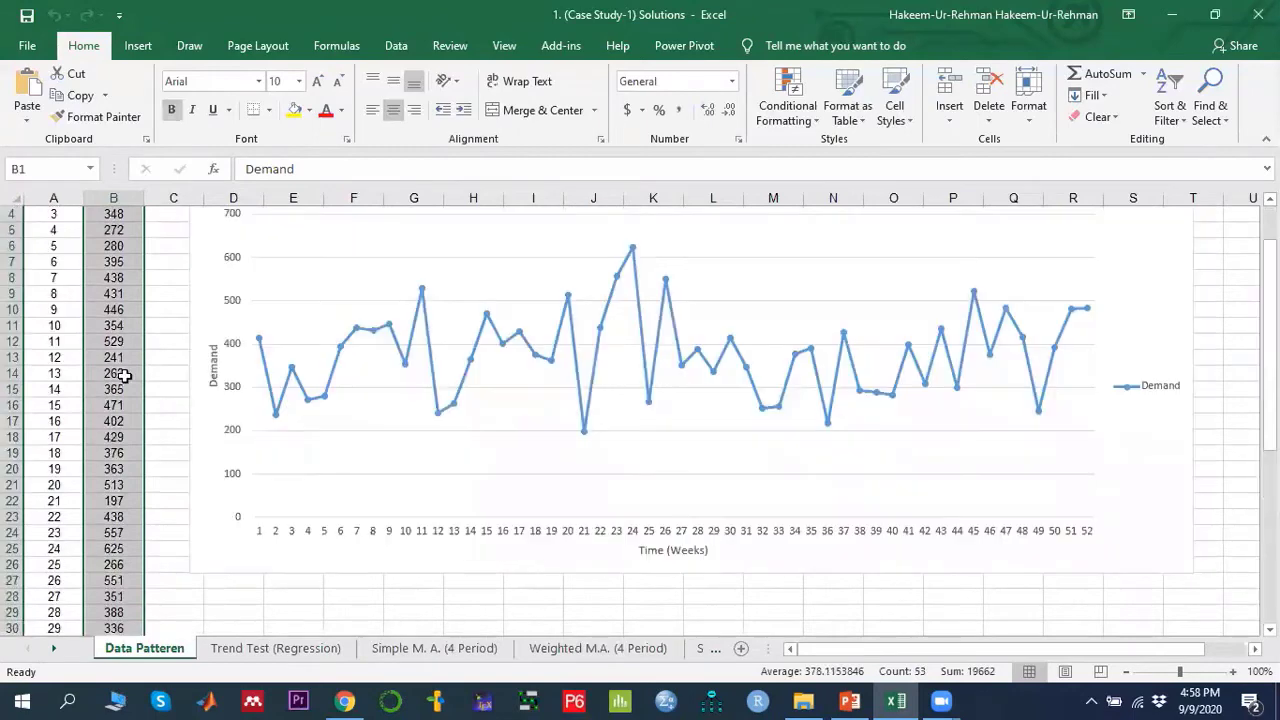
click(142, 46)
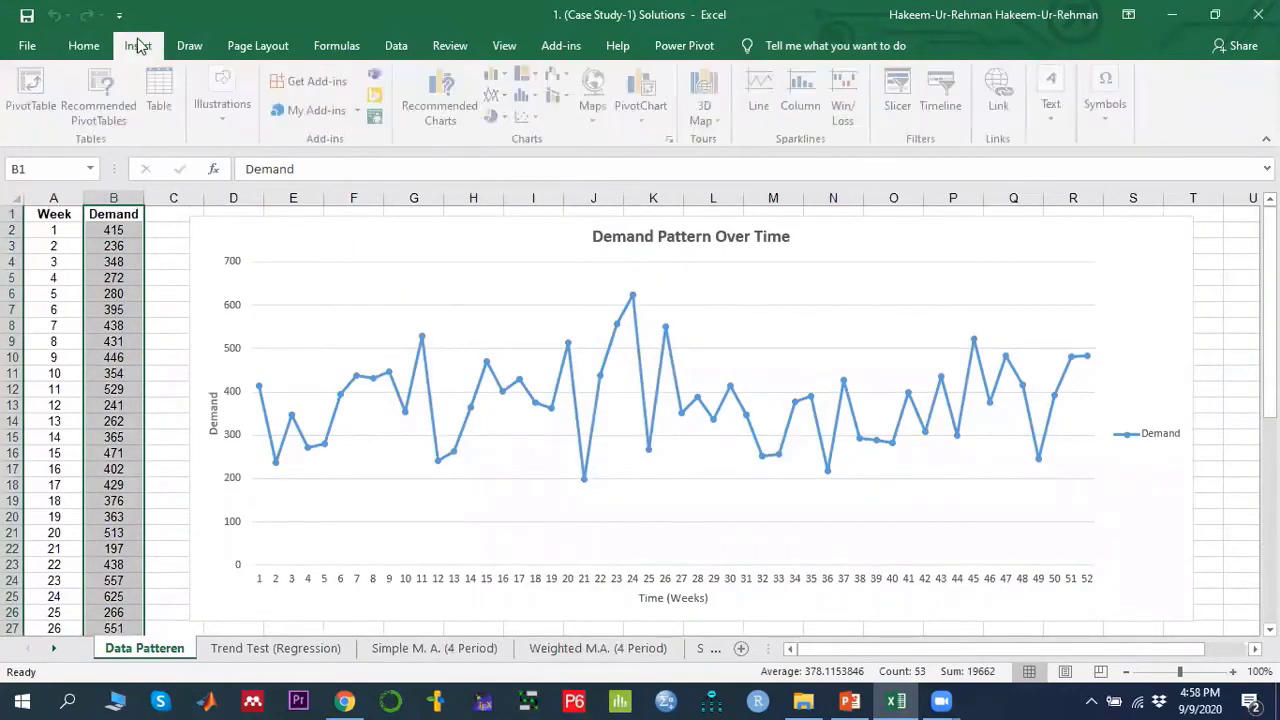
click(510, 96)
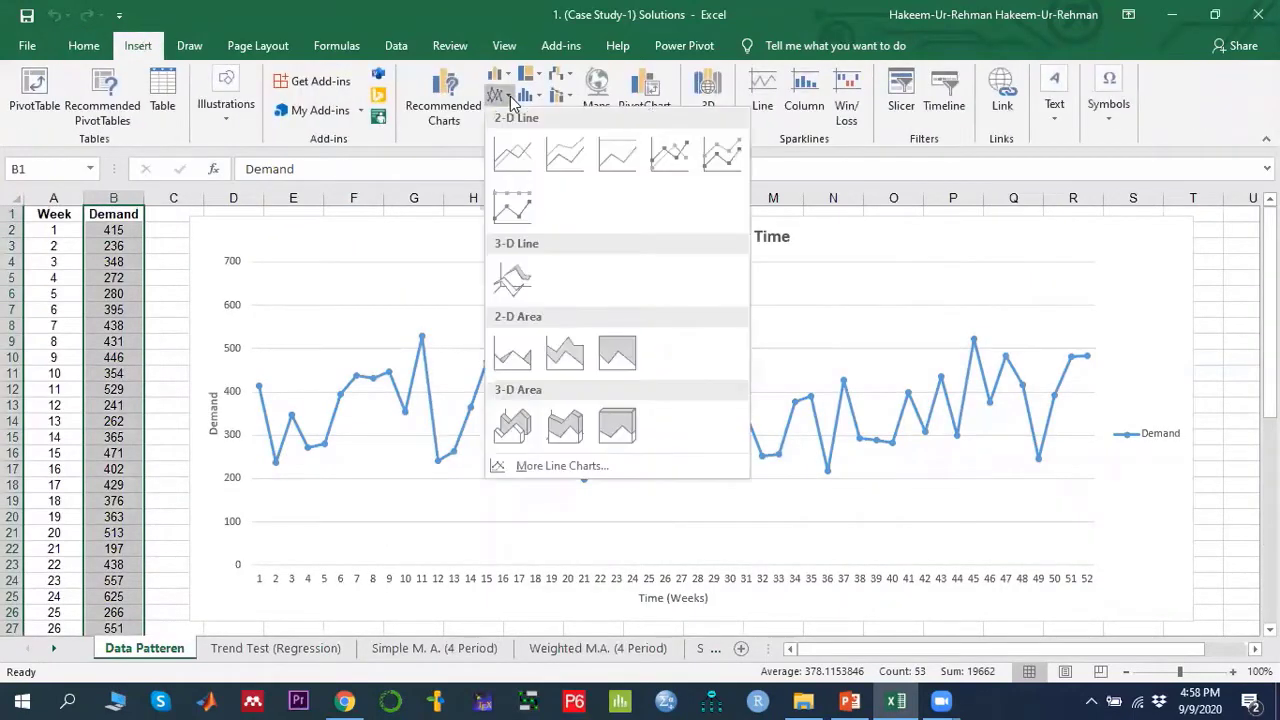
click(723, 155)
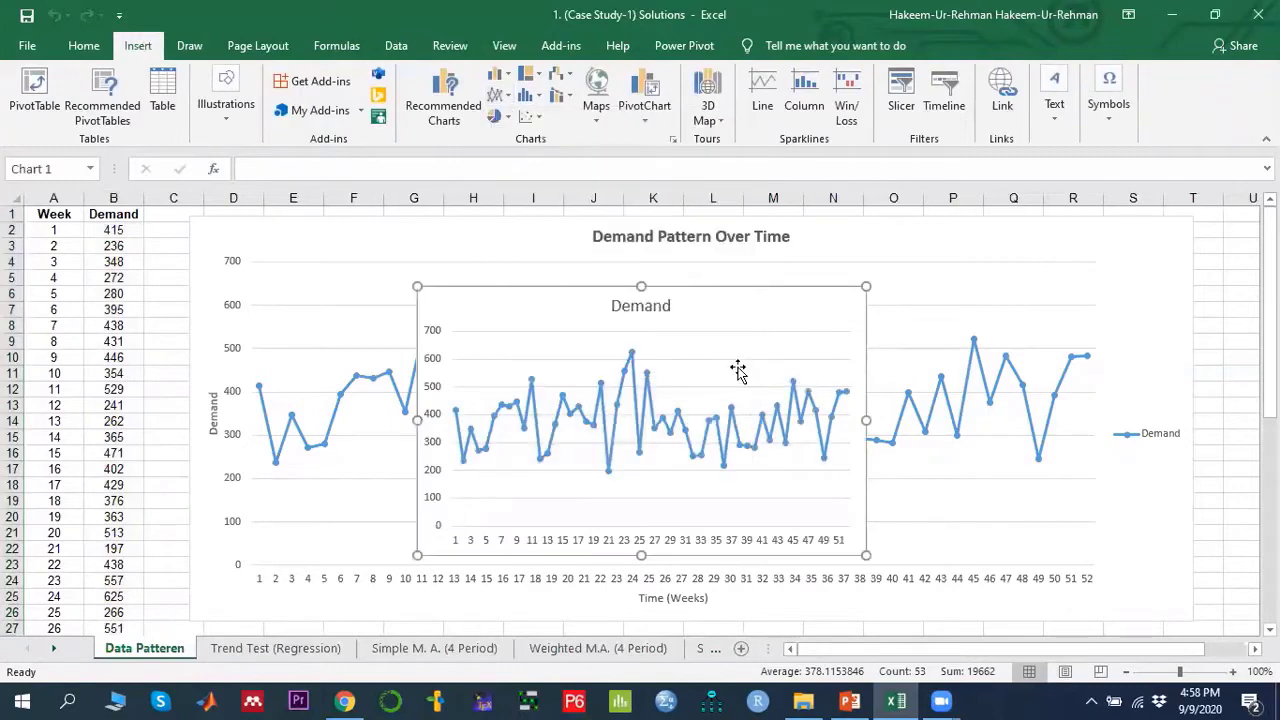
drag(595, 287, 465, 324)
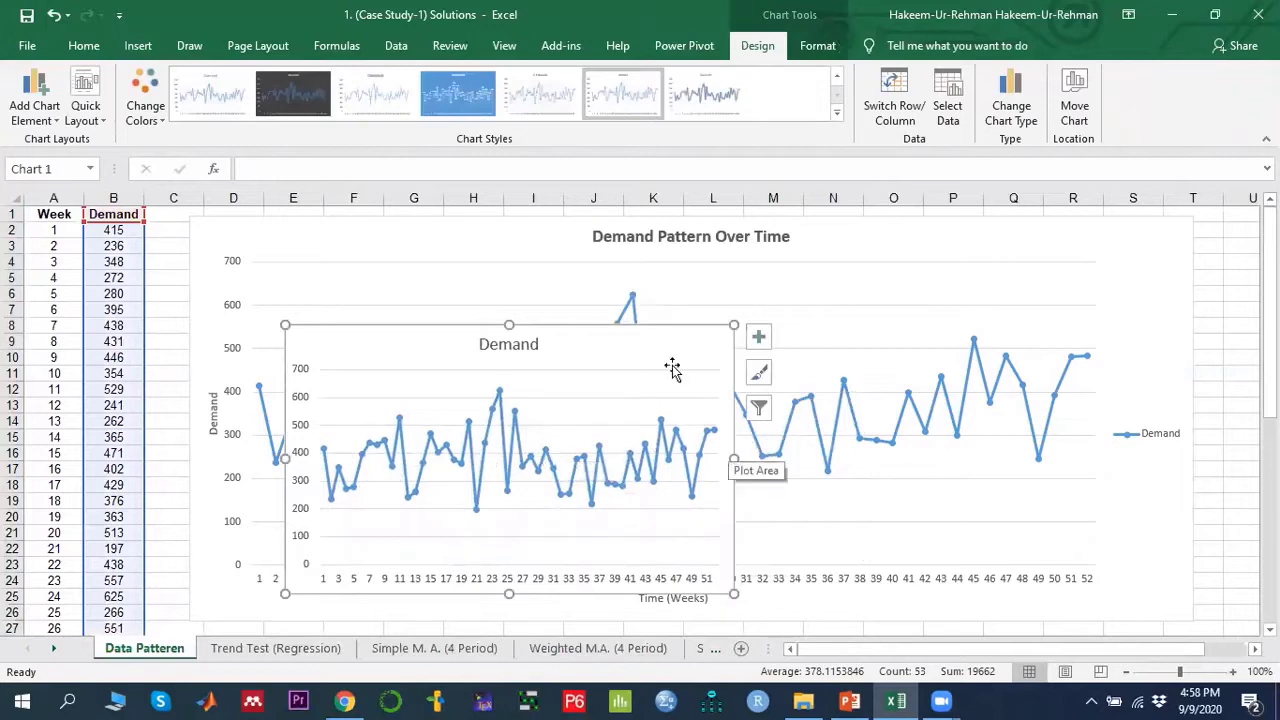
key(Delete)
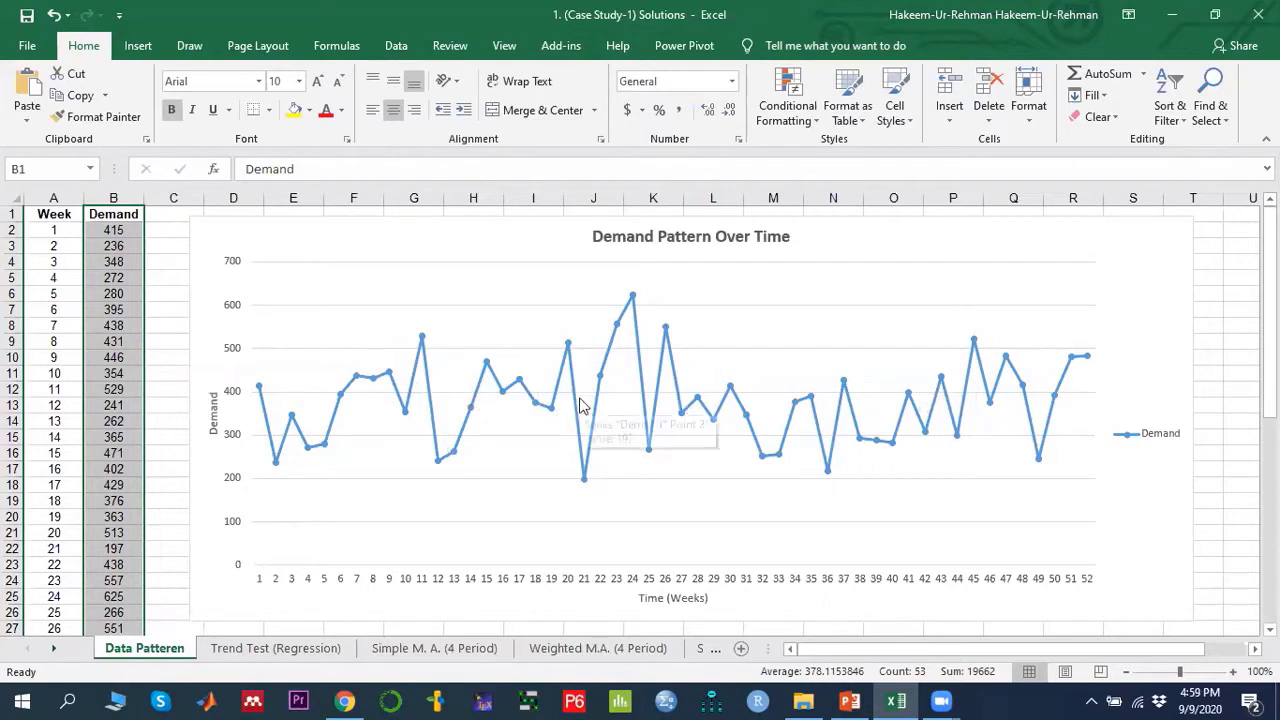
mouse_move(581, 405)
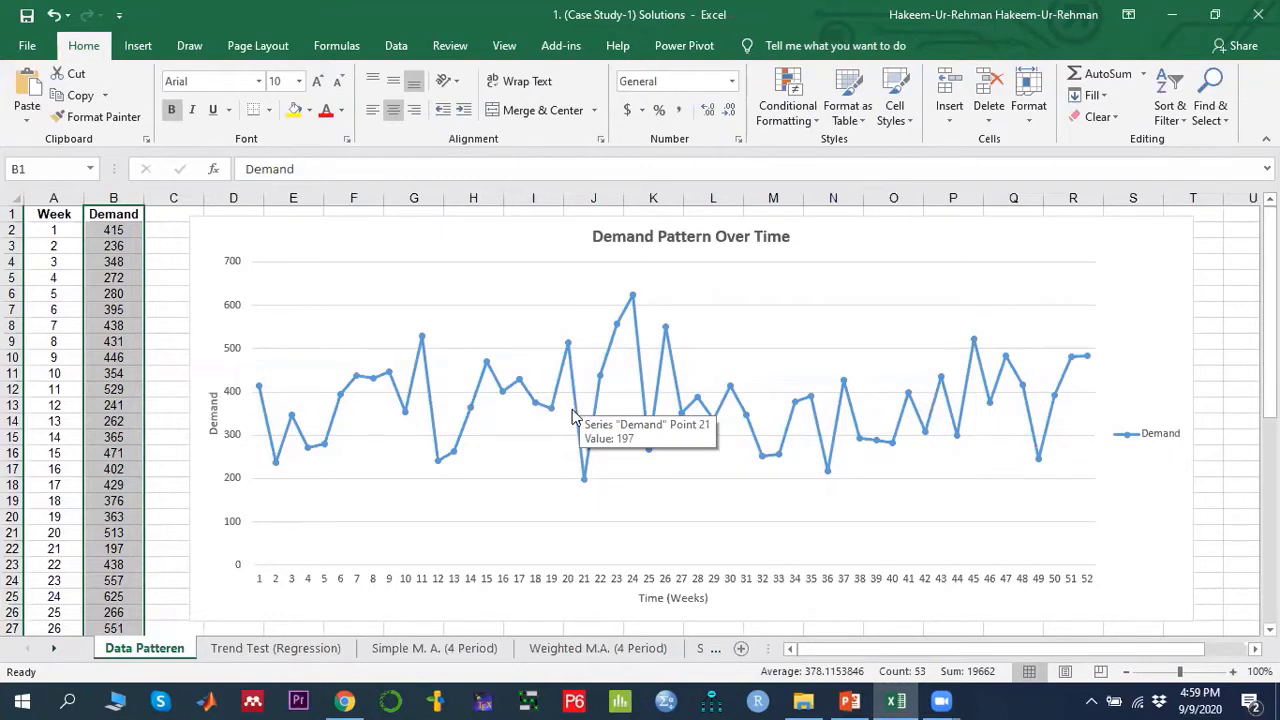
click(163, 404)
scroll(162, 400, down, 1)
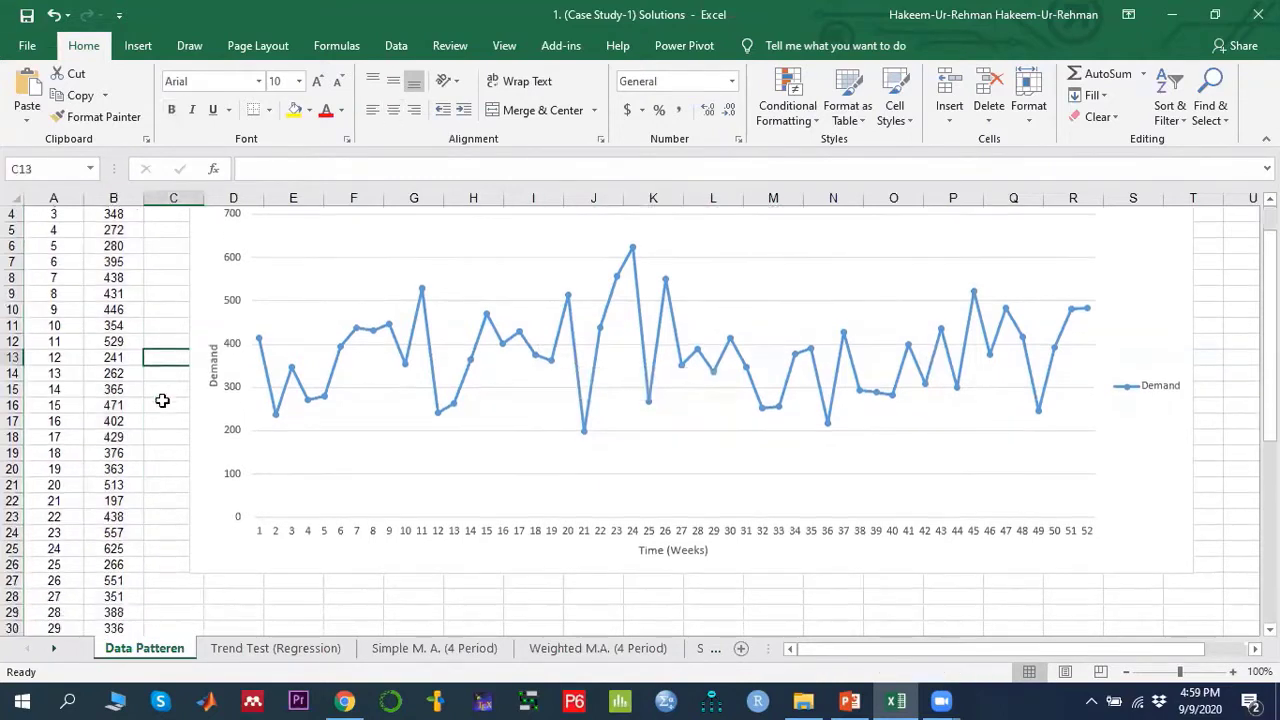
scroll(162, 400, up, 1)
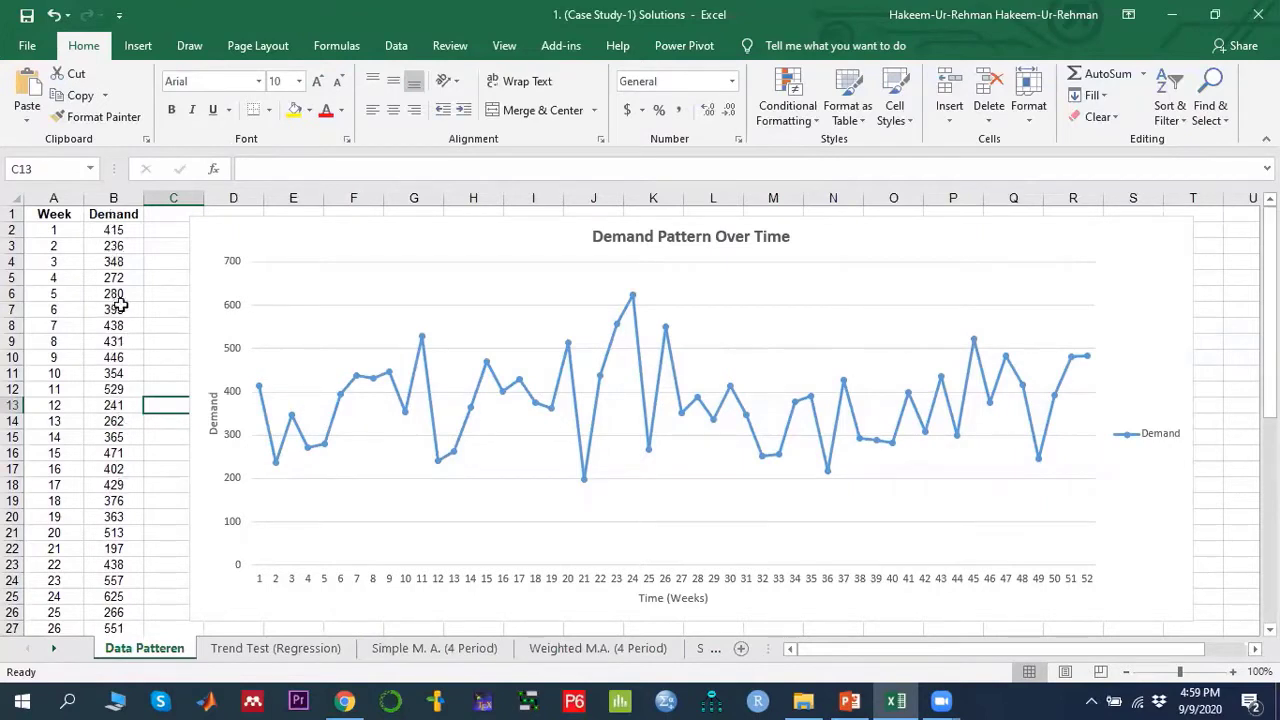
- Check in the Excel add-ins options that the Analysis ToolPak add-in is enabled
click(397, 50)
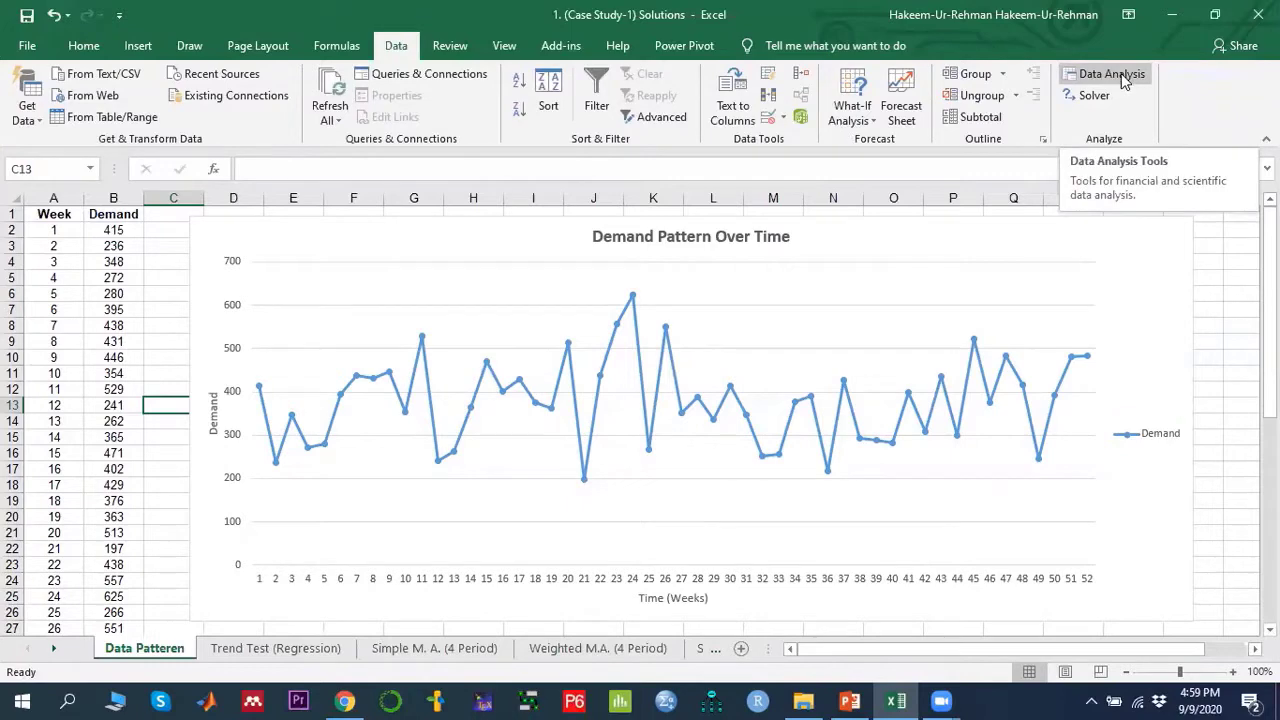
click(27, 50)
click(39, 570)
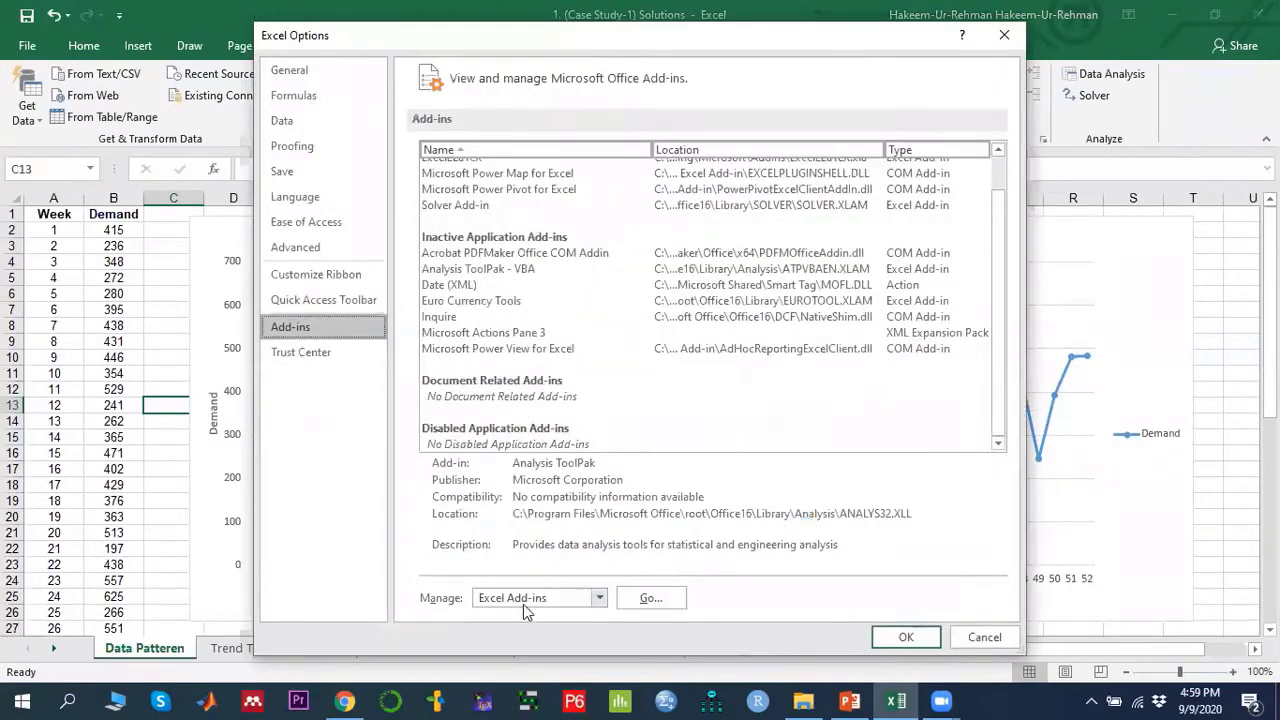
click(648, 598)
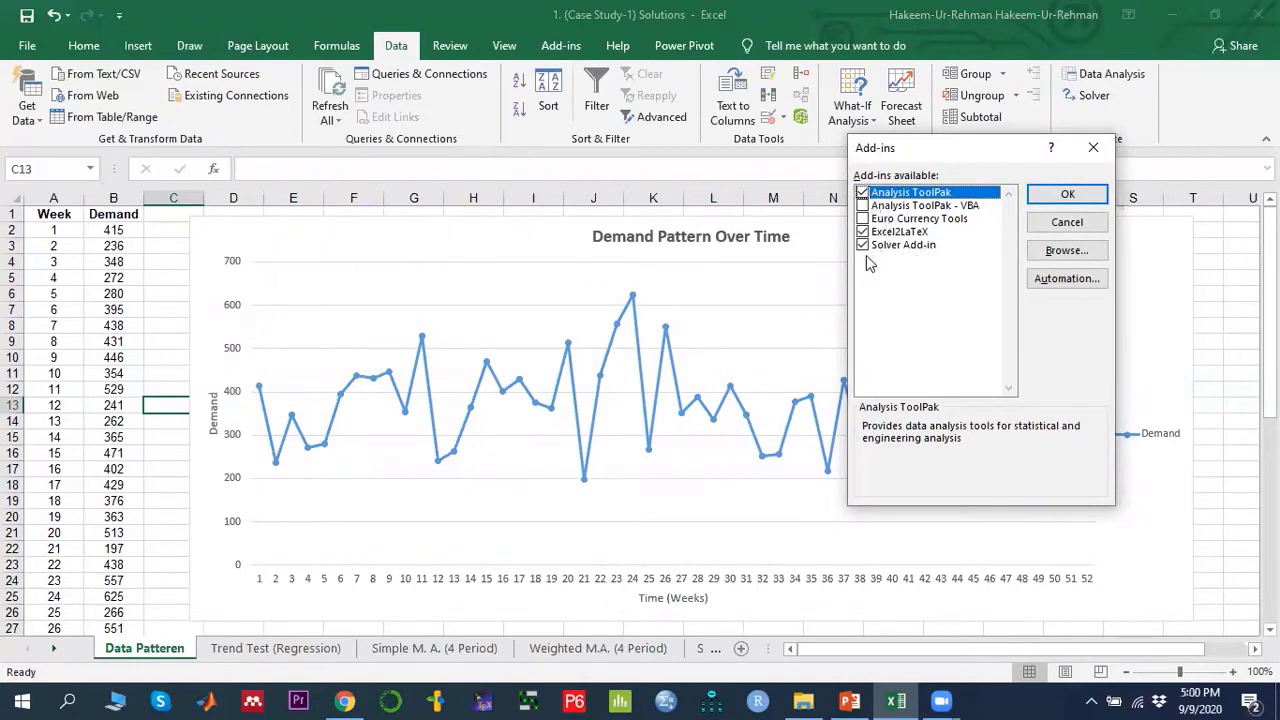
click(1066, 194)
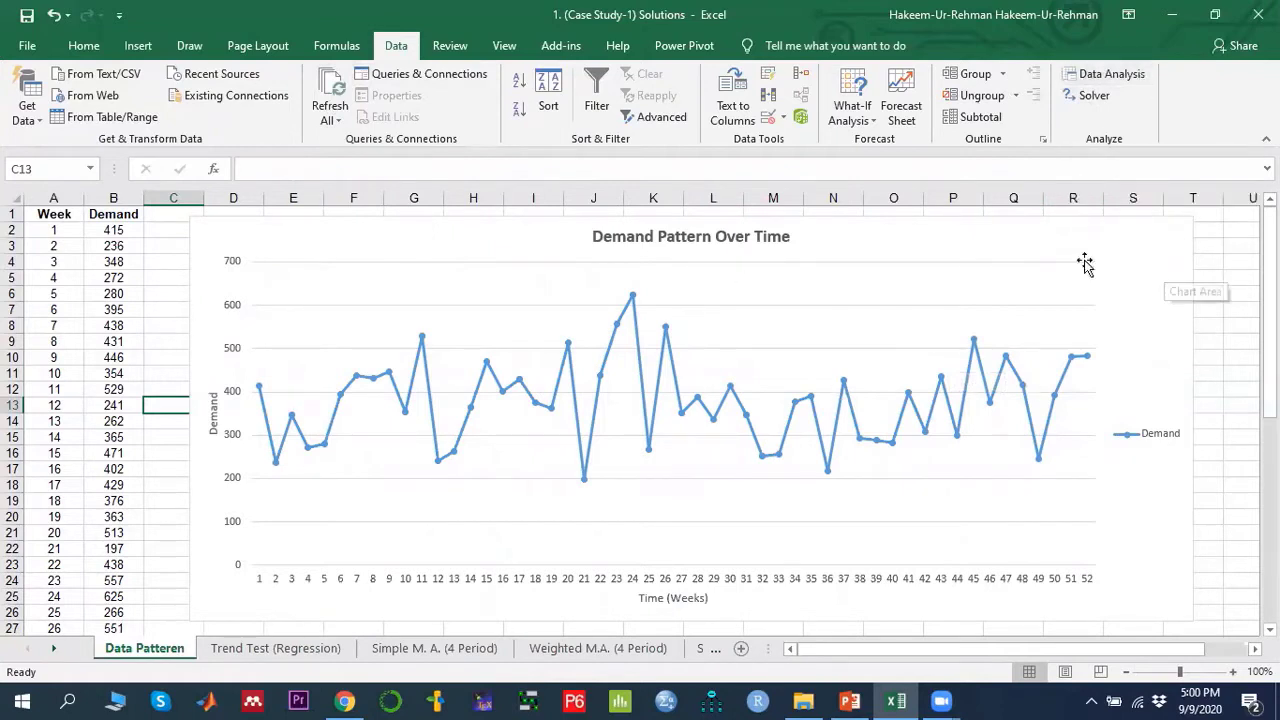
- Start a Regression analysis and set its Input Y Range to the demand values $B$2:$B$53
click(1113, 75)
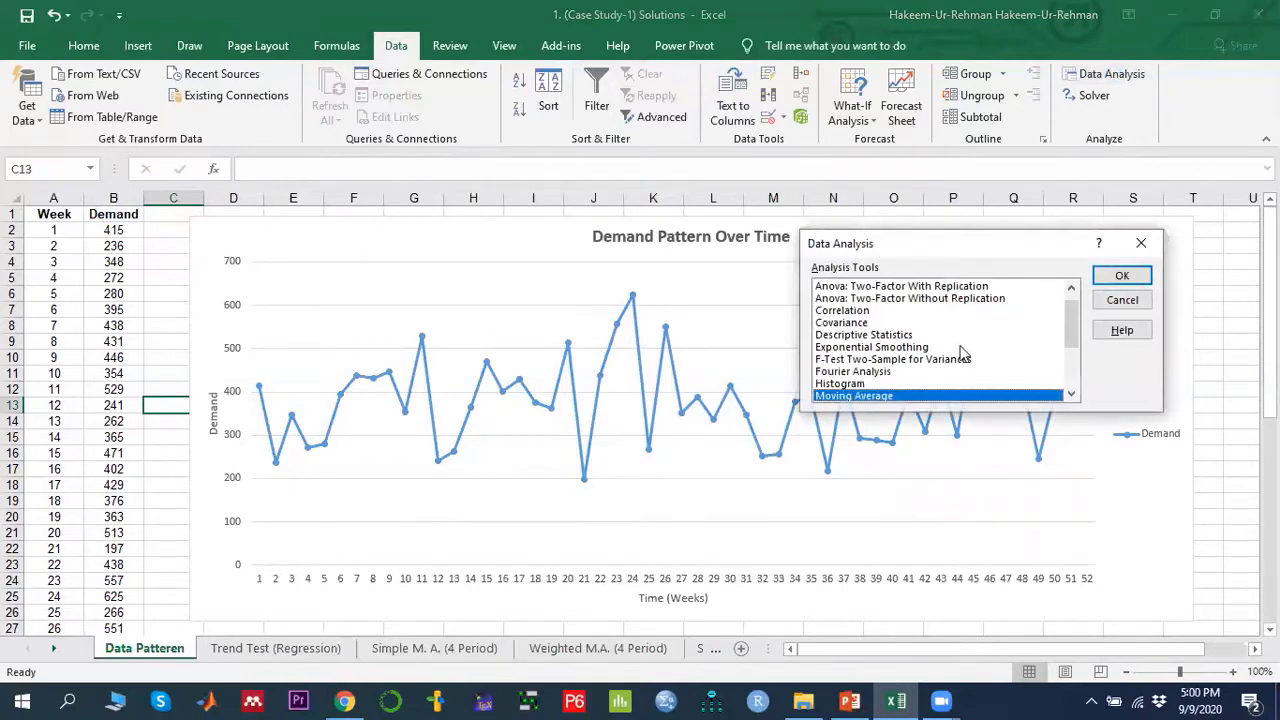
drag(1075, 323, 1084, 385)
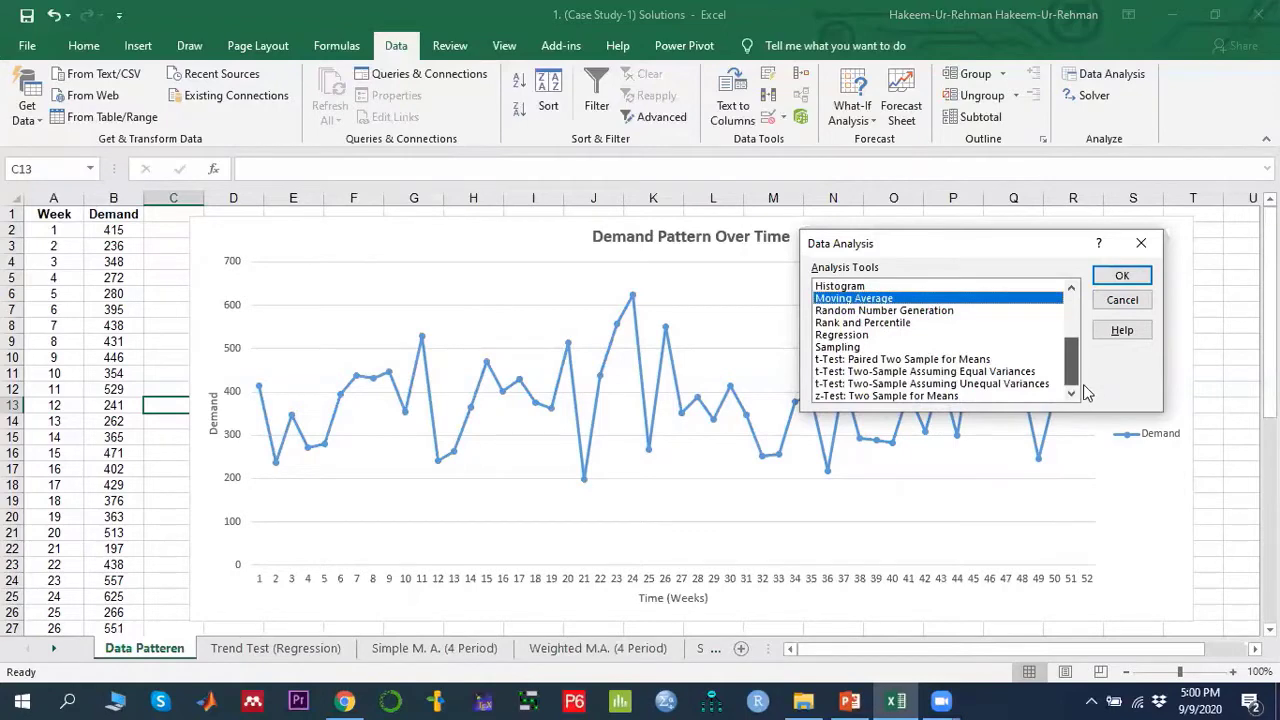
click(840, 336)
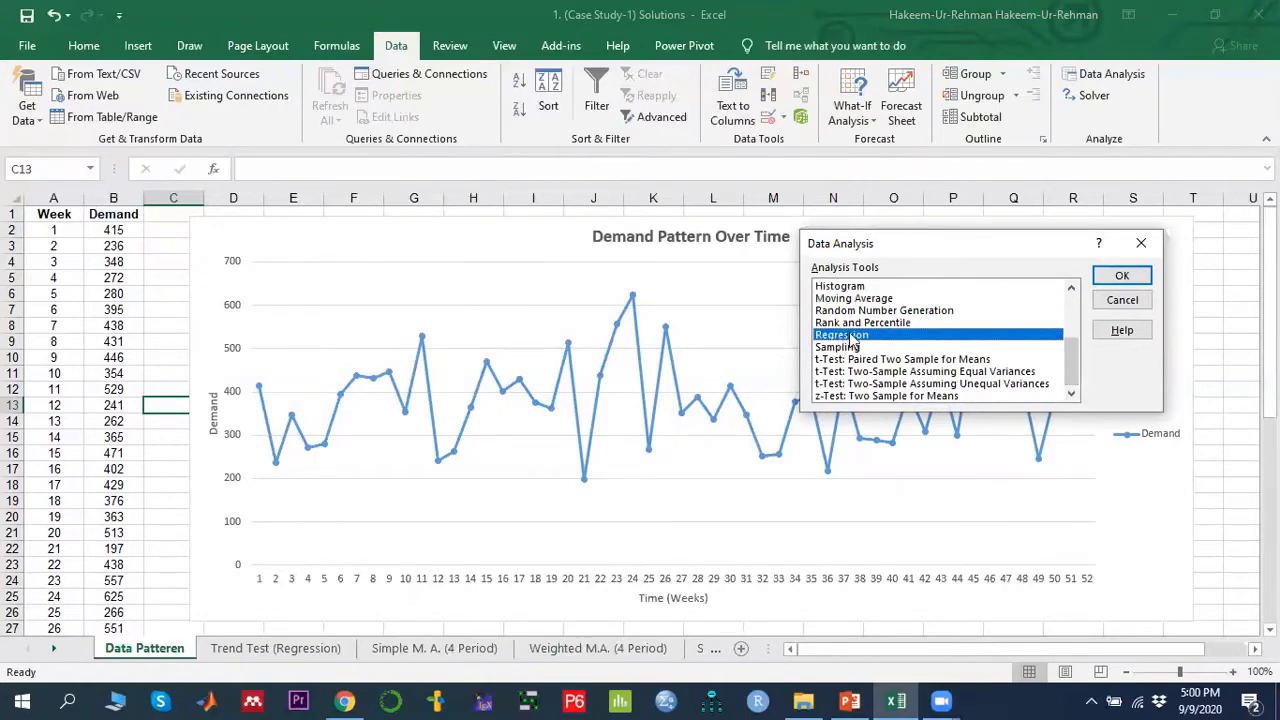
click(1124, 277)
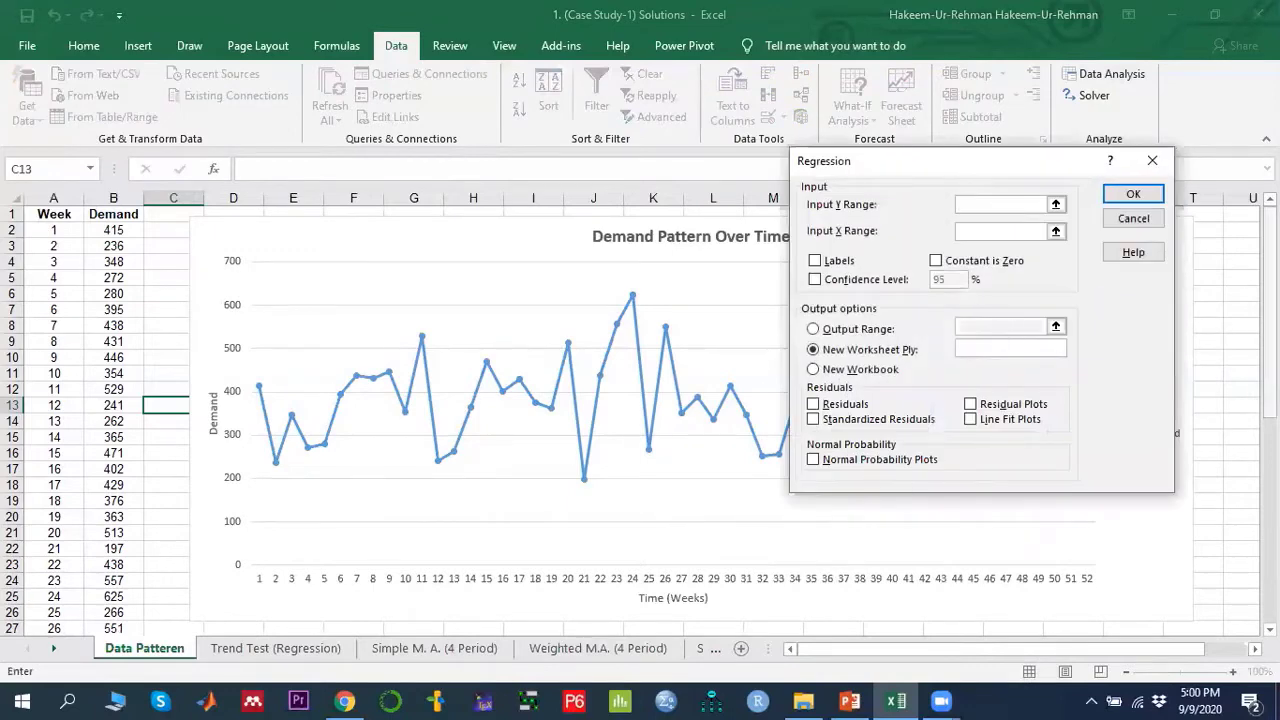
mouse_move(1270, 300)
mouse_down()
mouse_move(1270, 336)
mouse_move(1270, 300)
mouse_up()
click(1056, 204)
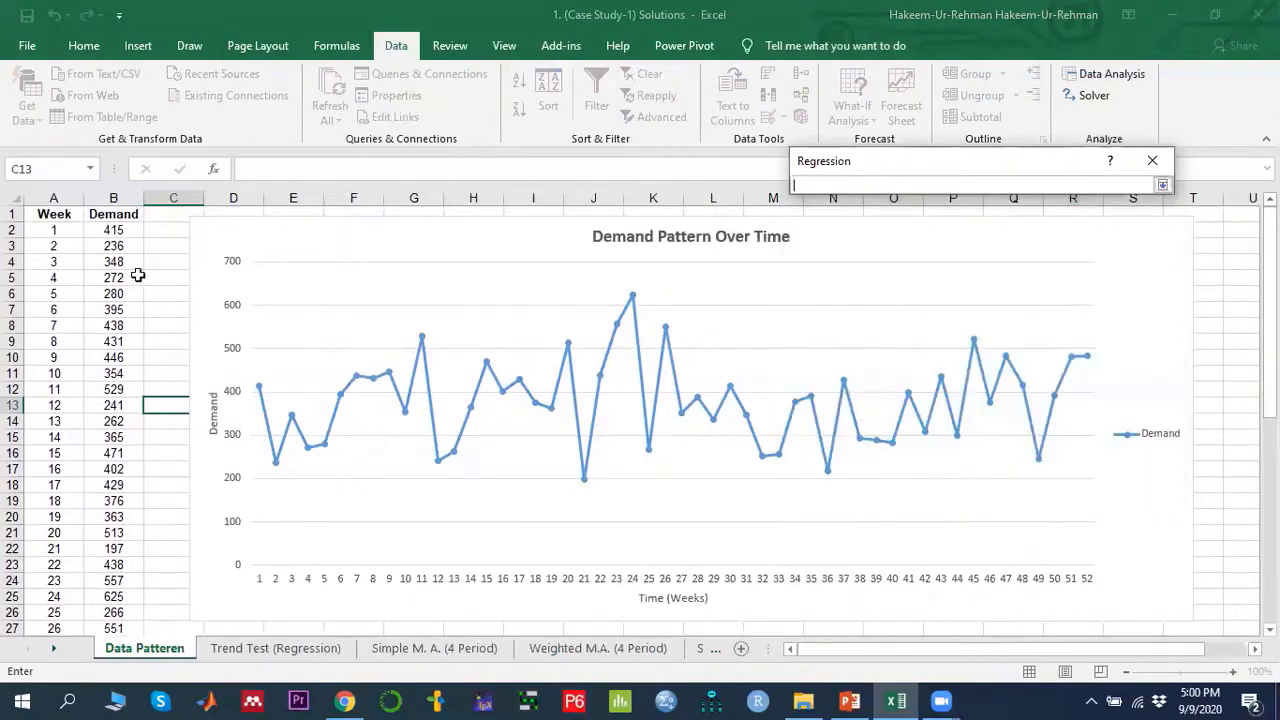
drag(115, 230, 118, 240)
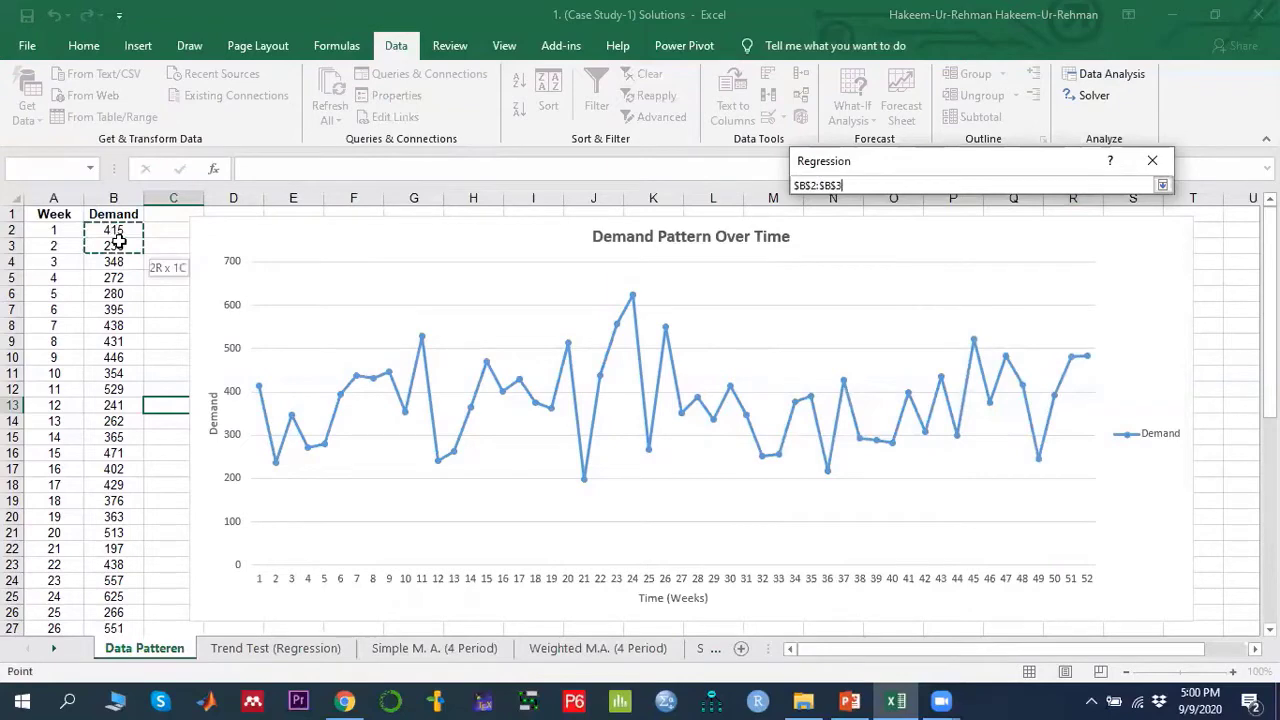
drag(118, 240, 110, 609)
scroll(511, 436, up, 9)
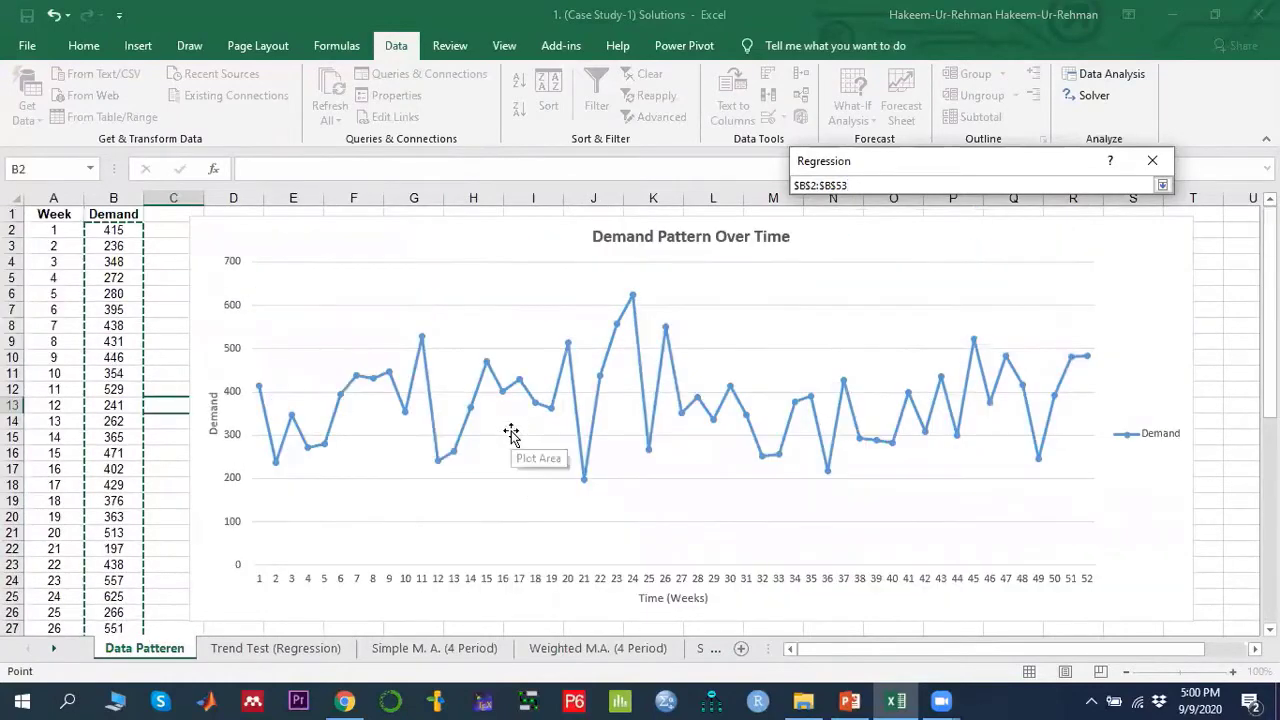
click(1163, 185)
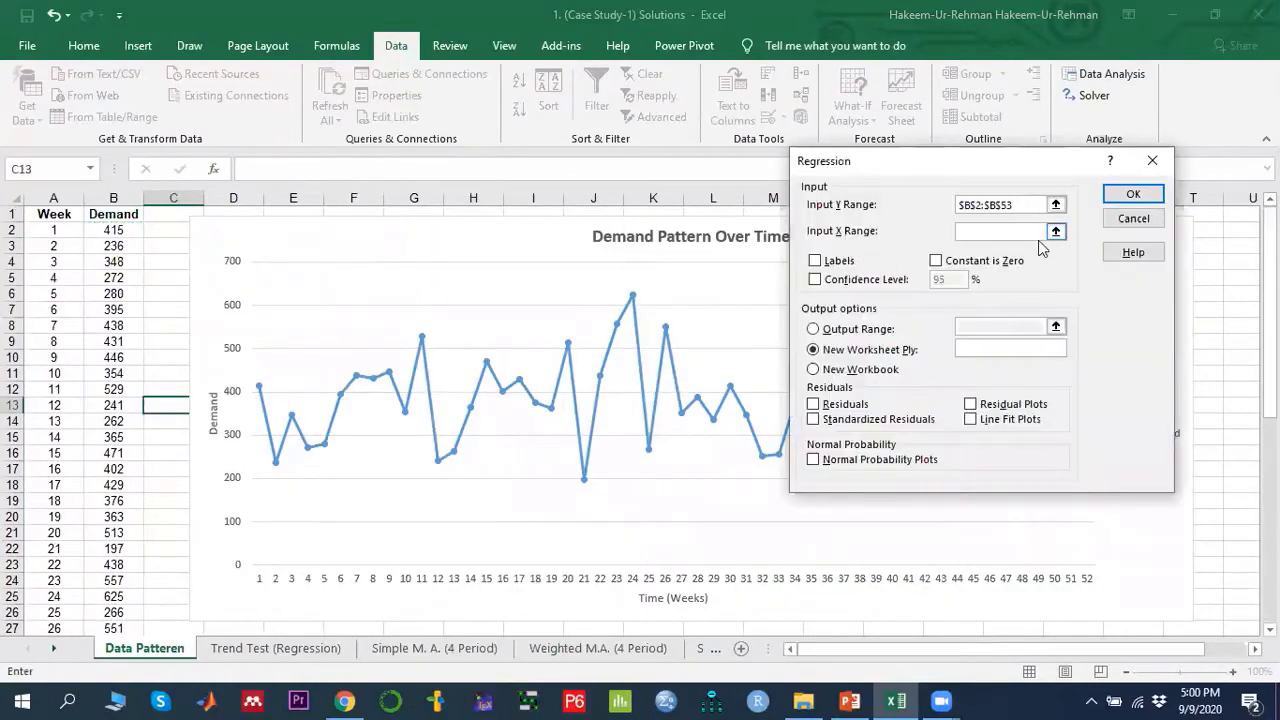
- Set the regression's Input X Range to the week numbers $A$2:$A$53
click(1055, 241)
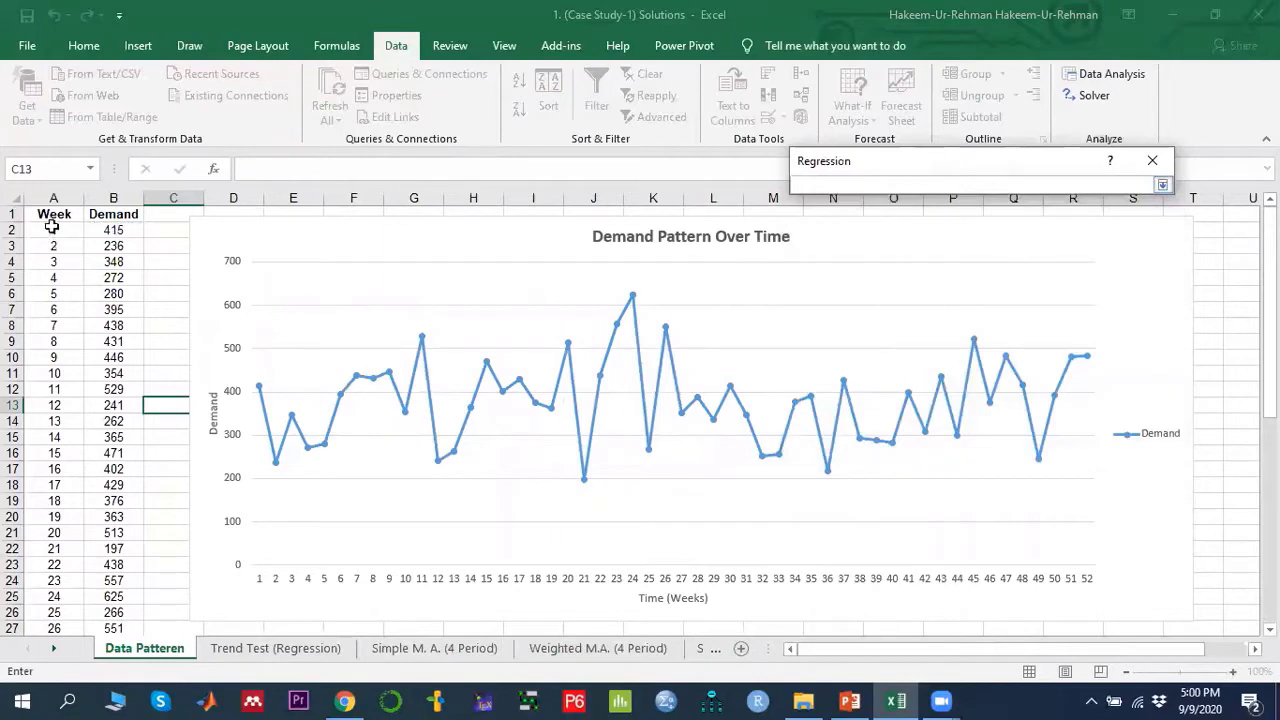
drag(54, 231, 48, 615)
scroll(166, 380, up, 9)
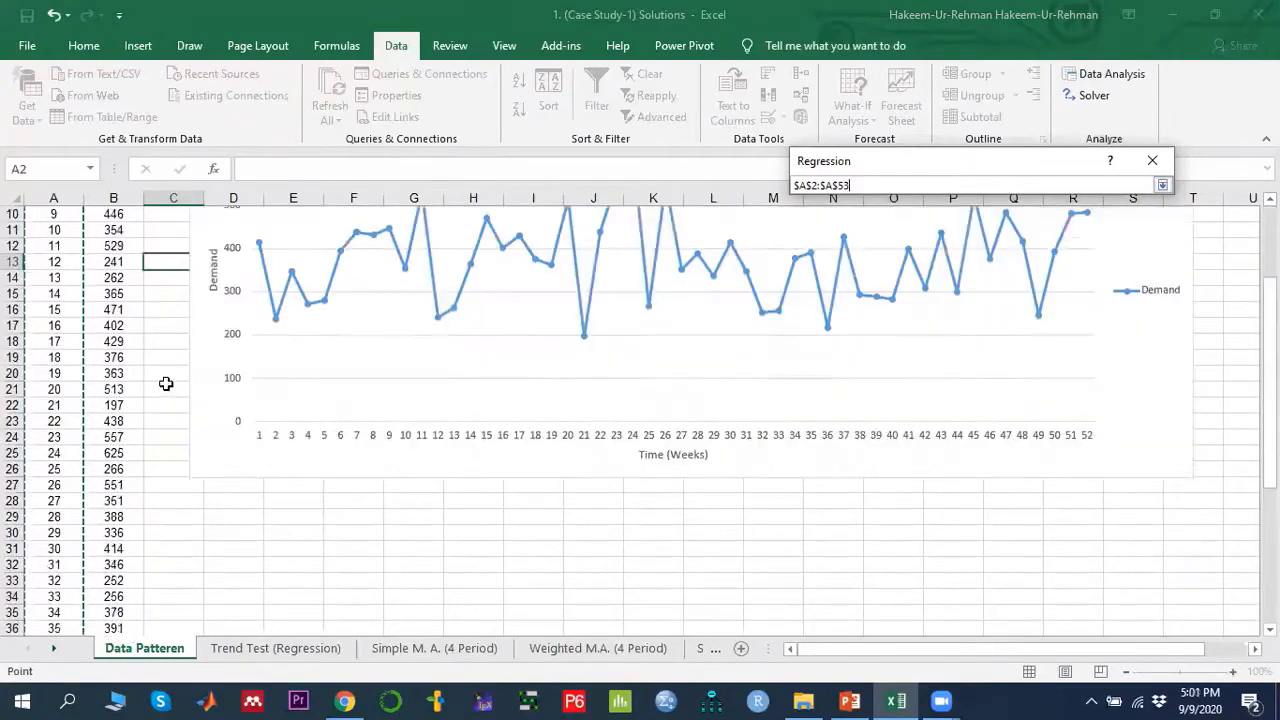
click(1162, 185)
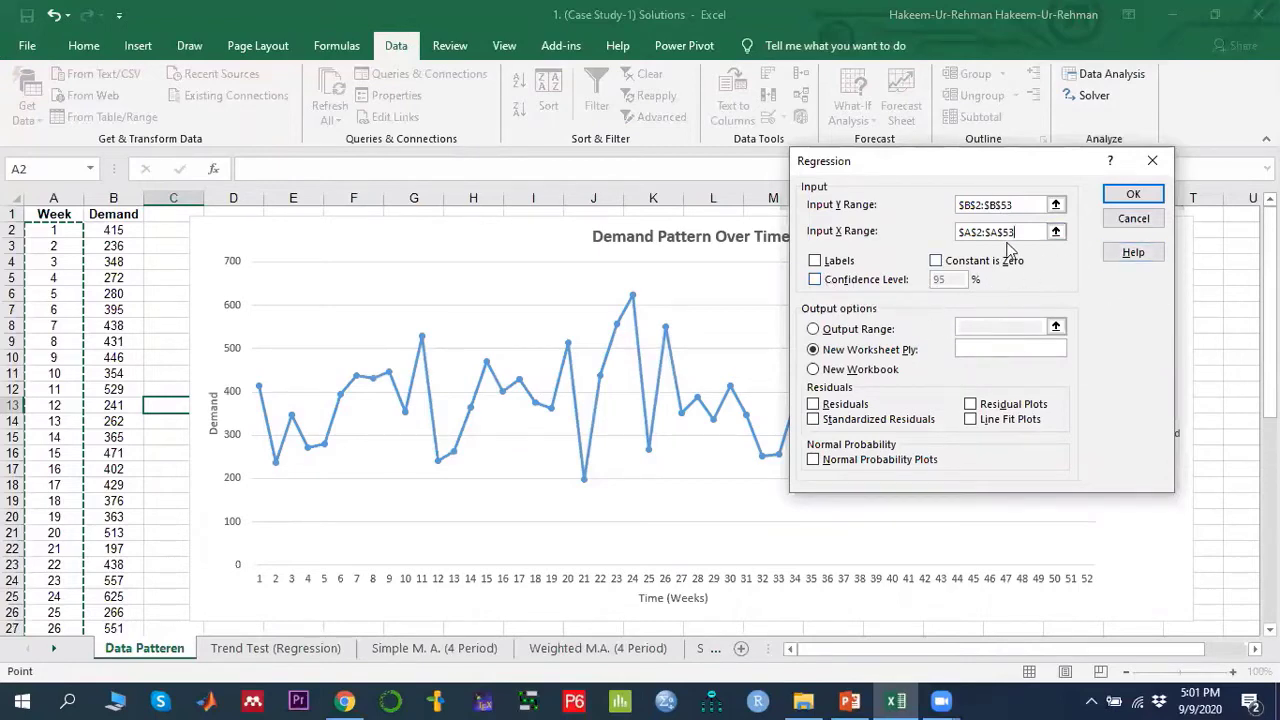
- Place the regression output at cell D30 and run the analysis
click(871, 329)
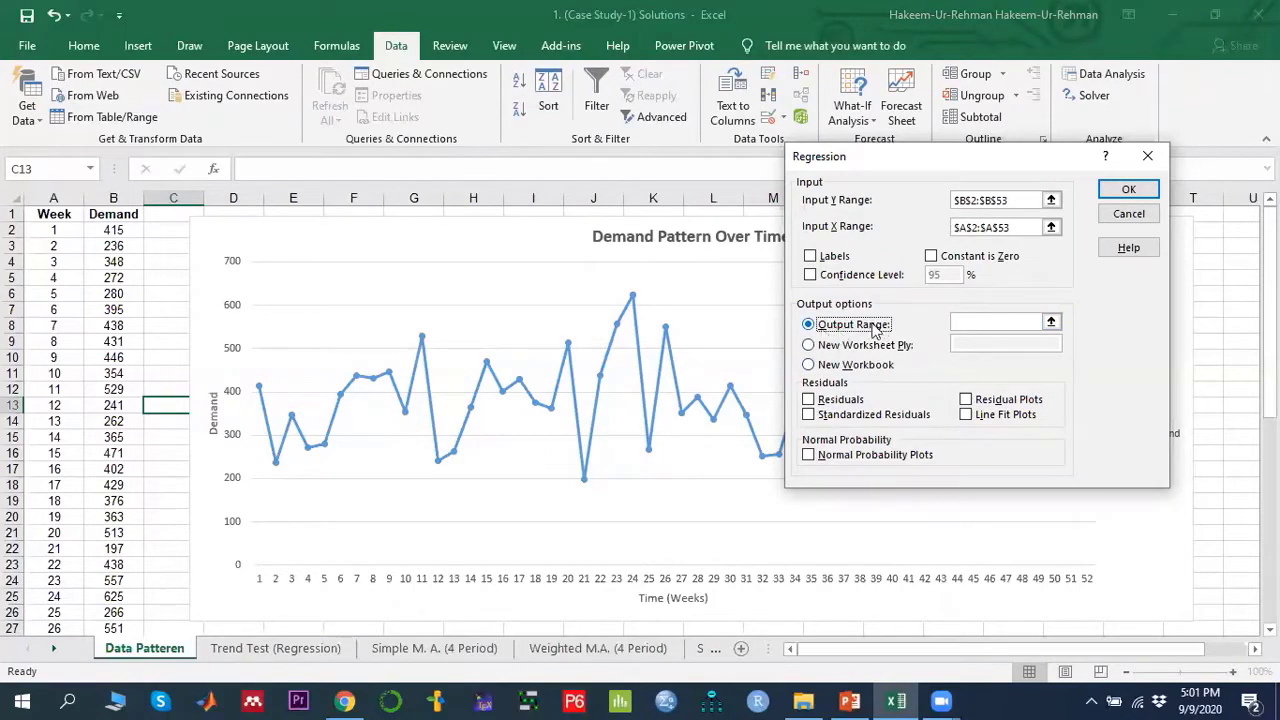
click(1051, 321)
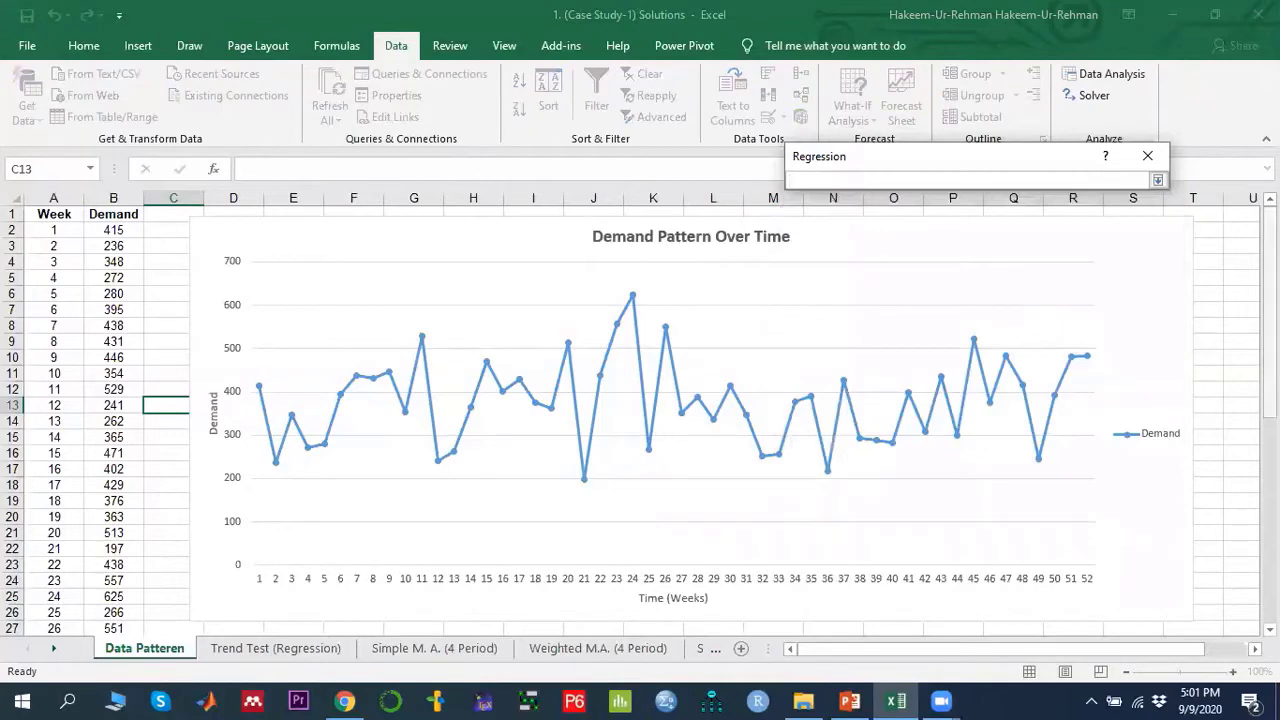
scroll(1225, 316, down, 6)
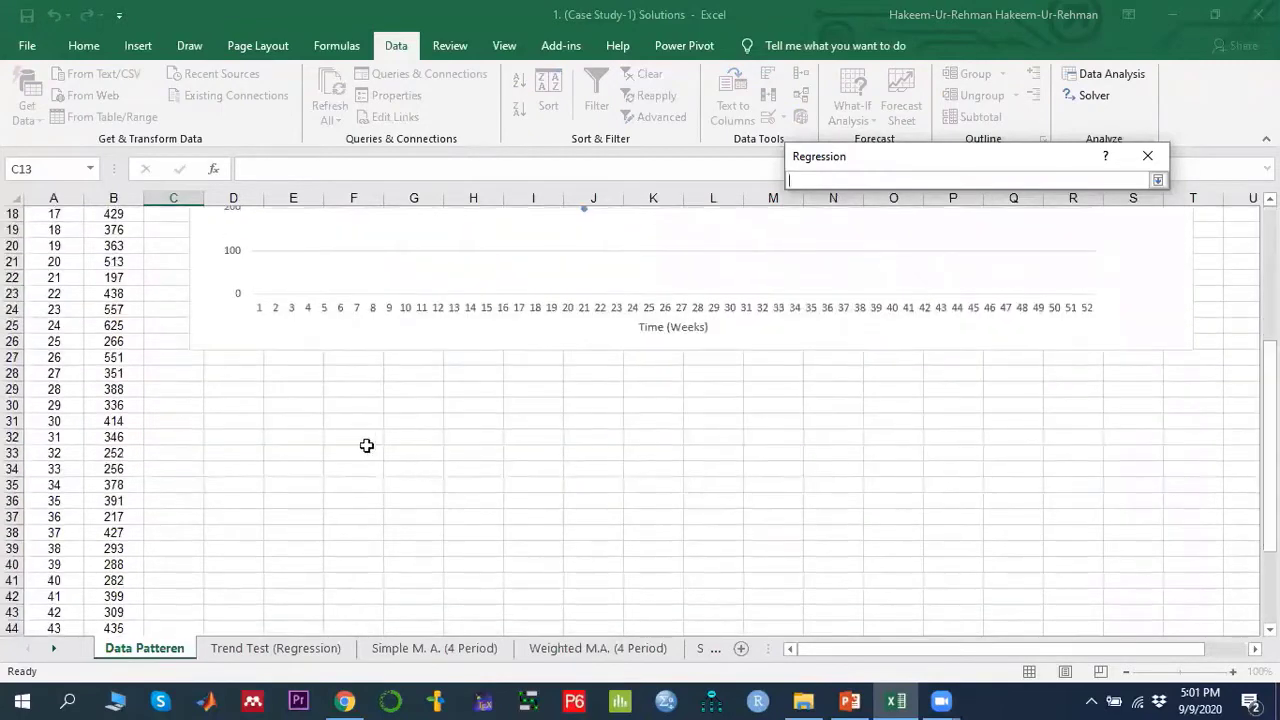
click(231, 403)
click(1157, 181)
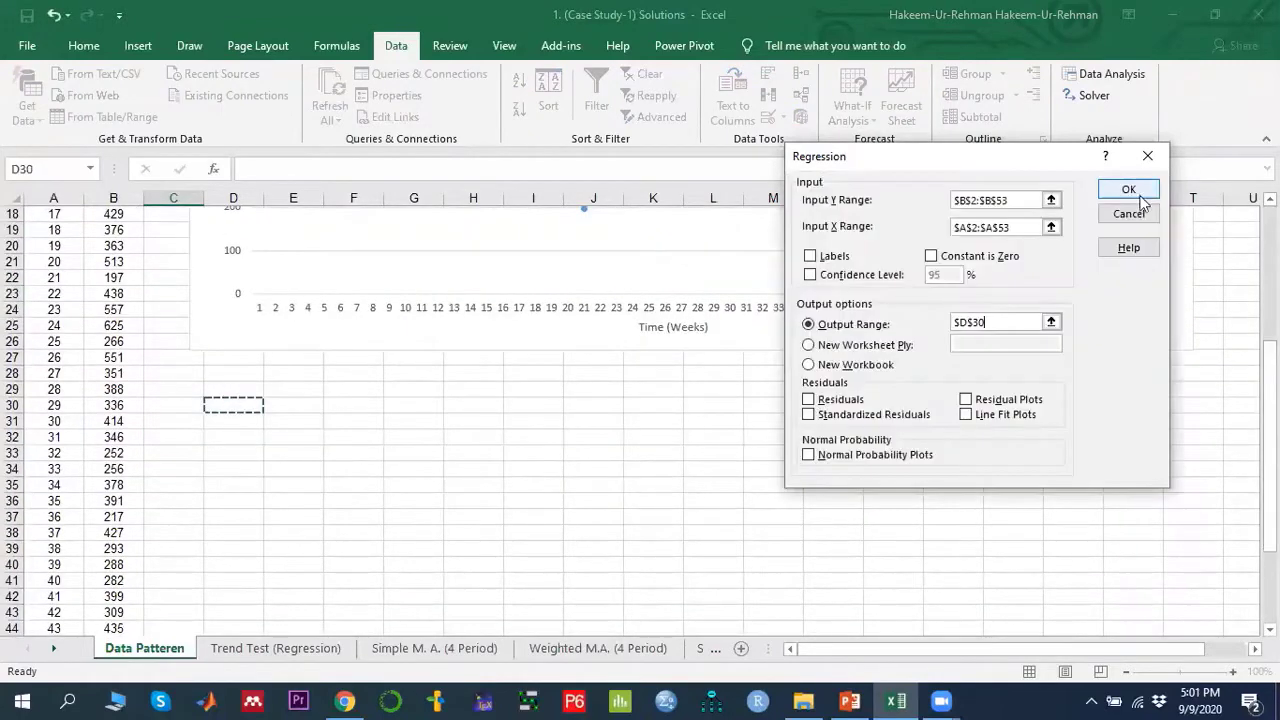
click(1131, 185)
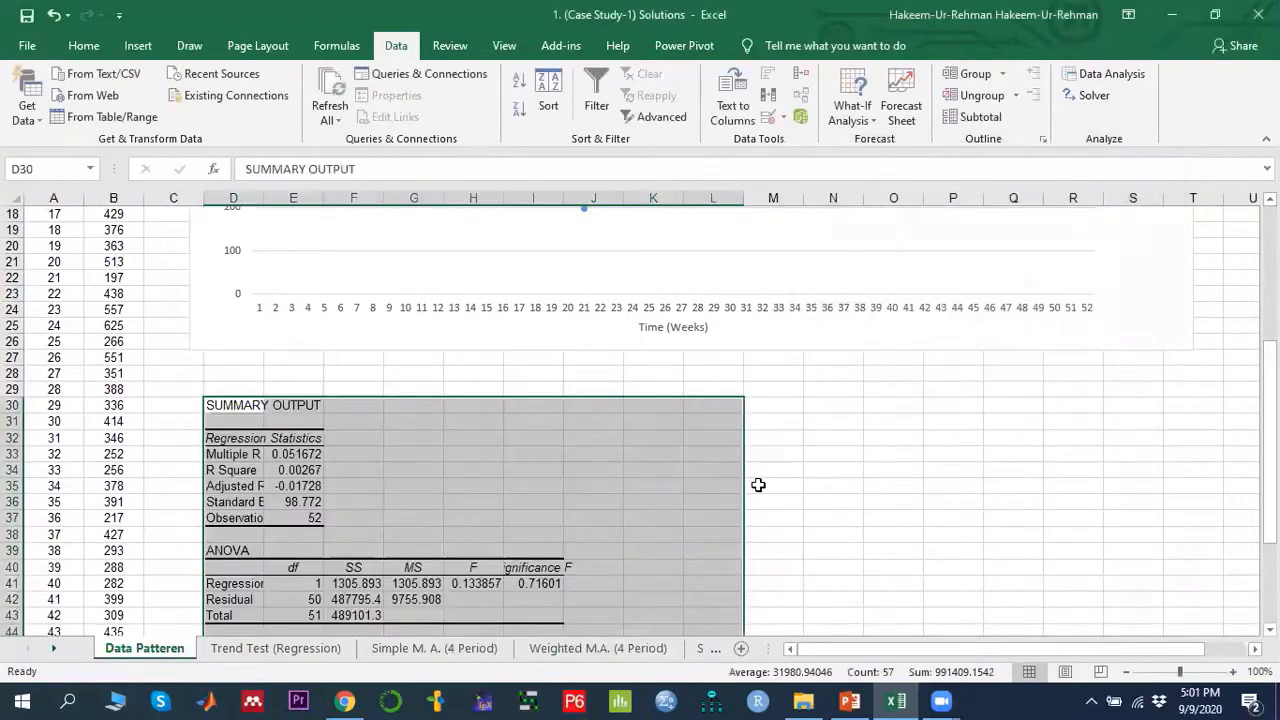
- Examine the regression summary's coefficients and the P-value of the week variable
scroll(686, 443, down, 2)
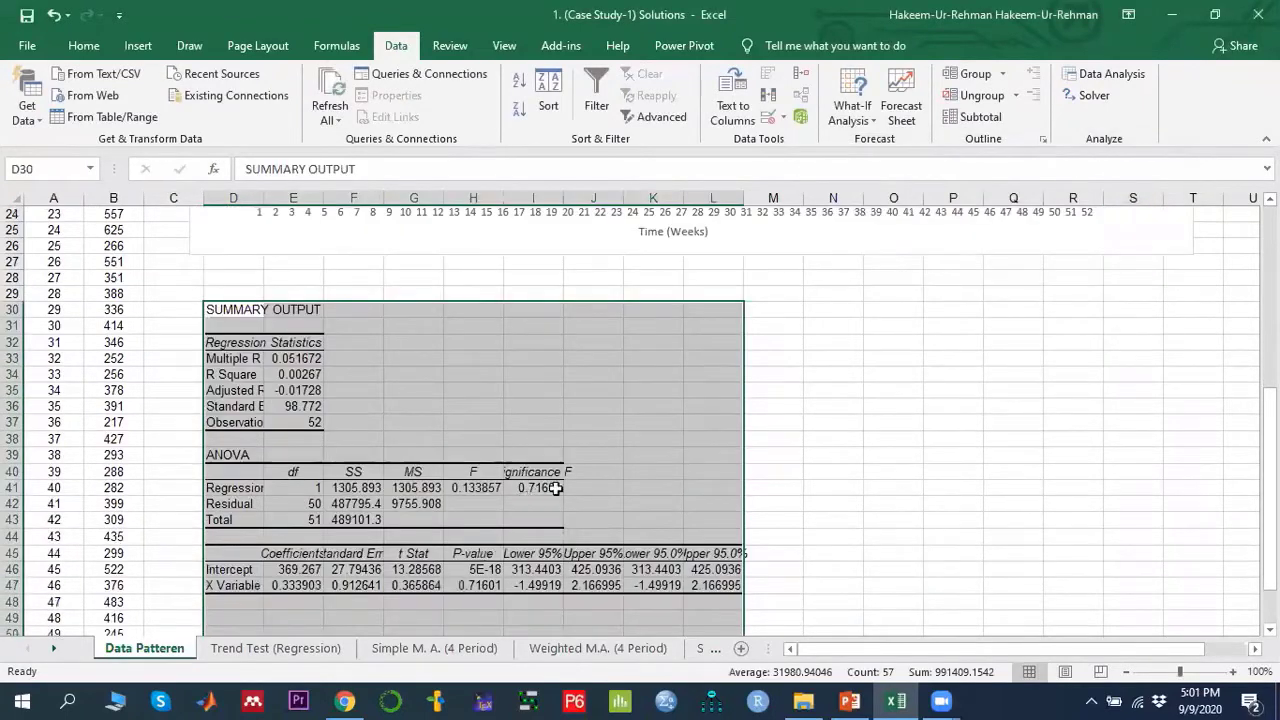
scroll(505, 560, down, 1)
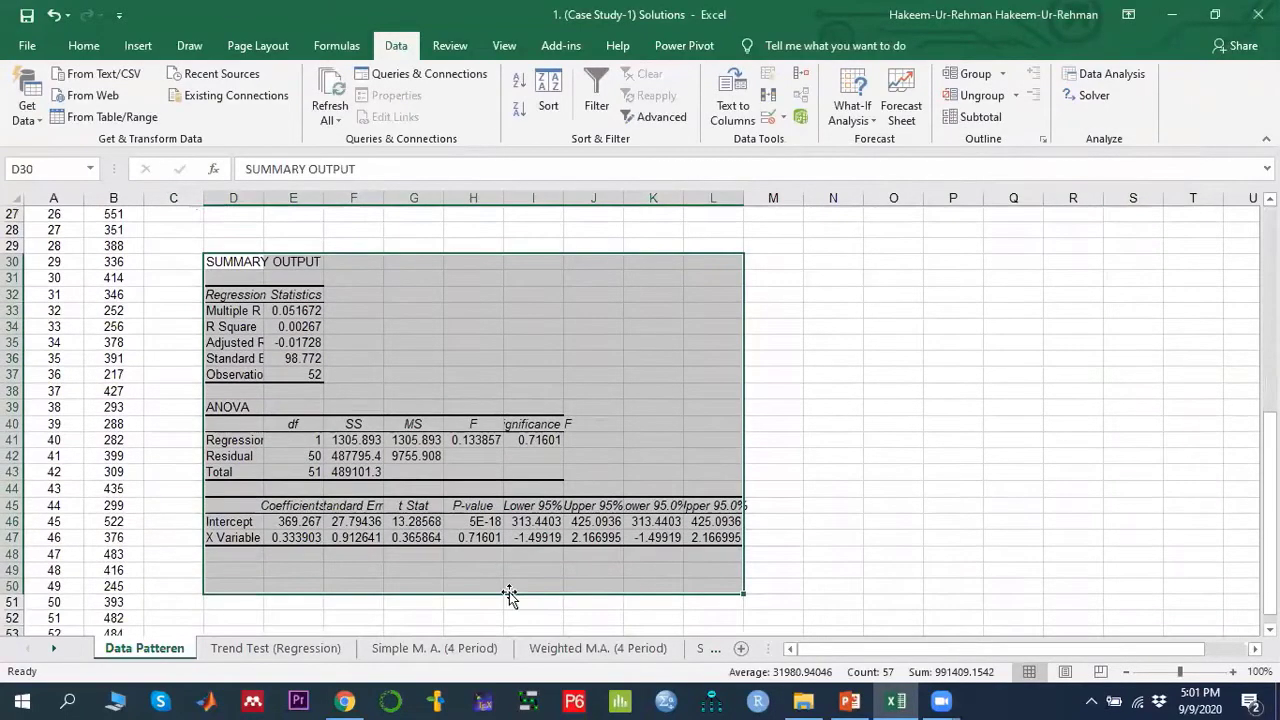
click(481, 538)
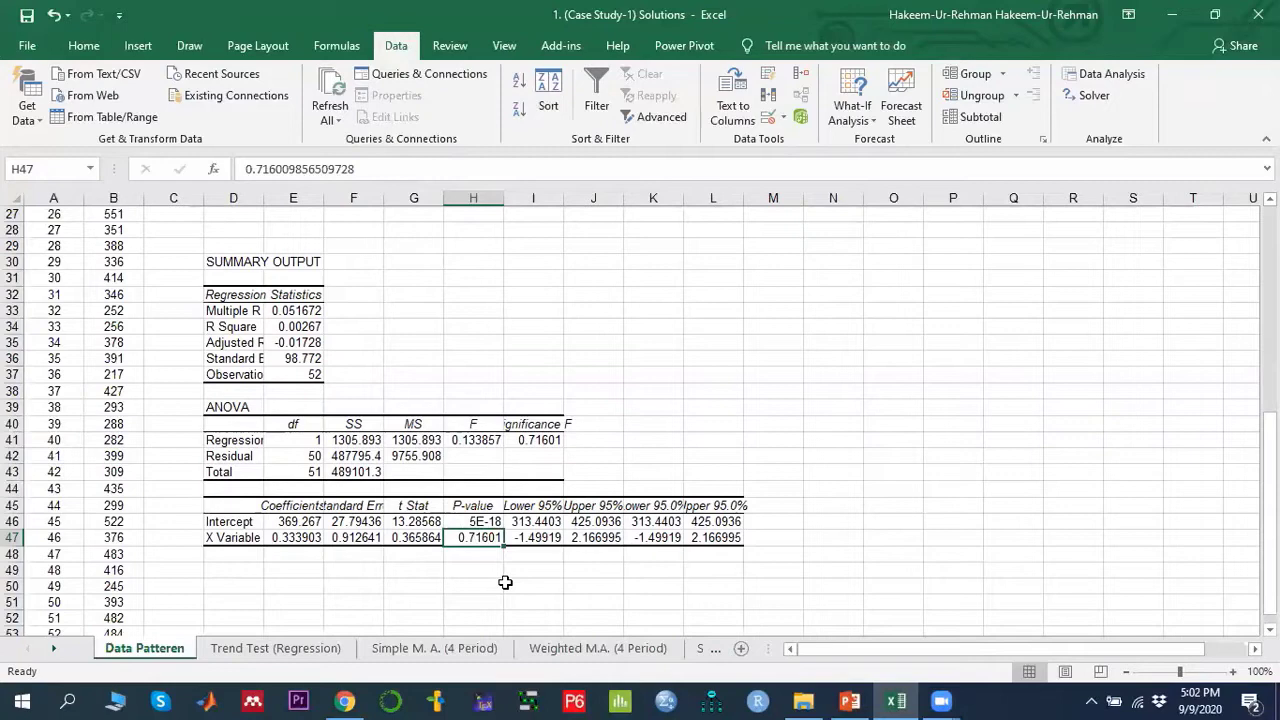
click(285, 535)
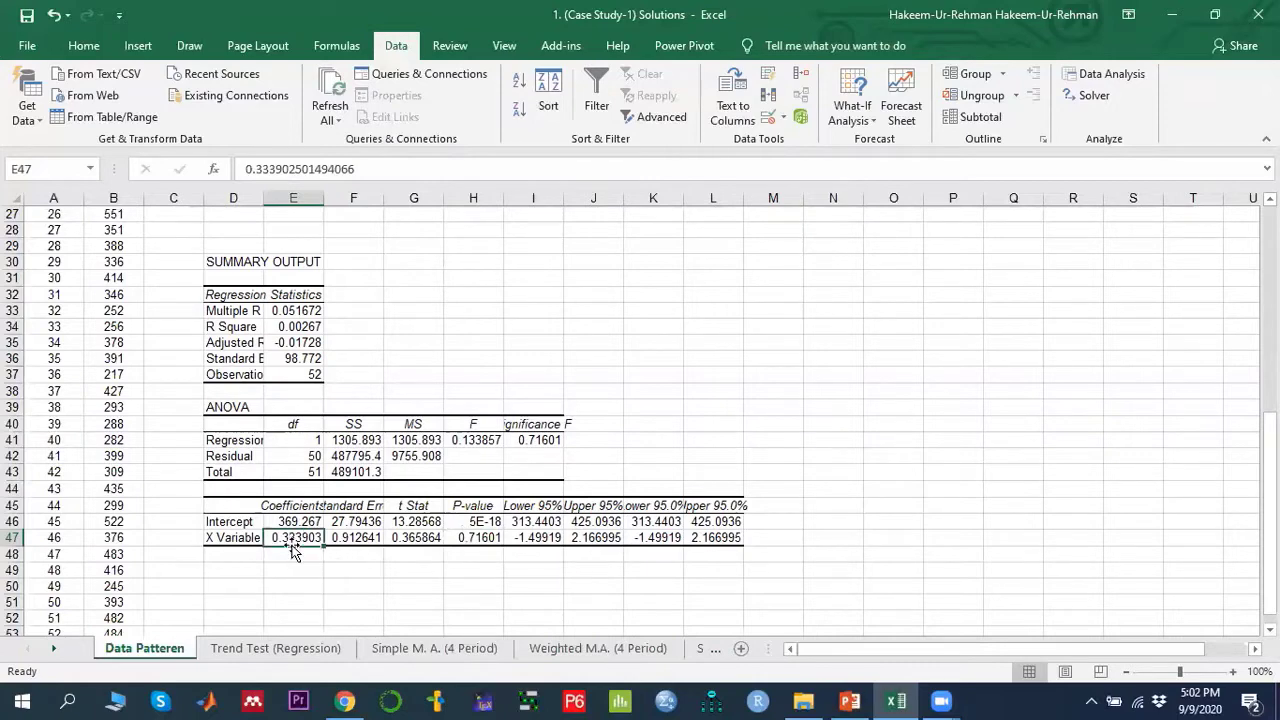
click(479, 539)
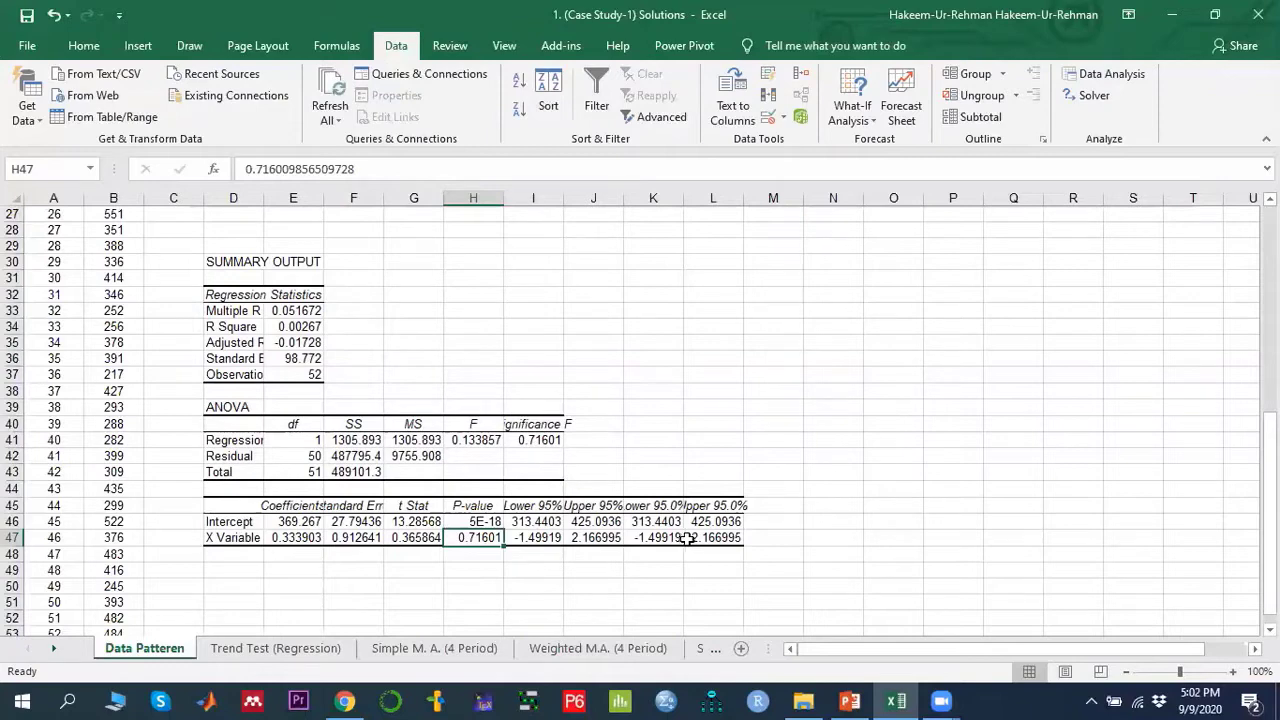
scroll(415, 551, up, 5)
scroll(415, 551, up, 4)
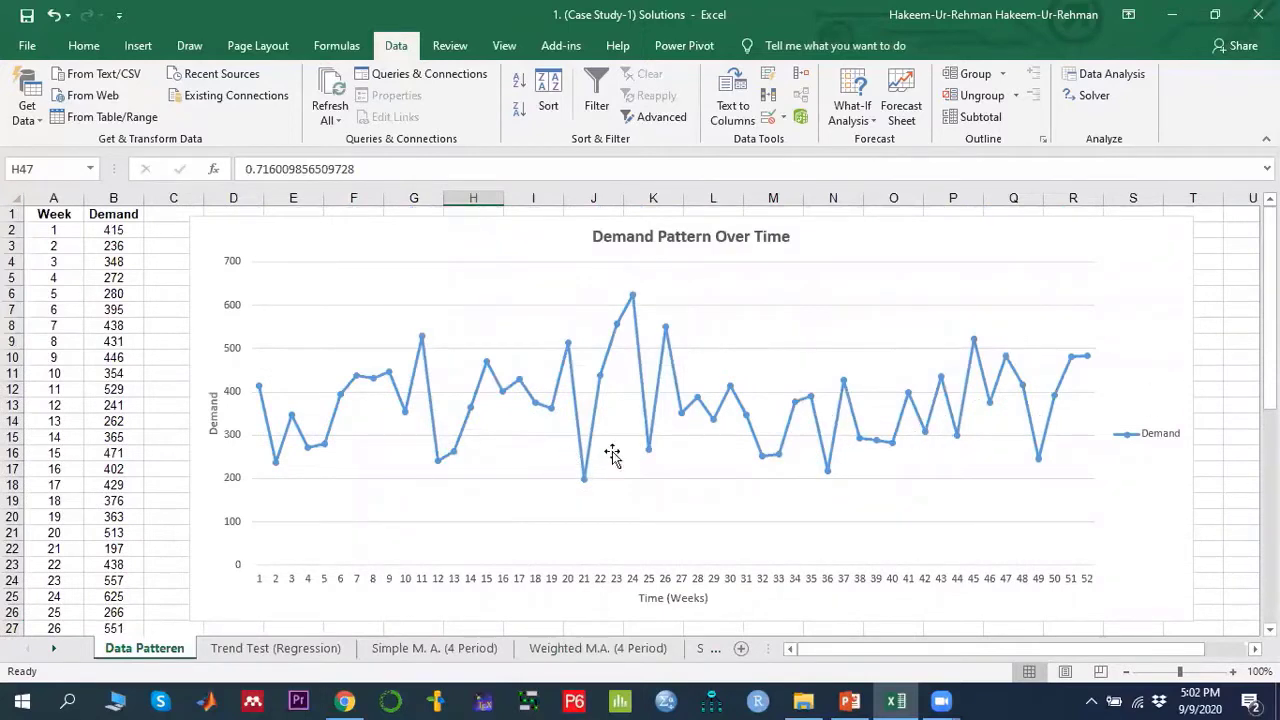
- Switch to PowerPoint and review the slide interpreting the regression P-value for trend
click(848, 700)
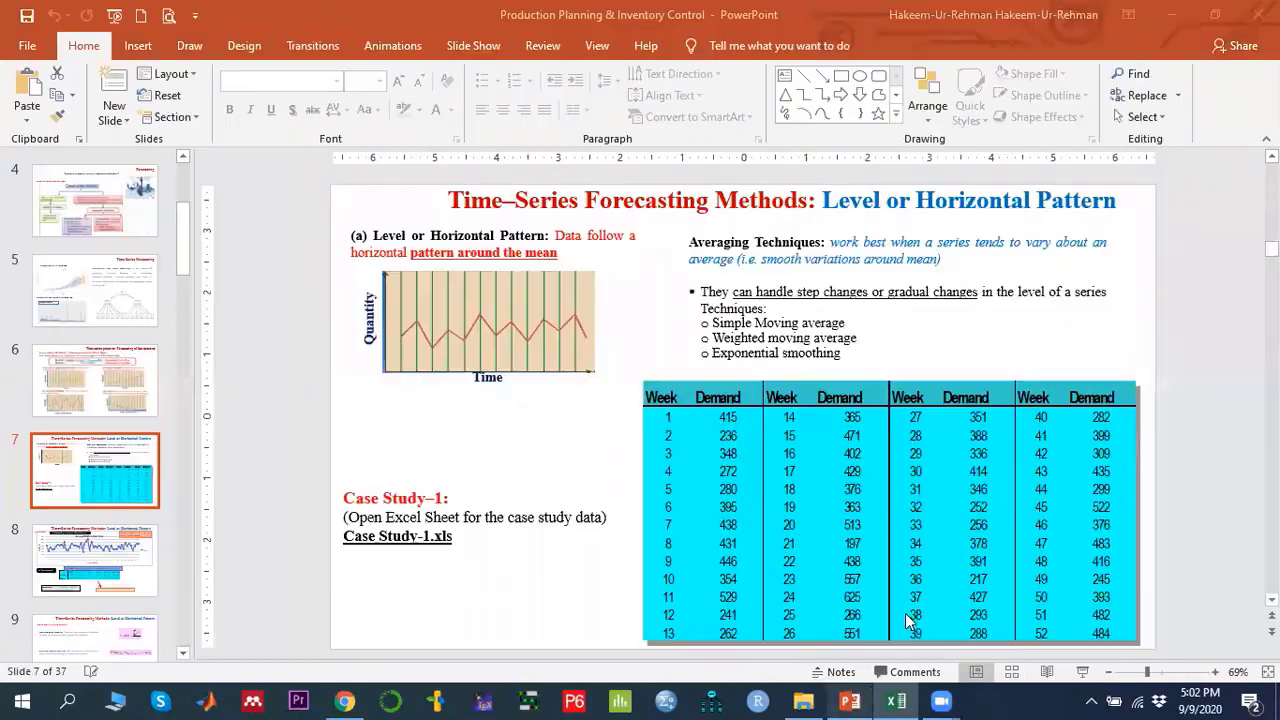
scroll(964, 473, down, 1)
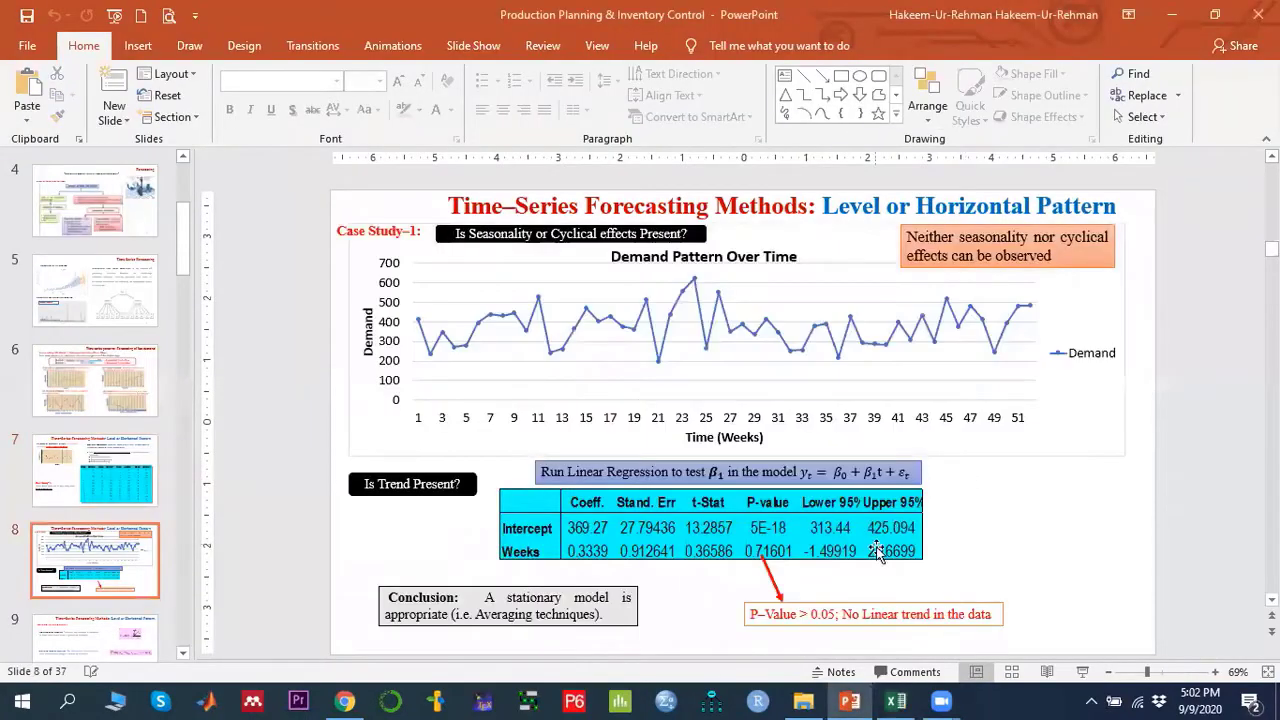
click(804, 615)
drag(754, 613, 948, 614)
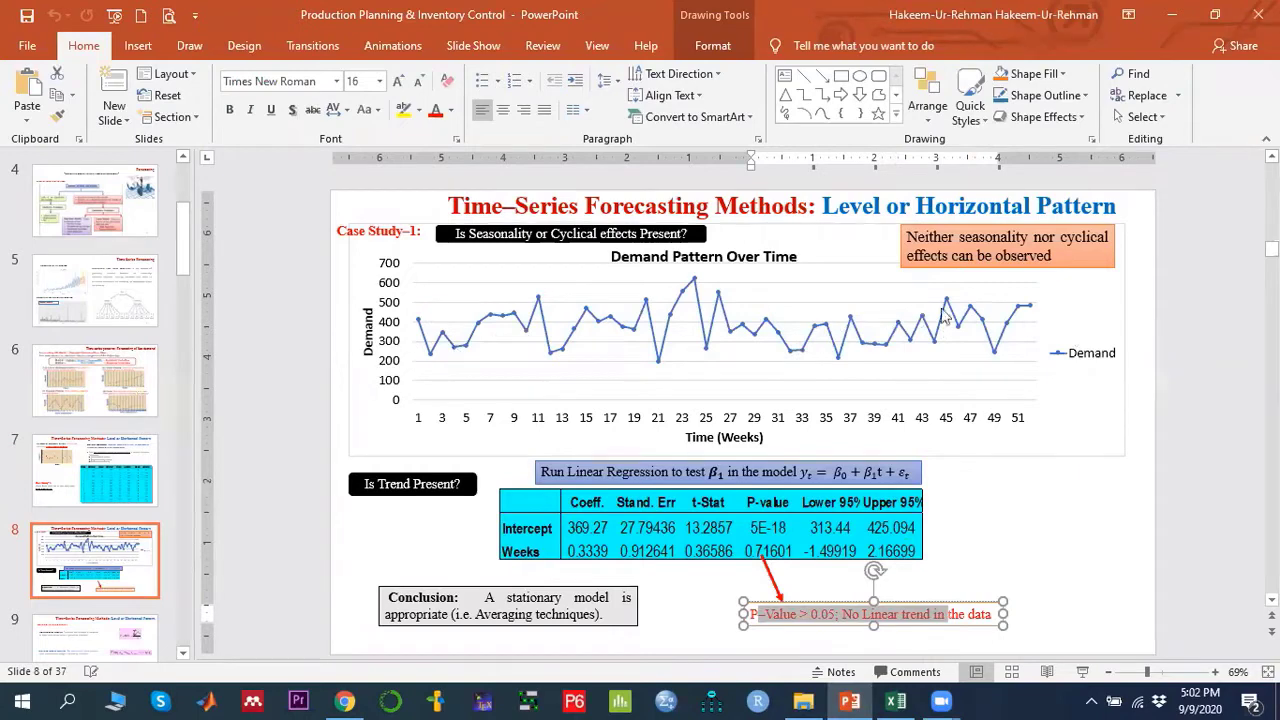
- Read the next slide describing the averaging forecasting techniques
mouse_move(1008, 340)
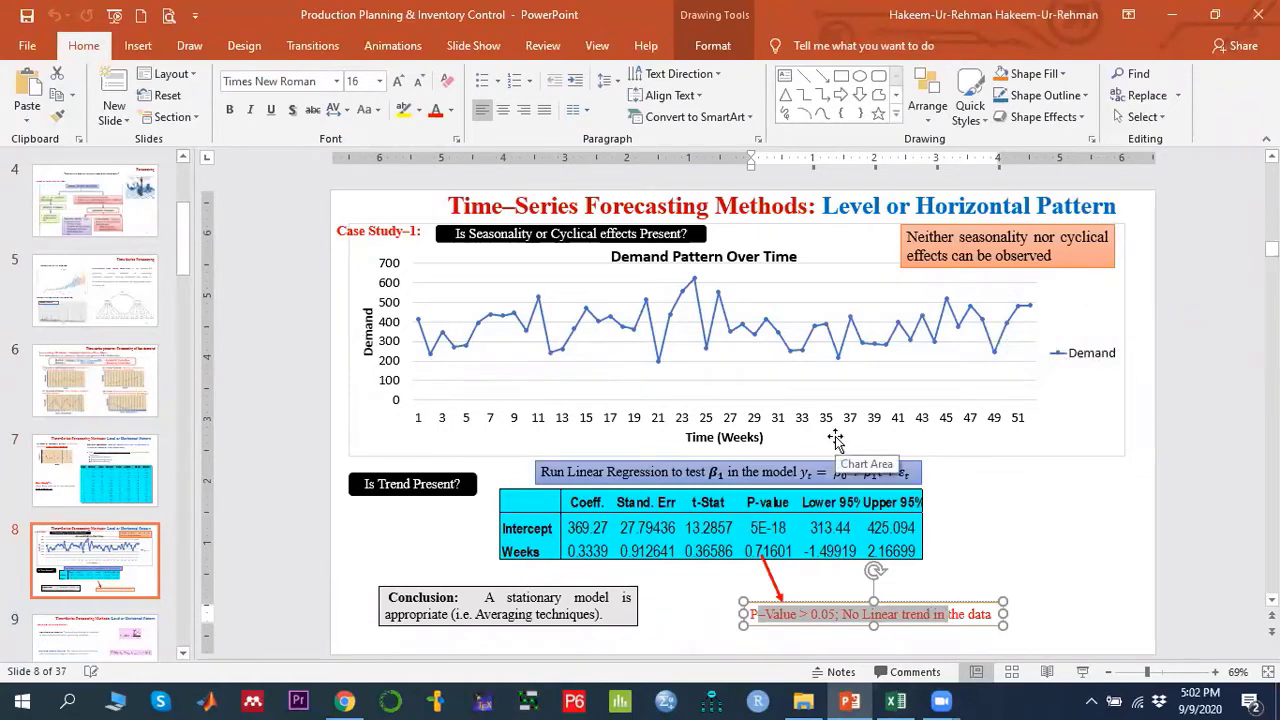
scroll(837, 445, down, 1)
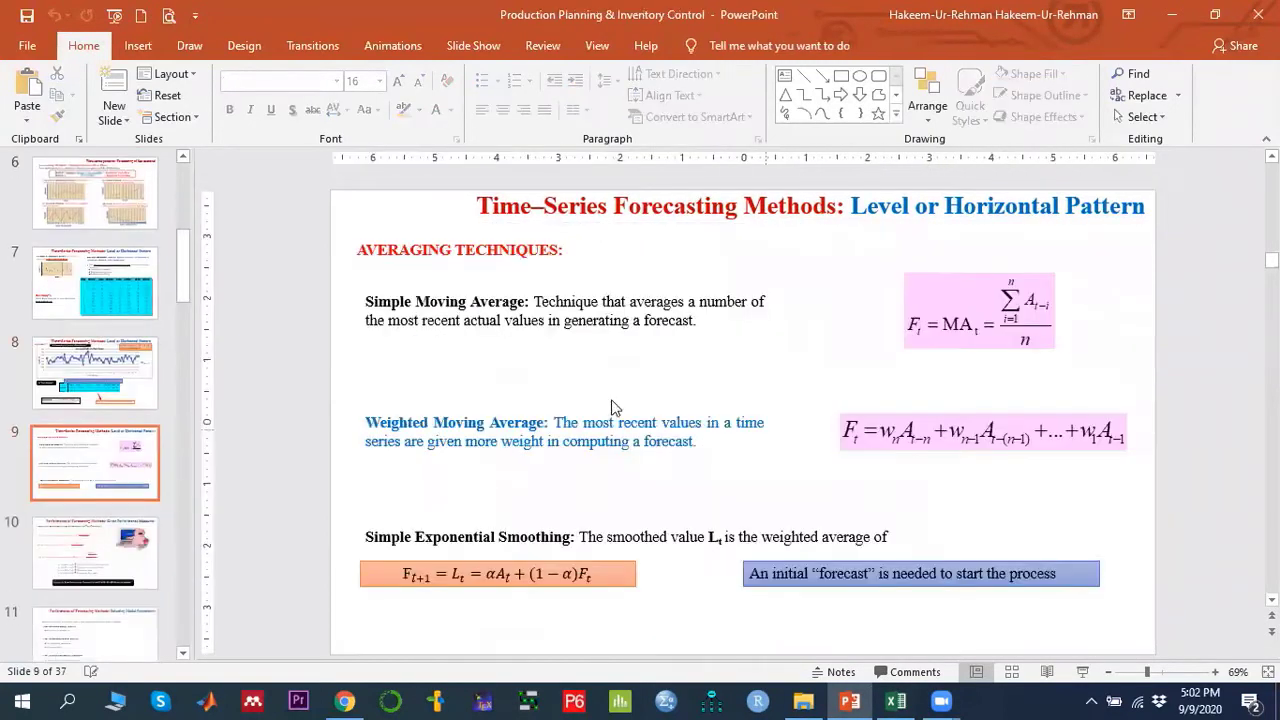
click(638, 314)
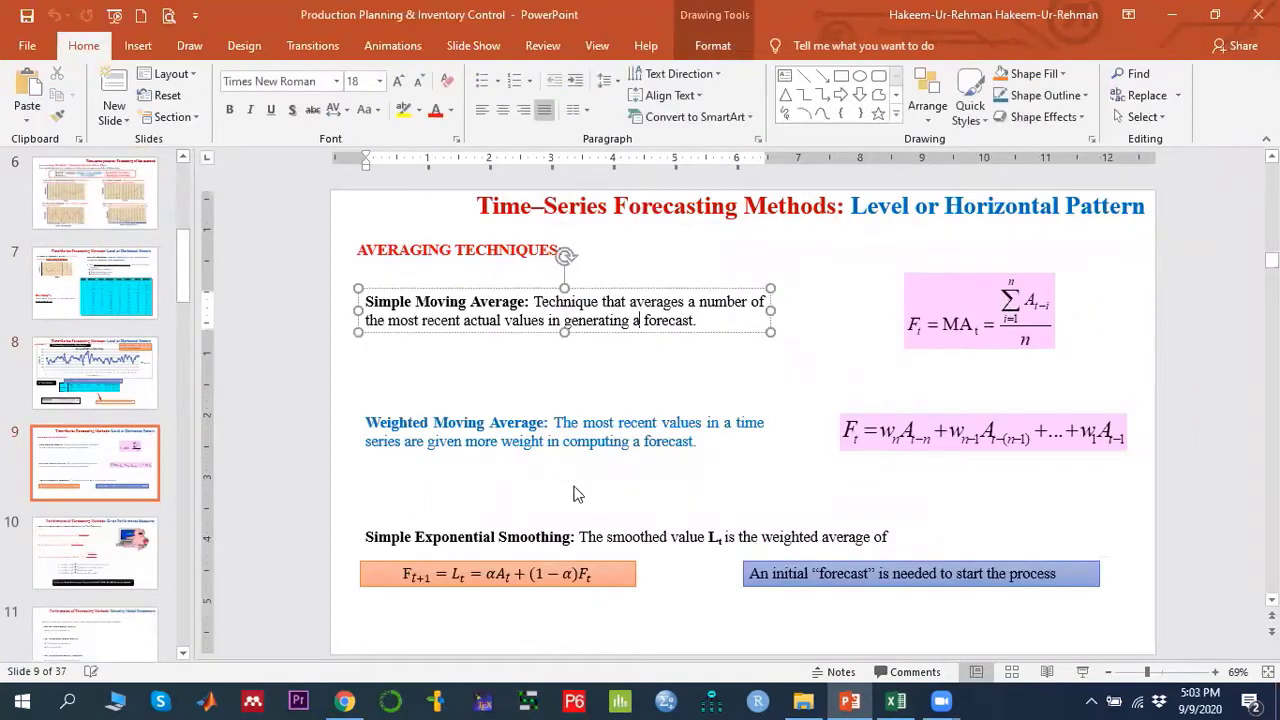
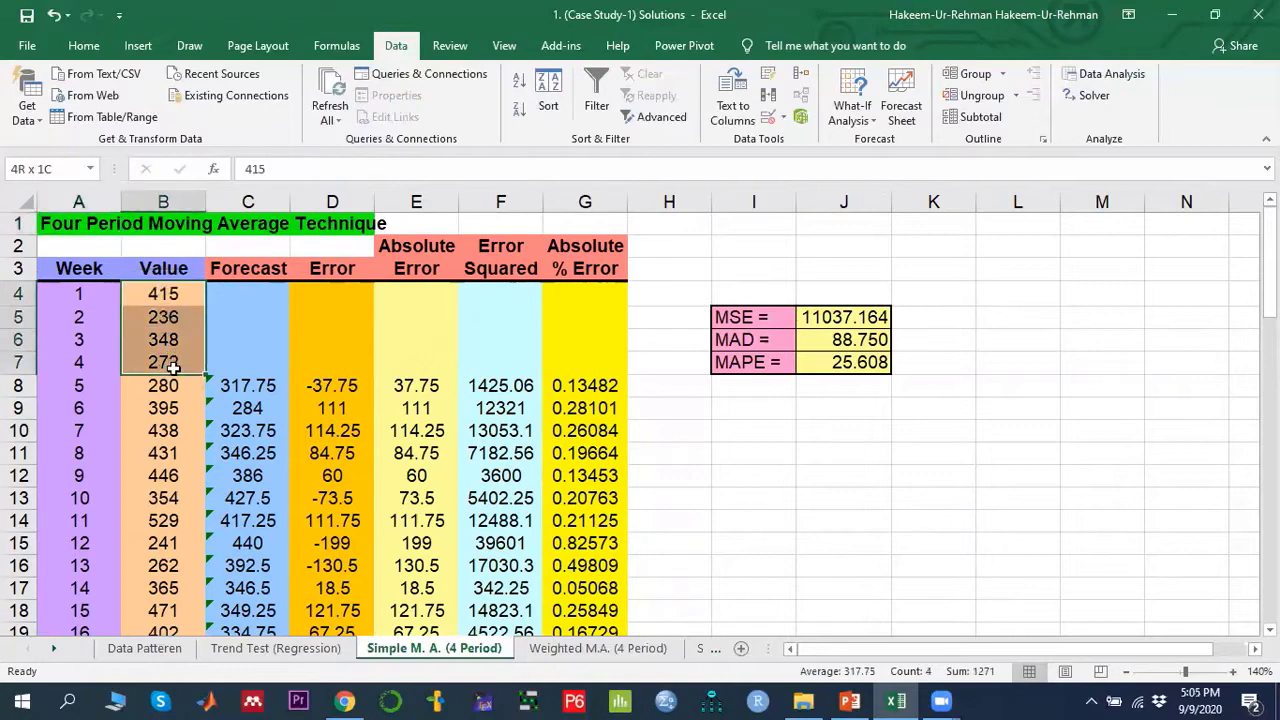
- Inspect the four-period moving average formulas in the first forecast cells against the preceding weekly values
drag(173, 368, 173, 368)
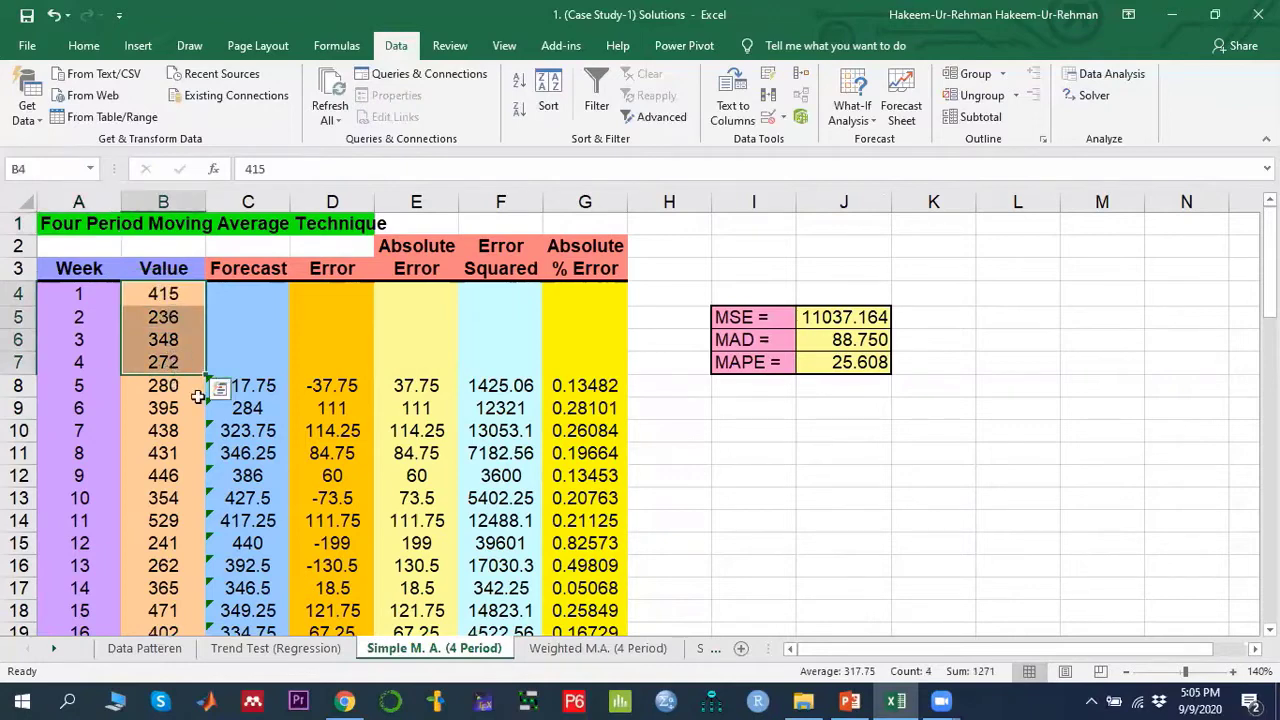
click(245, 385)
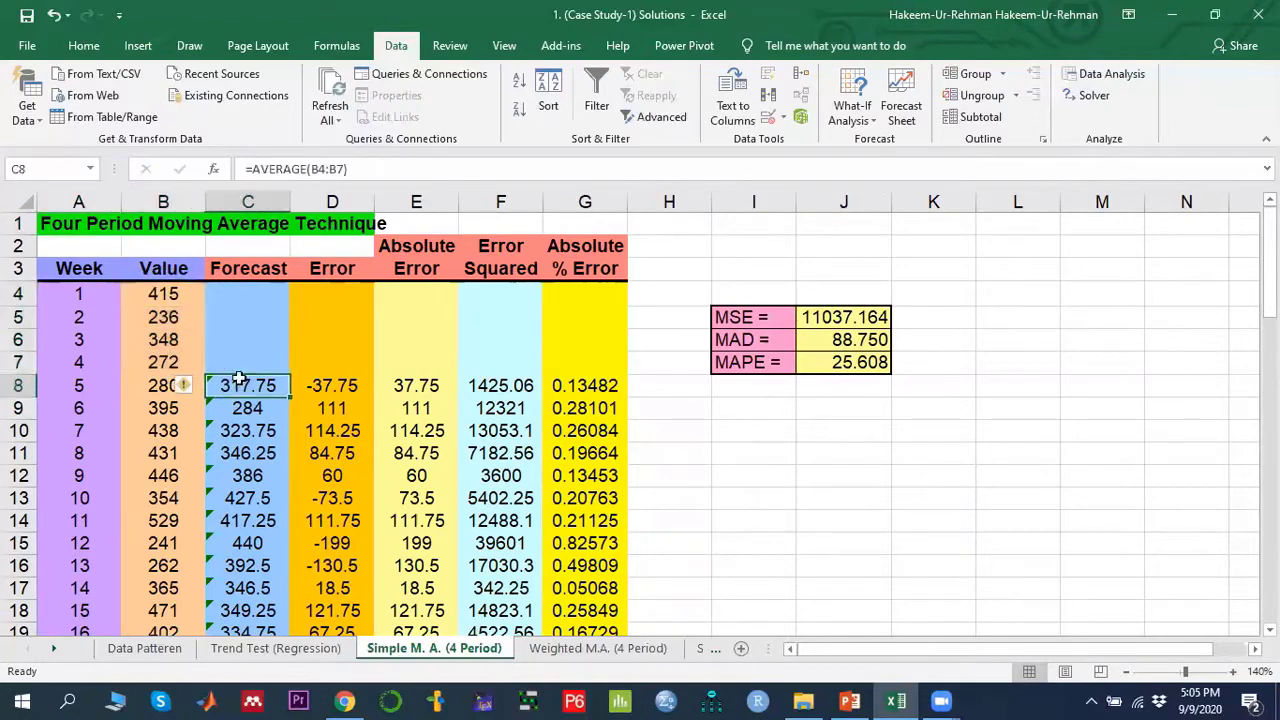
drag(158, 317, 163, 385)
click(255, 408)
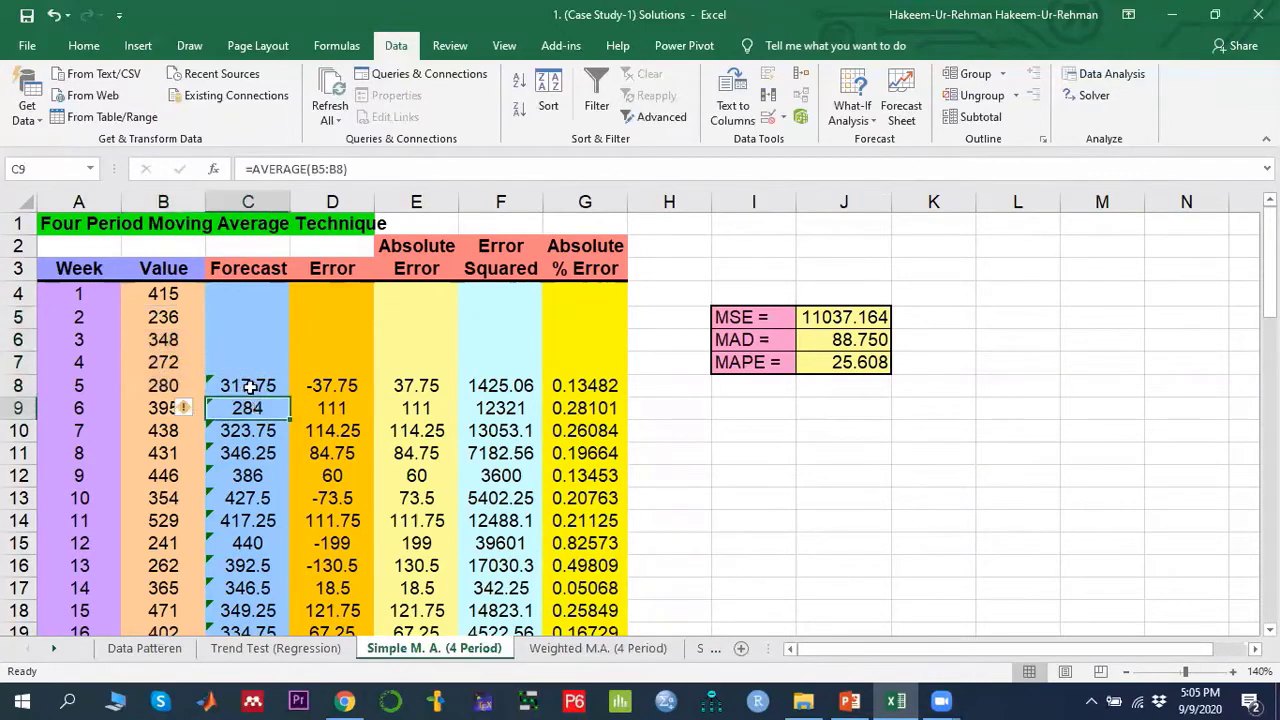
click(250, 387)
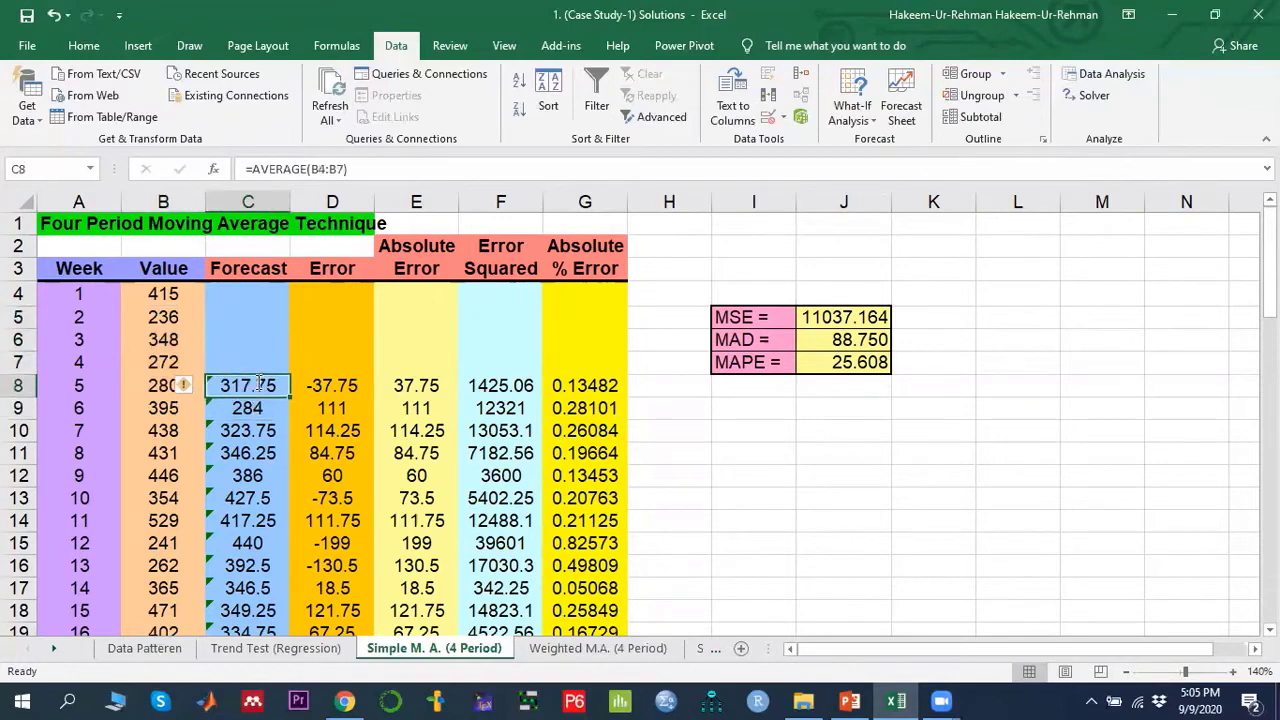
double_click(250, 386)
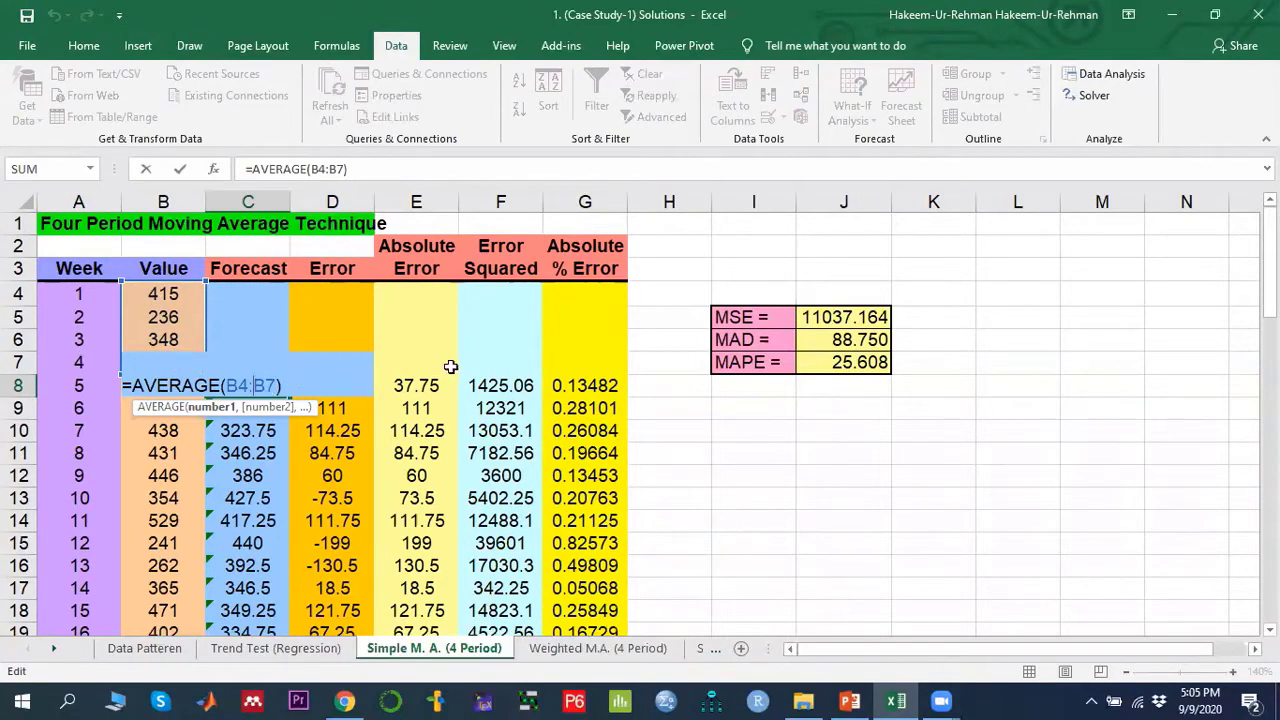
key(Return)
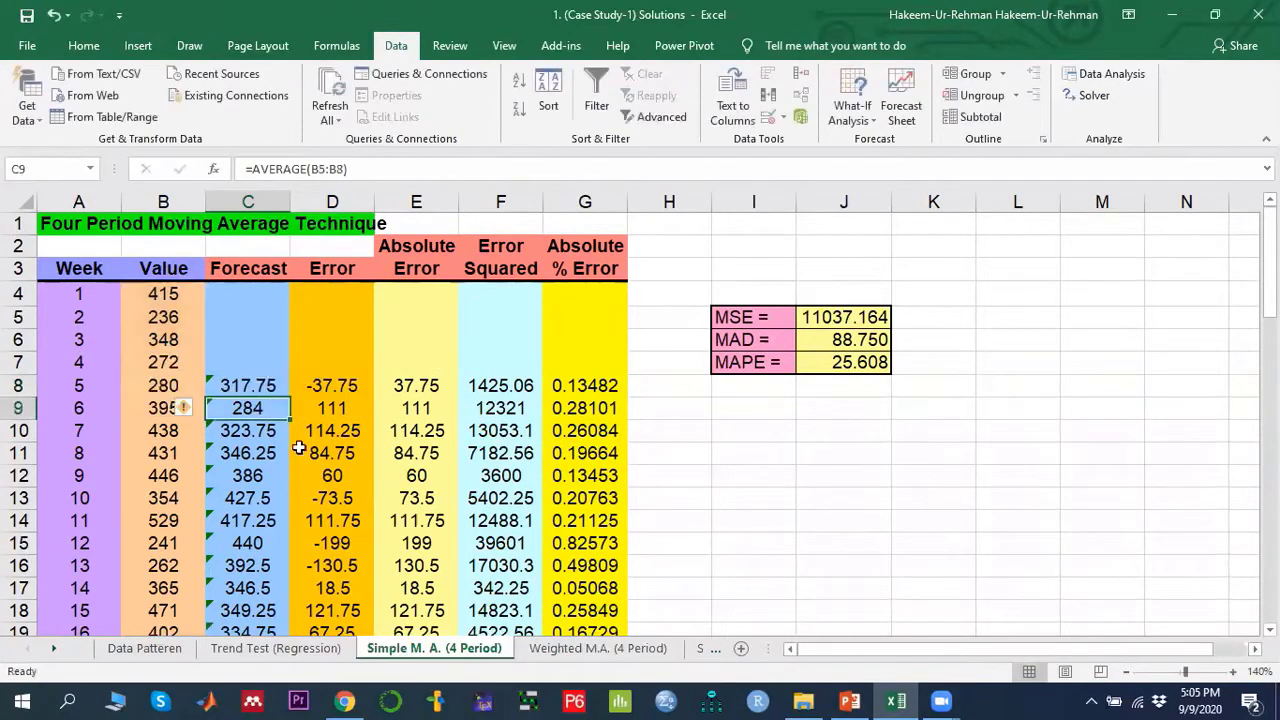
- Fill the moving average forecast formula down the Forecast column through week 52
click(268, 388)
mouse_move(290, 400)
mouse_down()
mouse_move(280, 588)
mouse_move(270, 530)
mouse_up()
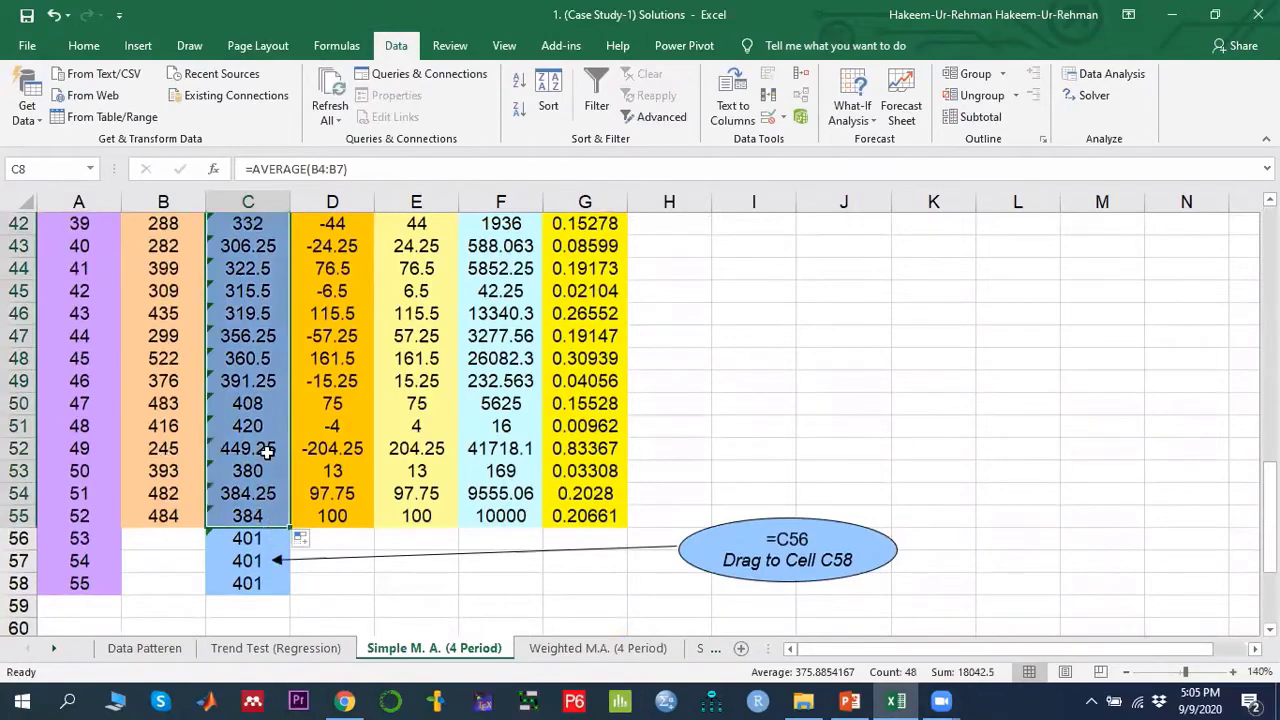
scroll(267, 452, up, 6)
scroll(267, 452, down, 4)
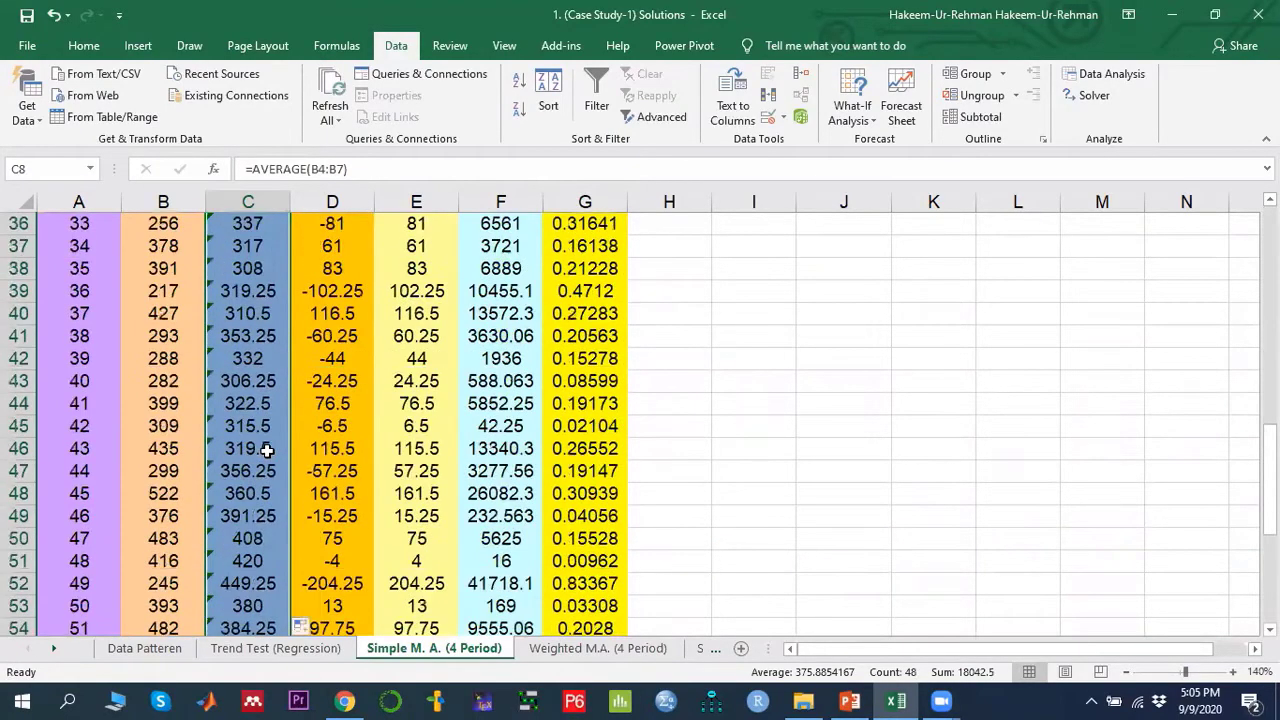
scroll(267, 452, down, 3)
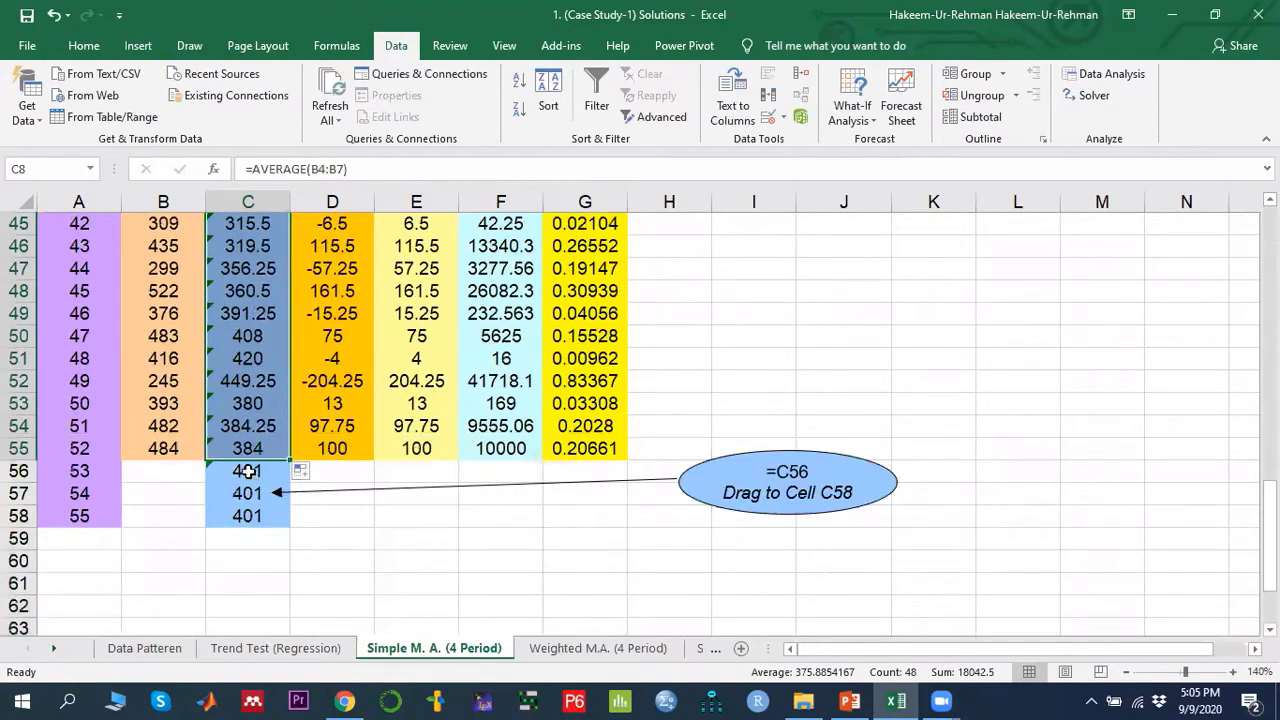
- Inspect the forecast formulas for the last week and the future weeks 53 to 55
click(248, 470)
click(259, 447)
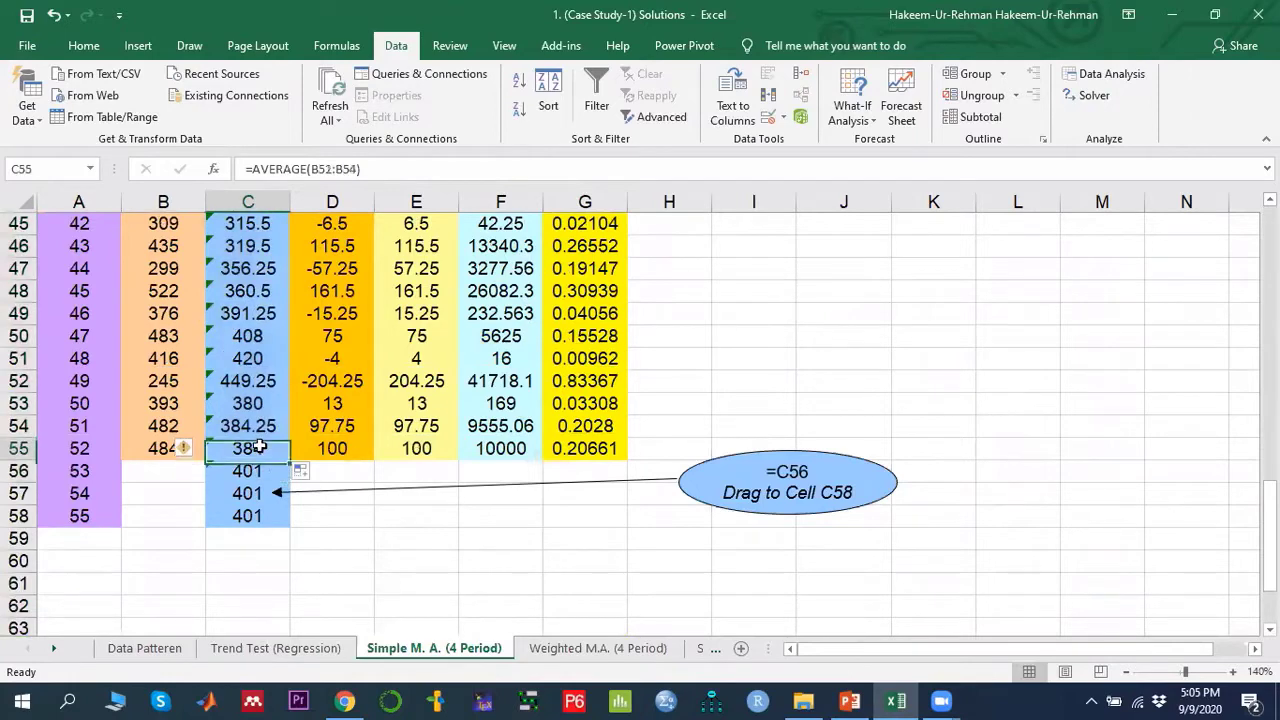
click(271, 471)
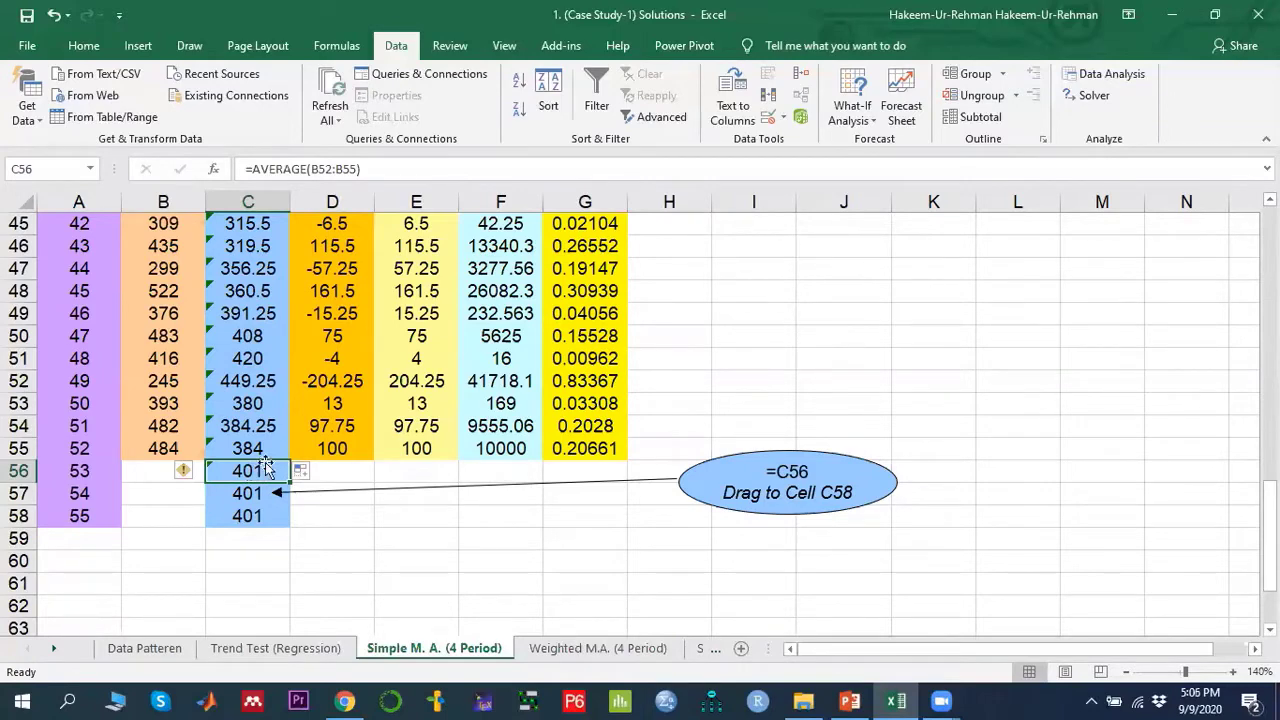
click(258, 448)
click(248, 472)
drag(249, 471, 249, 517)
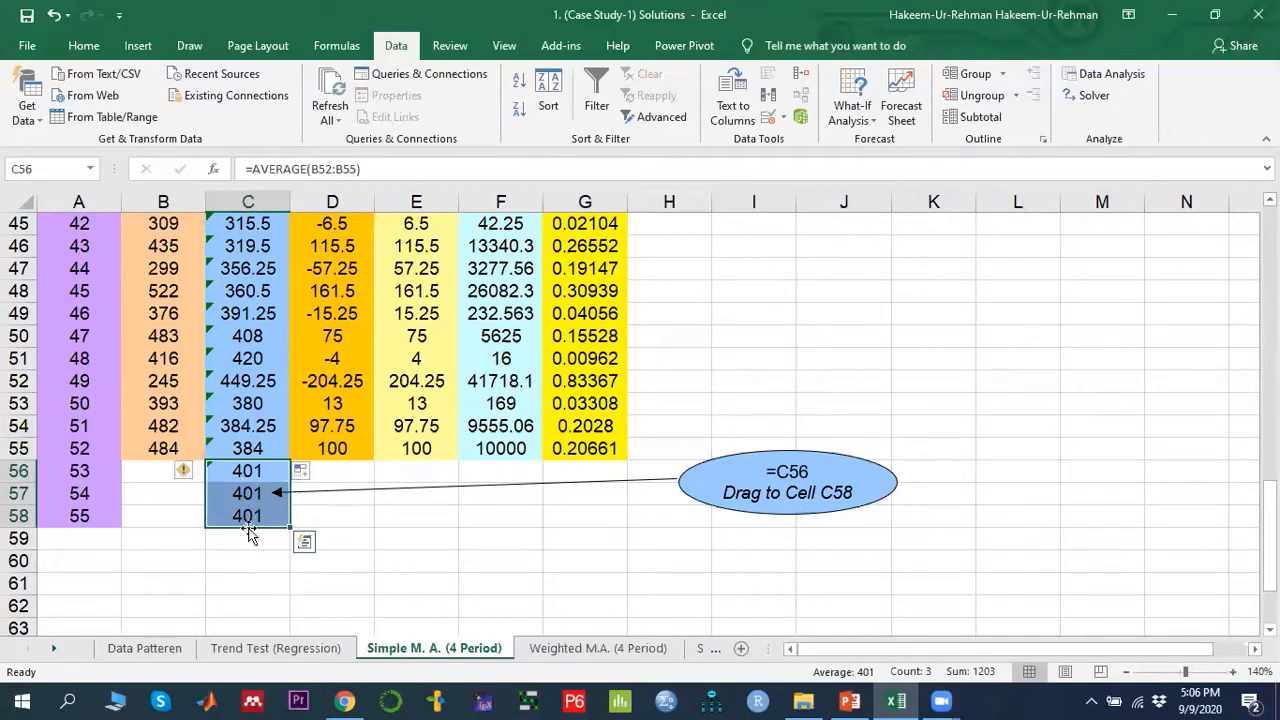
click(249, 496)
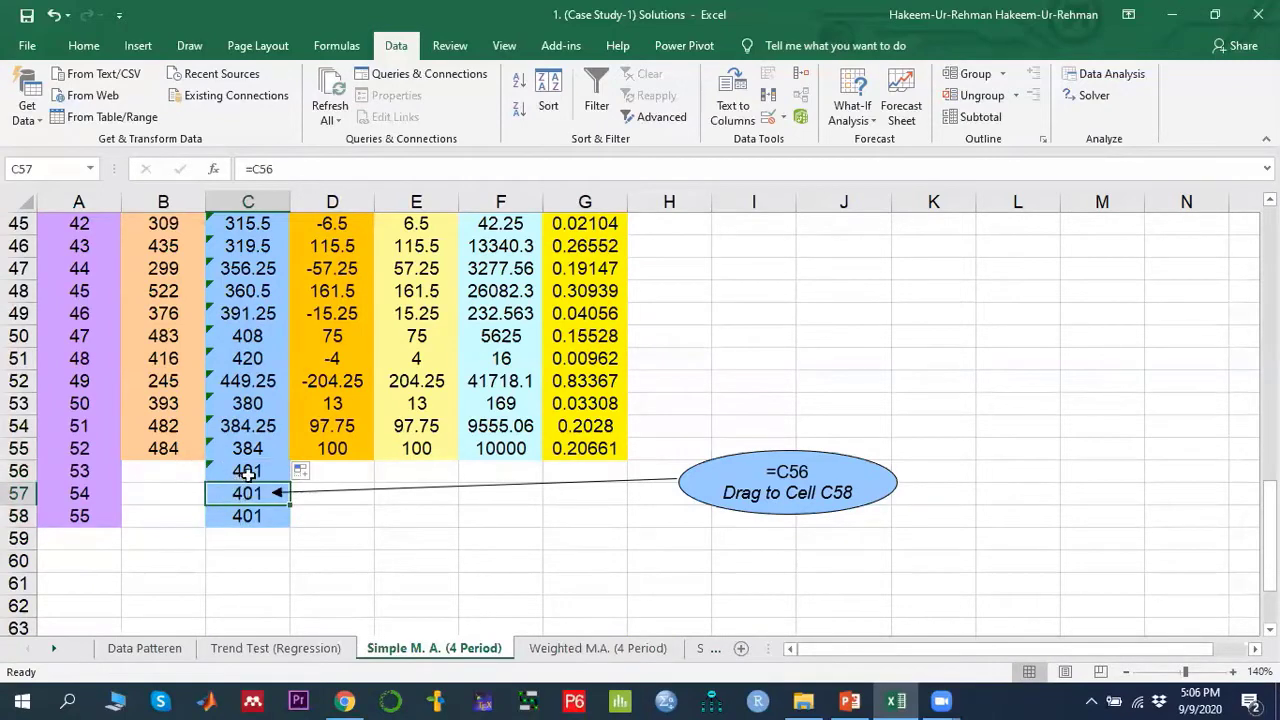
click(250, 472)
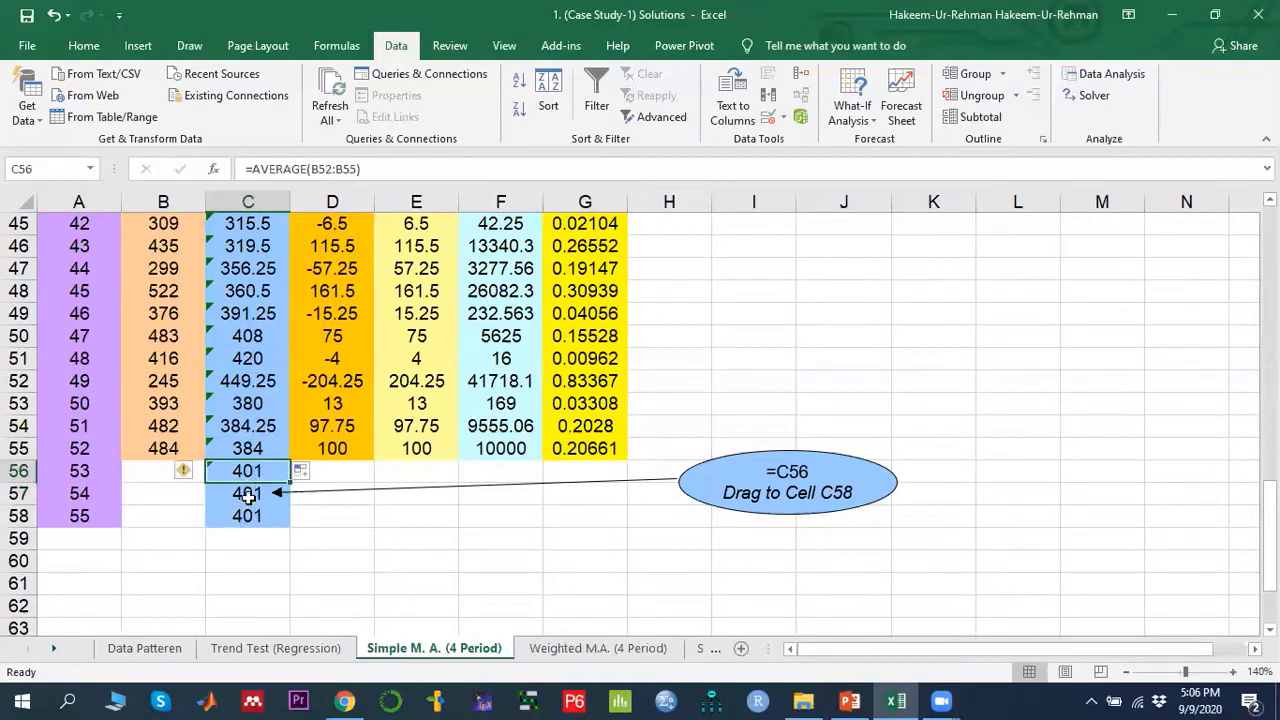
click(246, 493)
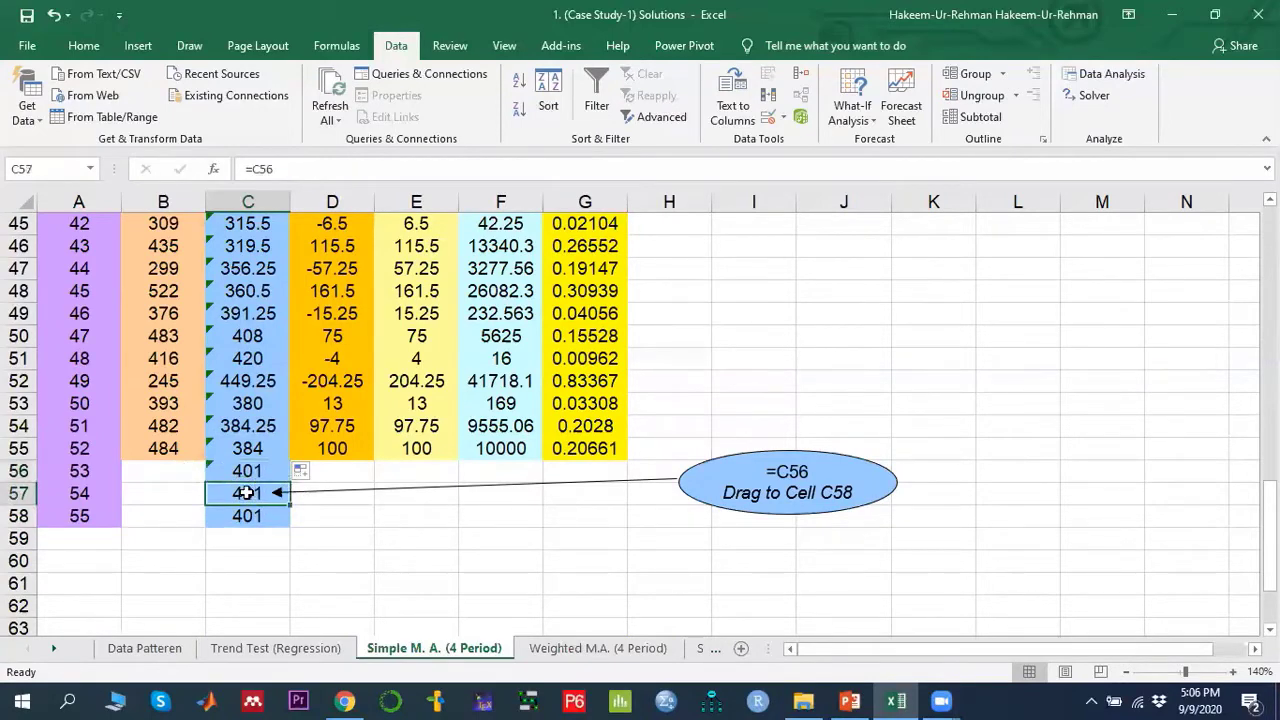
click(248, 515)
- Review the MSE, MAD and MAPE labels in the error measures table
scroll(248, 515, up, 15)
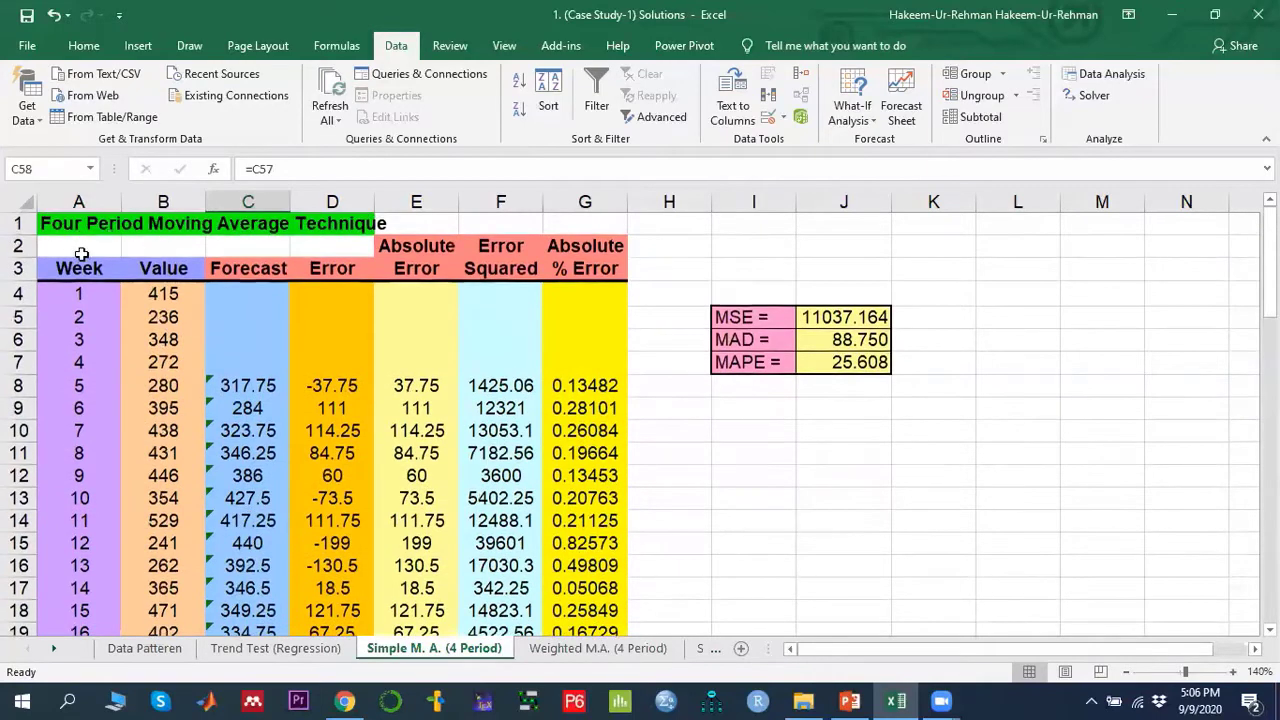
click(252, 386)
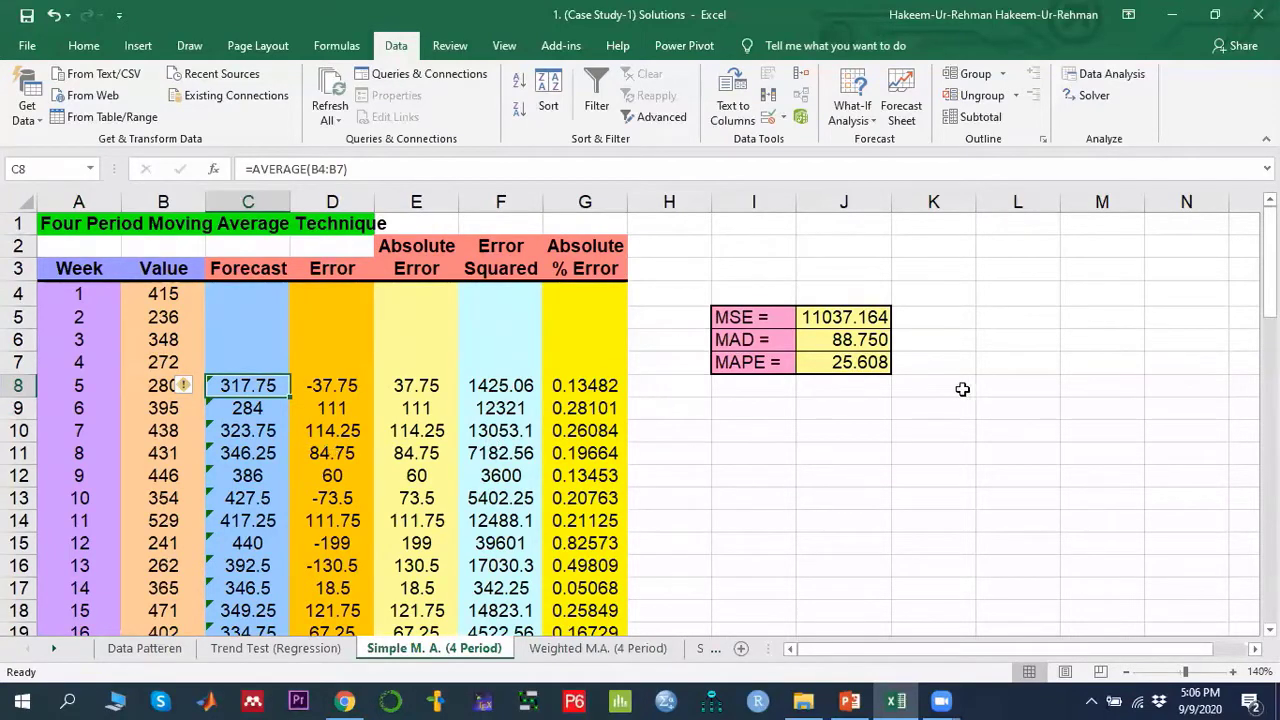
drag(760, 316, 770, 366)
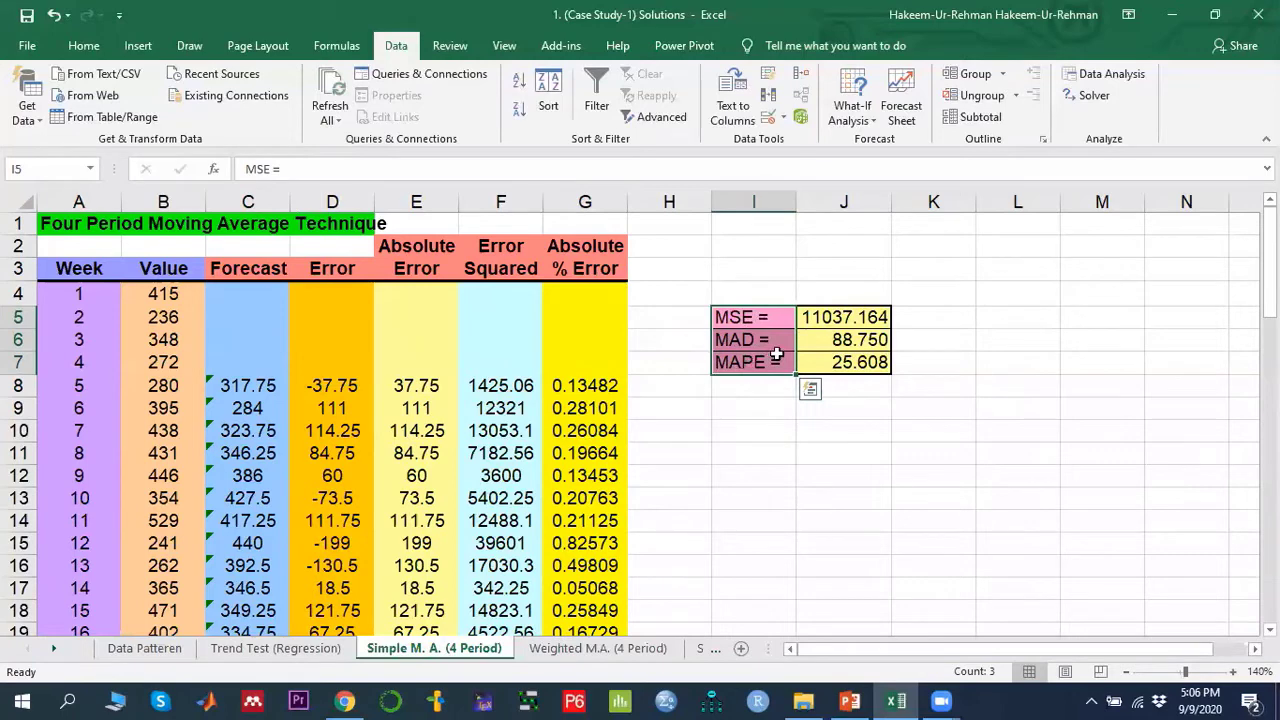
click(764, 320)
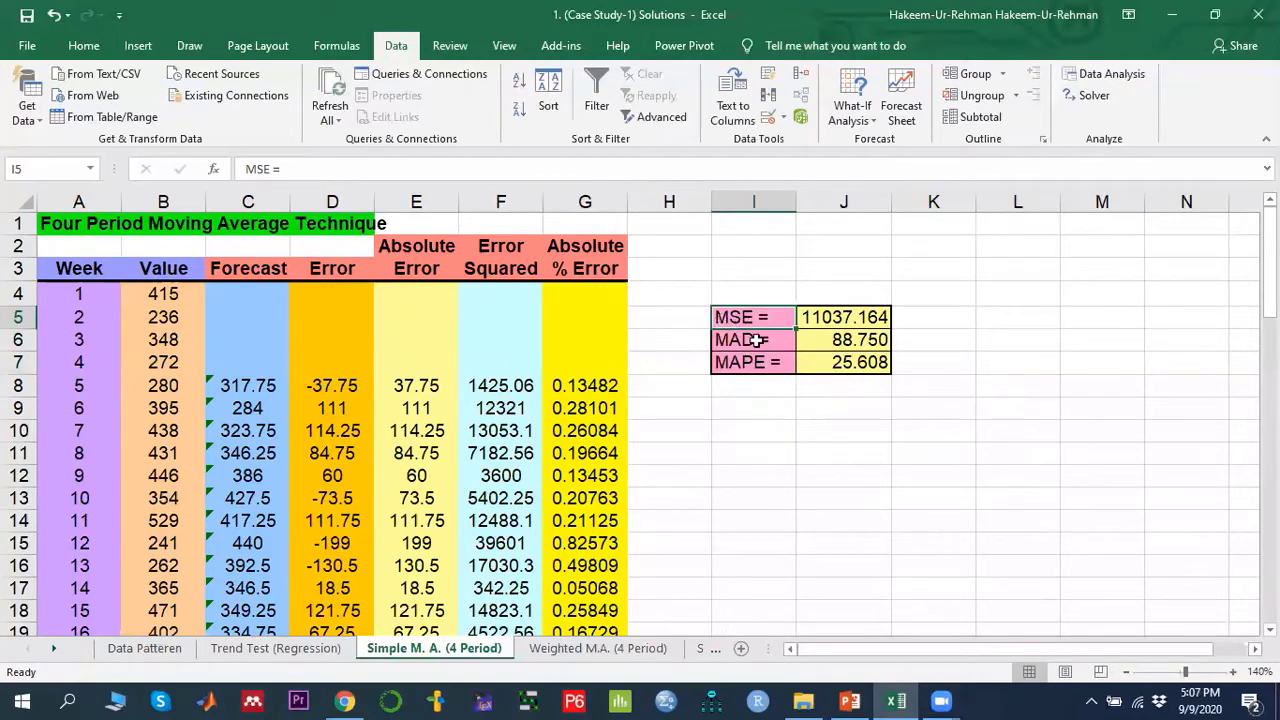
click(757, 340)
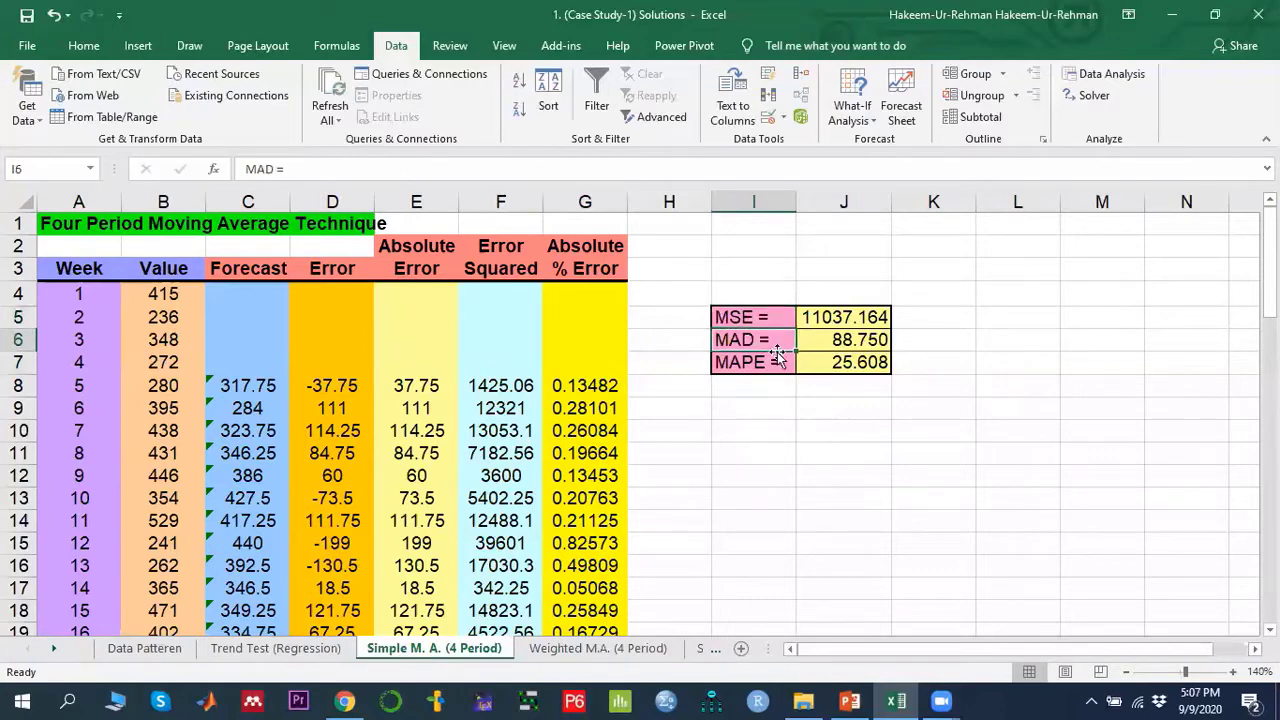
click(755, 363)
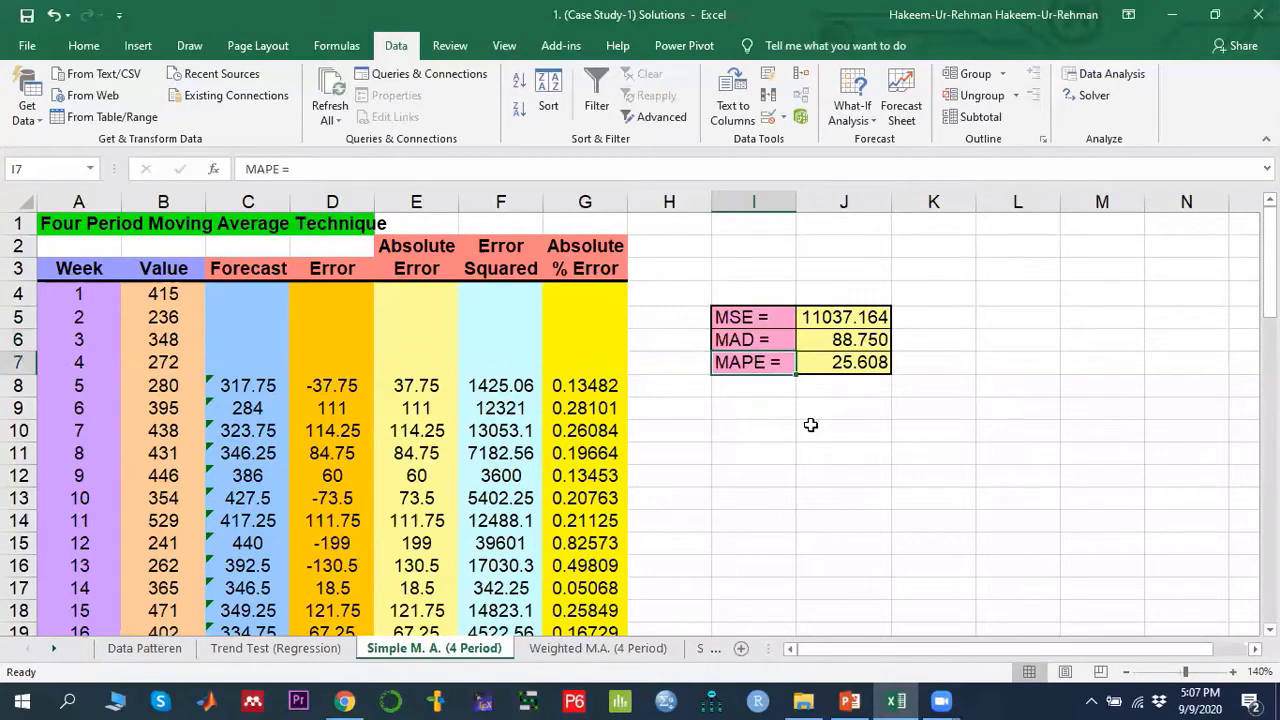
click(747, 317)
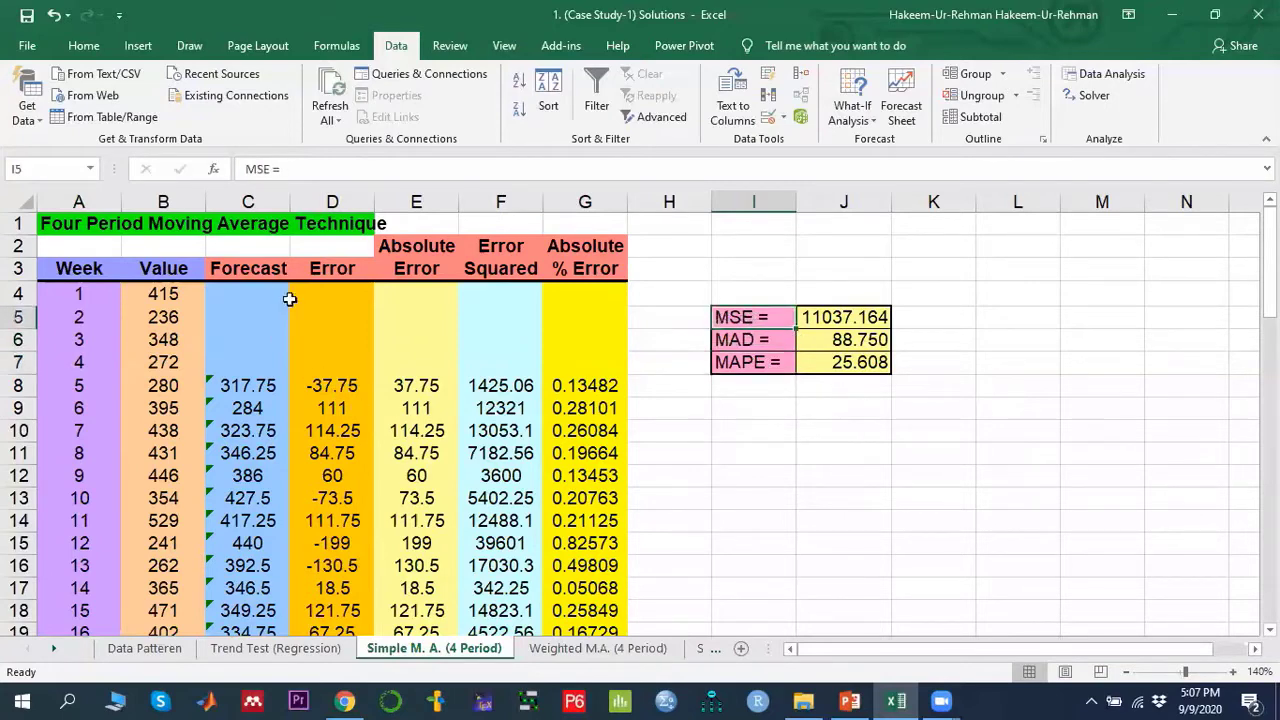
- Examine the Error column formula that subtracts the forecast from the actual value
click(338, 270)
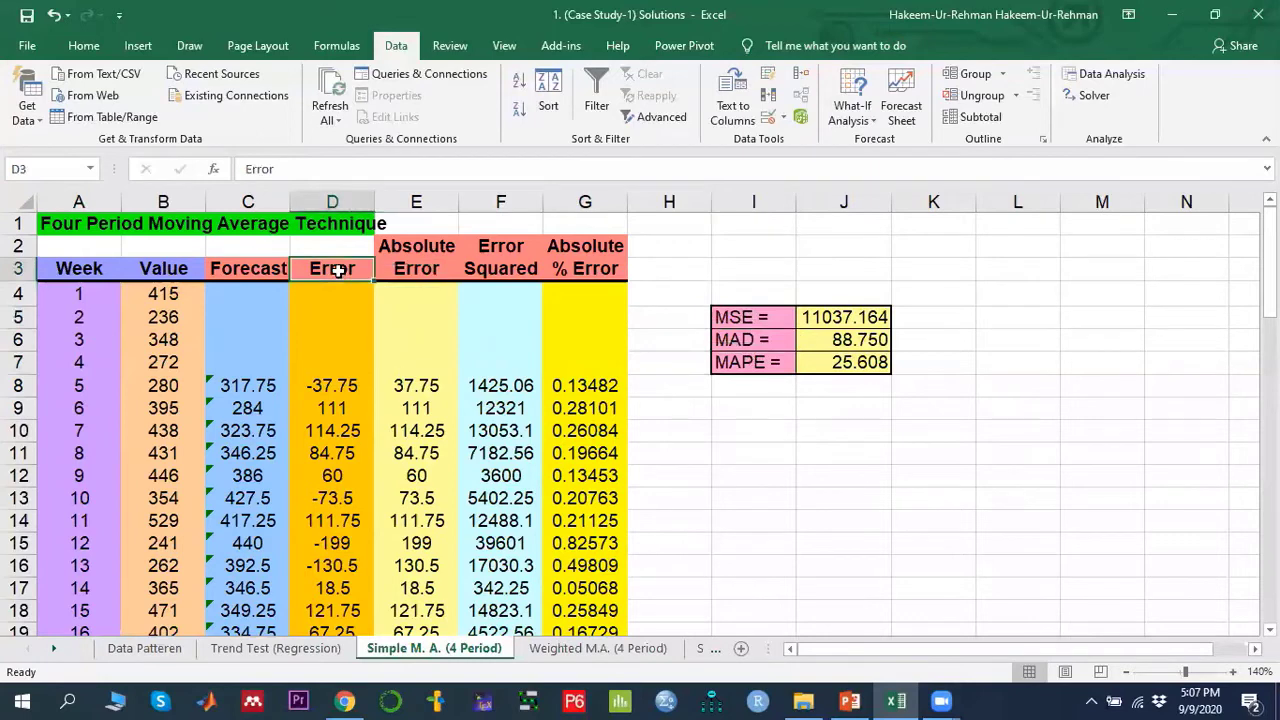
click(329, 389)
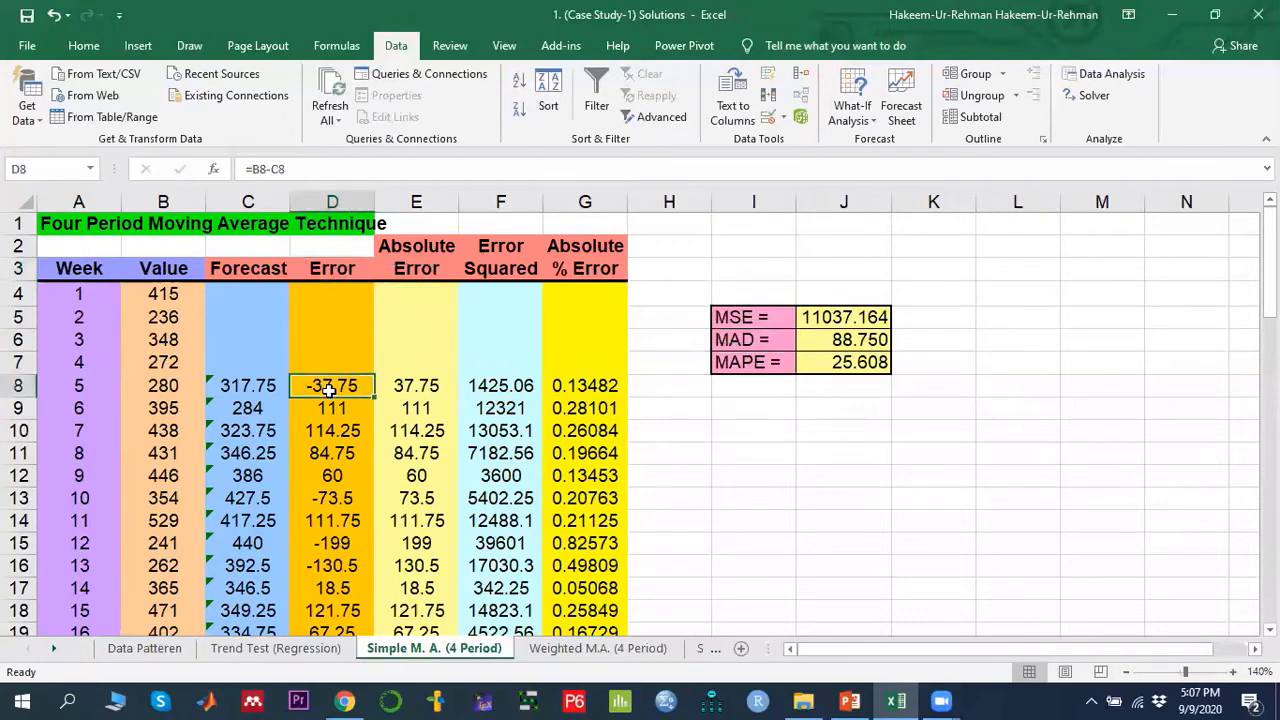
click(164, 391)
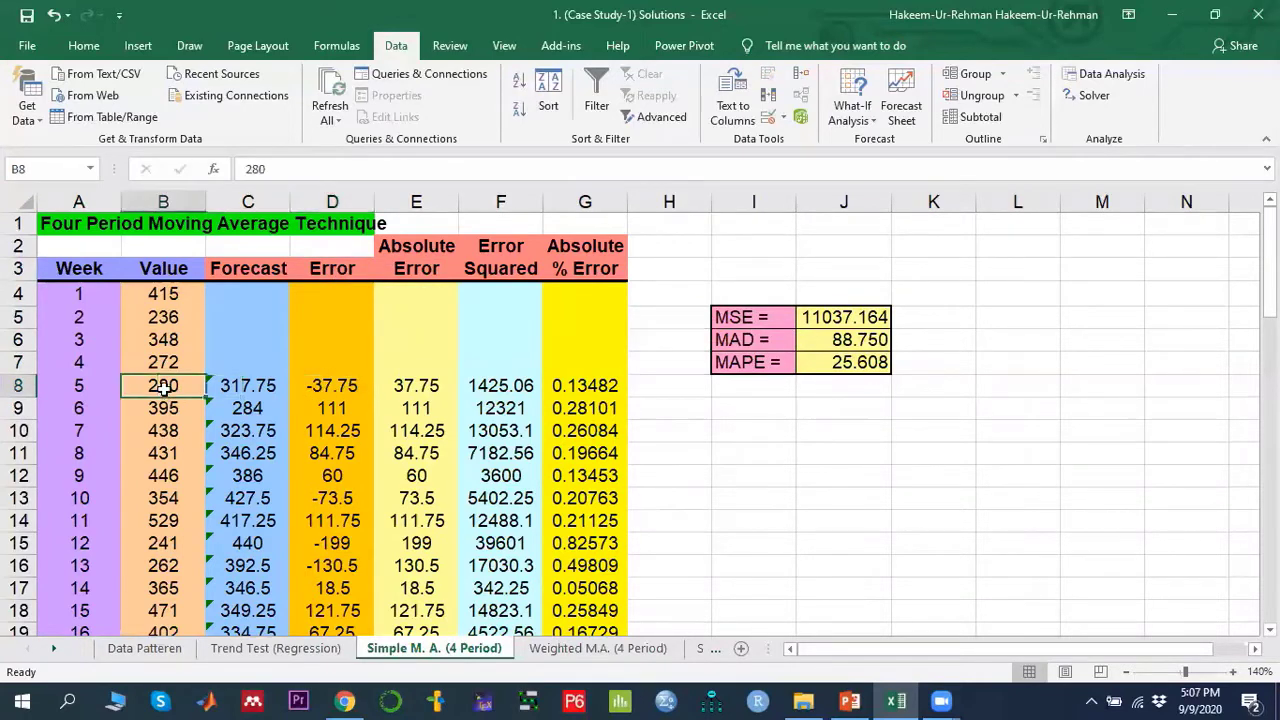
click(235, 387)
click(329, 388)
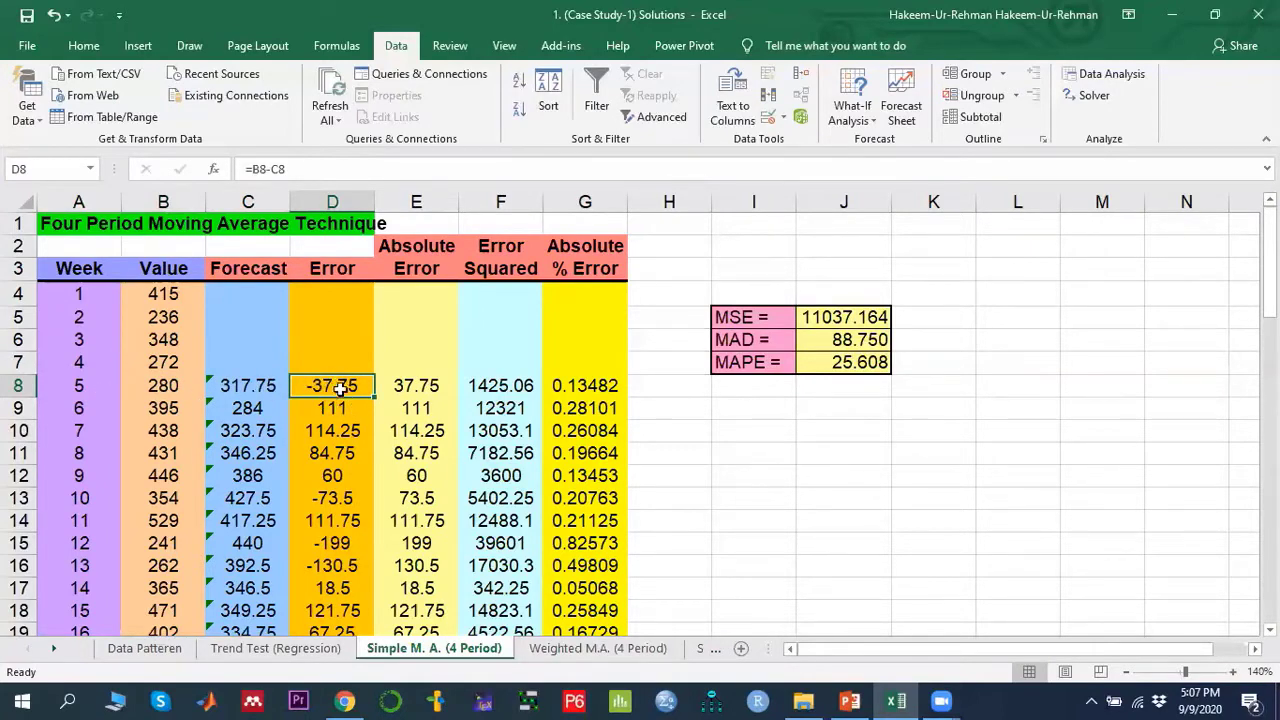
- Fill the error formula down the Error column through week 52
scroll(366, 375, down, 2)
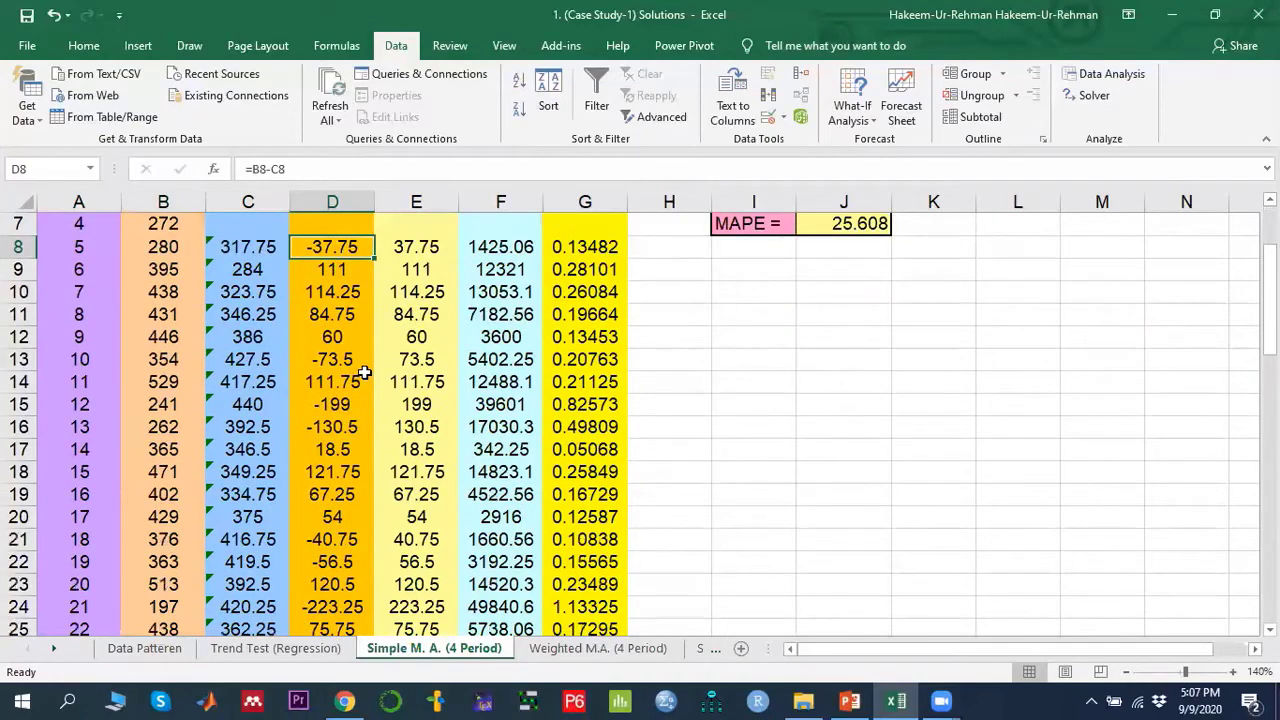
scroll(358, 313, down, 14)
scroll(358, 313, up, 13)
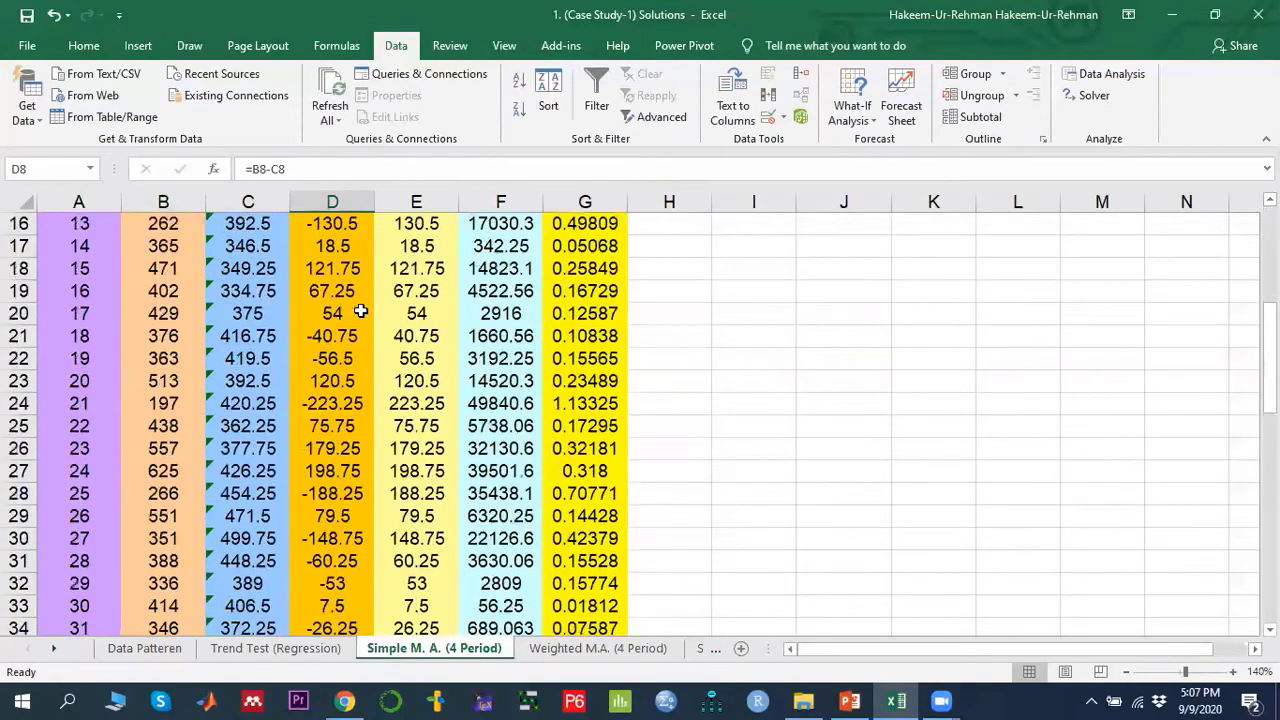
scroll(358, 313, up, 1)
drag(374, 258, 366, 524)
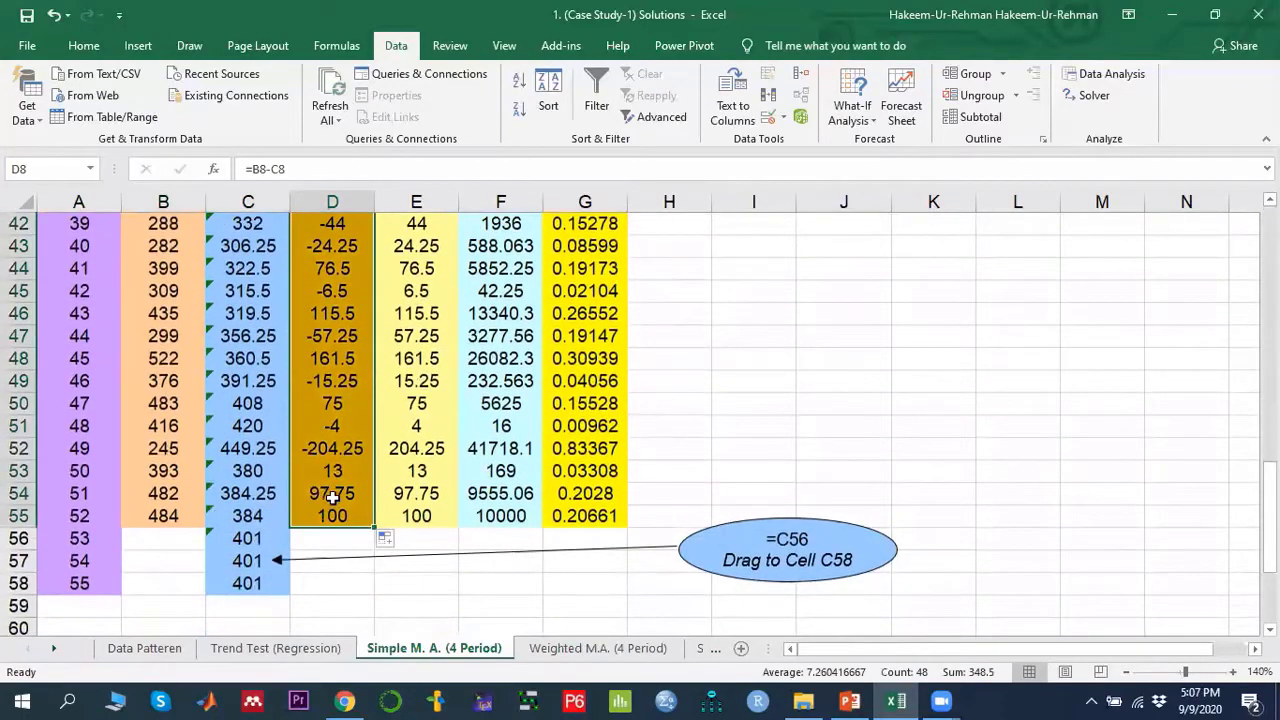
scroll(334, 497, up, 14)
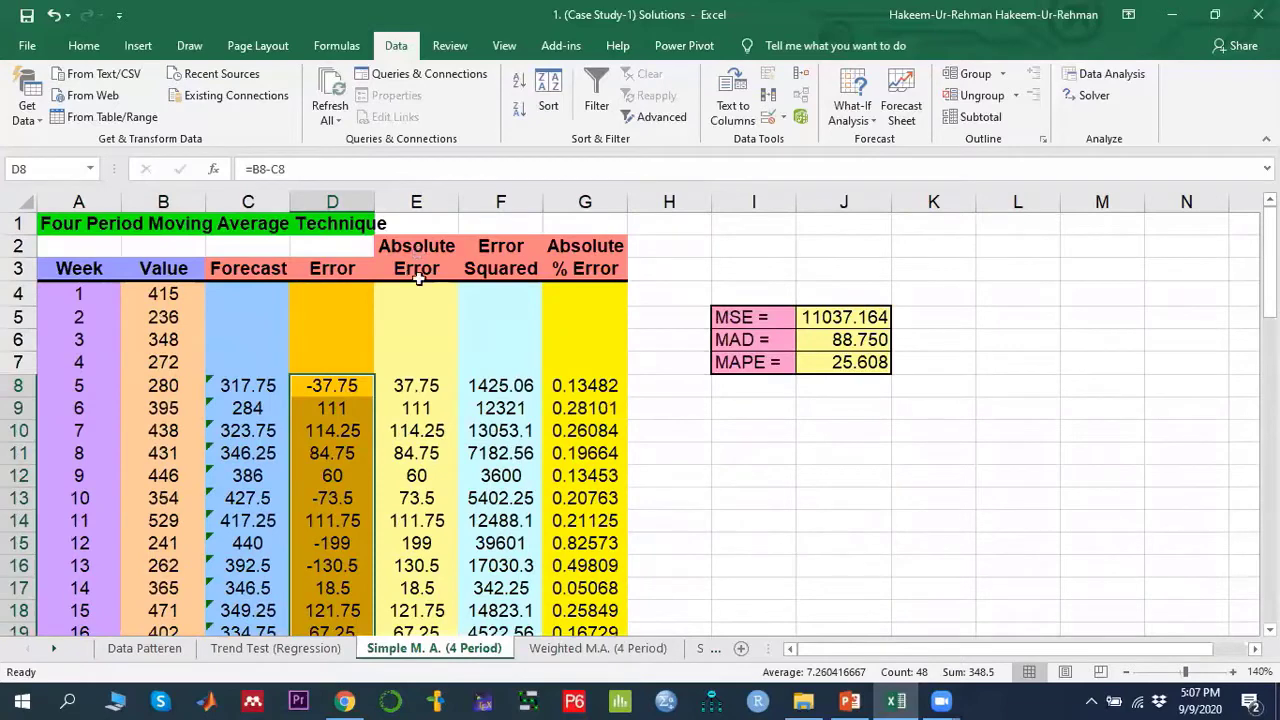
- Fill the absolute error formula =ABS(D8) down the Absolute Error column through week 52
click(418, 385)
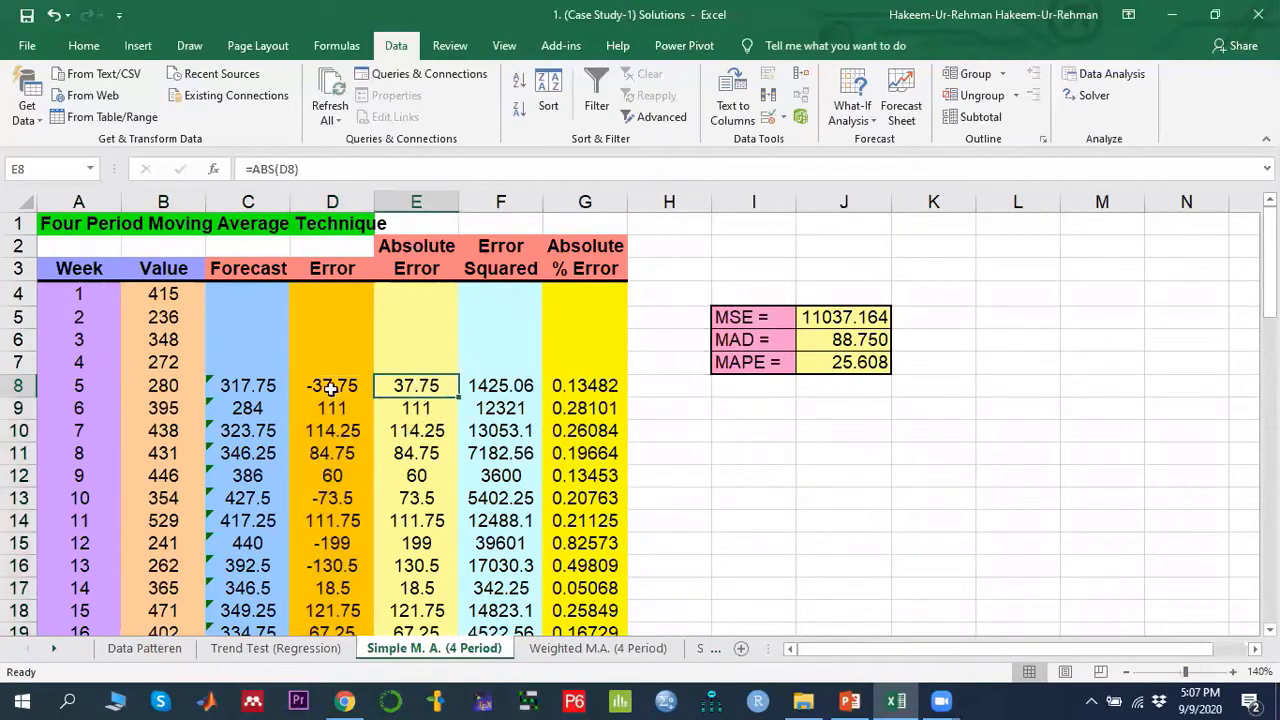
double_click(428, 386)
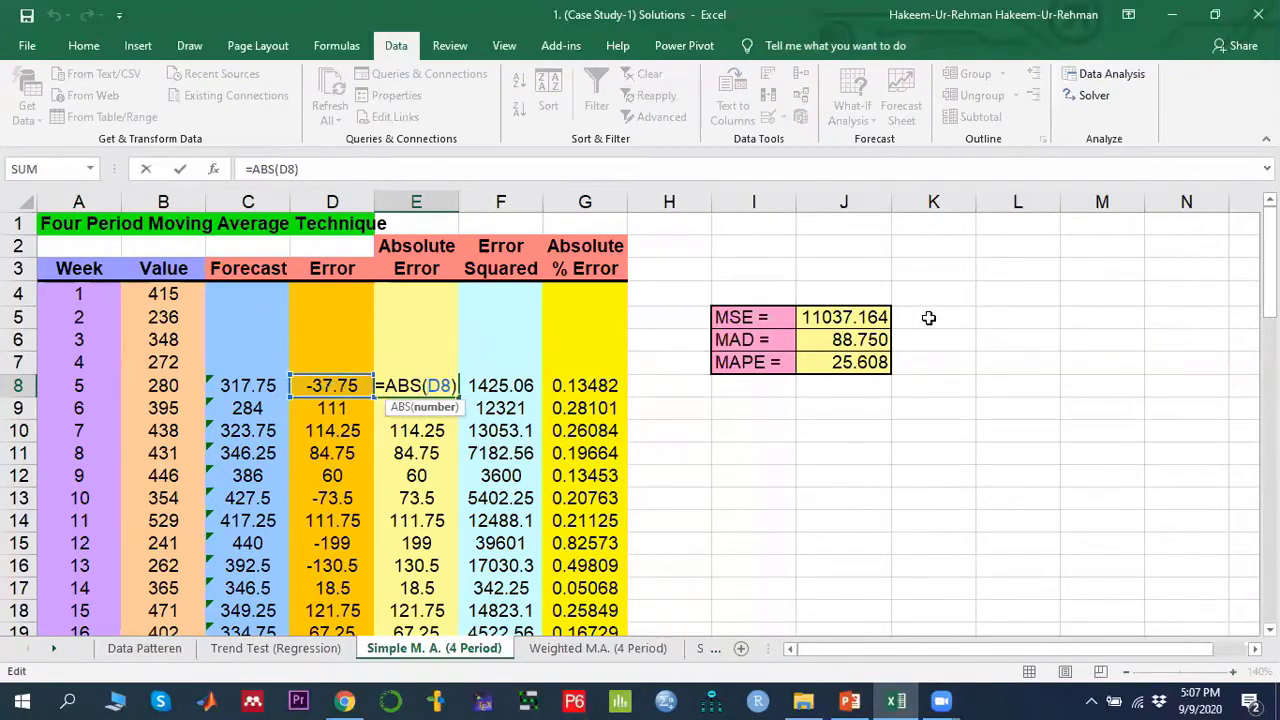
key(ctrl+Return)
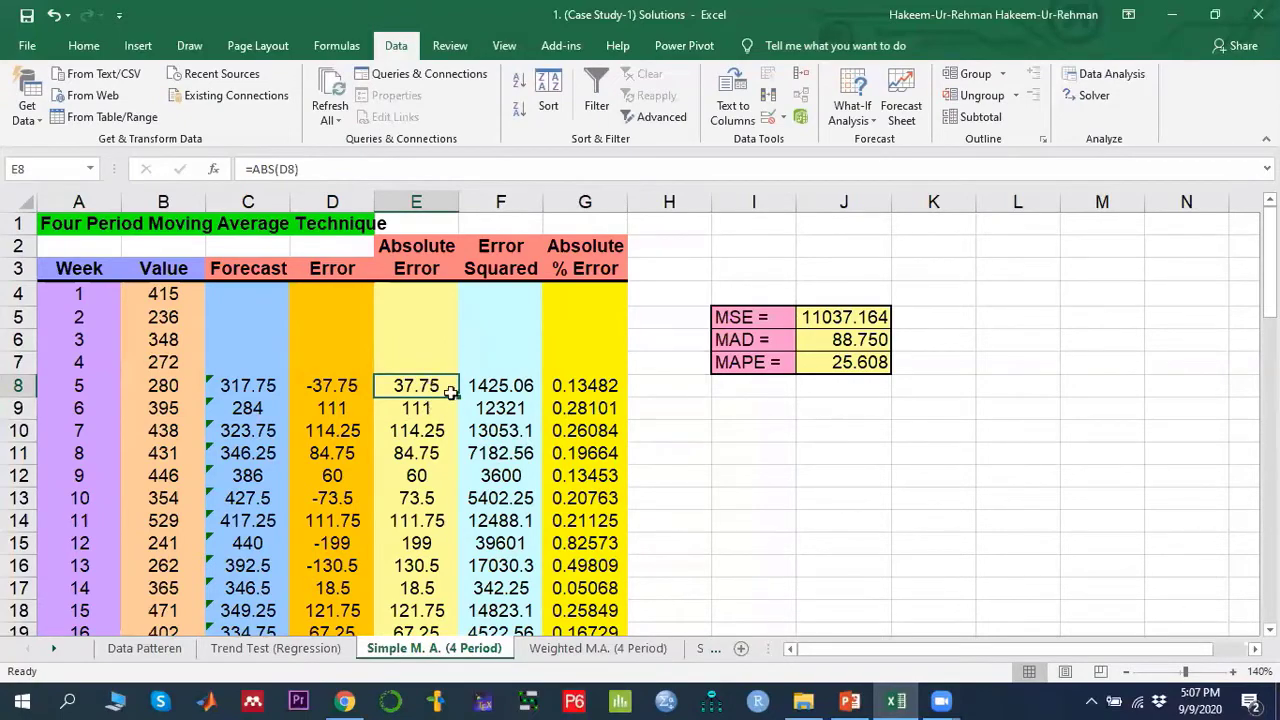
drag(457, 398, 440, 524)
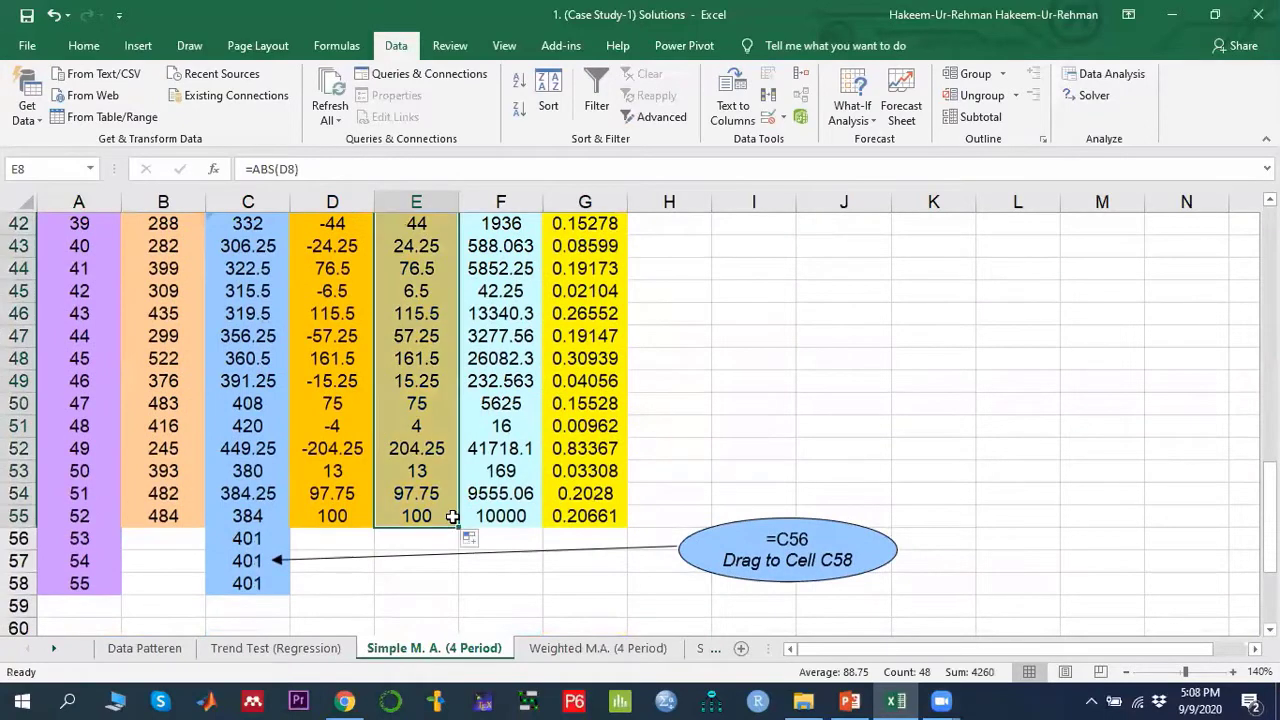
scroll(435, 470, up, 13)
scroll(408, 313, up, 1)
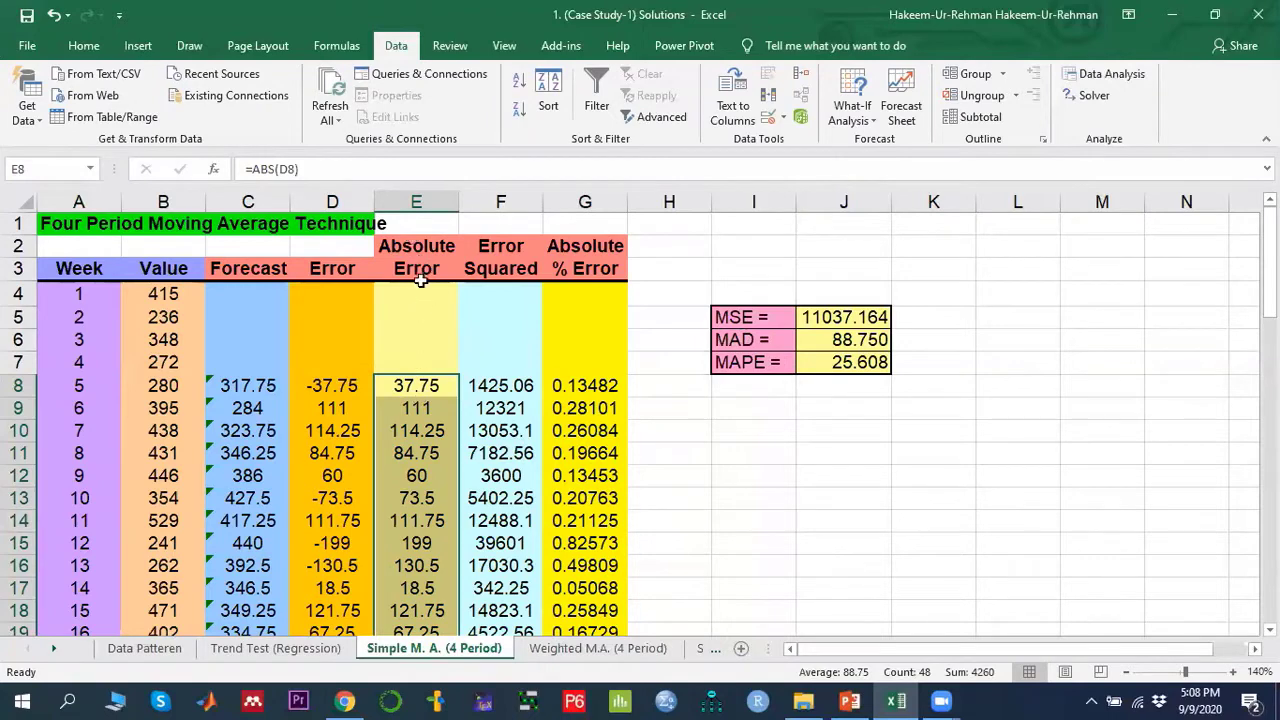
- Examine the MAD formula that averages the absolute errors over weeks 5 to 52
click(856, 341)
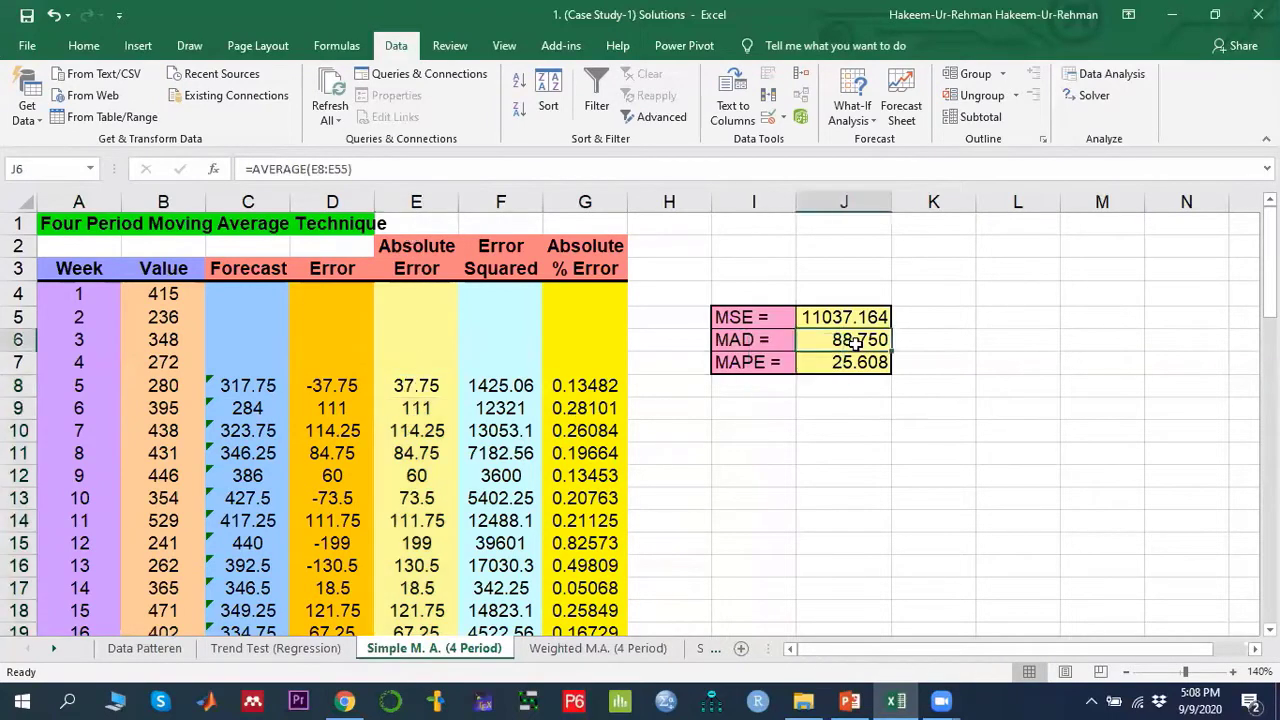
double_click(856, 341)
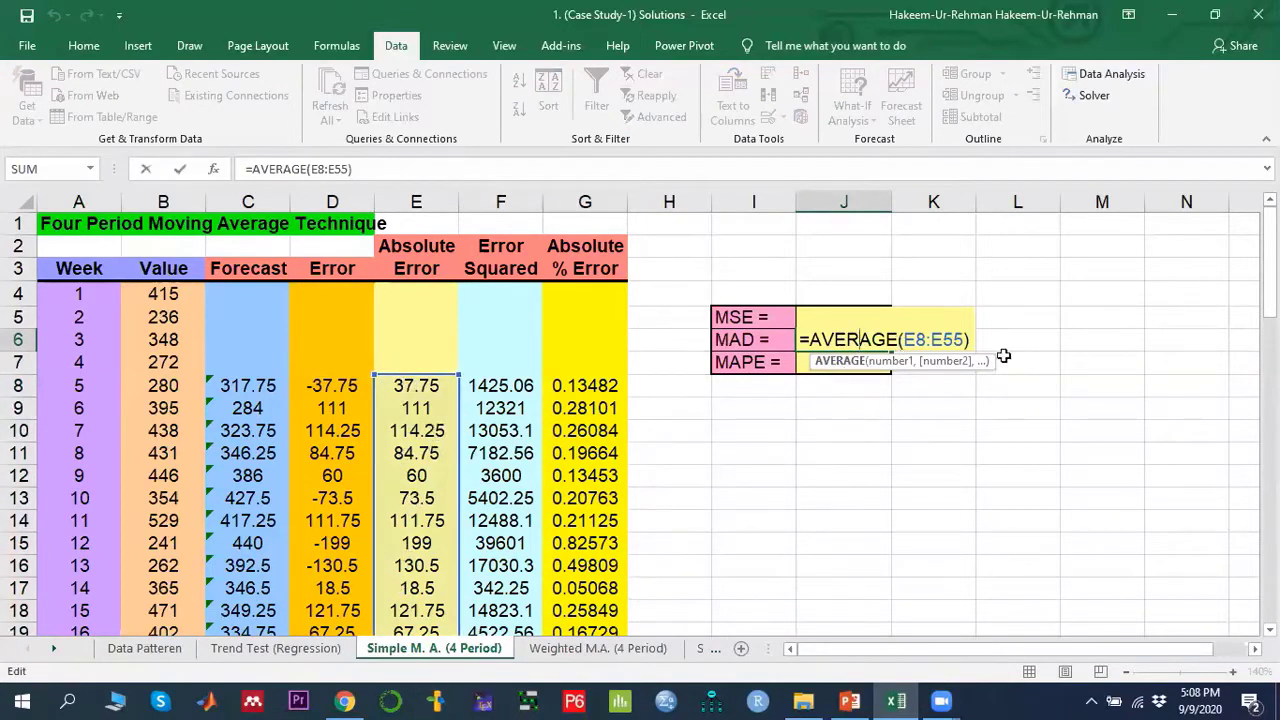
key(Return)
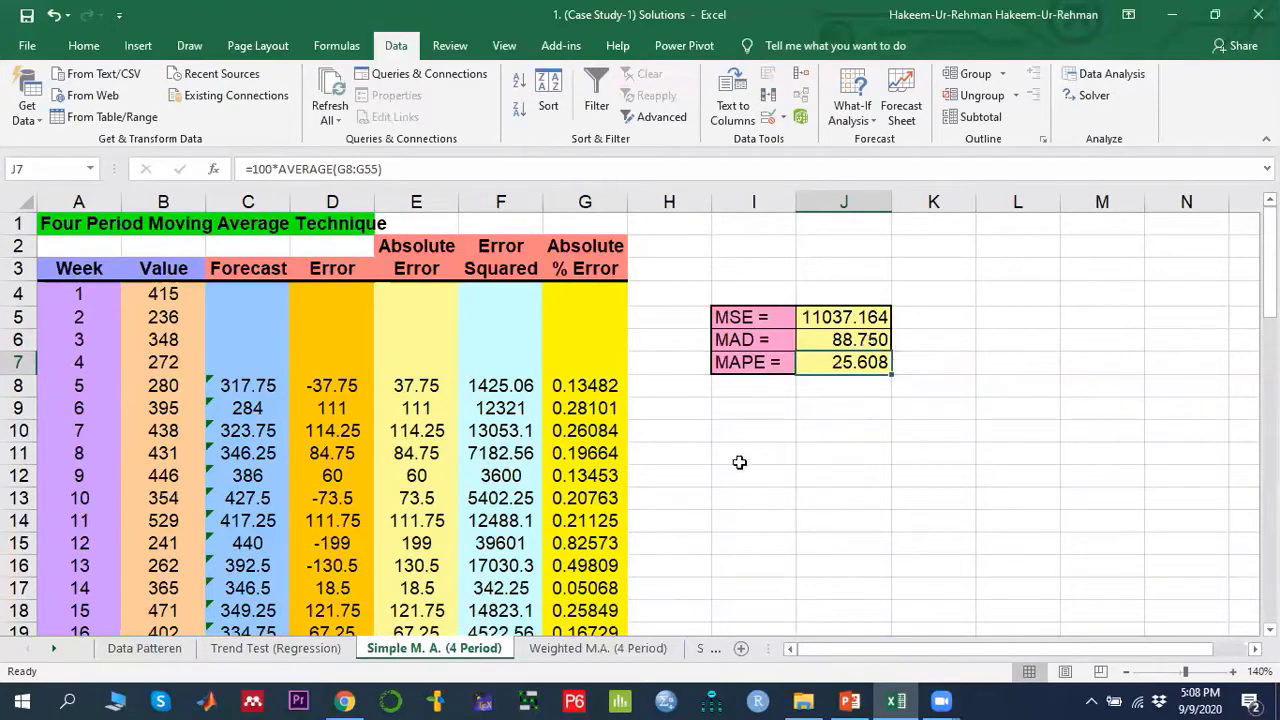
- Fill the squared error formula =D8^2 down the Error Squared column through week 52
click(748, 318)
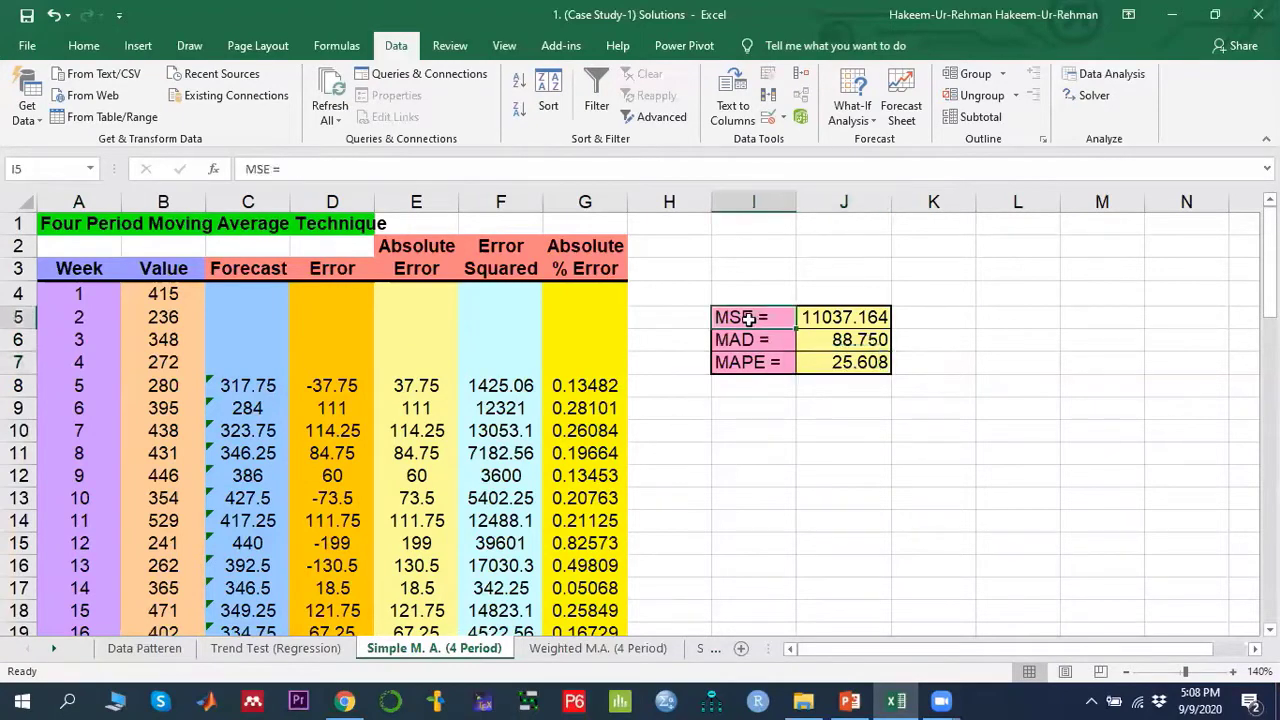
click(499, 385)
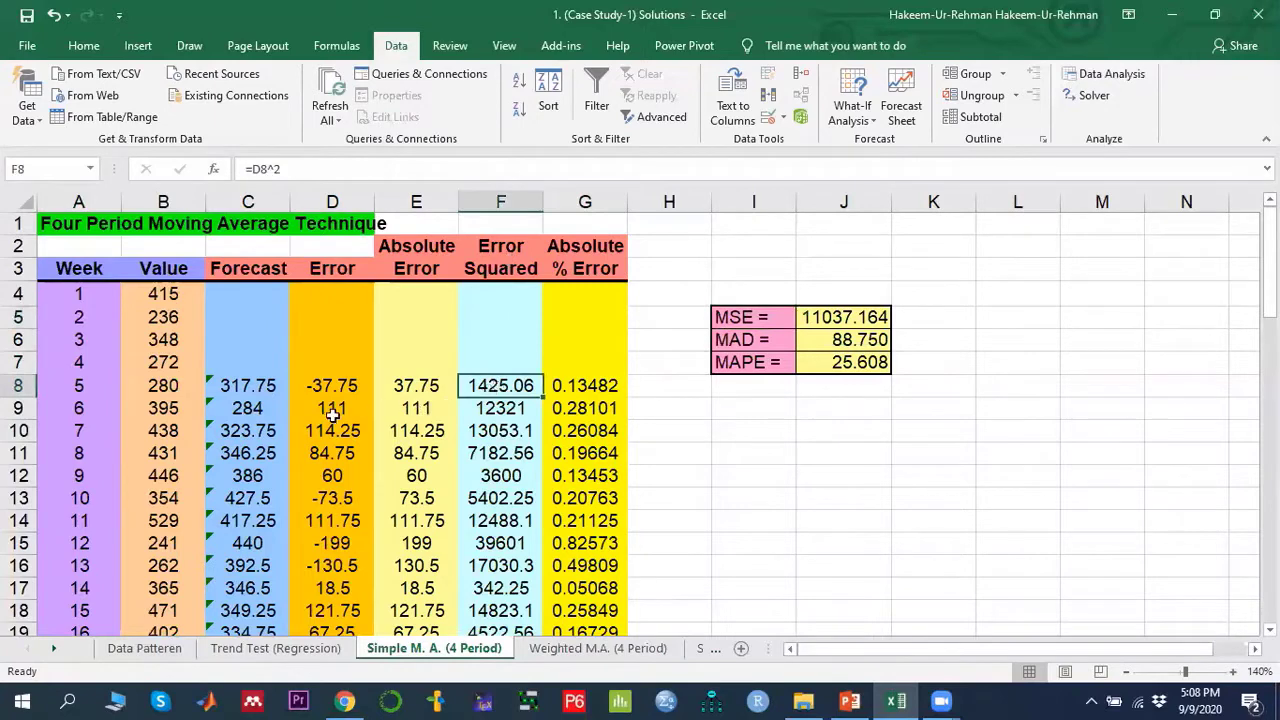
double_click(487, 378)
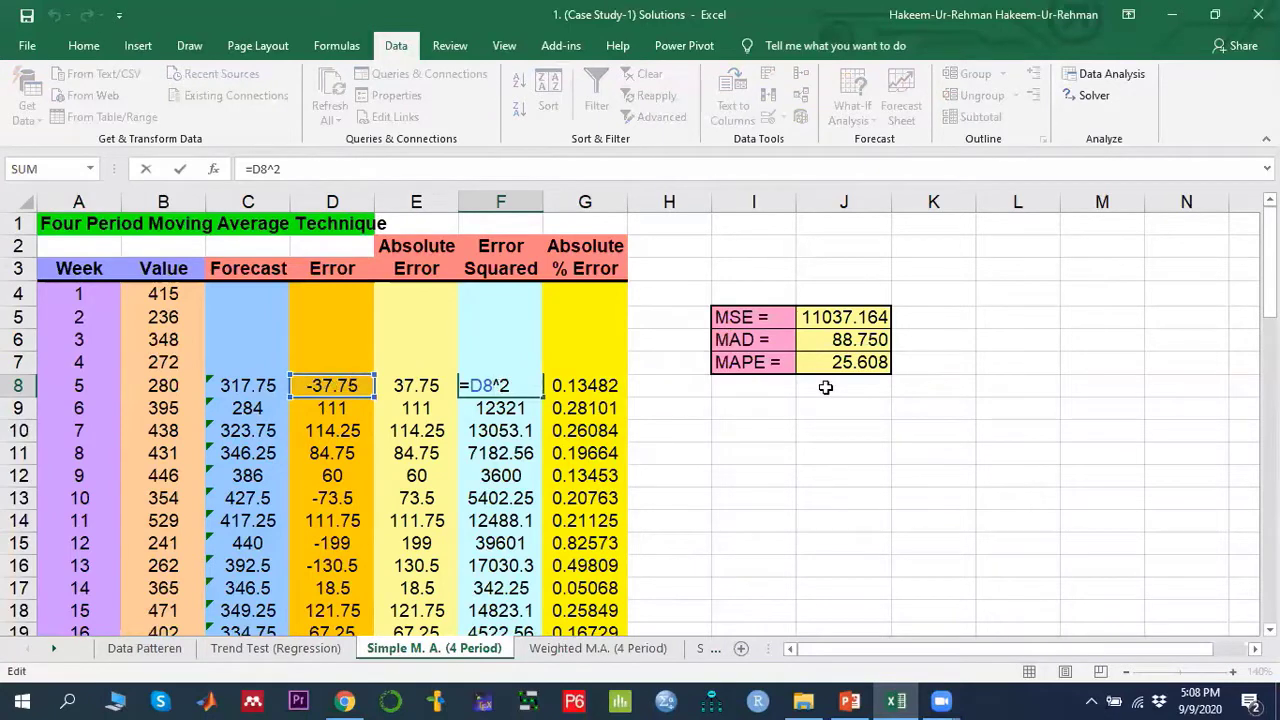
key(Return)
click(521, 389)
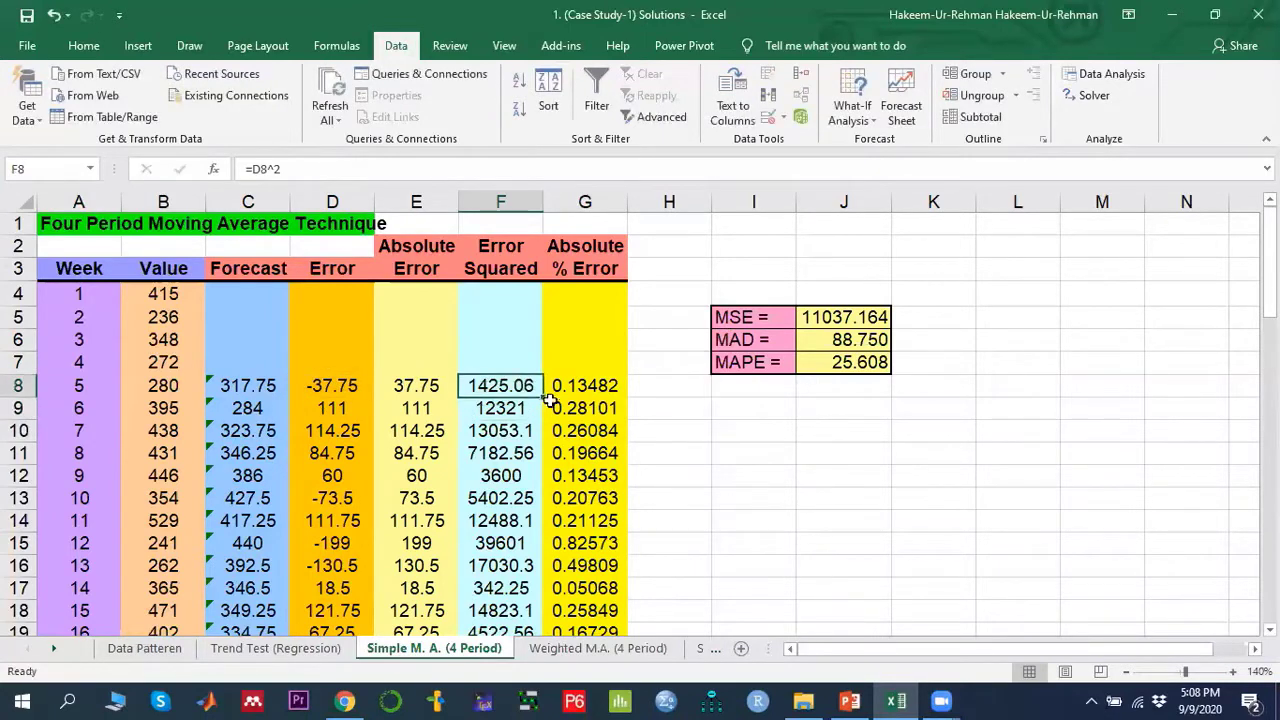
drag(549, 400, 523, 515)
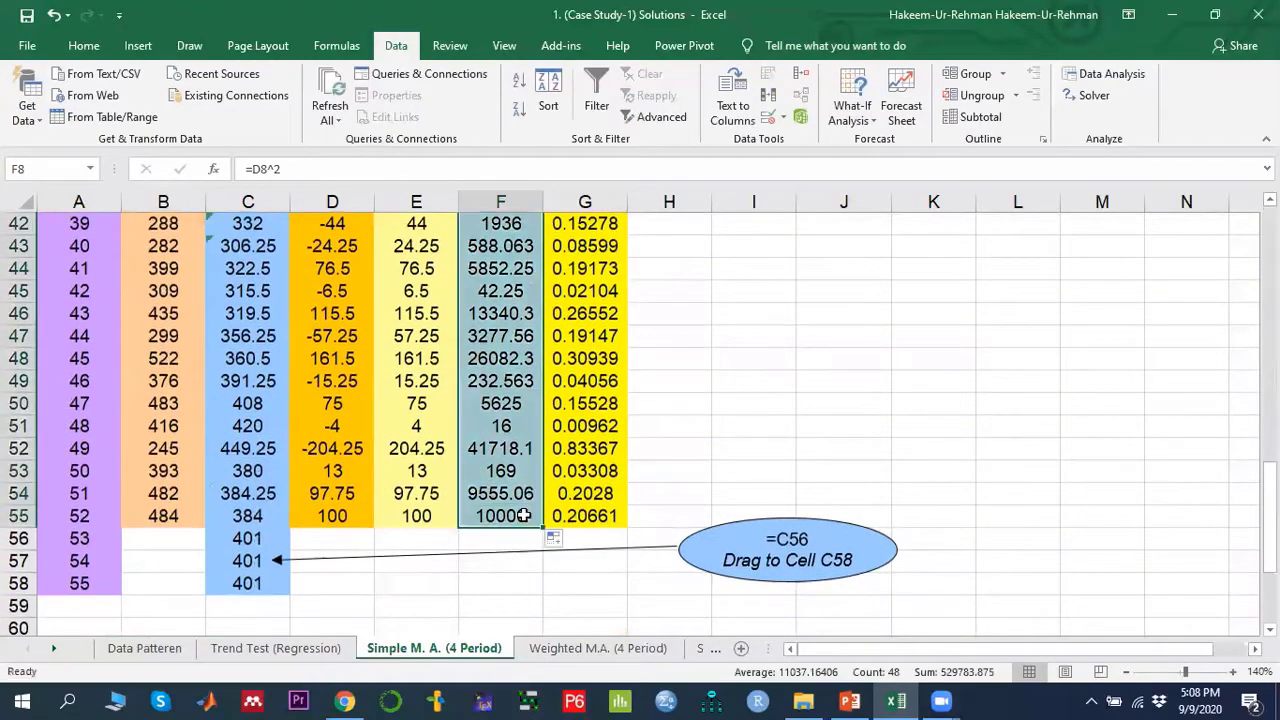
- Examine the MSE formula that averages the squared errors over weeks 5 to 52
scroll(523, 515, up, 14)
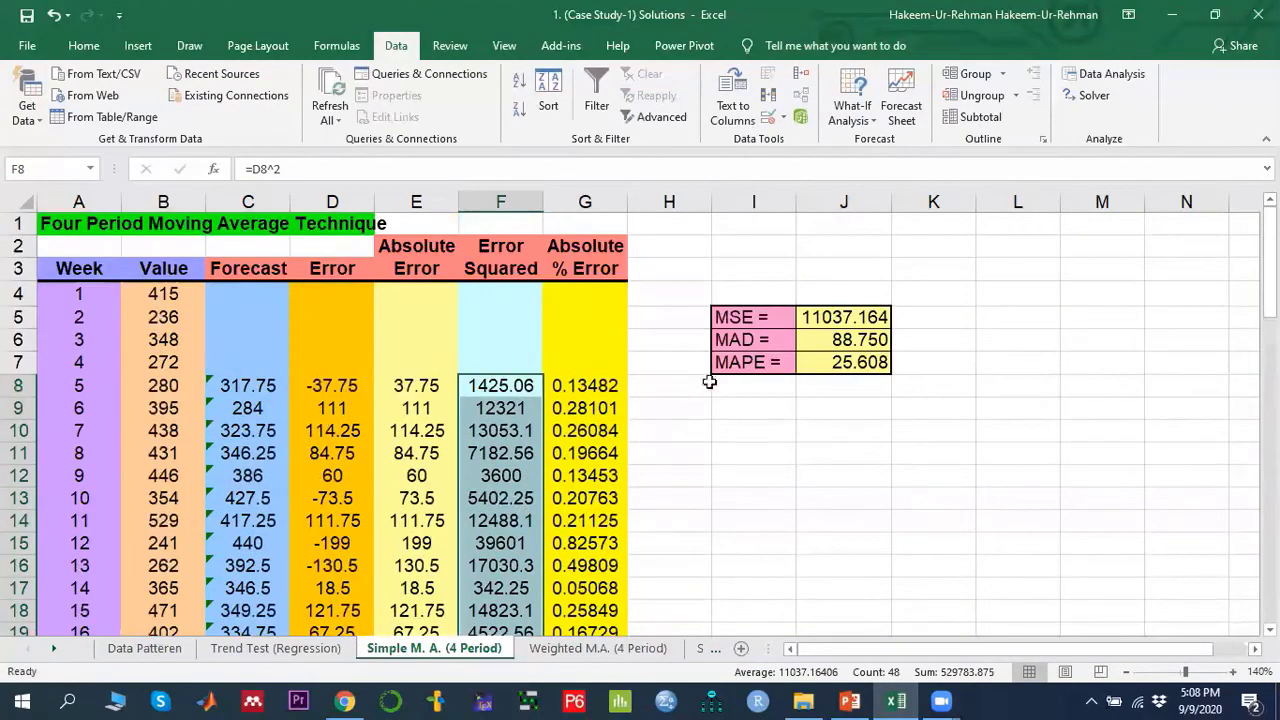
click(858, 318)
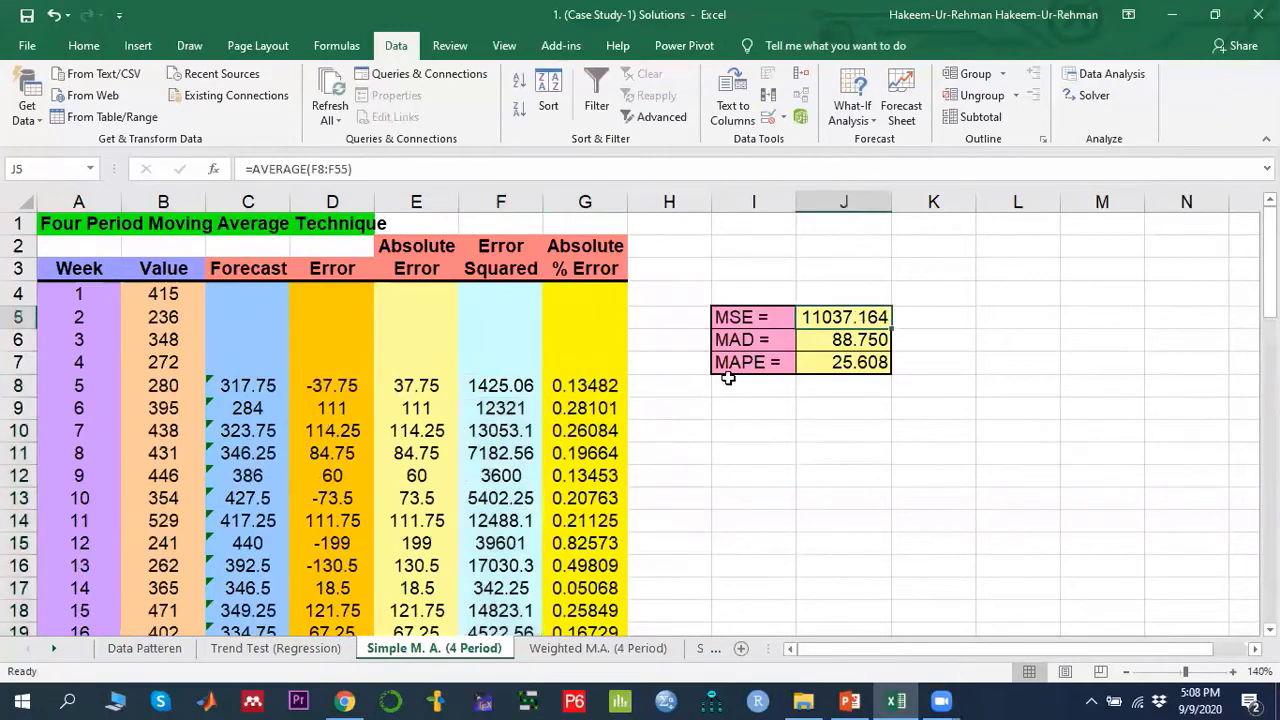
double_click(822, 318)
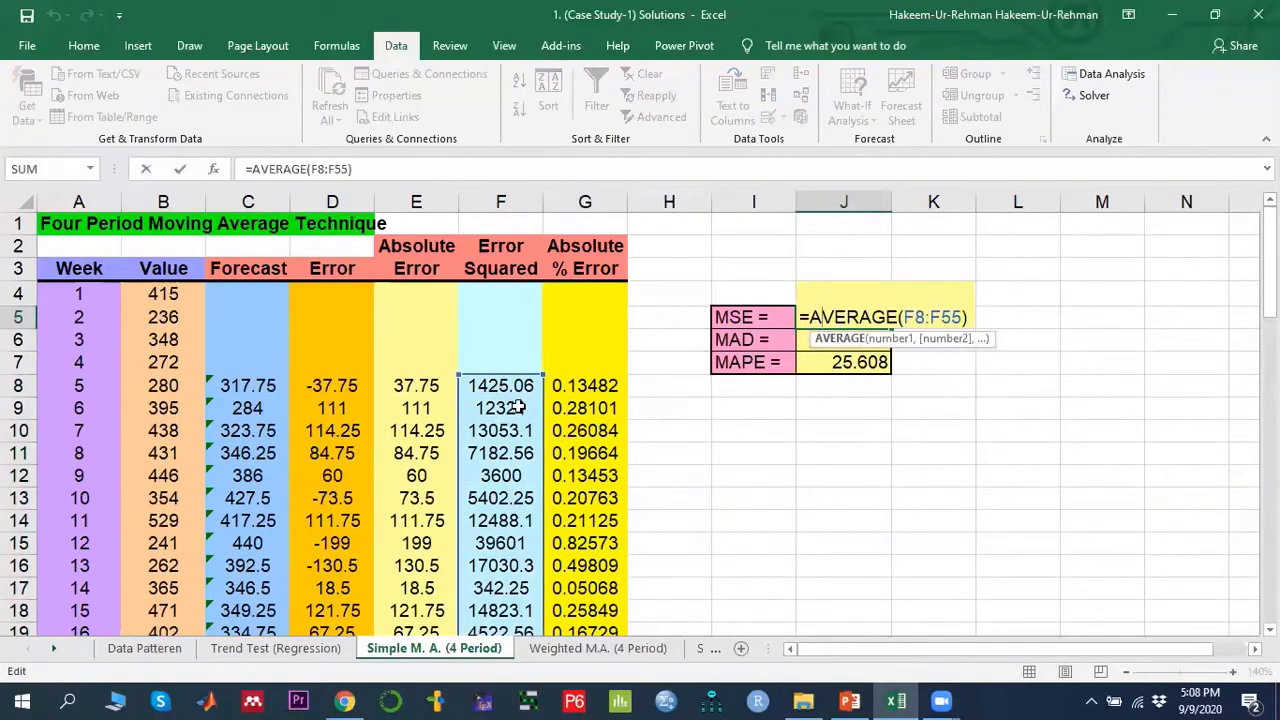
scroll(546, 468, down, 18)
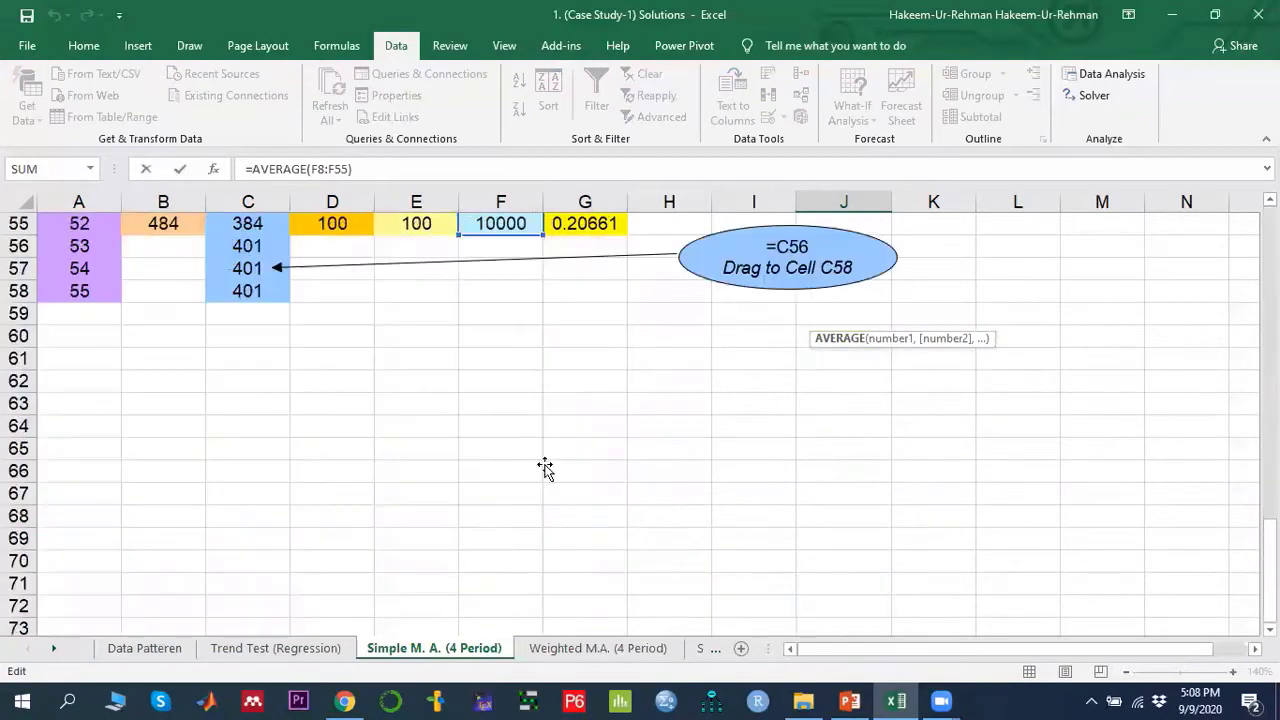
scroll(546, 468, up, 6)
scroll(546, 468, up, 12)
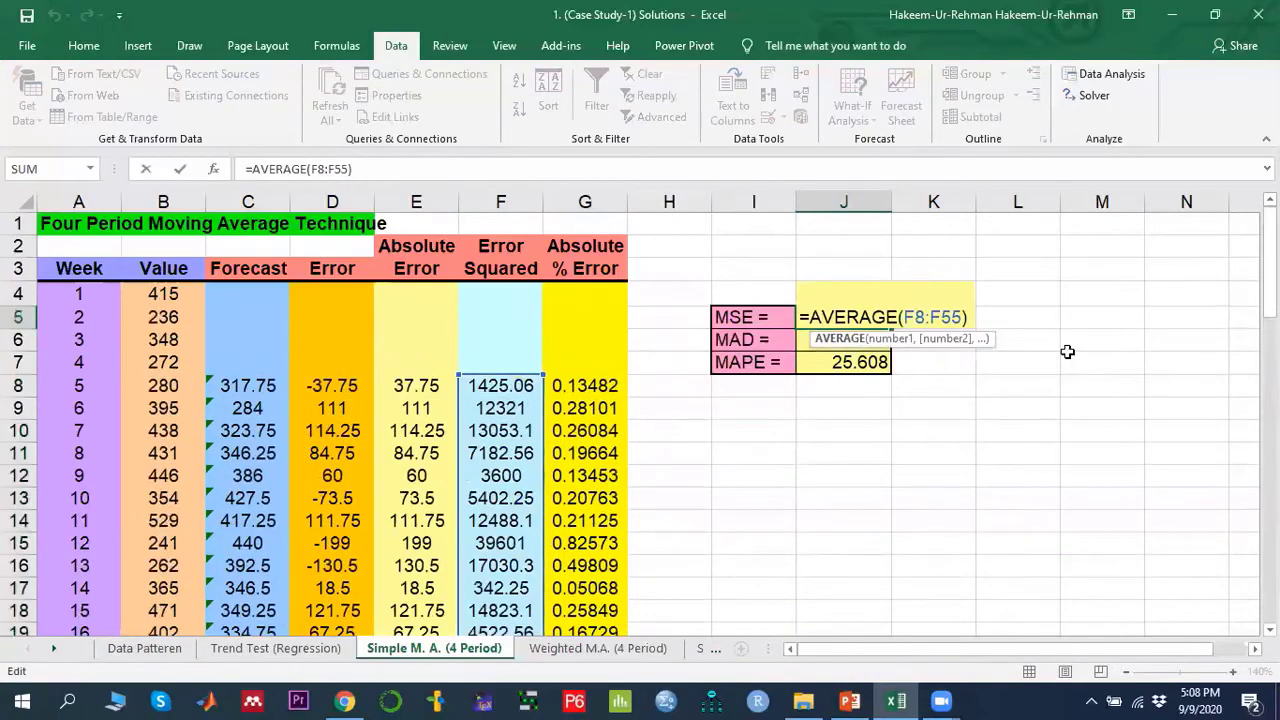
key(Return)
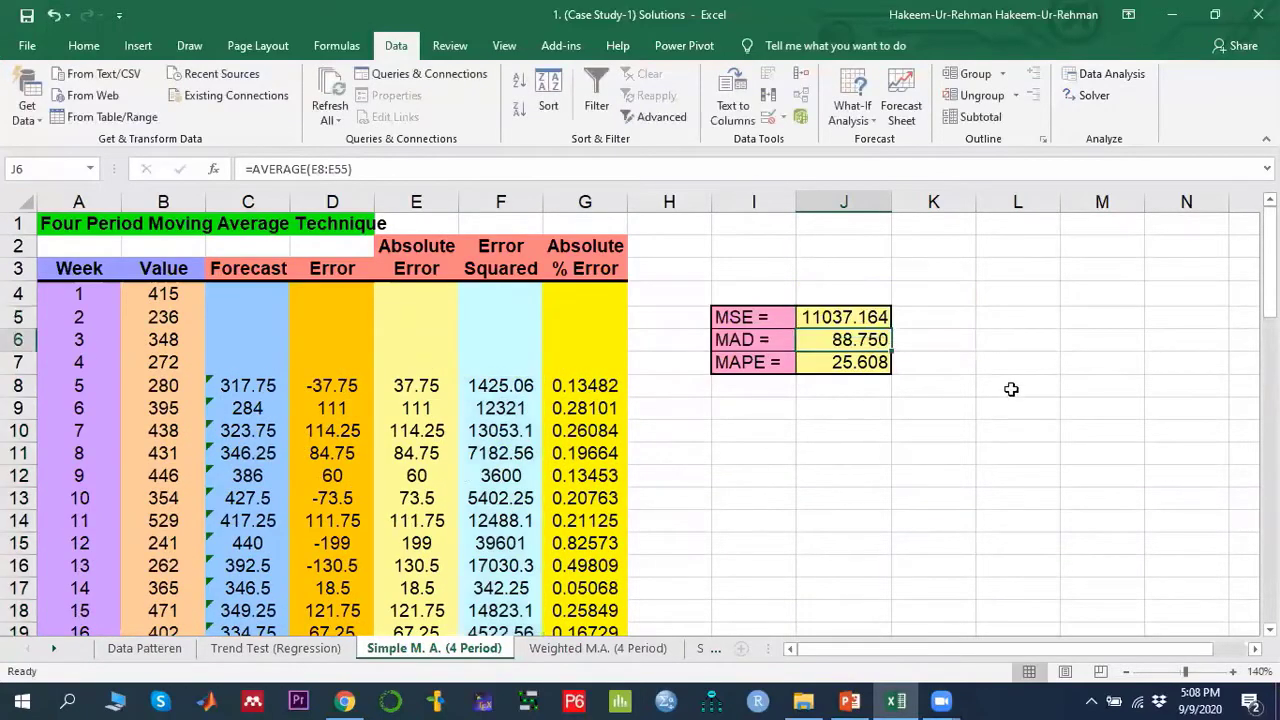
- Examine the Absolute % Error formula dividing the absolute error by the actual value
click(828, 361)
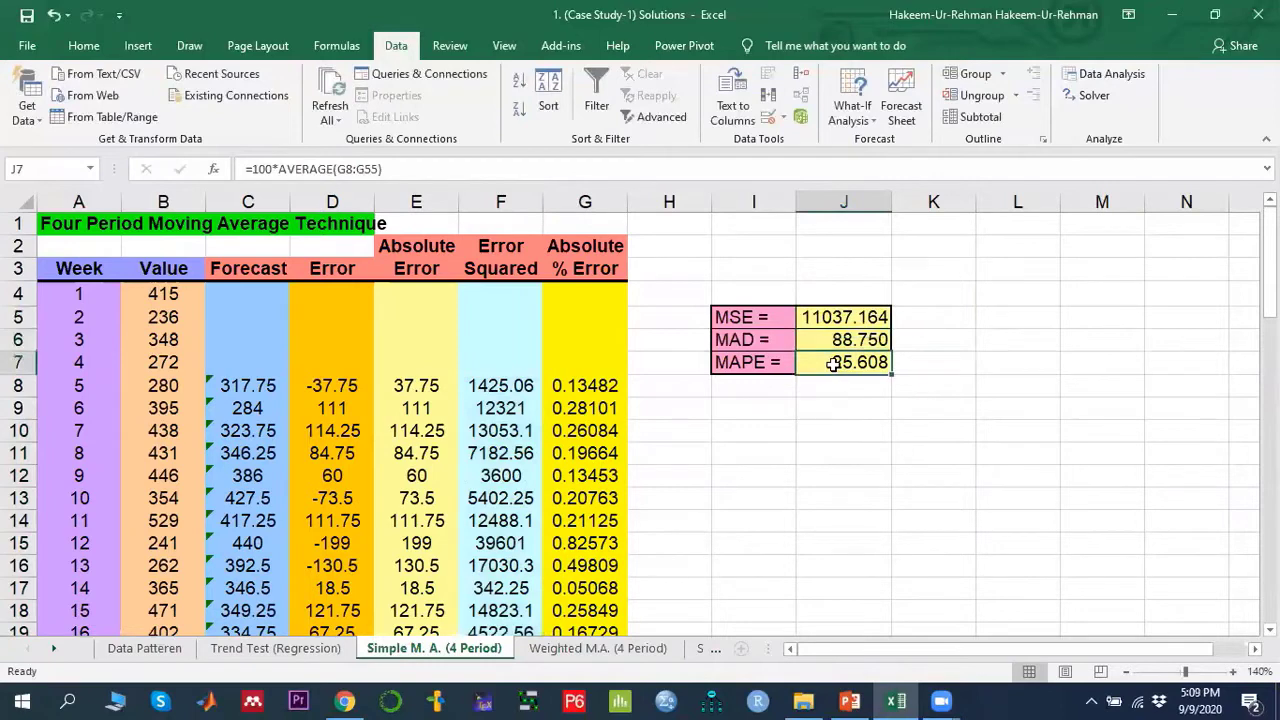
click(588, 386)
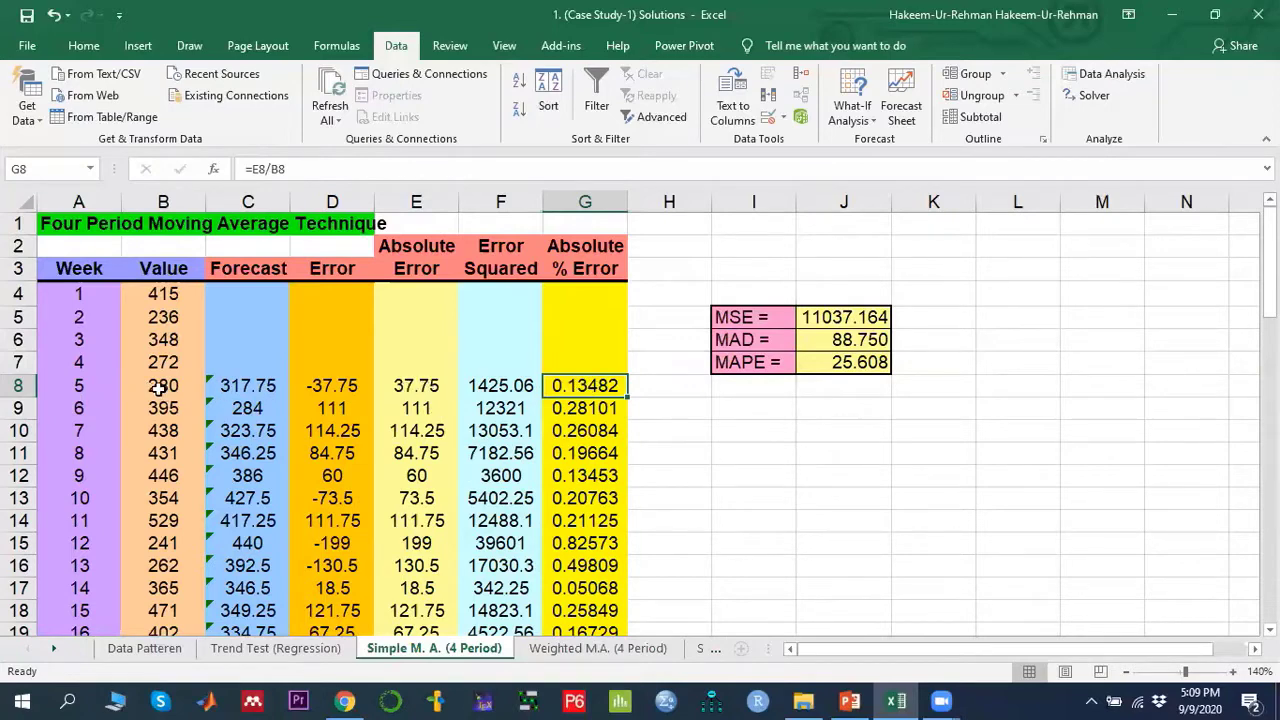
double_click(588, 386)
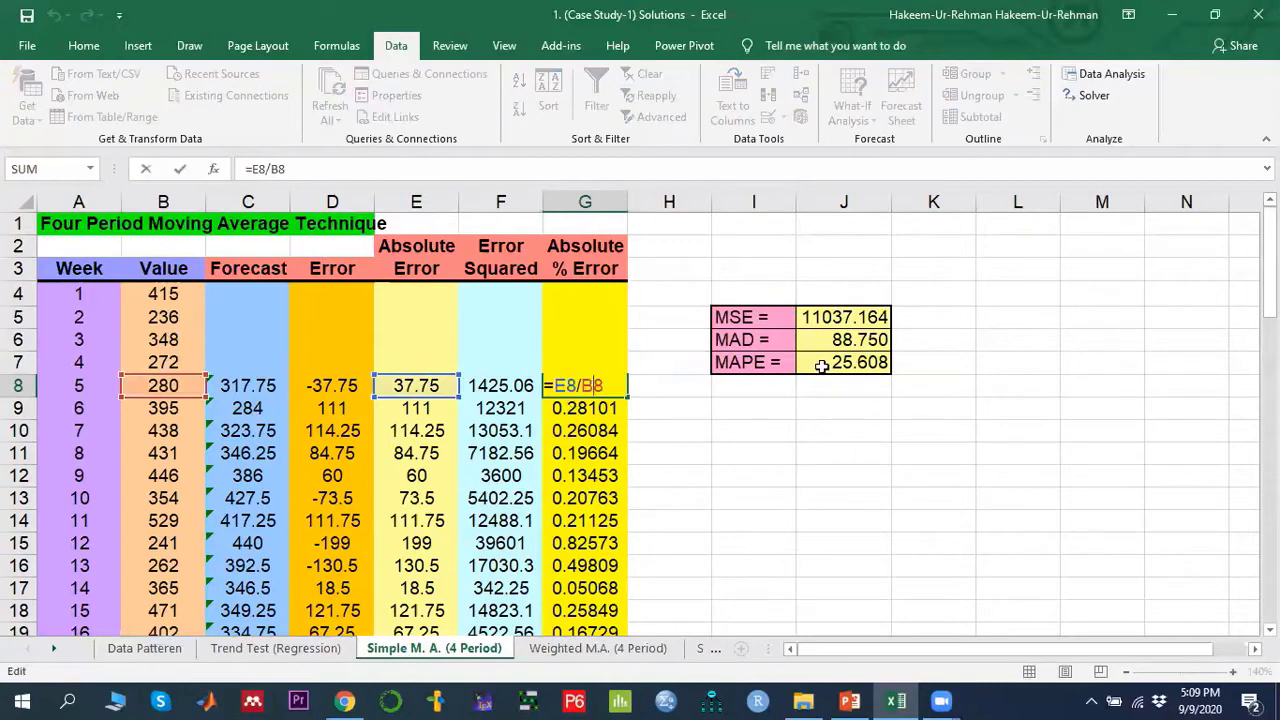
key(Return)
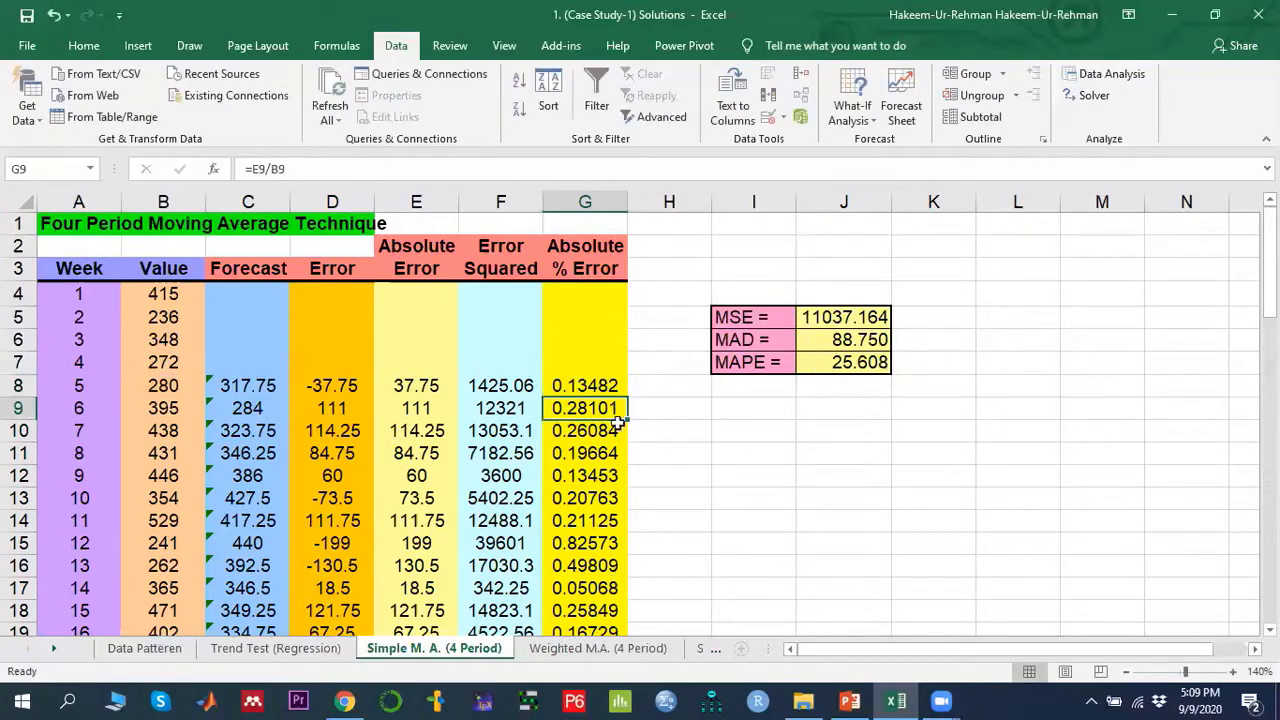
- Examine the MAPE formula that multiplies the average absolute percent error by 100
click(848, 364)
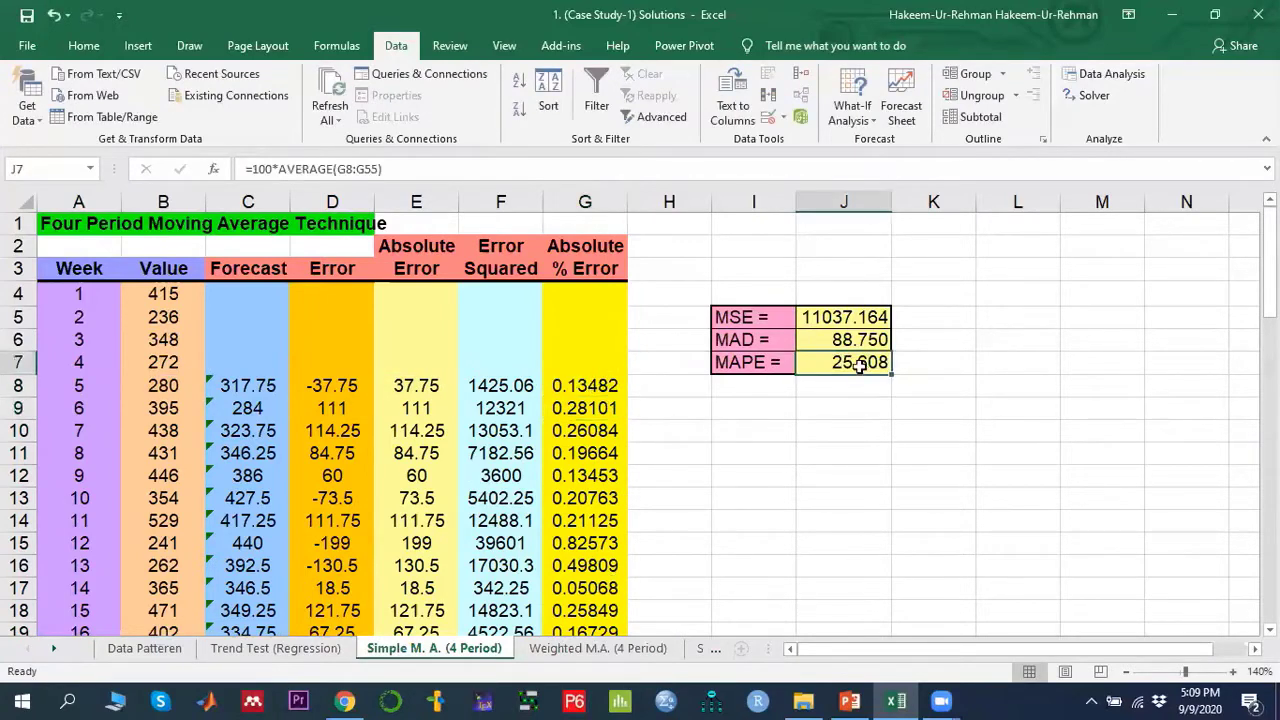
double_click(857, 364)
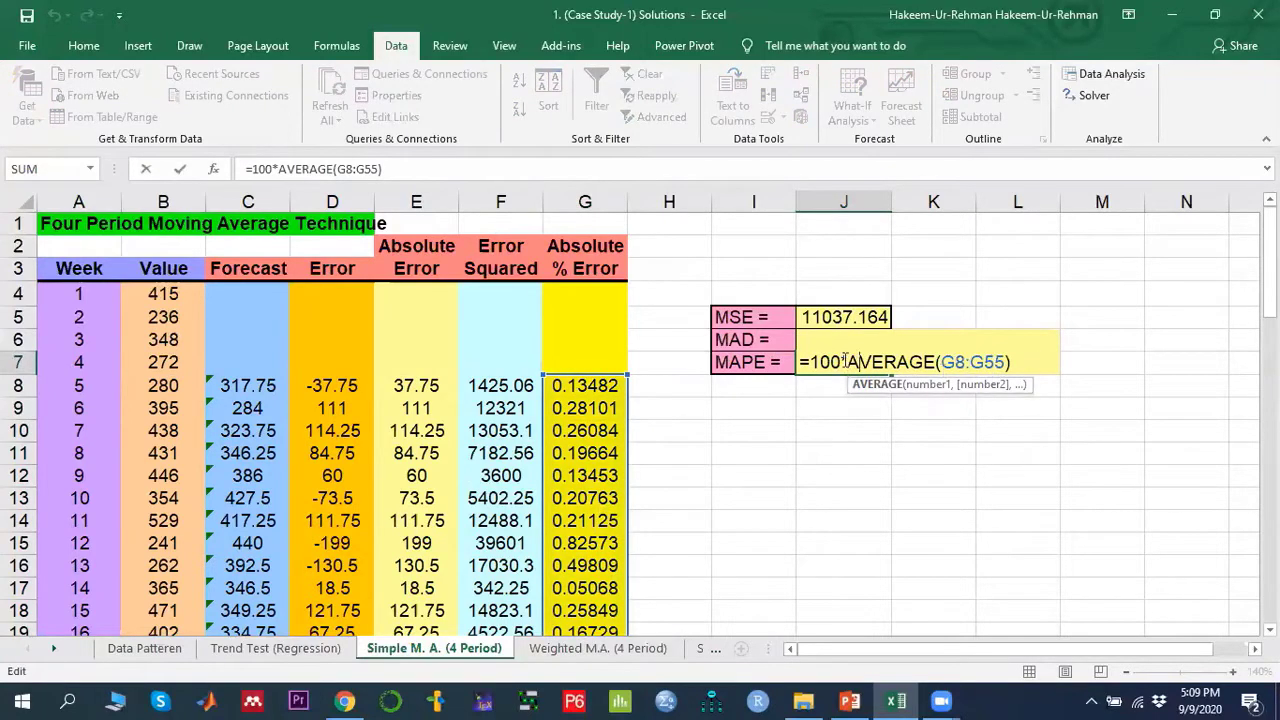
key(Return)
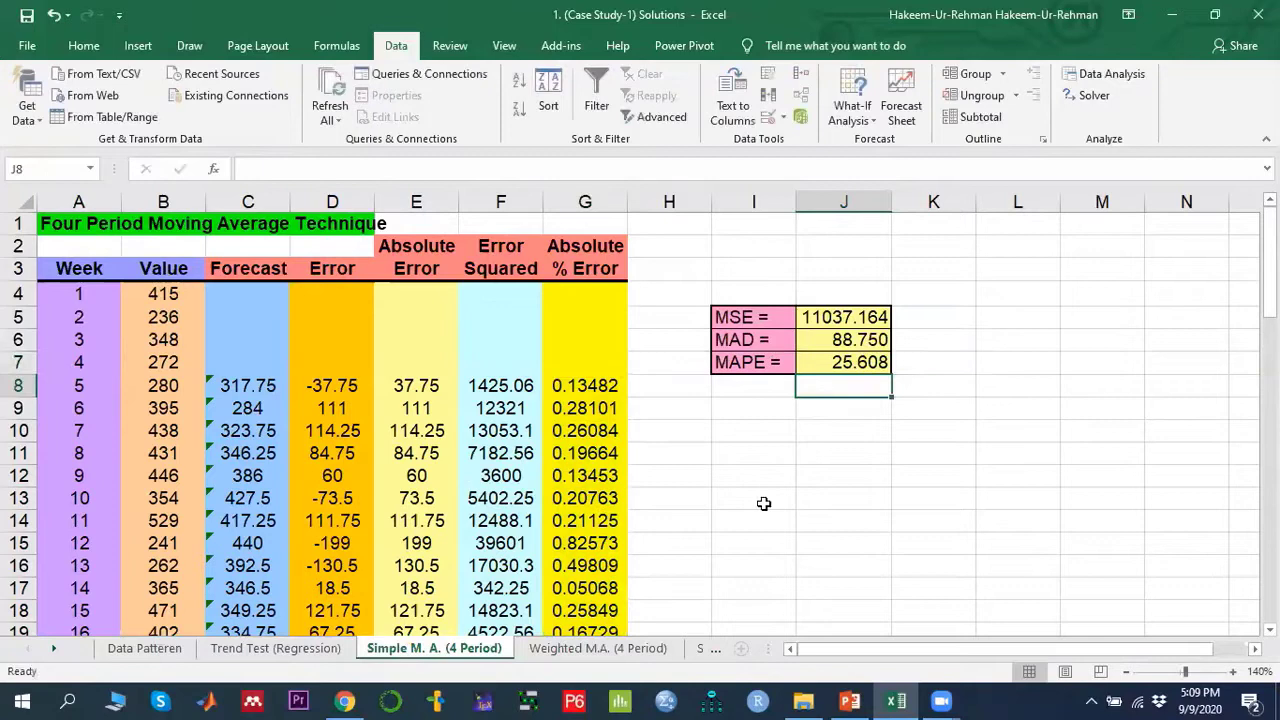
- Select the MSE, MAD and MAPE result cells to compare the error measures
click(858, 362)
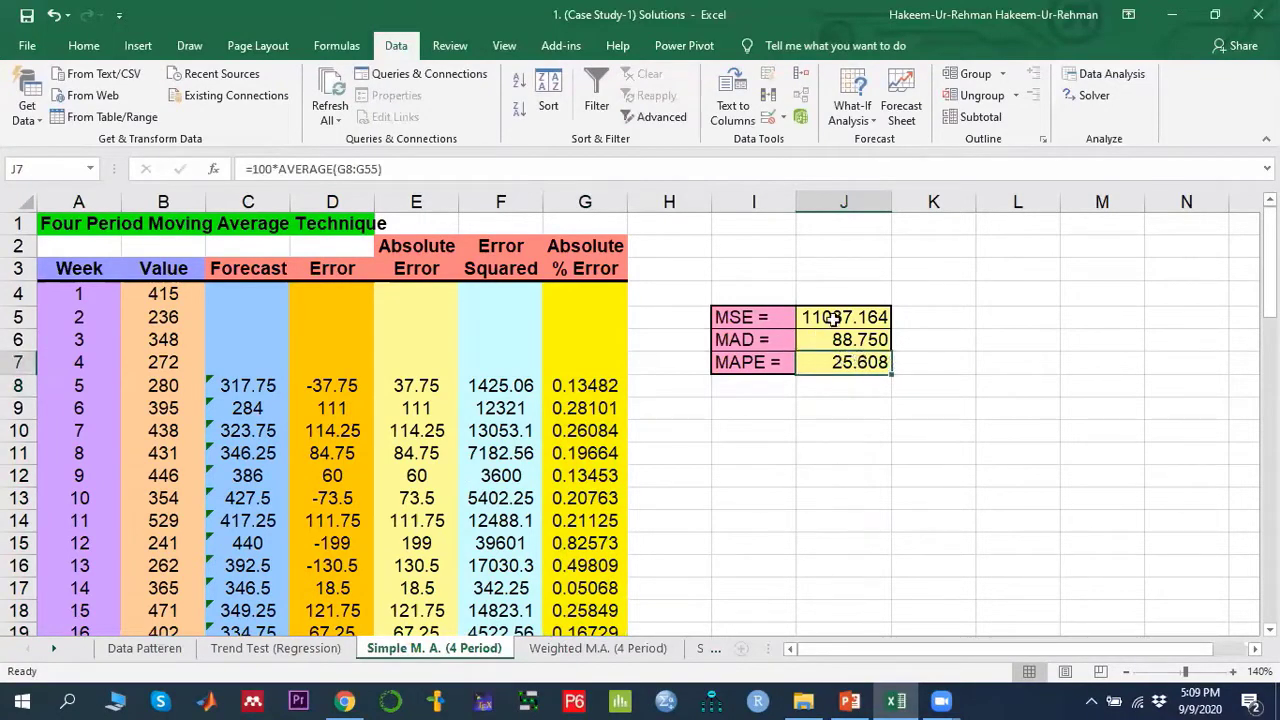
drag(832, 317, 852, 372)
click(880, 484)
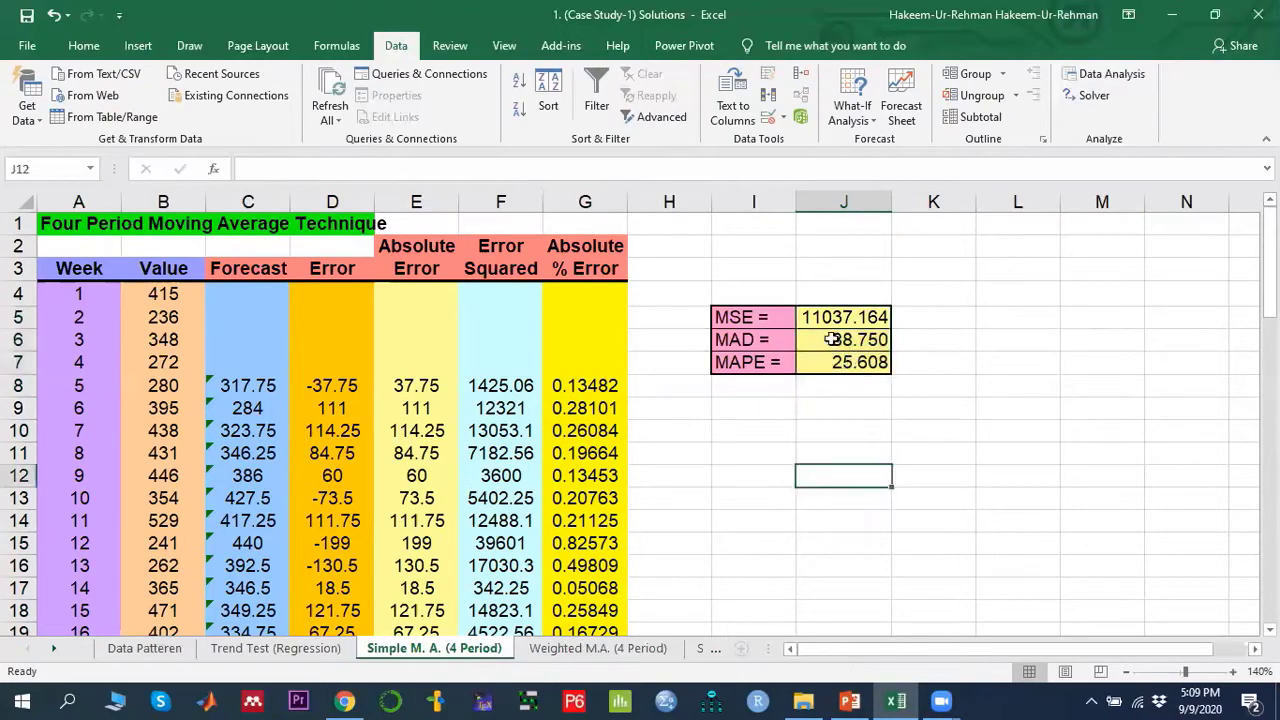
drag(838, 314, 851, 370)
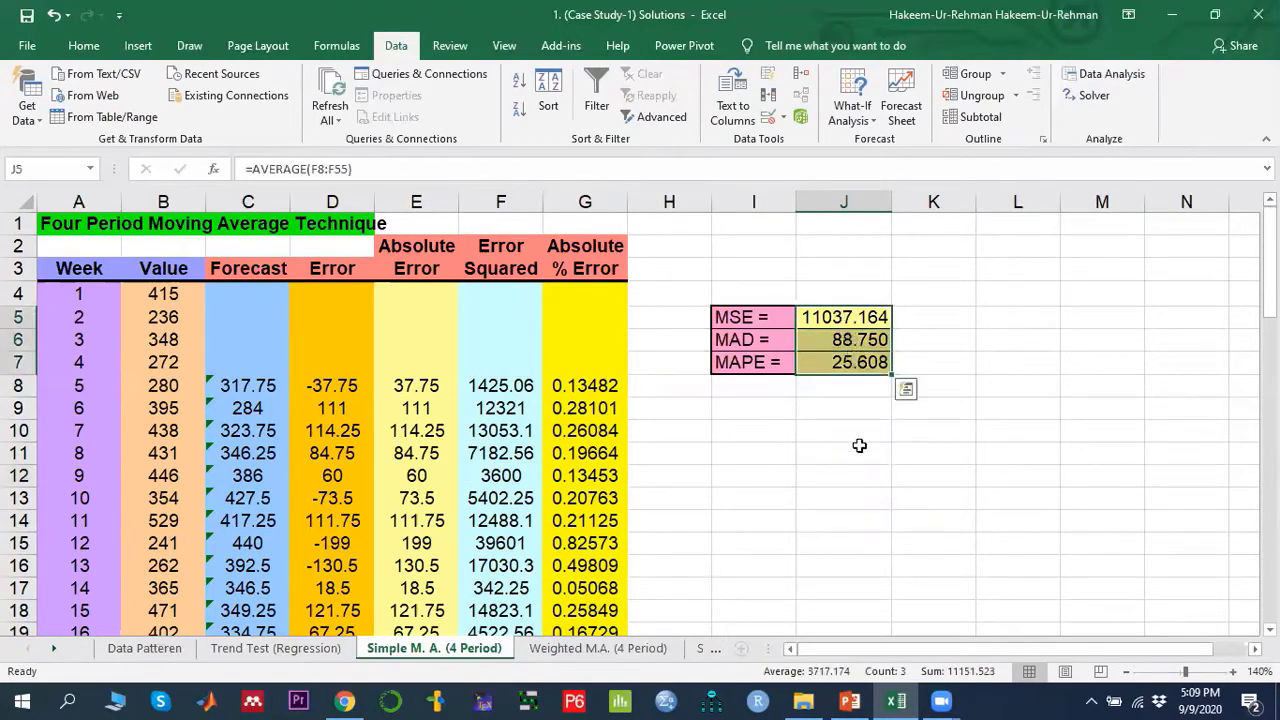
click(863, 460)
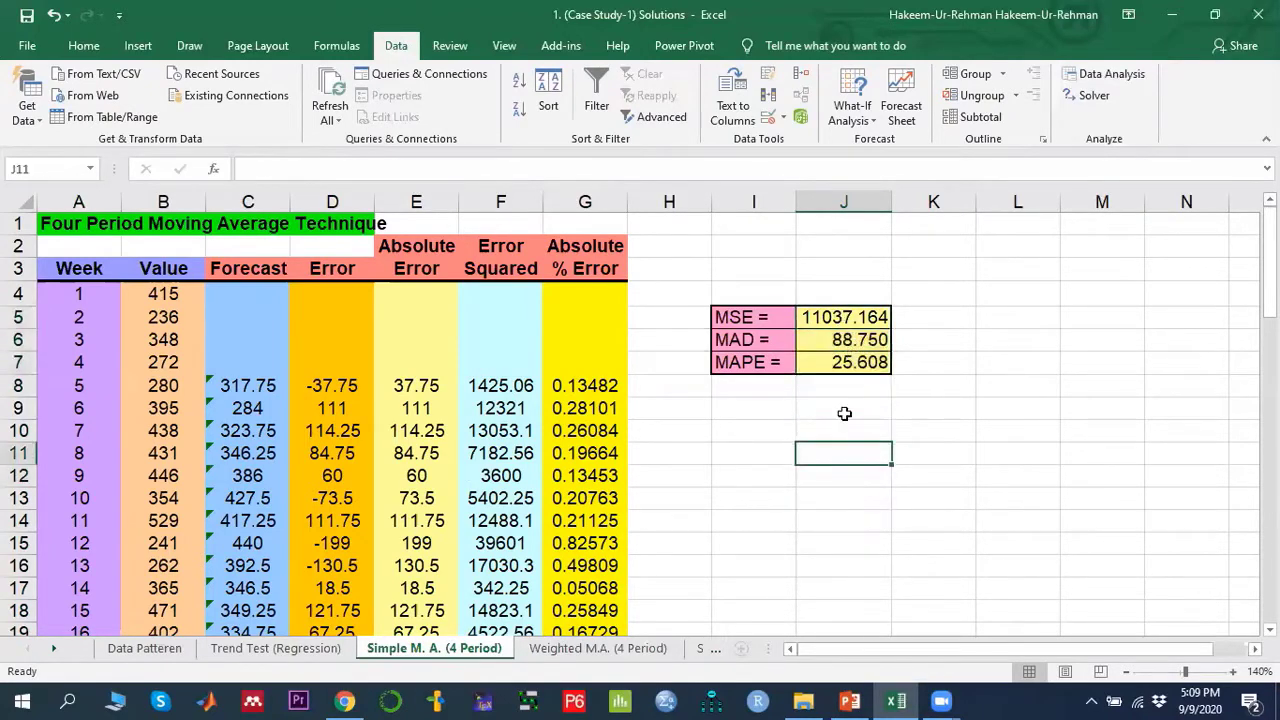
click(832, 317)
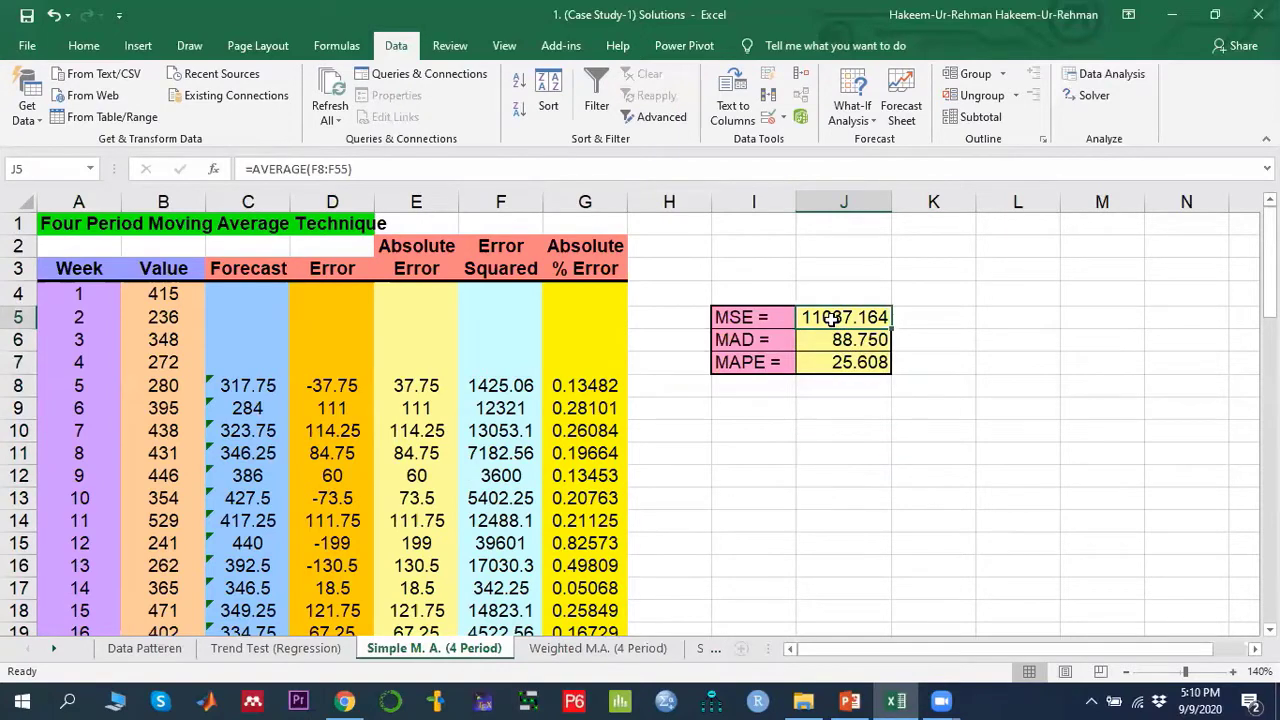
- Switch to the PowerPoint presentation and review the MAPE accuracy guidelines on the error performance measures slide
click(850, 700)
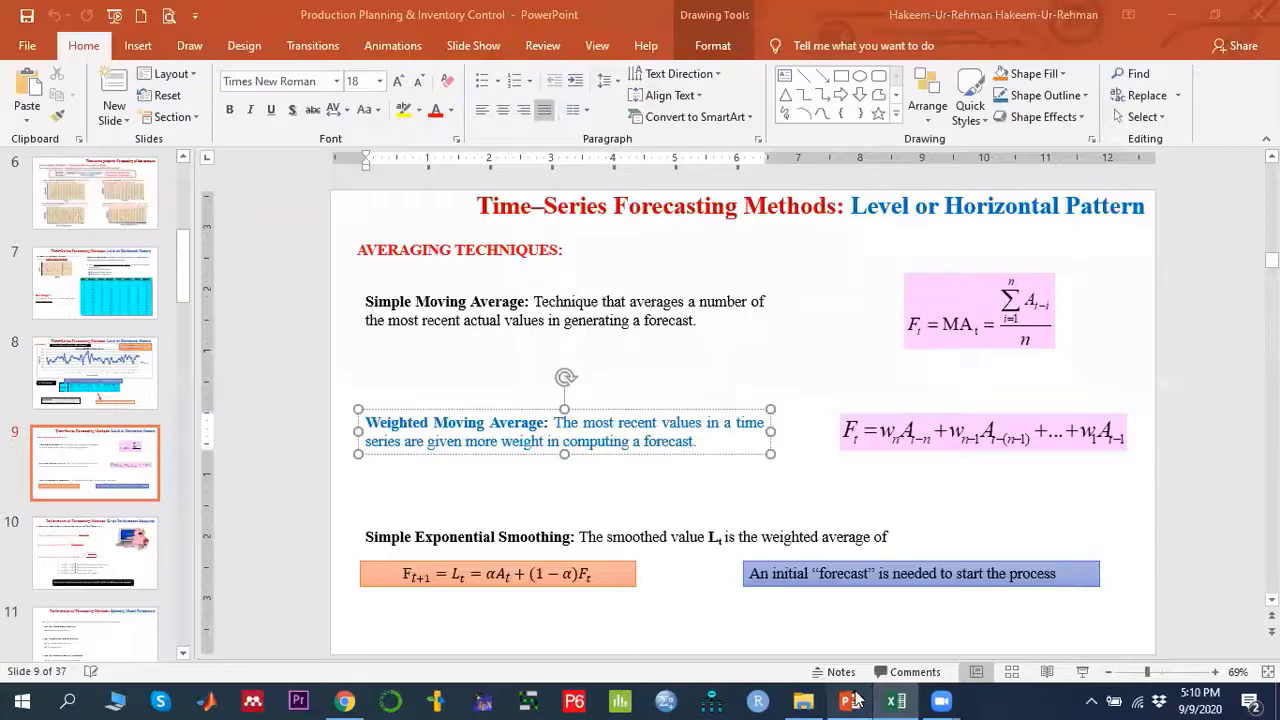
click(566, 497)
scroll(565, 494, down, 1)
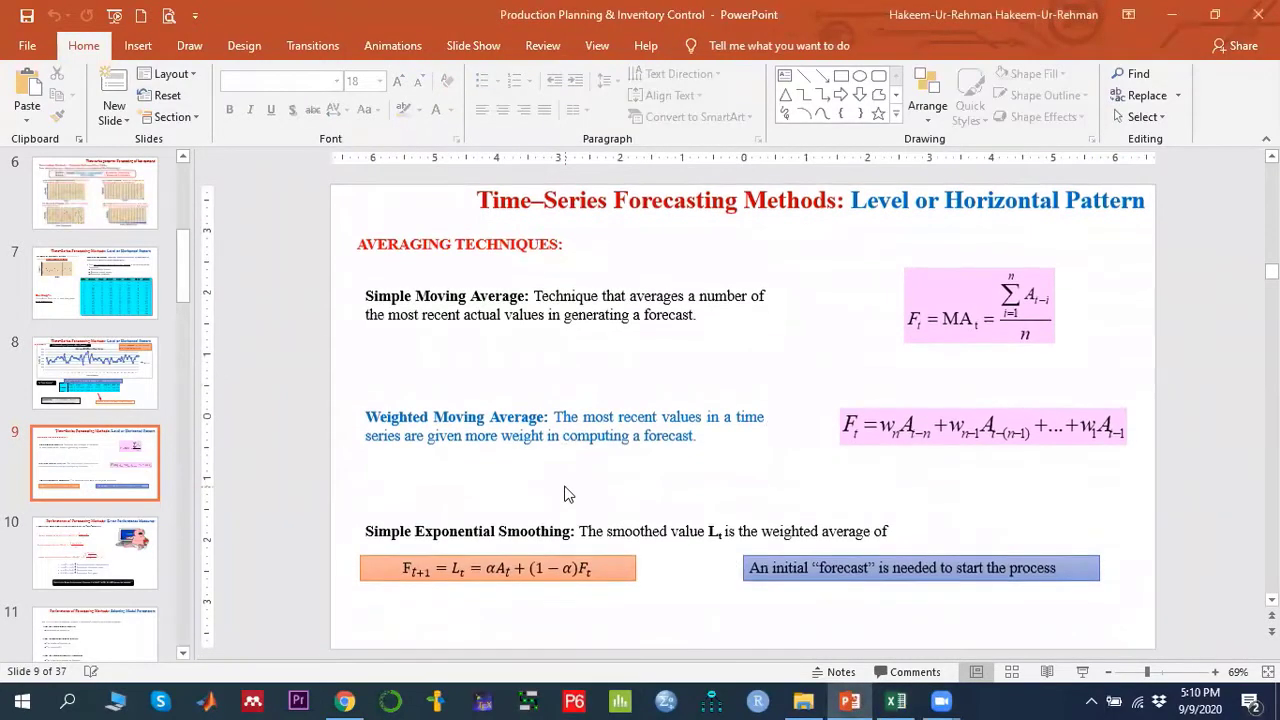
scroll(565, 494, down, 1)
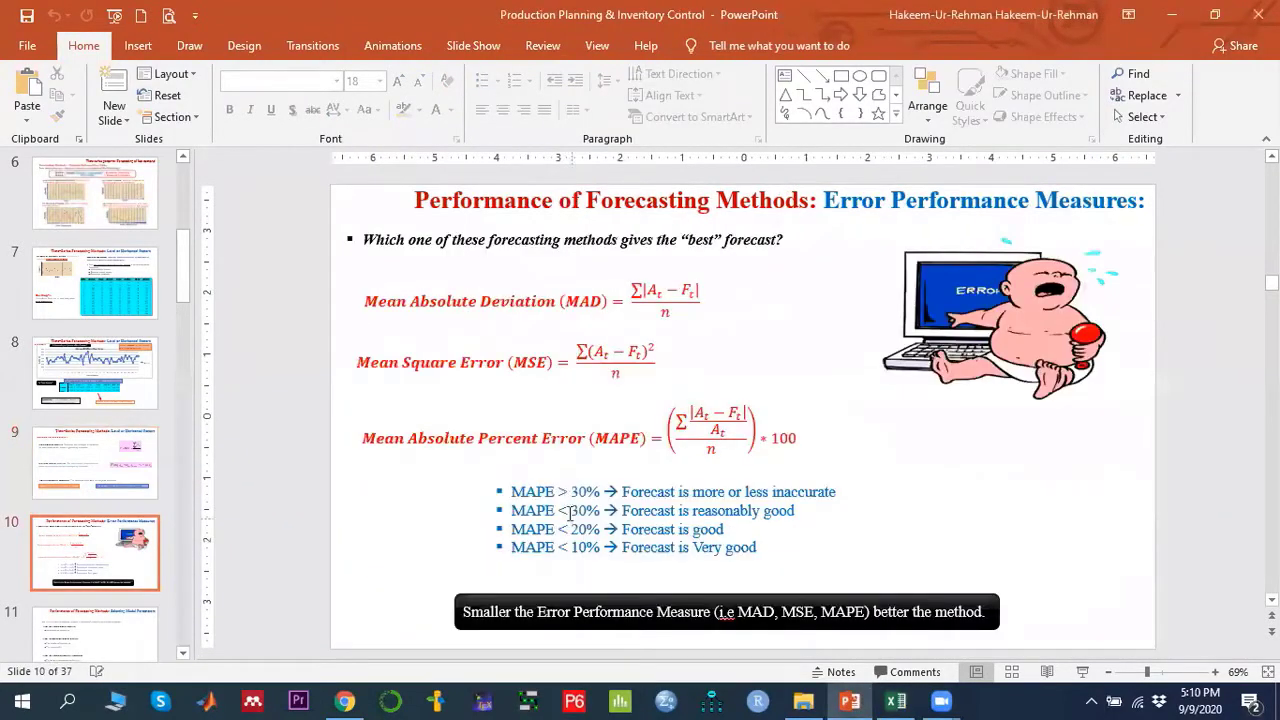
click(566, 494)
drag(512, 492, 603, 492)
click(716, 491)
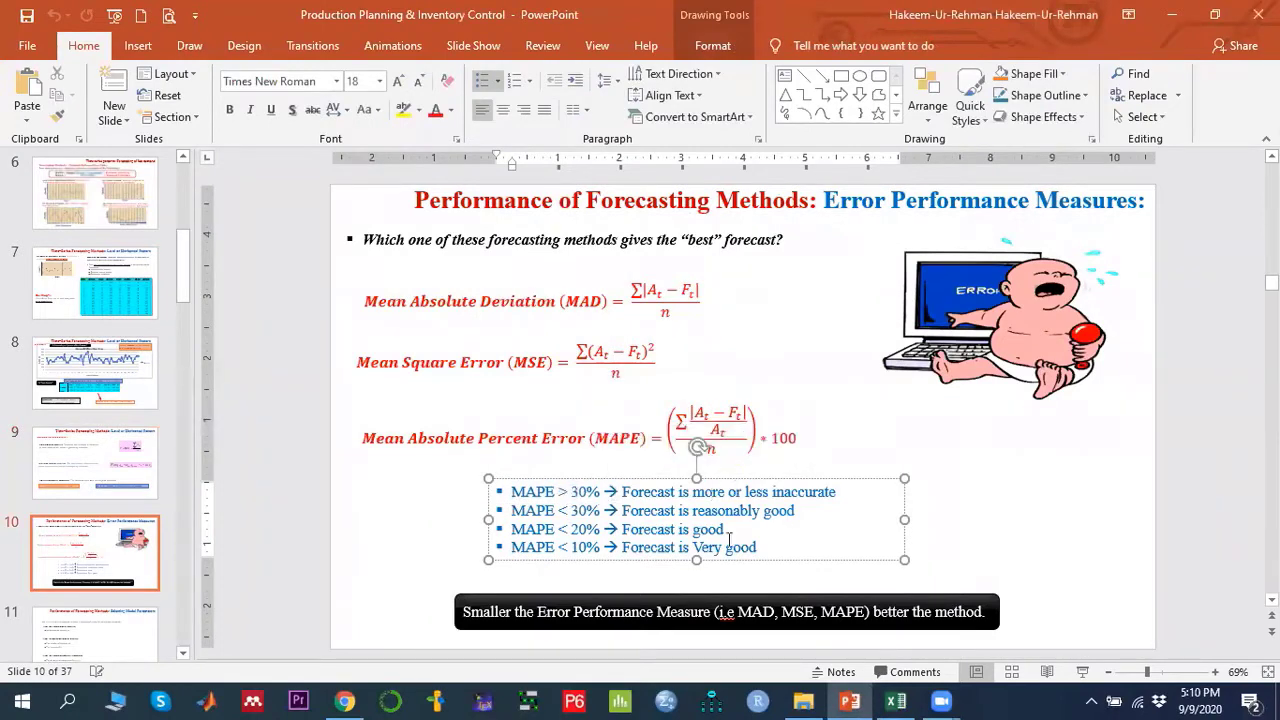
drag(622, 548, 765, 537)
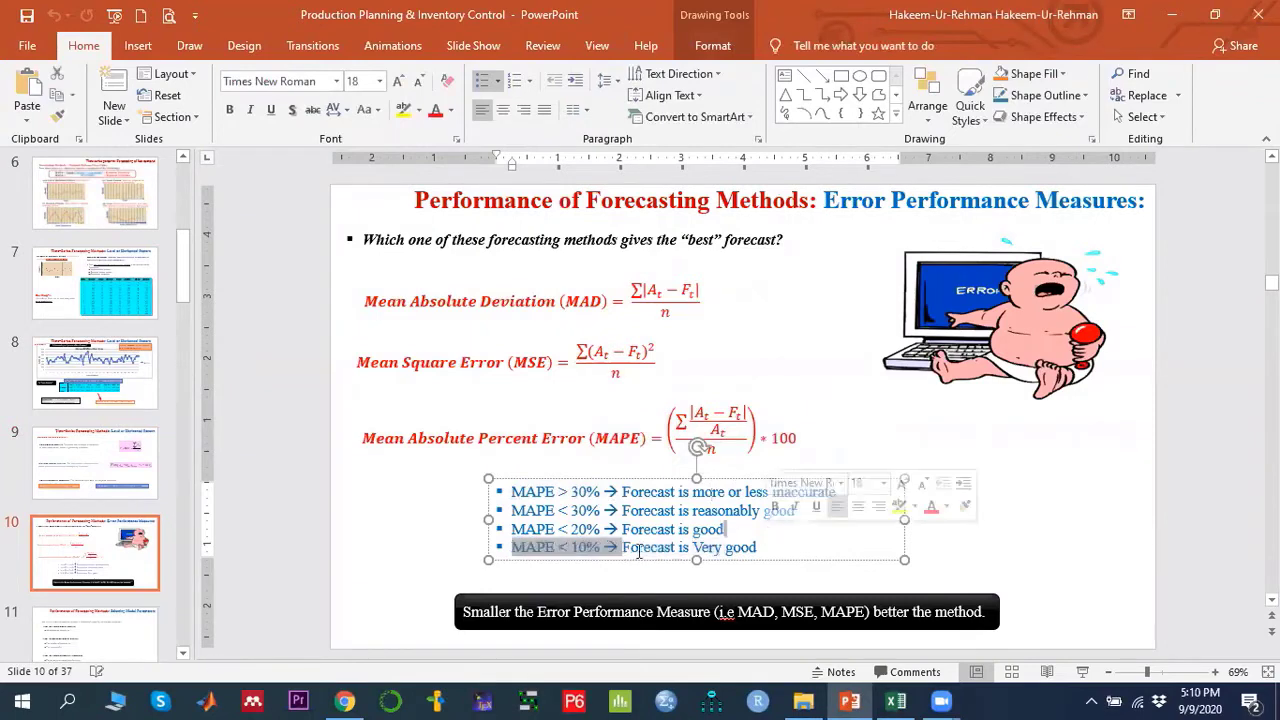
drag(622, 529, 722, 532)
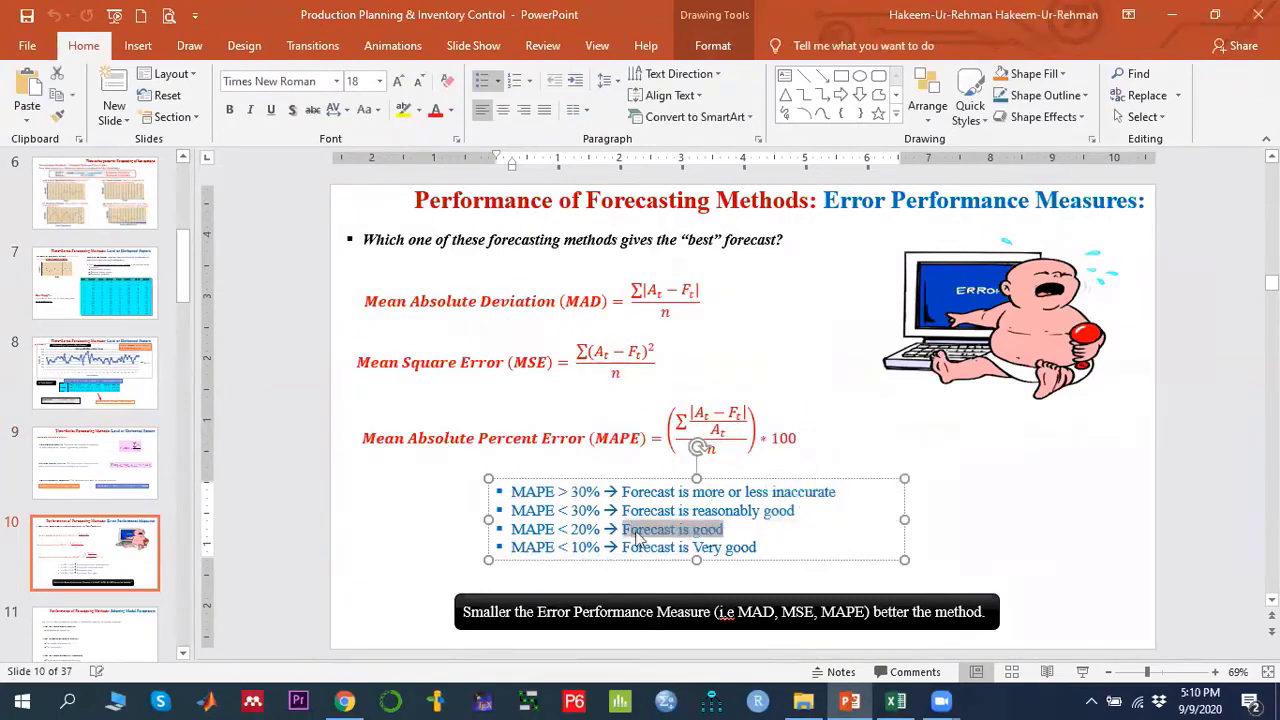
drag(622, 510, 795, 510)
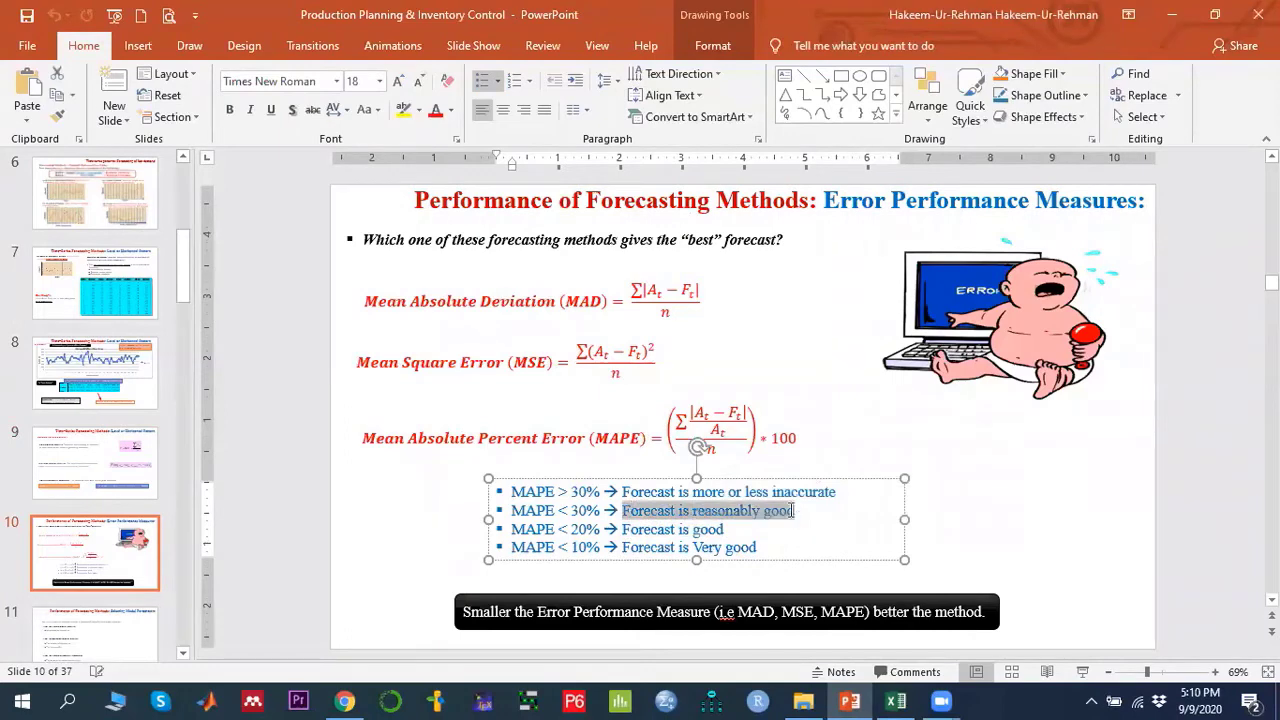
- Return to the case study workbook in Excel
click(896, 700)
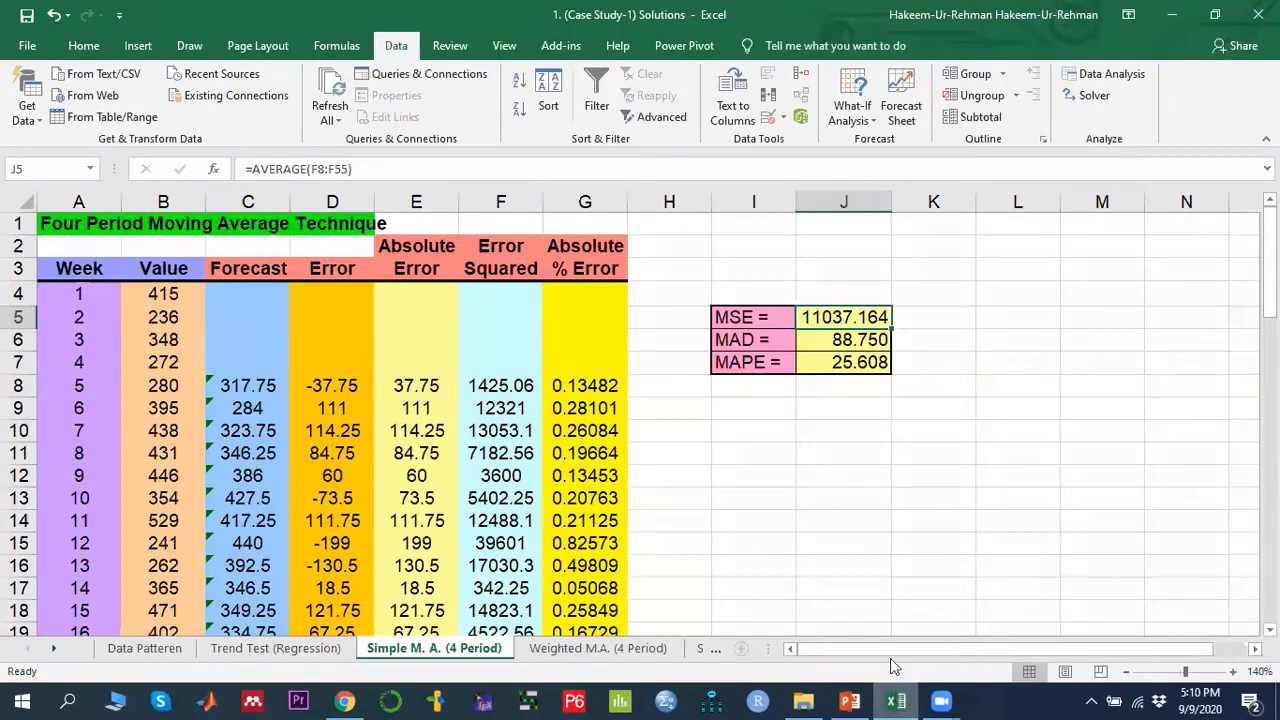
click(818, 433)
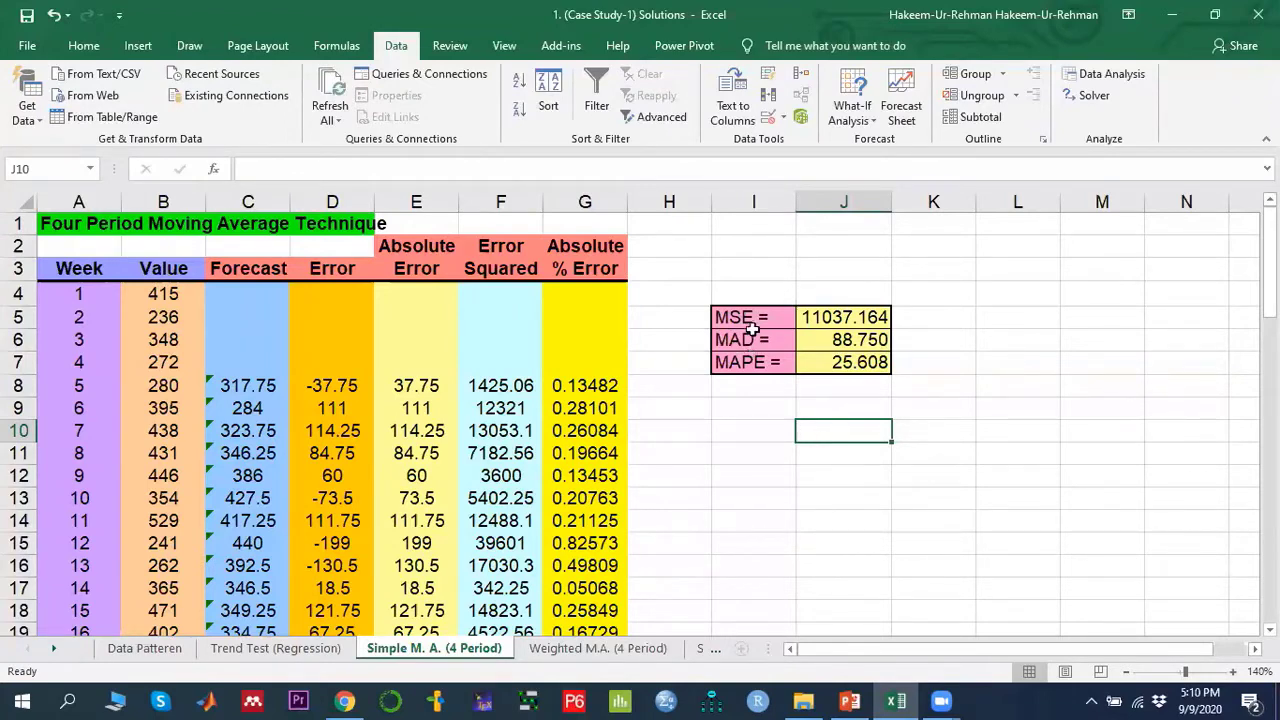
- Open the Weighted M.A. (4 Period) sheet and examine the period weights 0.4, 0.3, 0.2 and 0.1
drag(751, 320, 763, 362)
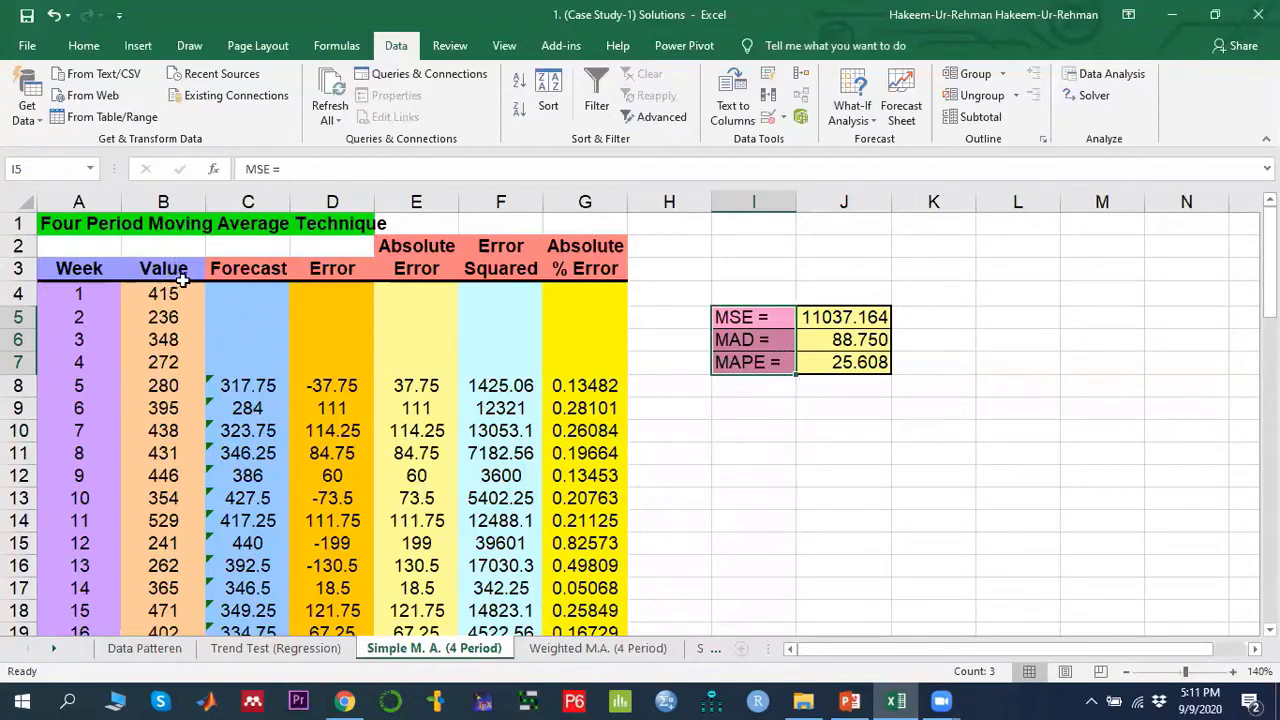
click(577, 650)
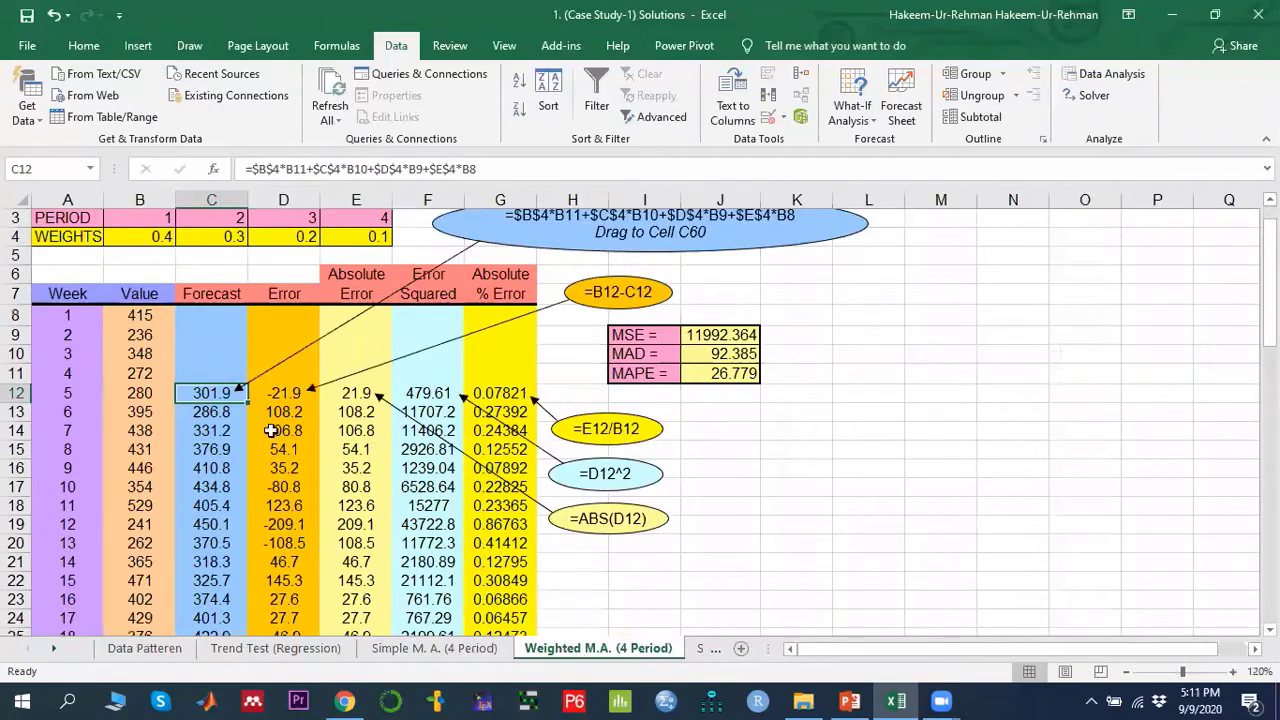
scroll(270, 428, up, 1)
click(163, 274)
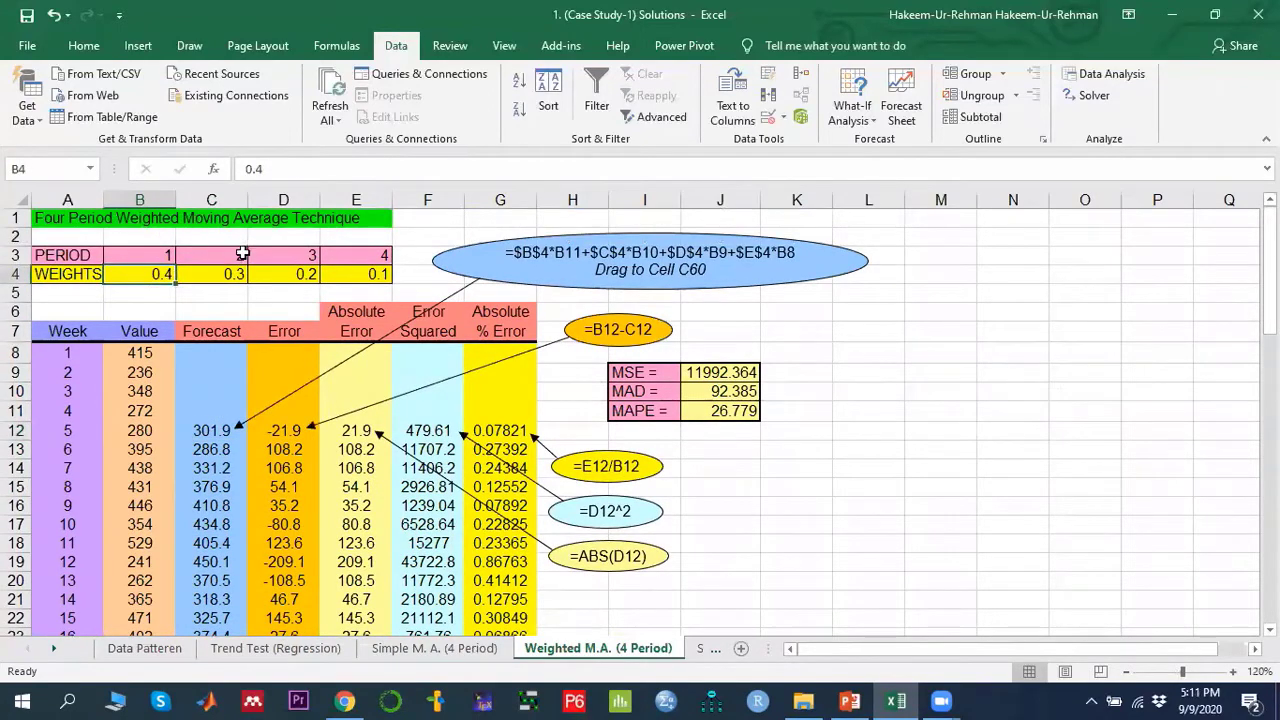
drag(163, 255, 381, 256)
click(378, 275)
click(296, 272)
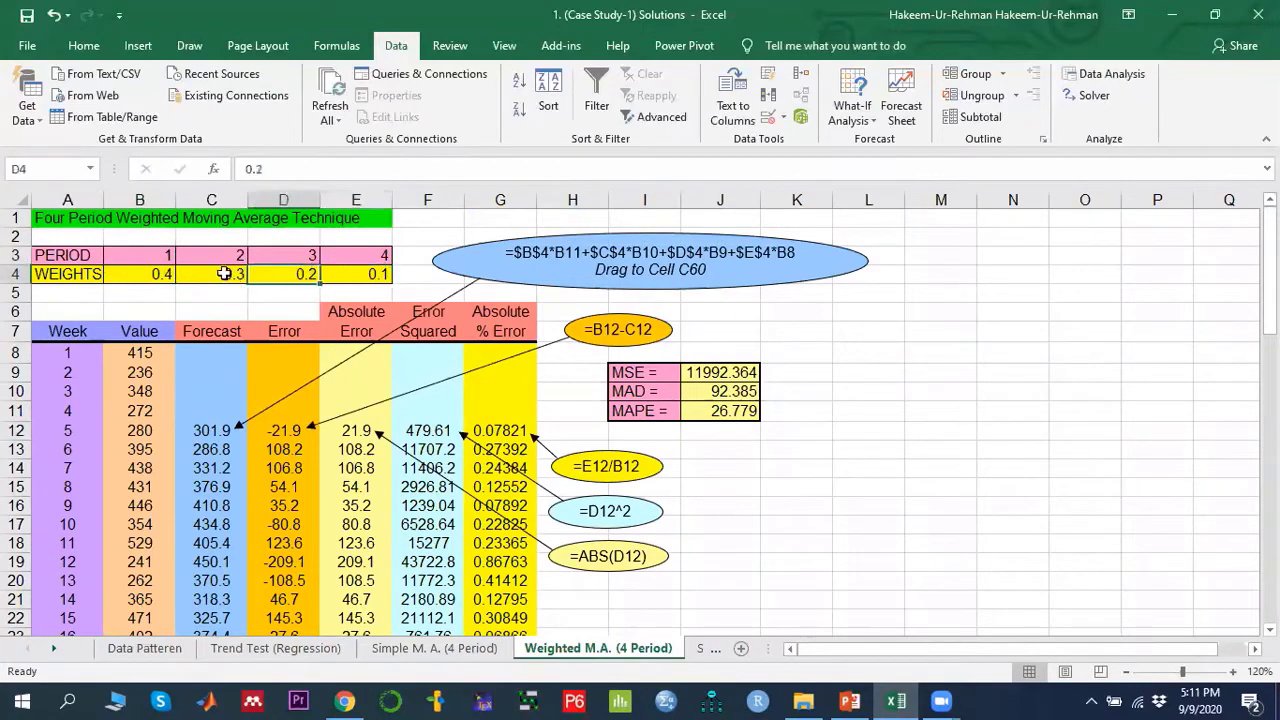
click(230, 274)
click(160, 274)
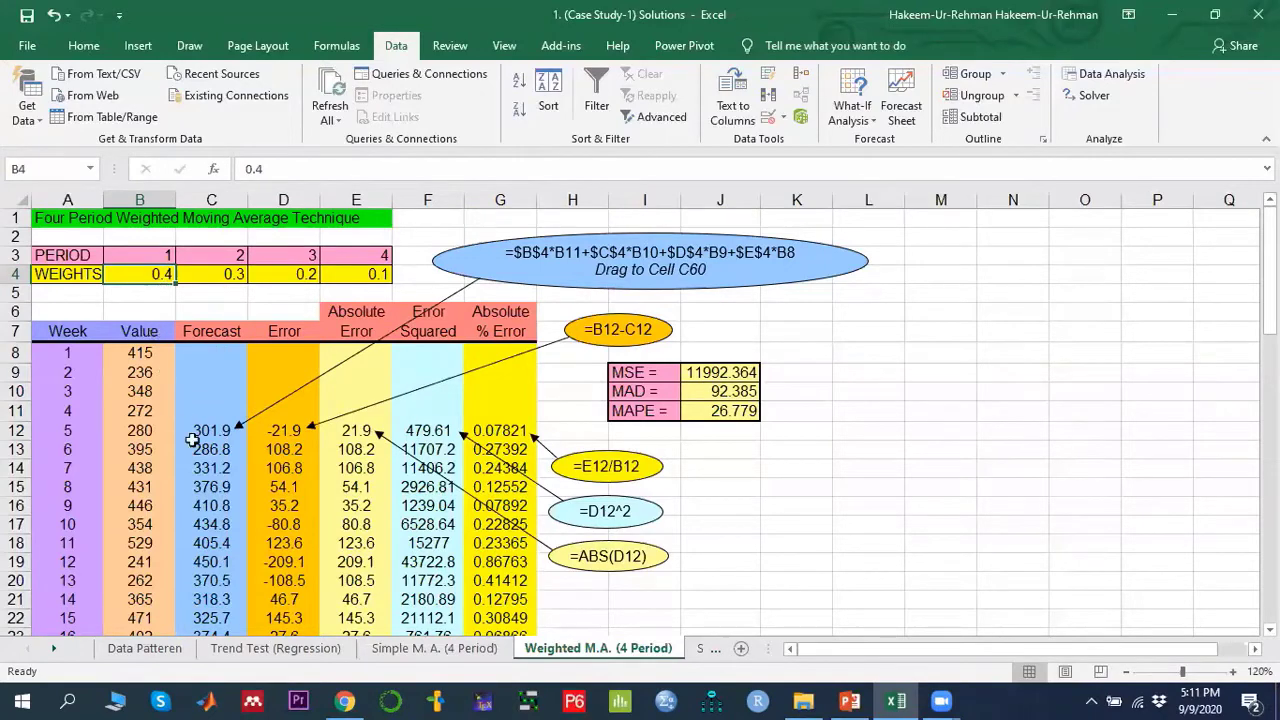
- Examine the first four weekly values and the weighted forecast for week 5 that uses them
click(140, 414)
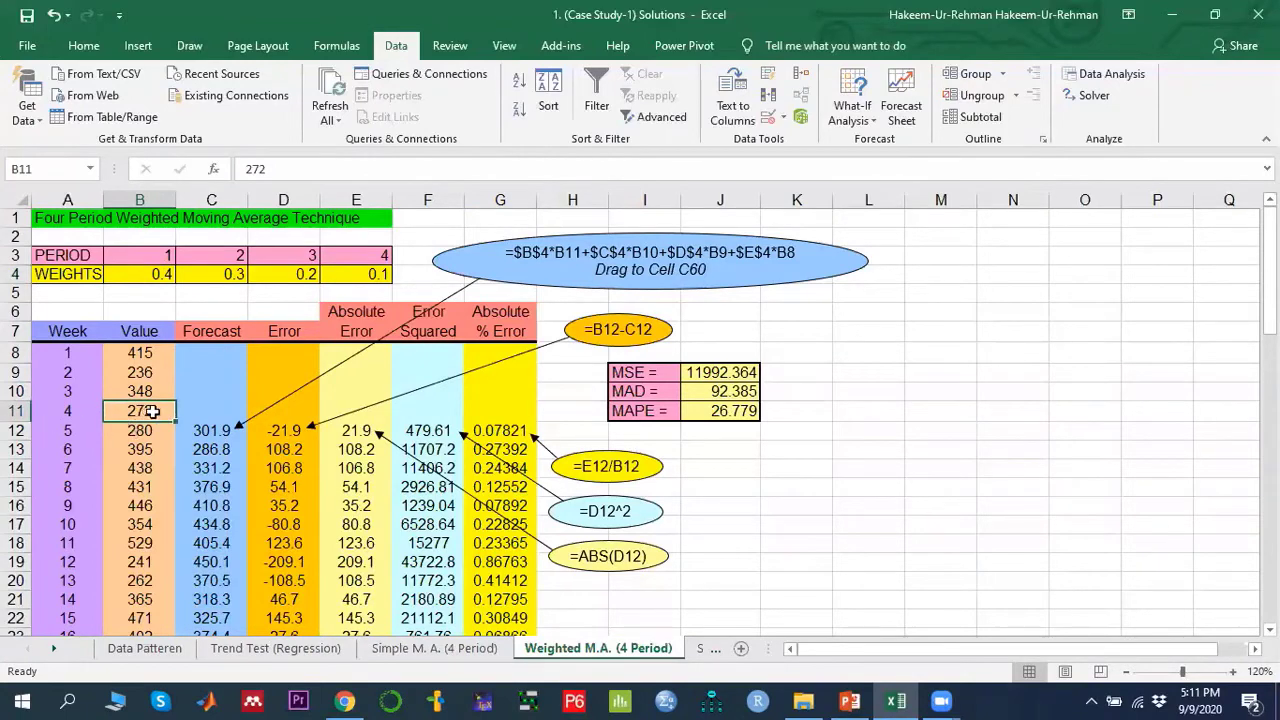
click(232, 279)
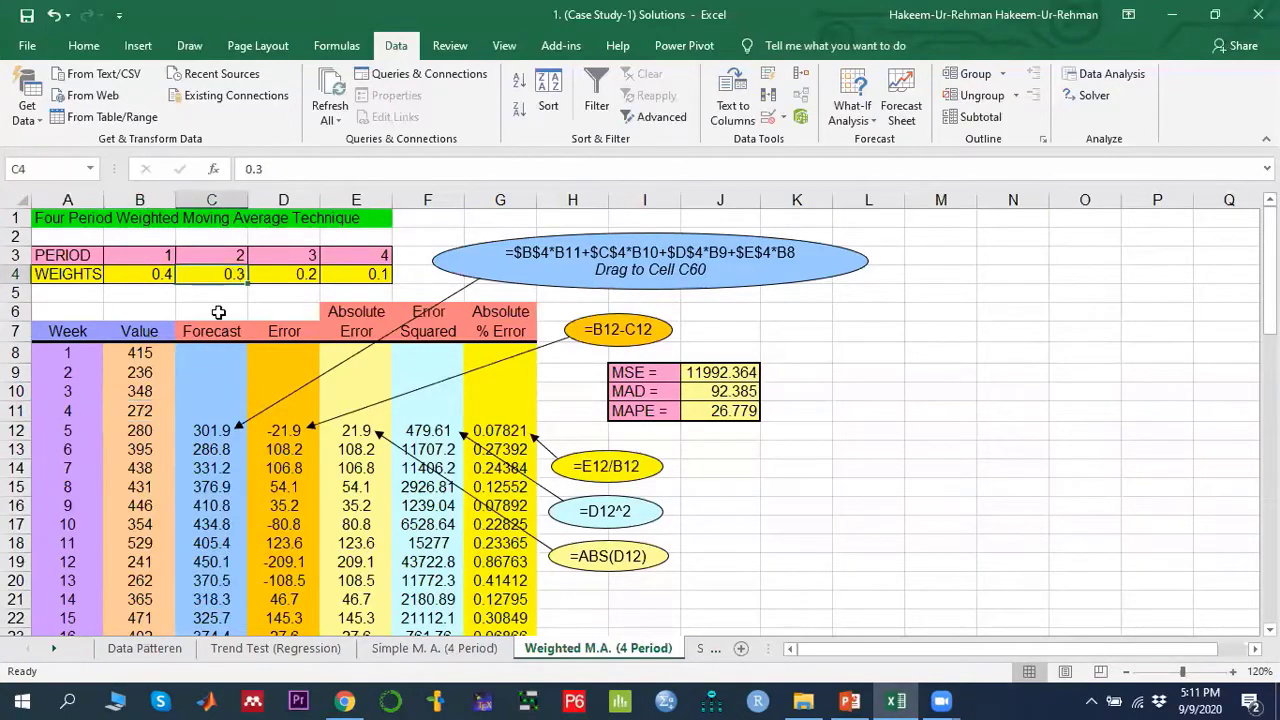
click(148, 391)
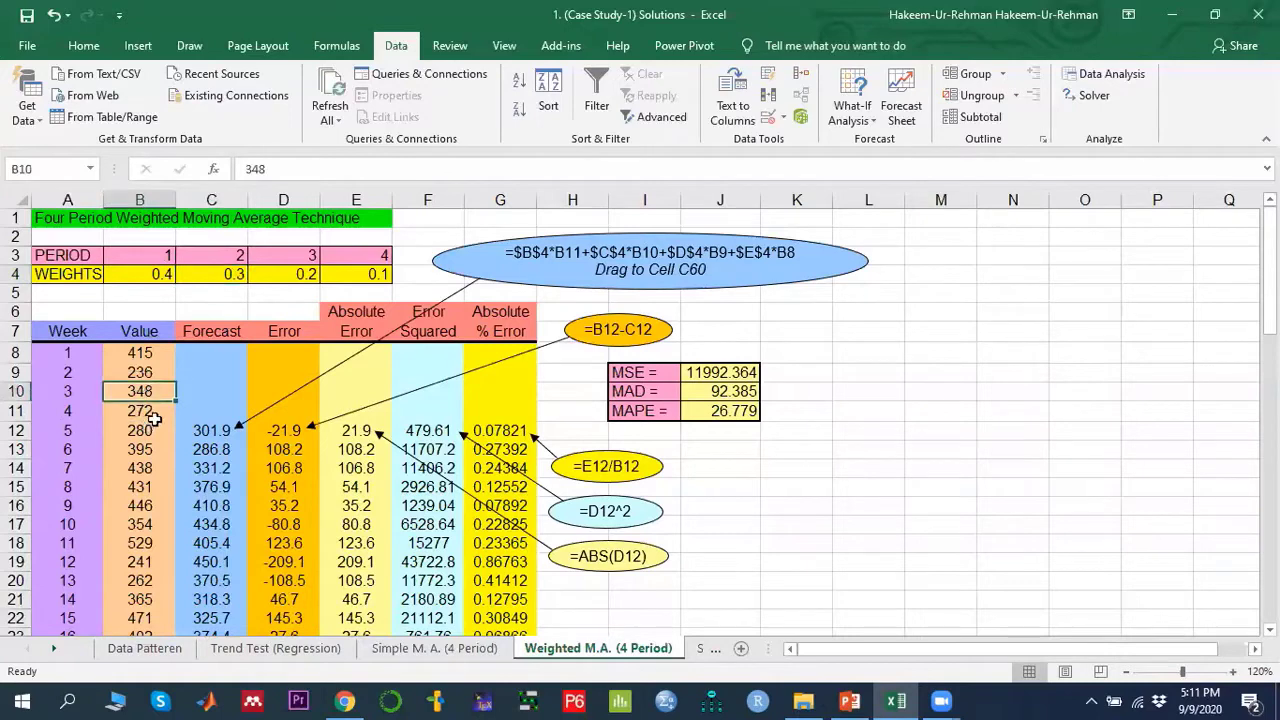
click(150, 414)
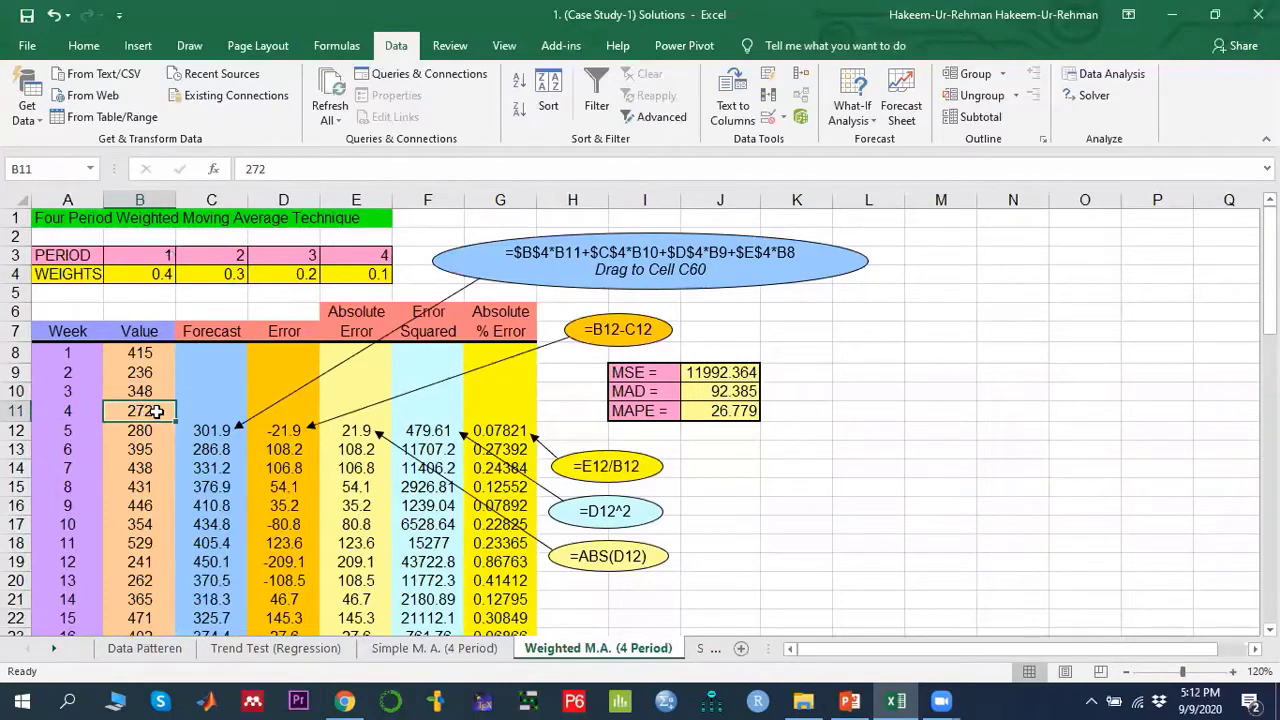
drag(157, 412, 150, 352)
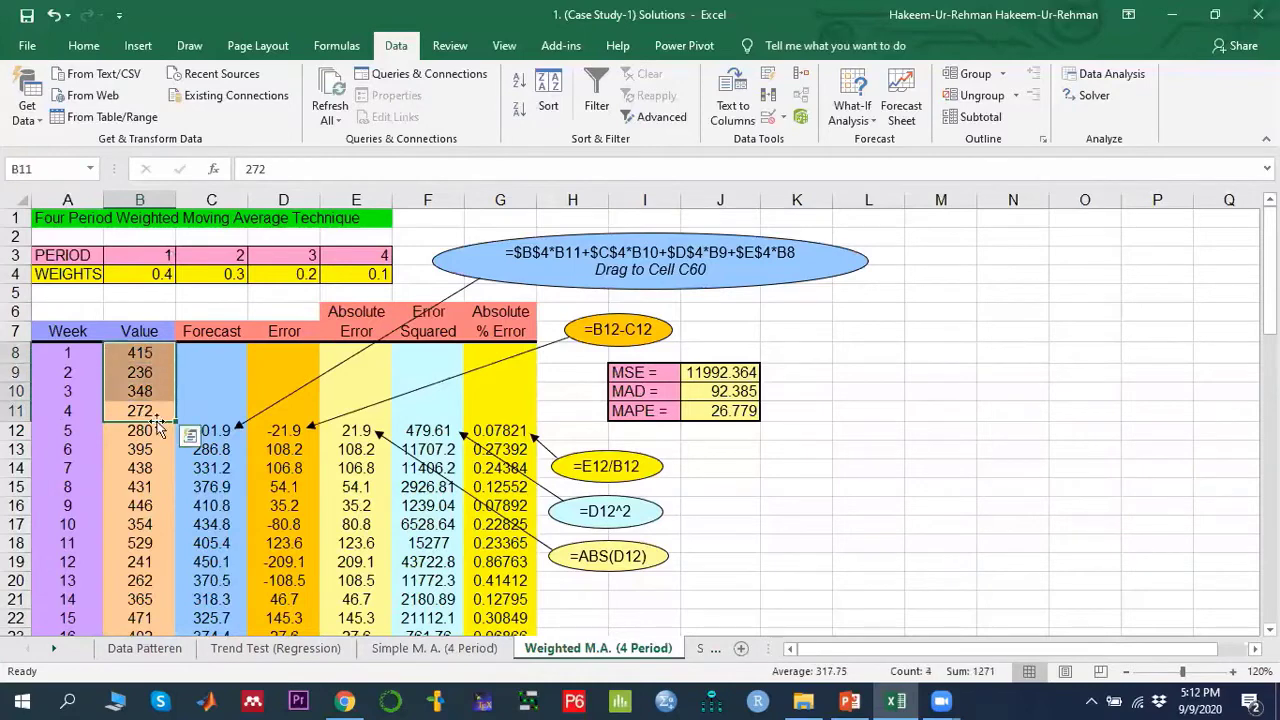
click(214, 431)
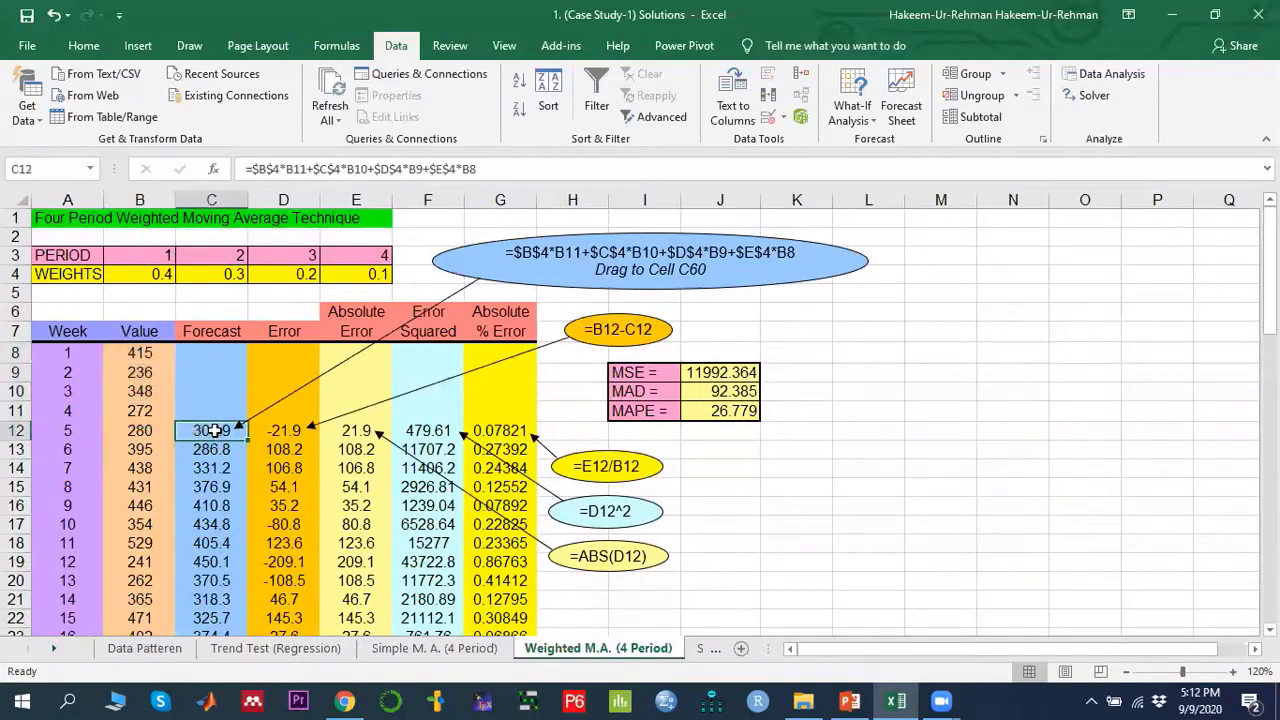
click(148, 412)
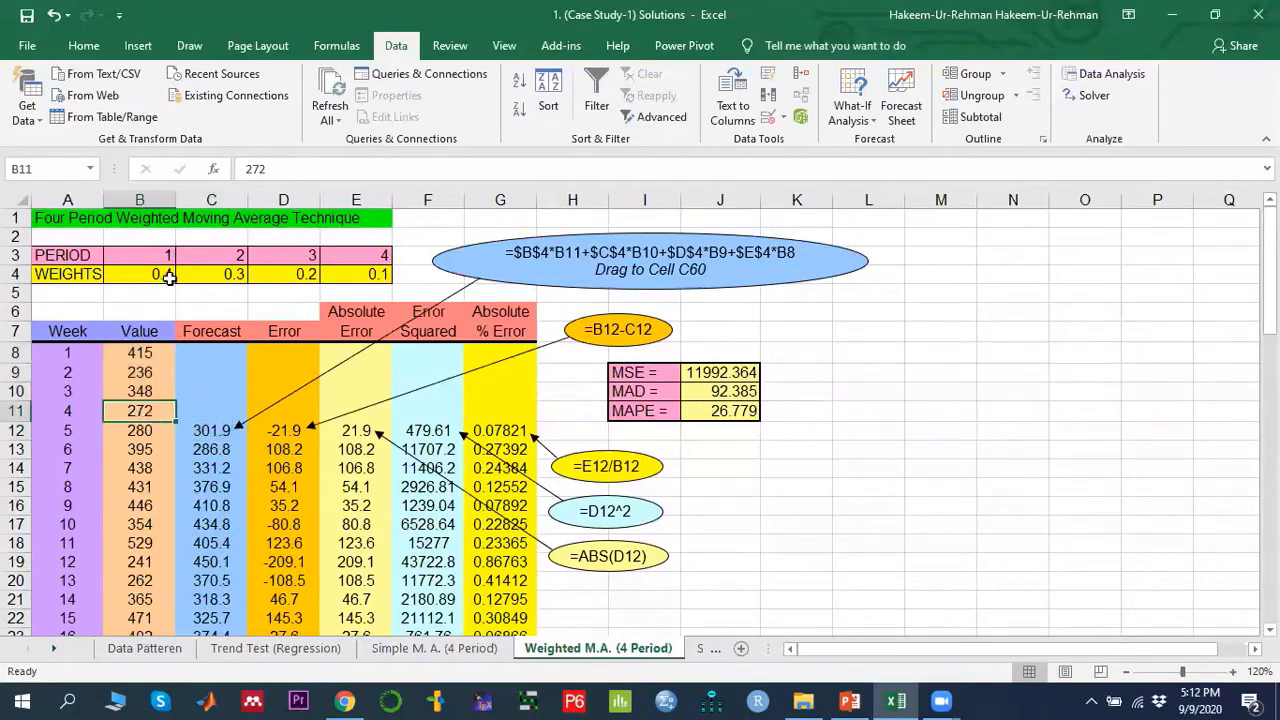
click(153, 391)
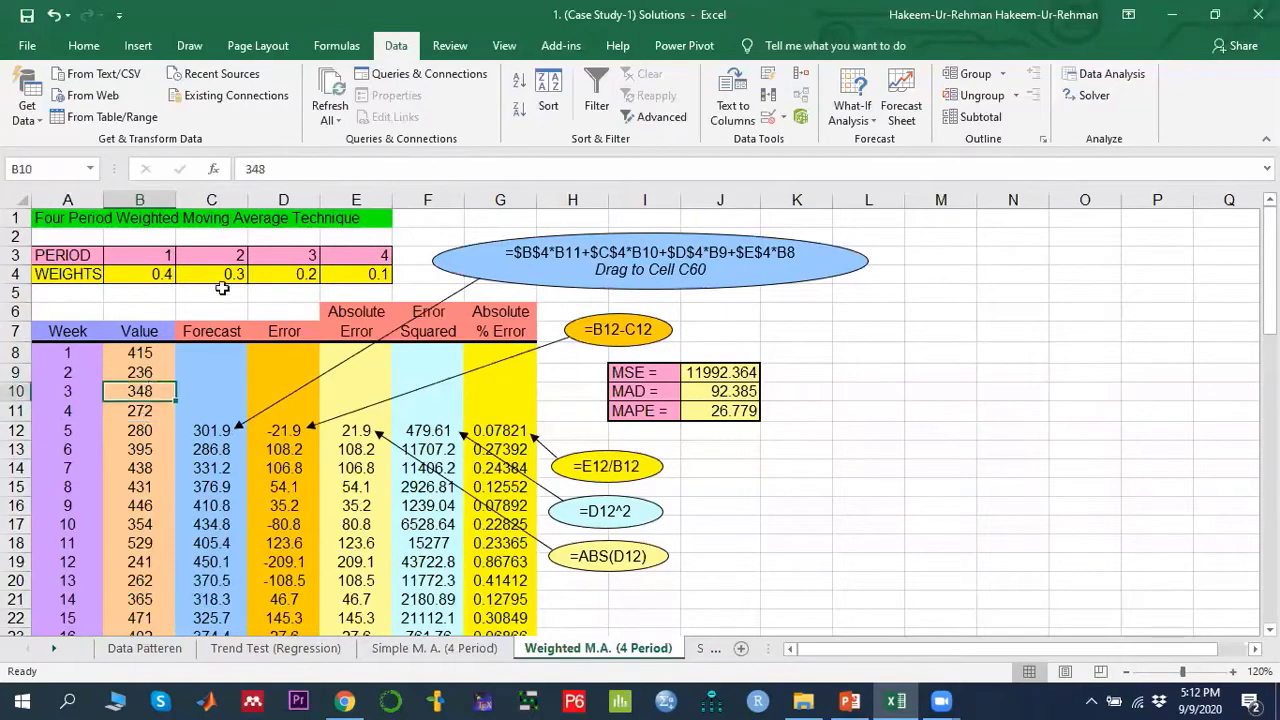
click(151, 370)
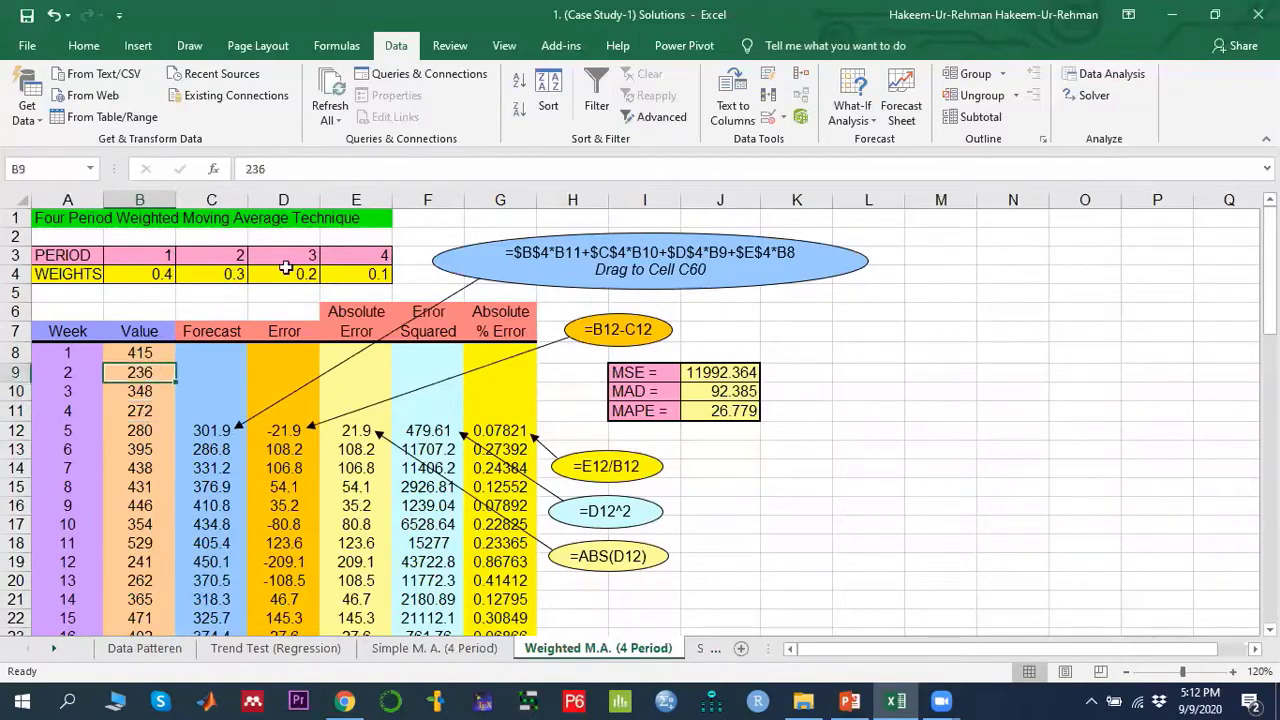
click(157, 351)
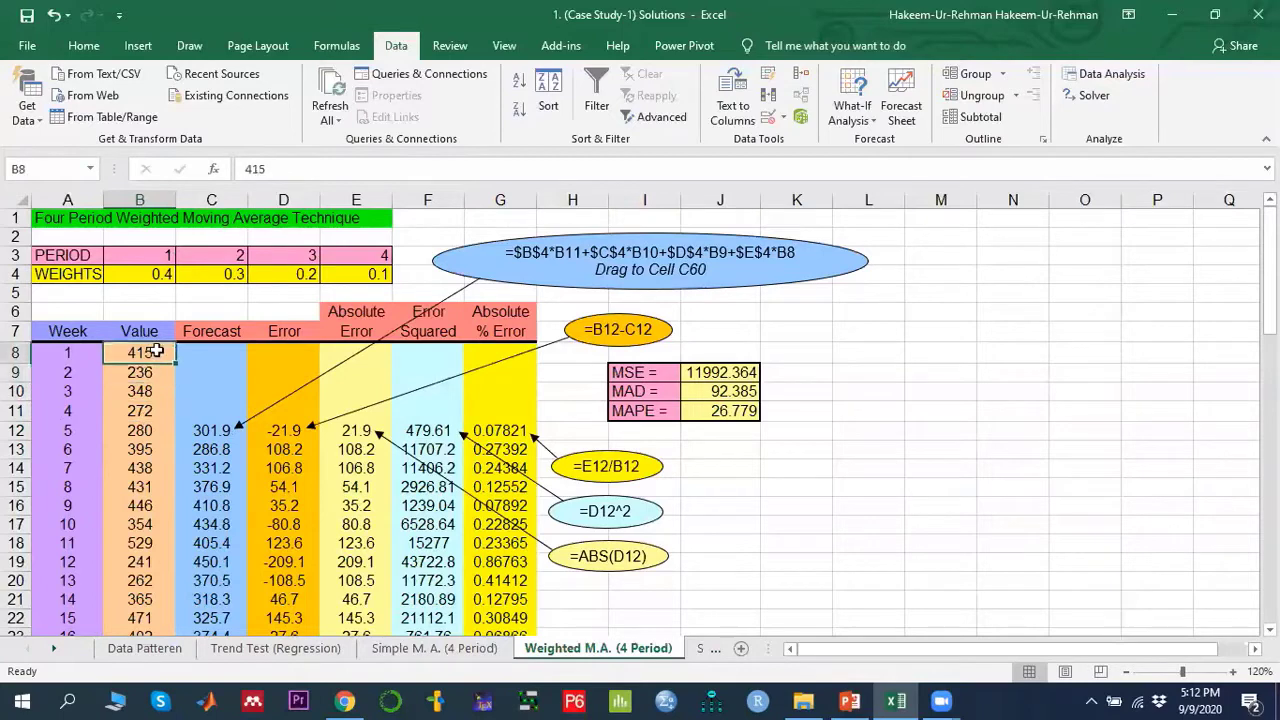
click(216, 428)
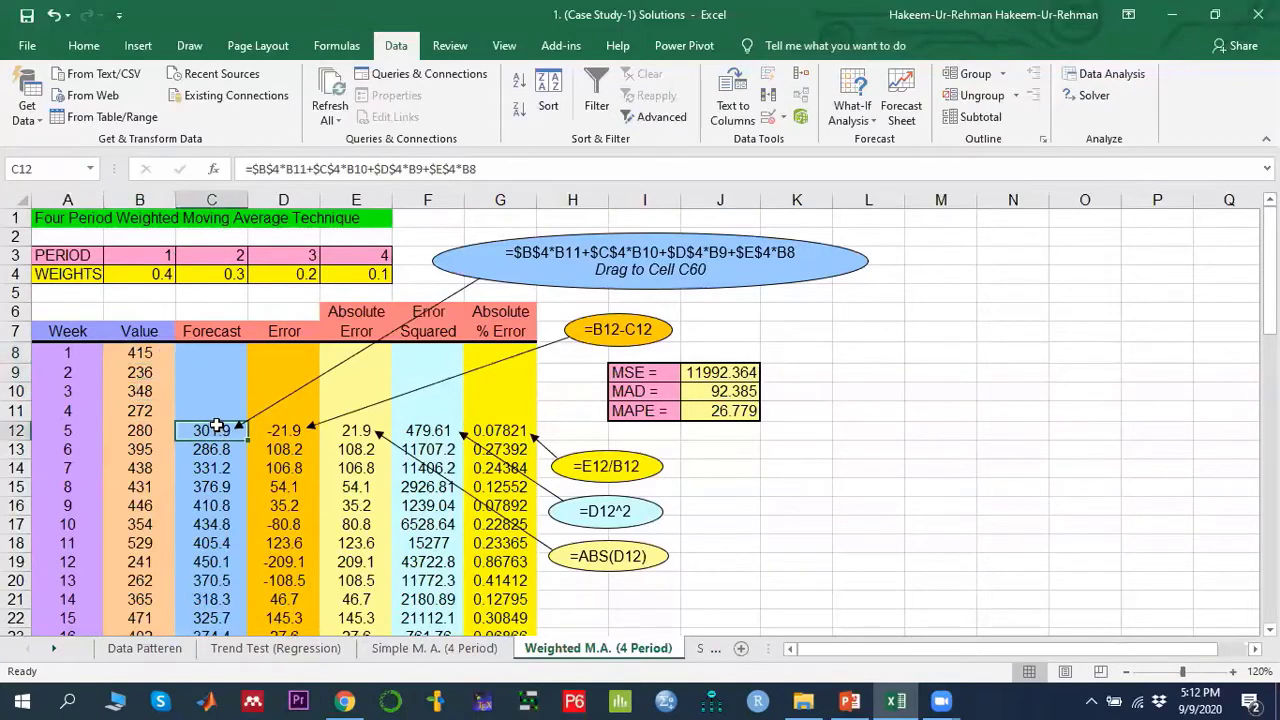
- Display the week 5 weighted forecast formula to trace its references to the weights and values
double_click(216, 428)
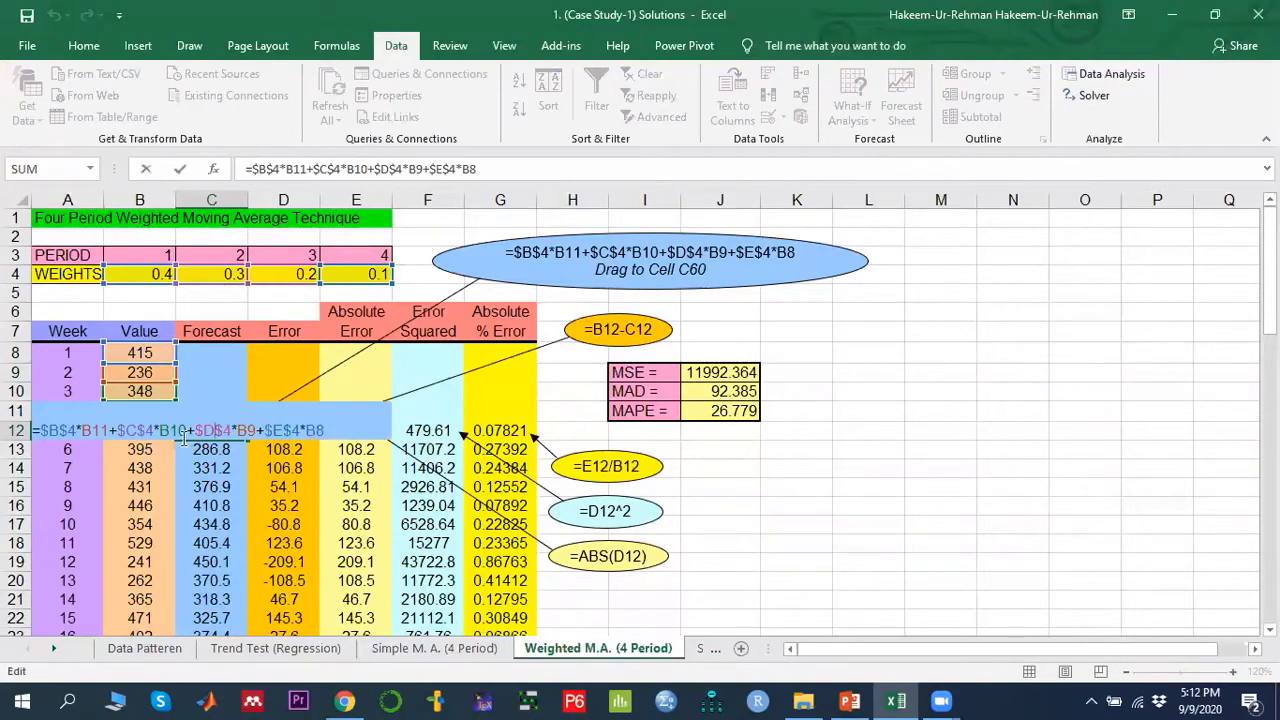
key(Escape)
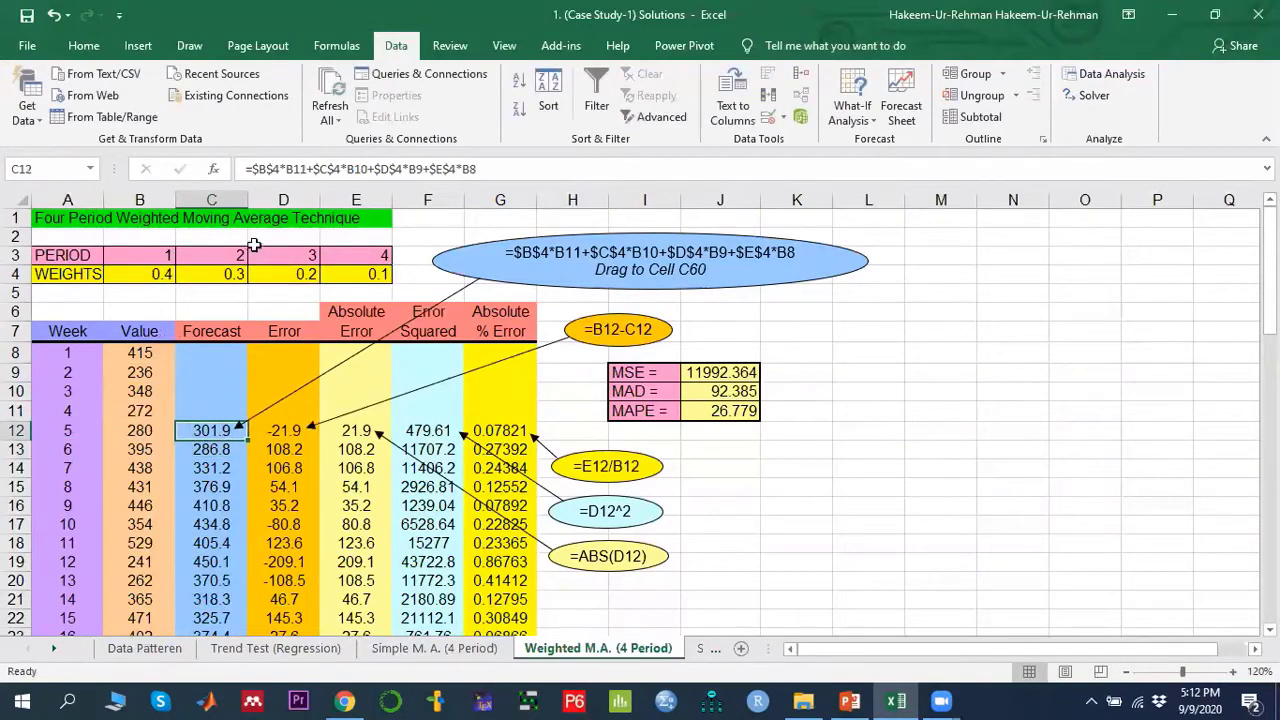
double_click(207, 428)
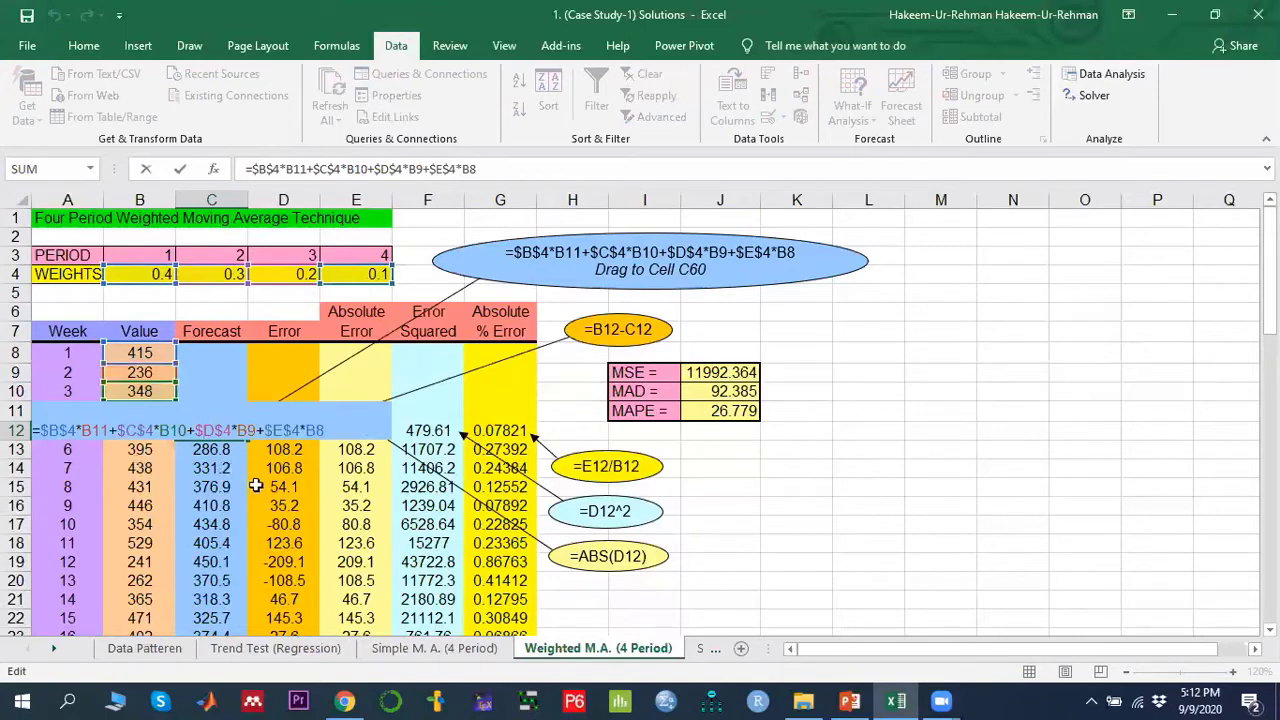
key(Return)
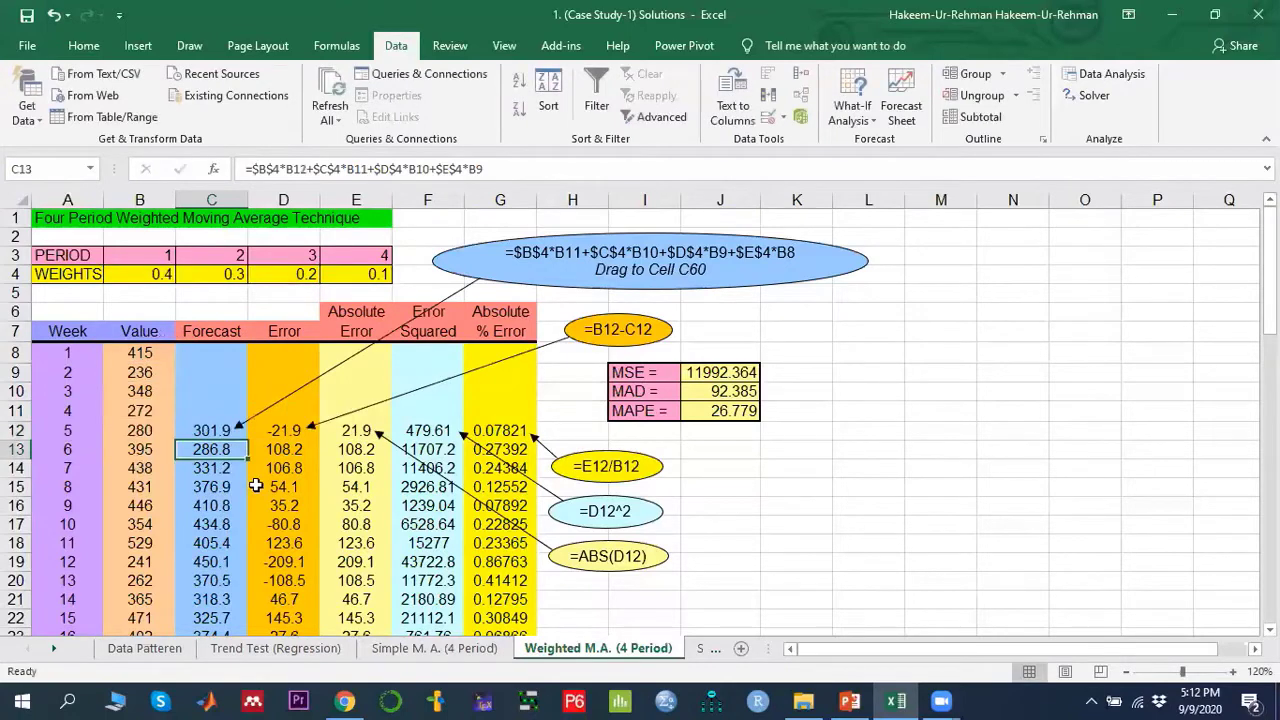
- Inspect the forecast formulas at the end of the Forecast column, including the future weeks 53 to 55
click(214, 429)
drag(245, 440, 222, 558)
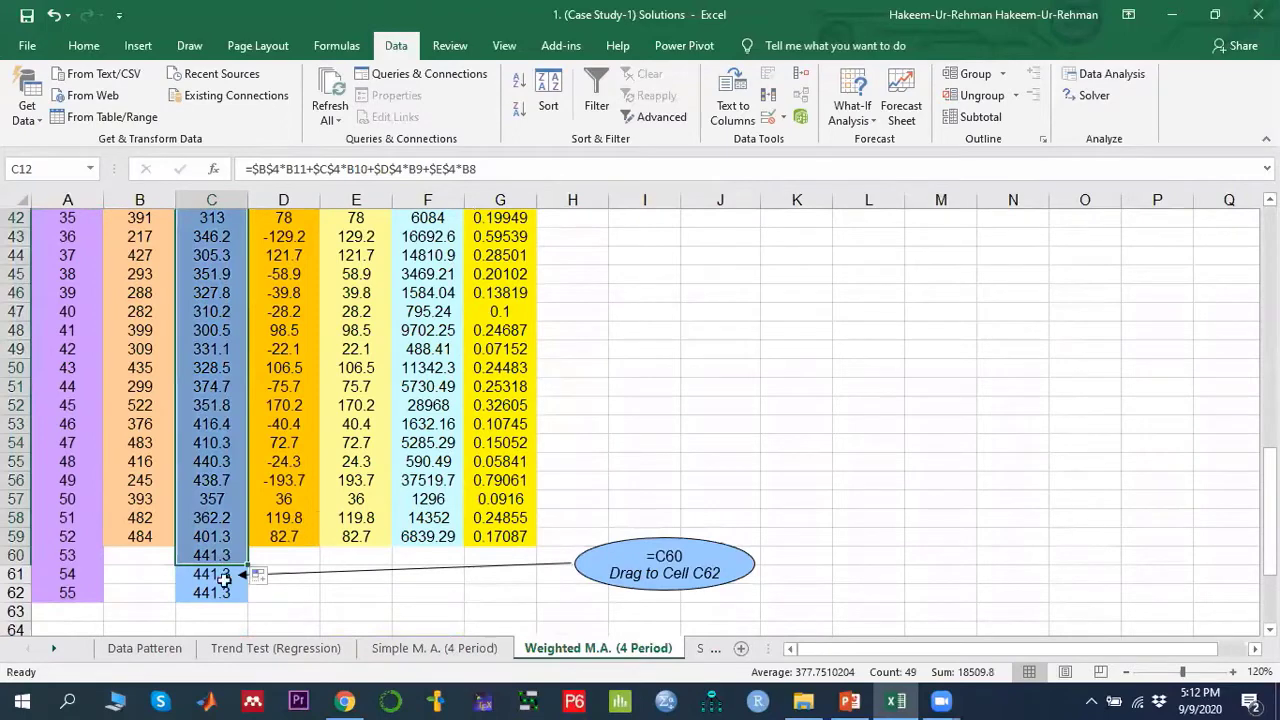
click(209, 536)
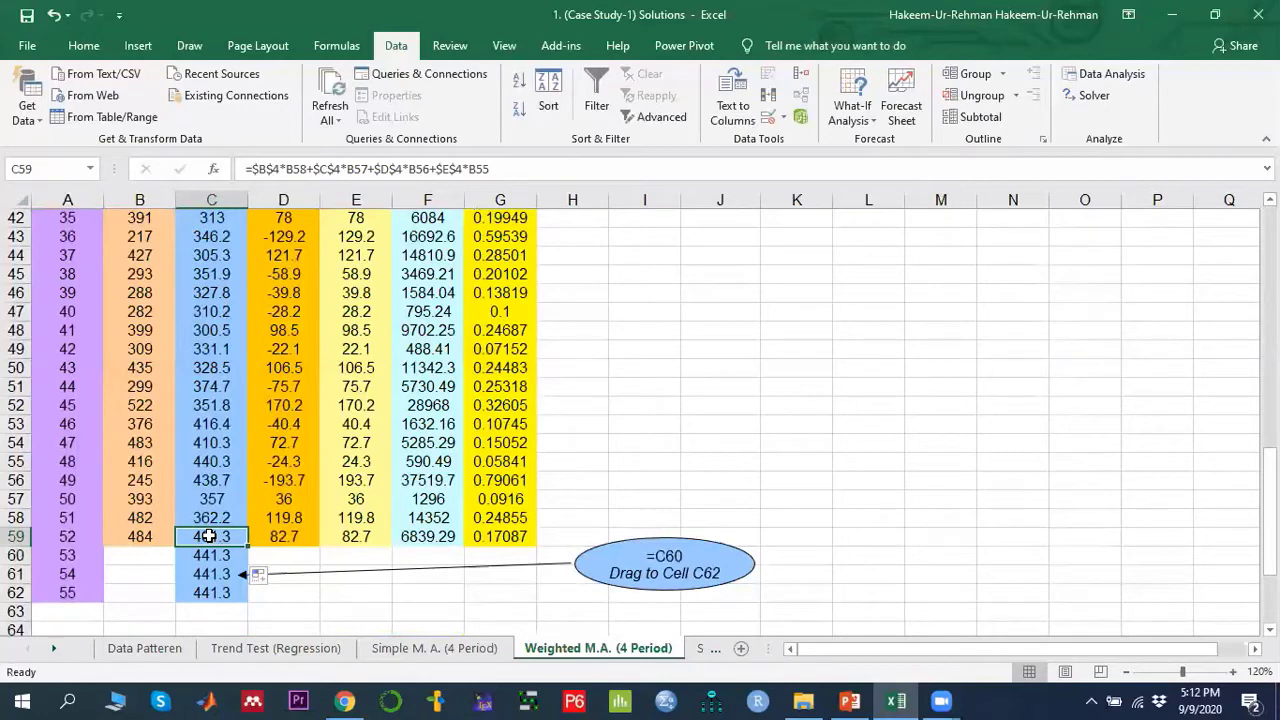
click(218, 557)
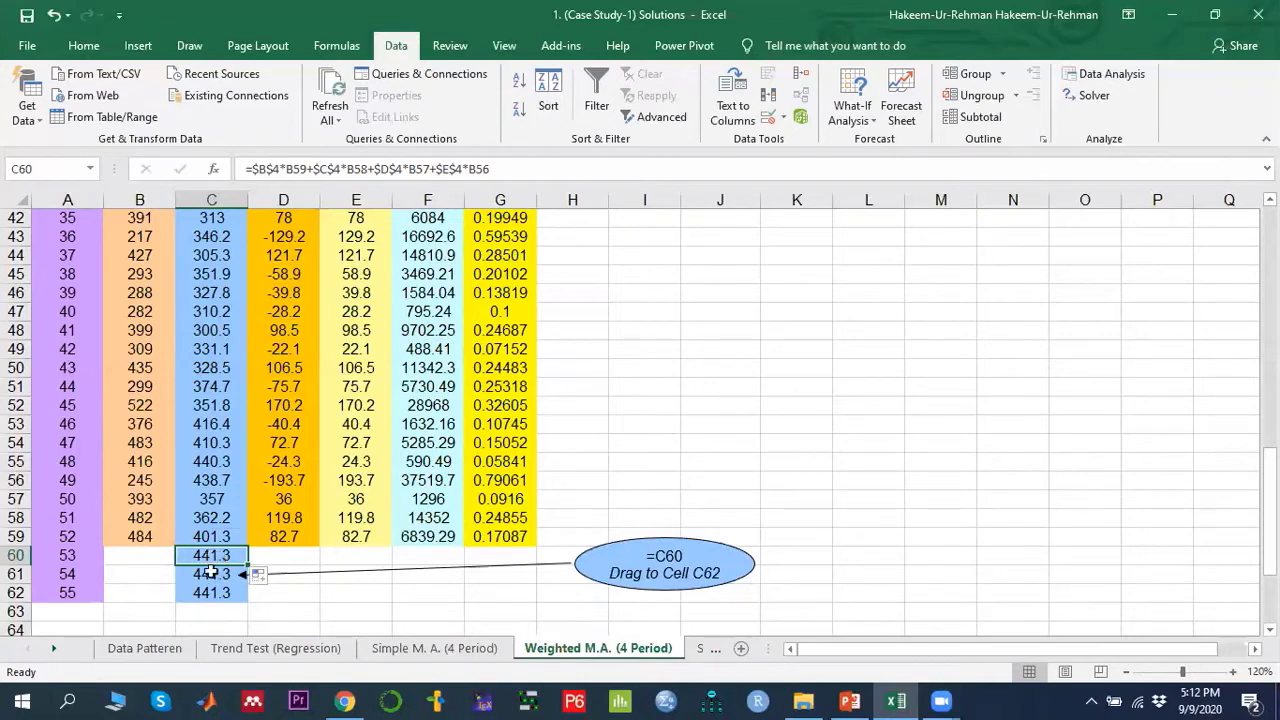
click(211, 572)
click(212, 591)
click(215, 556)
click(212, 574)
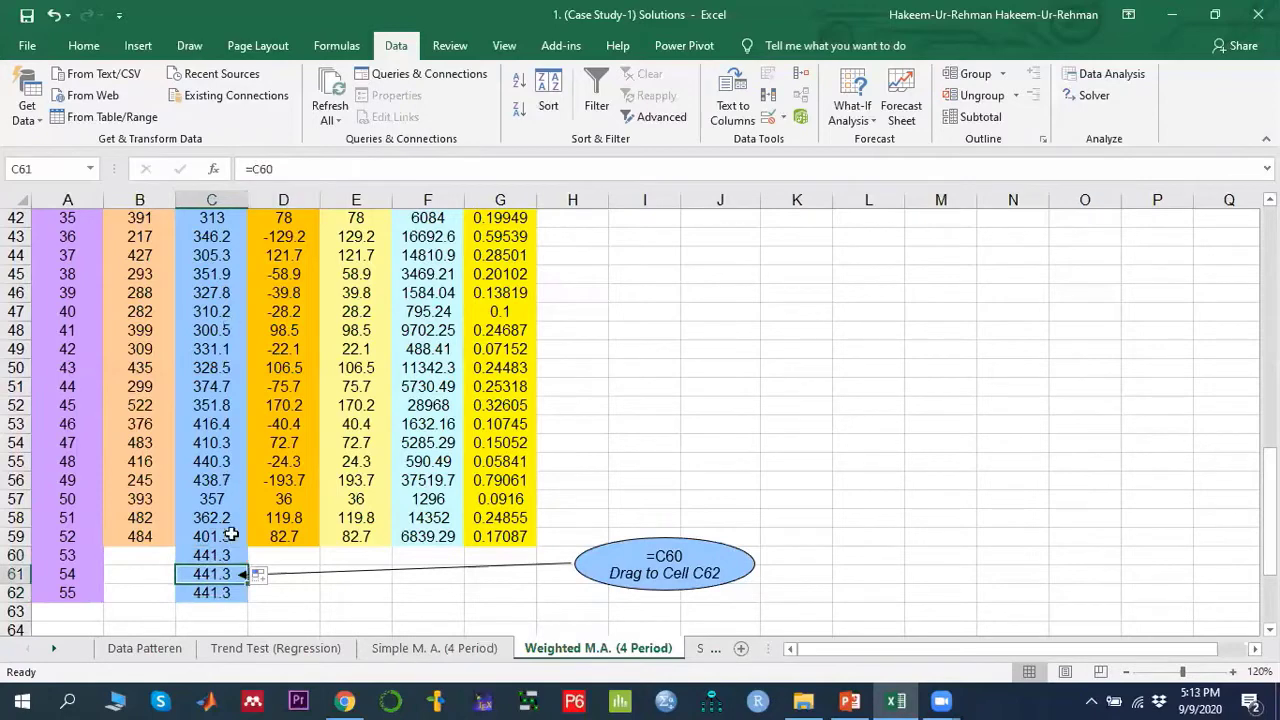
click(215, 592)
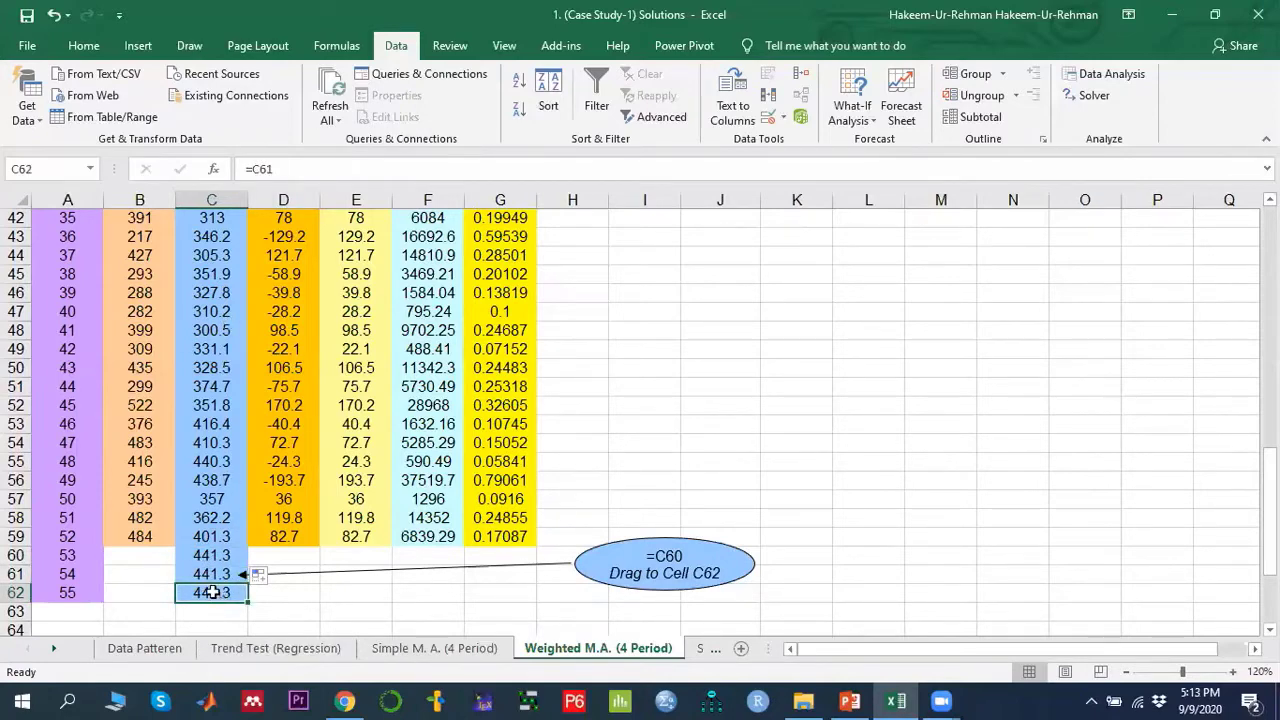
click(210, 557)
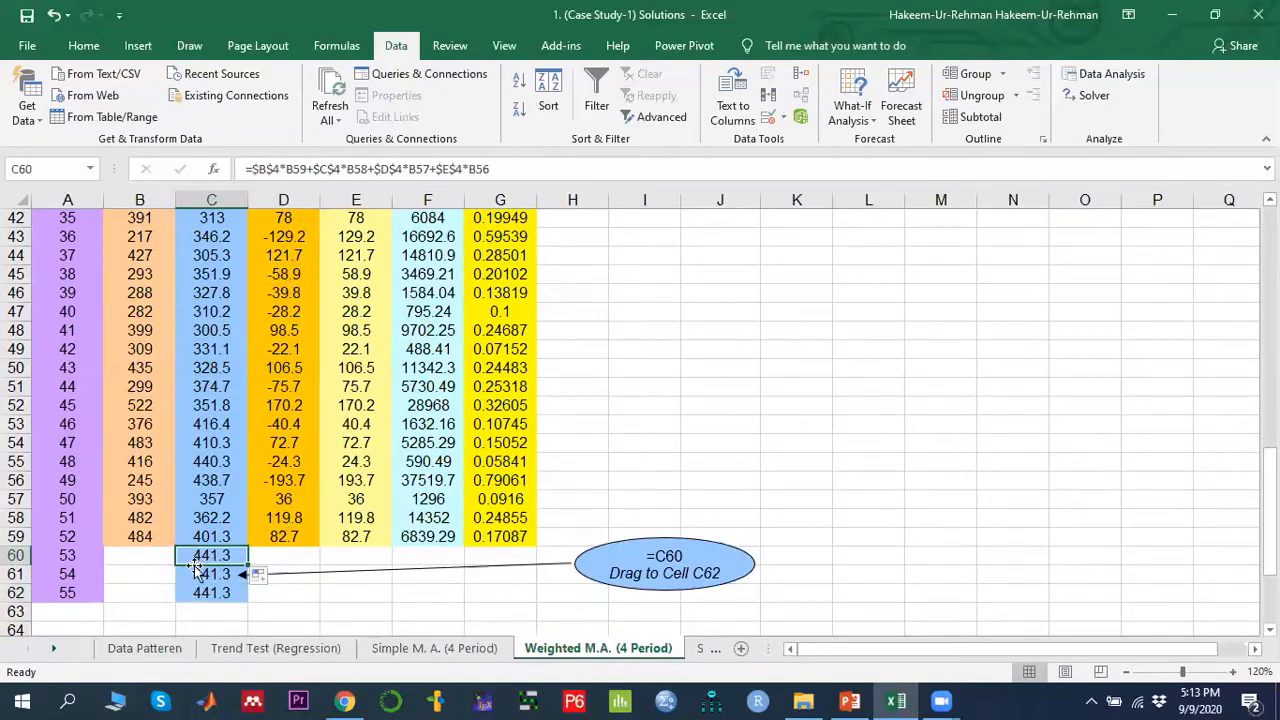
- Compare with the future week forecasts on the Simple M.A. (4 Period) sheet, then return to the weighted sheet
click(425, 650)
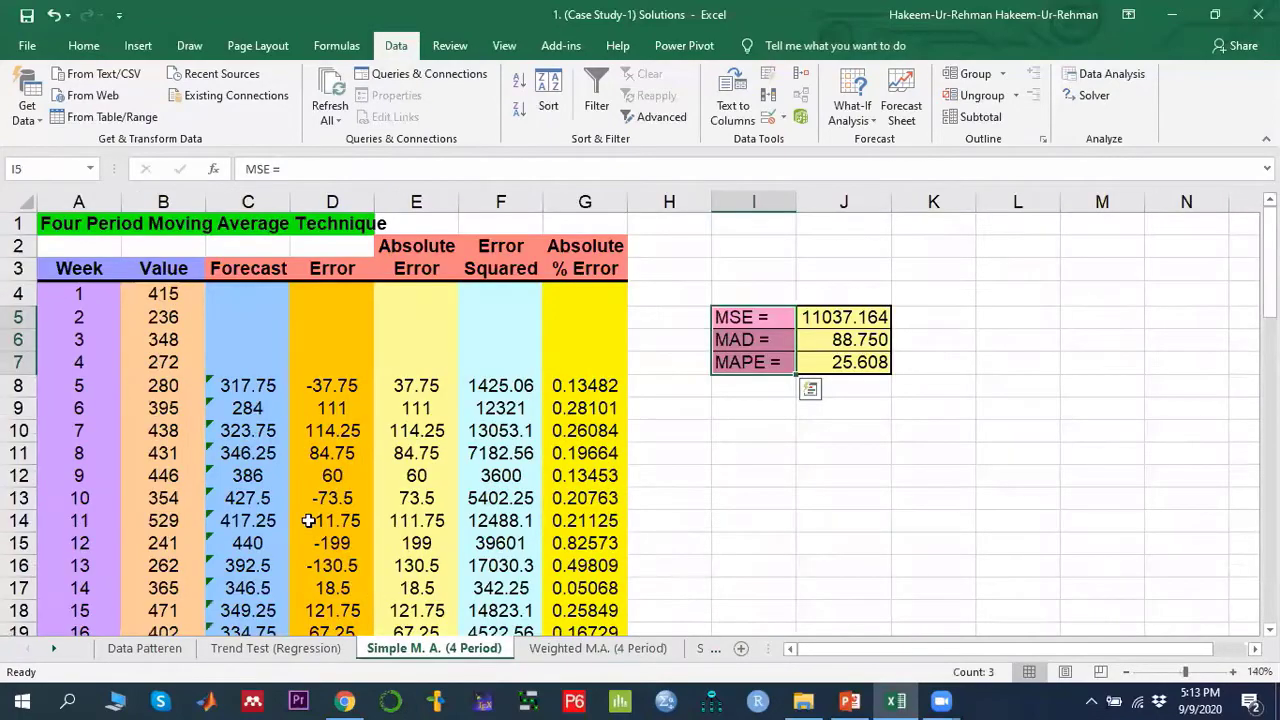
scroll(308, 520, down, 18)
scroll(276, 446, up, 2)
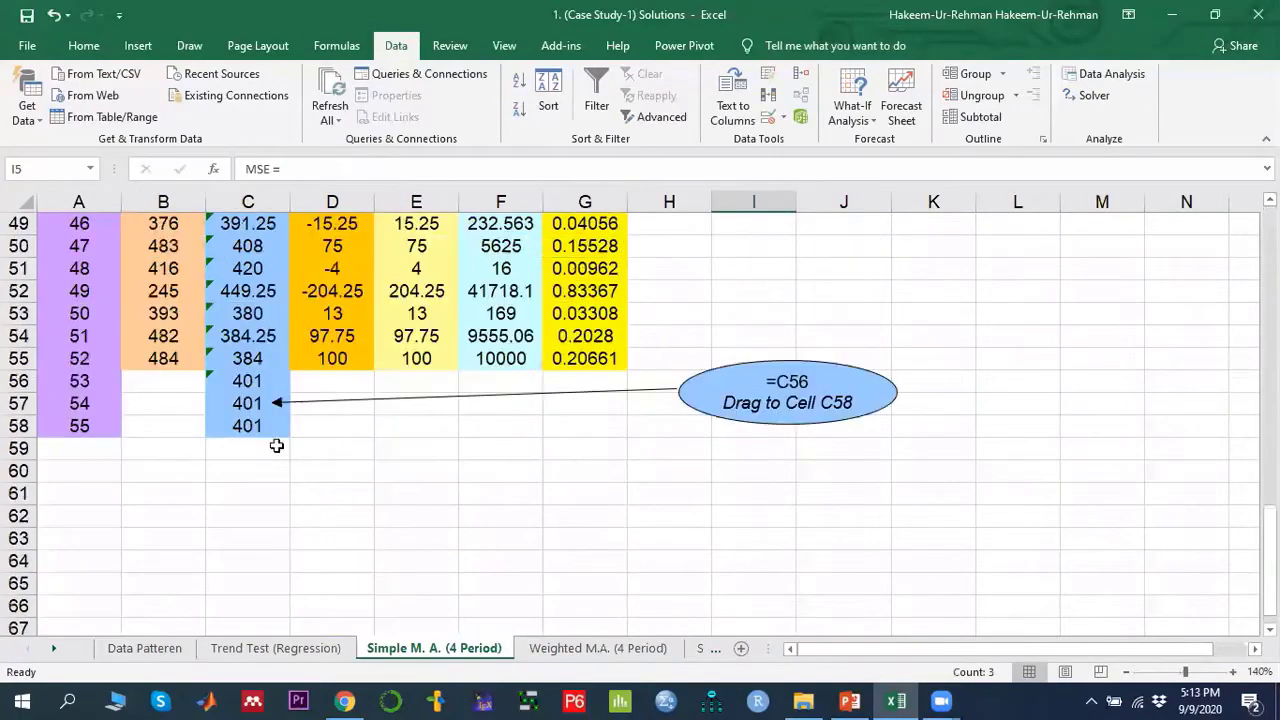
click(248, 380)
click(583, 650)
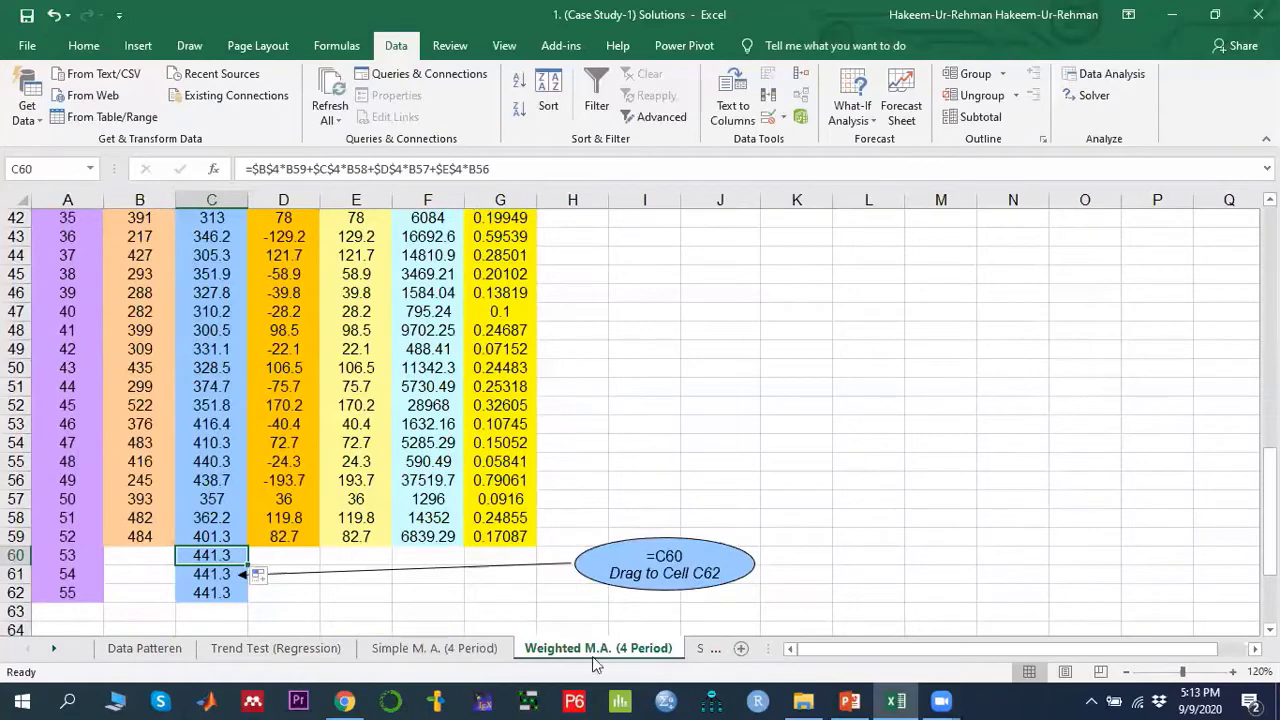
- Examine the MSE, MAD and MAPE formulas and the week 5 error, value and forecast cells of the weighted model
scroll(290, 581, up, 14)
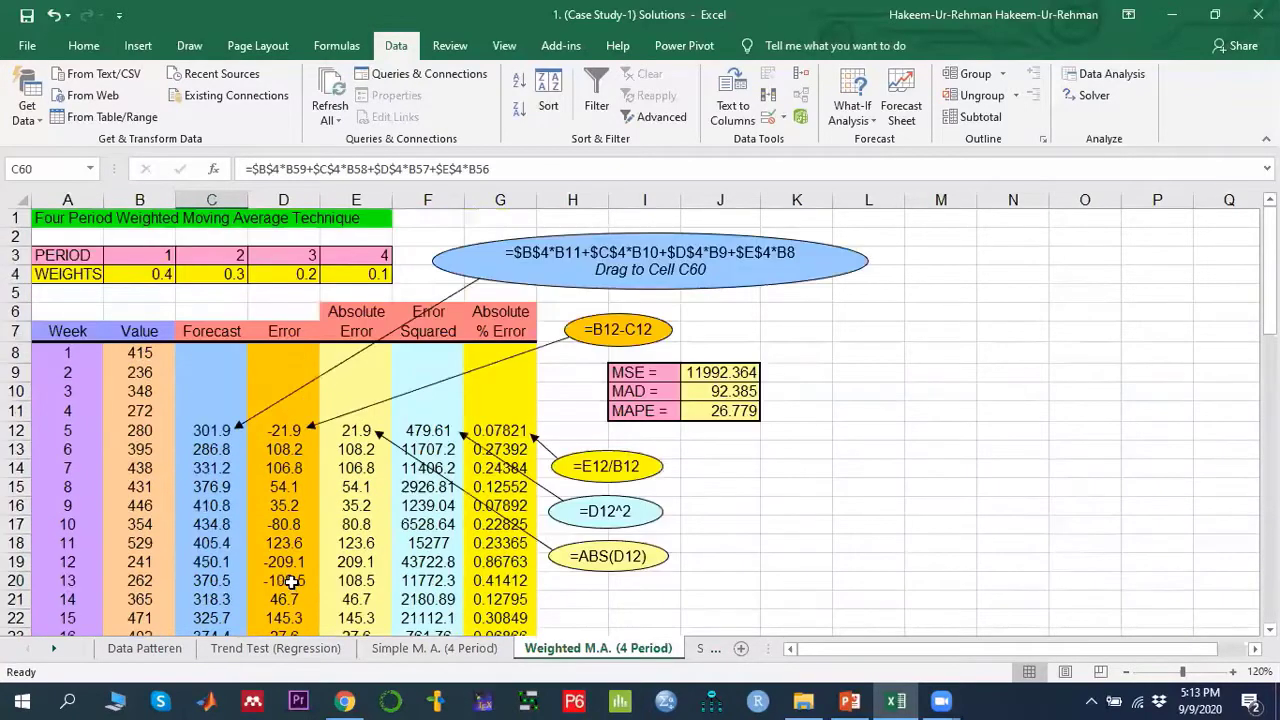
click(722, 372)
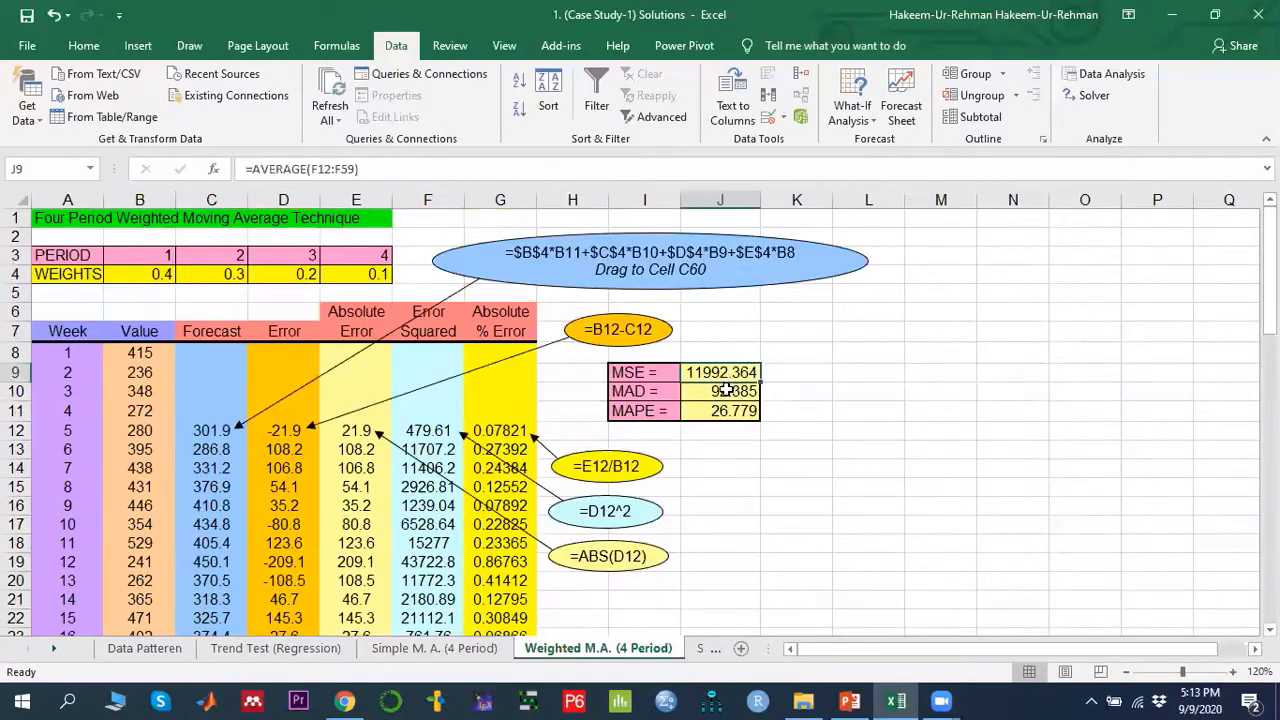
click(725, 391)
click(722, 410)
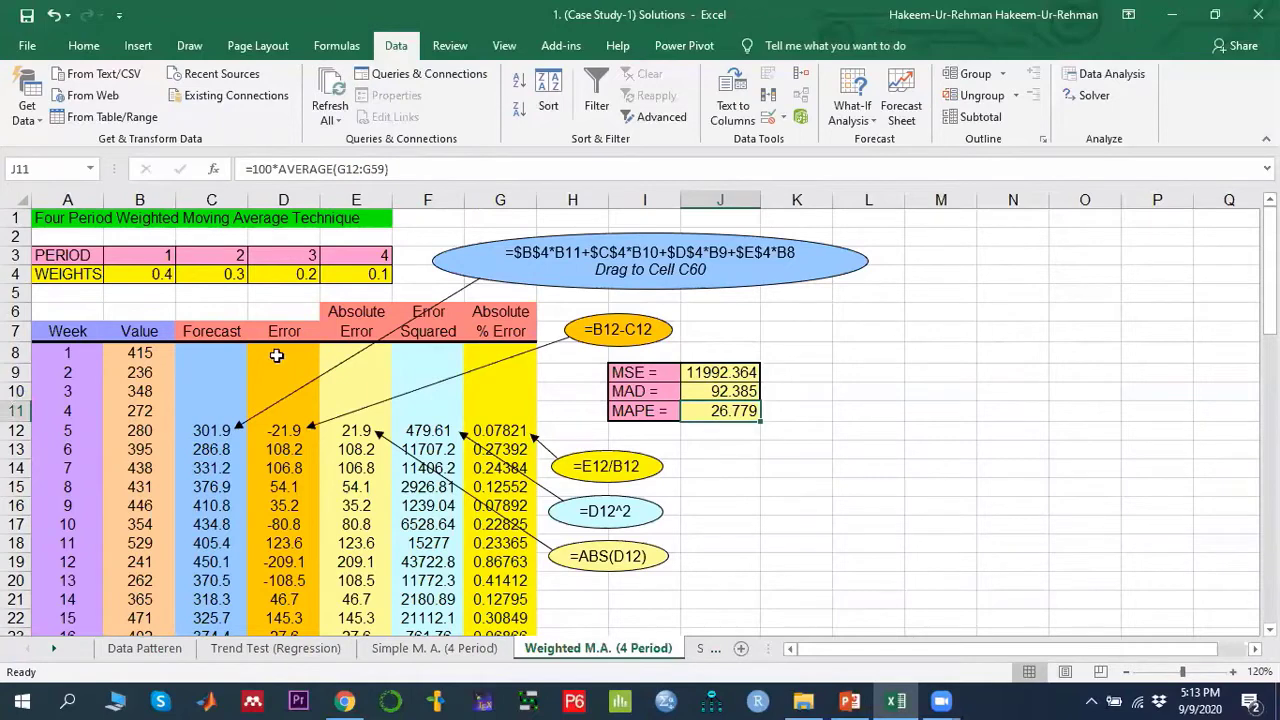
click(289, 430)
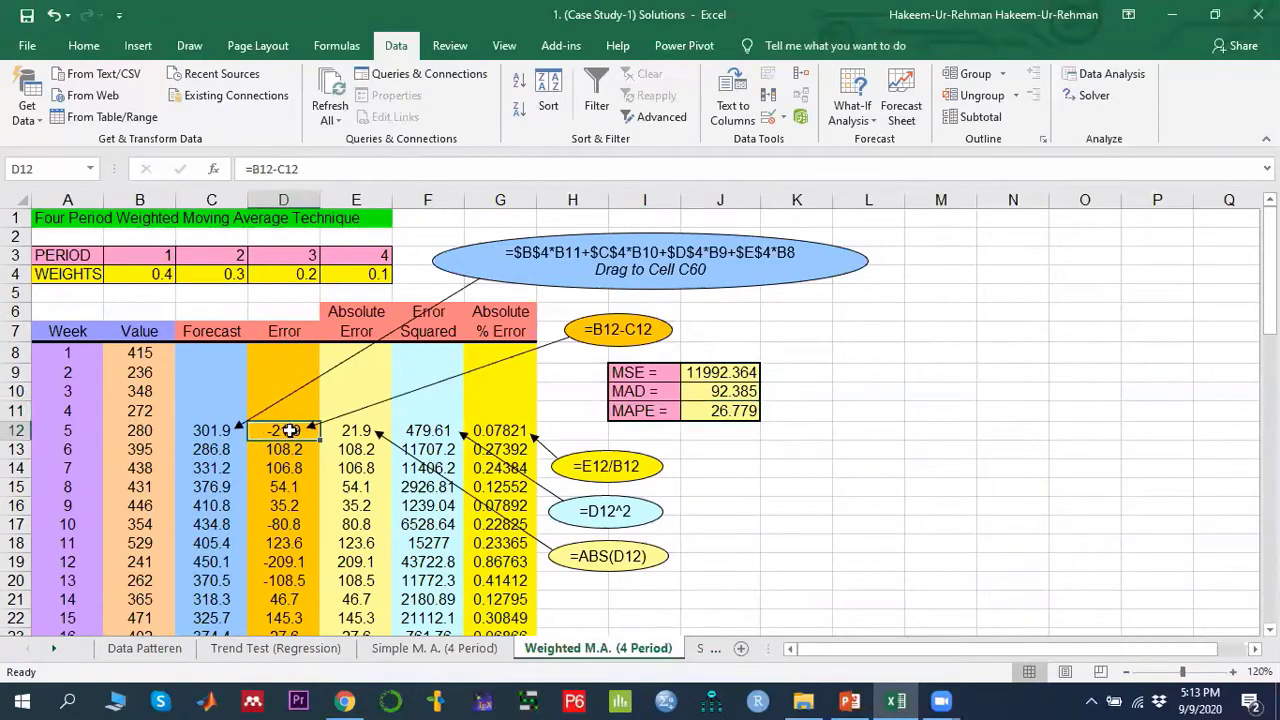
click(140, 436)
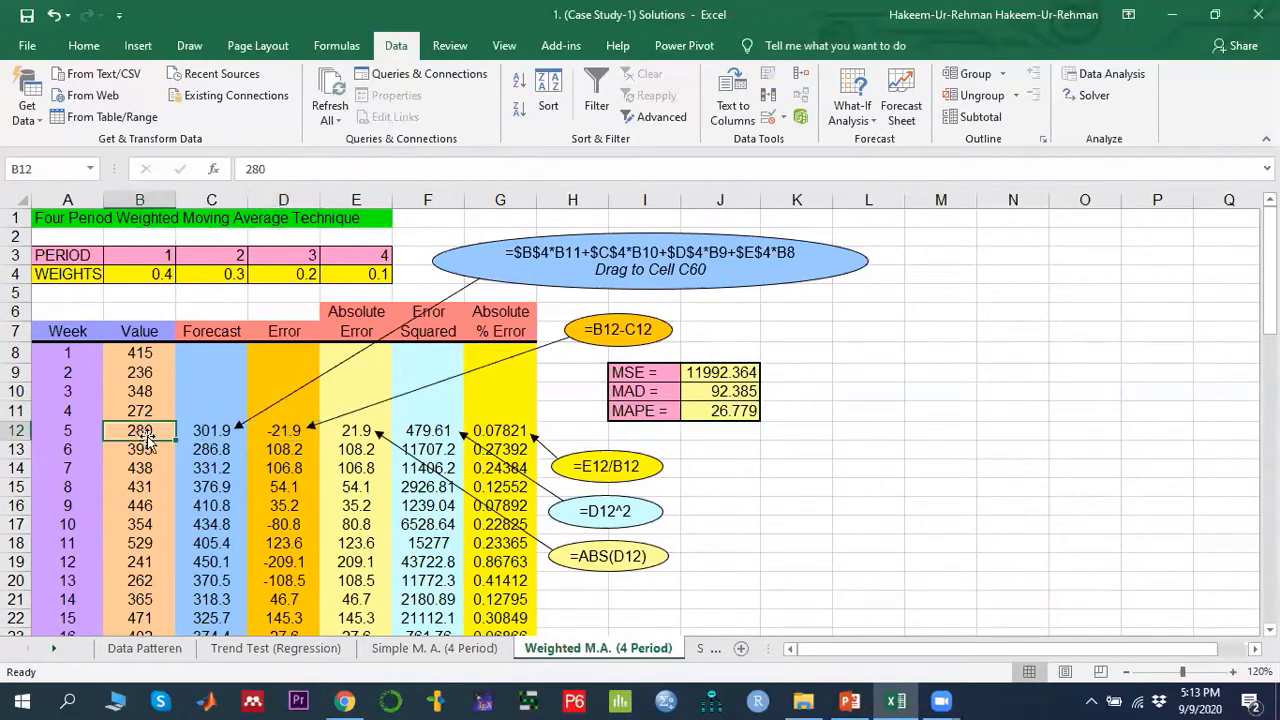
click(214, 430)
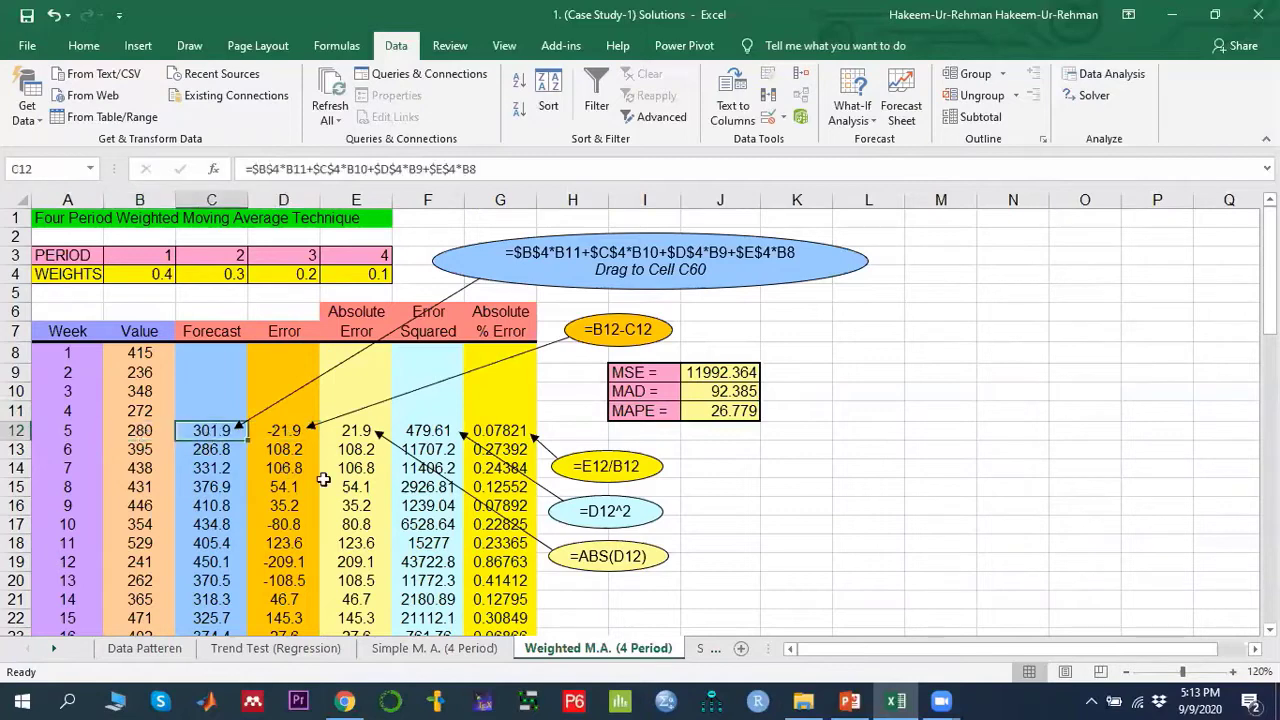
- Display the week 5 error, absolute error, squared error and absolute percent error formulas of the weighted model
click(285, 437)
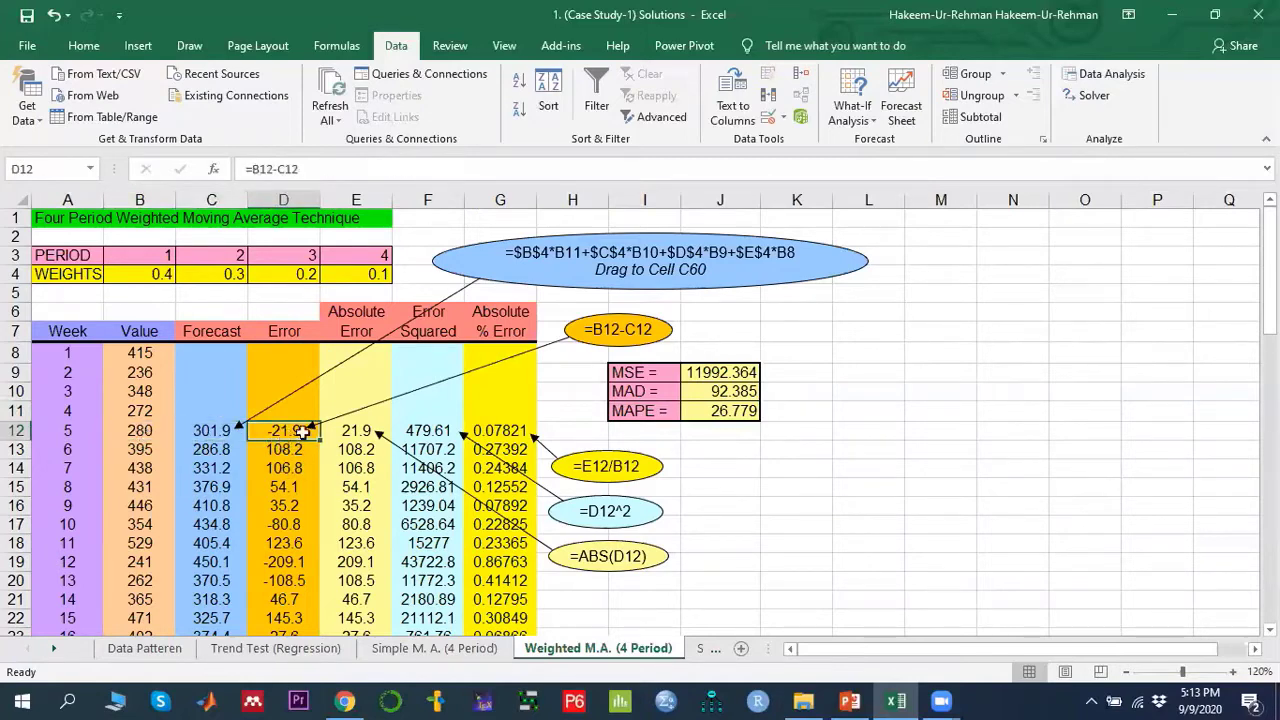
click(357, 437)
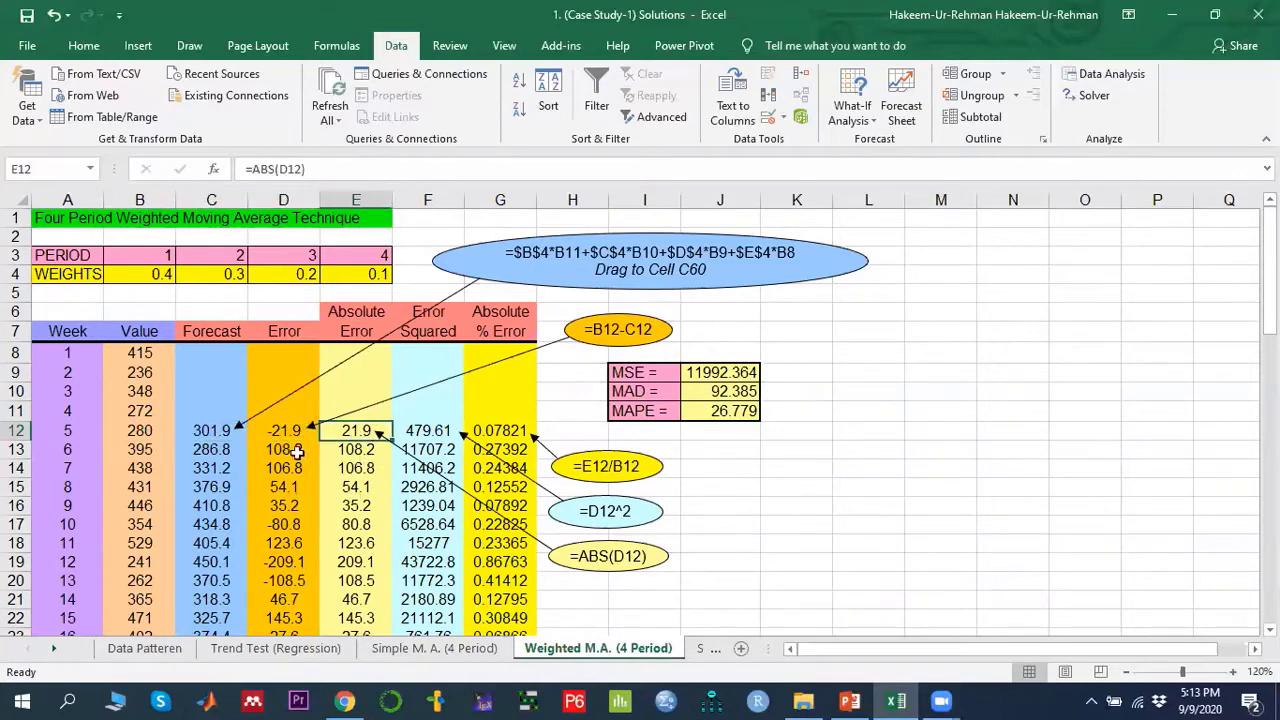
double_click(355, 430)
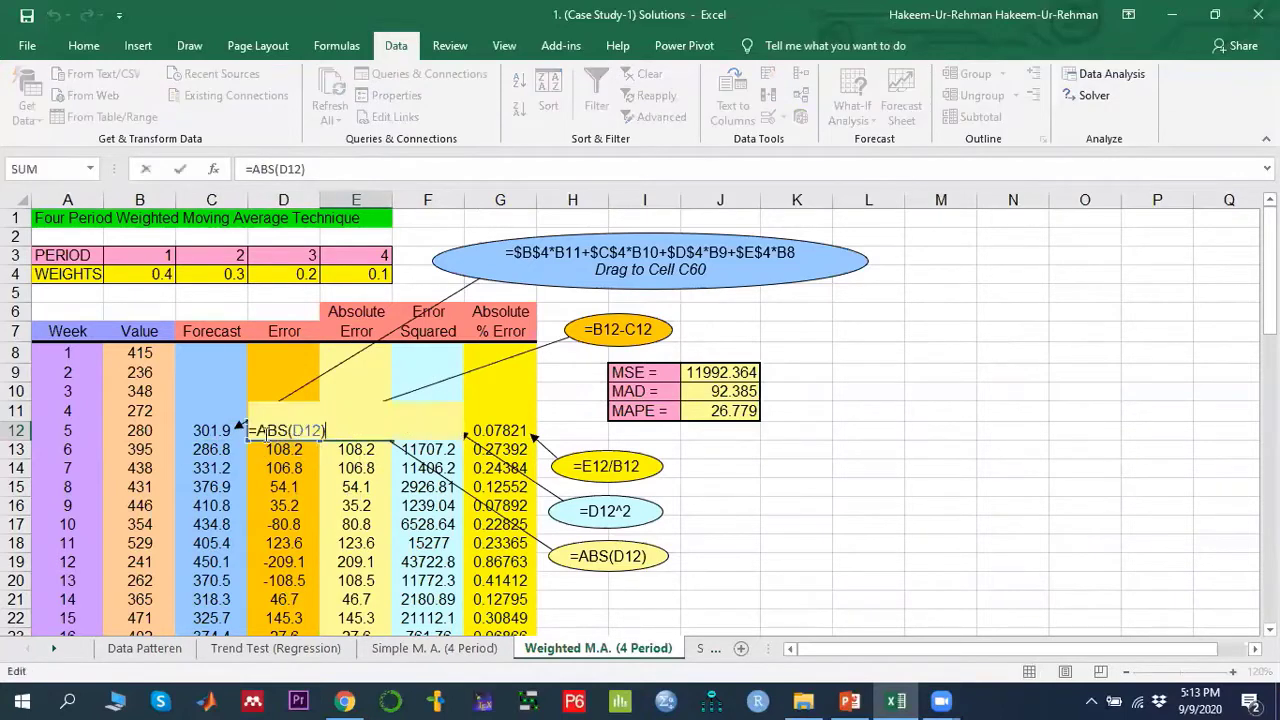
key(Escape)
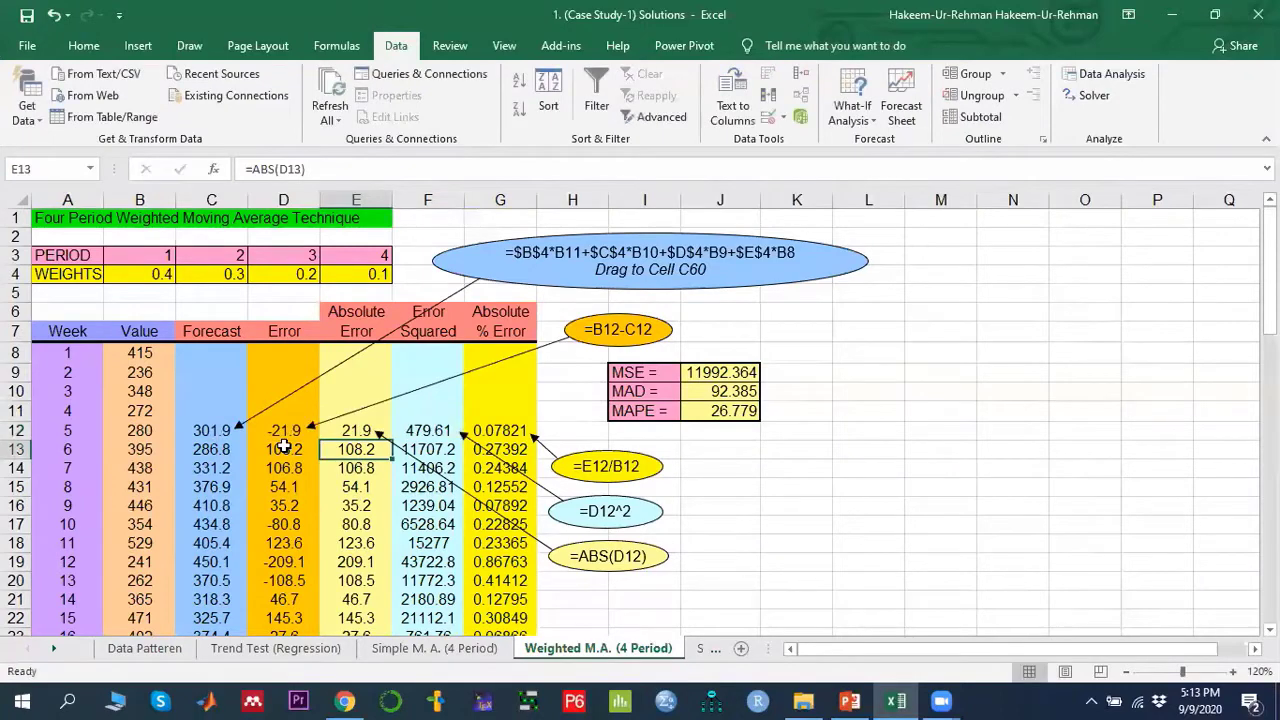
click(427, 429)
double_click(427, 429)
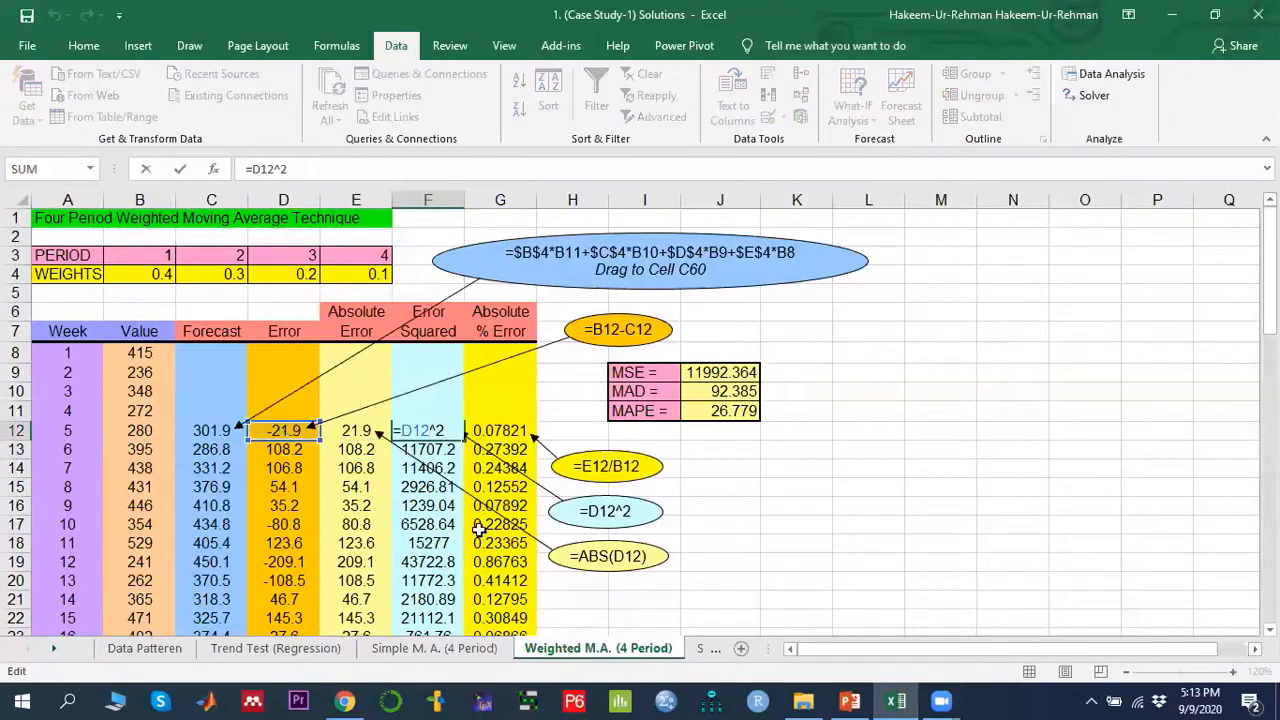
key(Escape)
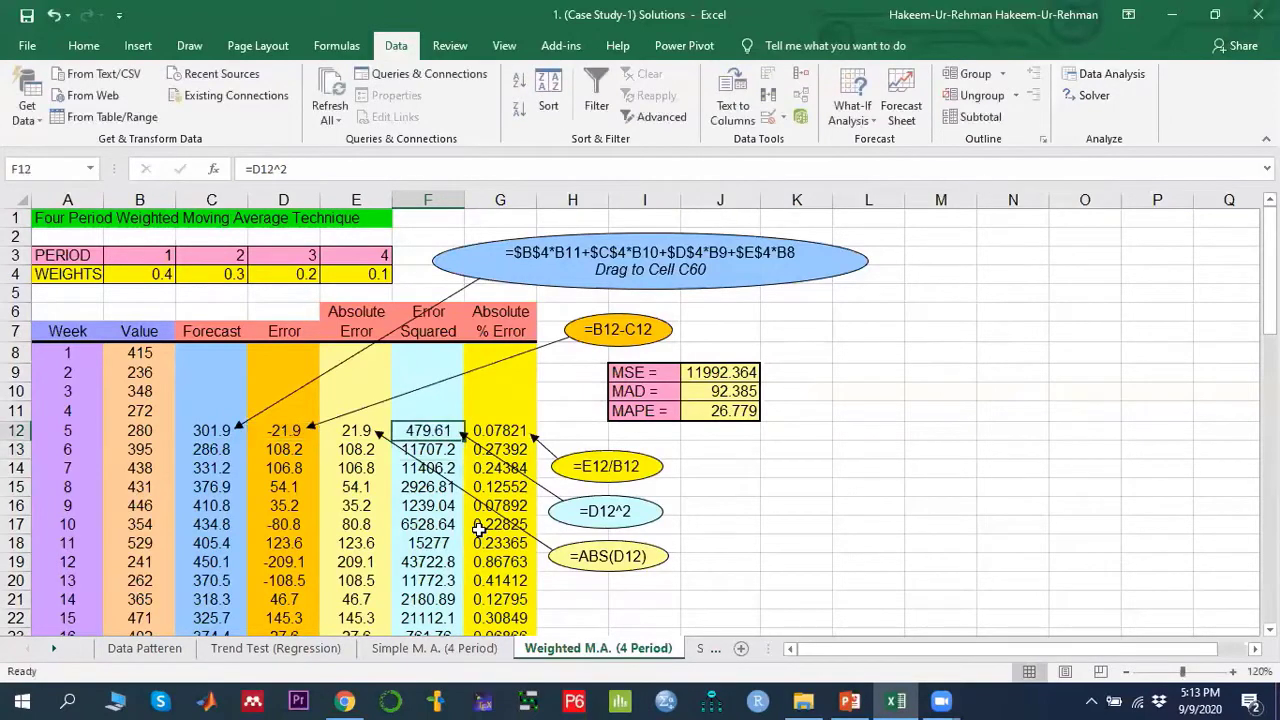
key(Right)
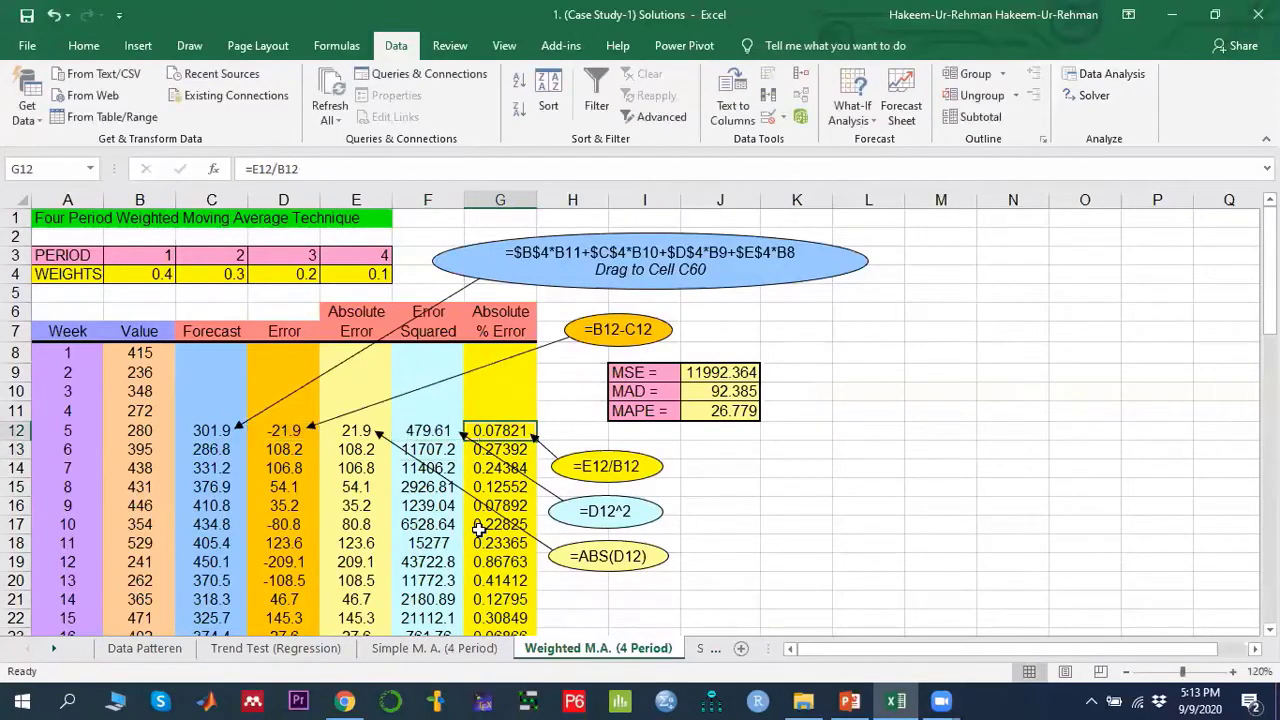
double_click(508, 431)
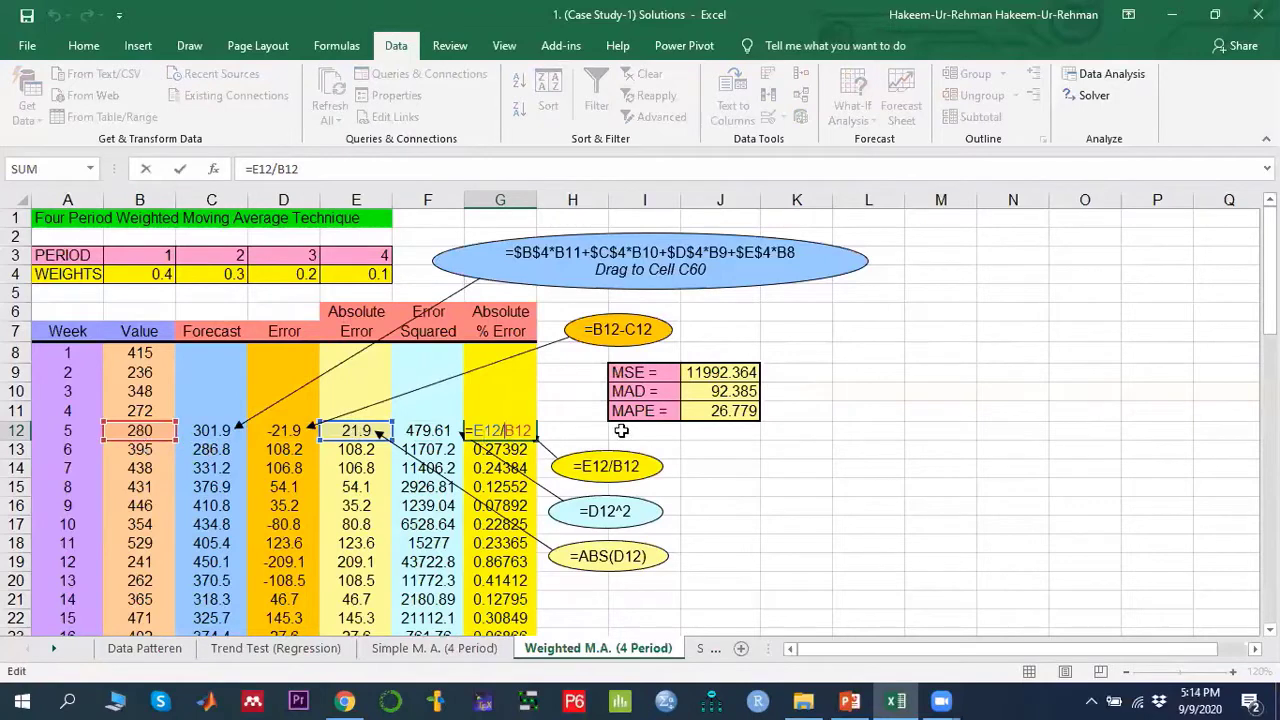
key(Escape)
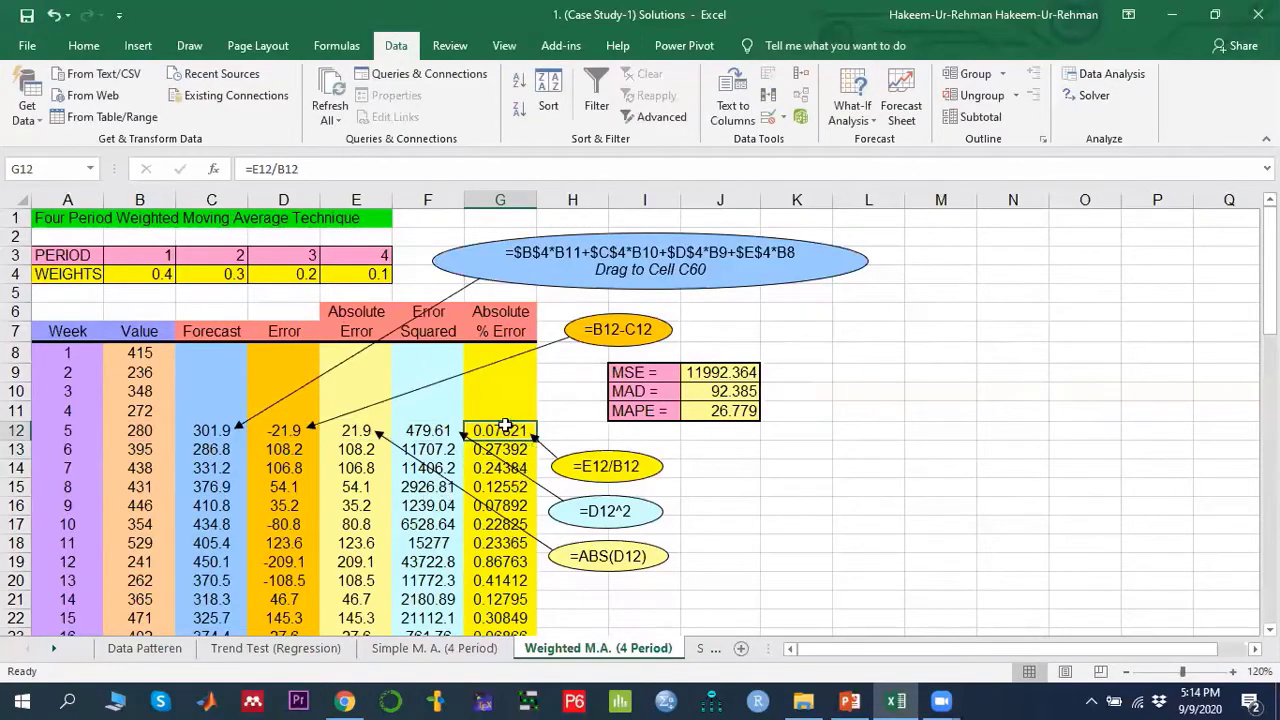
drag(362, 431, 511, 428)
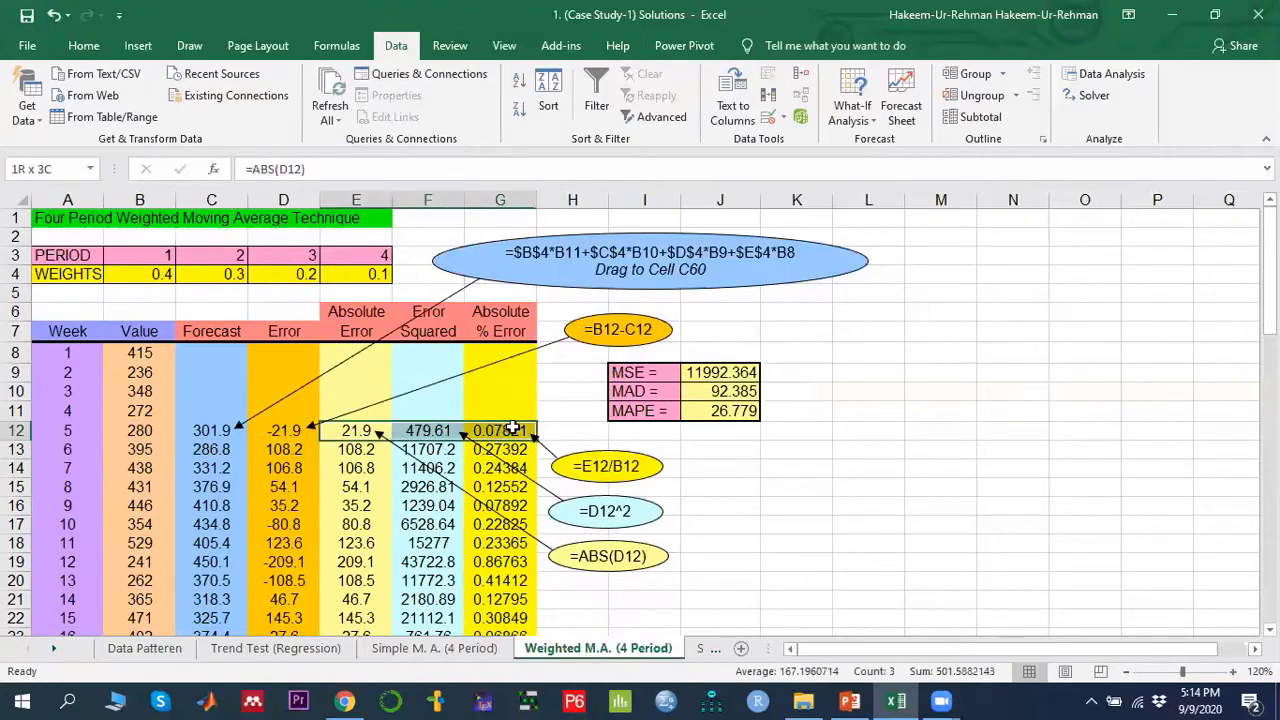
- Display the weighted model's MSE formula and trace the squared-error range it averages
drag(645, 374, 648, 412)
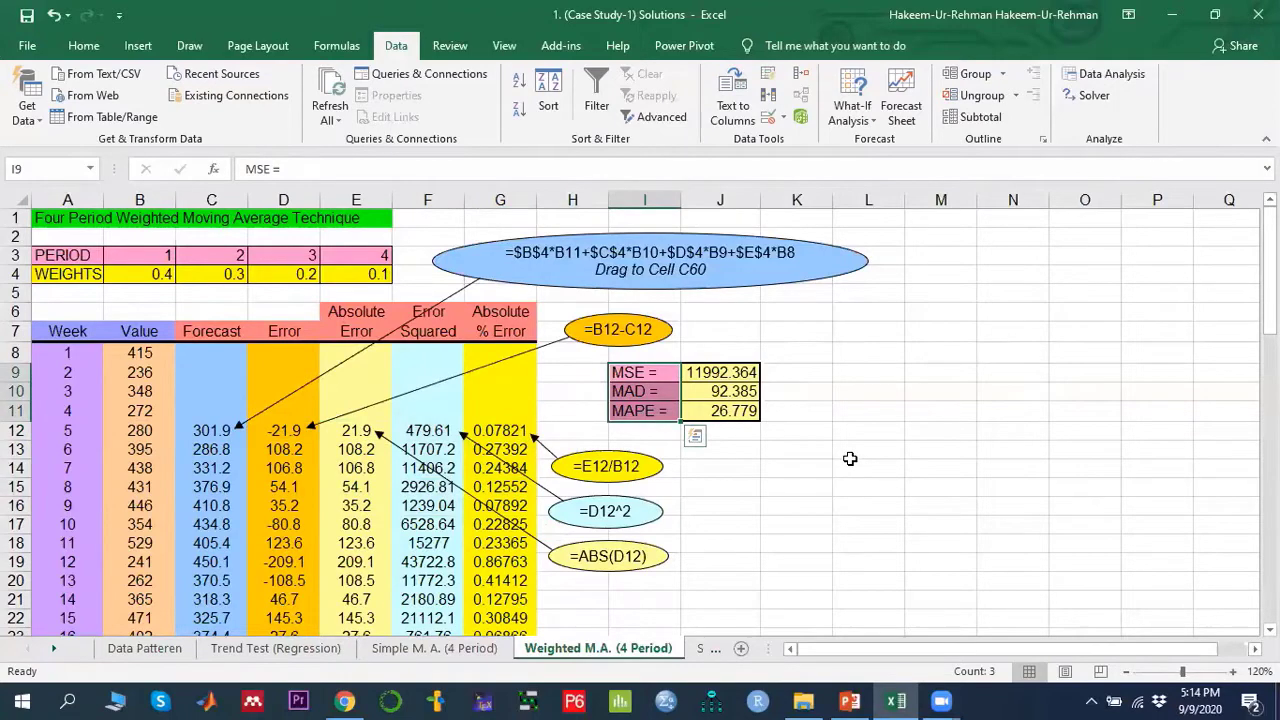
click(692, 378)
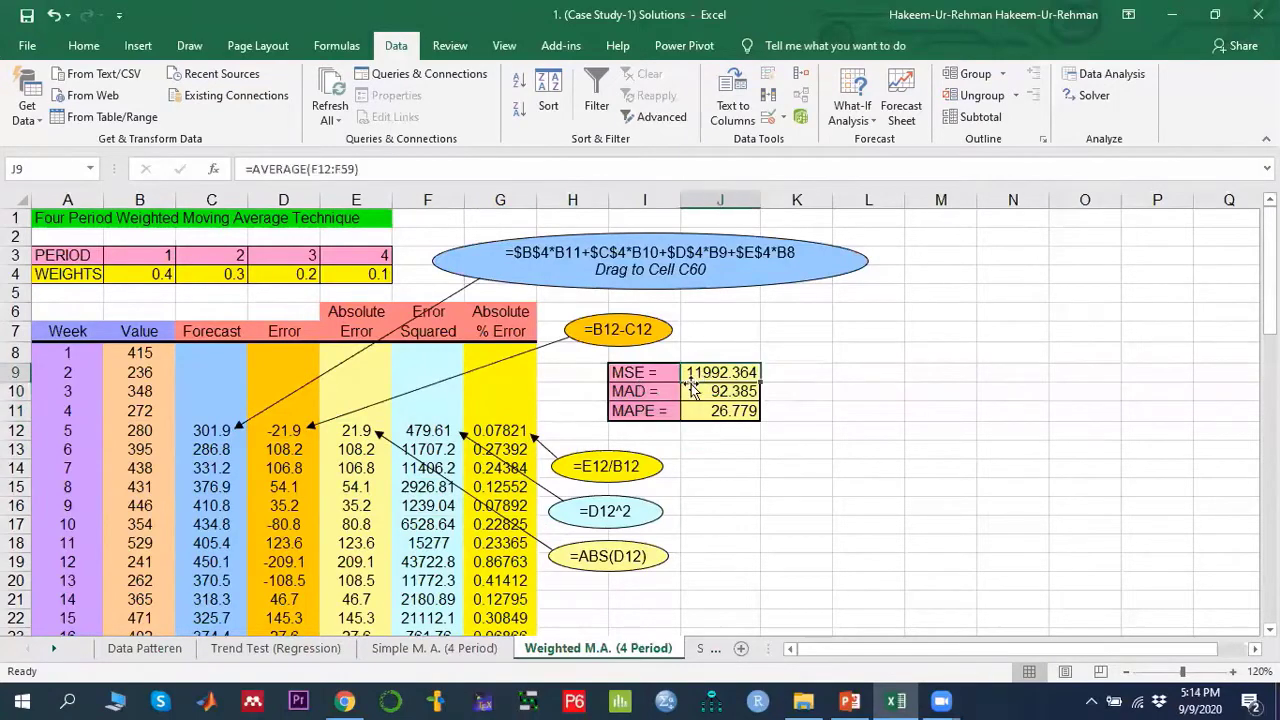
double_click(734, 372)
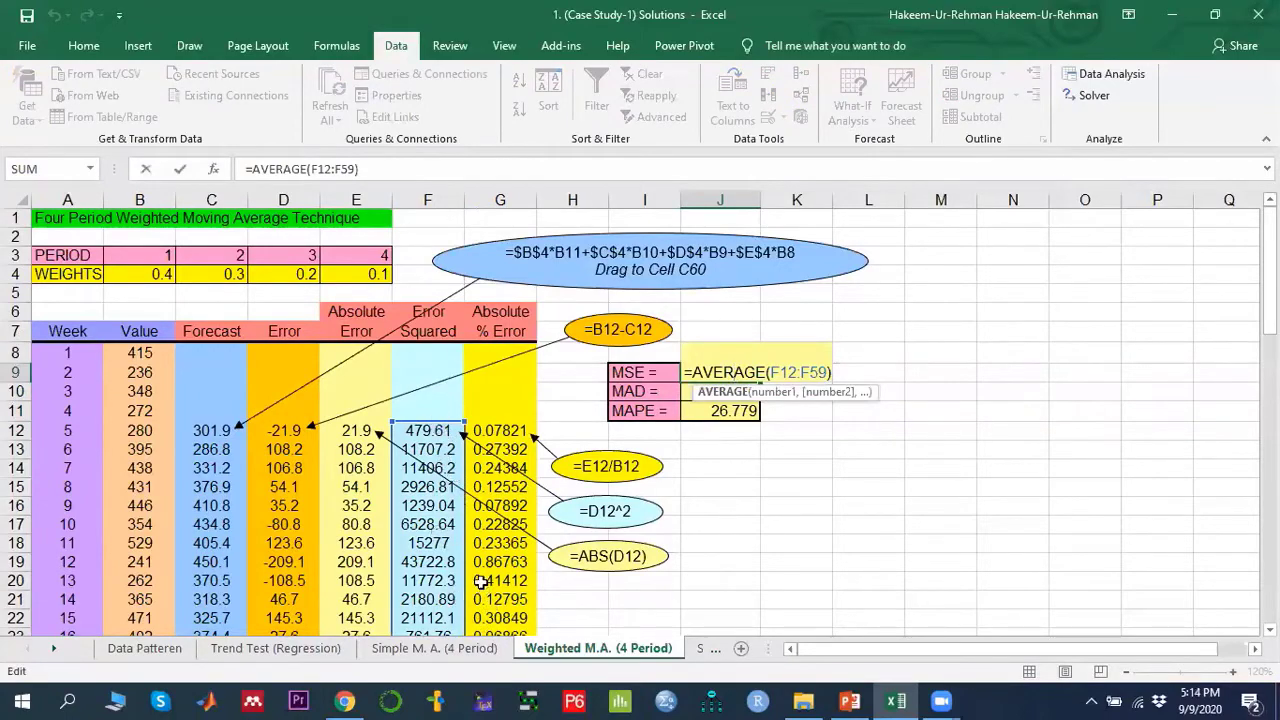
scroll(481, 582, down, 7)
scroll(460, 565, down, 7)
scroll(443, 510, up, 14)
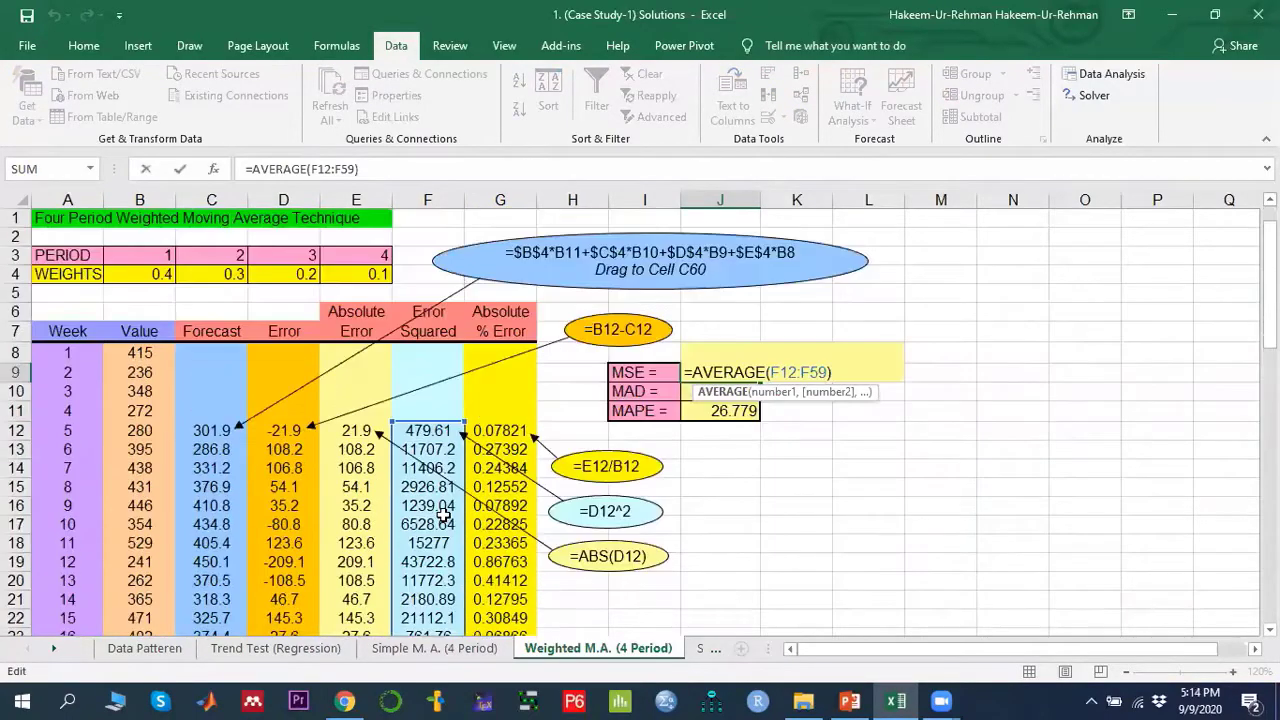
key(Return)
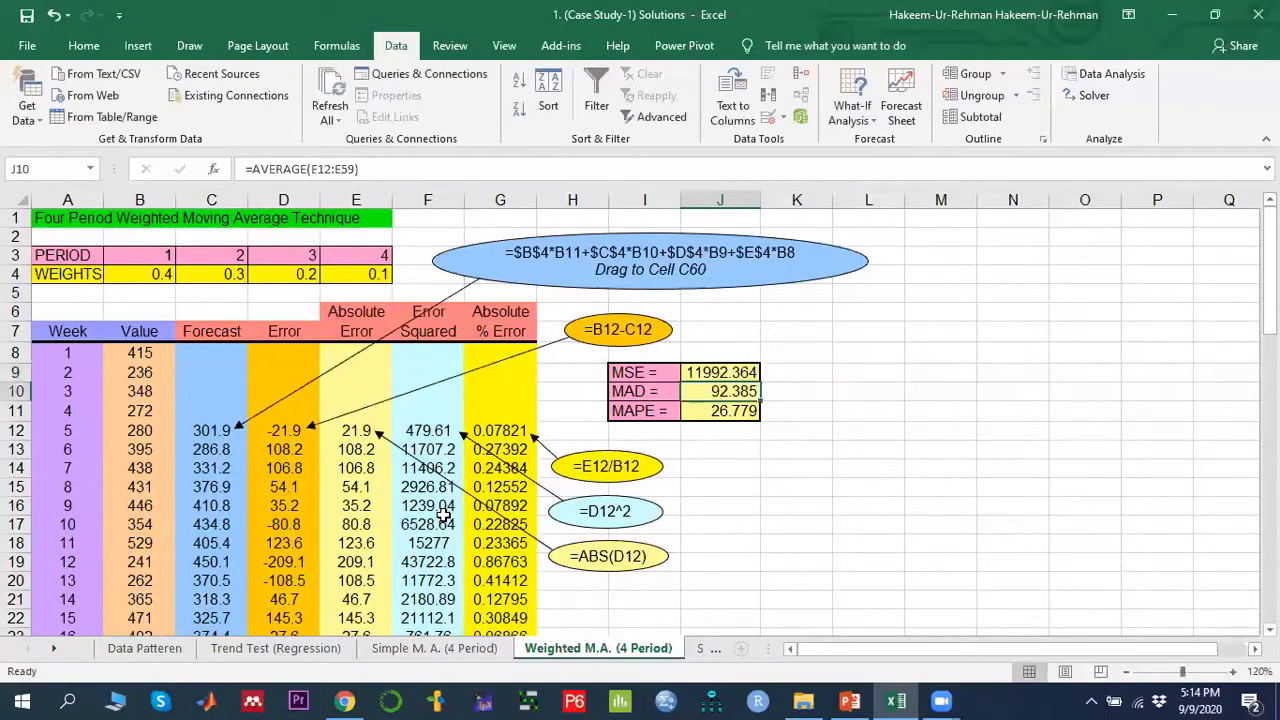
- Display the MAD and MAPE formulas and trace the absolute-error and absolute percent error ranges they average
double_click(733, 392)
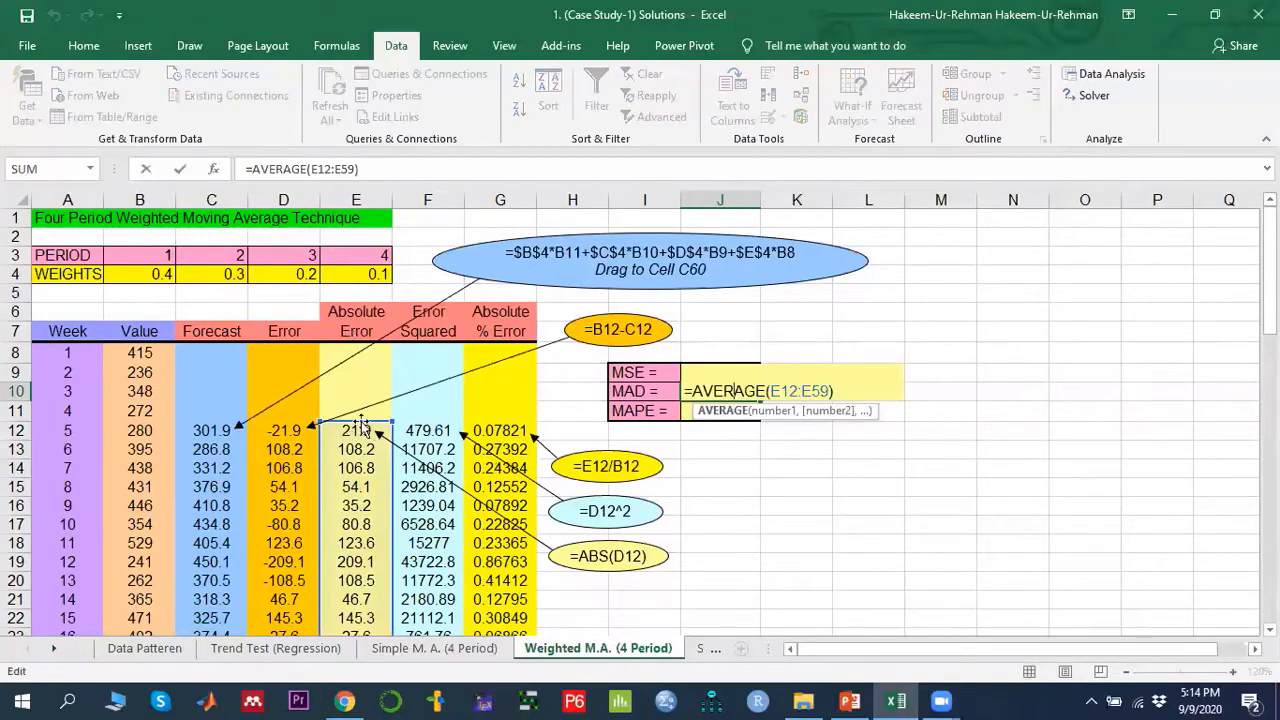
scroll(363, 480, down, 13)
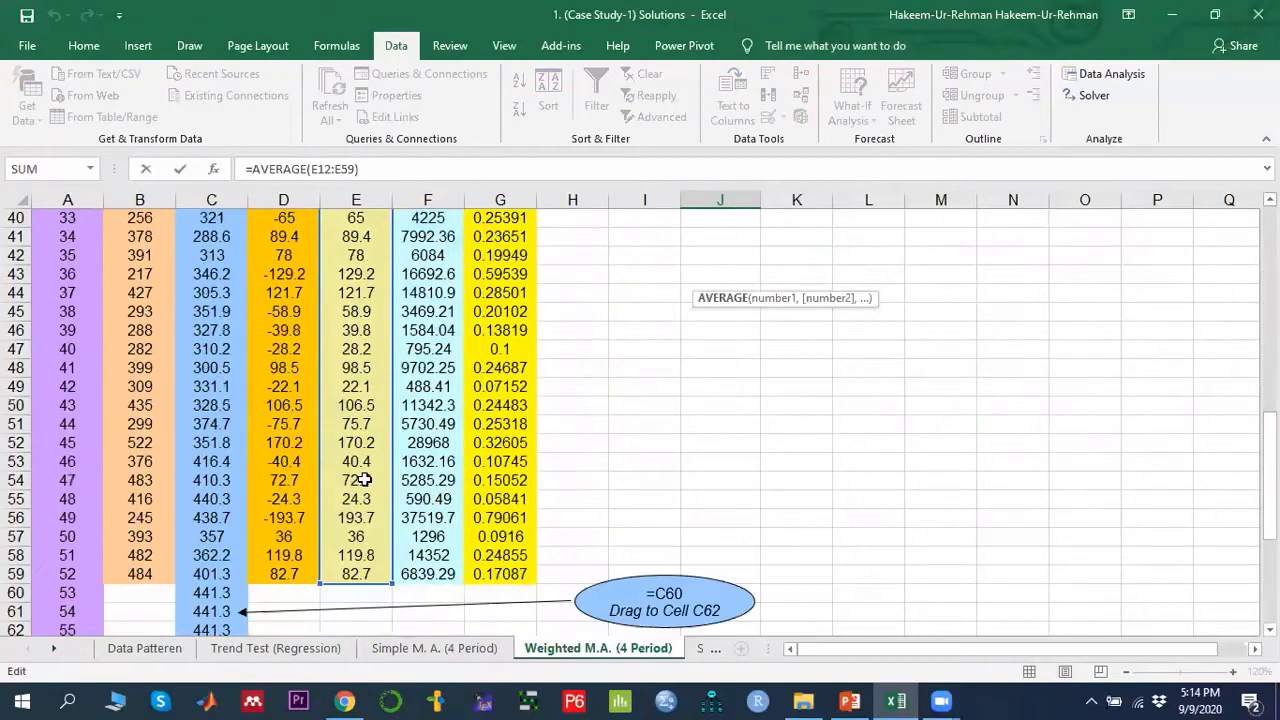
scroll(363, 480, down, 1)
scroll(363, 480, up, 14)
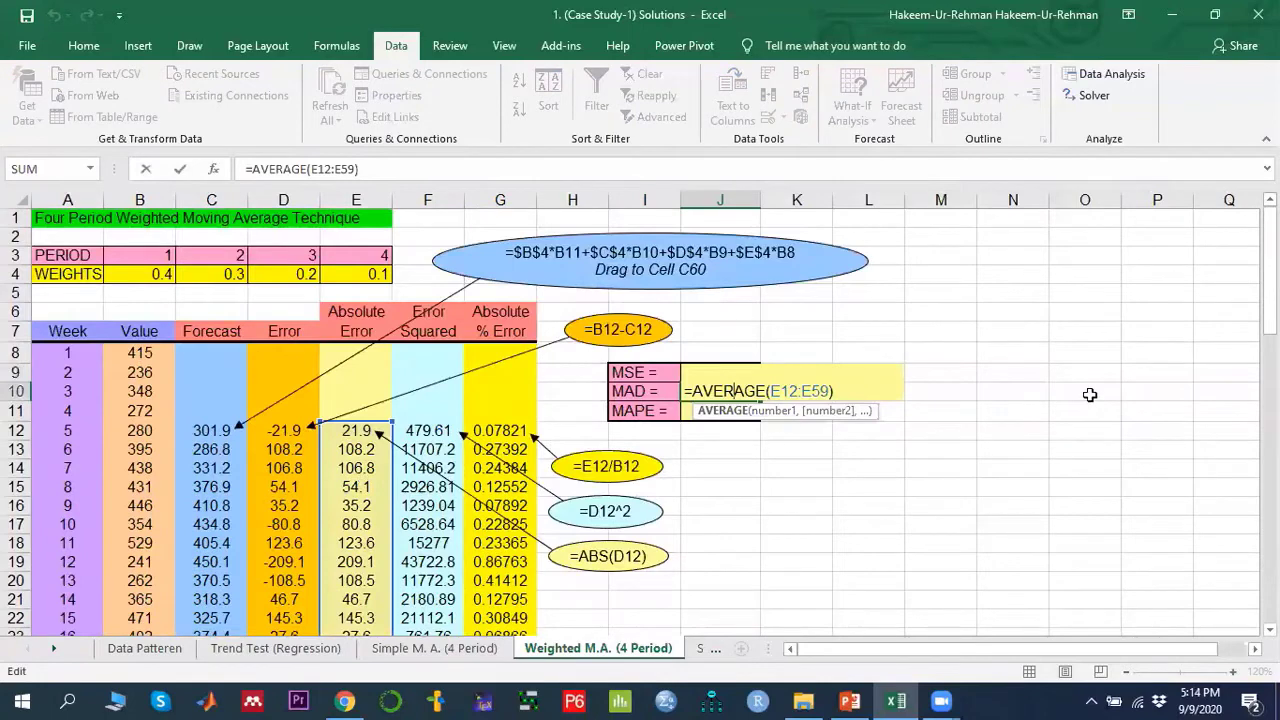
key(Return)
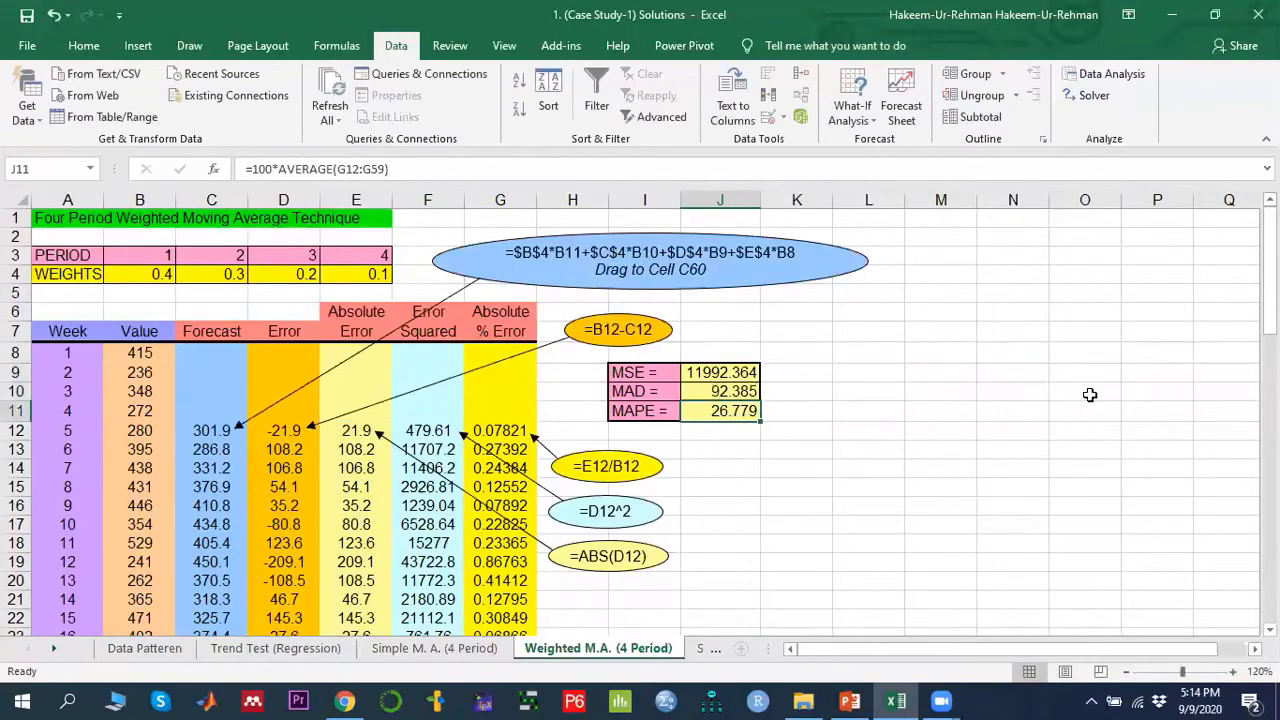
double_click(734, 411)
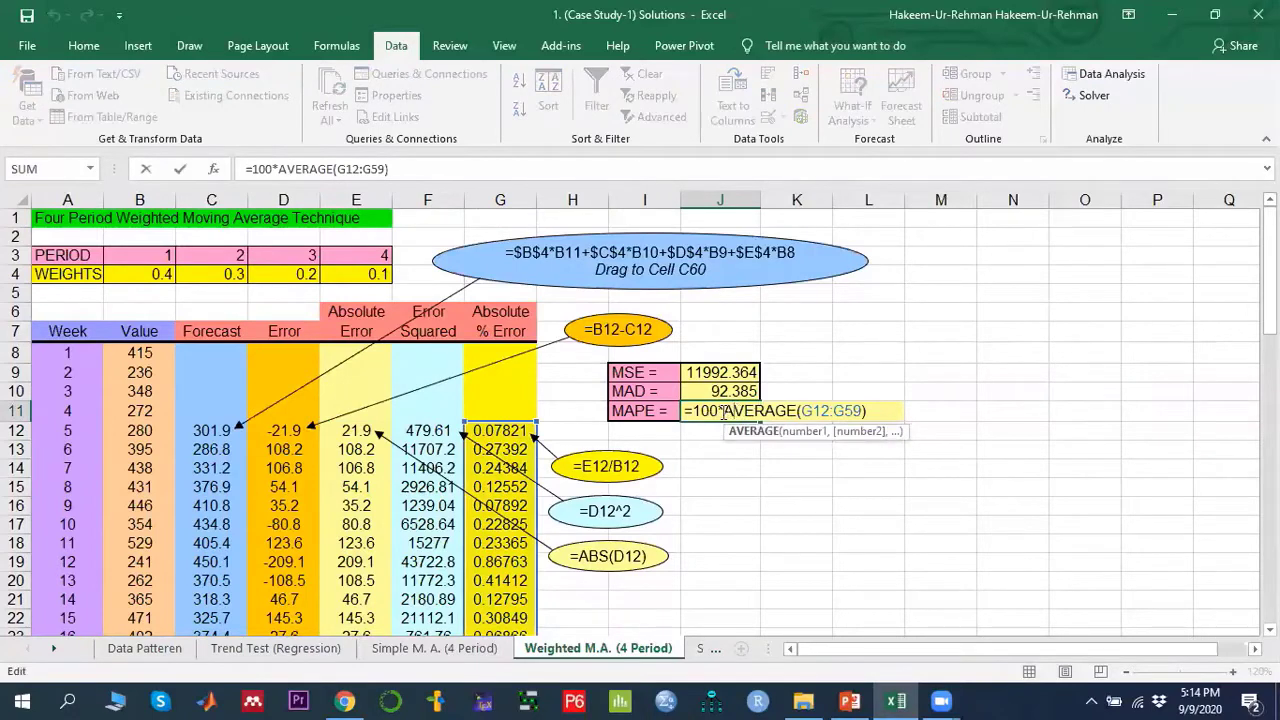
scroll(505, 455, down, 10)
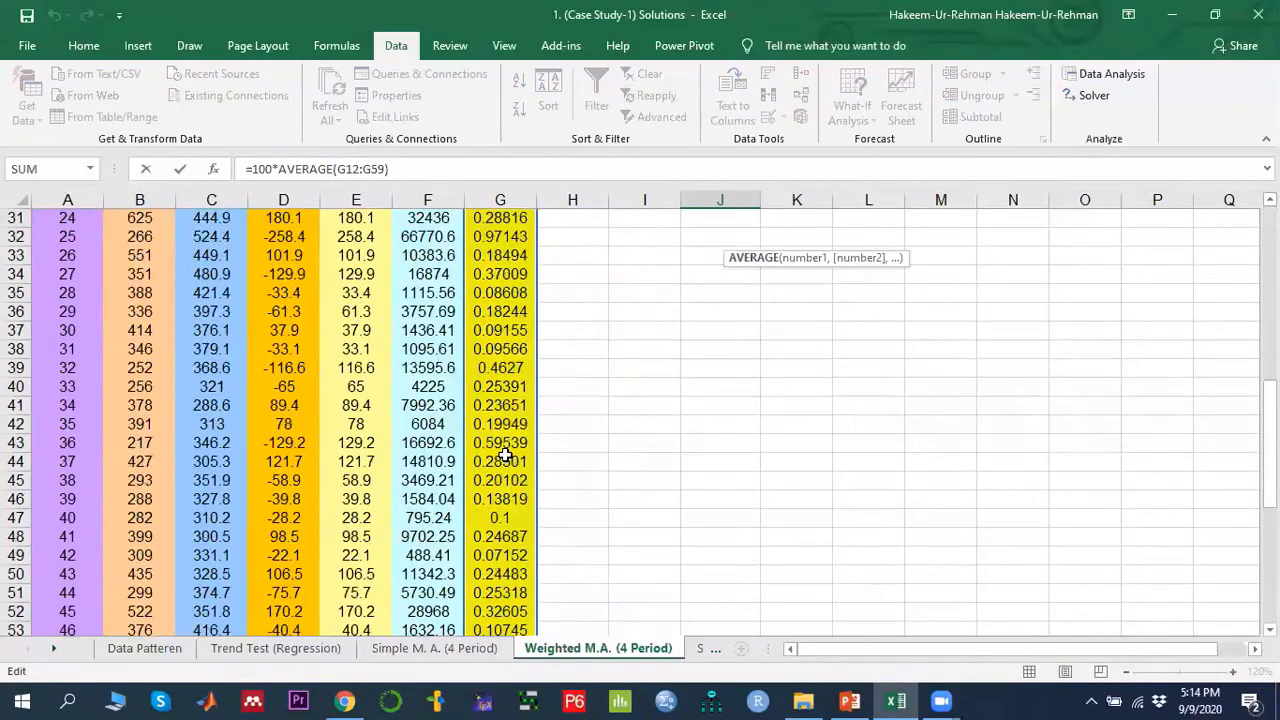
scroll(505, 455, down, 5)
scroll(505, 455, up, 14)
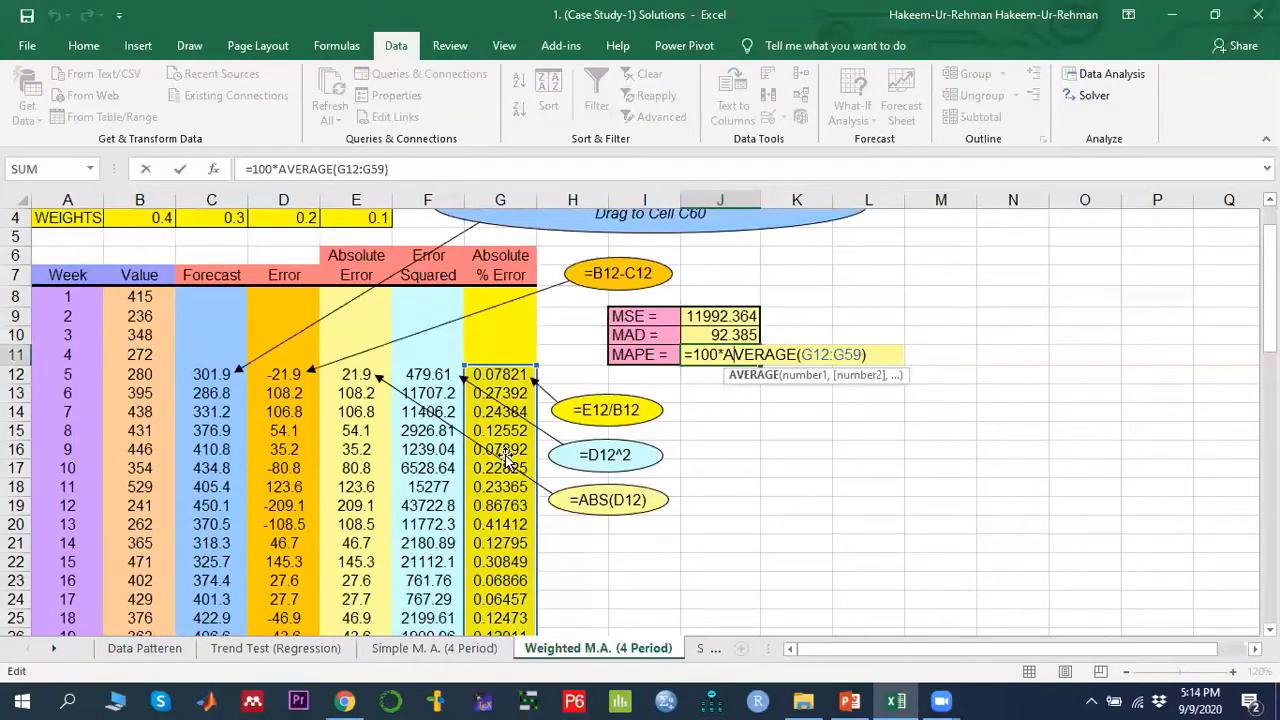
key(Return)
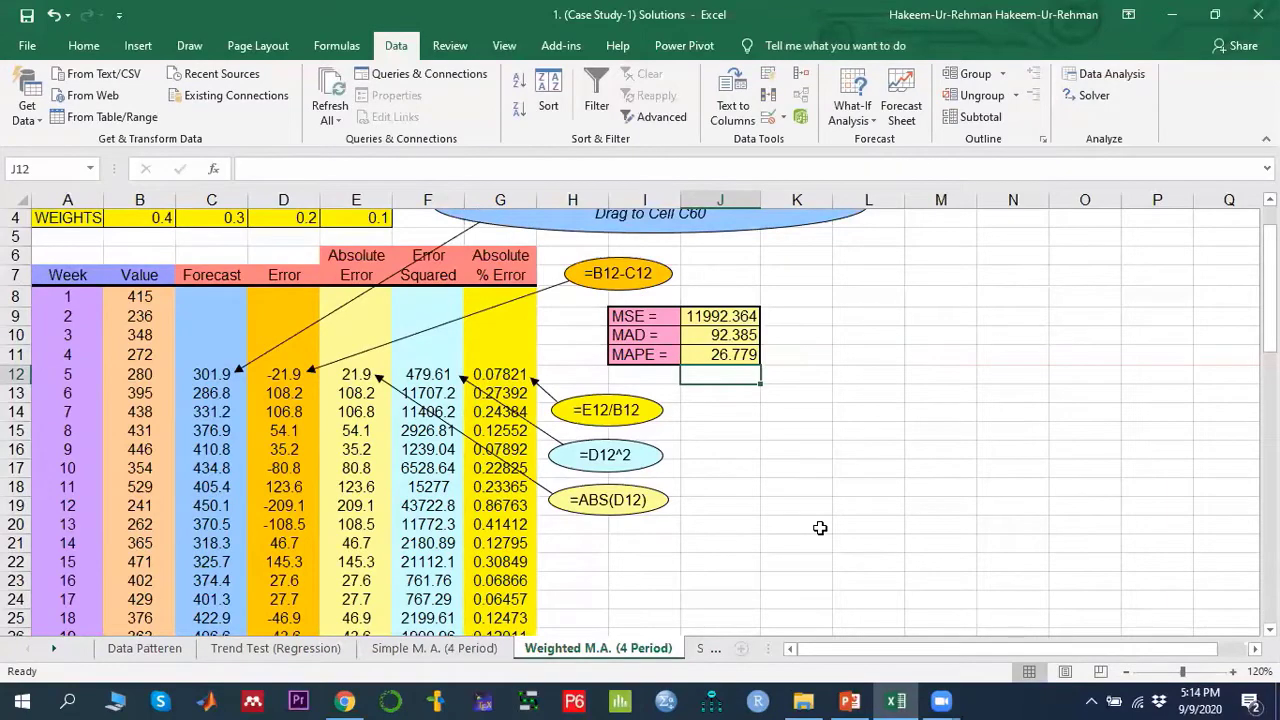
- Compare the MSE, MAD and MAPE of the Simple M.A. (4 Period) and Weighted M.A. (4 Period) sheets
key(Up)
key(Up)
key(Up)
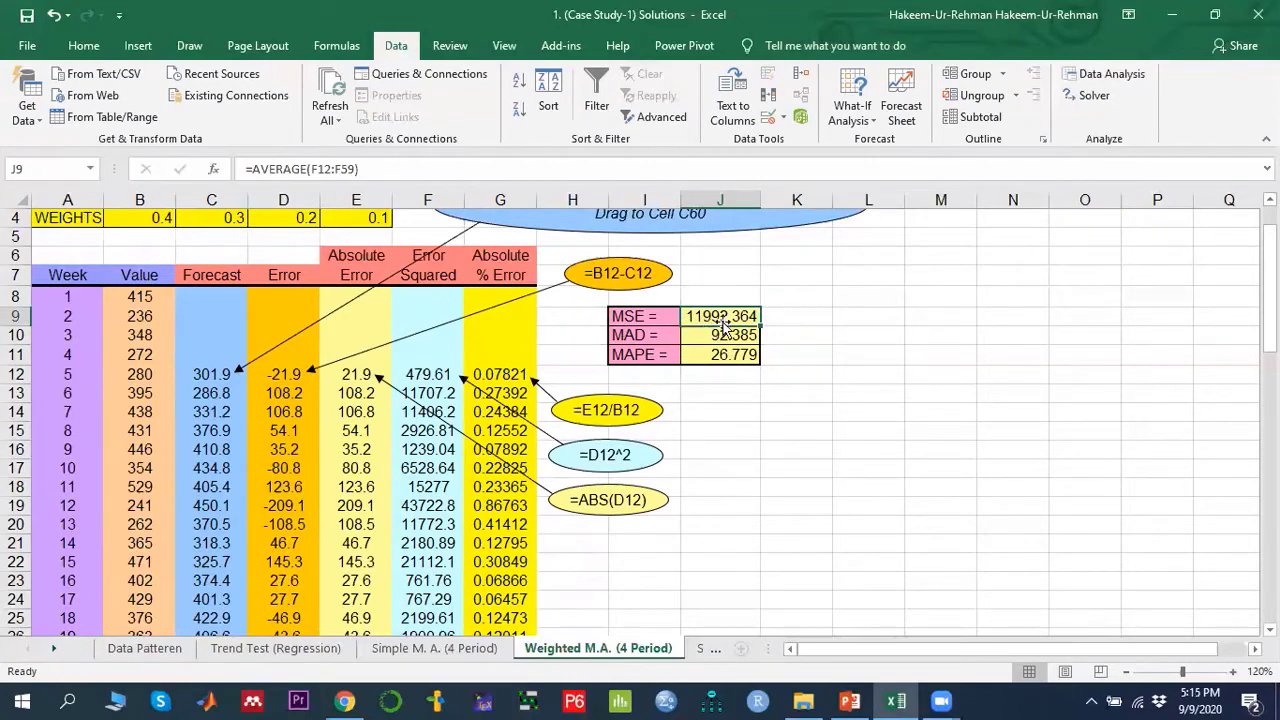
click(448, 658)
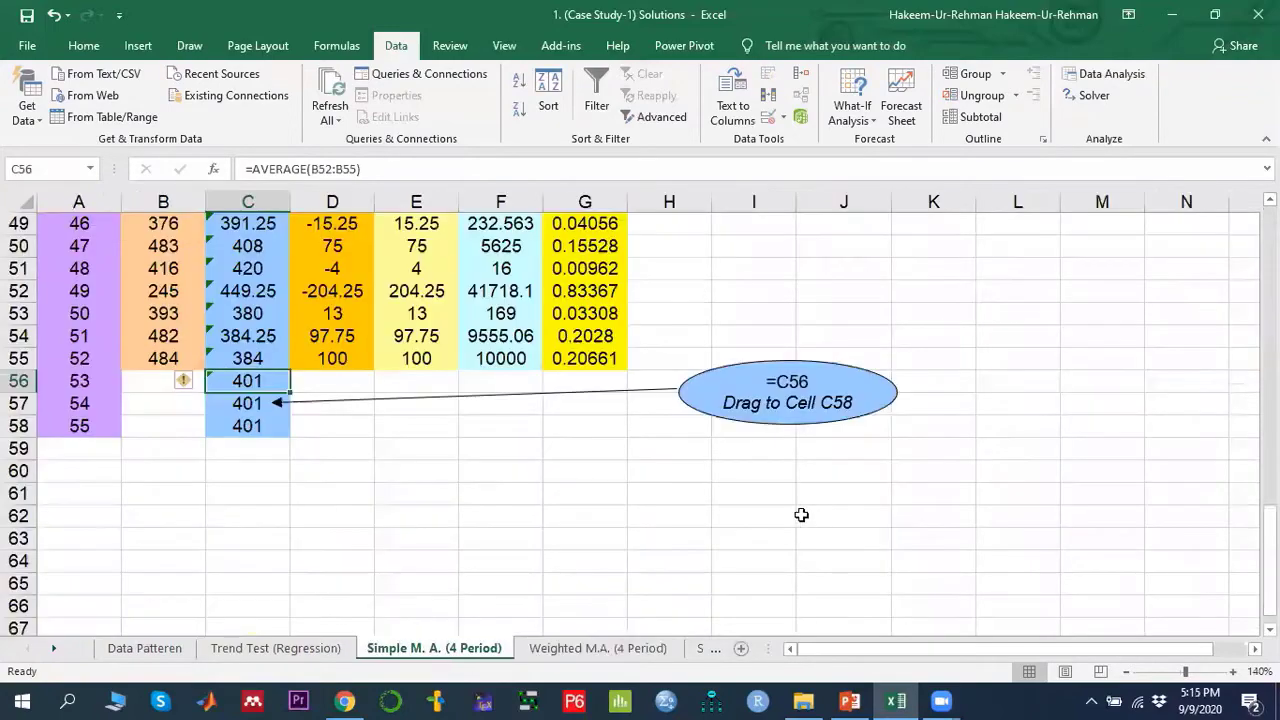
scroll(801, 515, up, 16)
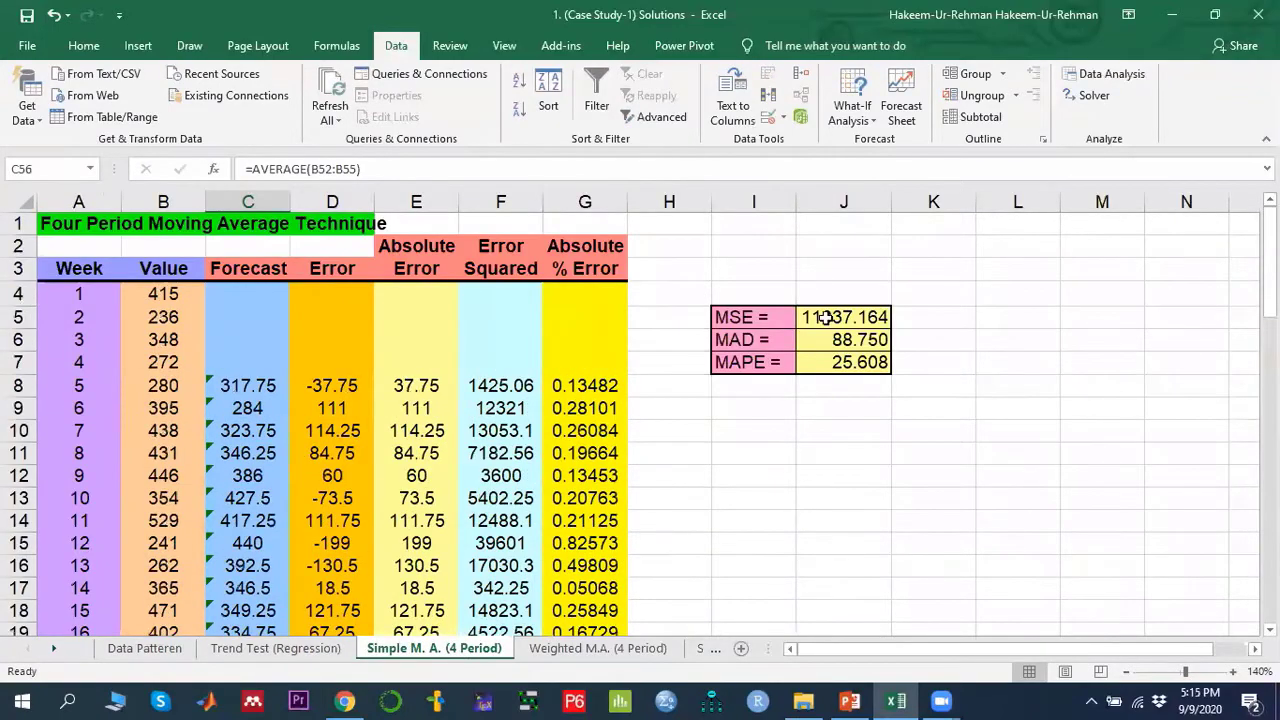
click(826, 318)
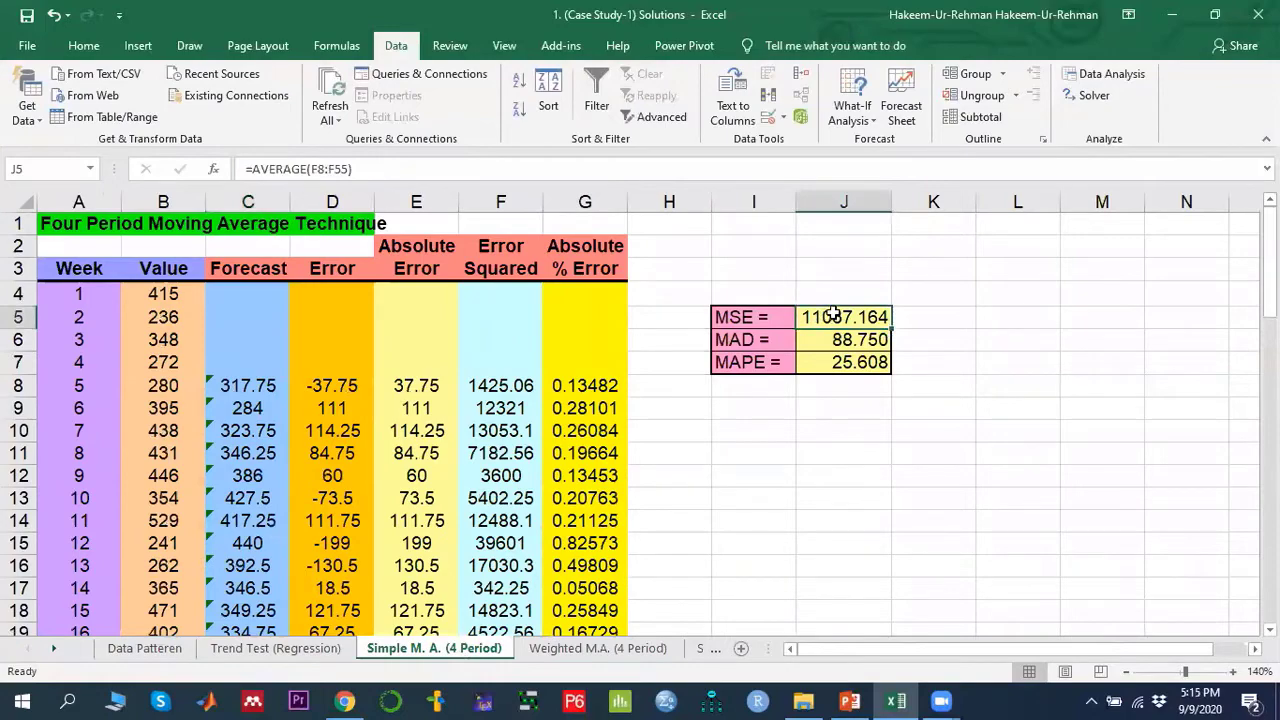
click(606, 650)
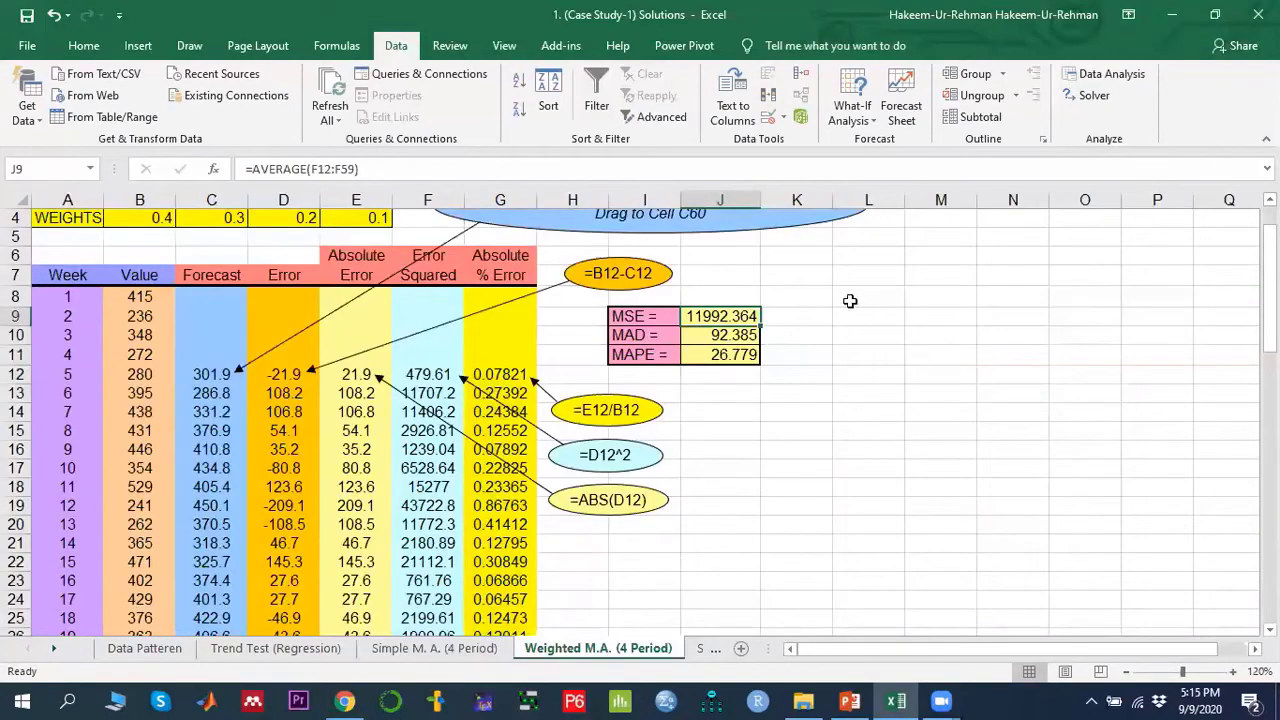
click(452, 650)
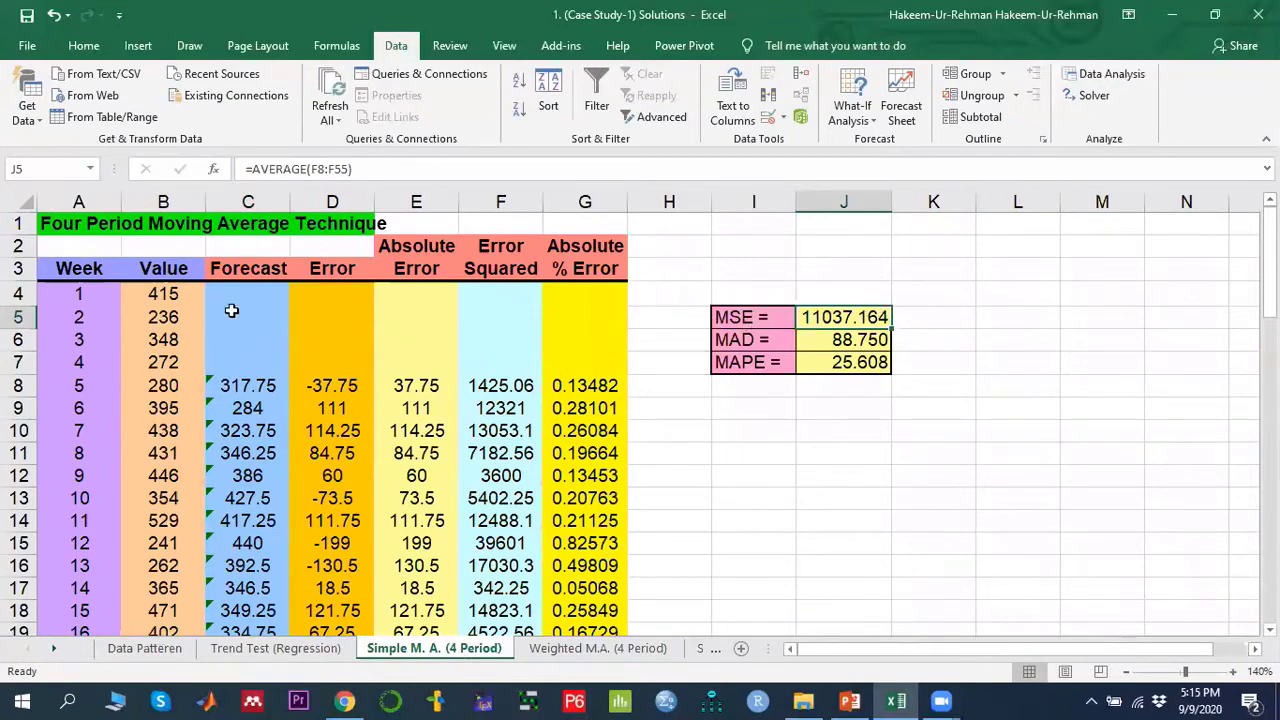
click(598, 648)
- Highlight the four weights of the weighted model, then open the Simple E.S. exponential smoothing sheet
scroll(314, 434, up, 1)
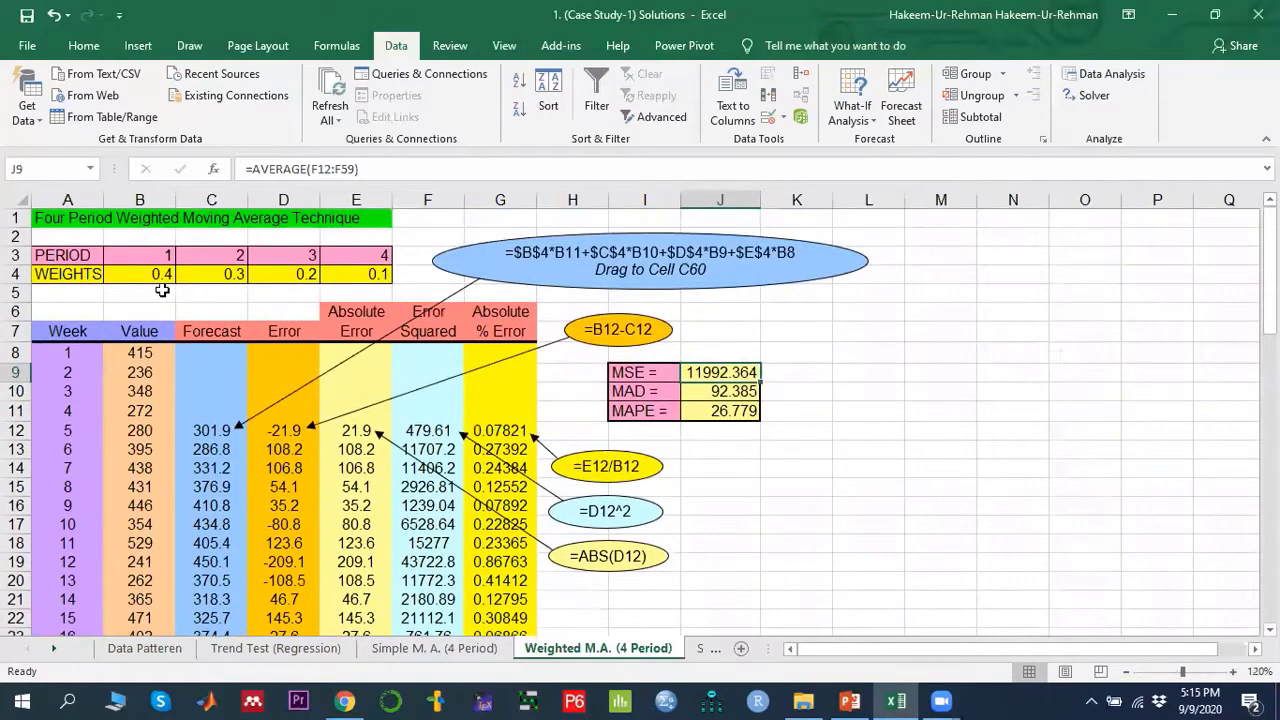
drag(162, 276, 373, 285)
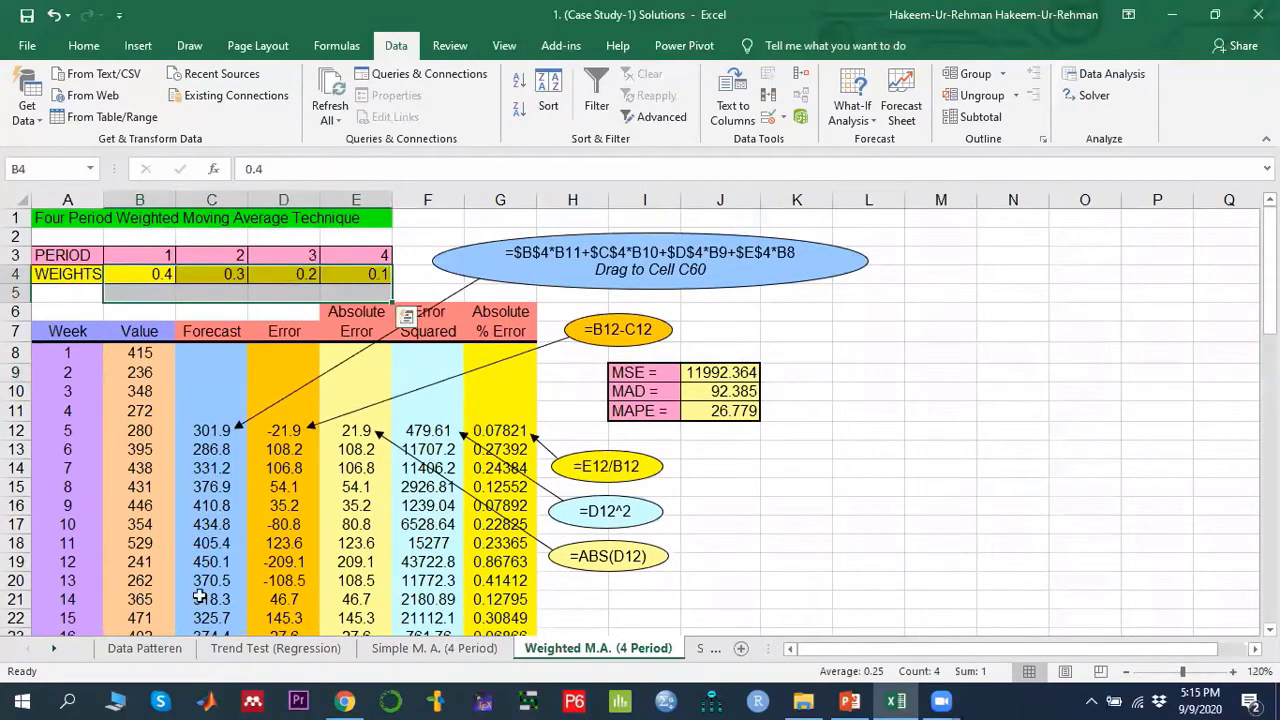
click(53, 652)
click(53, 652)
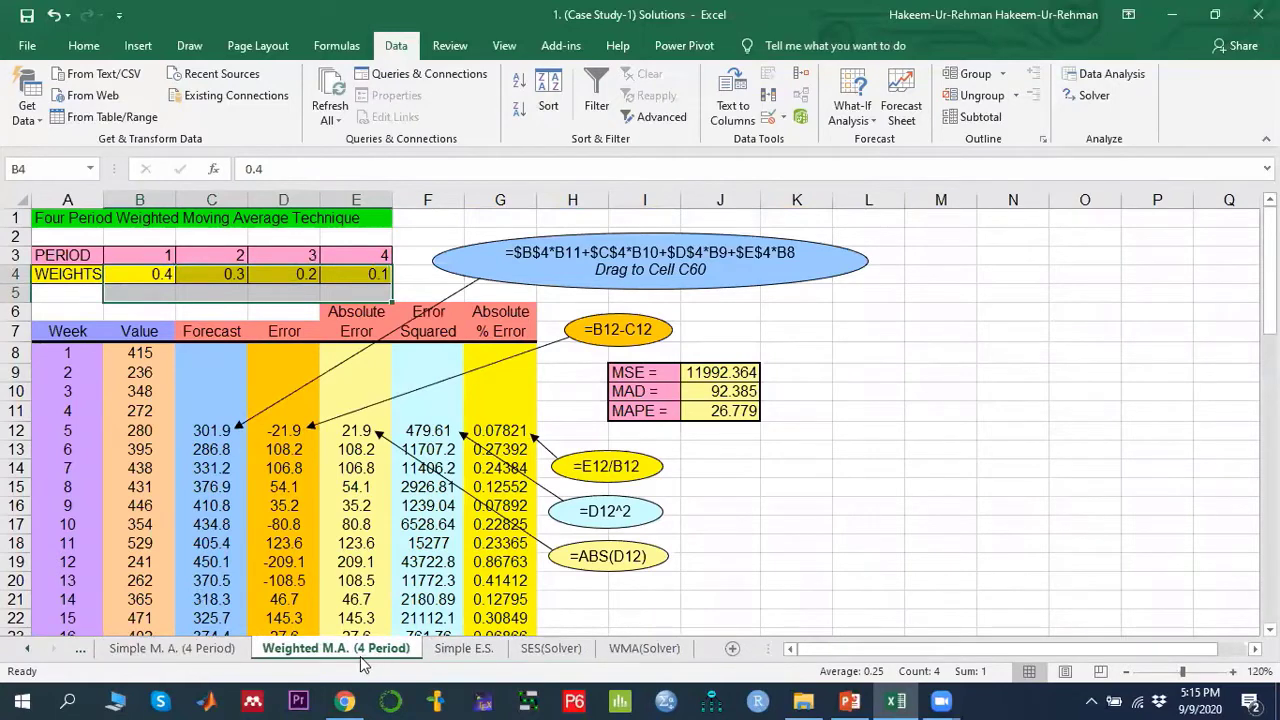
click(463, 650)
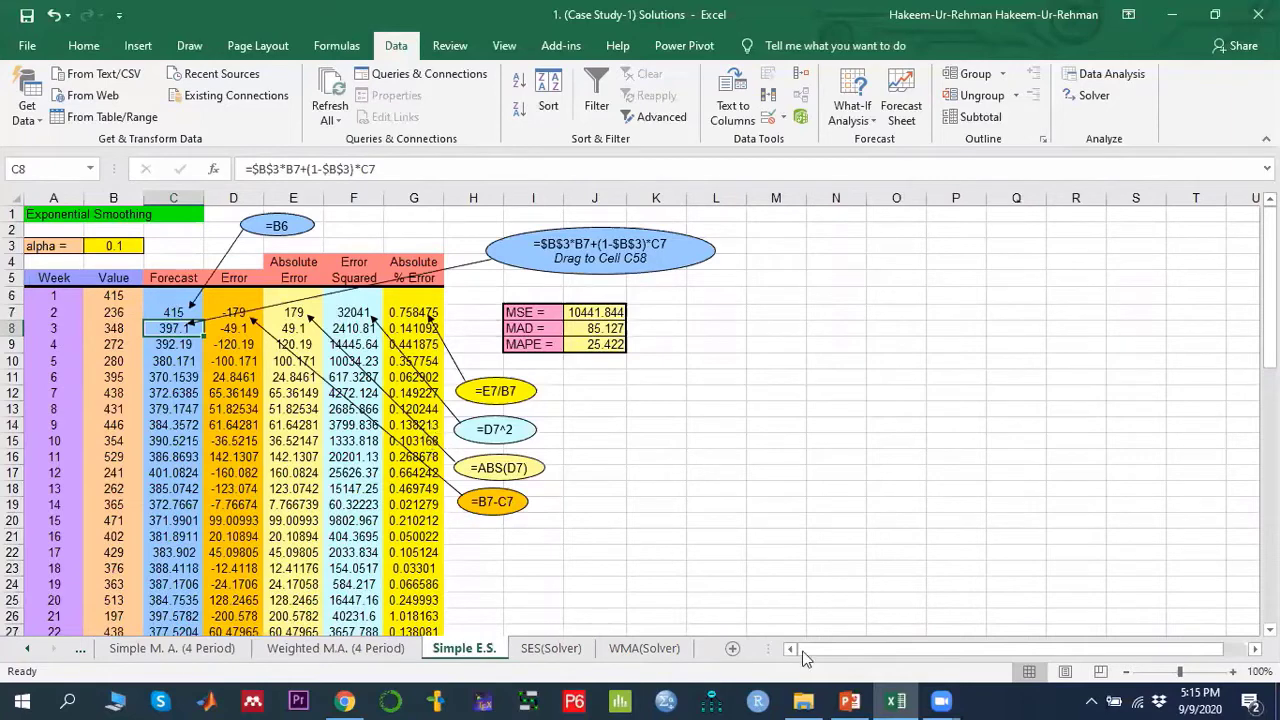
- Switch to PowerPoint and open slide 9 on time-series averaging techniques
click(853, 700)
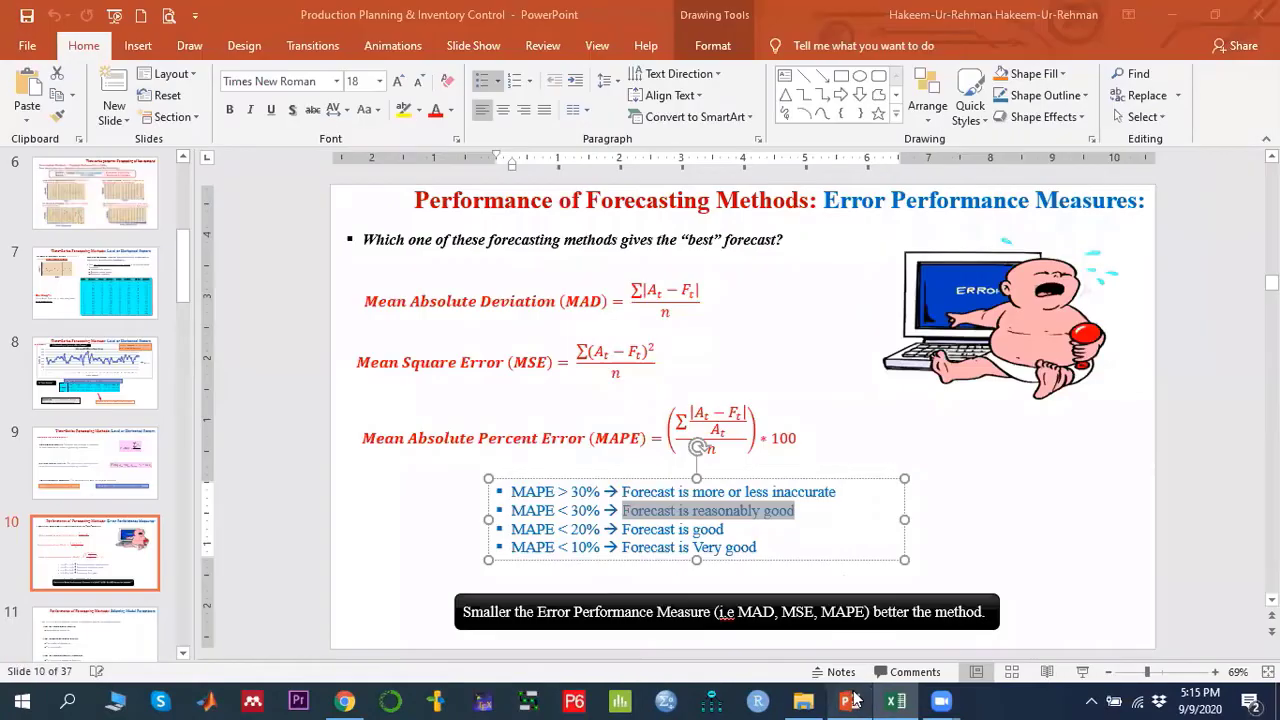
click(88, 463)
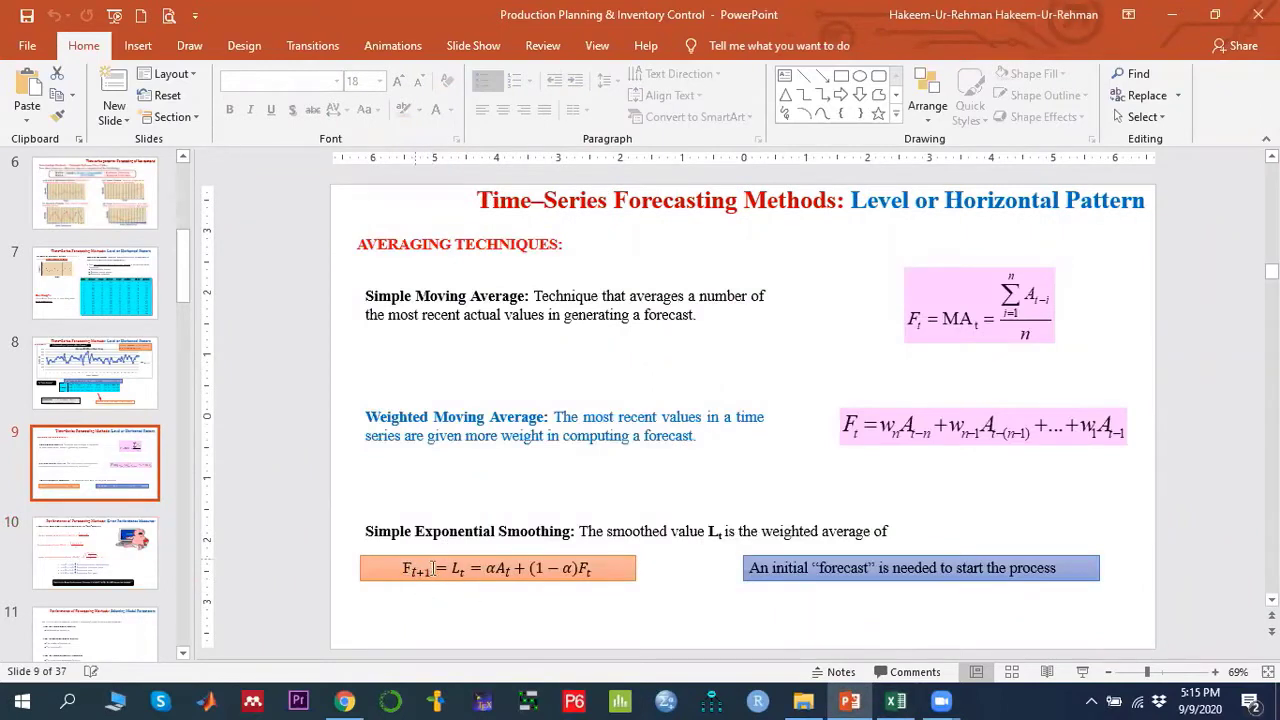
- Highlight the alpha and (1 − α) terms of the simple exponential smoothing equation on the slide
click(490, 569)
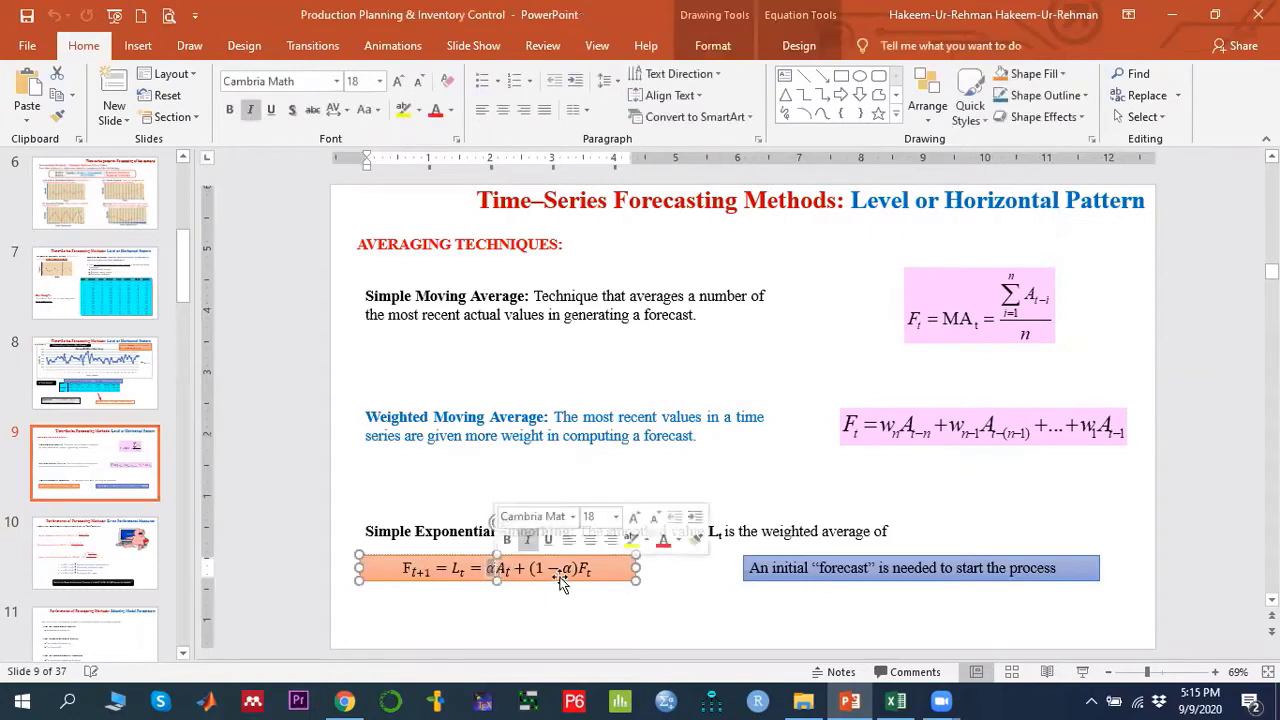
click(537, 568)
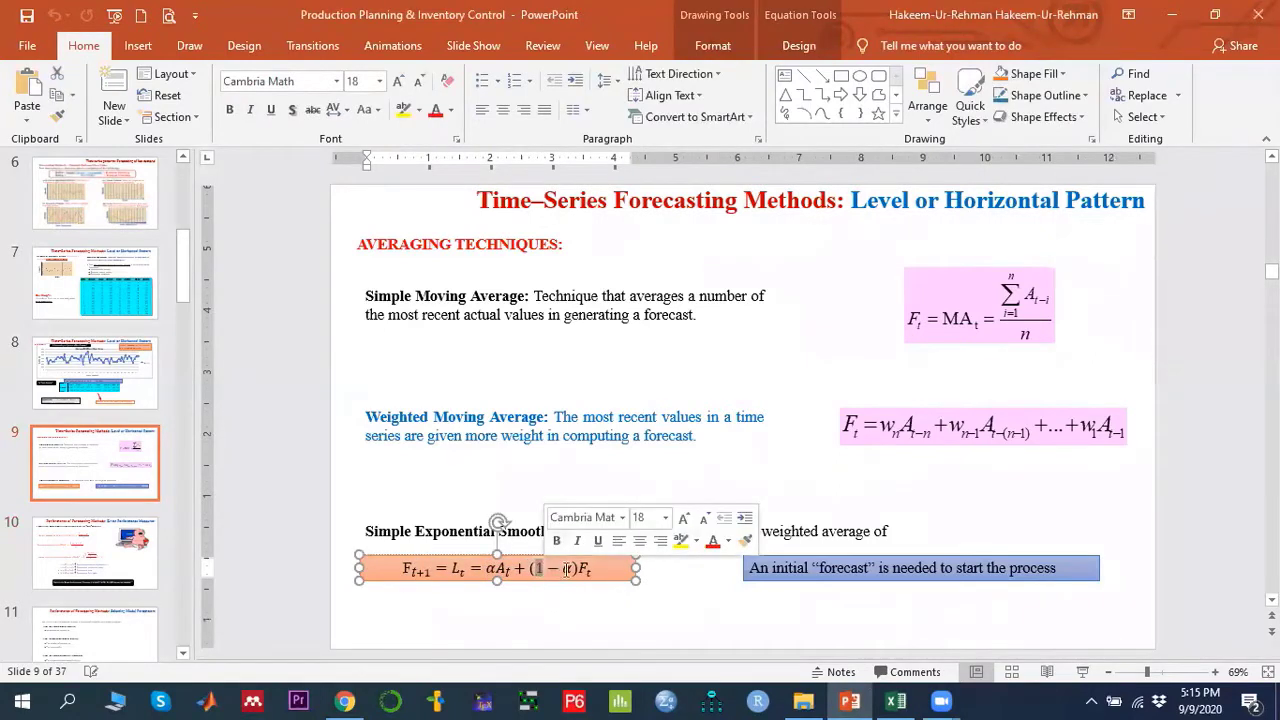
drag(580, 567, 591, 571)
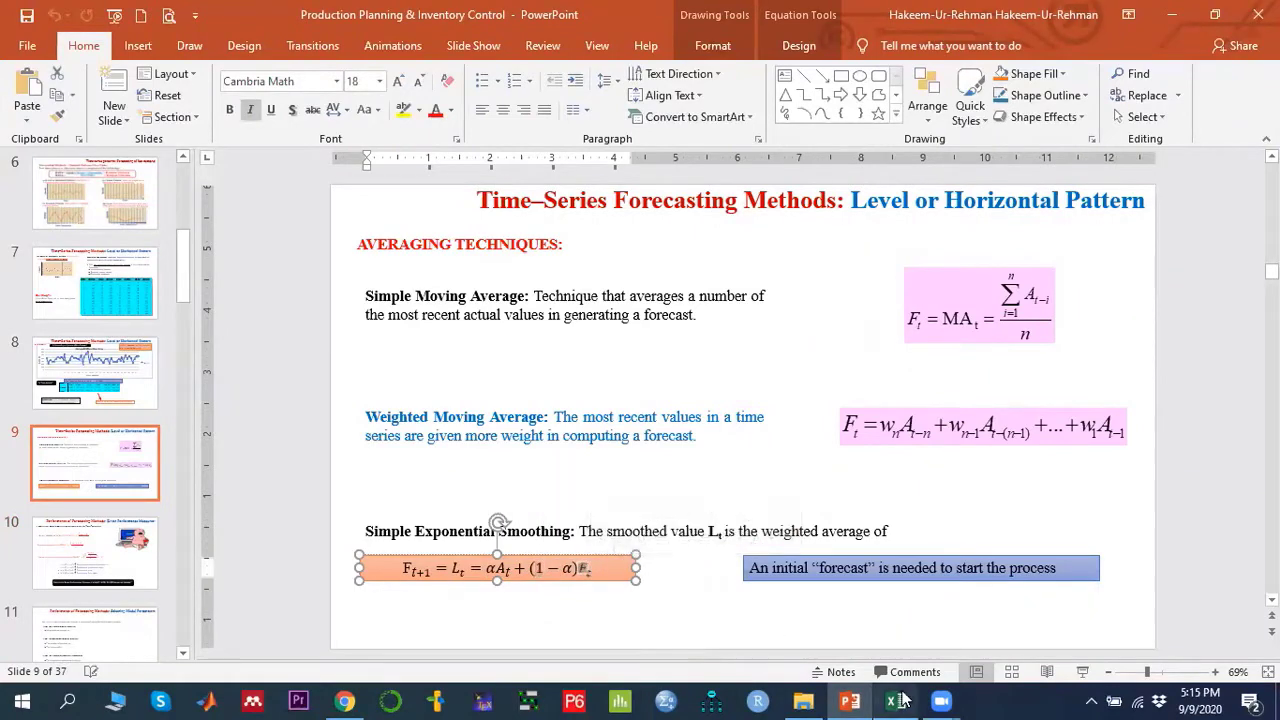
- Switch to Excel and inspect the alpha cell and the first forecast cells on the Simple E.S. sheet
mouse_move(900, 701)
click(896, 620)
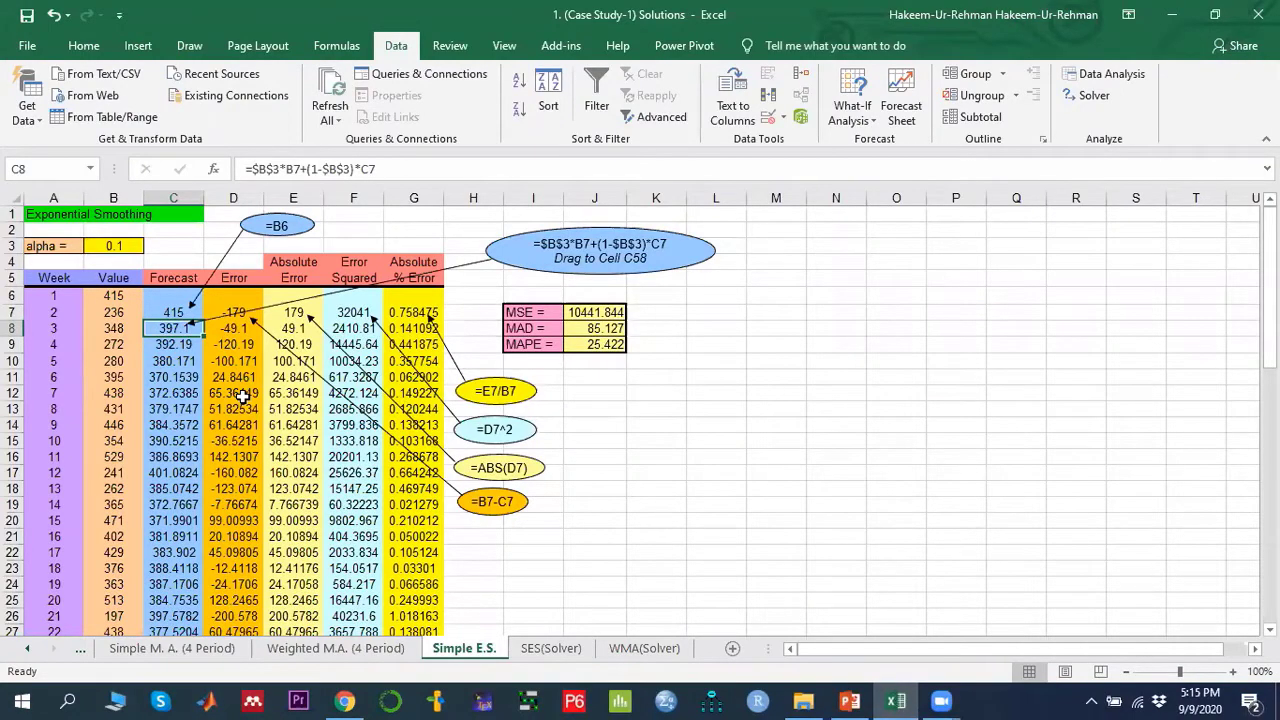
click(113, 245)
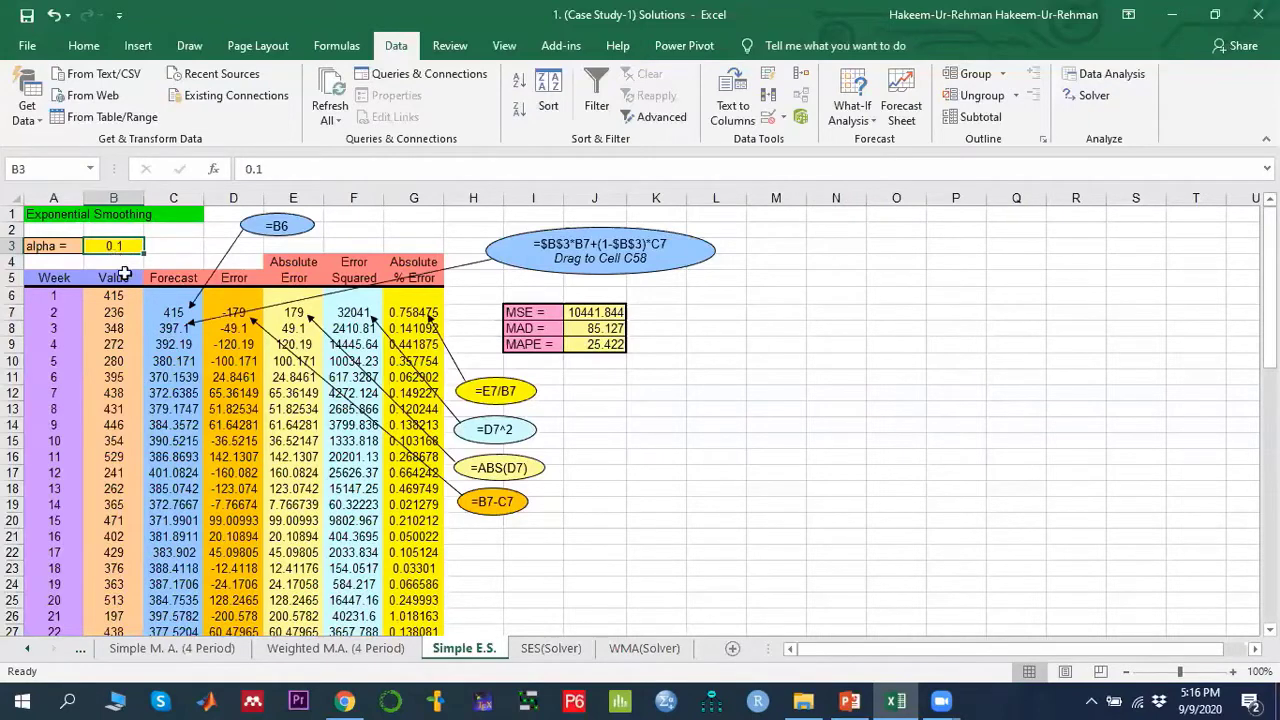
click(171, 312)
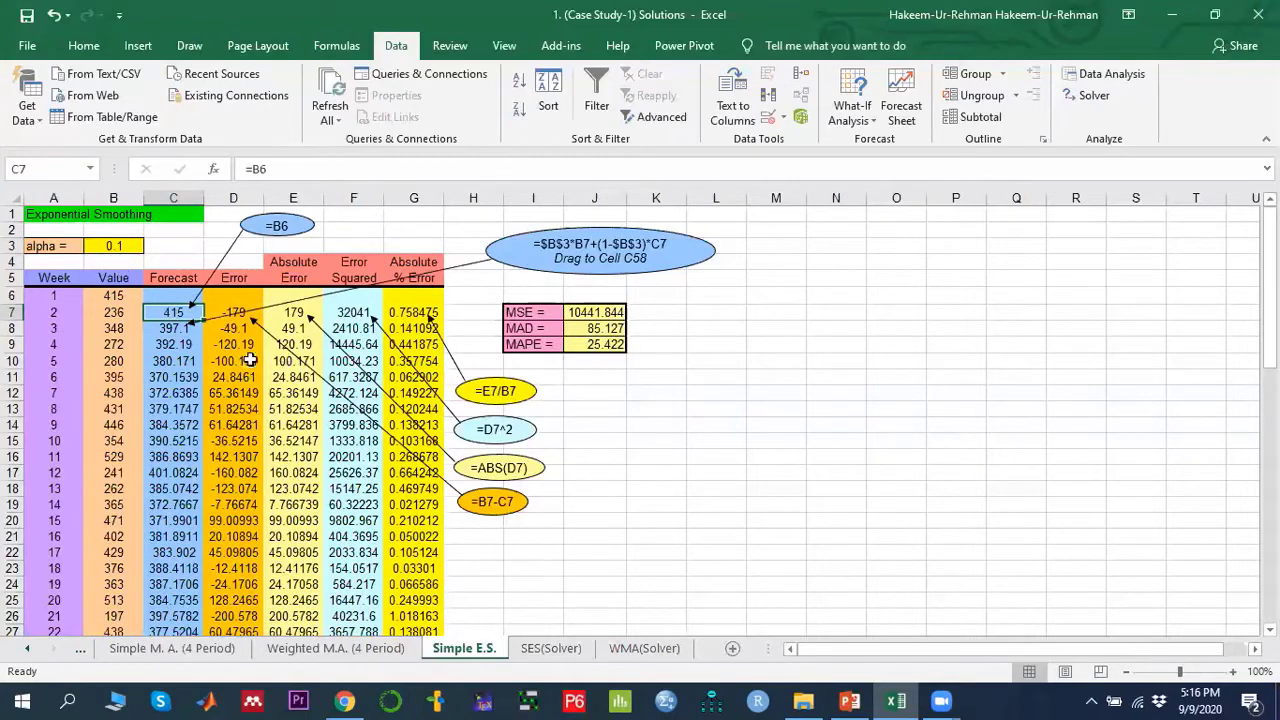
click(152, 295)
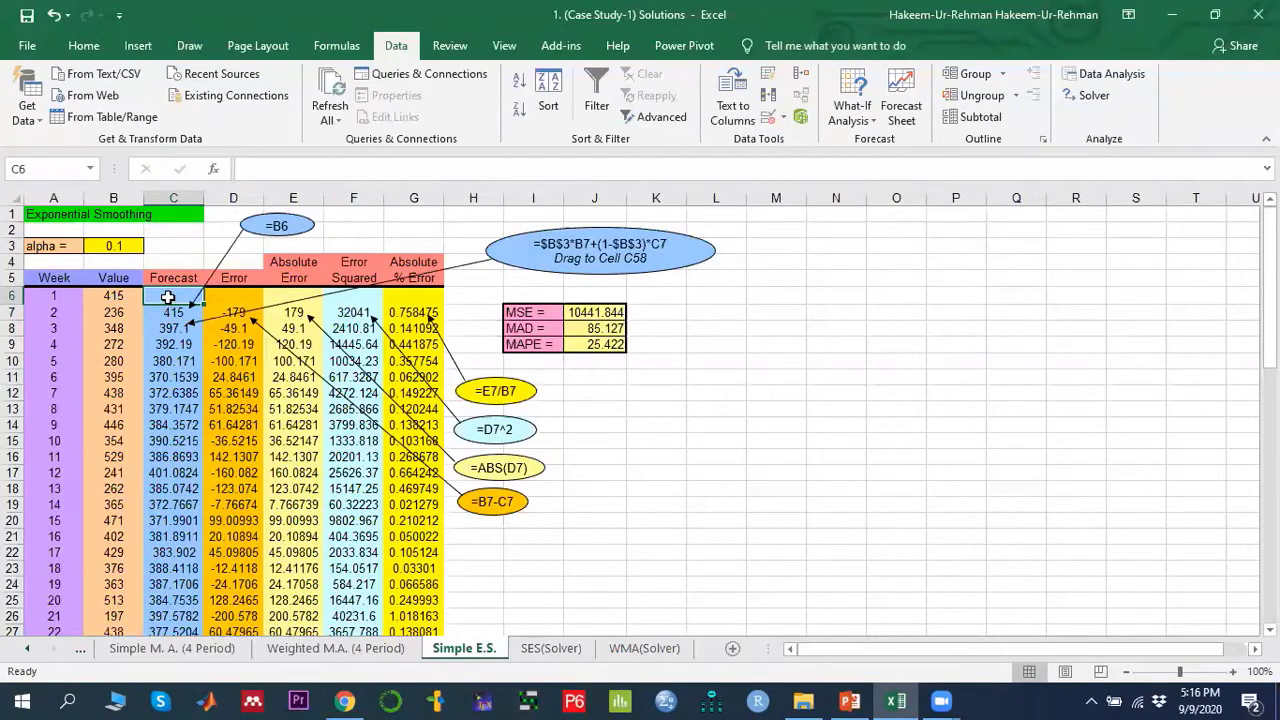
click(169, 316)
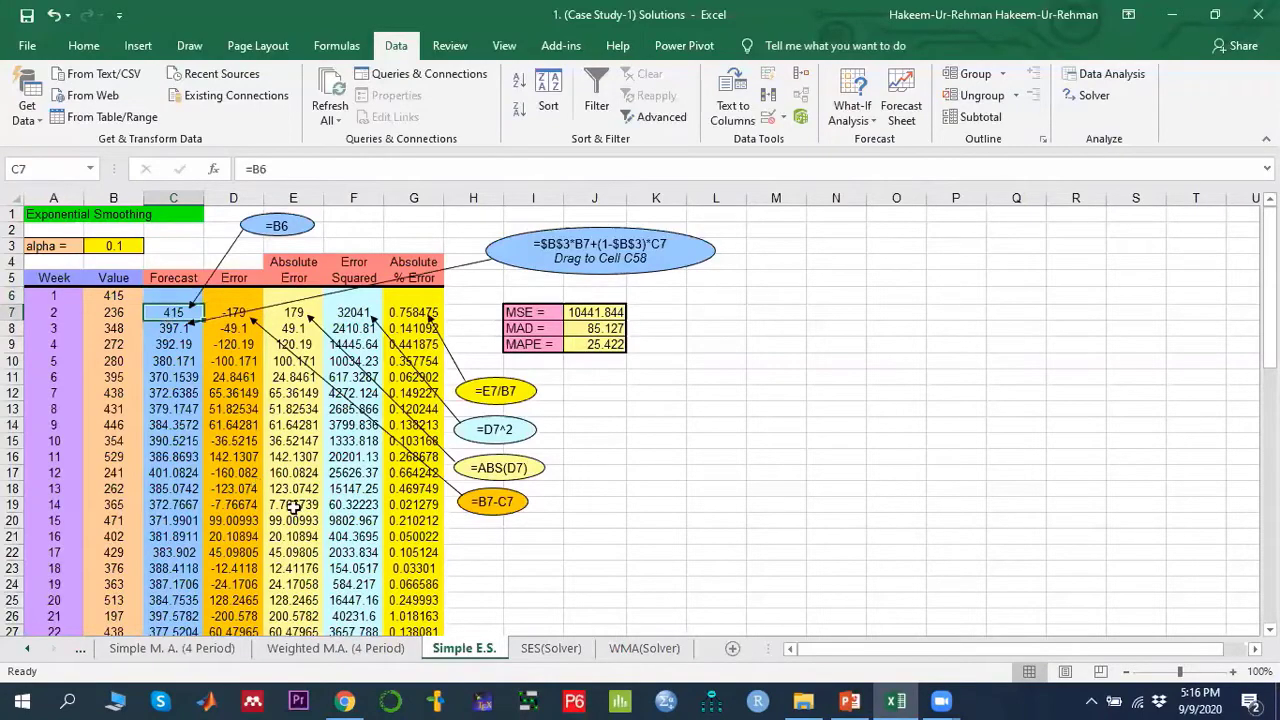
- Compare the blank first forecast cells of the Simple M.A. (4 Period) sheet with its first weekly values
click(186, 648)
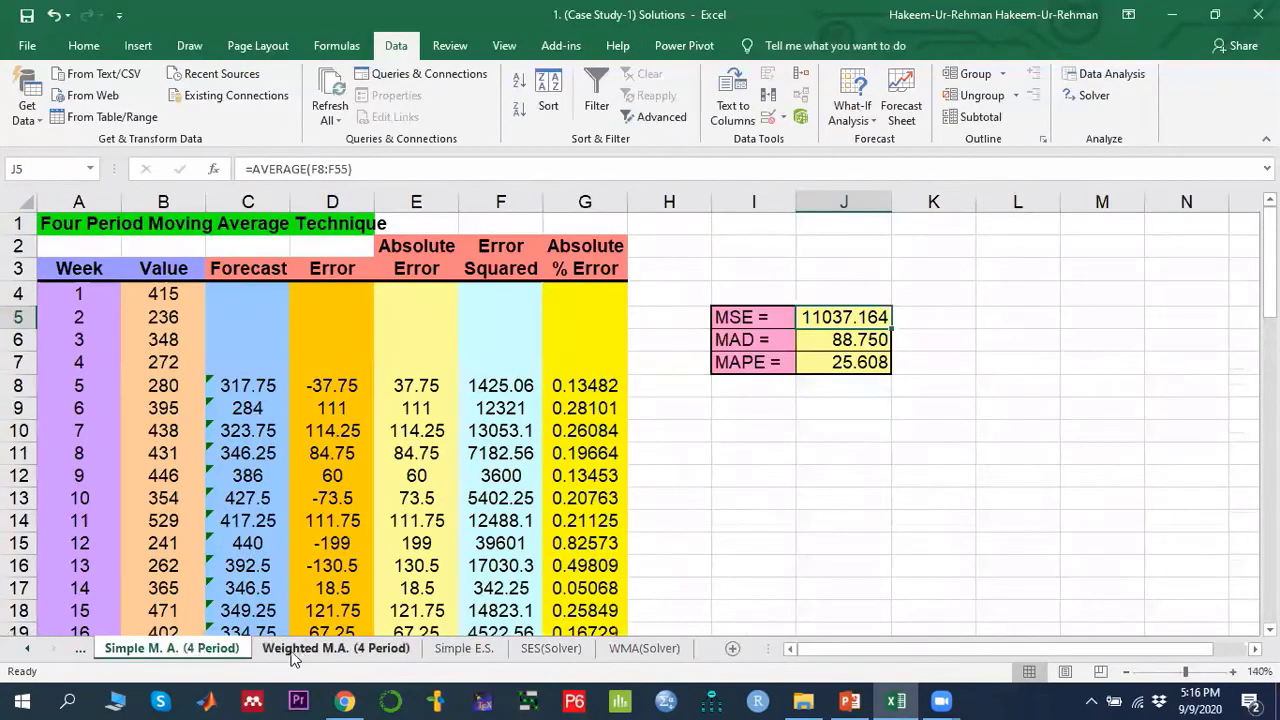
click(290, 650)
click(200, 648)
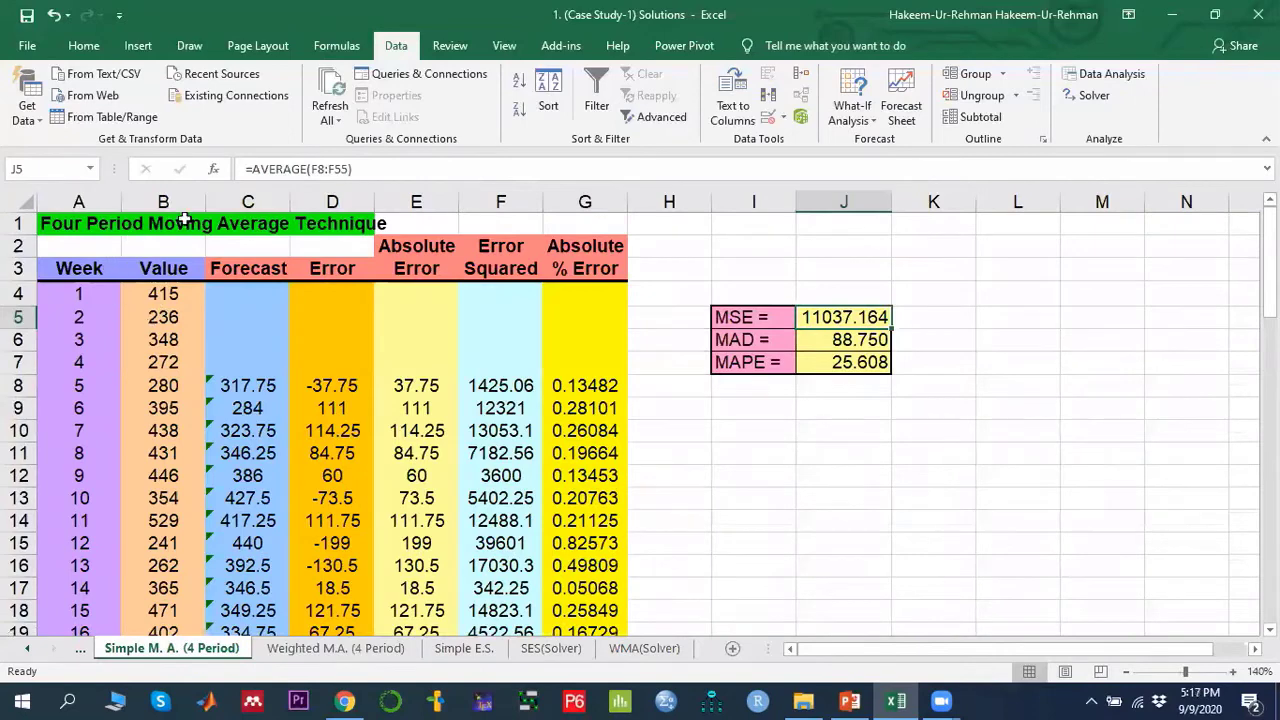
drag(244, 295, 248, 362)
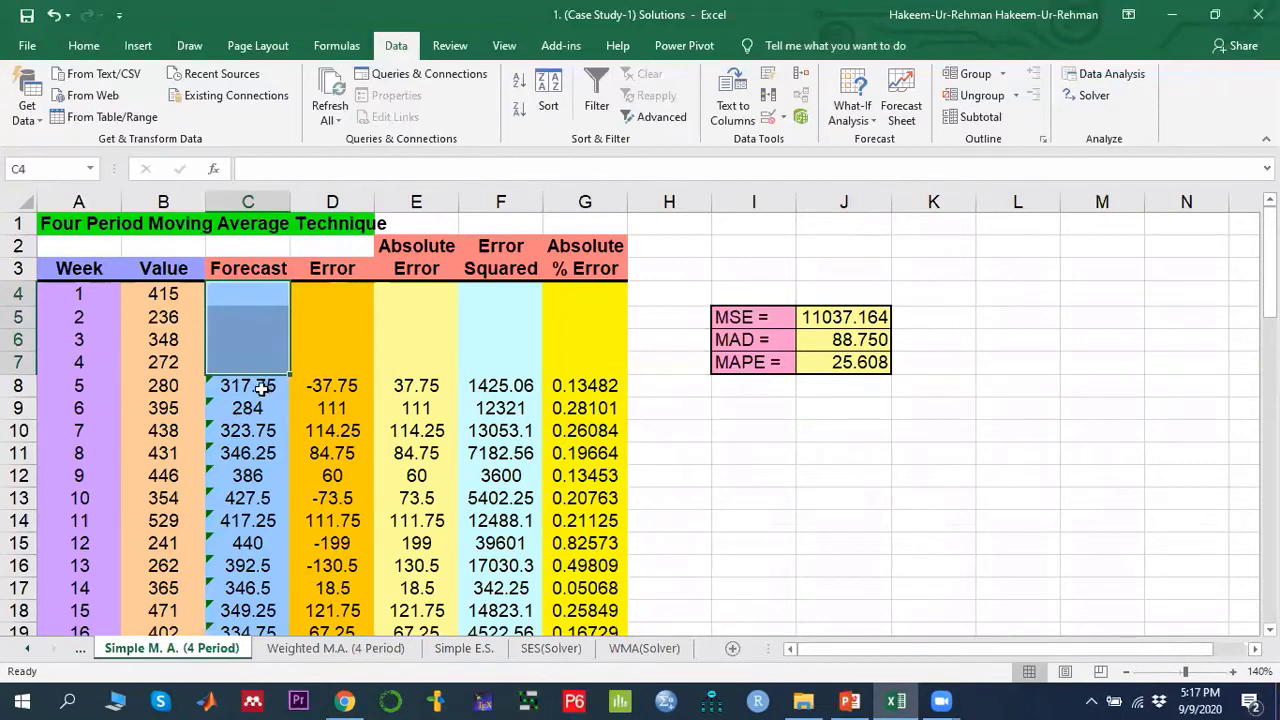
click(243, 359)
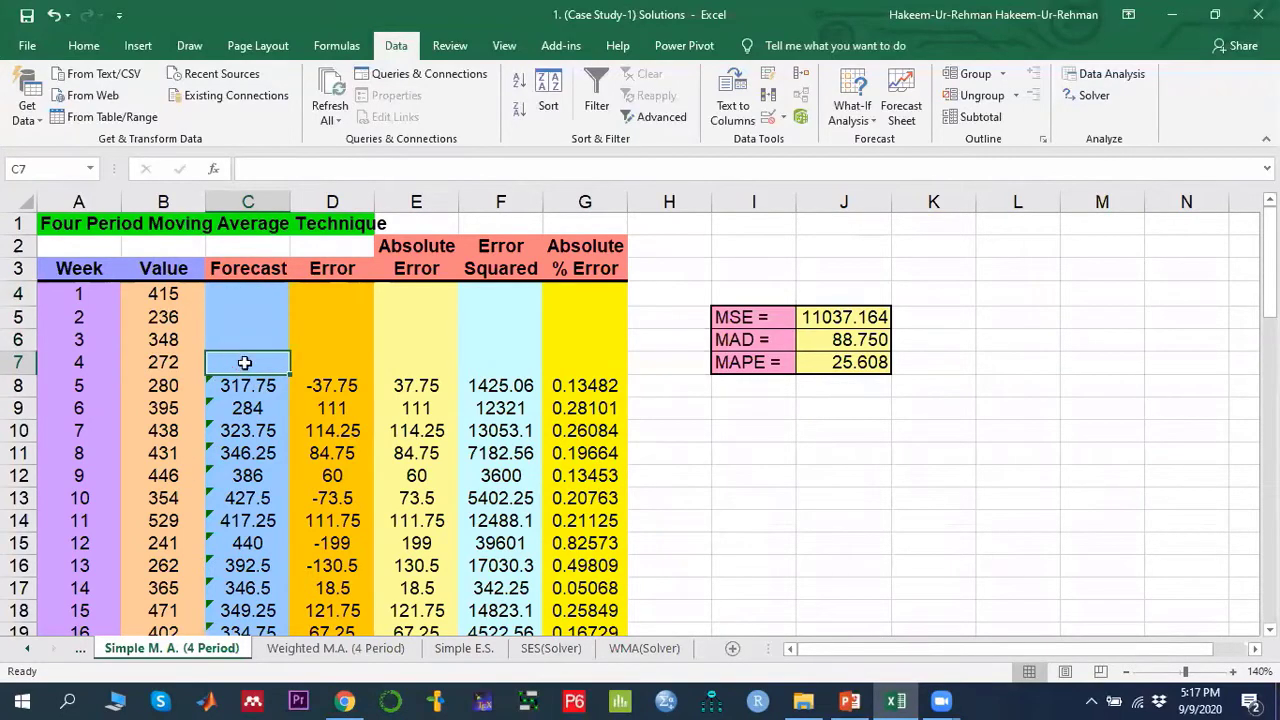
drag(160, 293, 162, 337)
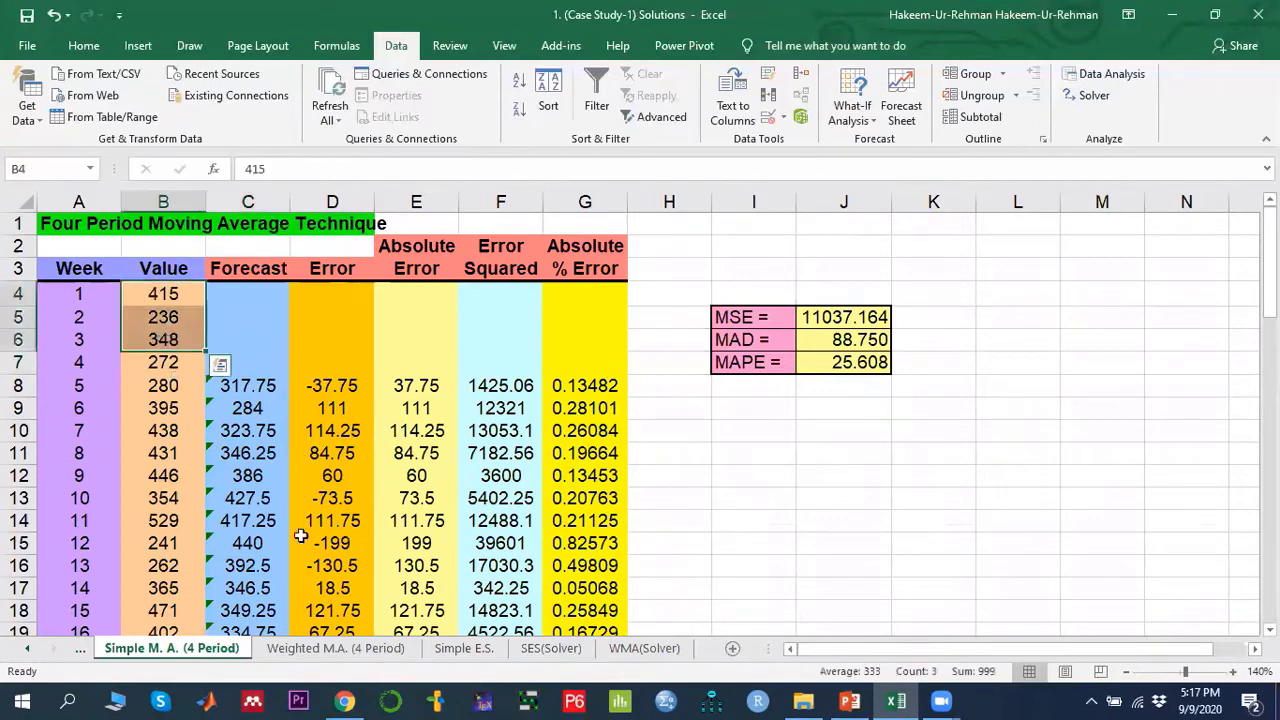
- Trace the initial forecast in C7 and the smoothing formula in C8 against the Value column on the Simple E.S. sheet
click(455, 648)
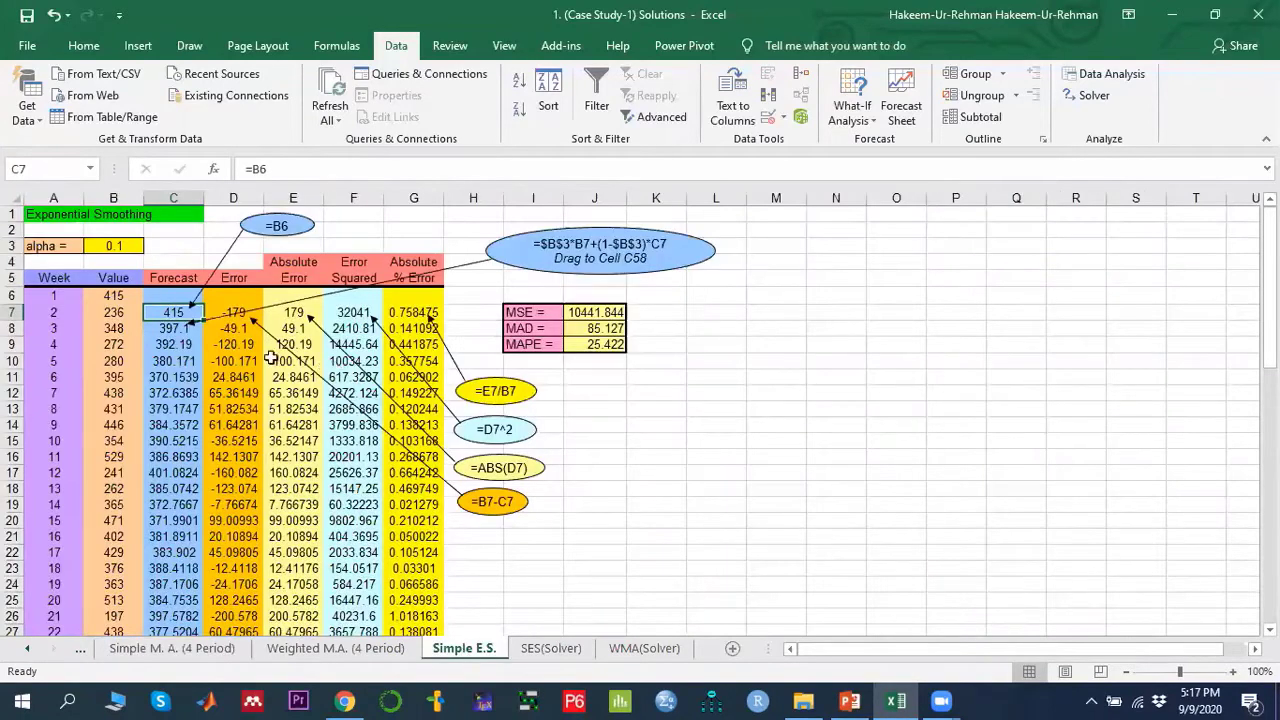
click(158, 296)
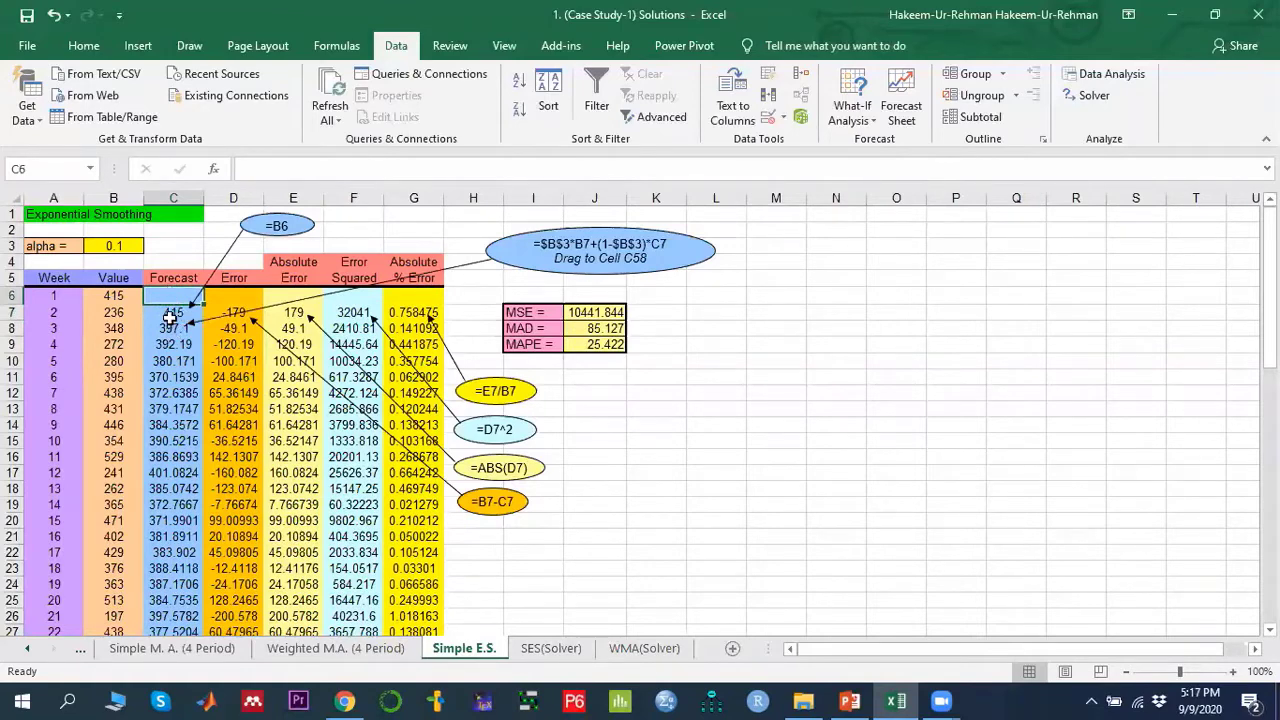
click(172, 313)
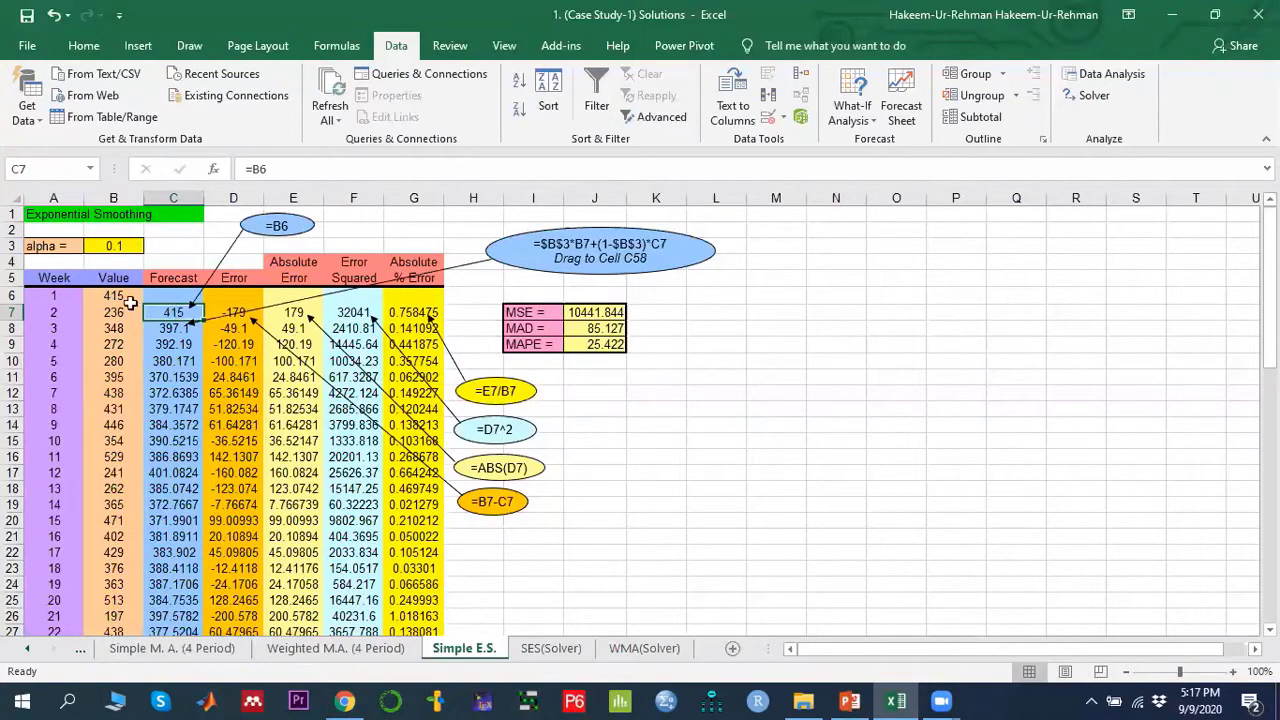
click(122, 296)
click(164, 312)
click(116, 311)
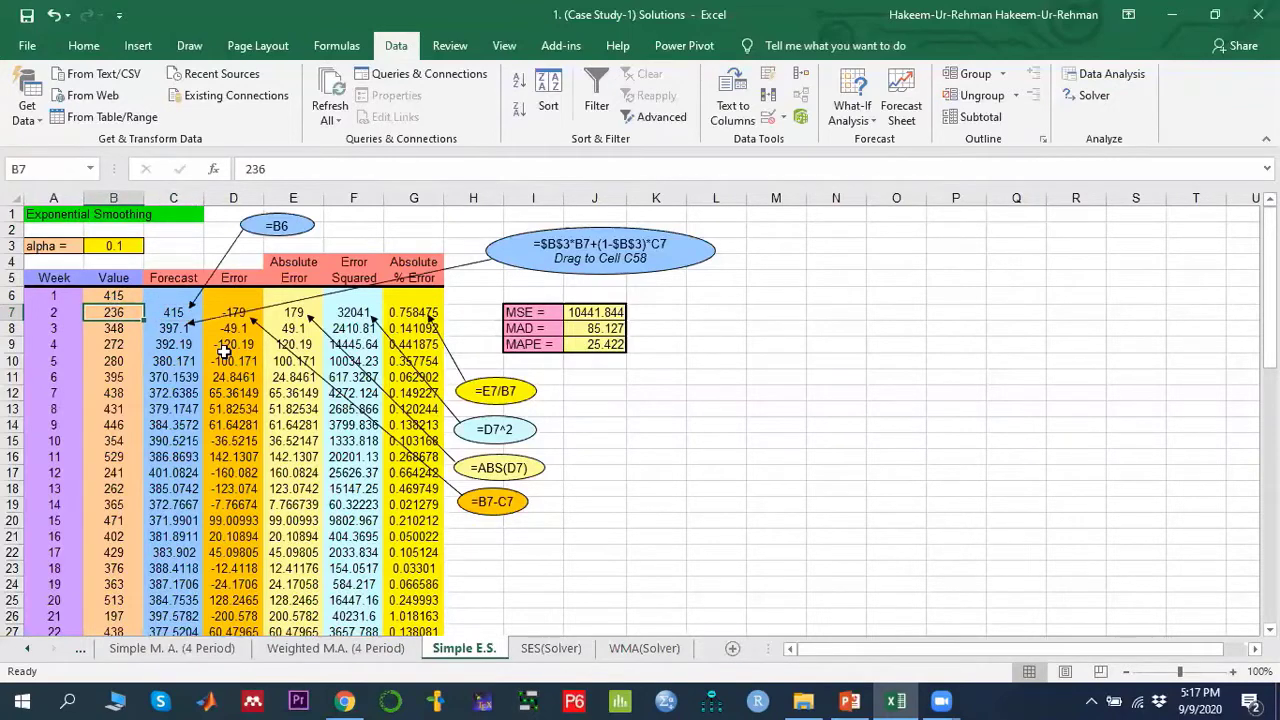
click(172, 329)
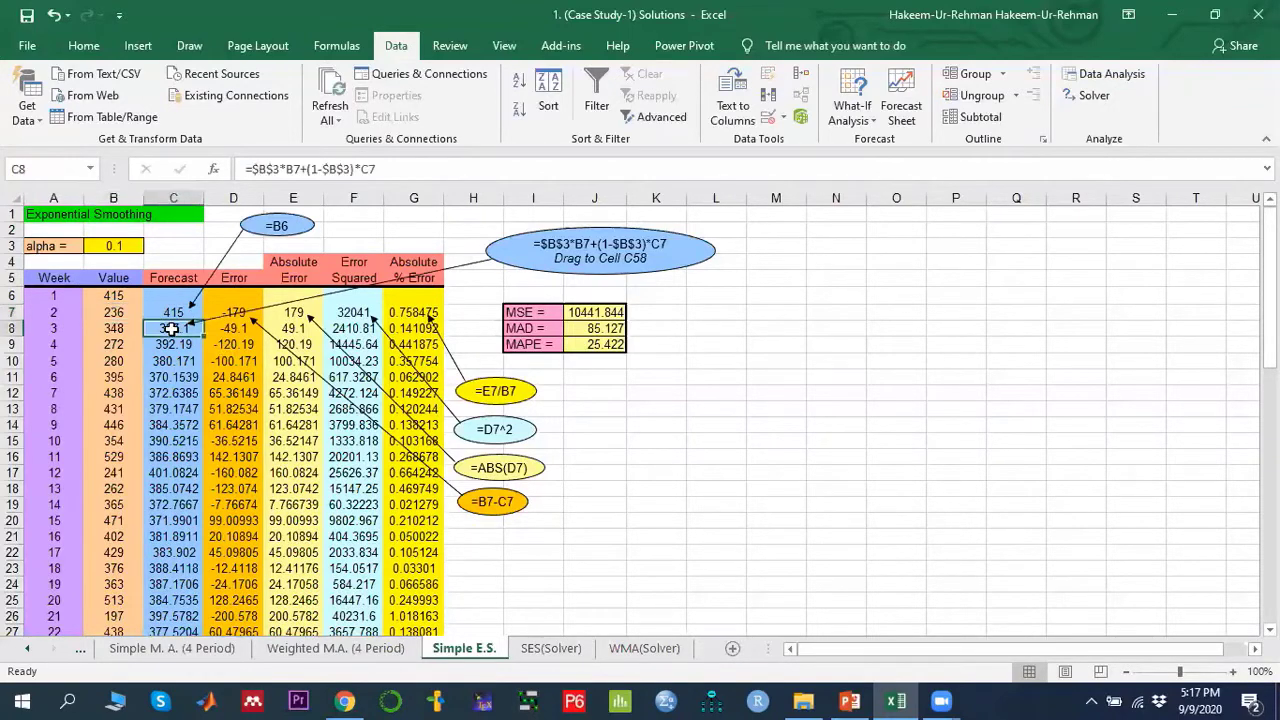
click(166, 312)
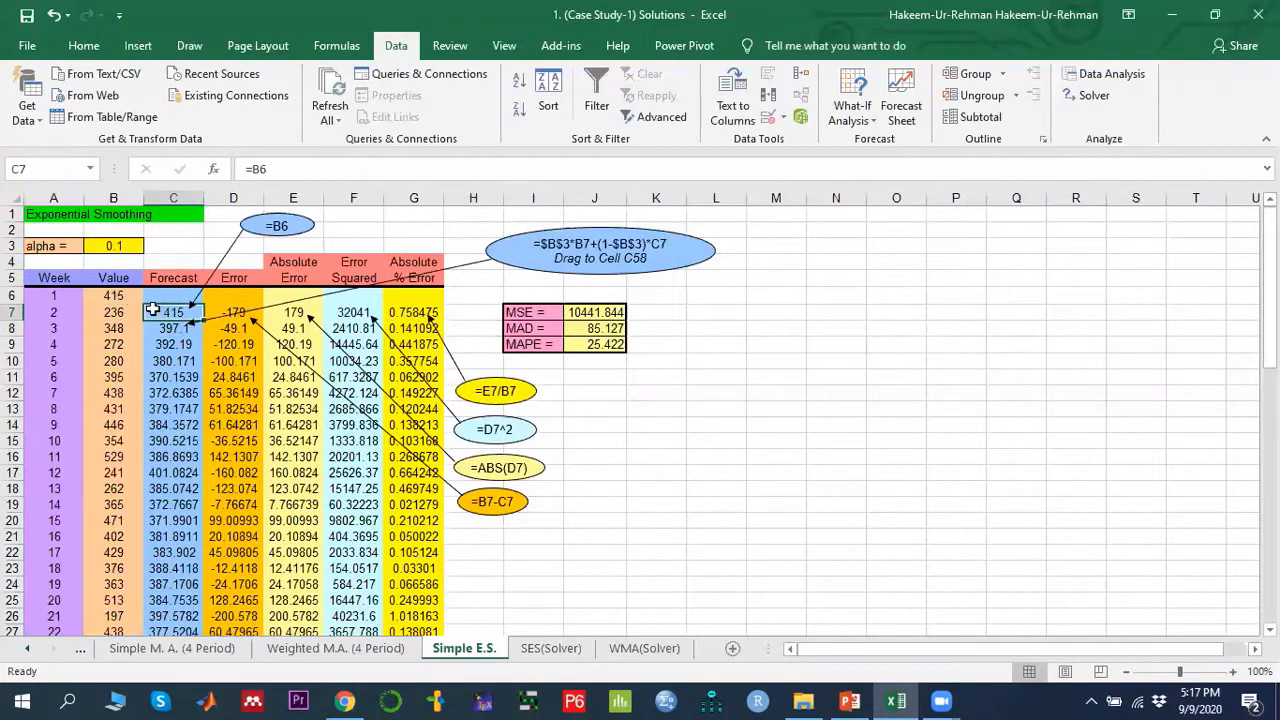
click(174, 328)
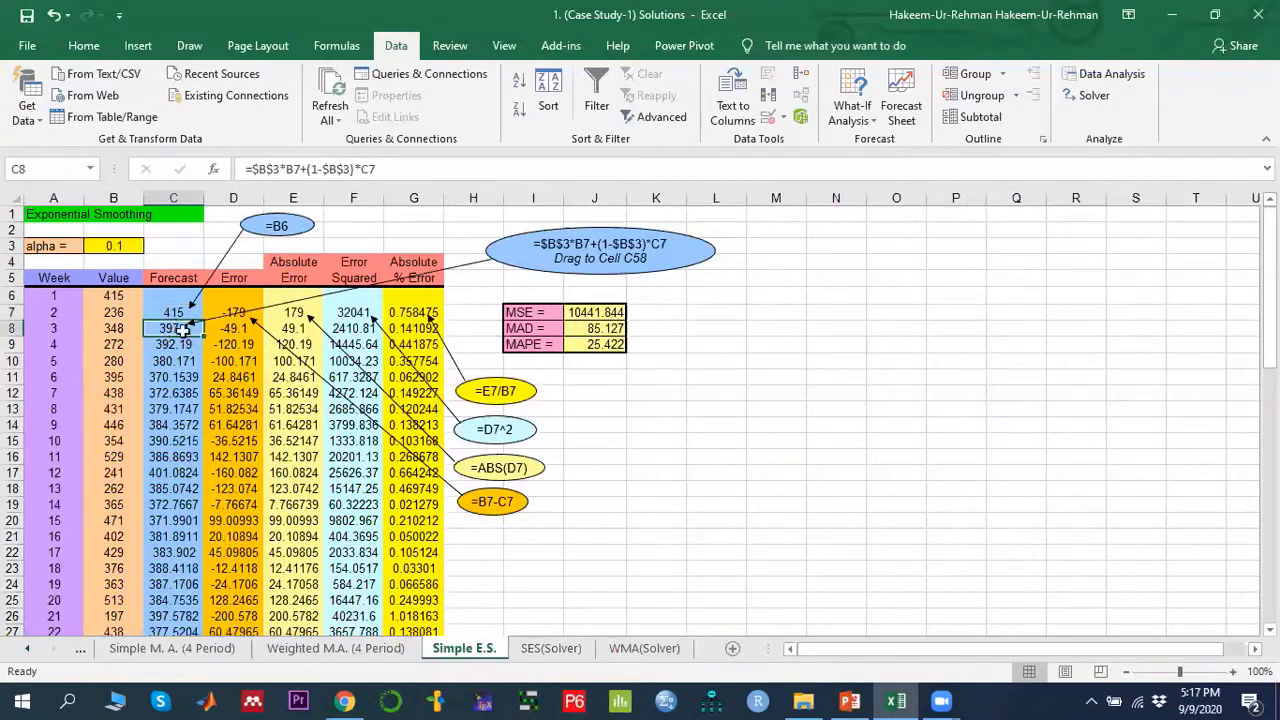
click(168, 312)
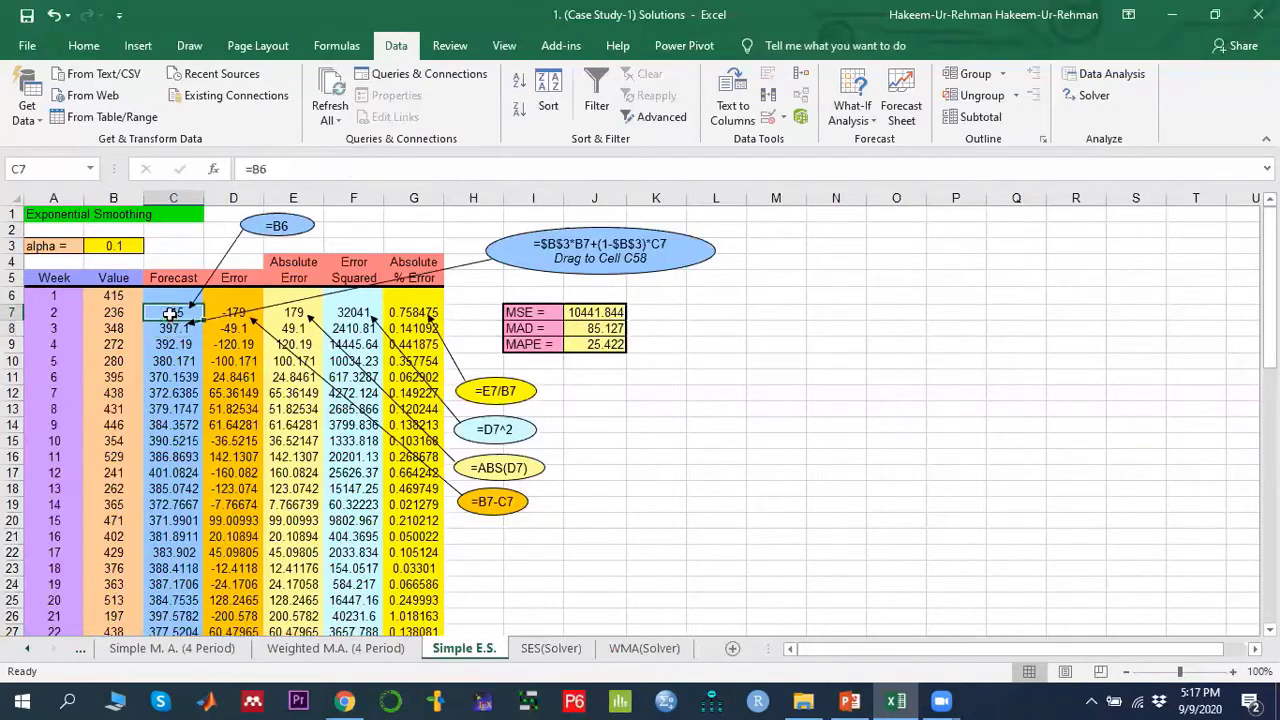
double_click(164, 312)
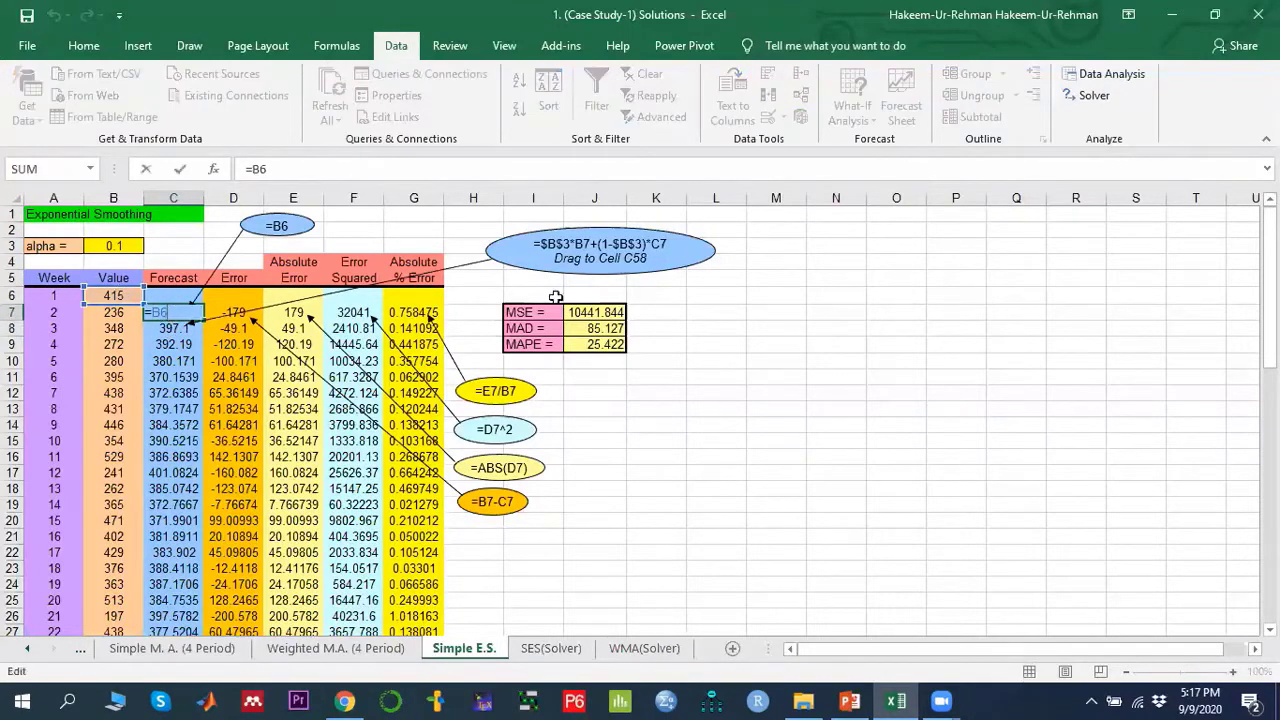
key(Escape)
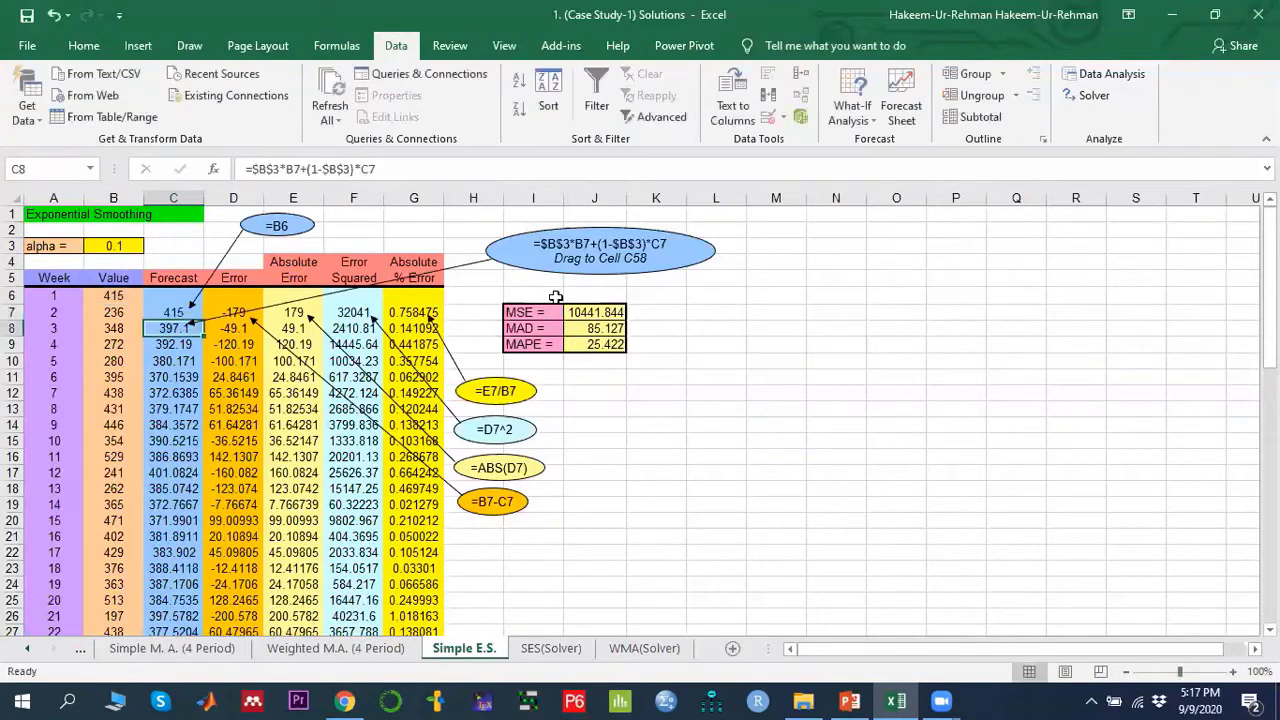
- Confirm the C8 smoothing formula and fill it down the Forecast column to cell C58
click(160, 325)
double_click(160, 325)
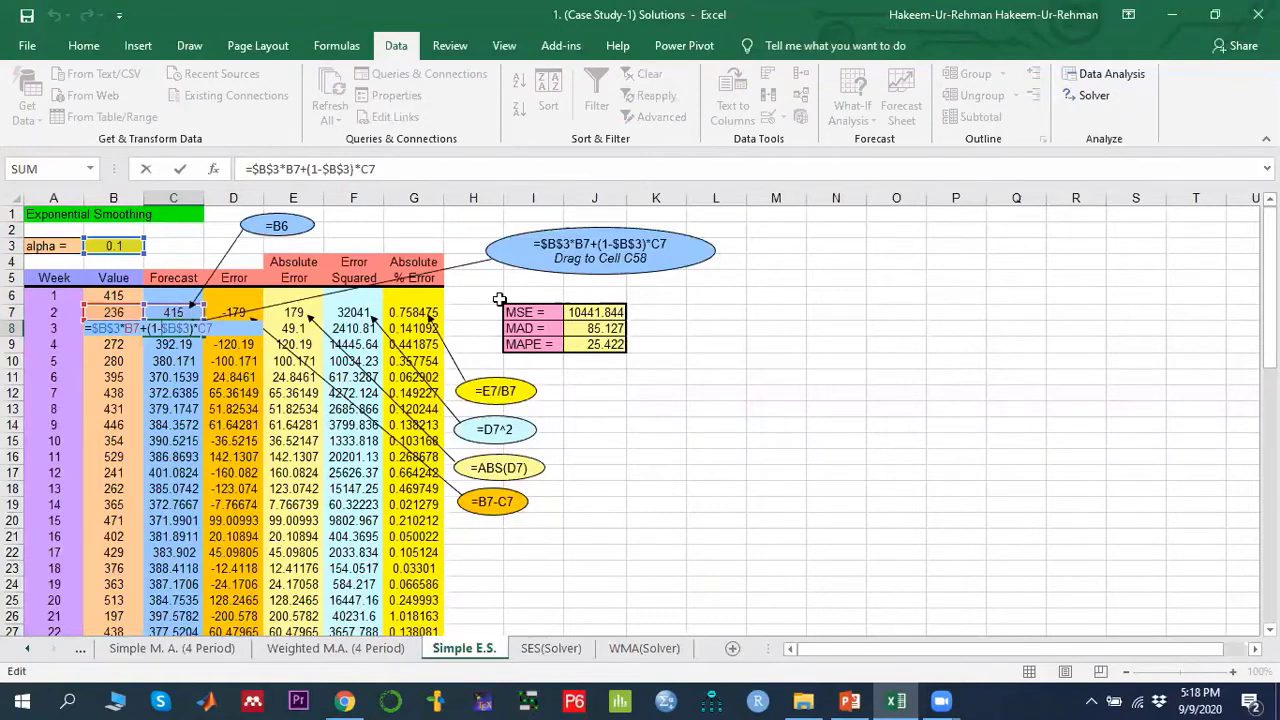
key(ctrl+Return)
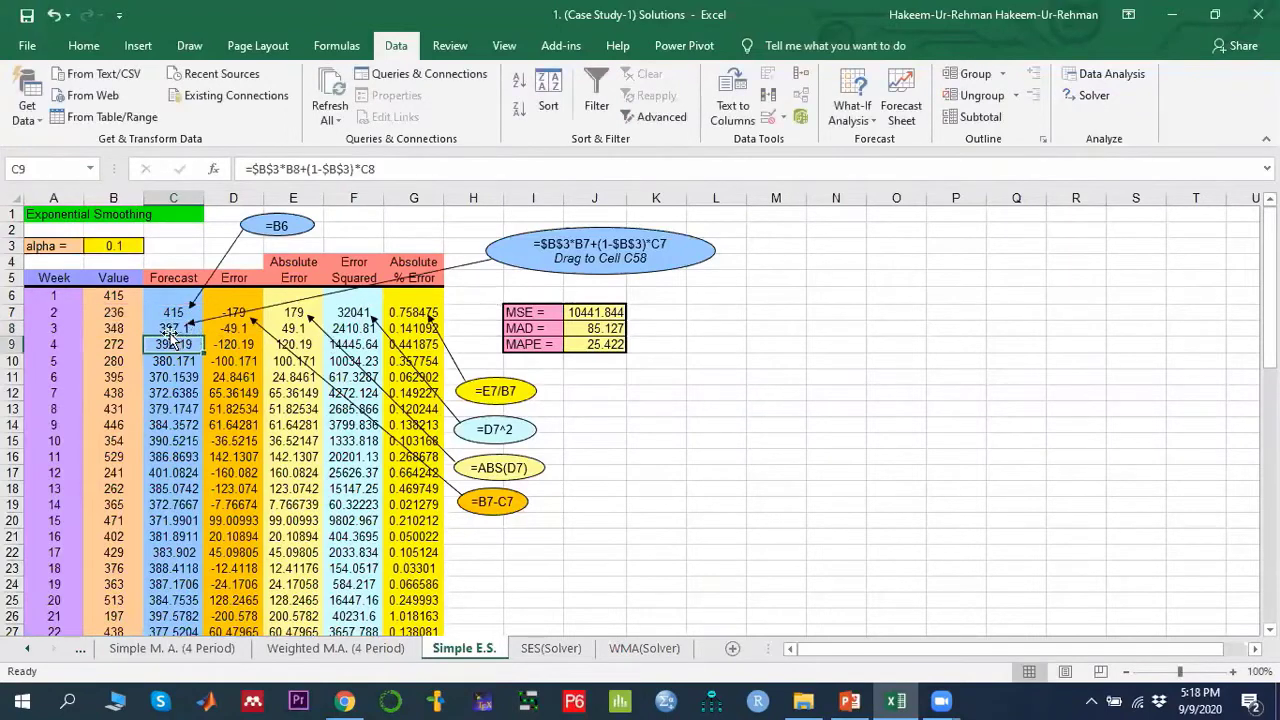
drag(207, 338, 180, 580)
click(180, 580)
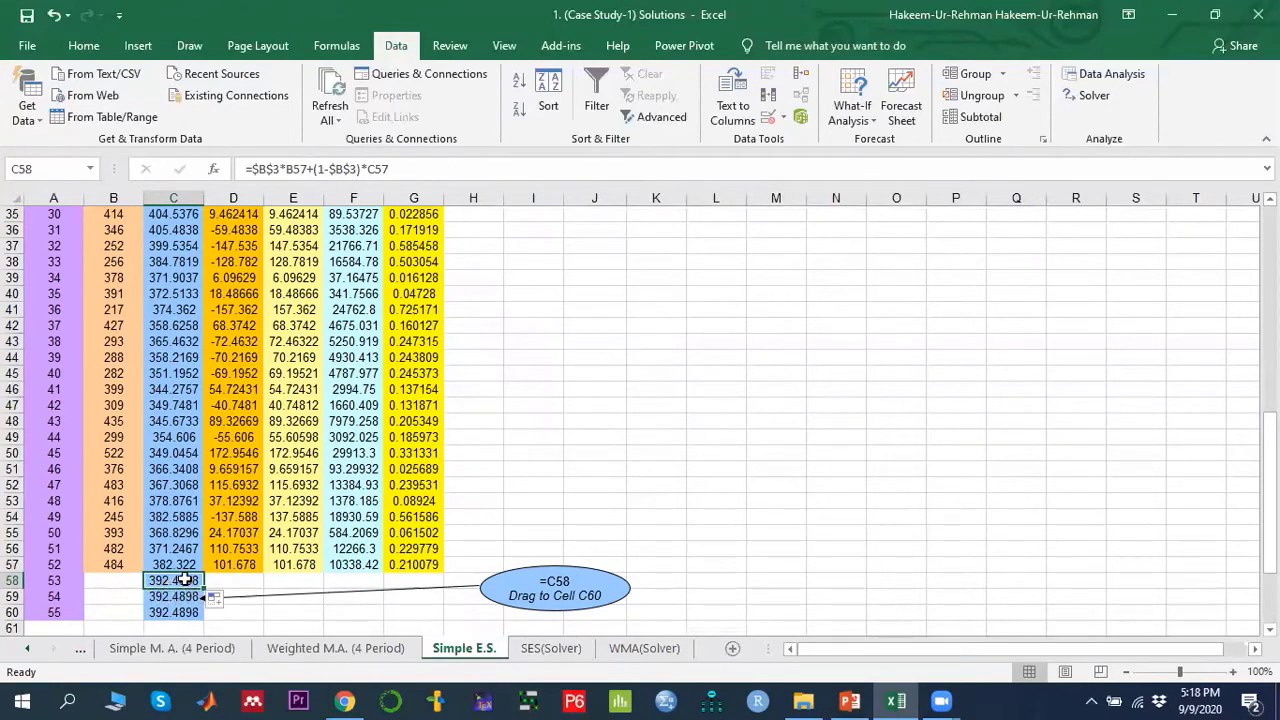
- Inspect the forecast cells C58 to C60 that extend beyond the last week of data
click(175, 596)
click(172, 611)
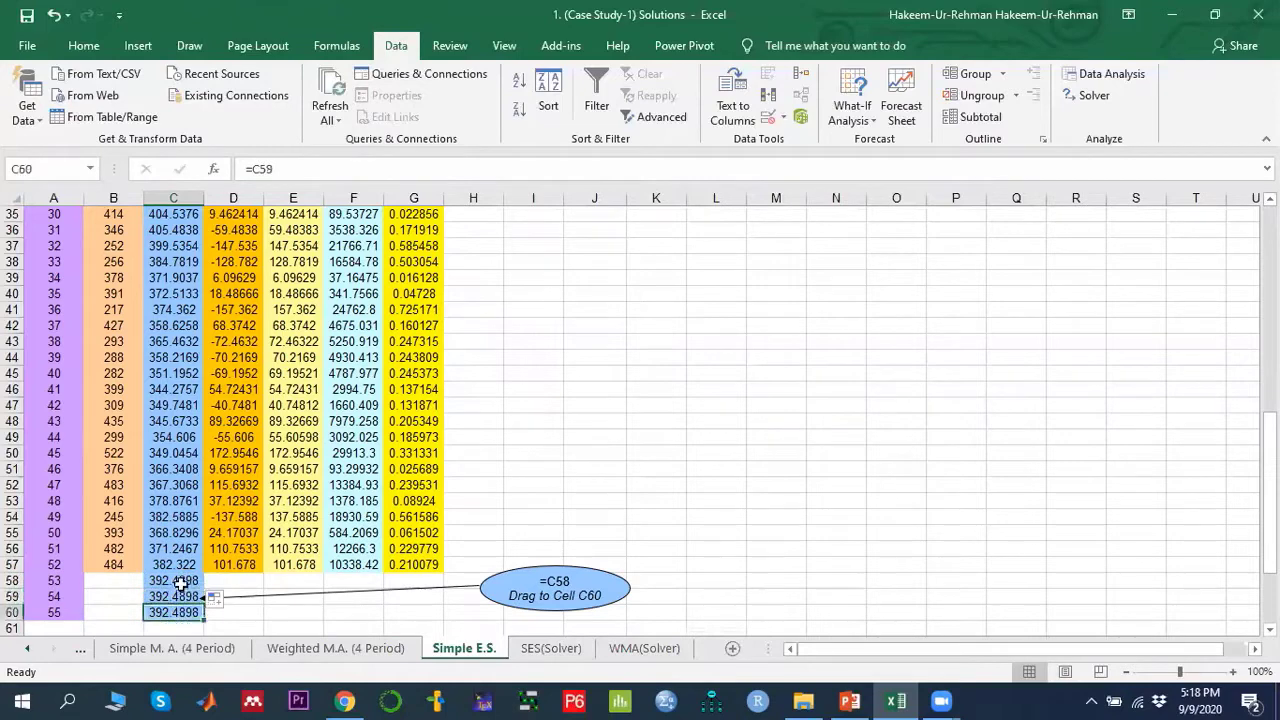
click(178, 583)
click(175, 596)
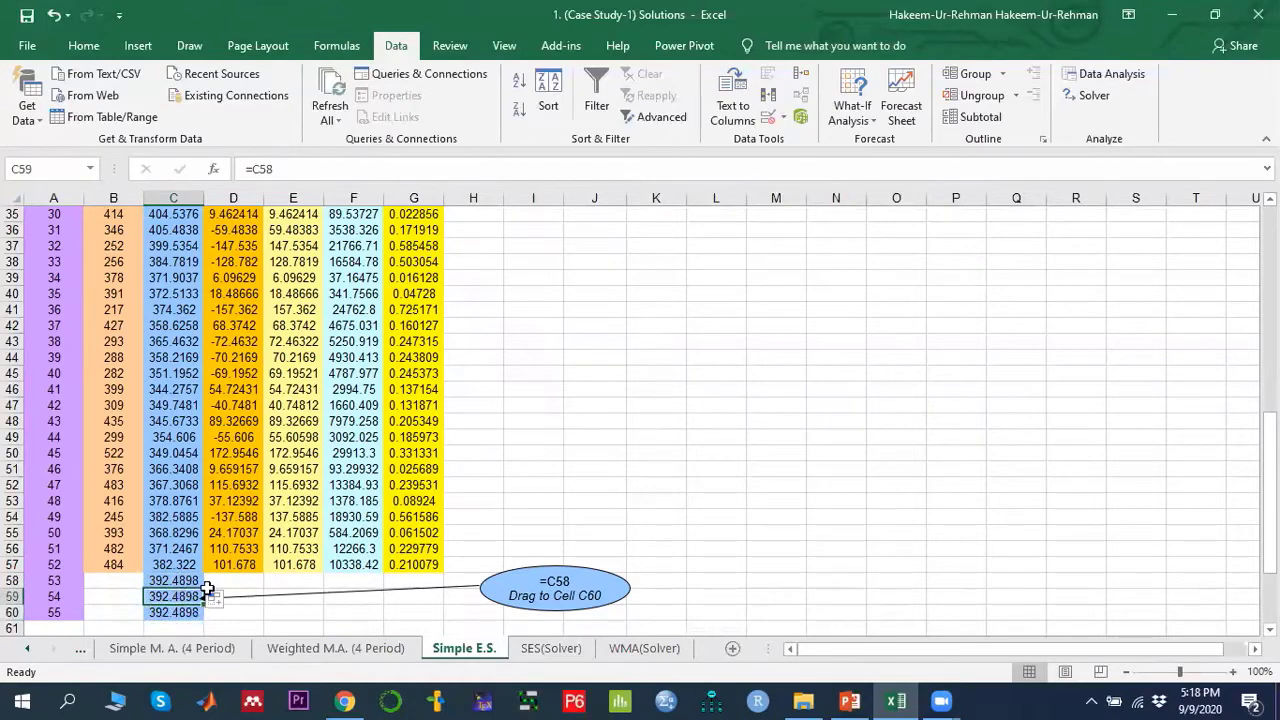
- Review the error column annotations and the MSE formula of the exponential smoothing model
scroll(207, 591, up, 11)
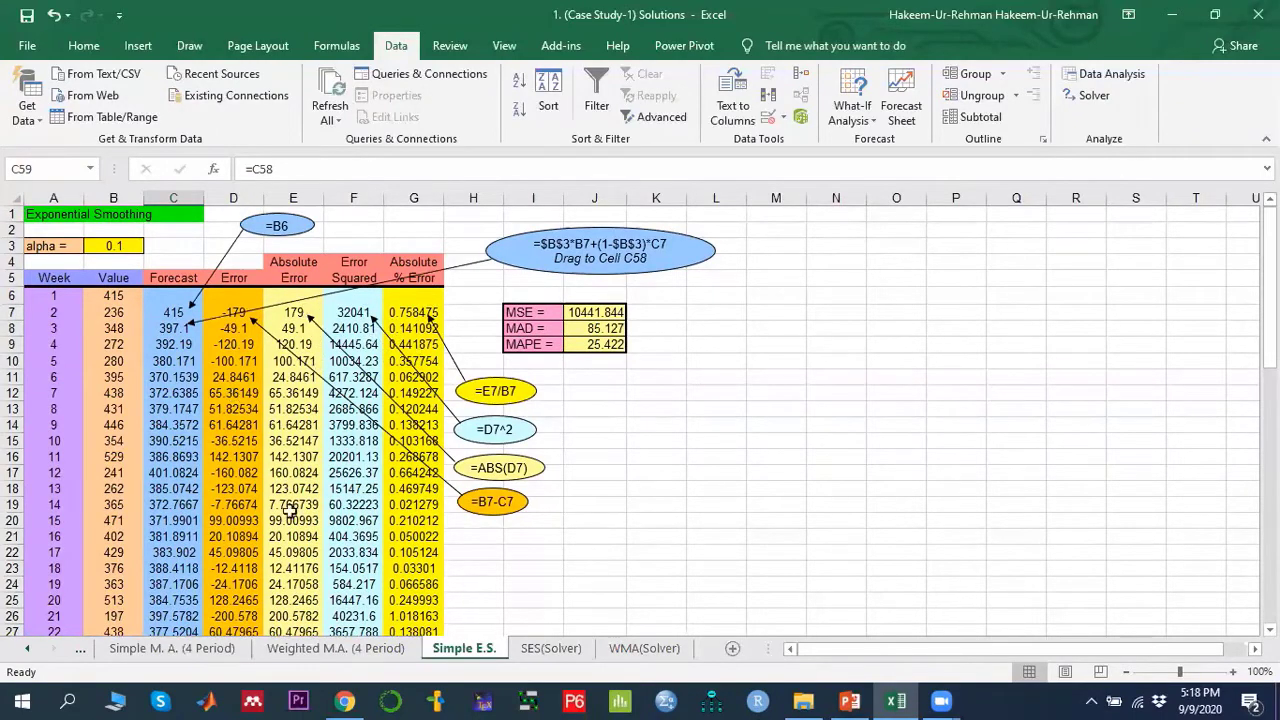
click(244, 349)
click(300, 364)
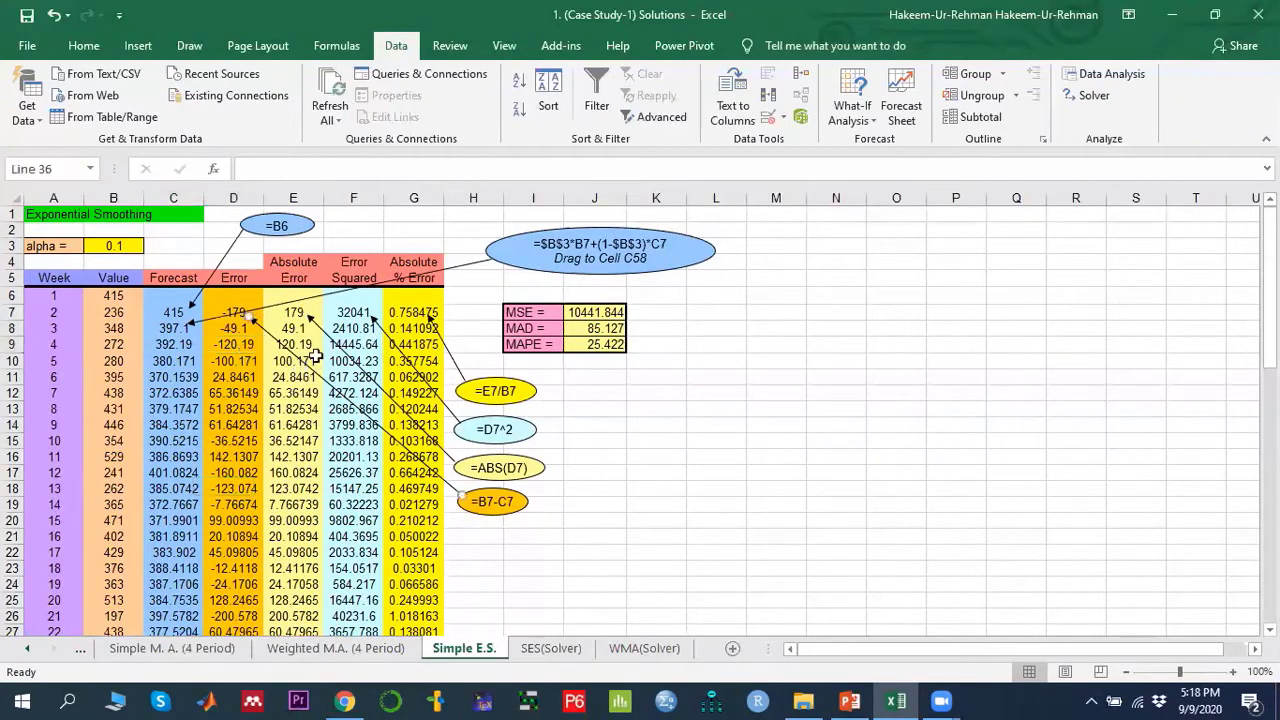
click(360, 347)
click(393, 344)
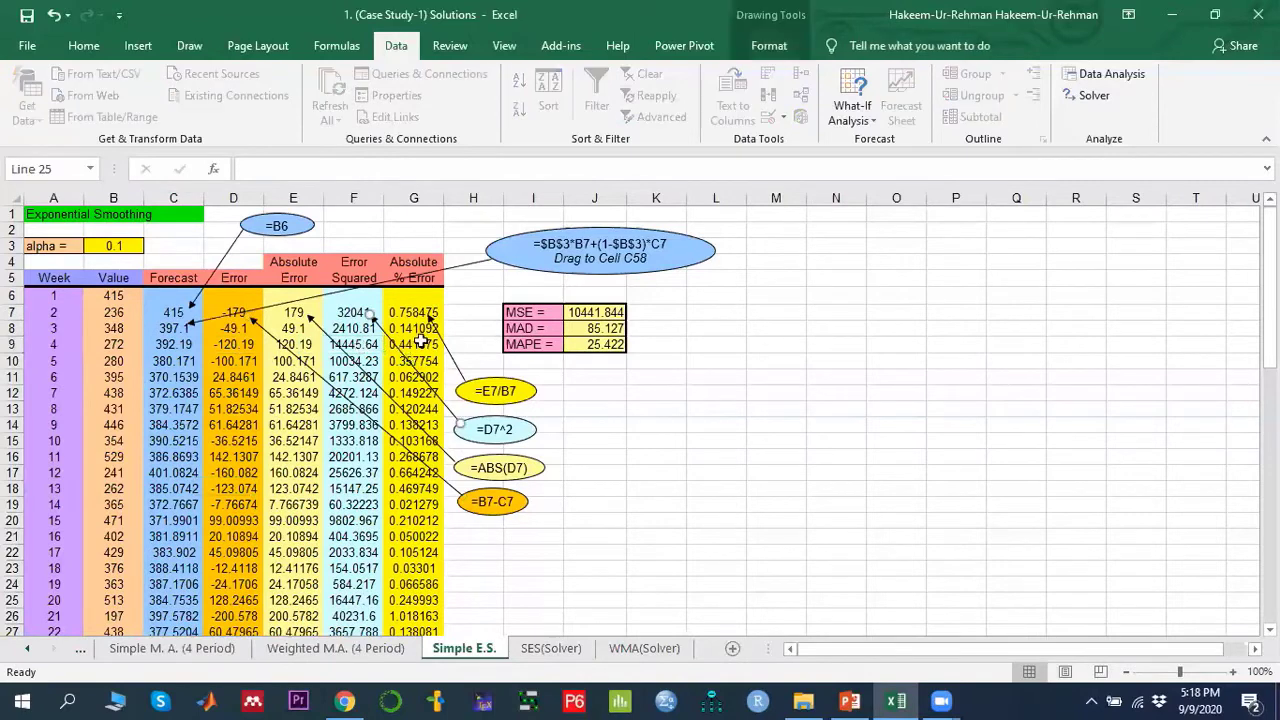
click(605, 313)
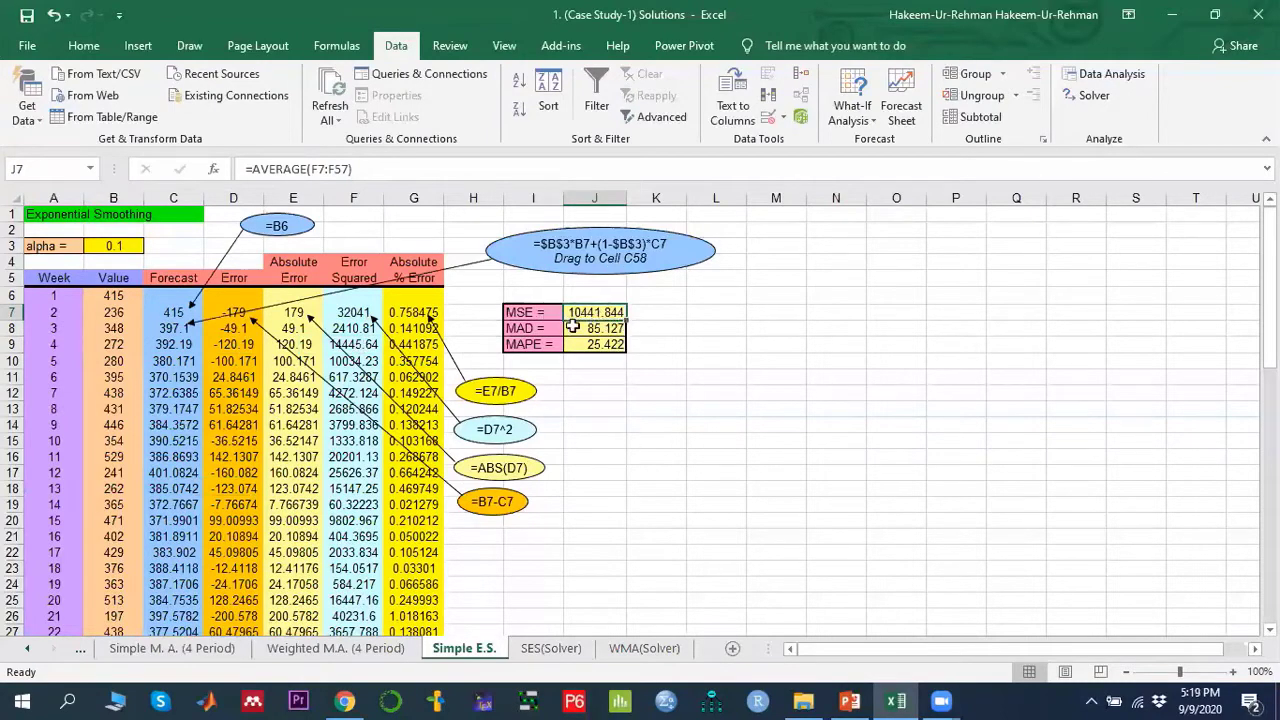
- Compare the Weighted M.A. (4 Period) error measures with Simple E.S., then select the alpha cell
click(345, 648)
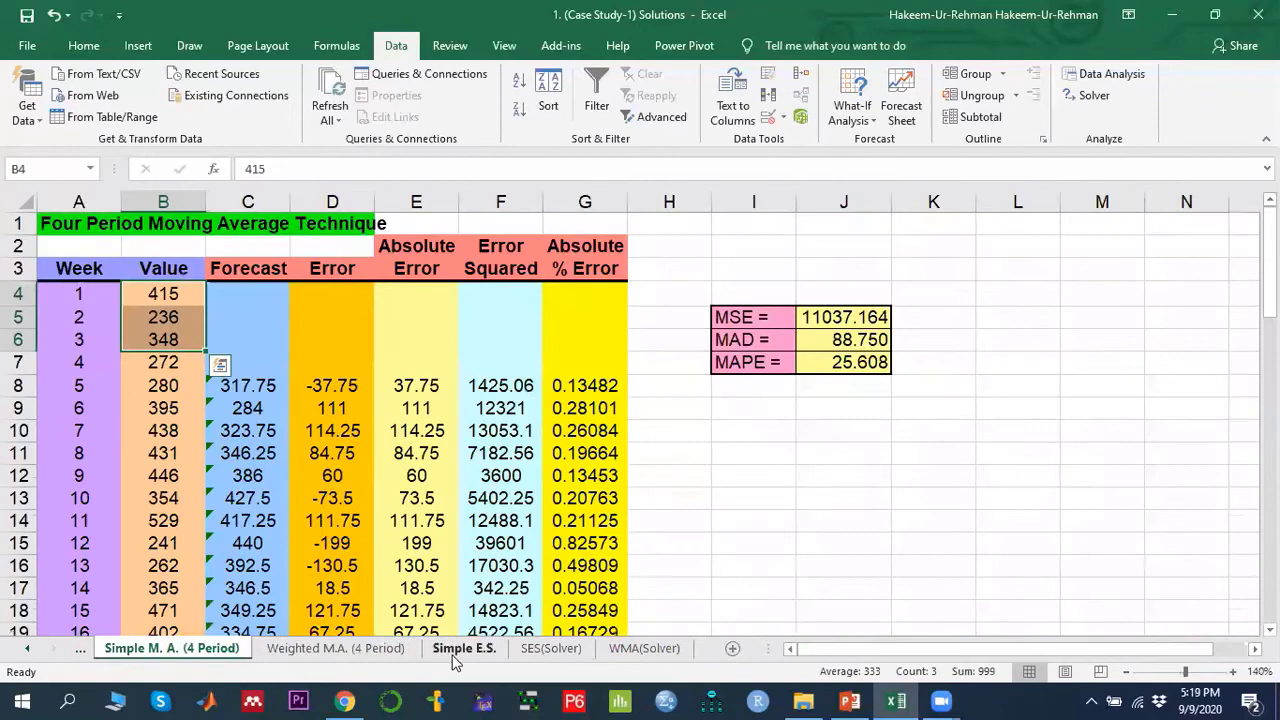
click(463, 648)
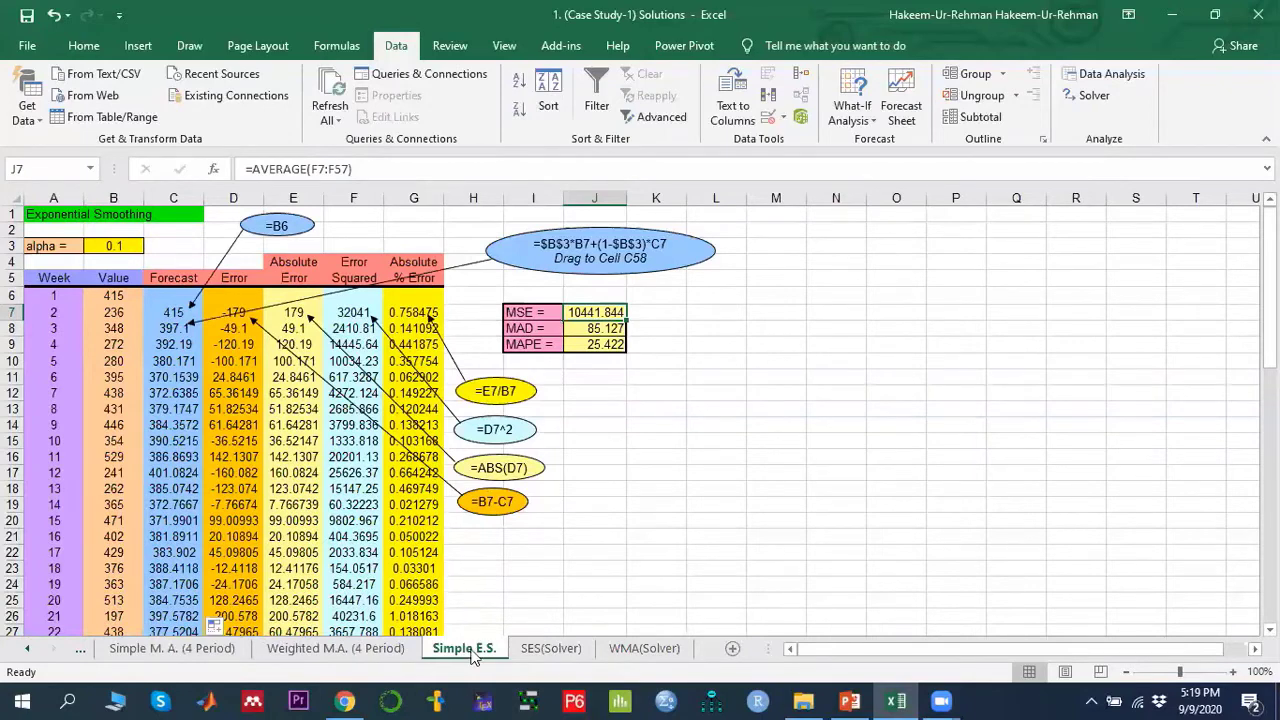
click(120, 246)
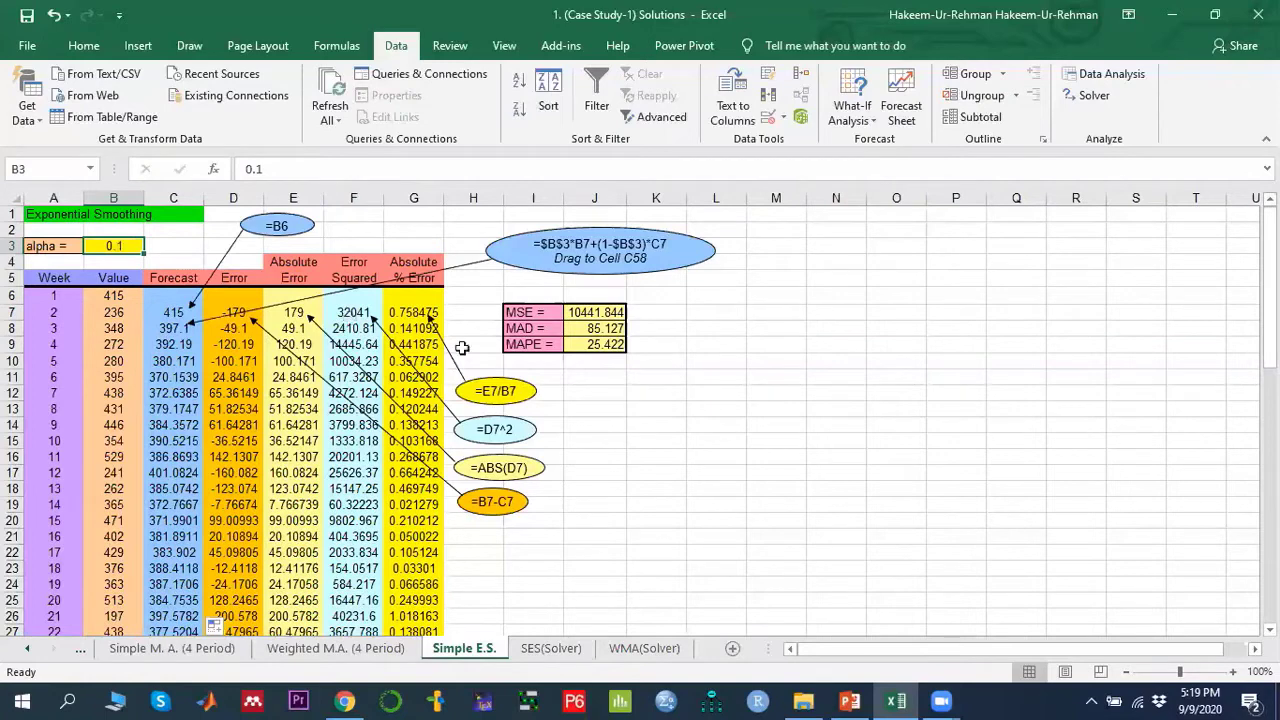
- Compare the weights on the Weighted M.A. (4 Period) sheet with the alpha on the Simple E.S. sheet
click(345, 652)
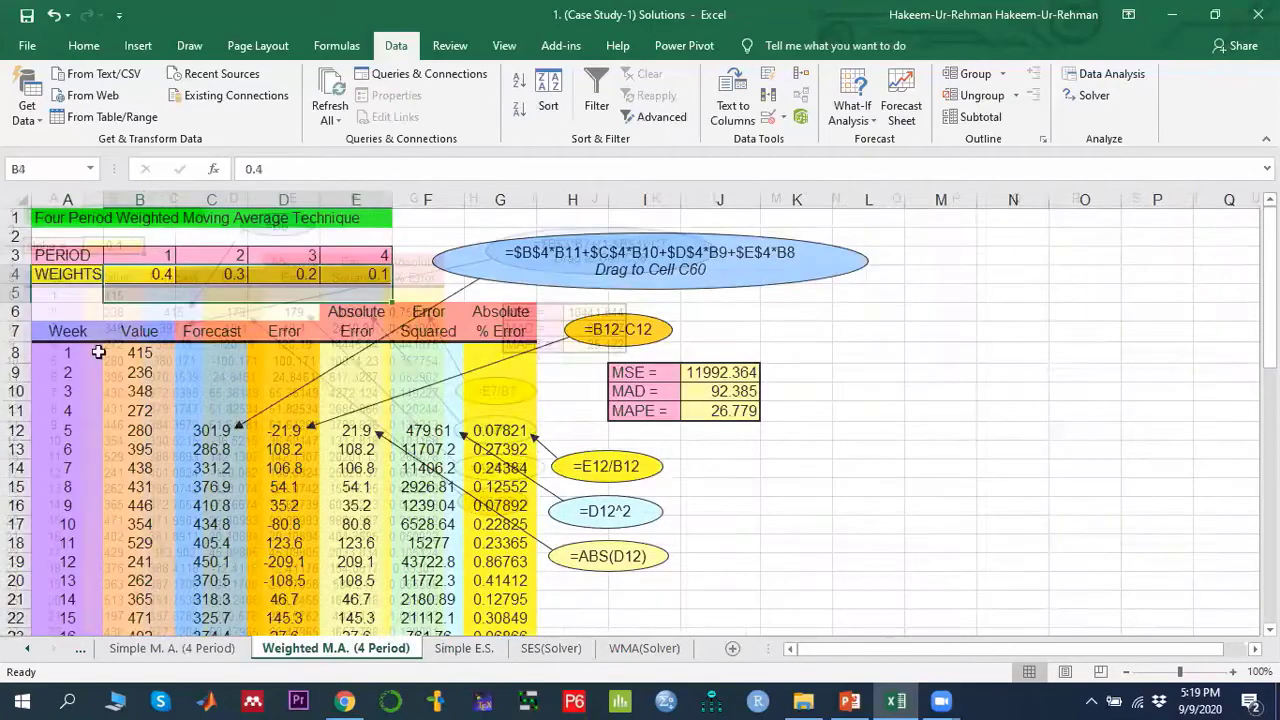
drag(150, 275, 368, 277)
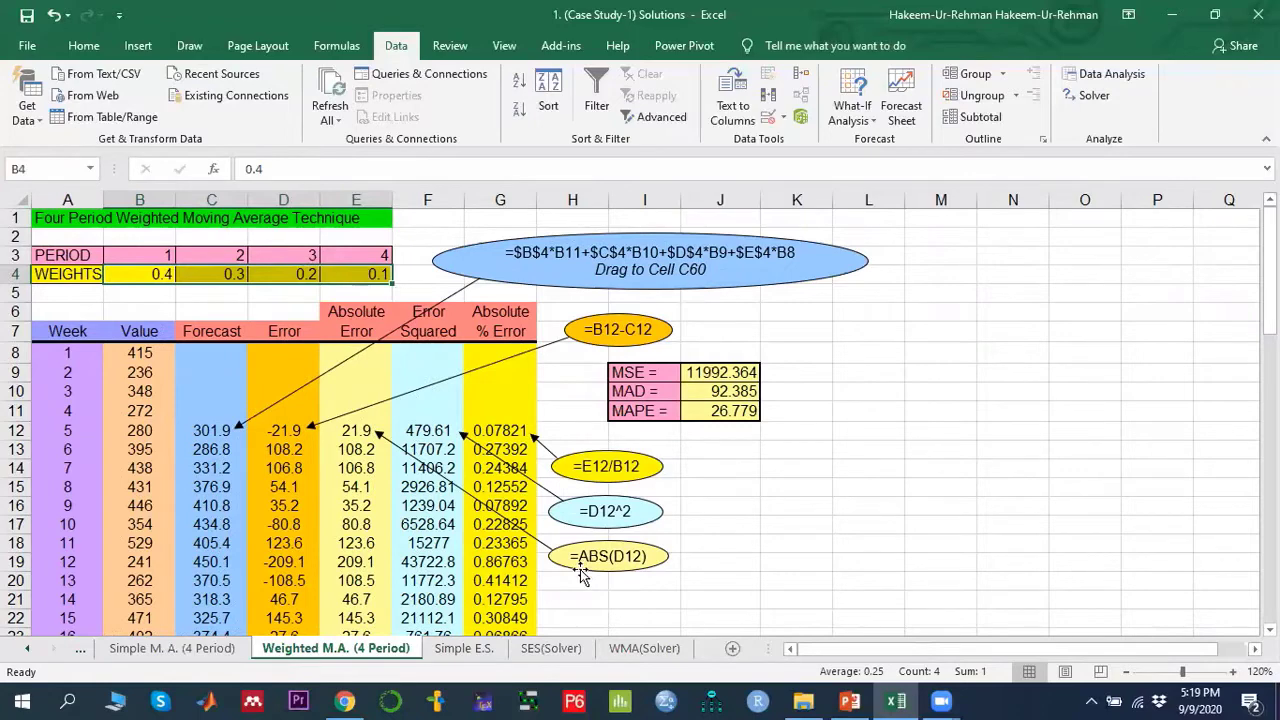
click(450, 652)
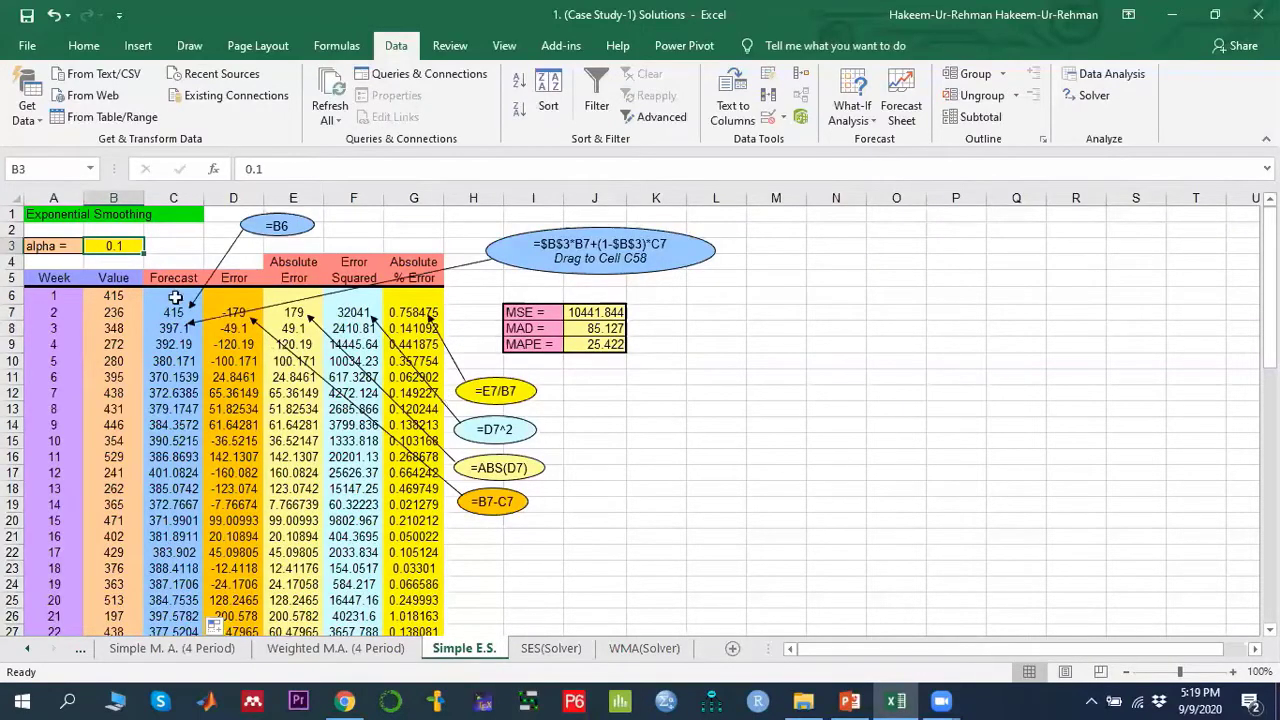
click(340, 648)
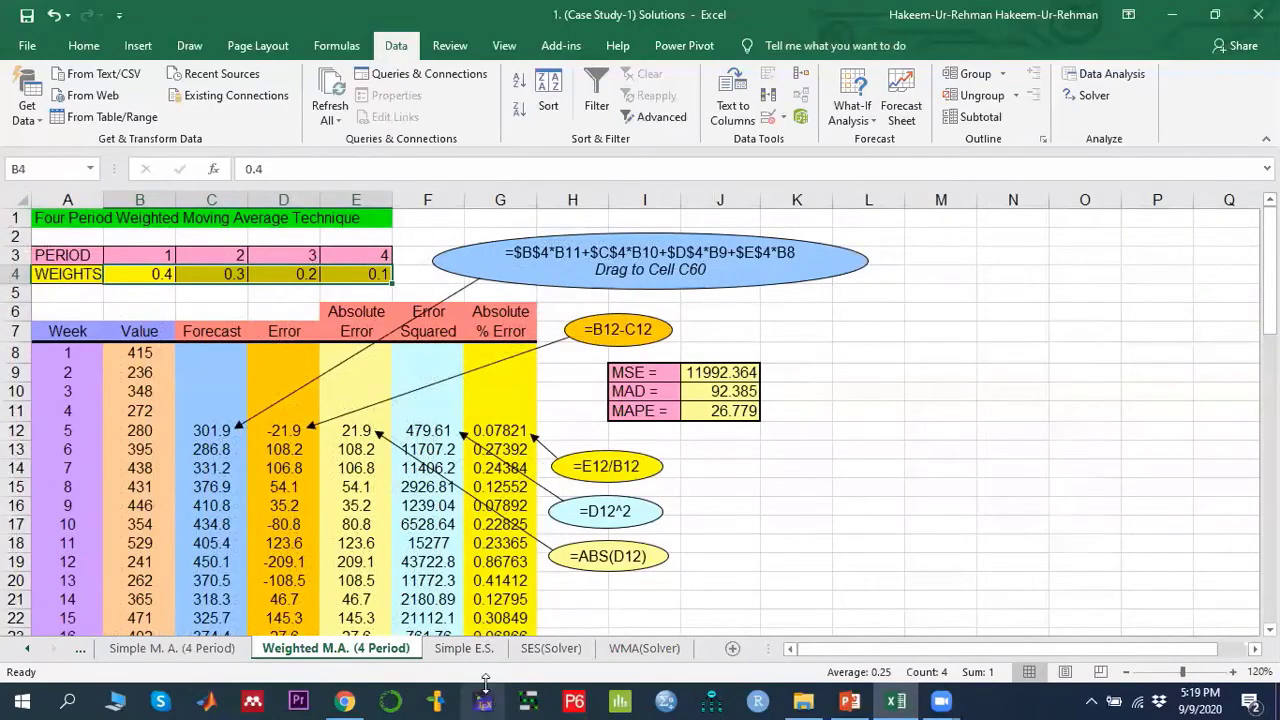
click(470, 652)
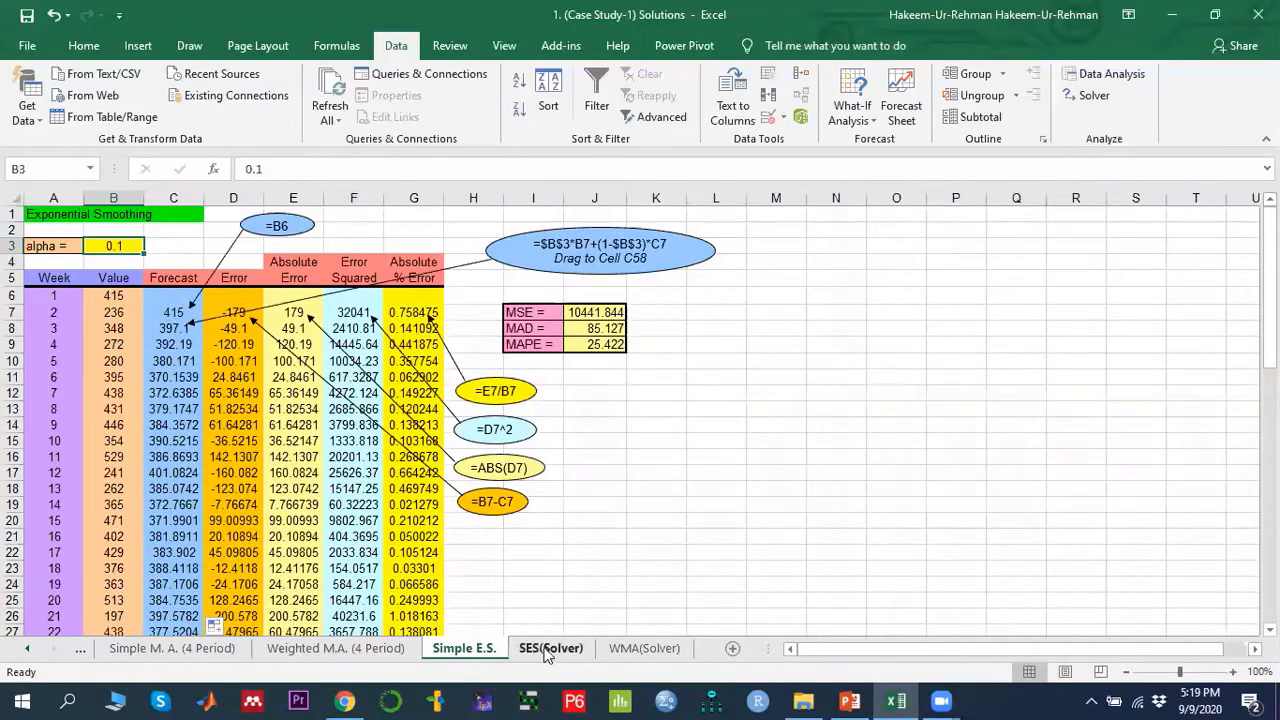
- Open the SES(Solver) sheet and compare its alpha and C7 forecast formula with the Simple E.S. sheet
click(547, 650)
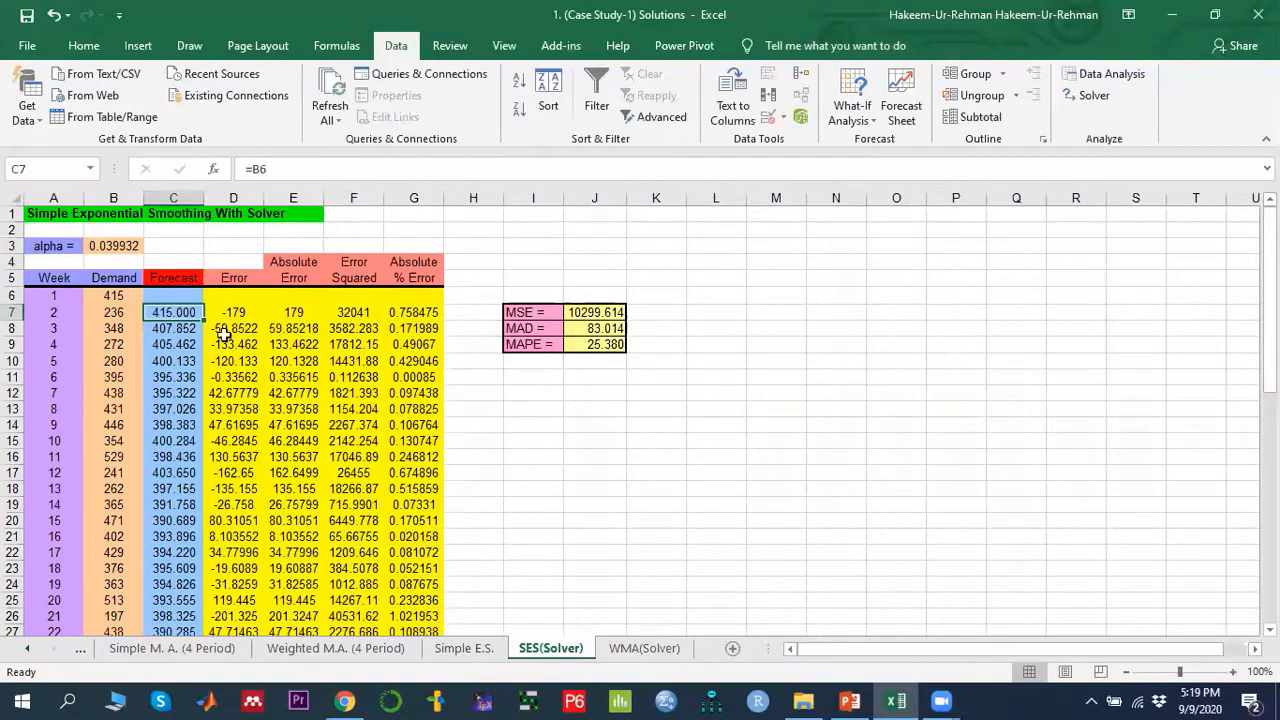
click(106, 248)
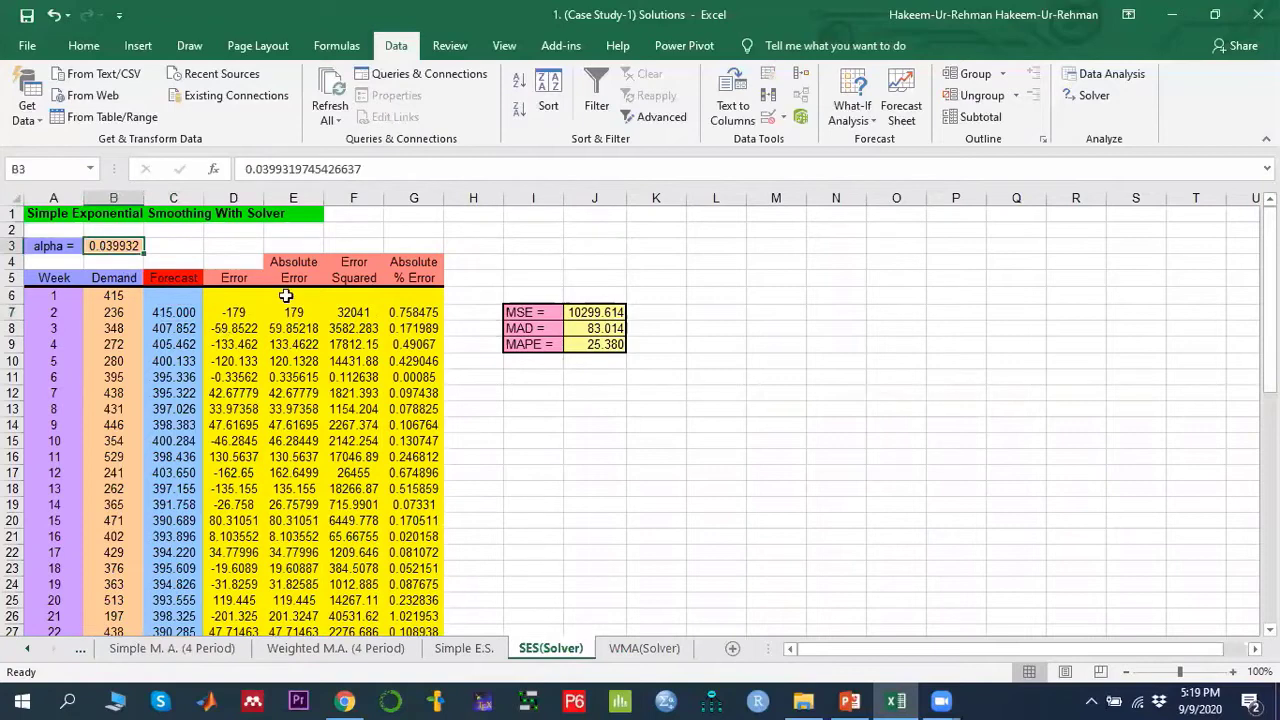
click(178, 311)
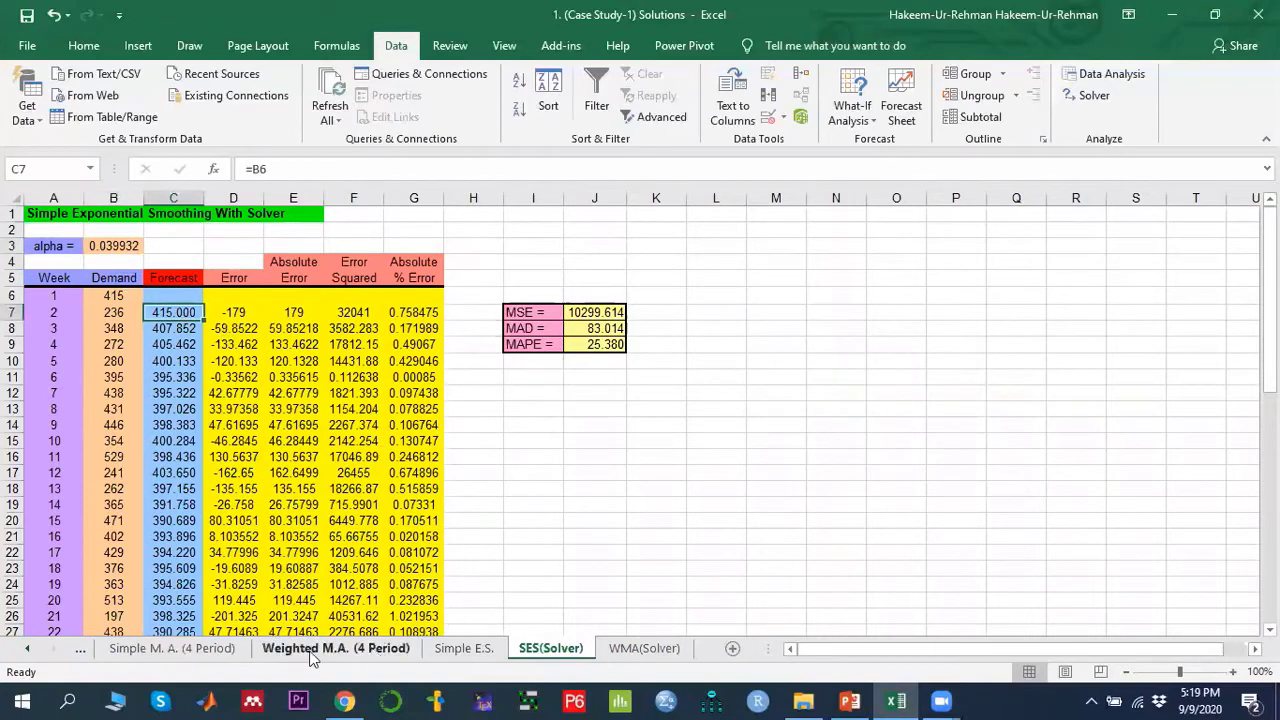
click(452, 650)
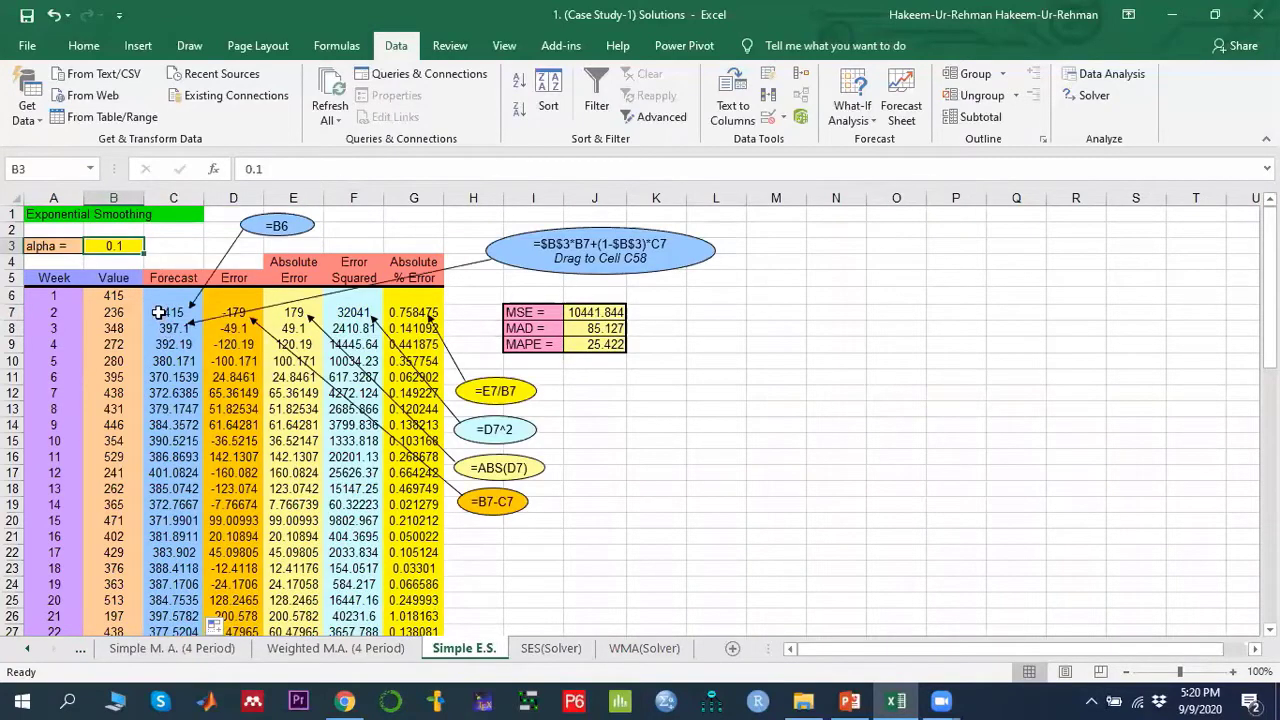
click(566, 649)
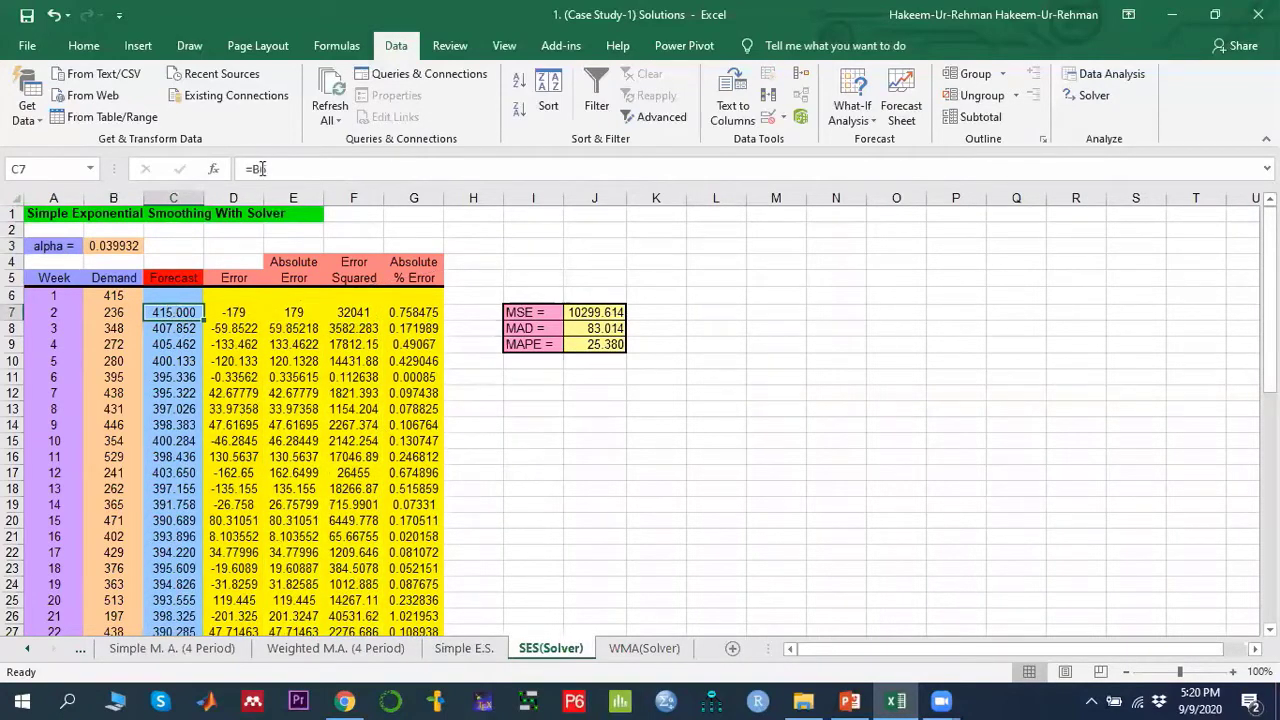
double_click(177, 314)
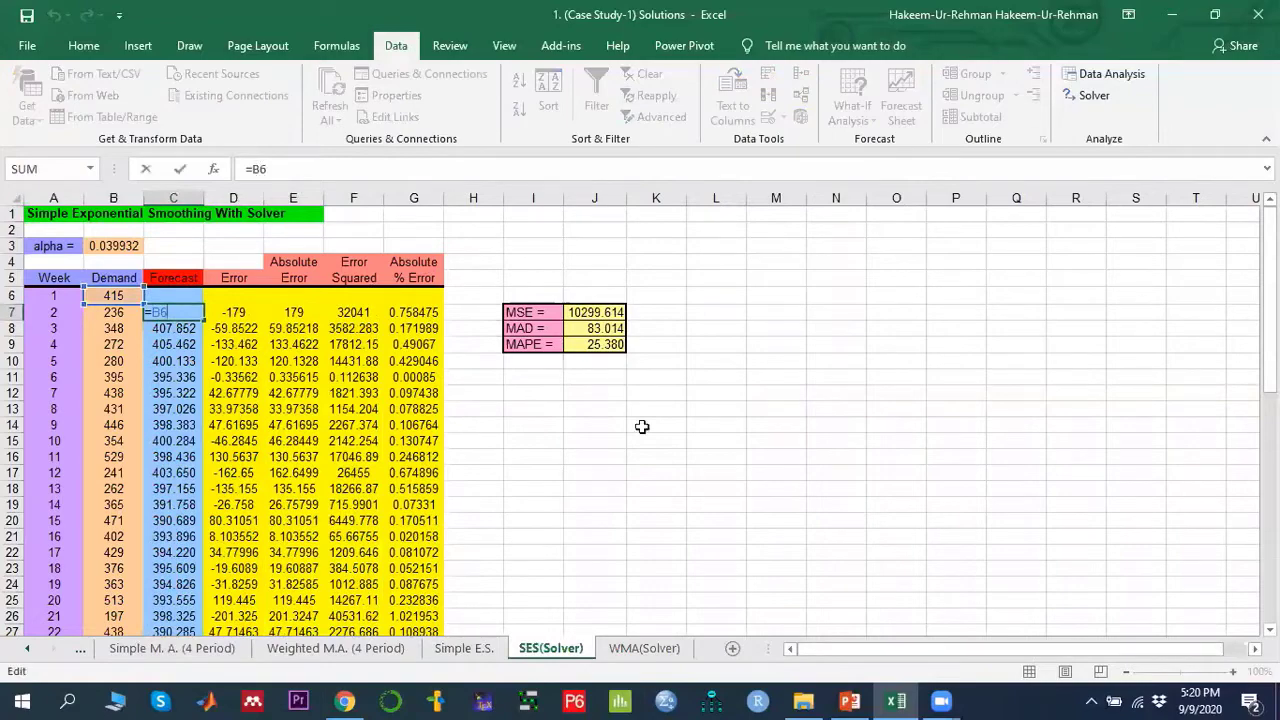
key(Escape)
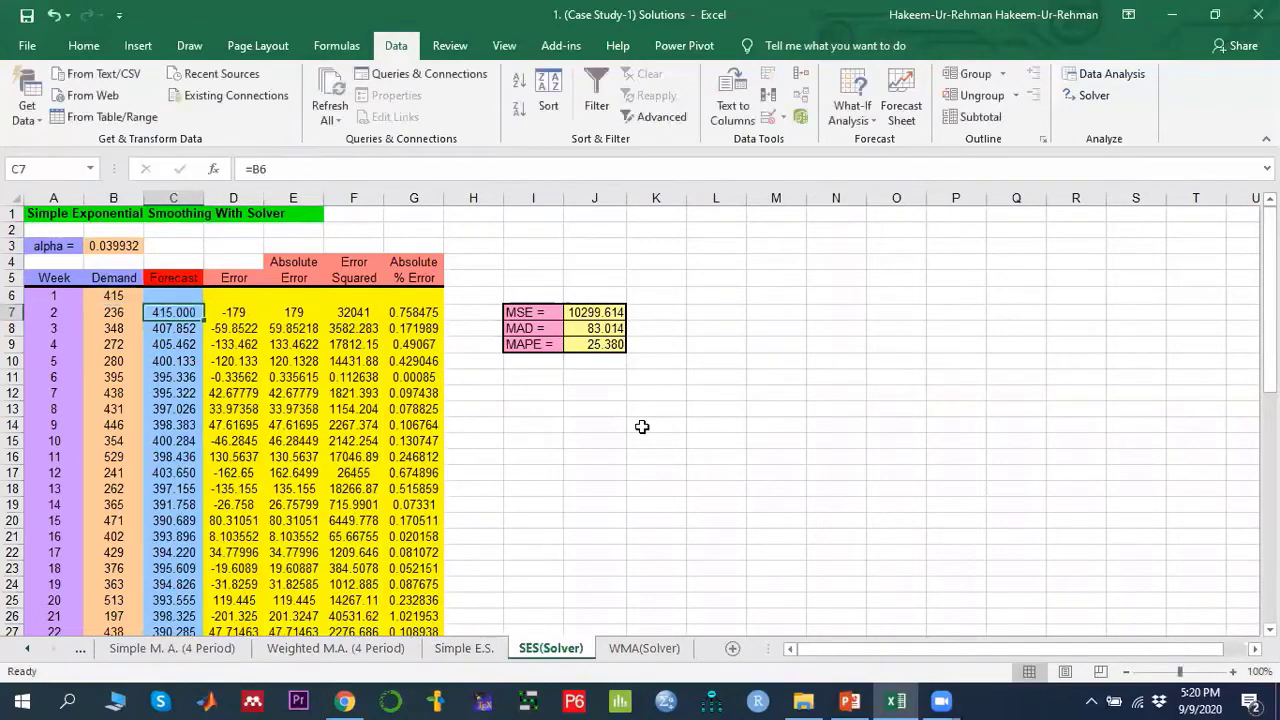
- Zoom in and inspect the forecast formulas in cells C7 and C8 of the SES(Solver) sheet
click(1235, 673)
click(1235, 673)
click(1235, 673)
click(1235, 673)
scroll(150, 405, up, 2)
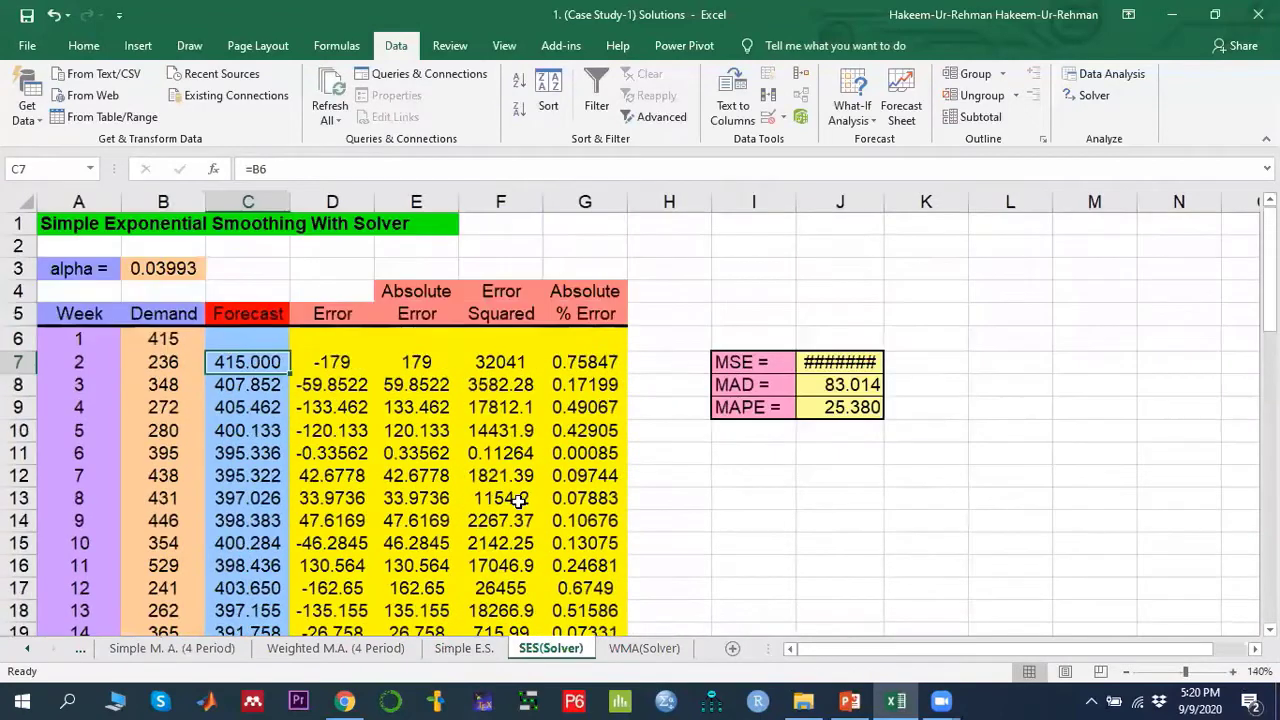
double_click(247, 362)
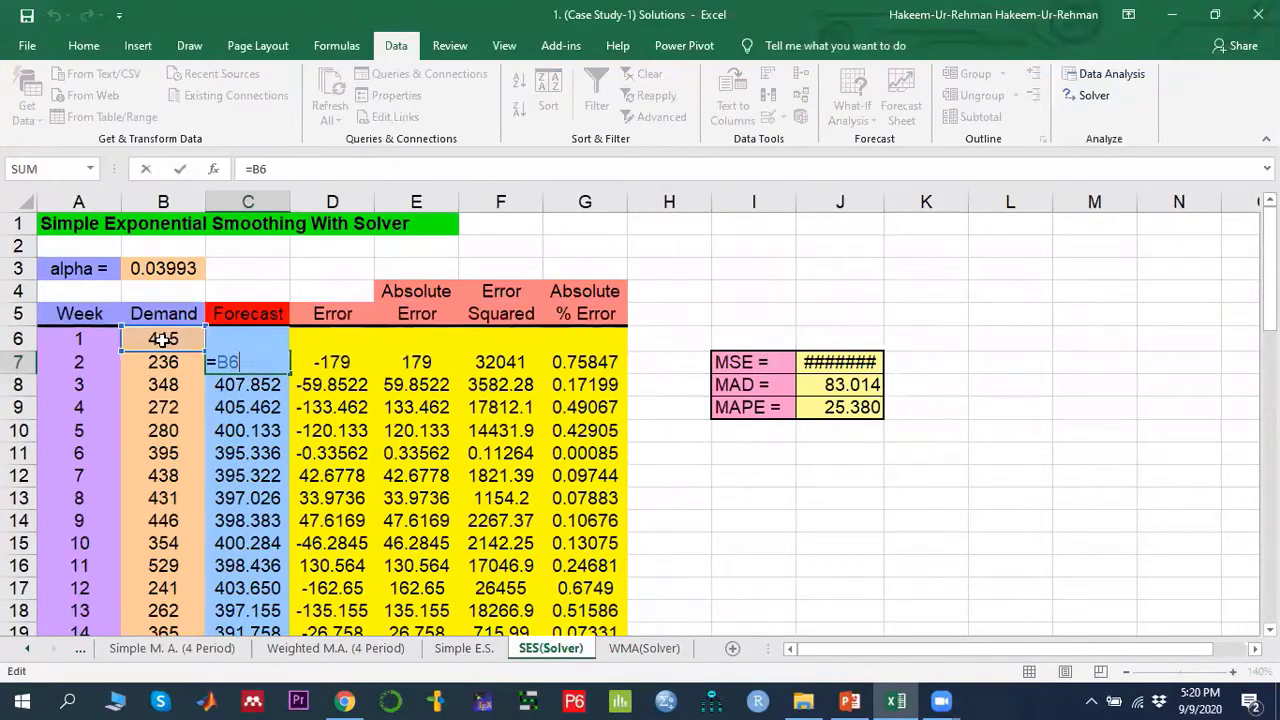
key(Return)
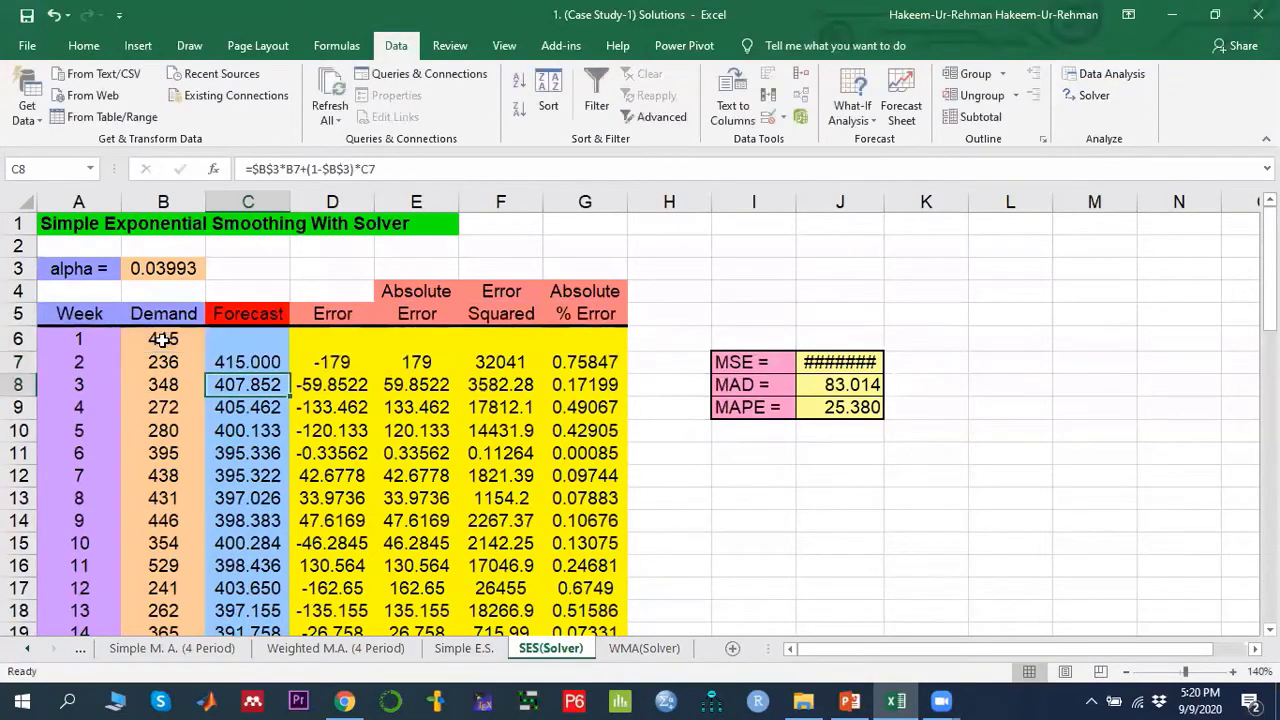
double_click(247, 383)
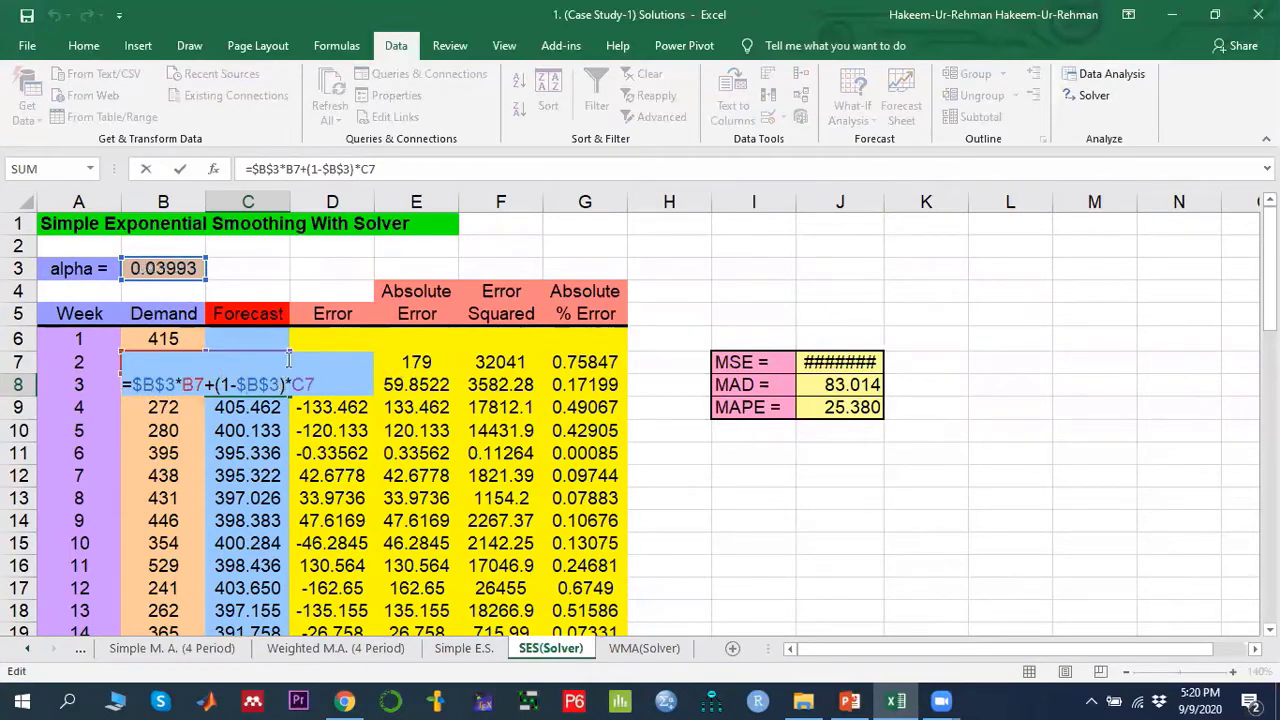
key(Return)
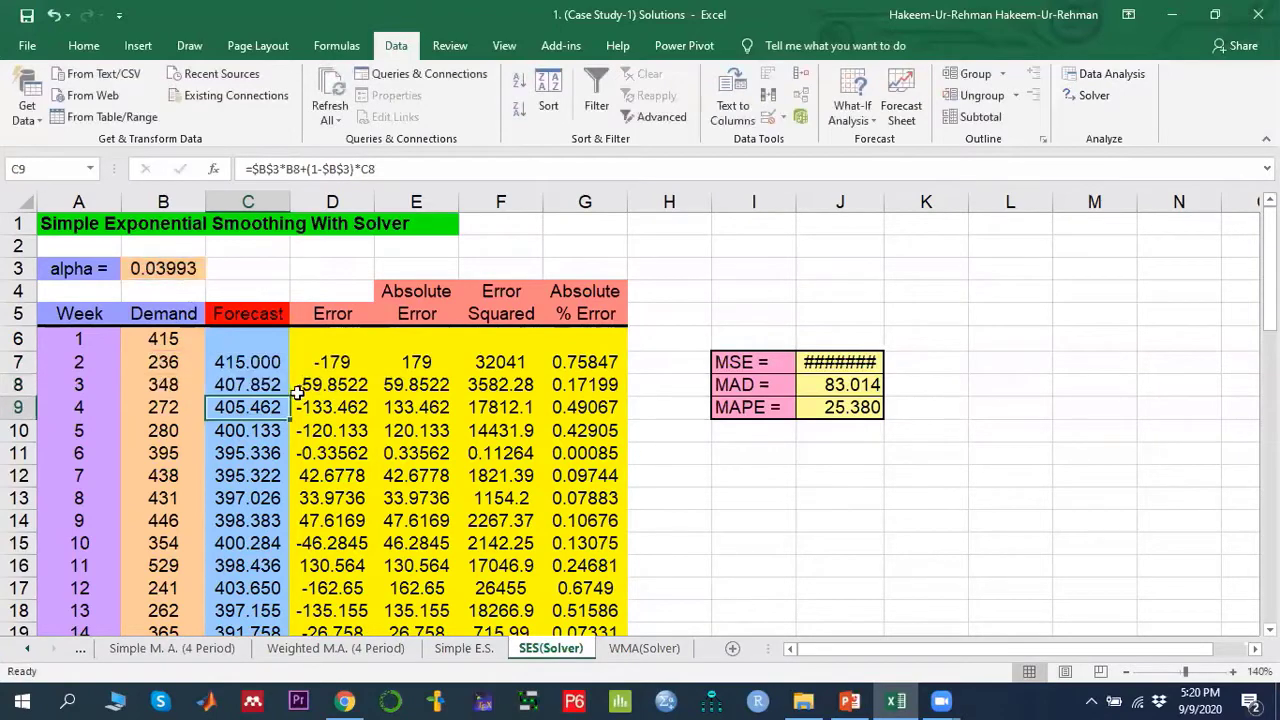
- Widen column J so the full MSE value displays next to the error measures
click(243, 387)
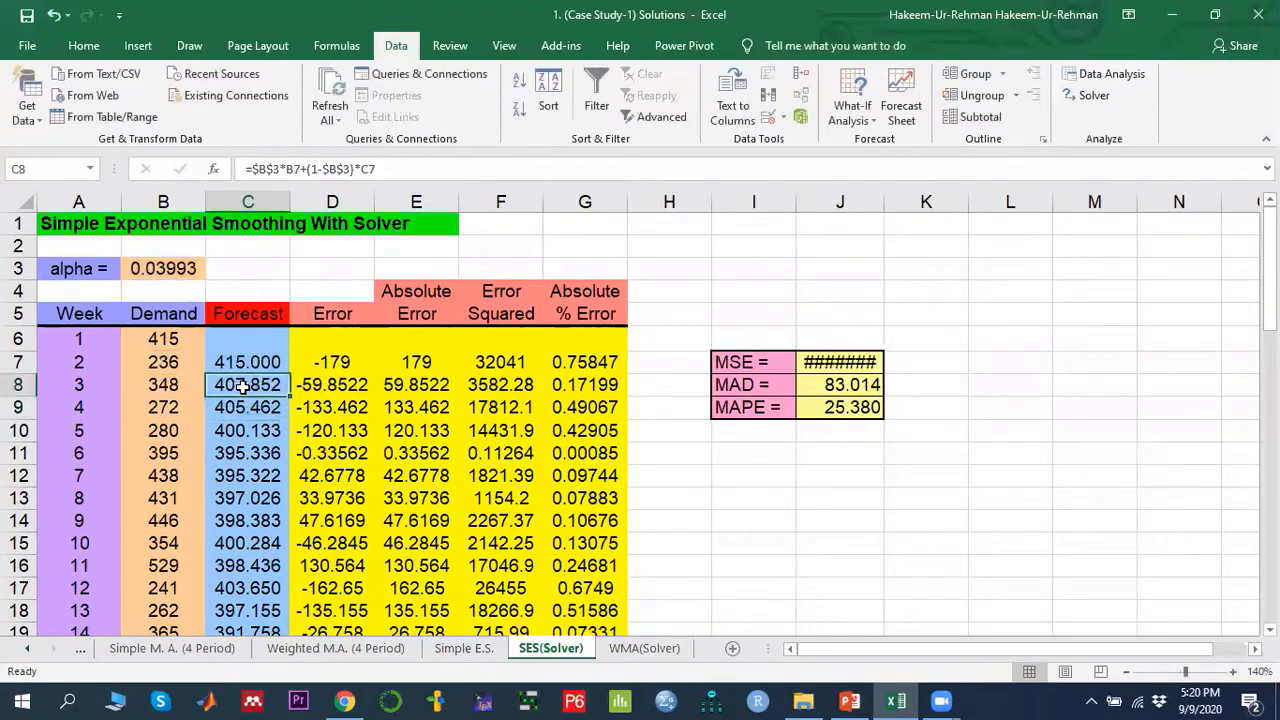
click(166, 364)
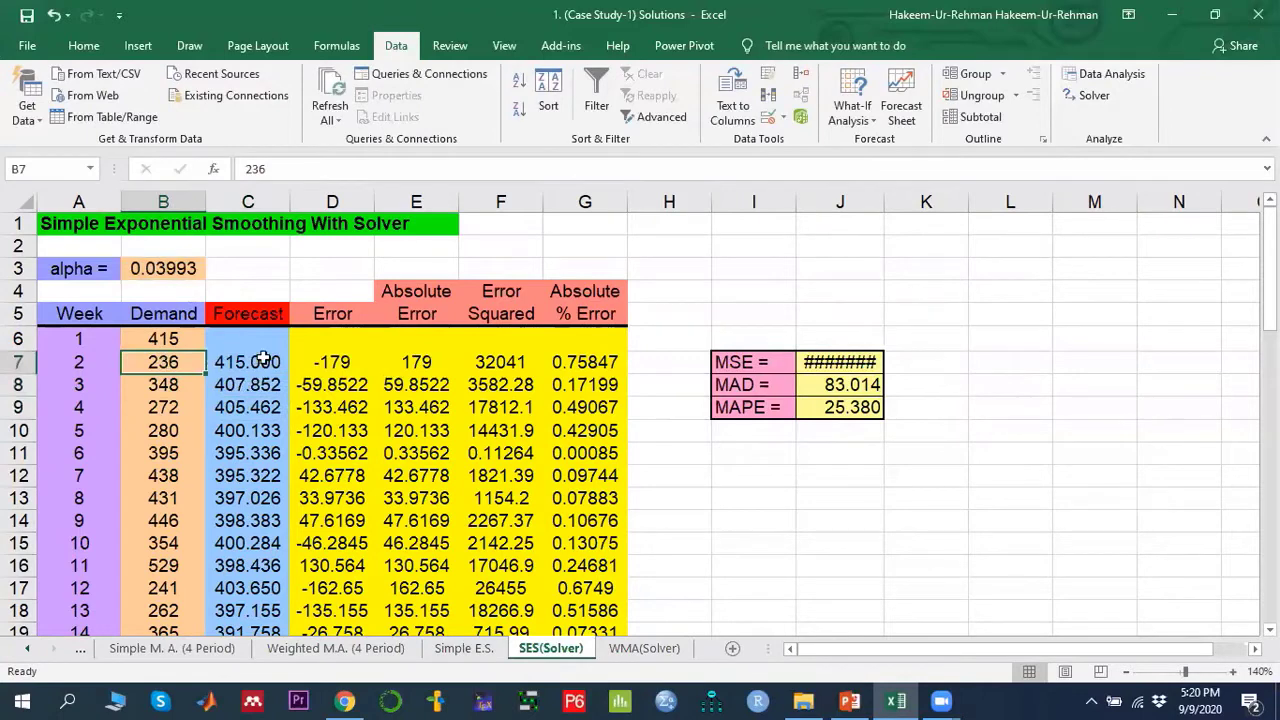
click(262, 360)
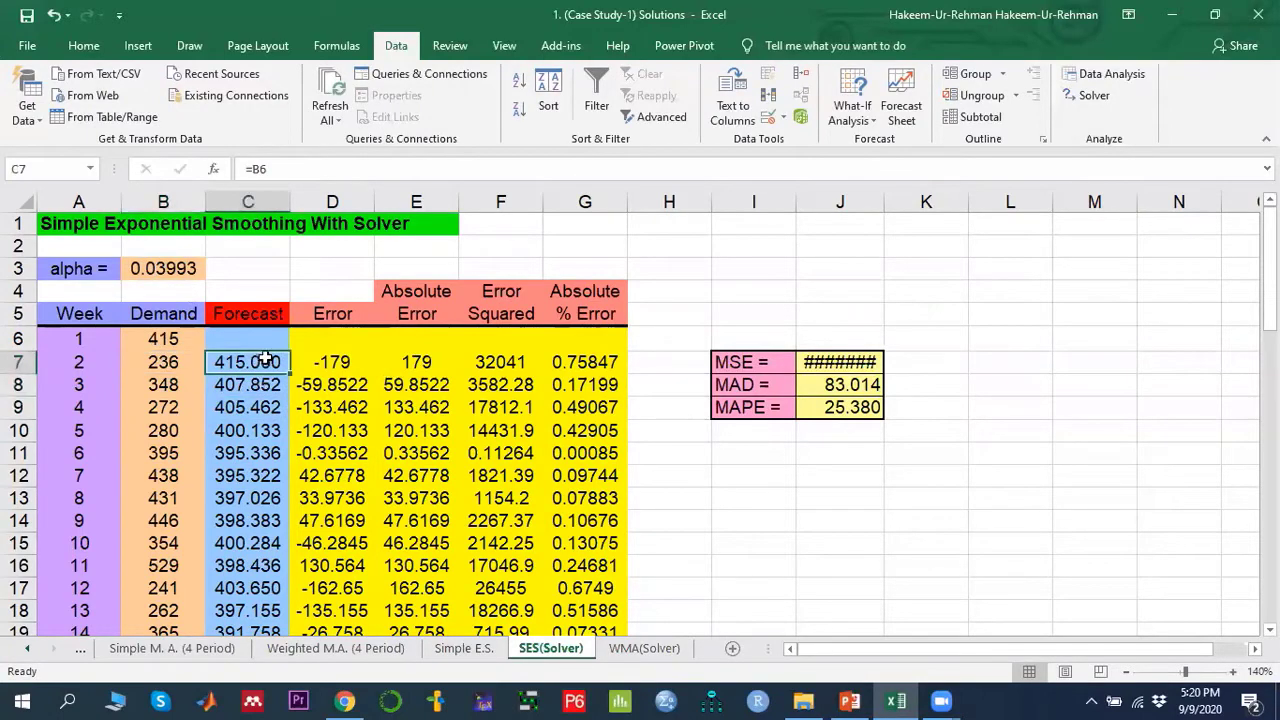
click(250, 385)
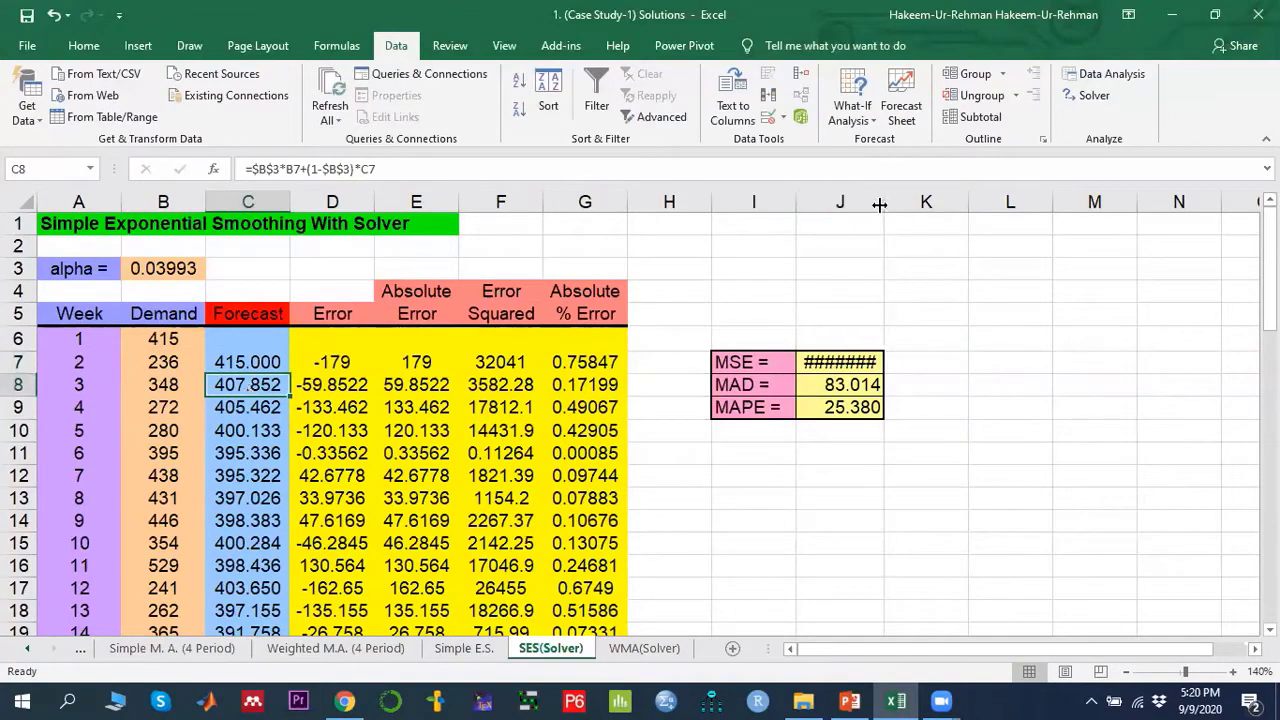
drag(884, 202, 944, 202)
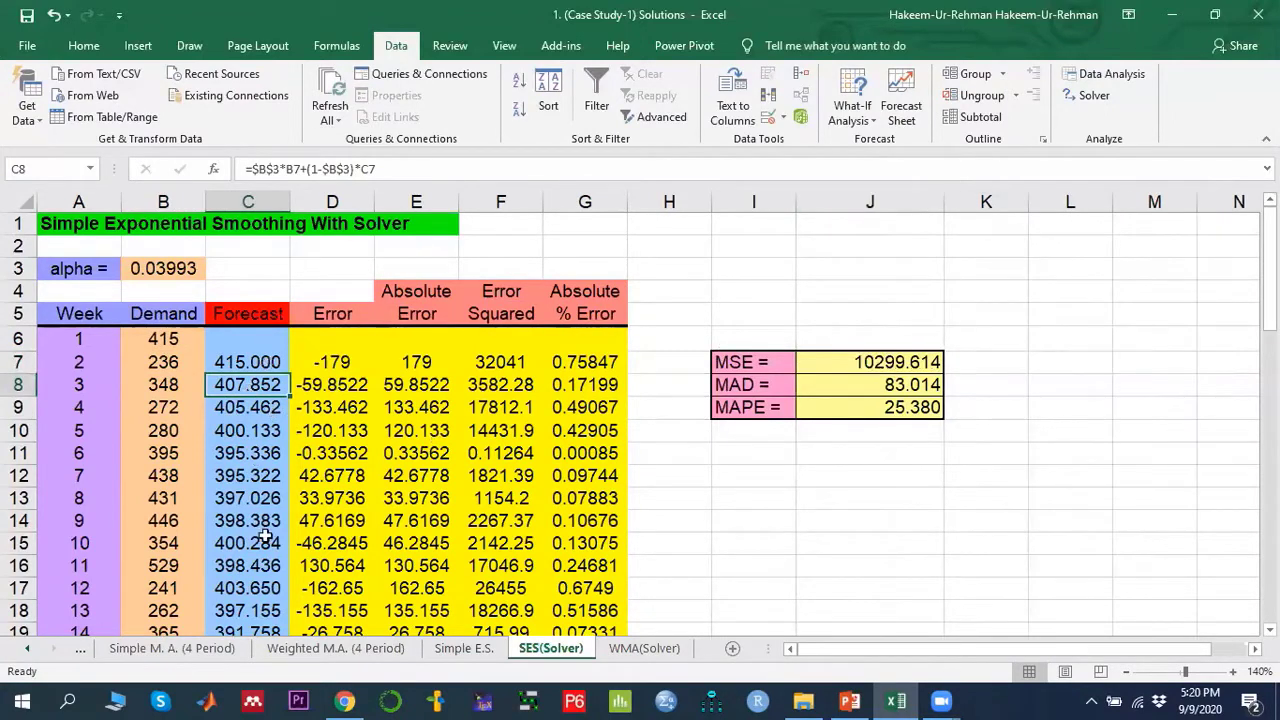
- Review the error, absolute error, squared error and percentage error cells in row 7 and the alpha cell
click(341, 362)
click(420, 362)
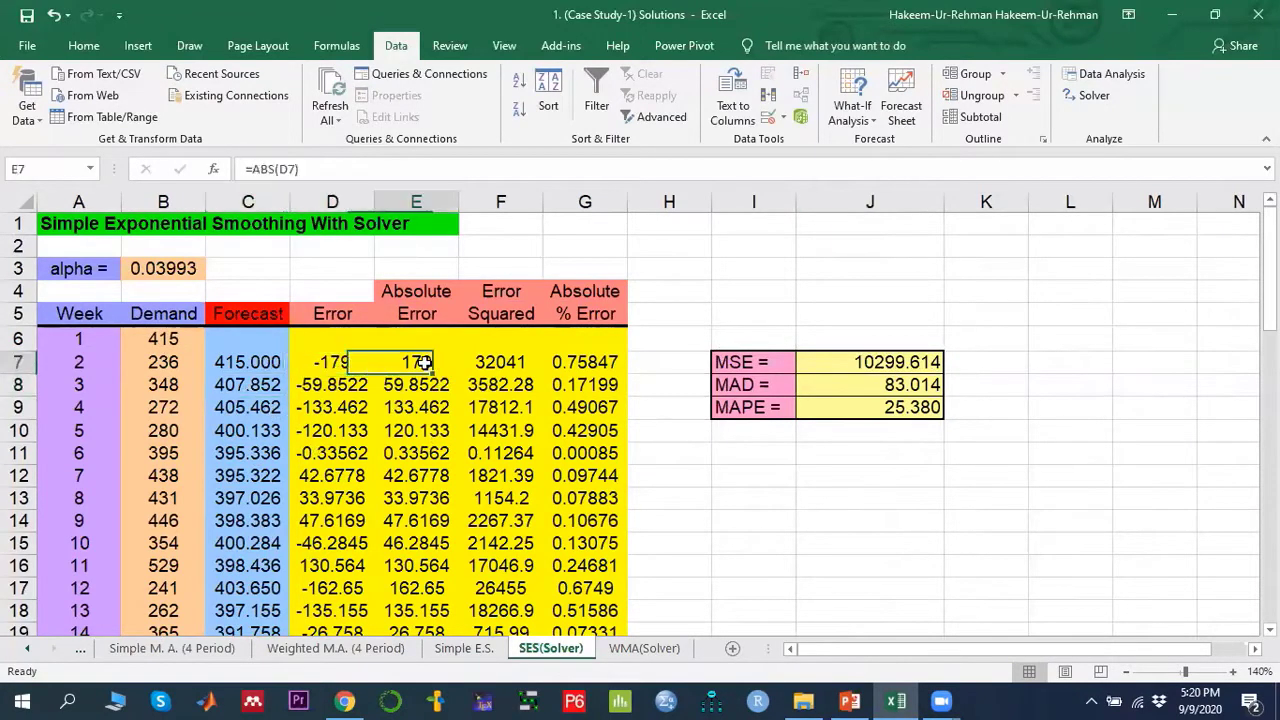
click(508, 362)
click(608, 366)
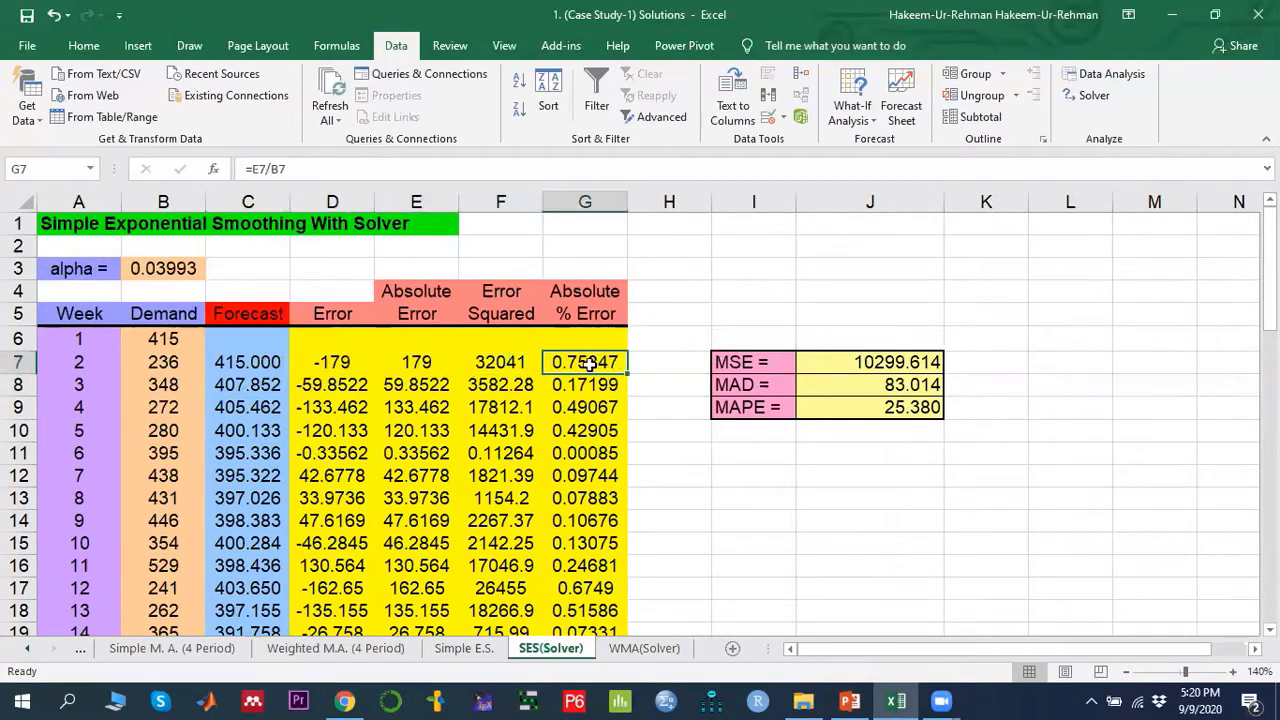
click(174, 271)
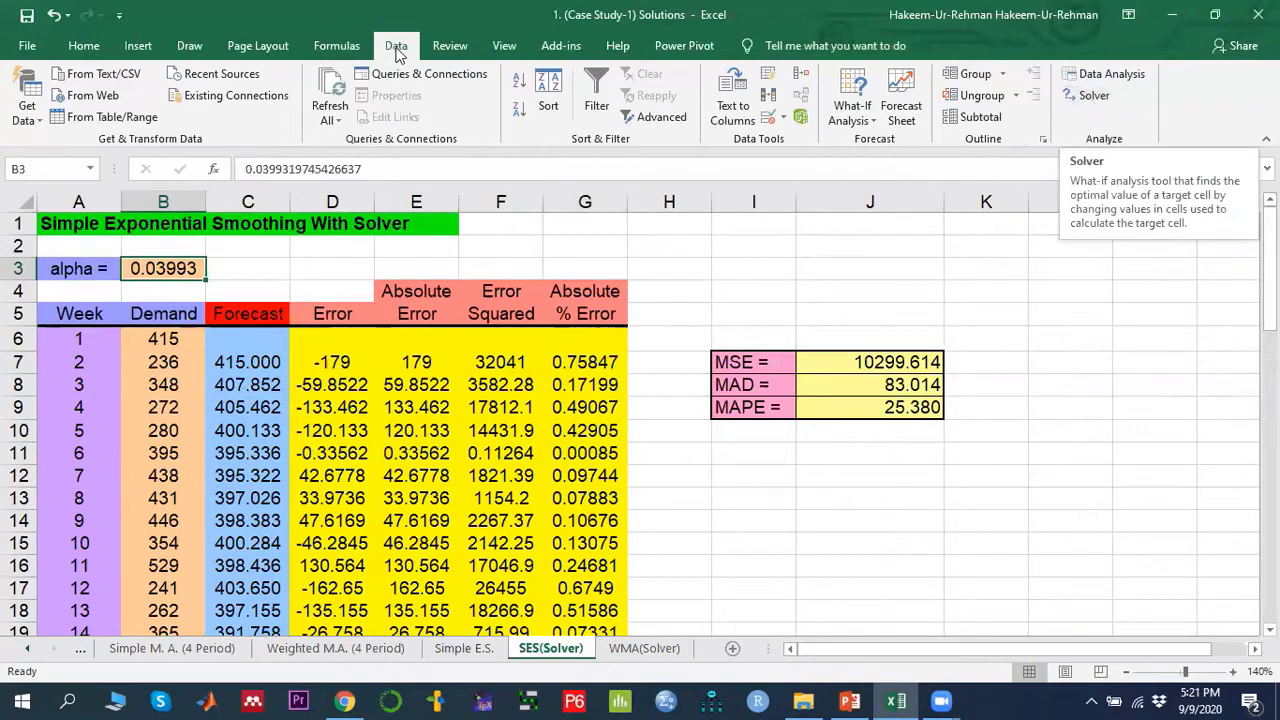
- Open Solver and review the objective J7 set to Min with alpha cell B3 as the changing cell
click(1094, 95)
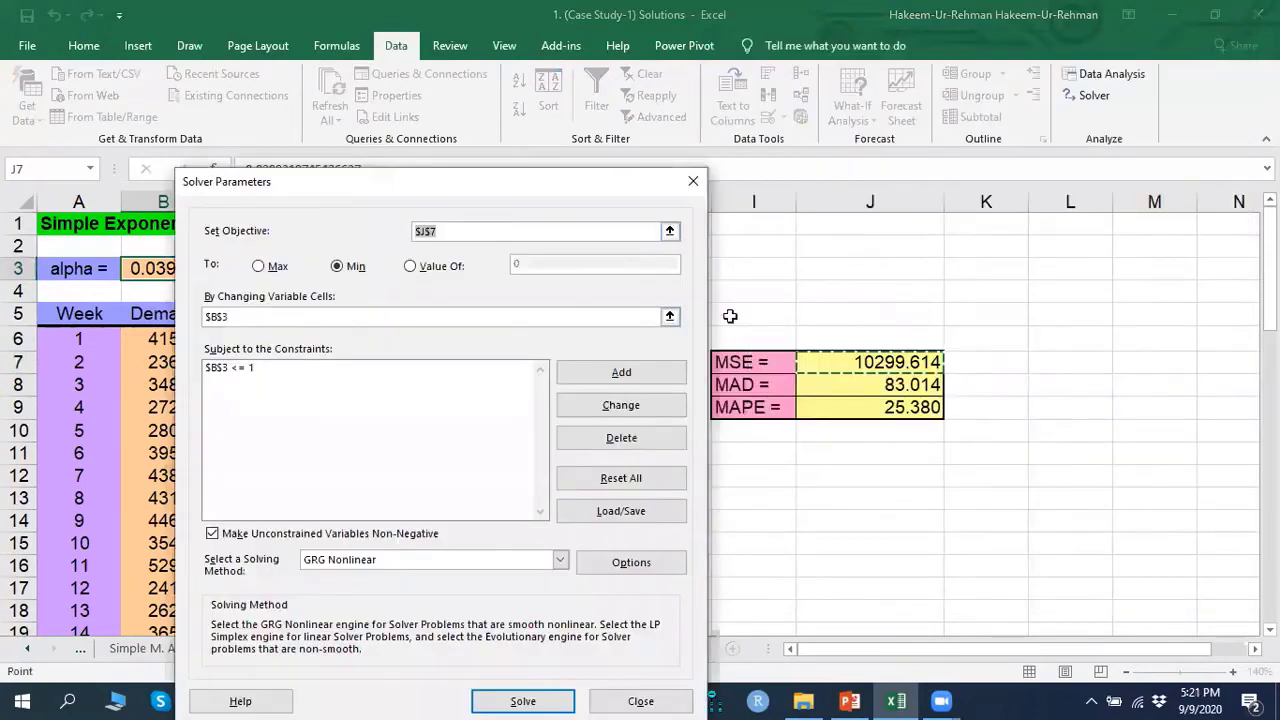
click(670, 232)
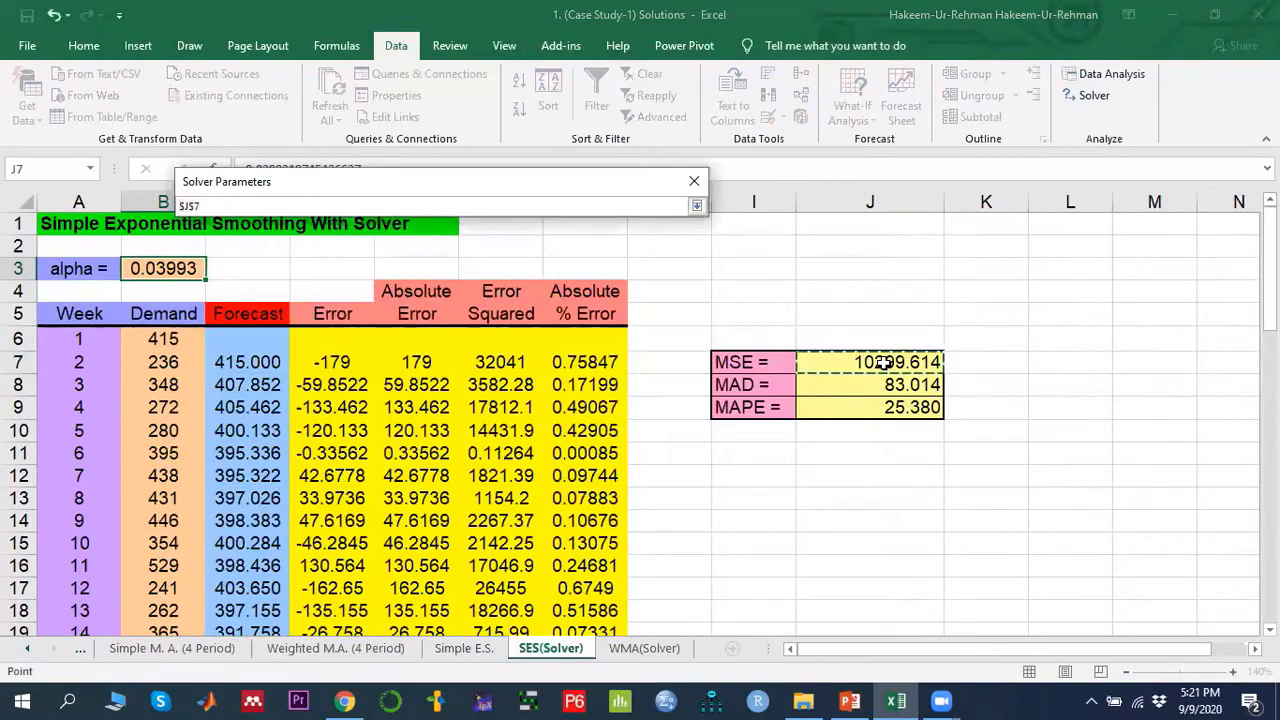
click(696, 205)
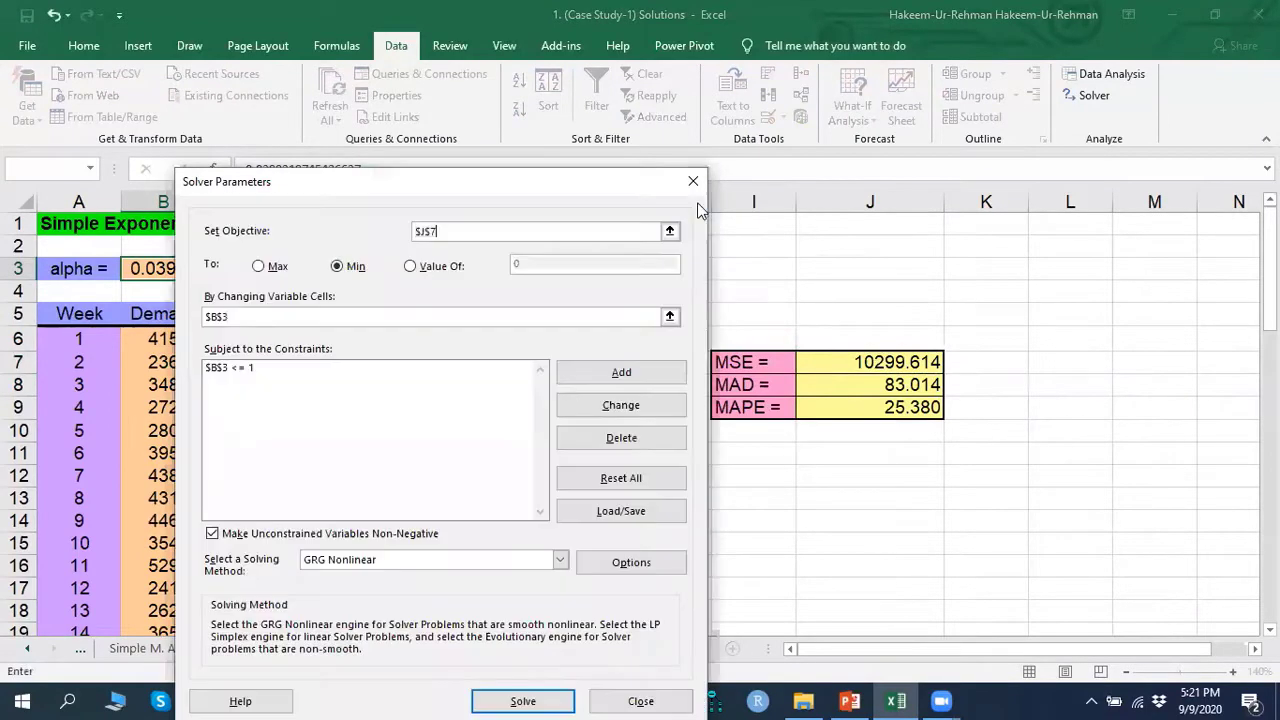
click(356, 266)
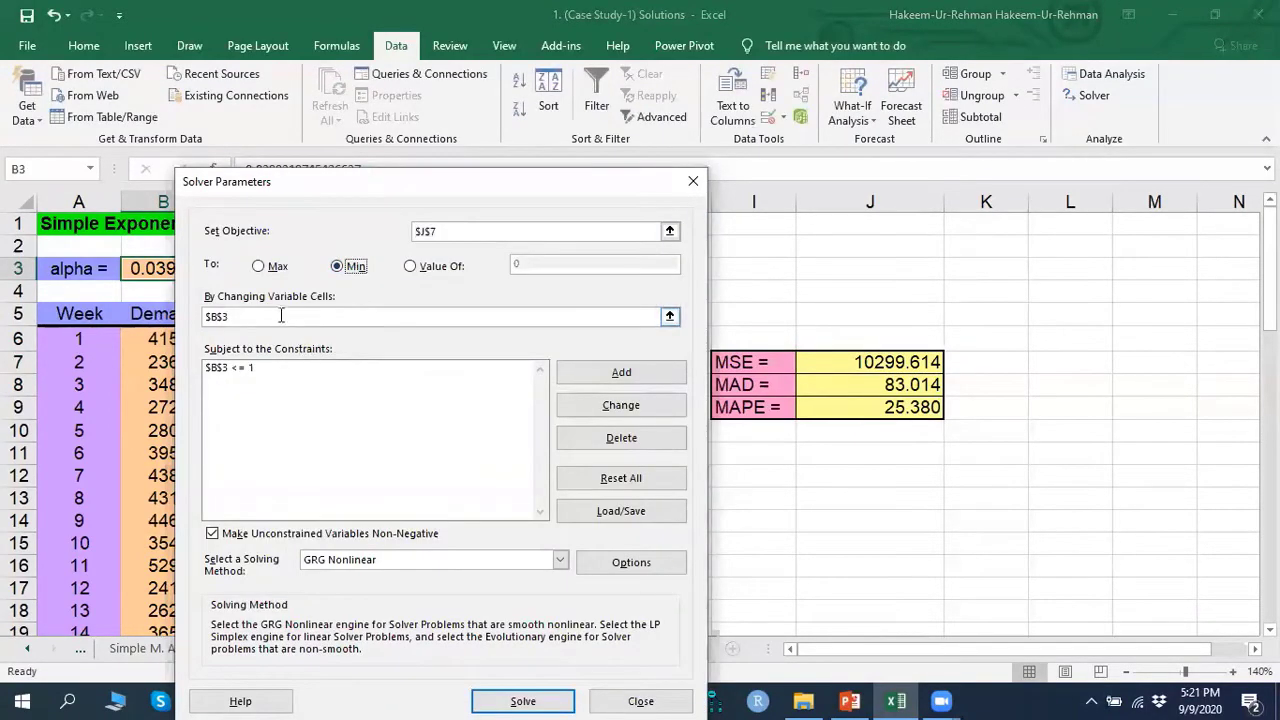
click(670, 318)
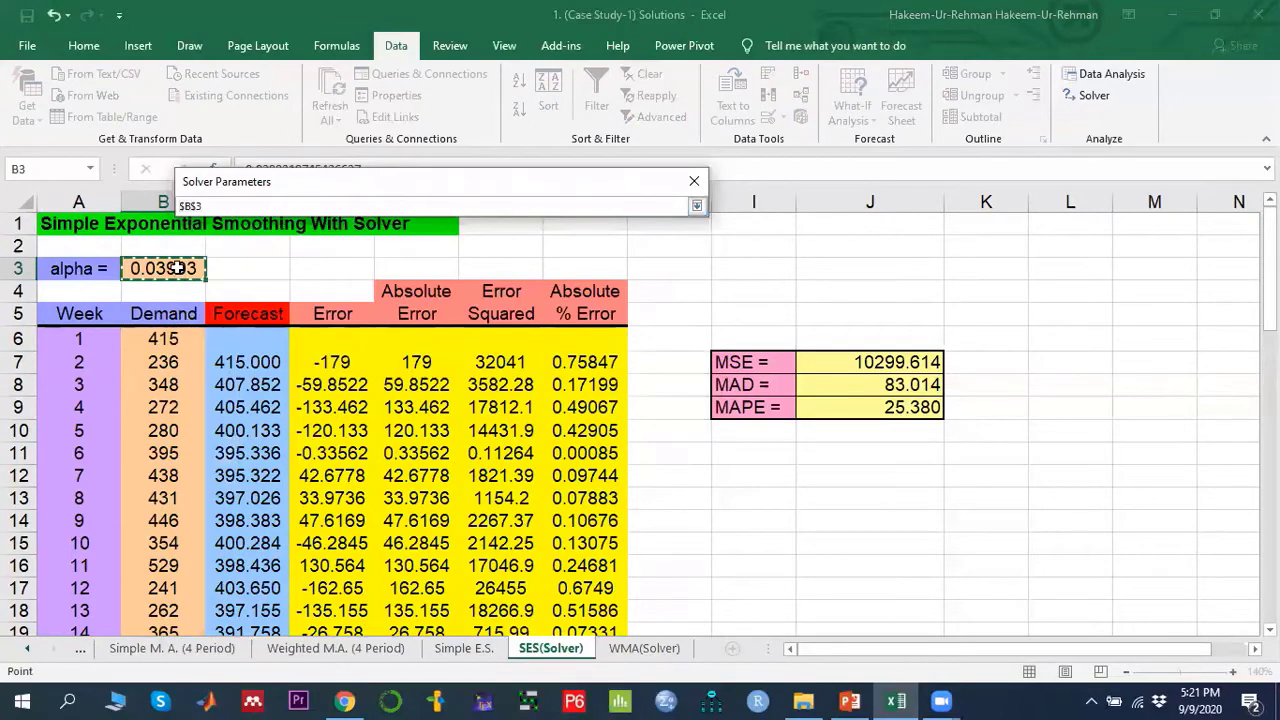
click(697, 206)
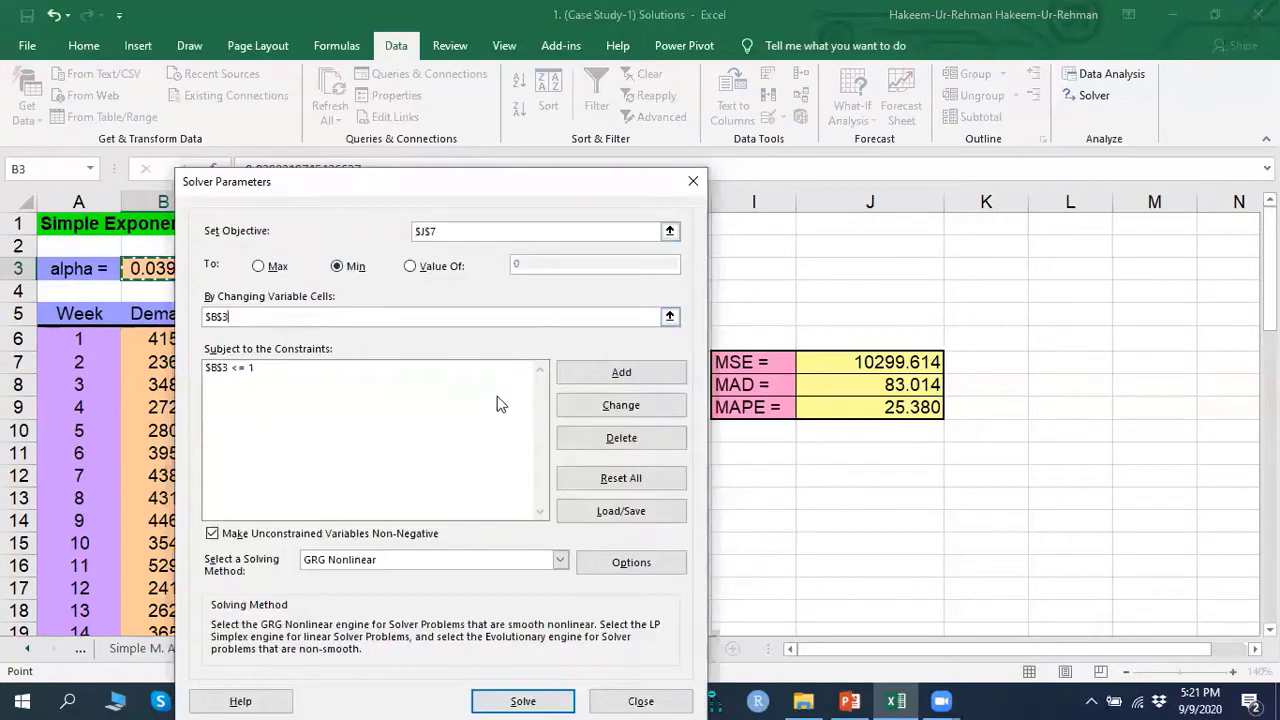
- Open the $B$3 <= 1 constraint in the Change Constraint dialog and cancel it
click(238, 369)
click(621, 405)
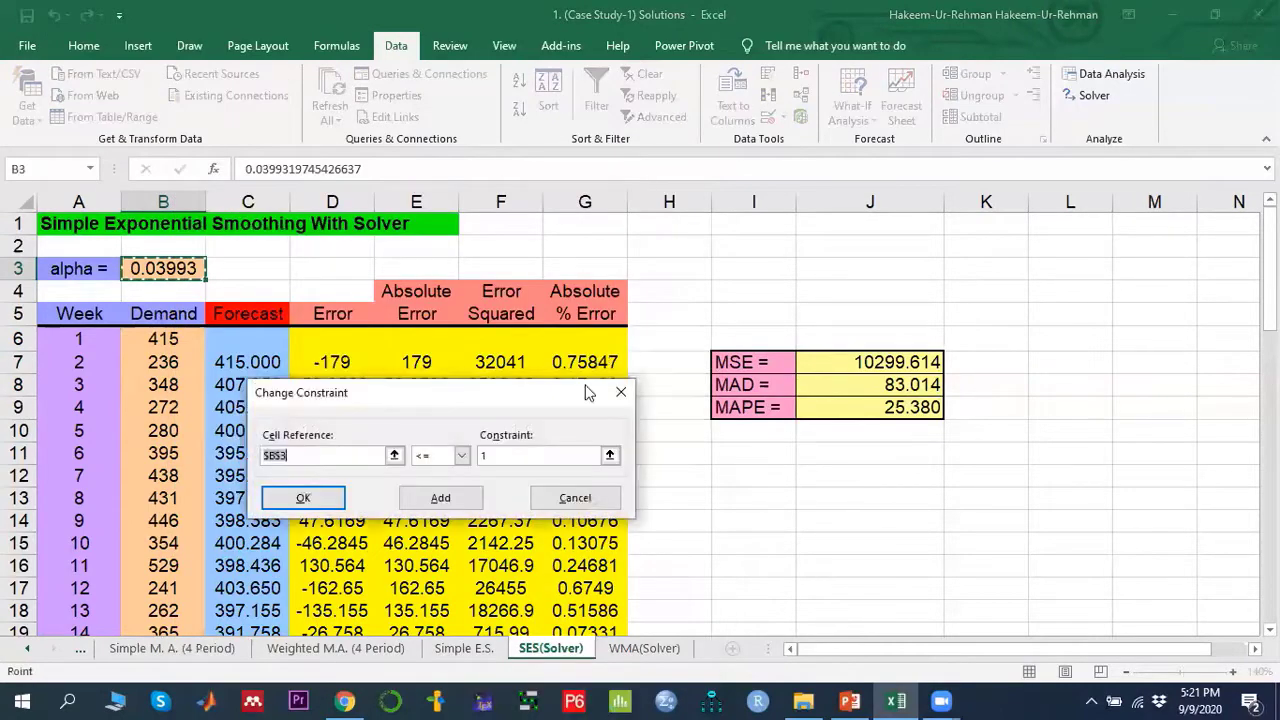
drag(491, 386, 826, 205)
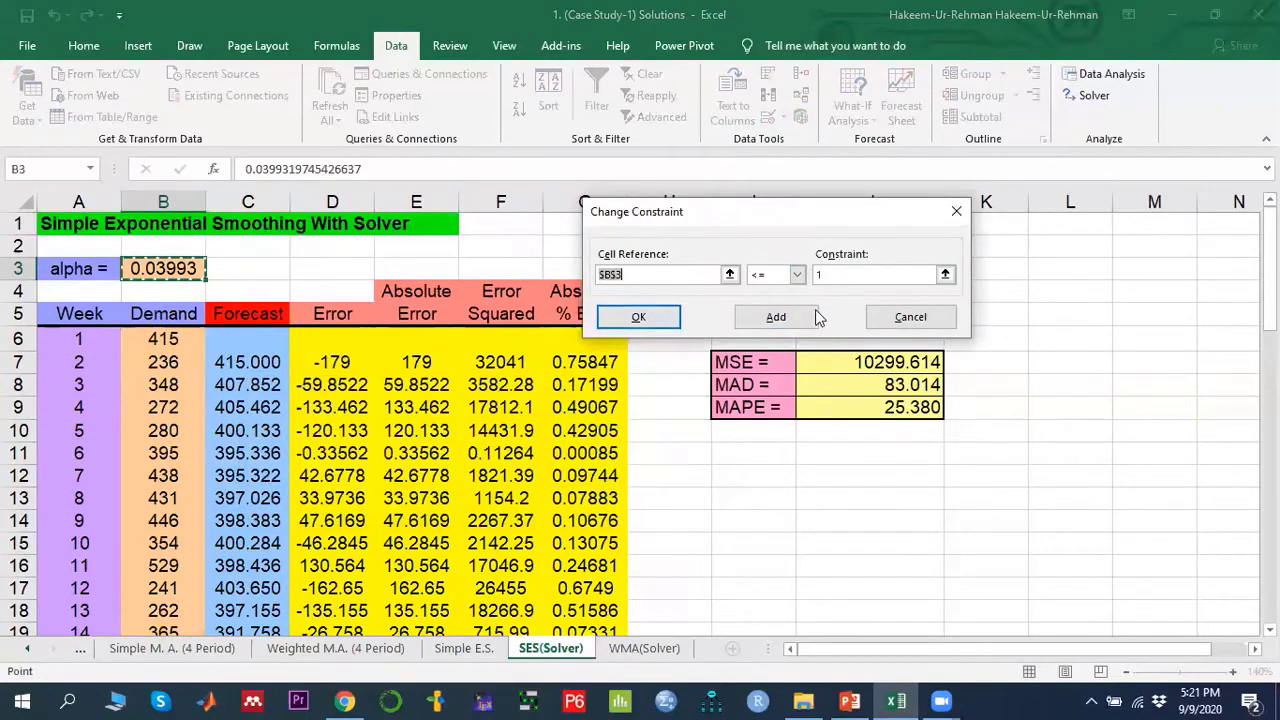
click(905, 316)
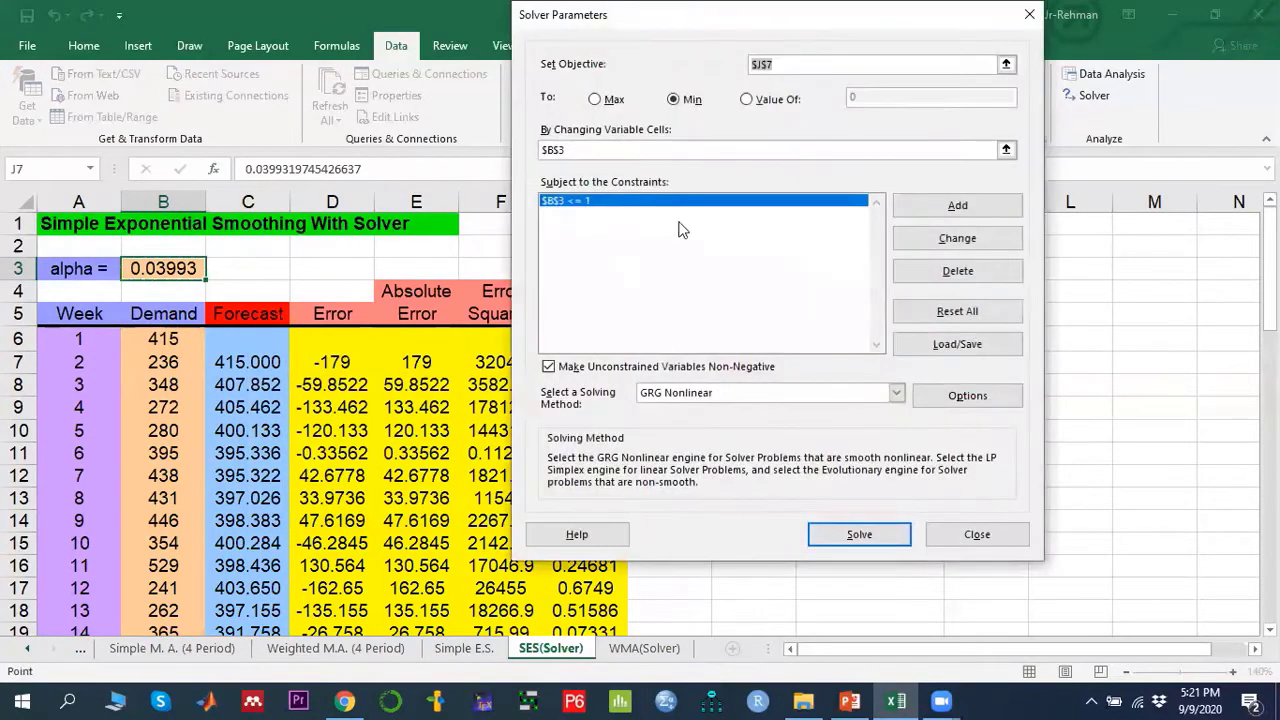
click(928, 277)
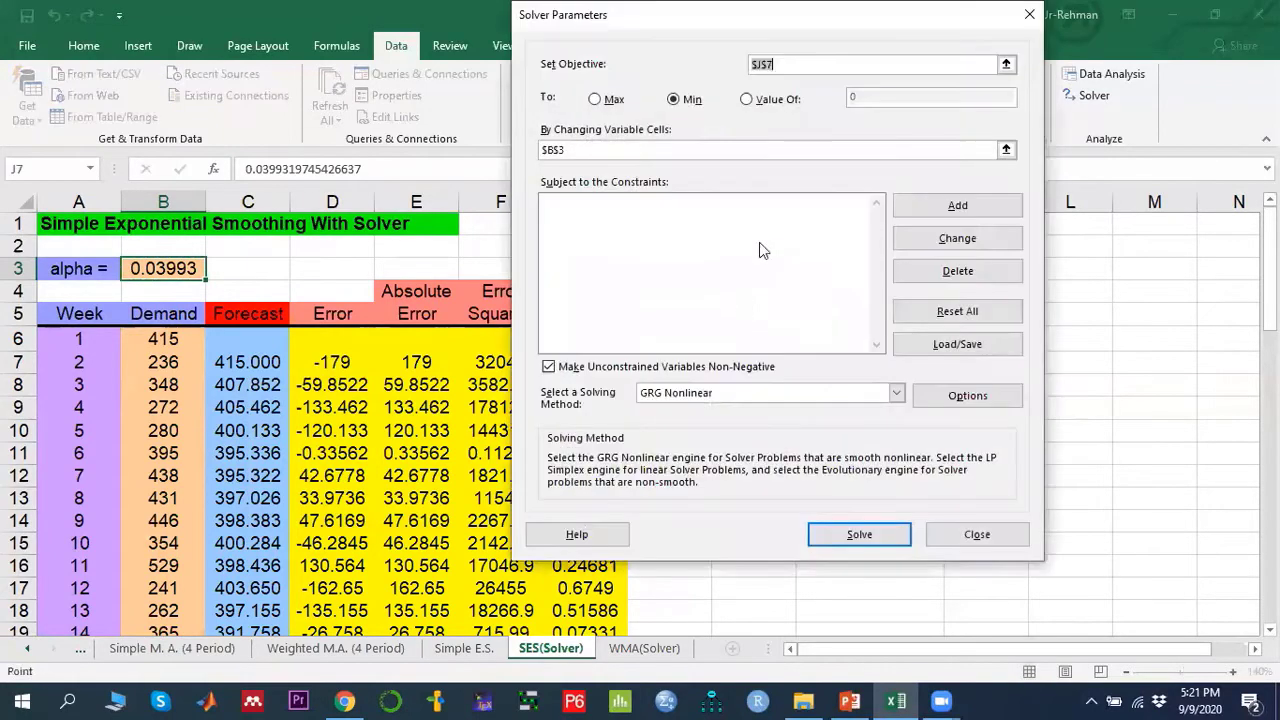
- Add a Solver constraint limiting alpha cell $B$3 to less than or equal to 1
click(935, 207)
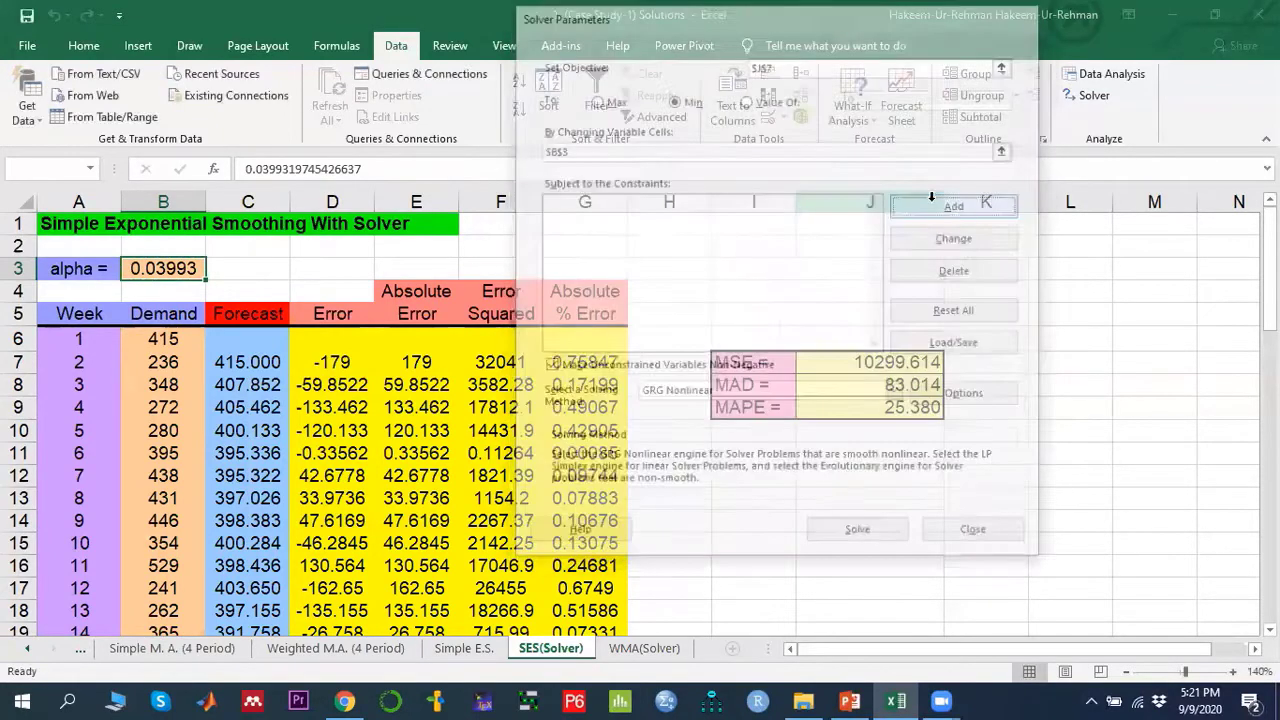
click(175, 268)
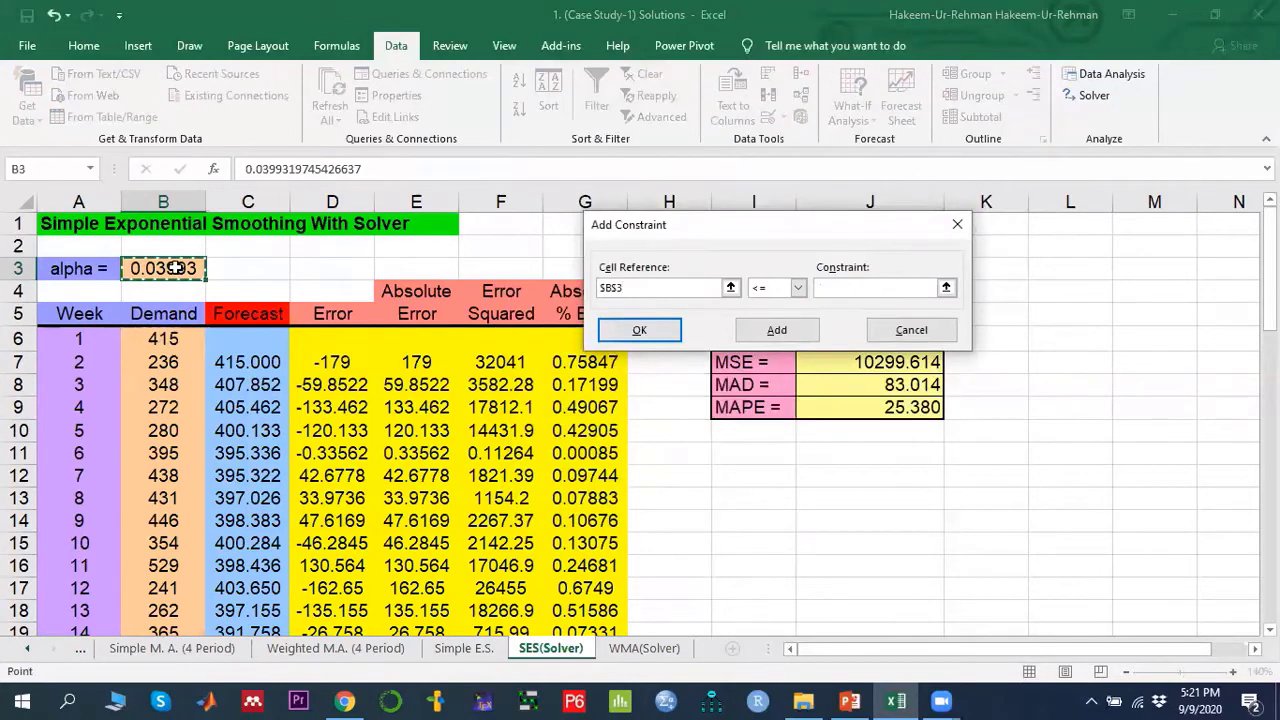
click(798, 288)
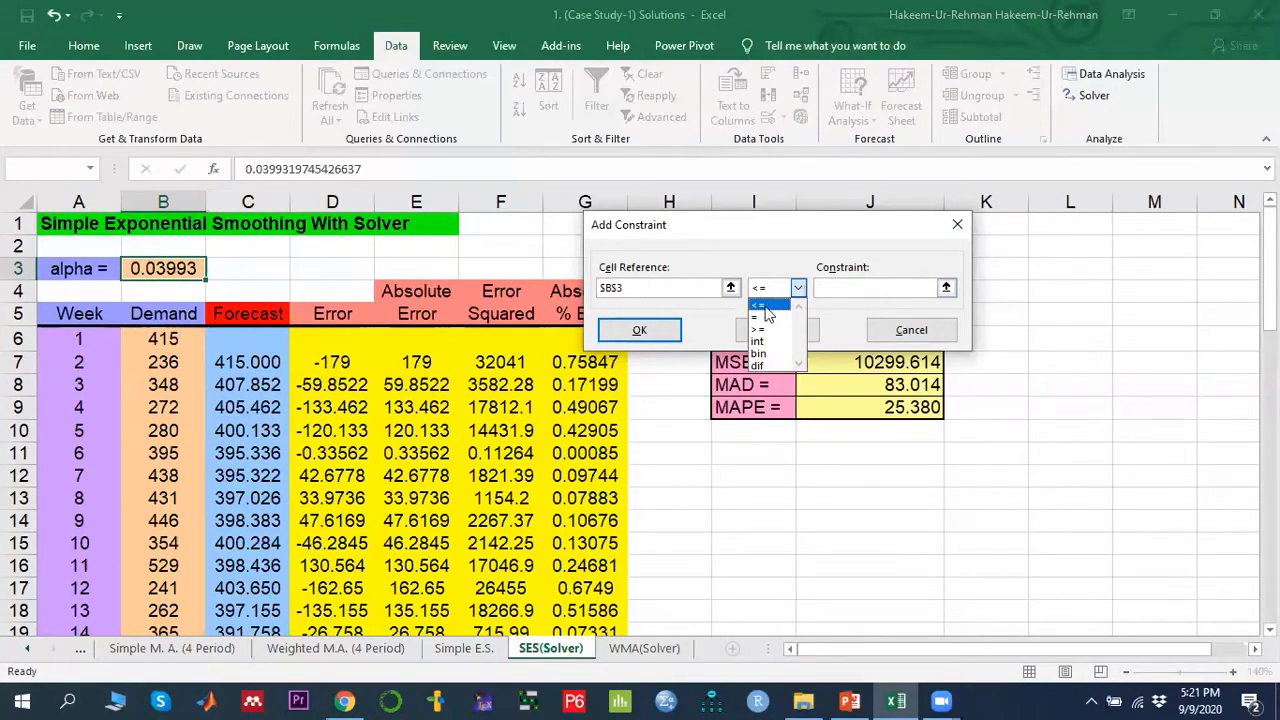
click(766, 306)
click(830, 288)
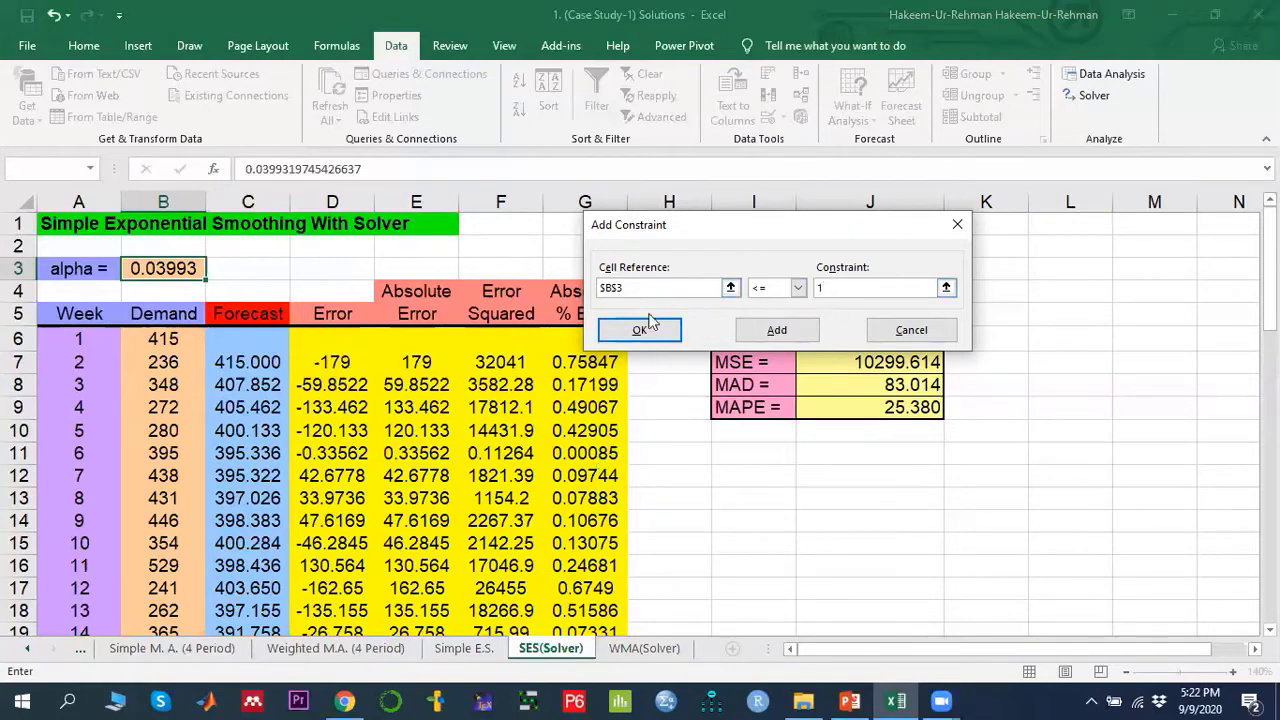
click(767, 331)
click(911, 330)
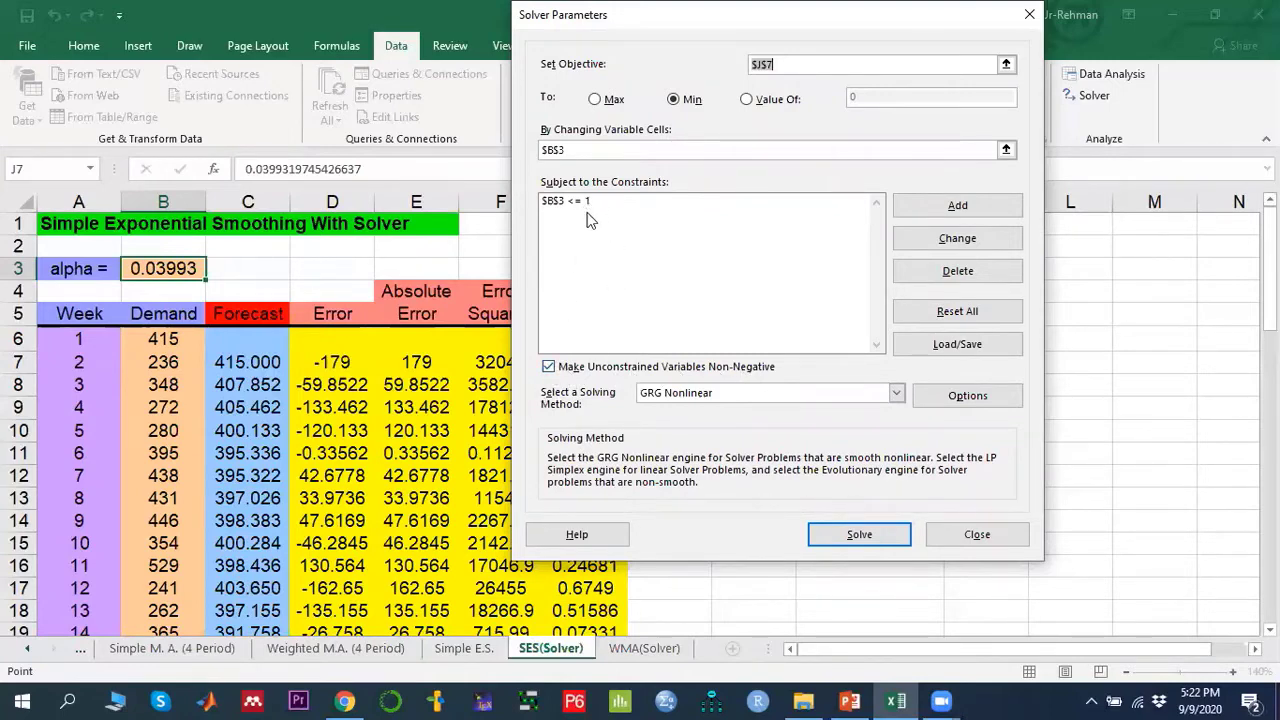
- Choose GRG Nonlinear as the solving method, run Solve, and dismiss the Solver Results dialog
click(898, 394)
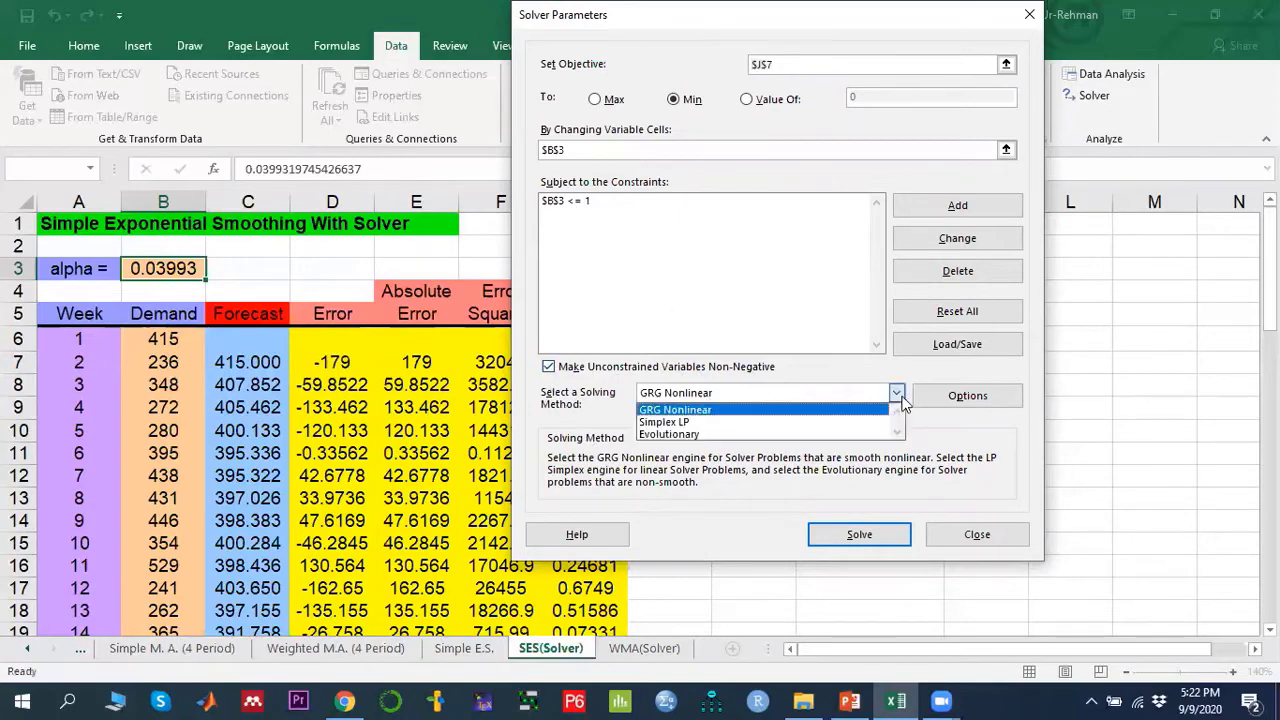
click(695, 410)
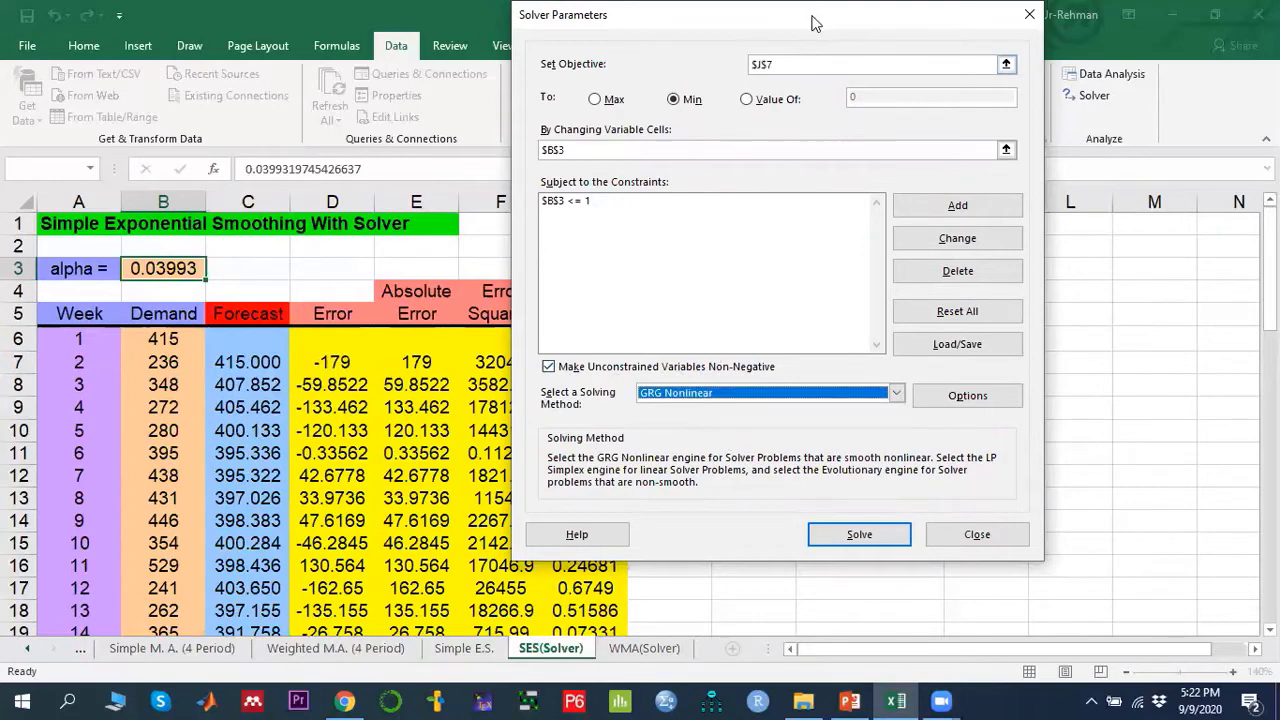
drag(813, 22, 468, 102)
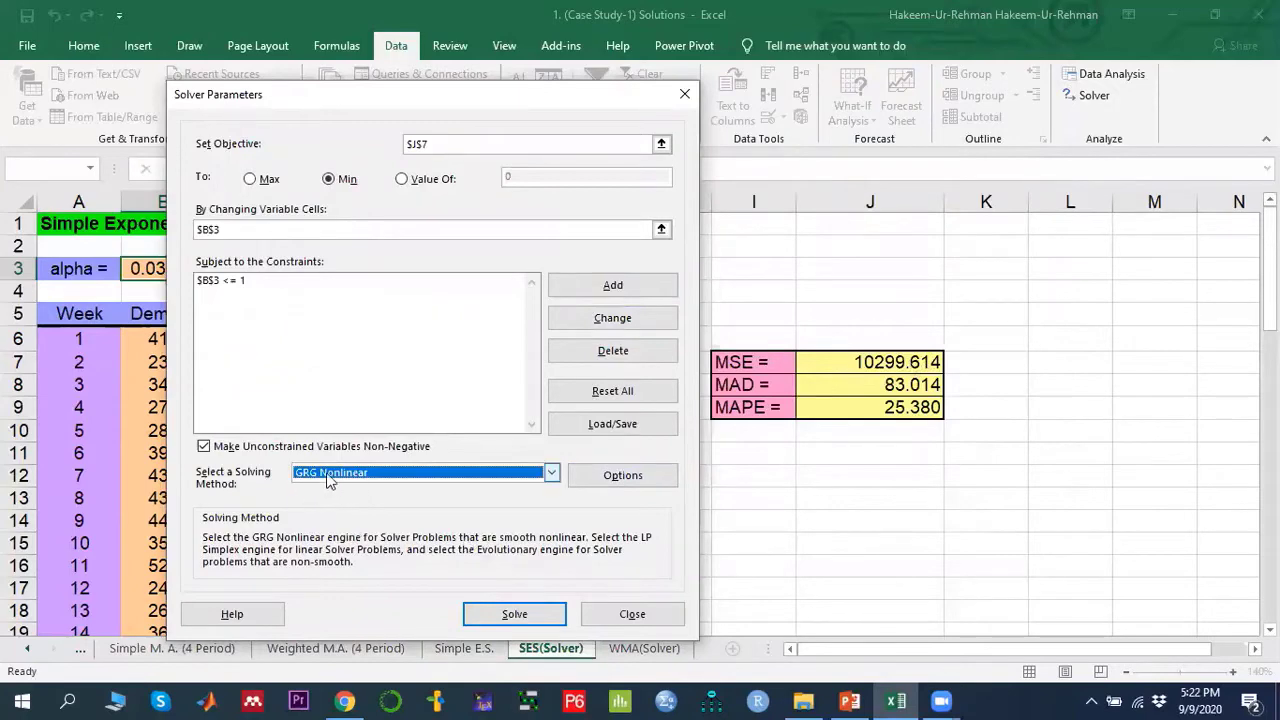
click(505, 615)
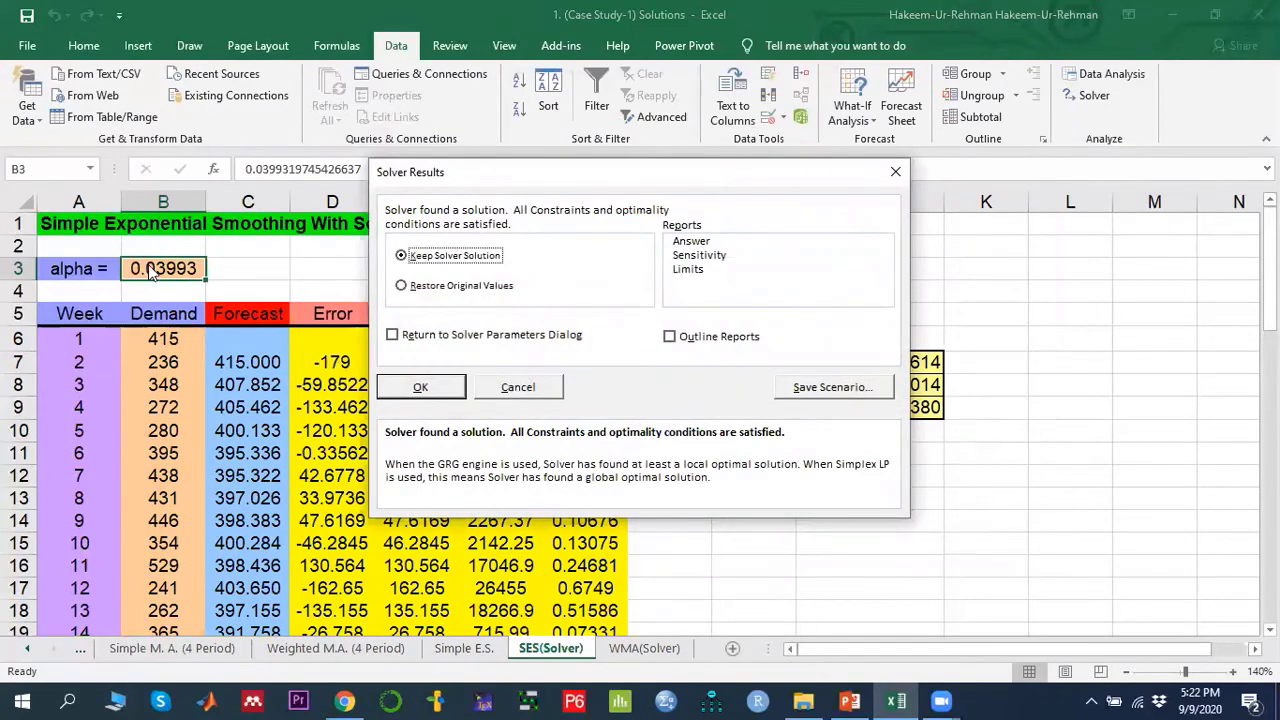
click(517, 389)
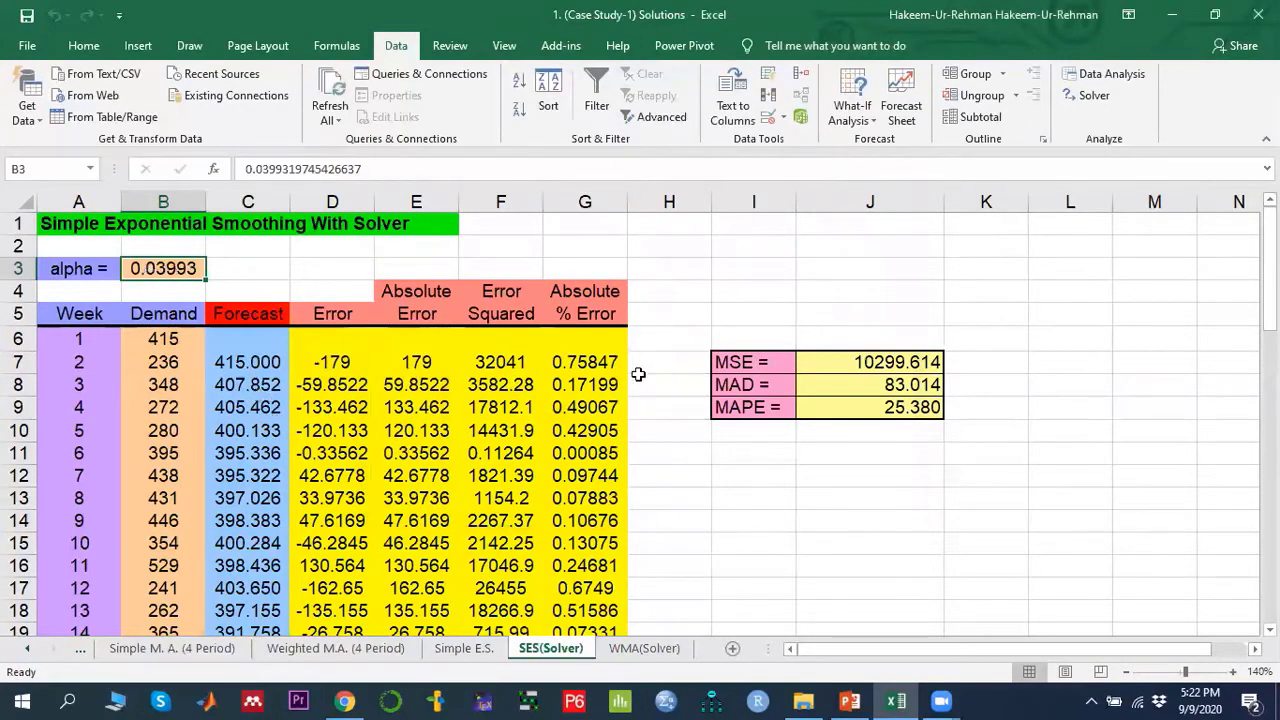
- On the Simple E.S. sheet, zoom in and widen column J so the MSE value displays fully
click(748, 366)
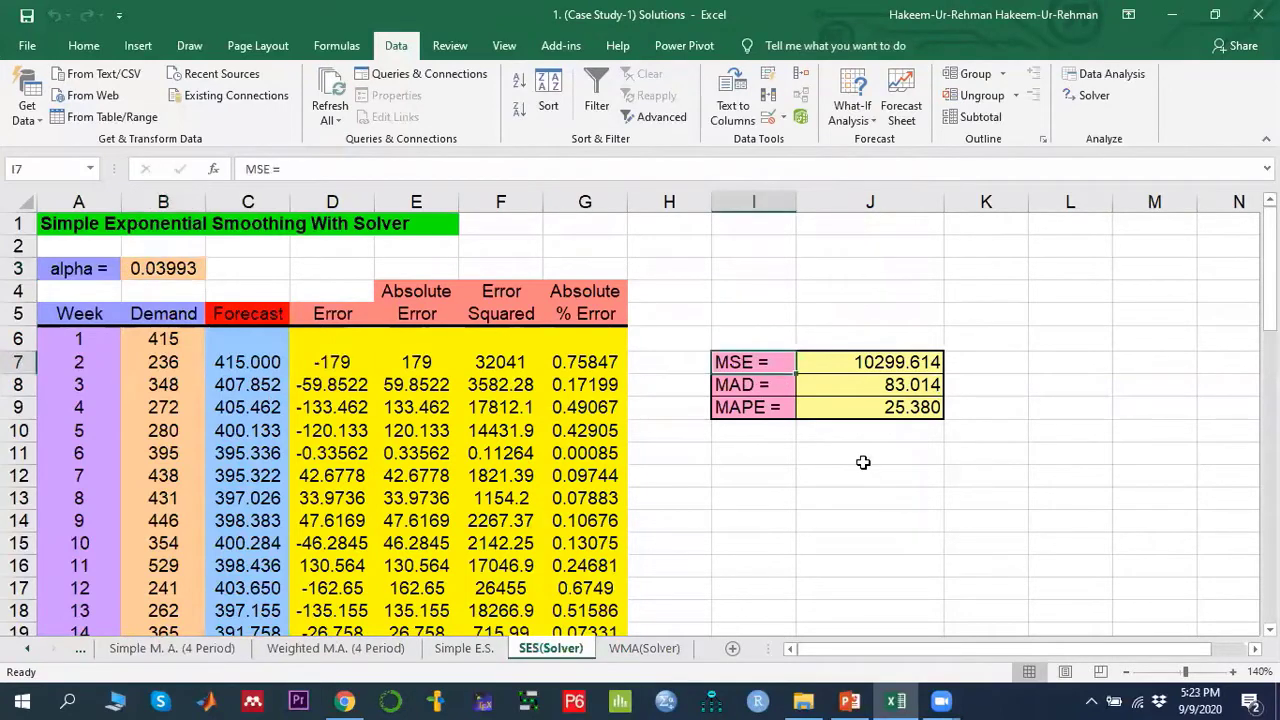
click(872, 372)
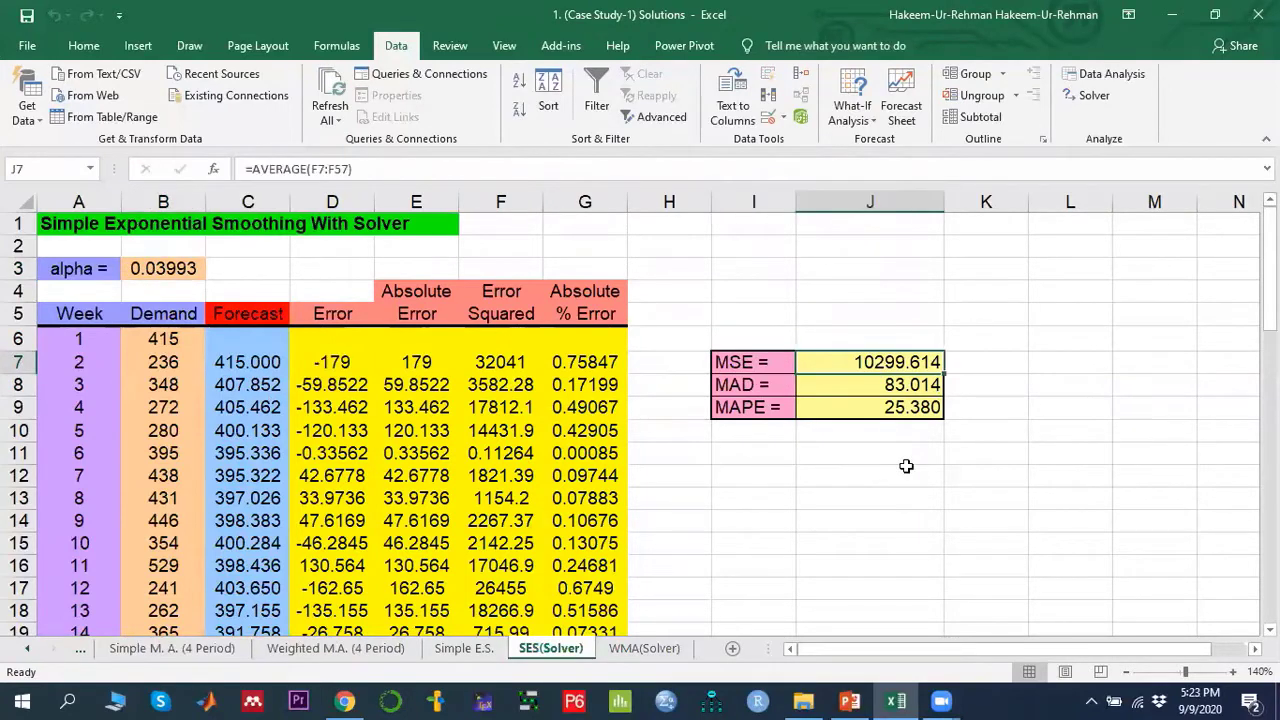
click(465, 649)
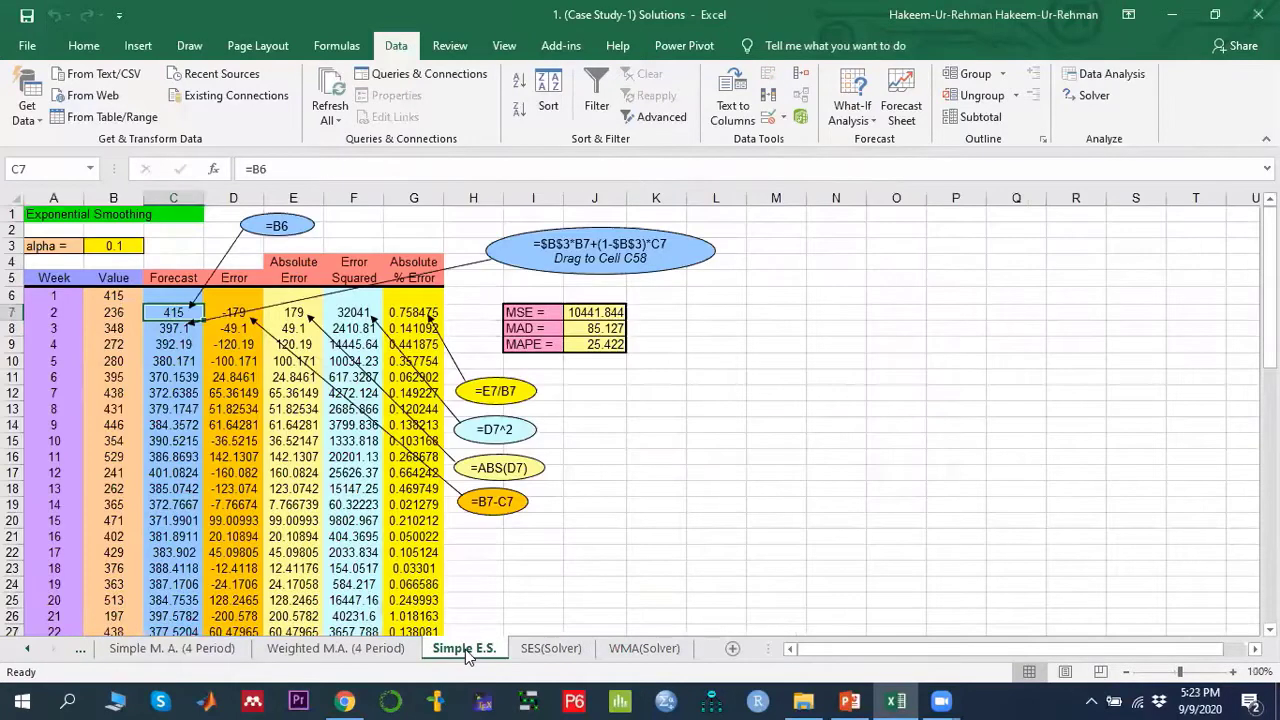
click(600, 314)
click(1233, 672)
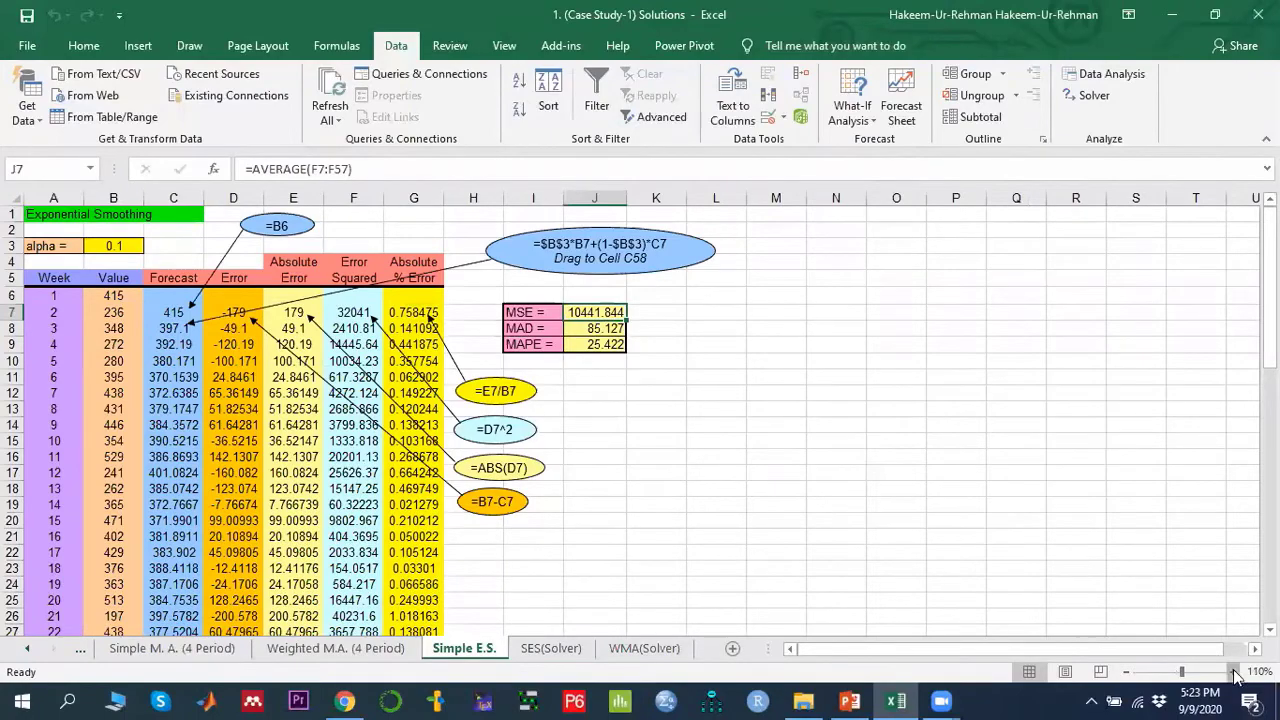
click(1233, 672)
click(1233, 672)
click(1233, 672)
scroll(1075, 440, up, 2)
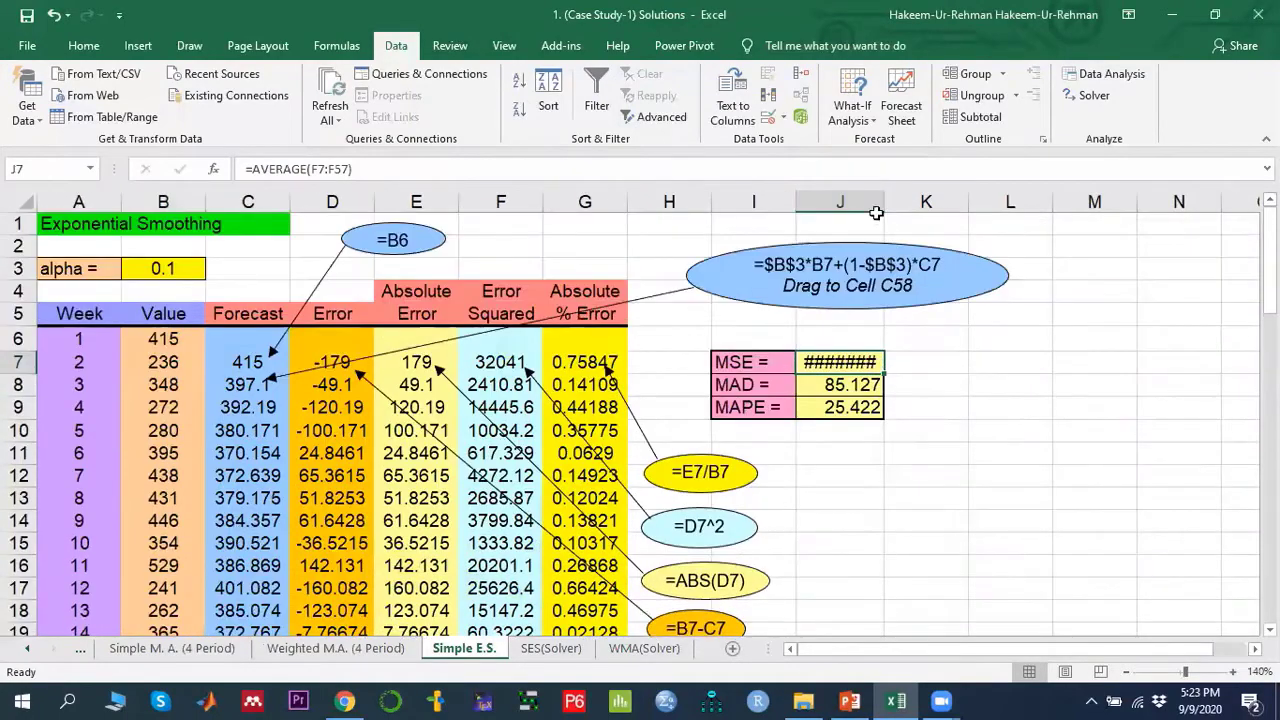
drag(879, 206, 939, 206)
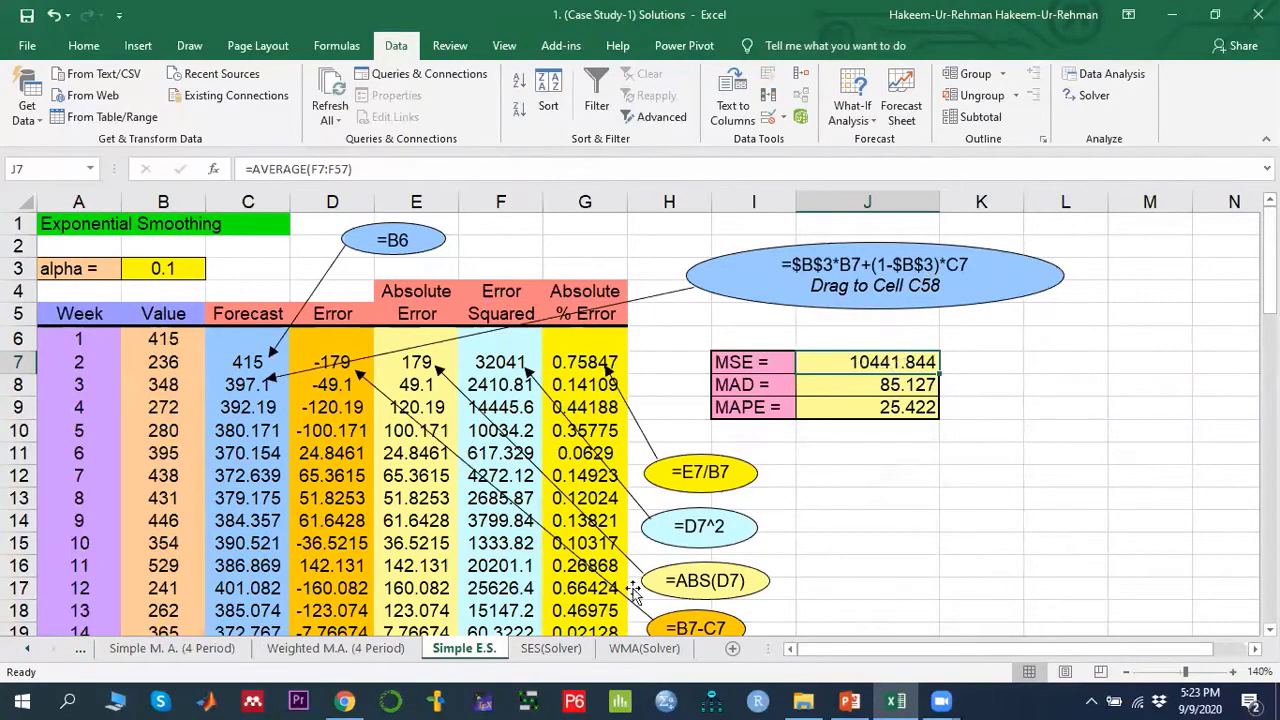
- Compare the error measures across the Simple E.S., SES(Solver), Weighted M.A. and WMA(Solver) sheets
click(550, 648)
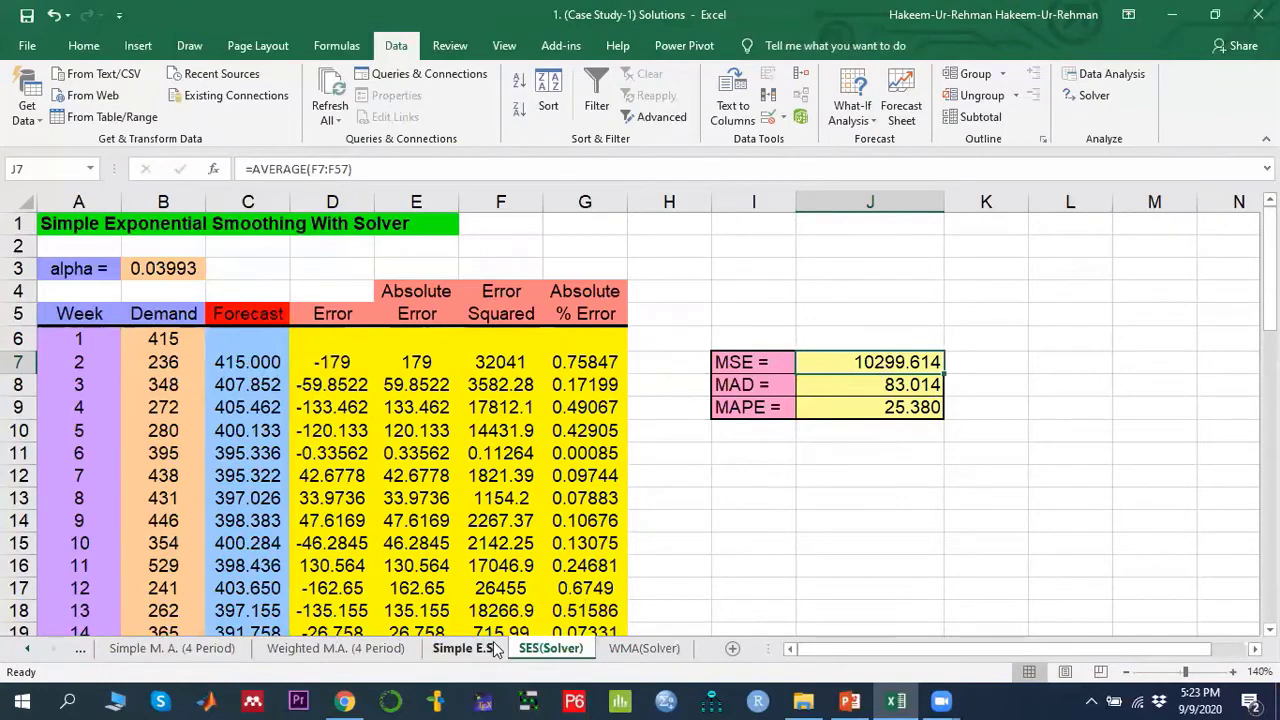
click(466, 648)
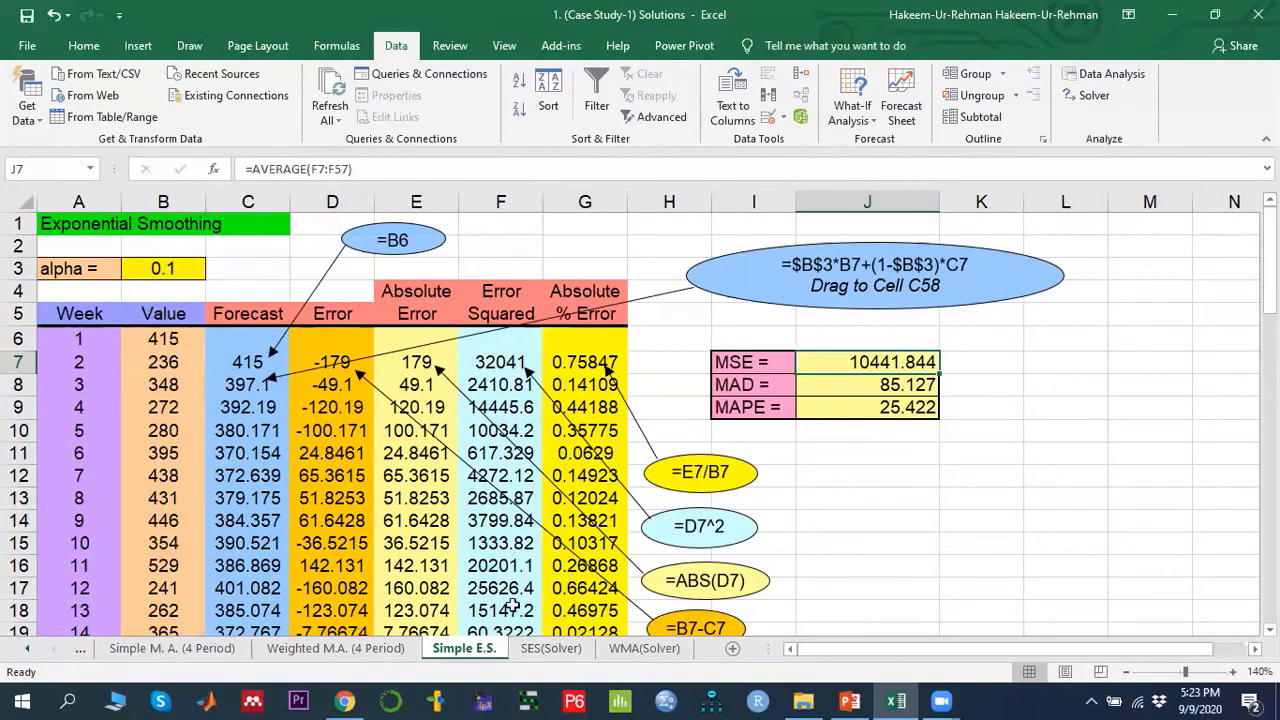
click(555, 647)
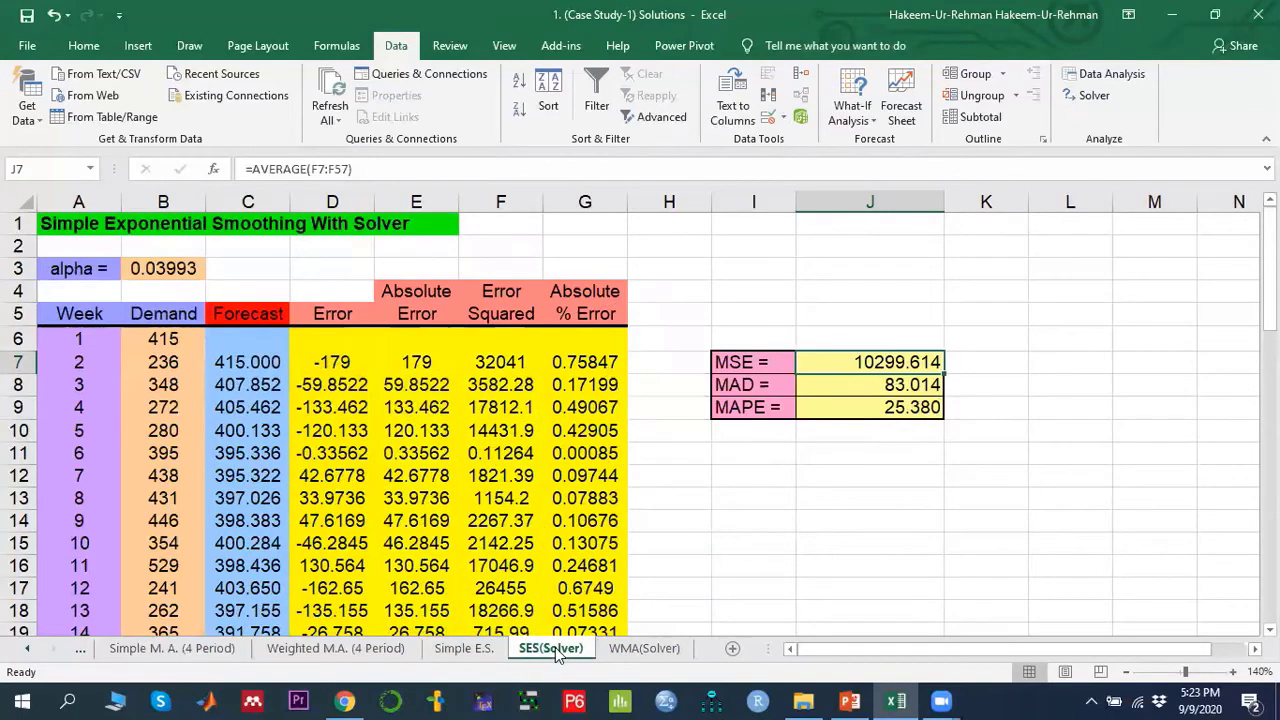
click(632, 655)
click(355, 648)
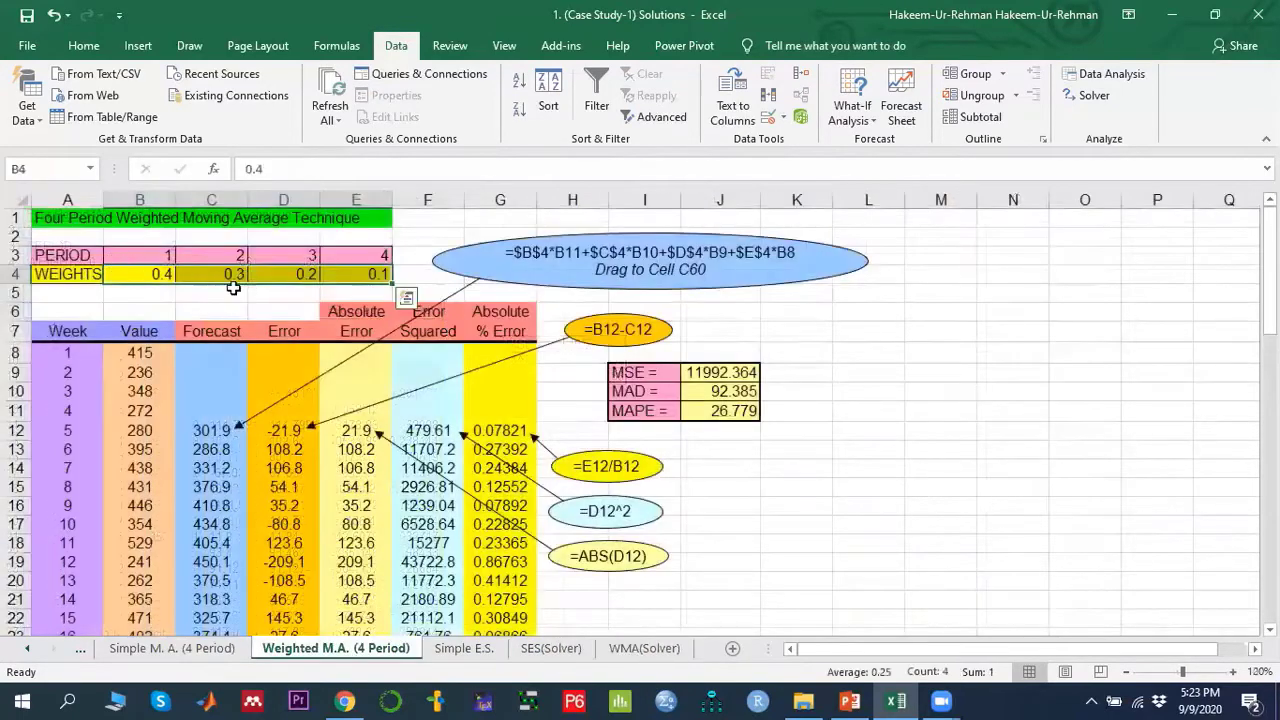
click(641, 652)
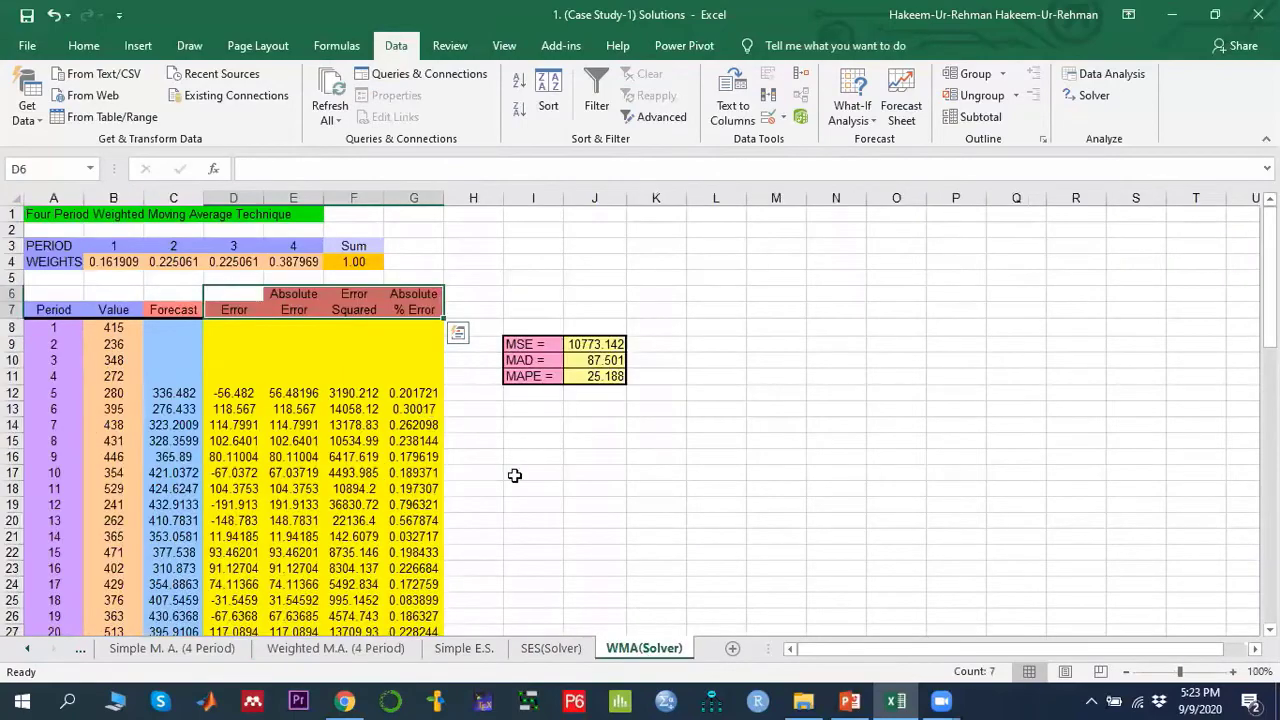
- Zoom the WMA(Solver) sheet to 130% and compare it with the Weighted M.A. sheet
click(1236, 672)
click(1236, 672)
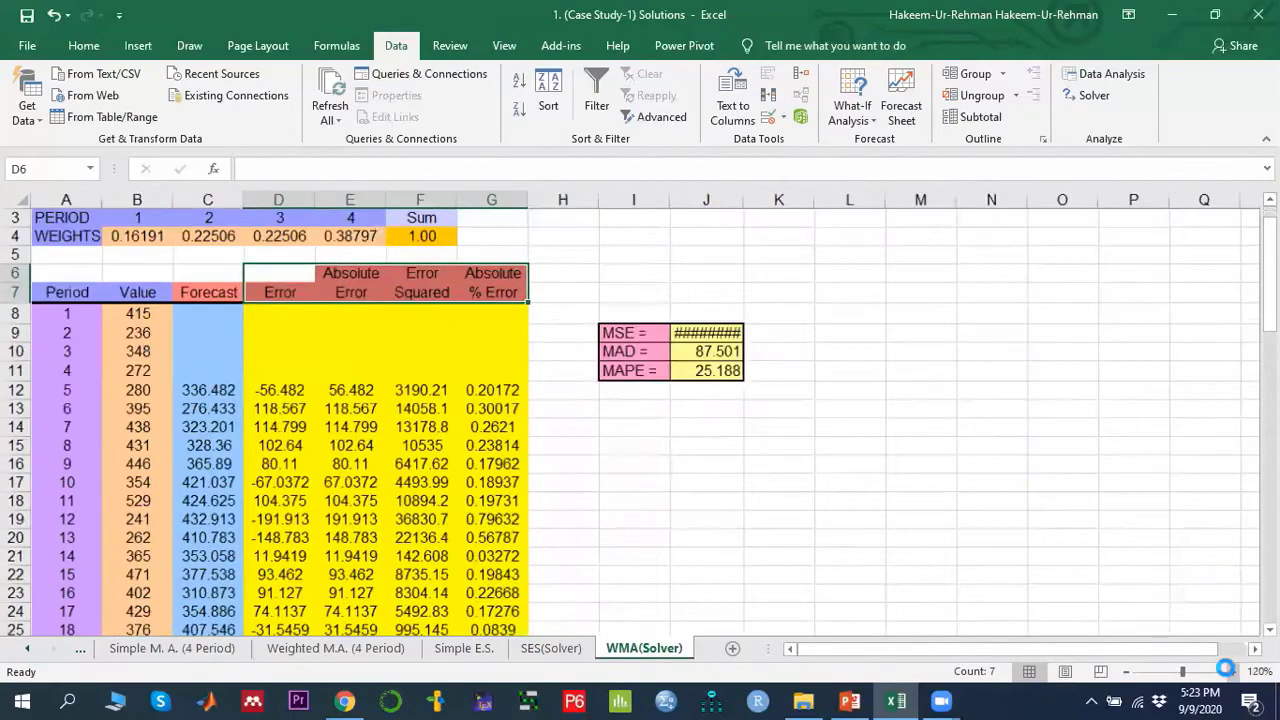
click(1236, 672)
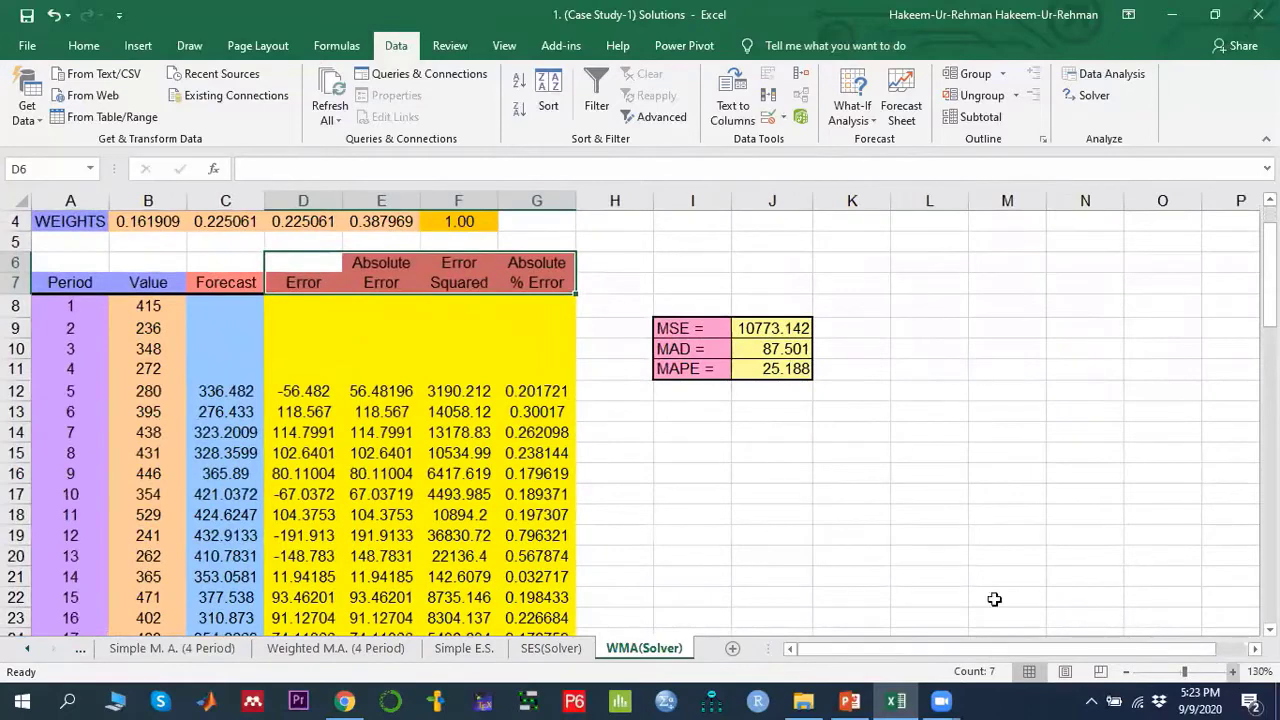
click(462, 473)
scroll(465, 470, up, 1)
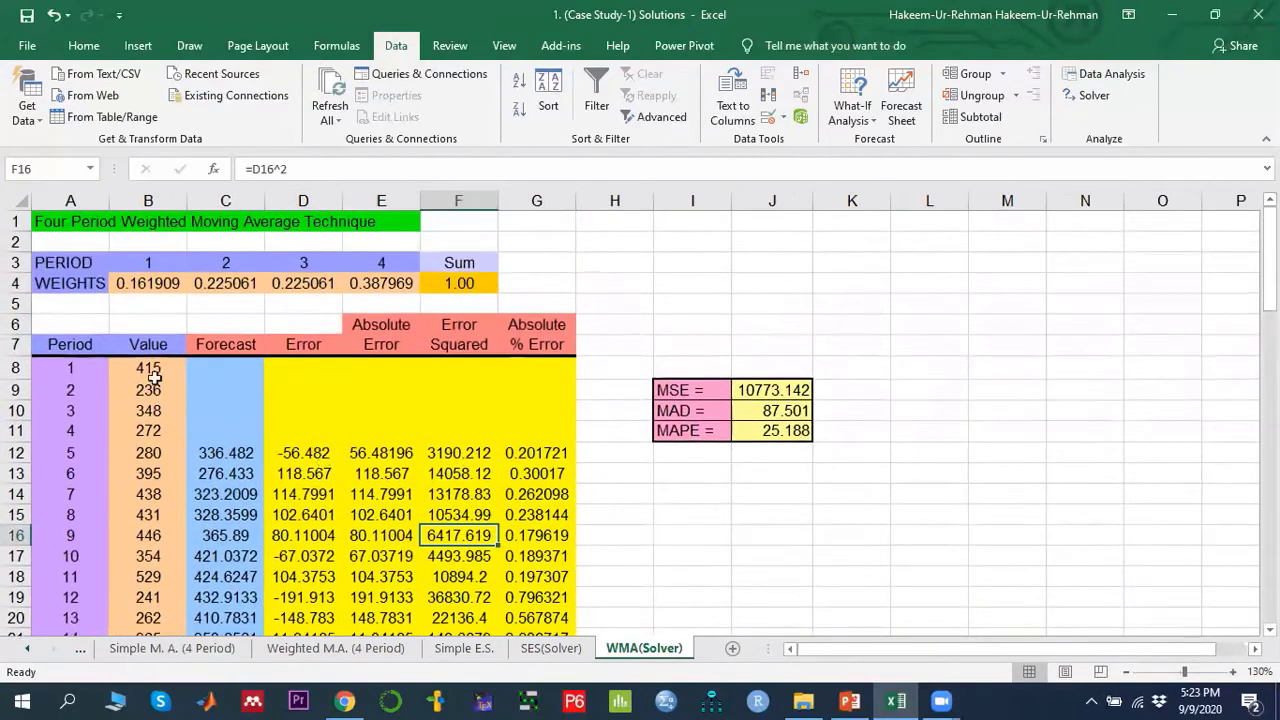
click(333, 648)
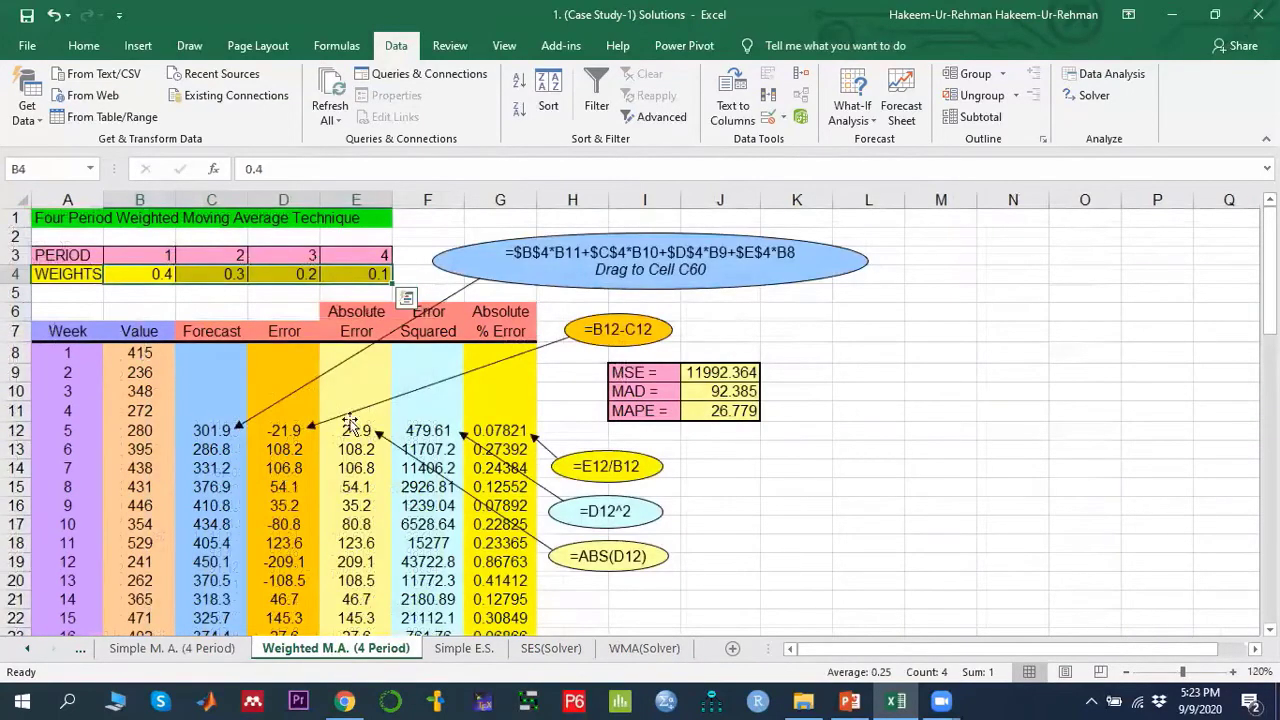
click(643, 648)
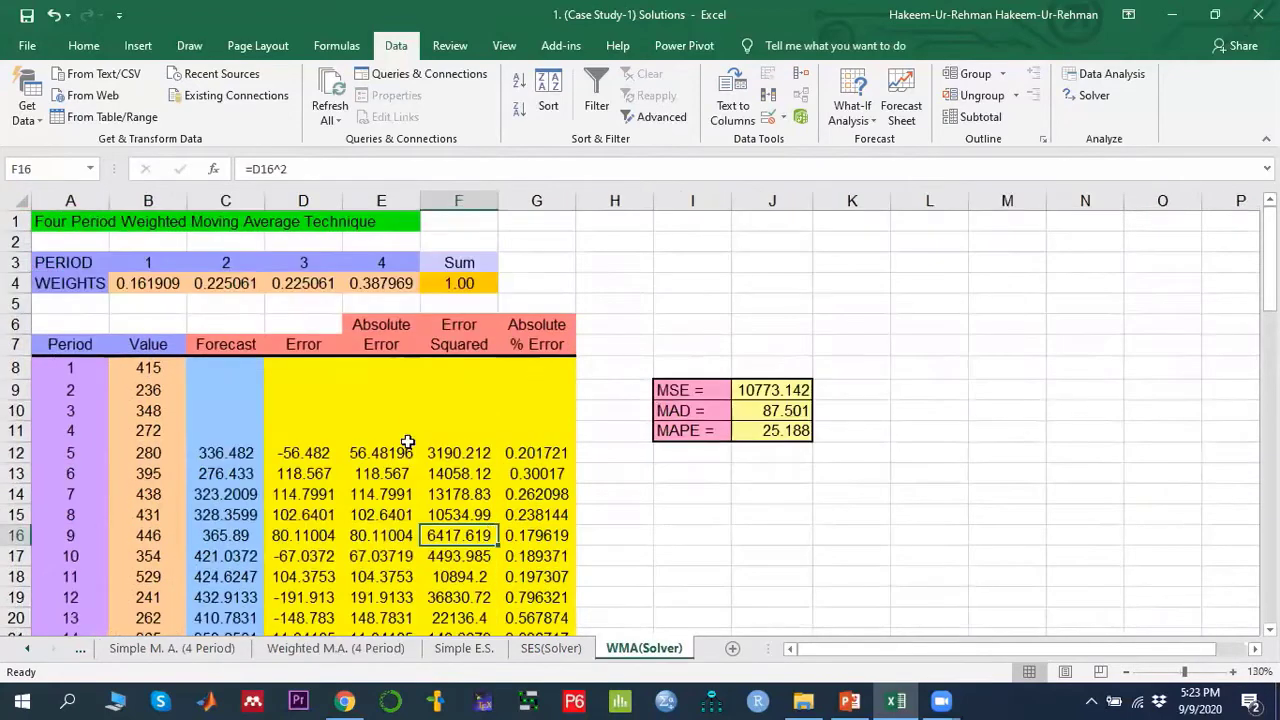
- Review the weights in B4:E4, their sum in F4, and the Solver setup for the weighted moving average
click(406, 437)
click(408, 448)
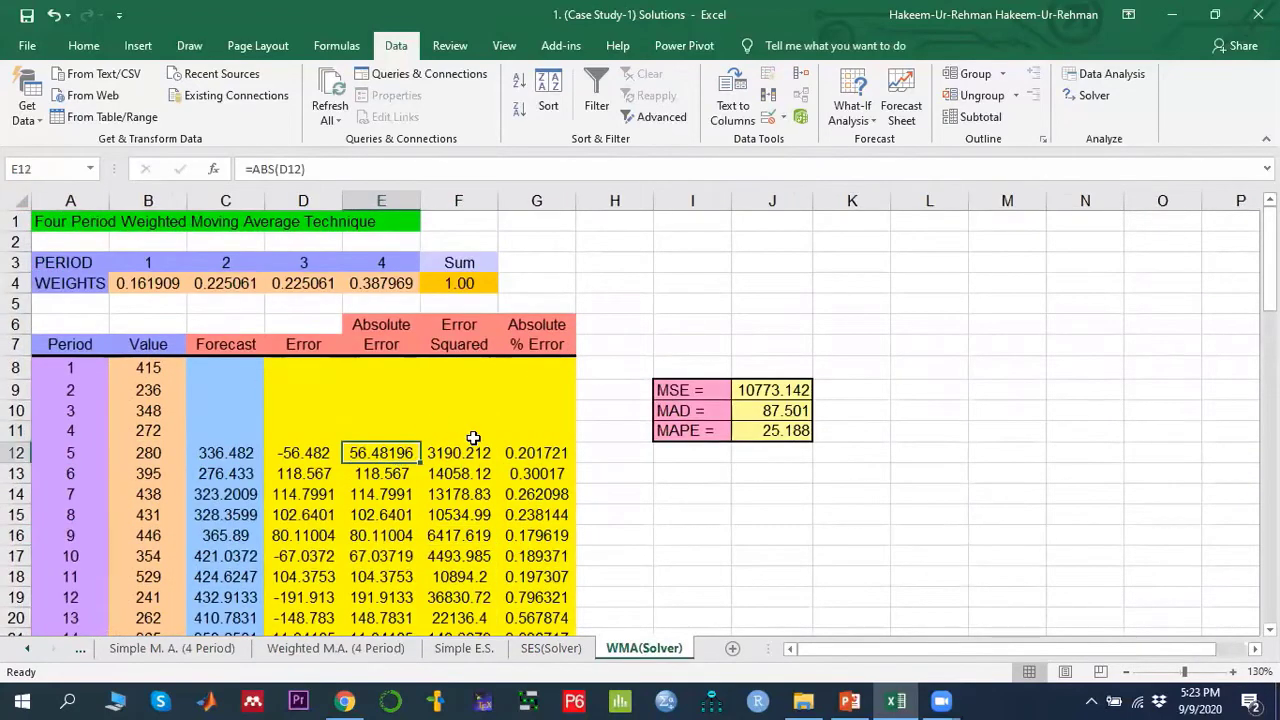
click(155, 283)
click(222, 281)
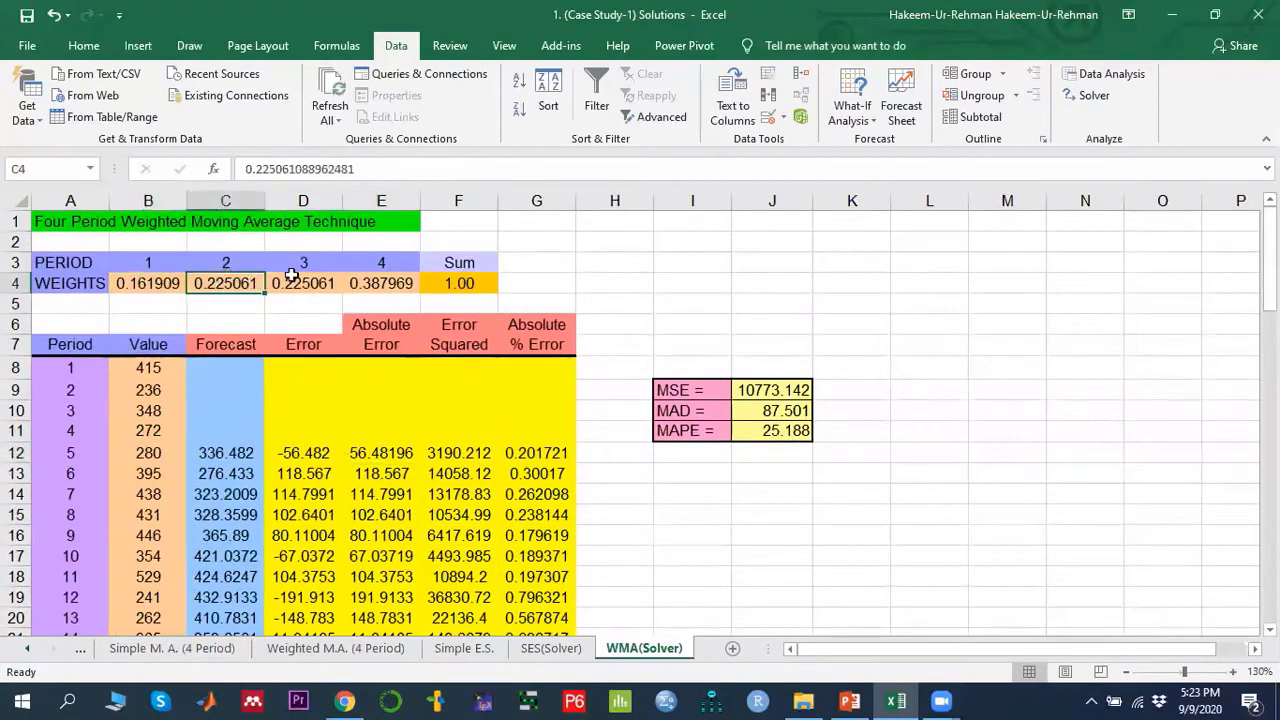
click(298, 280)
click(369, 277)
drag(157, 288, 374, 280)
click(466, 283)
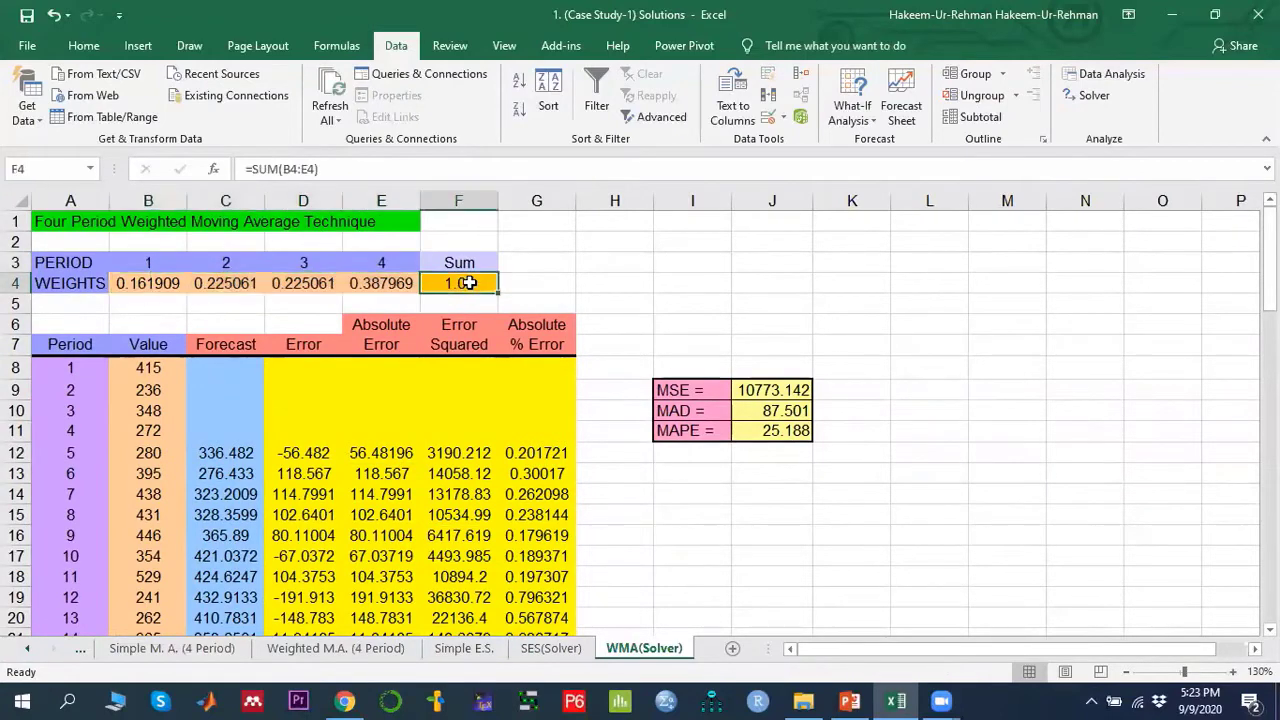
drag(136, 285, 424, 291)
click(470, 284)
click(200, 285)
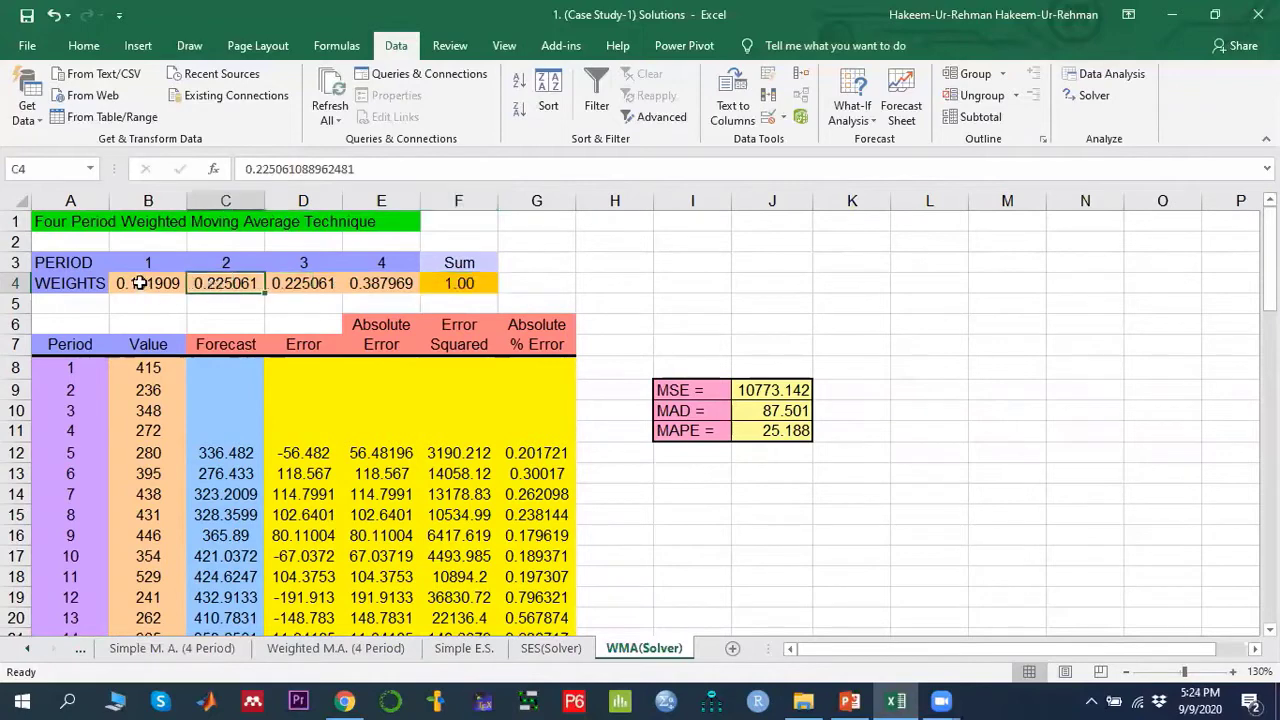
drag(140, 284, 369, 285)
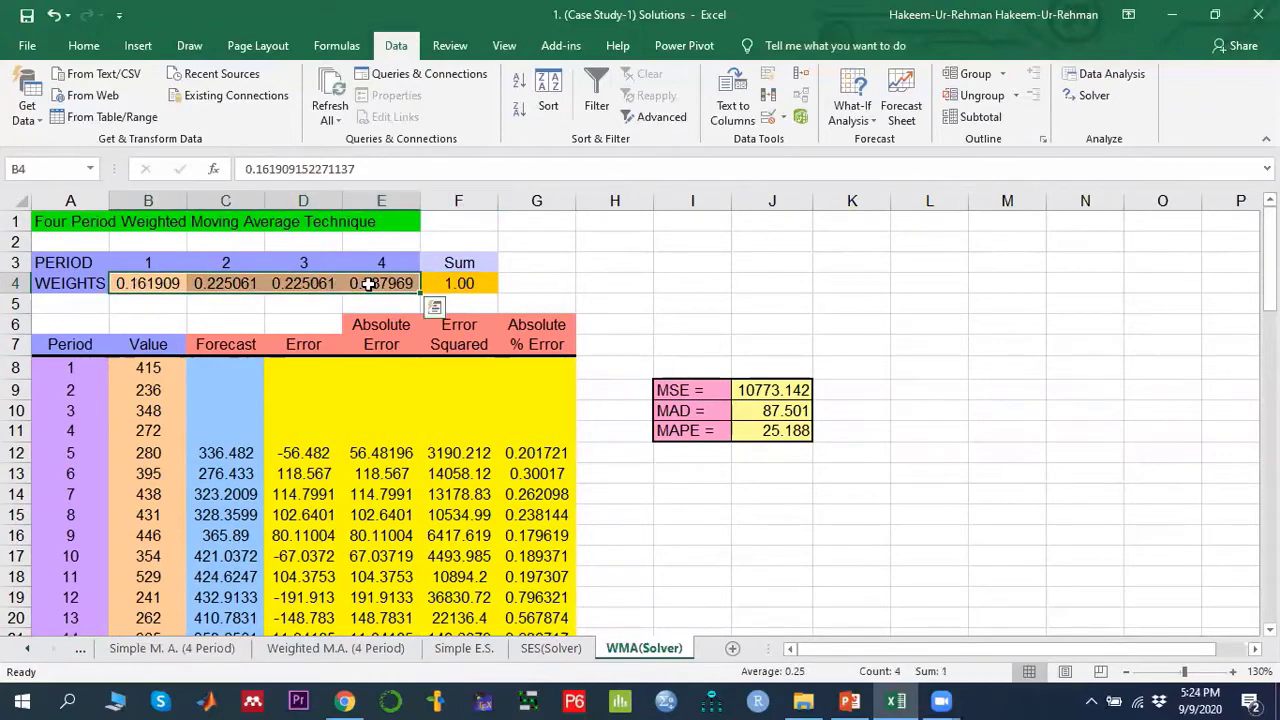
click(313, 283)
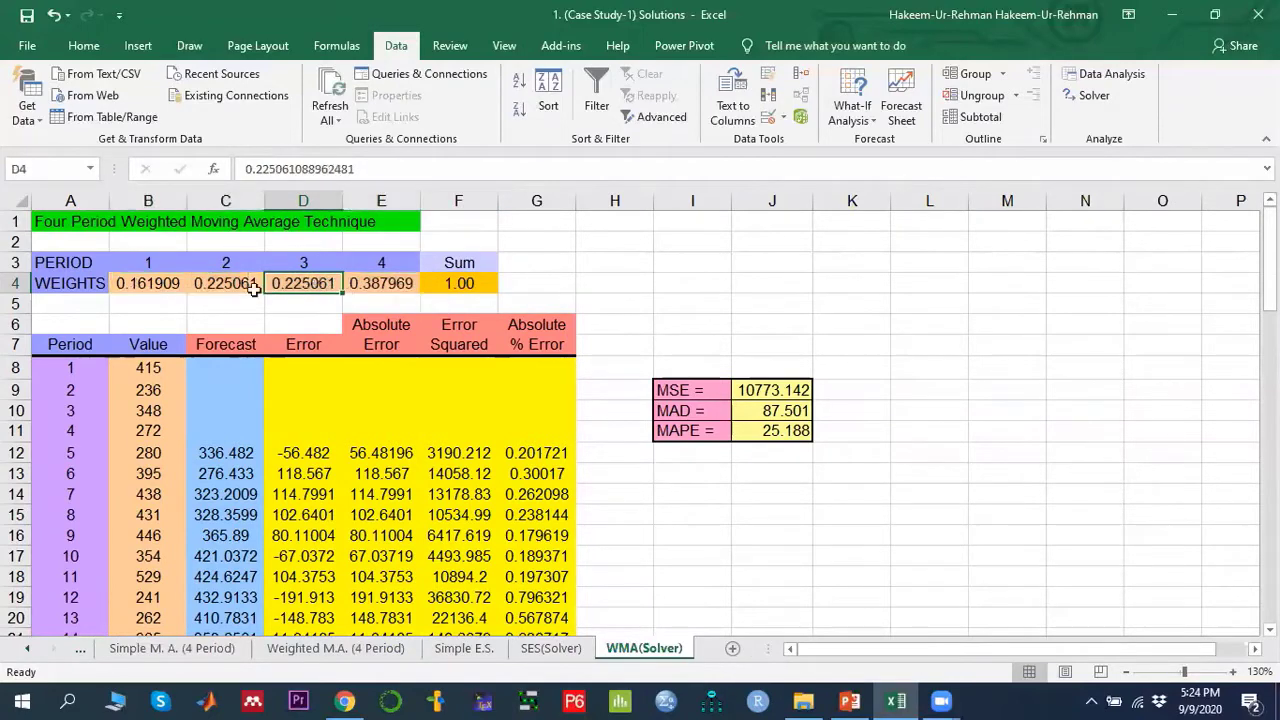
drag(128, 283, 304, 300)
click(304, 301)
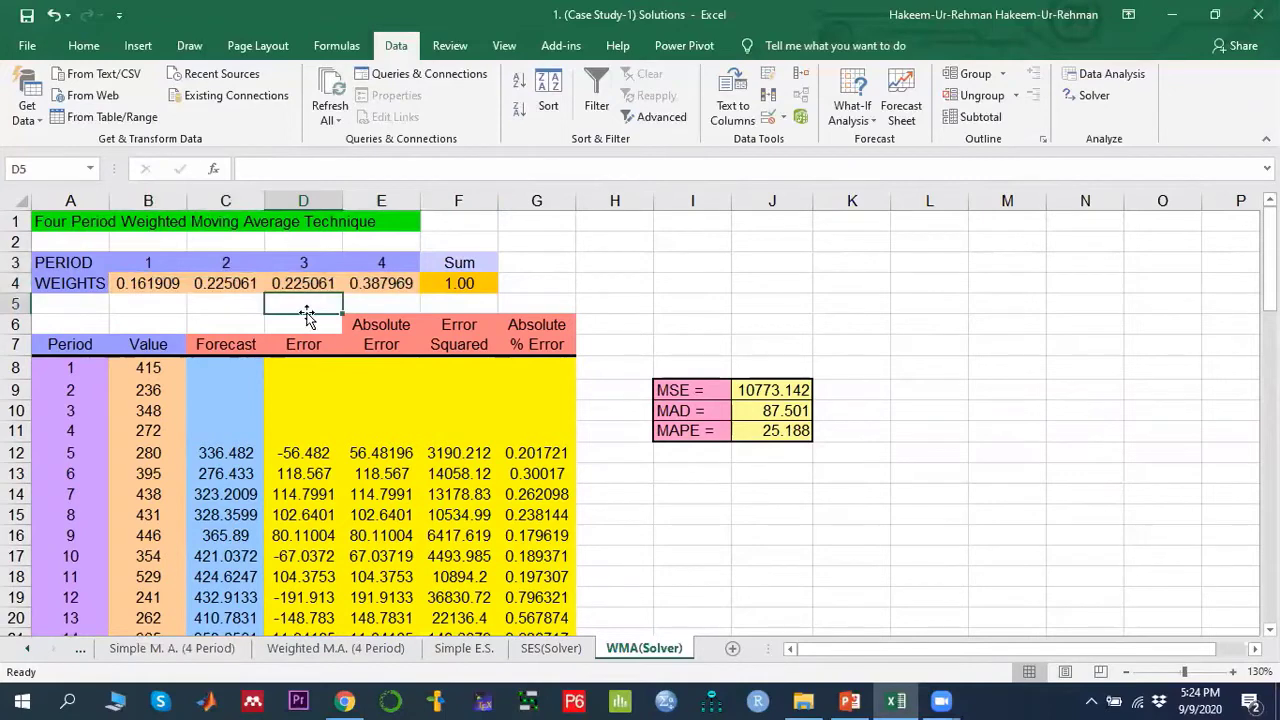
click(381, 284)
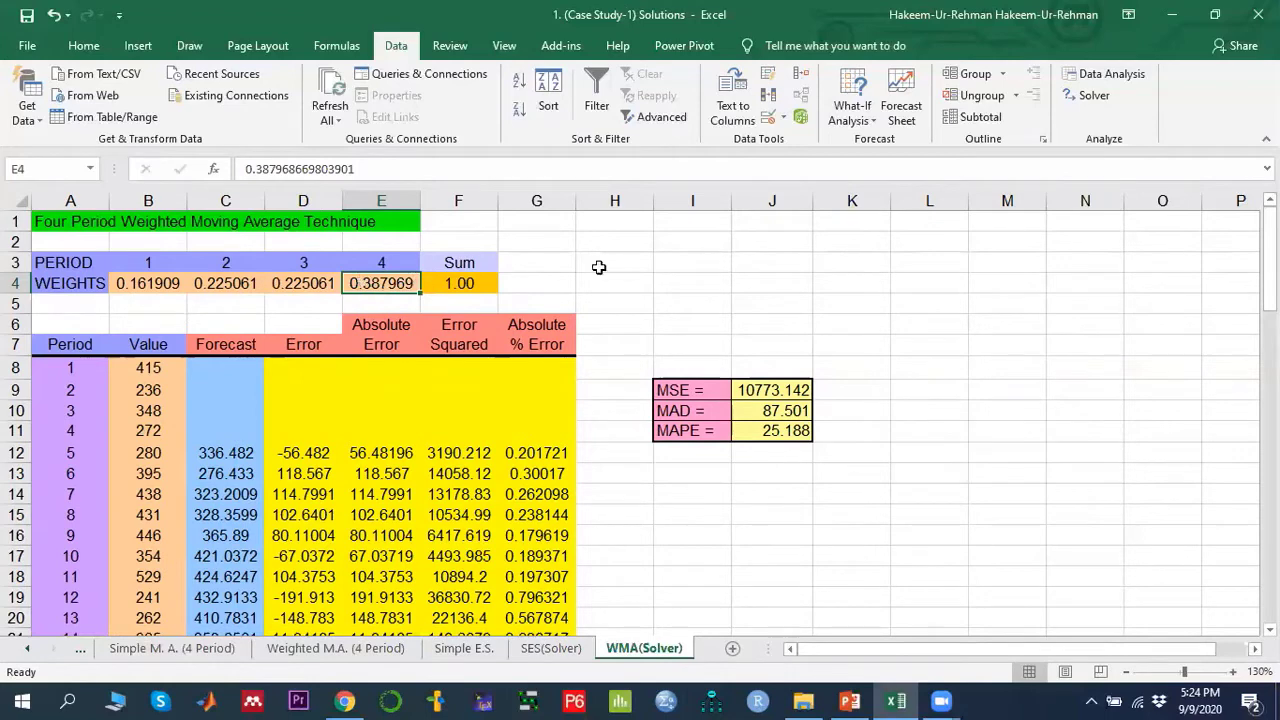
click(1101, 102)
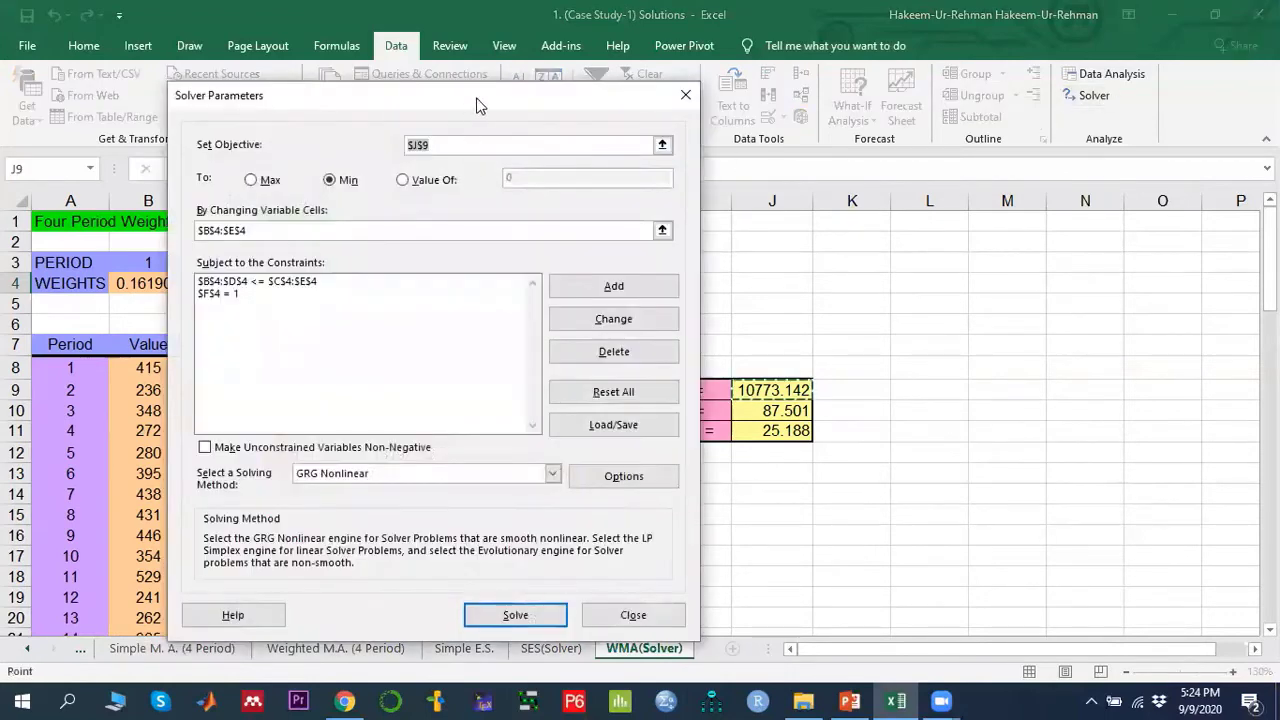
- Set the Solver objective to minimise J9 with changing variable cells B4:E4
drag(477, 105, 926, 112)
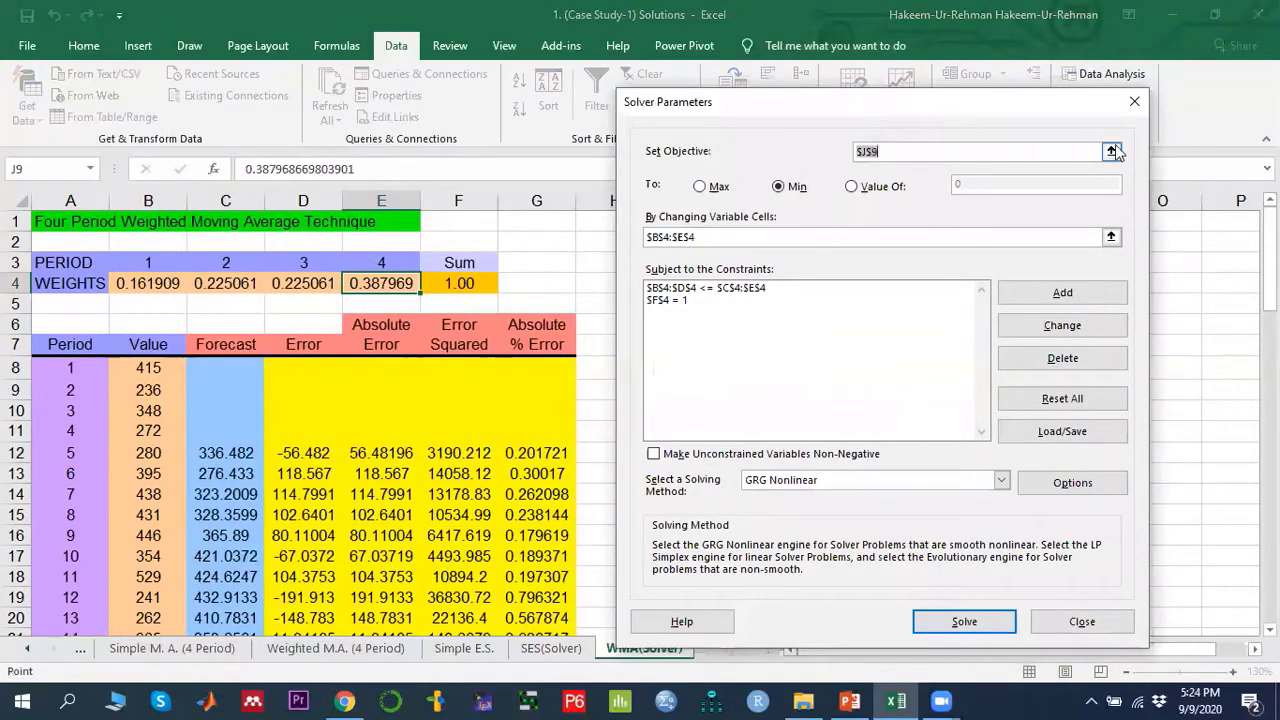
click(1111, 151)
click(766, 392)
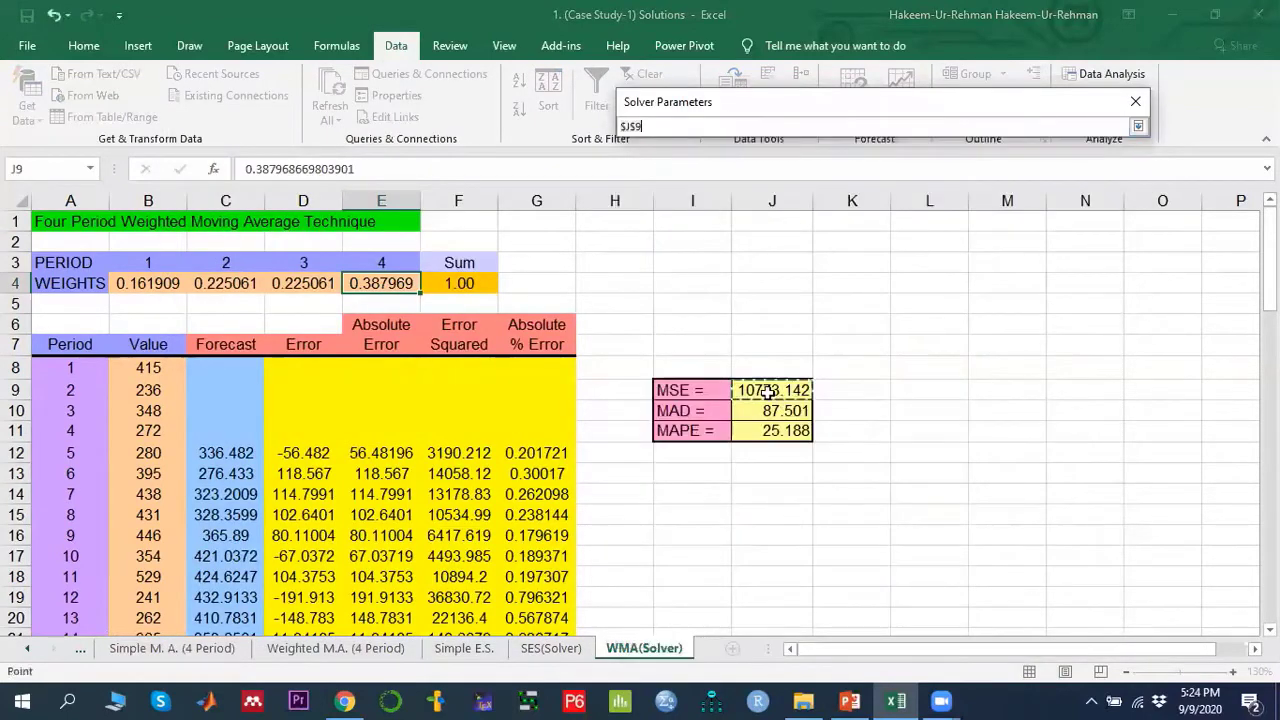
click(1138, 126)
click(797, 186)
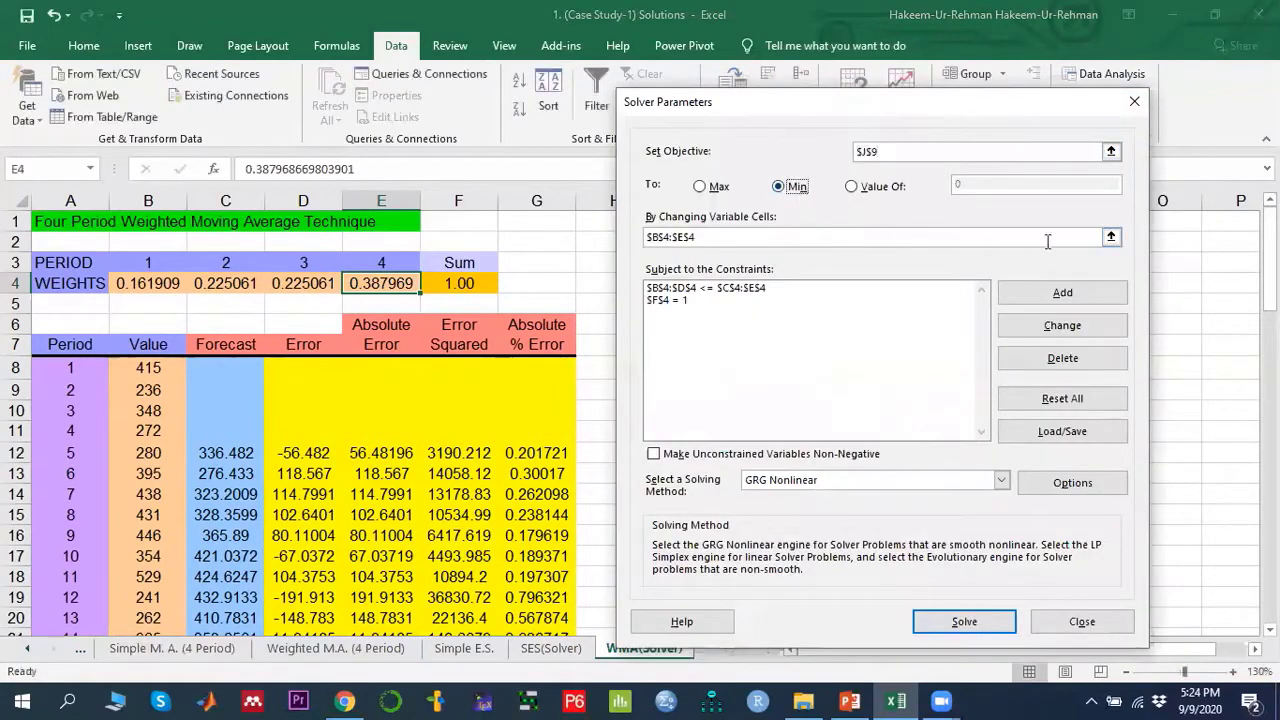
click(1111, 238)
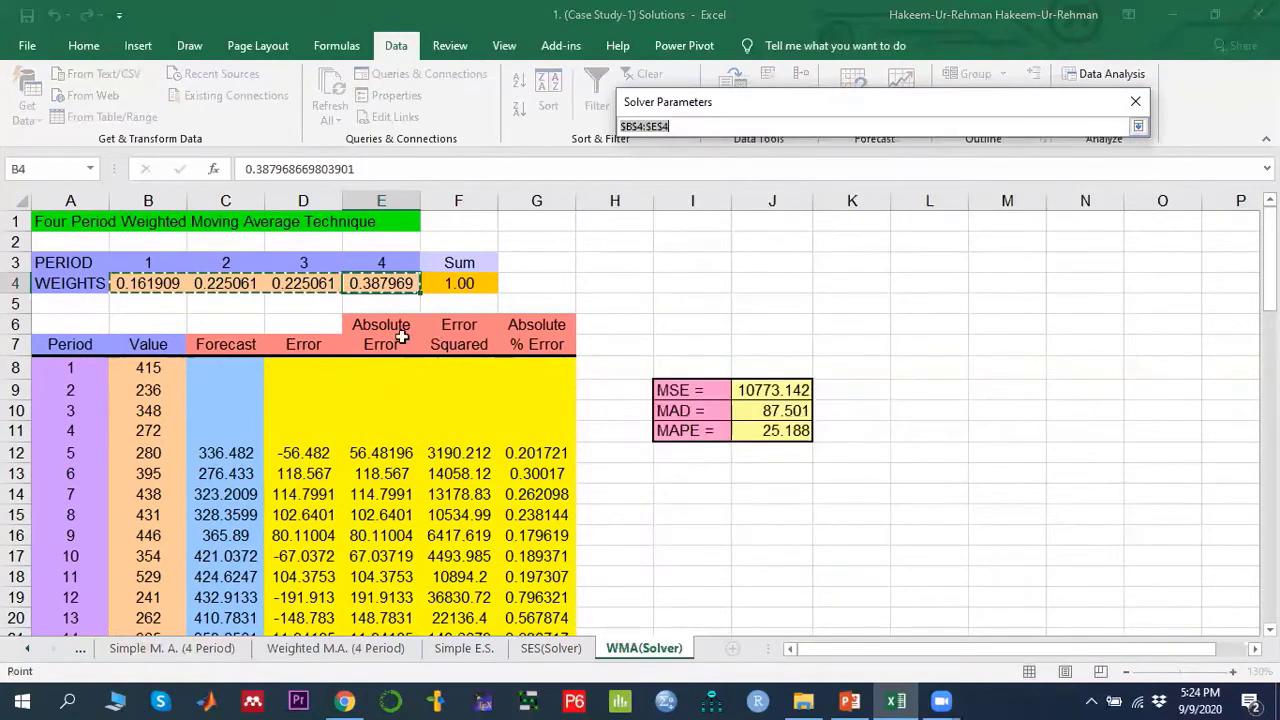
drag(128, 285, 380, 284)
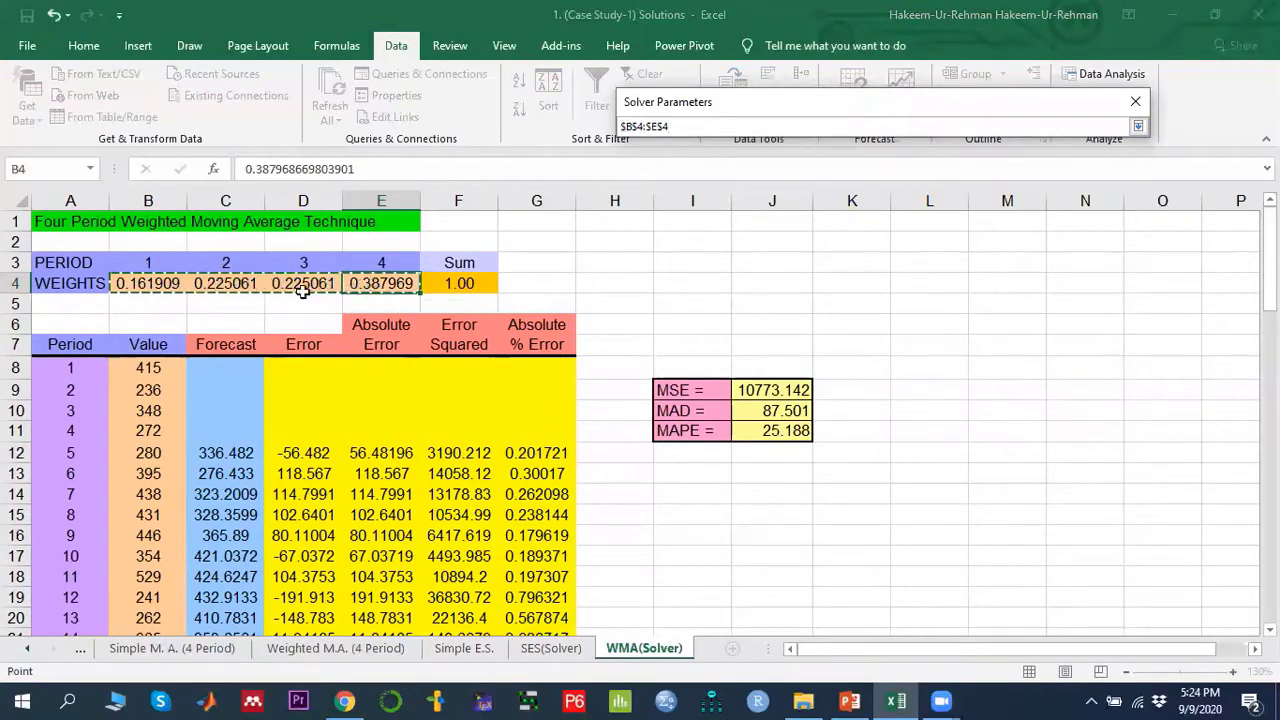
click(1138, 127)
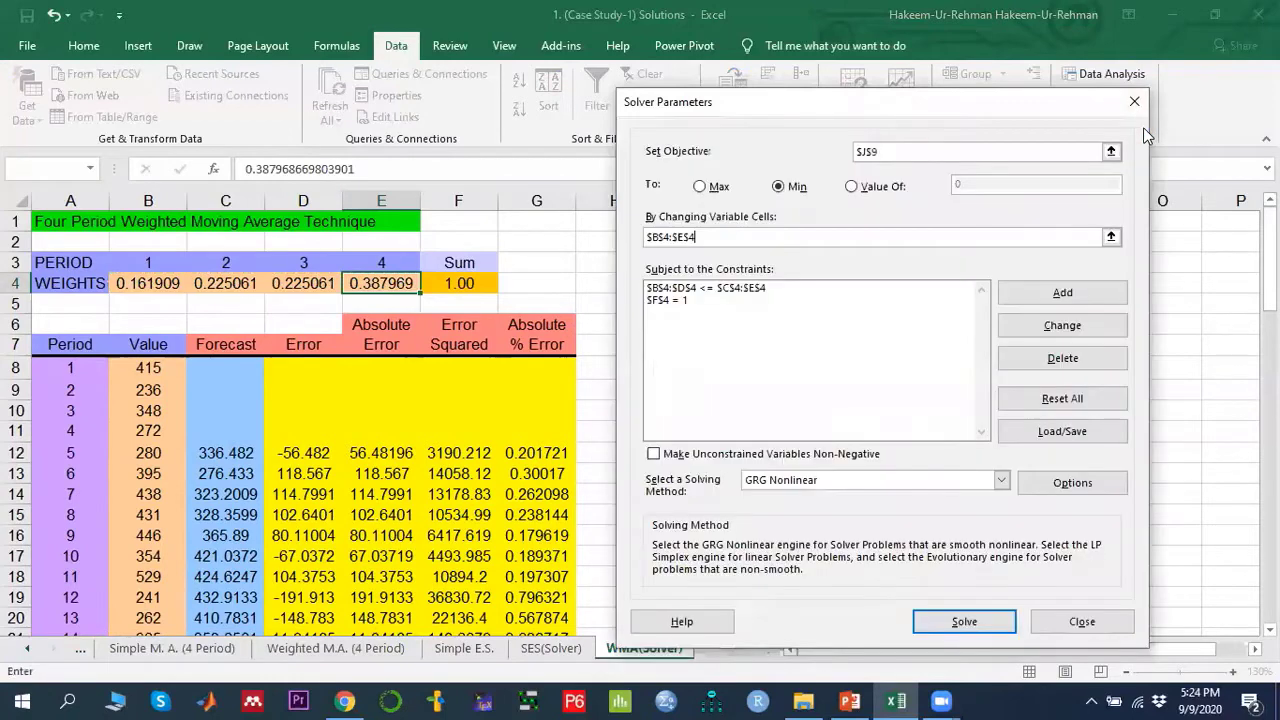
- Edit the first Solver constraint so B4:D4 is less than or equal to C4:E4
click(731, 290)
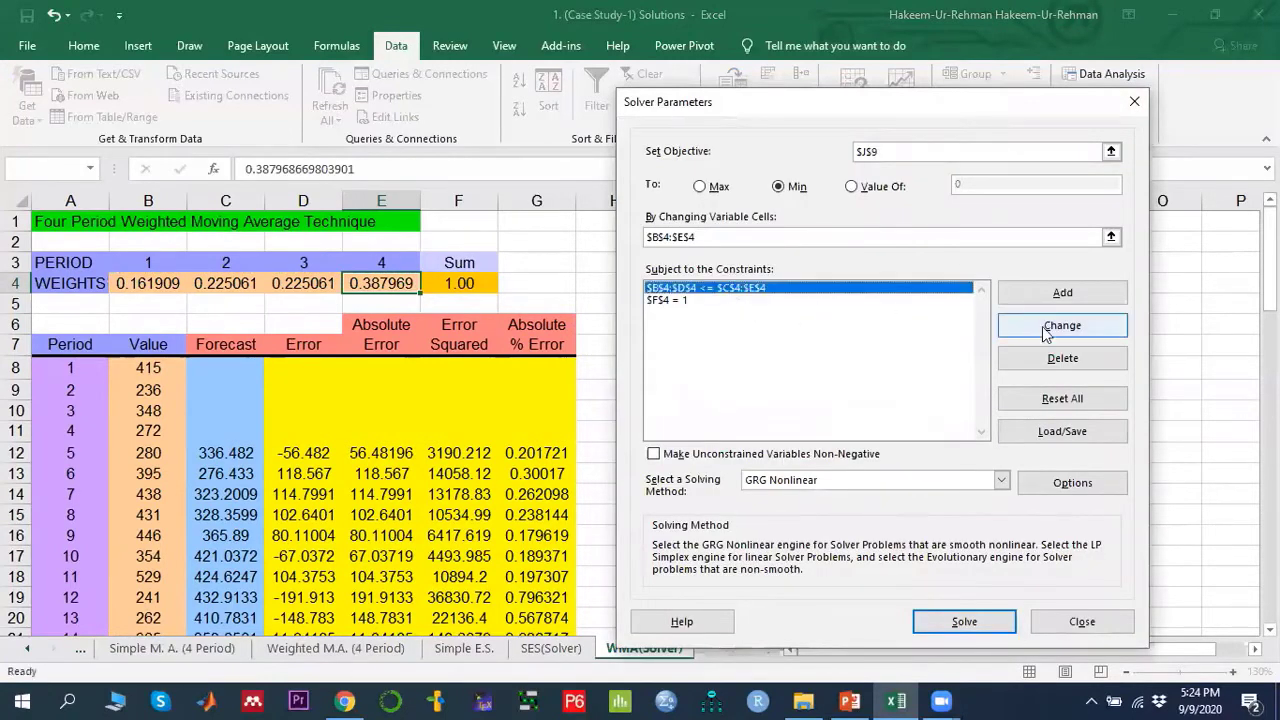
click(1043, 326)
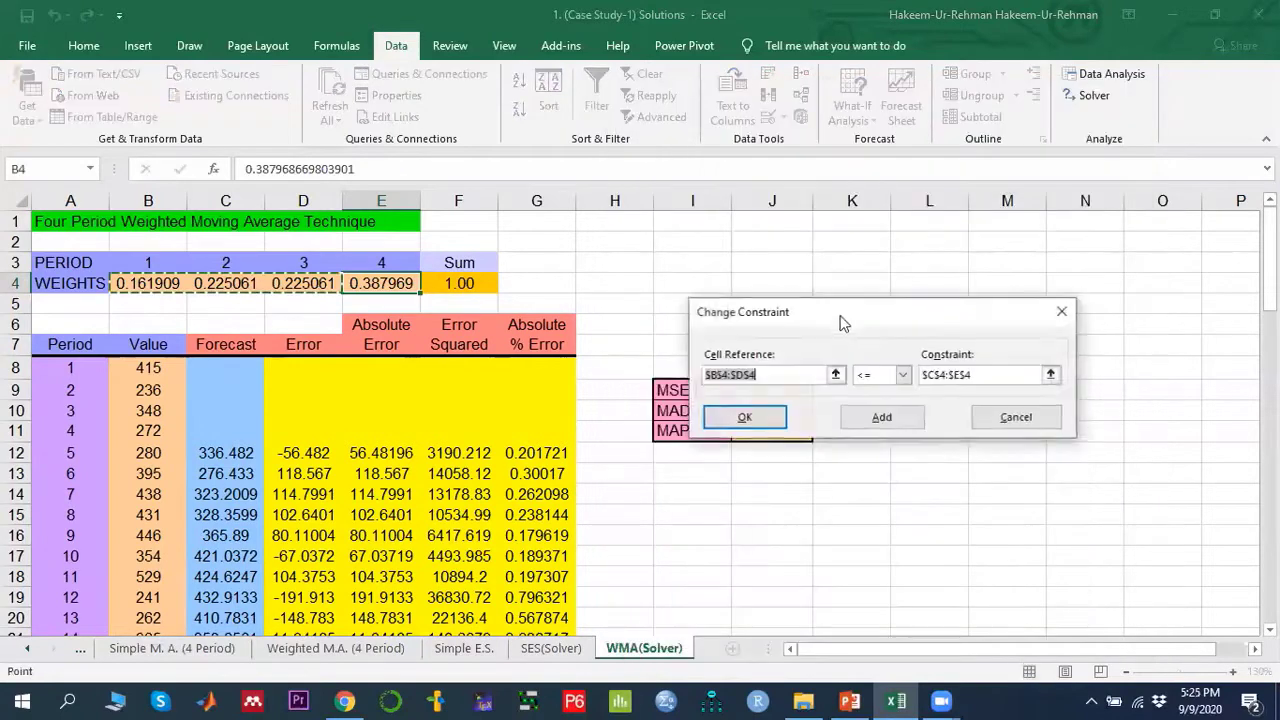
drag(138, 283, 290, 280)
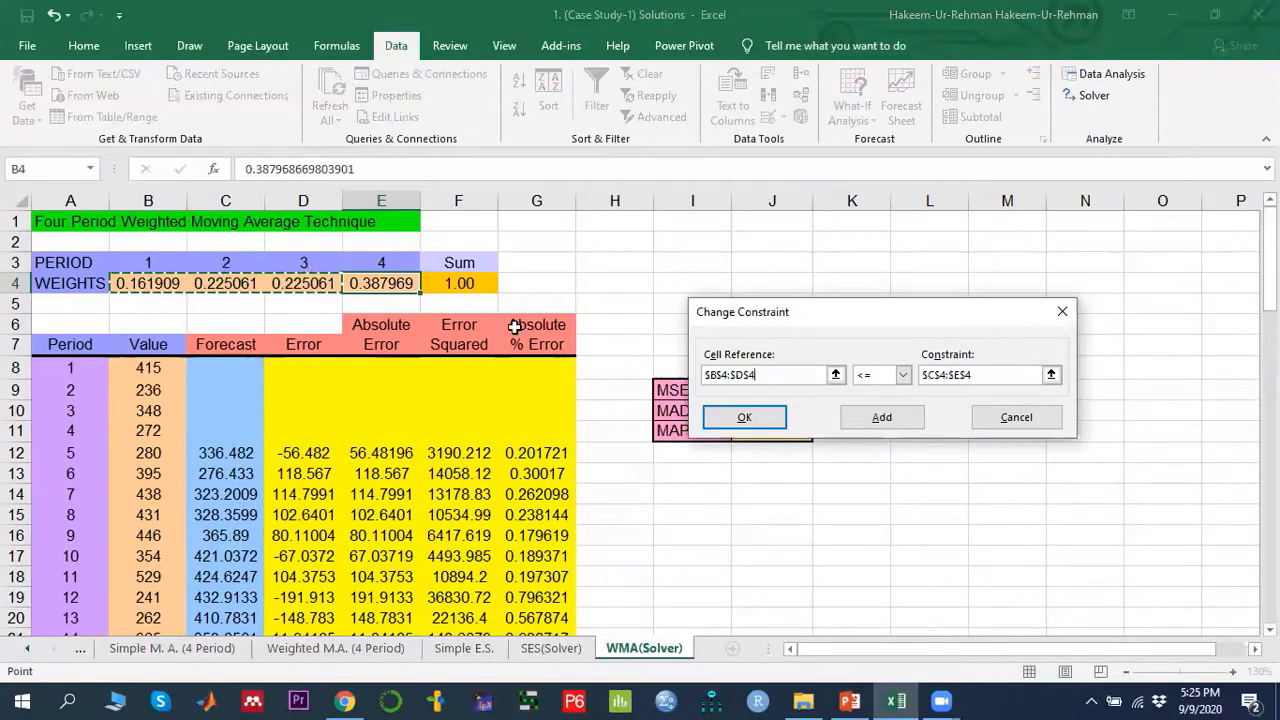
click(1051, 377)
drag(214, 285, 383, 284)
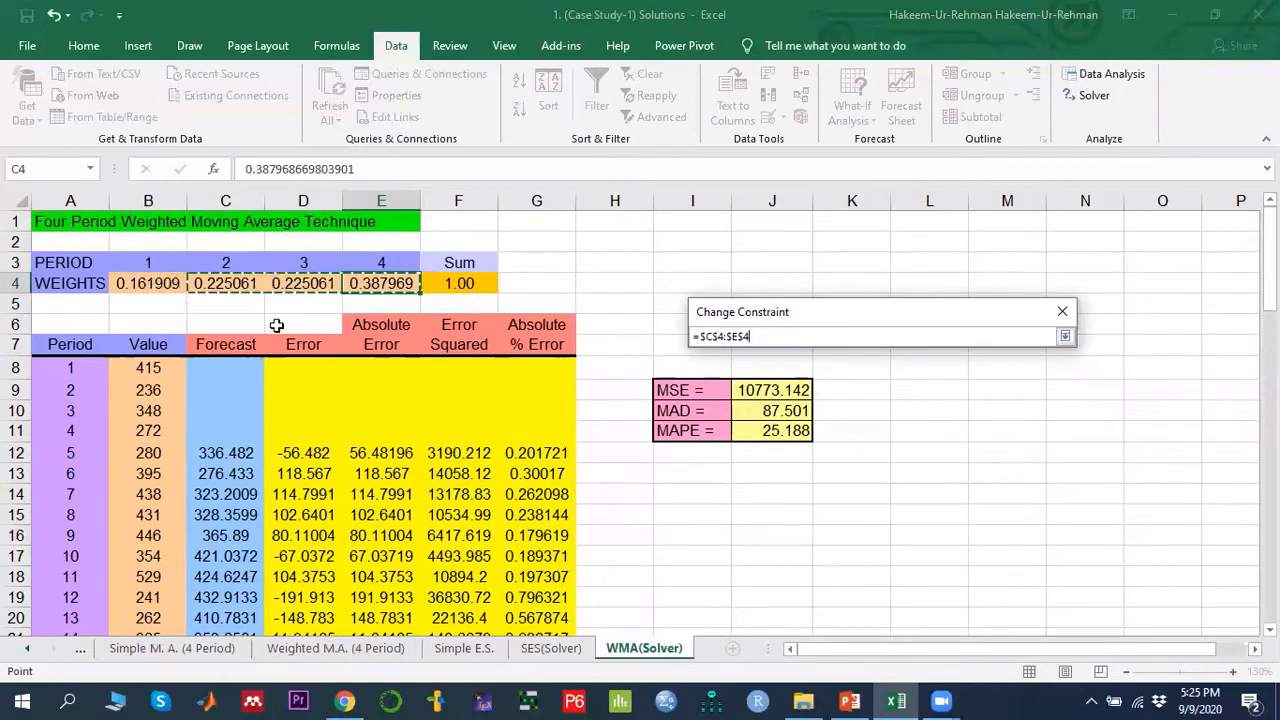
click(1065, 338)
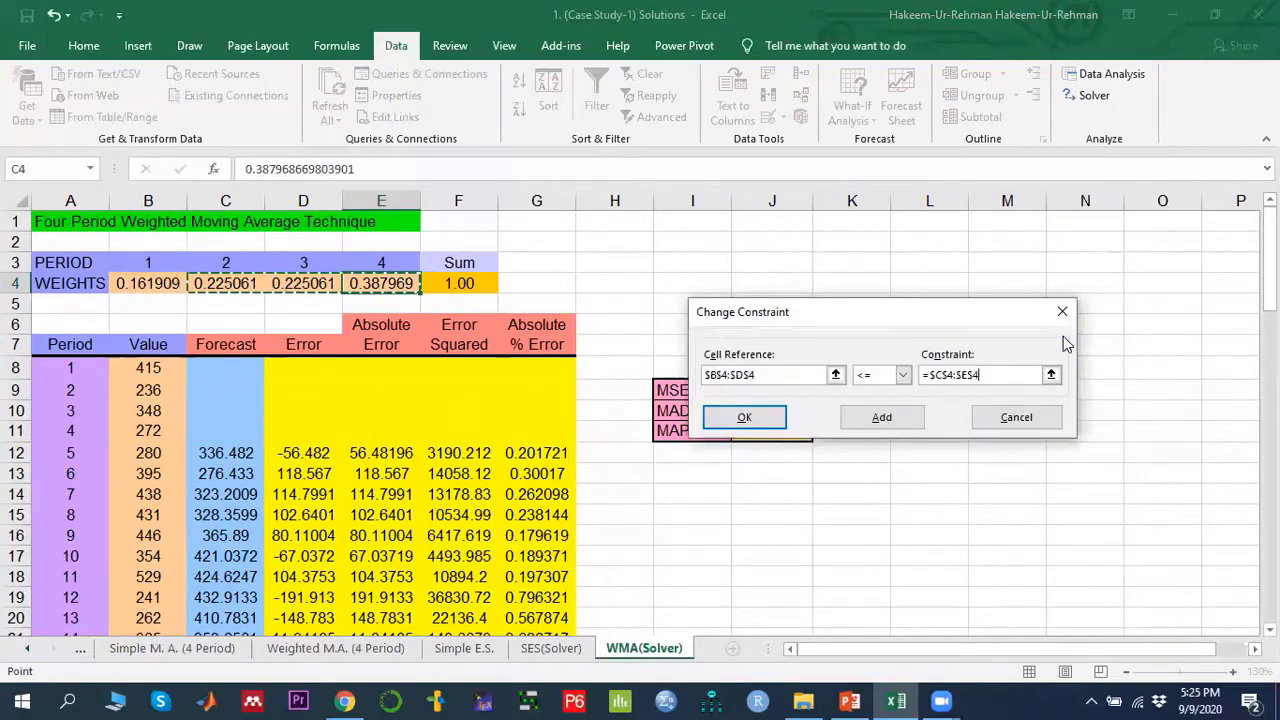
click(746, 416)
- Edit the second Solver constraint so that F4 equals 1
click(667, 301)
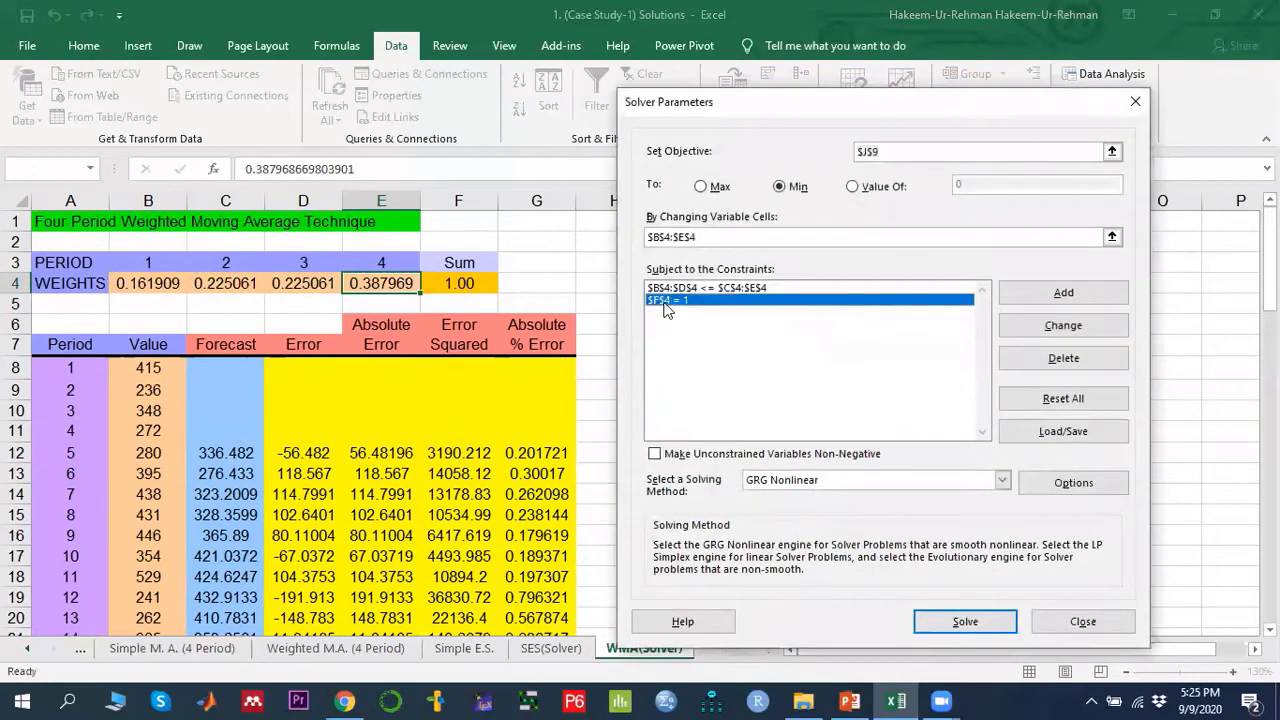
click(1063, 325)
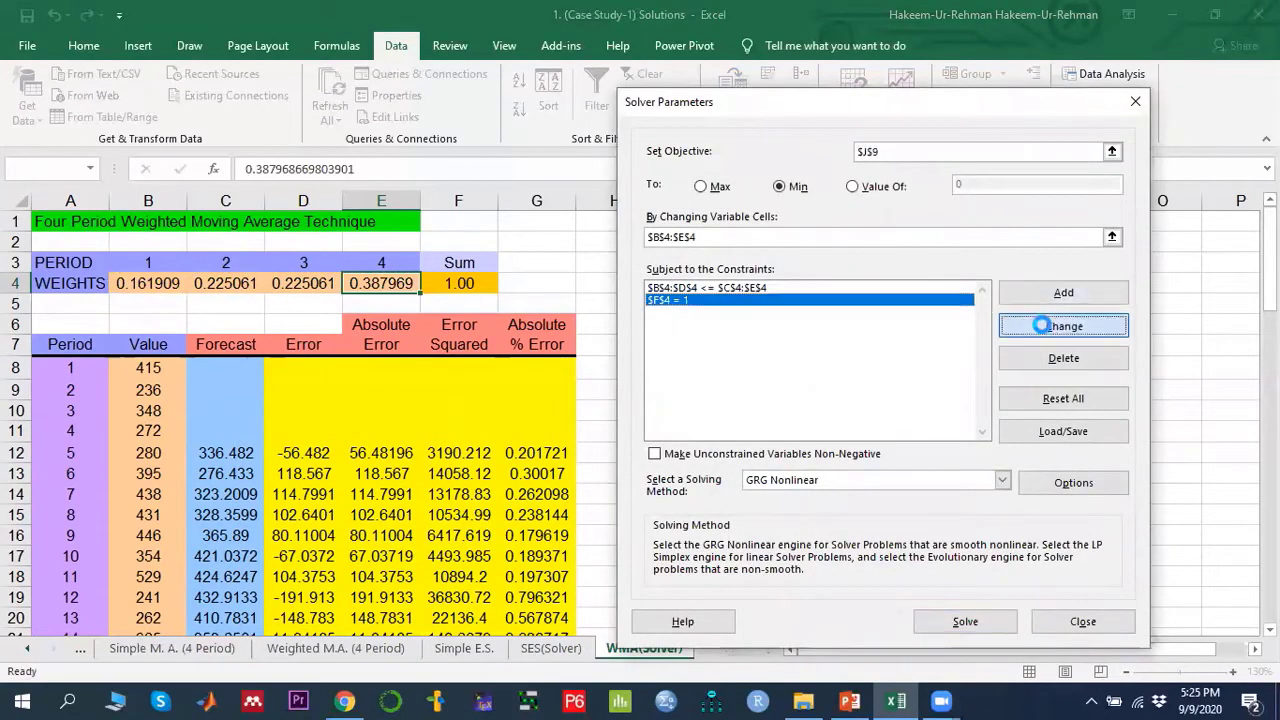
click(470, 281)
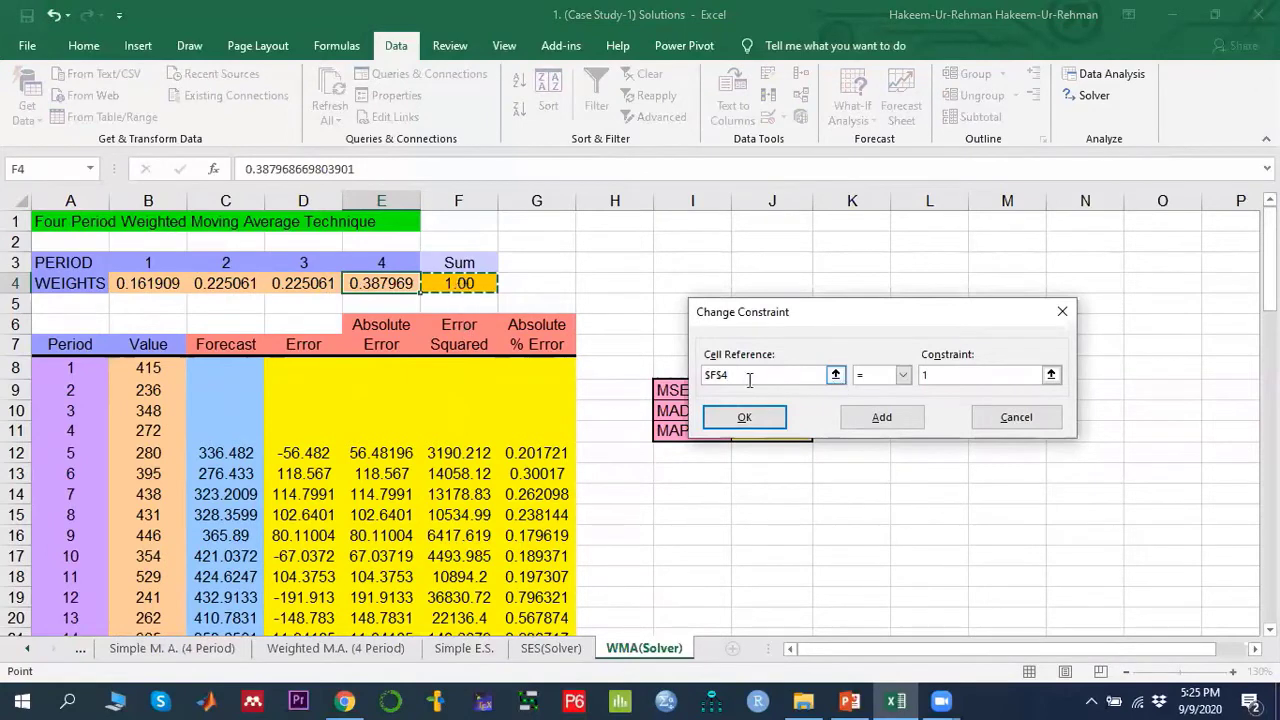
click(903, 375)
click(862, 404)
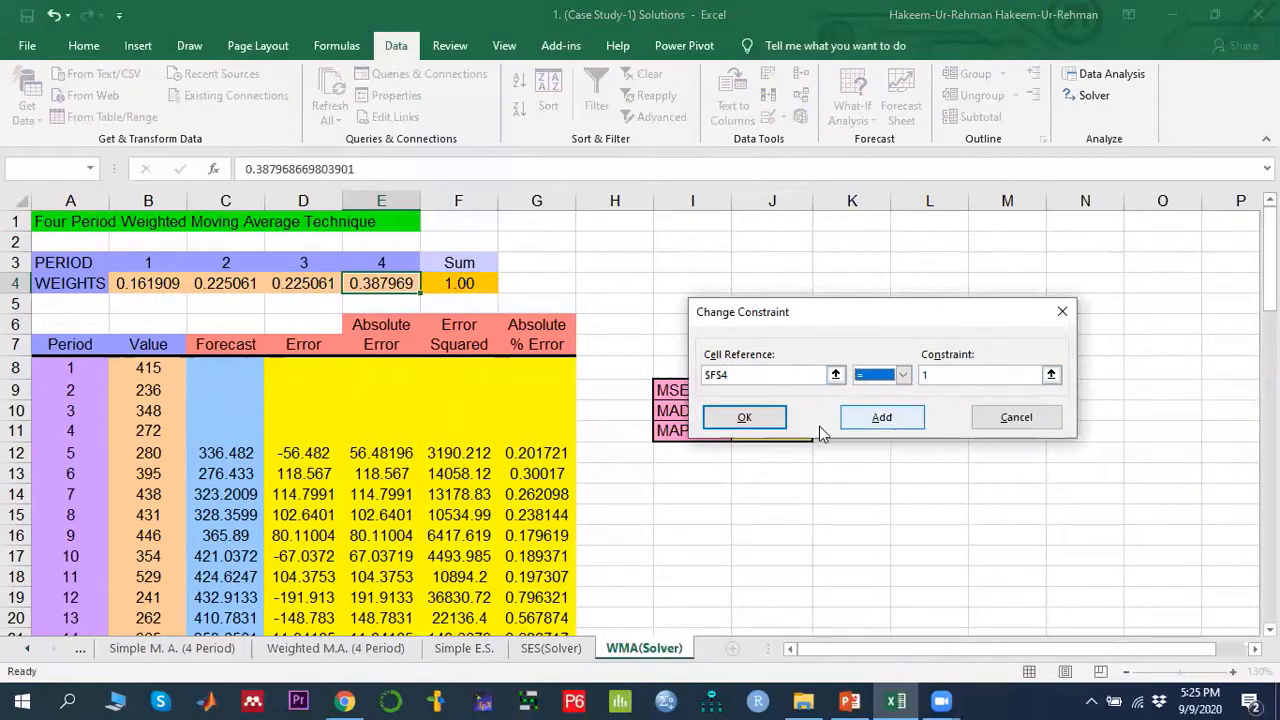
click(757, 428)
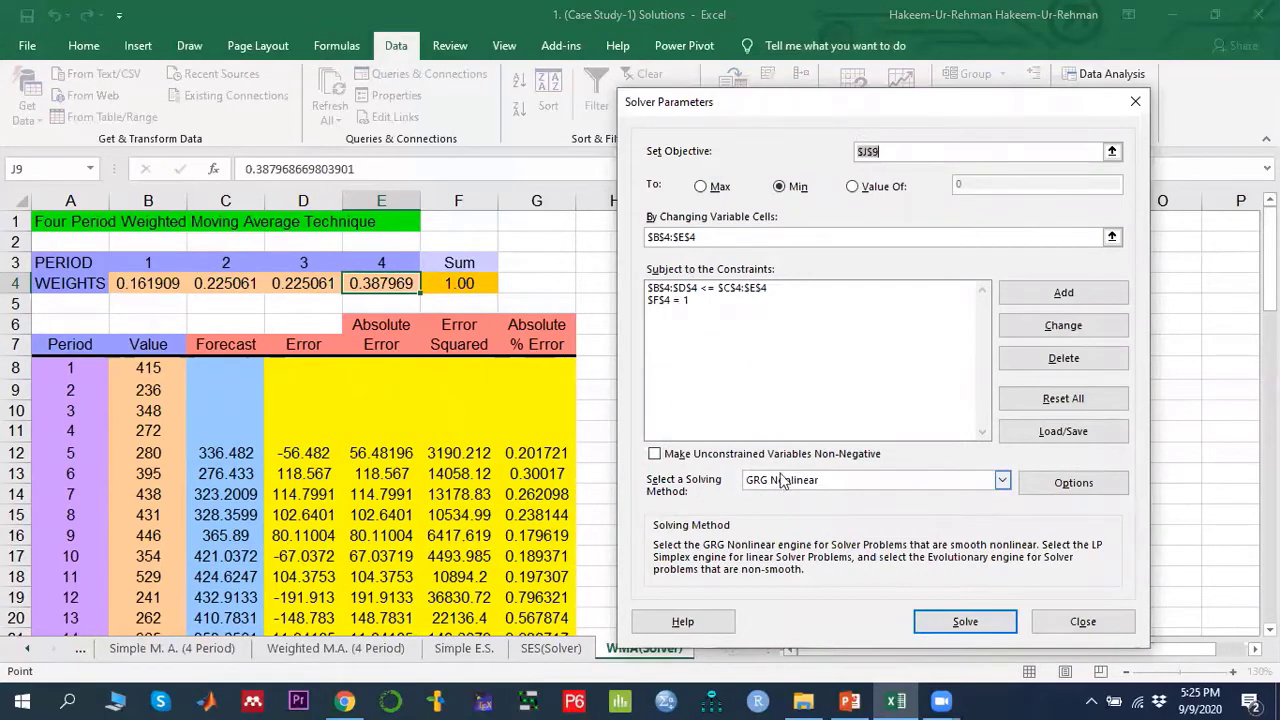
- Make unconstrained variables non-negative, run Solver, and keep the Solver solution
click(656, 454)
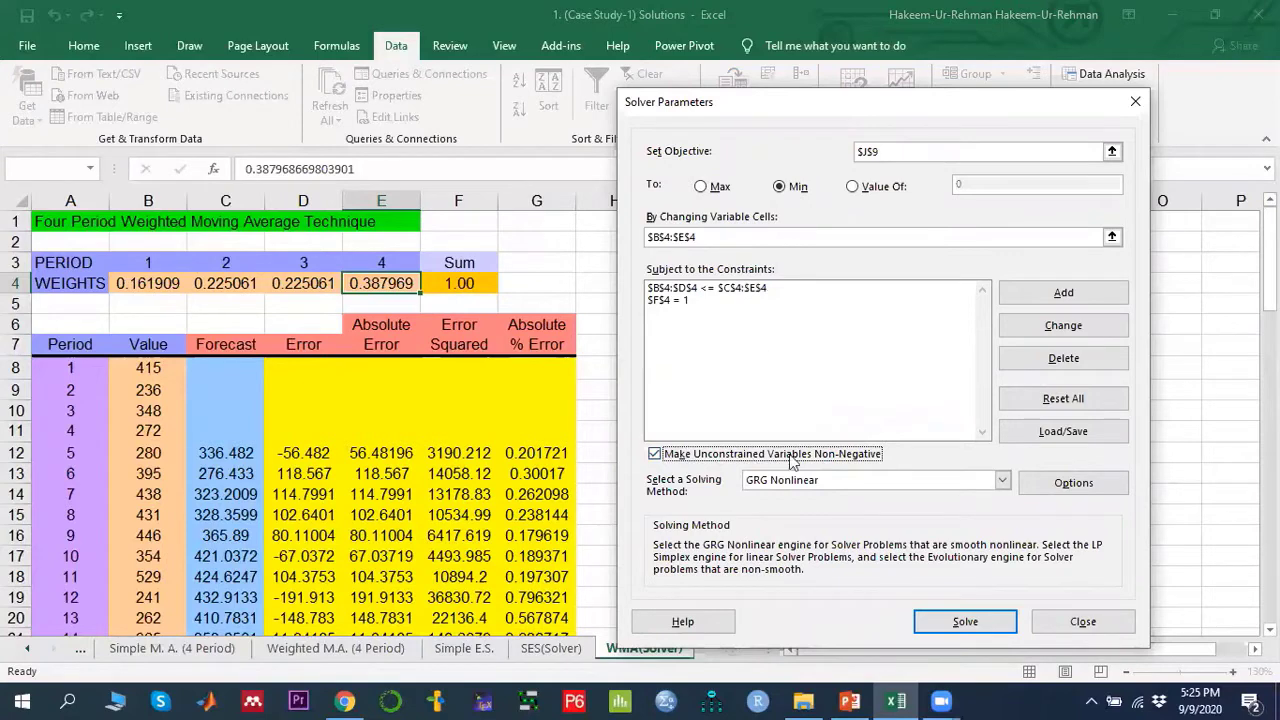
click(935, 621)
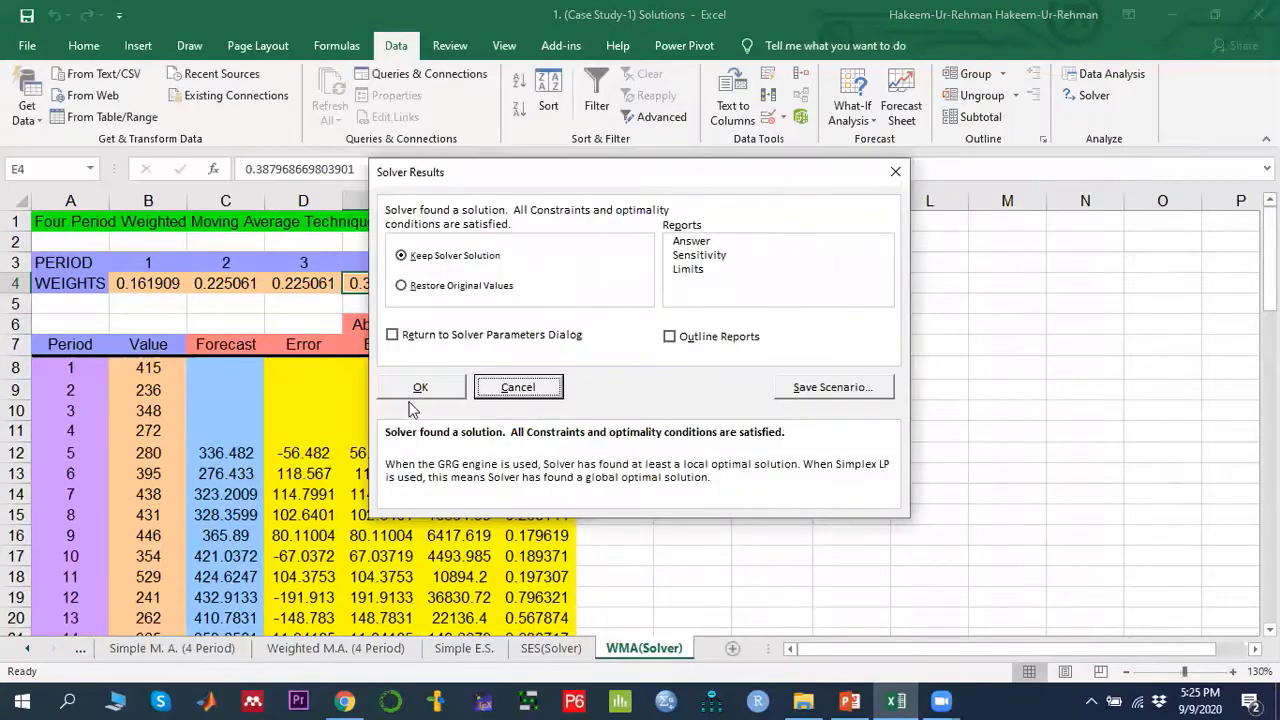
click(500, 387)
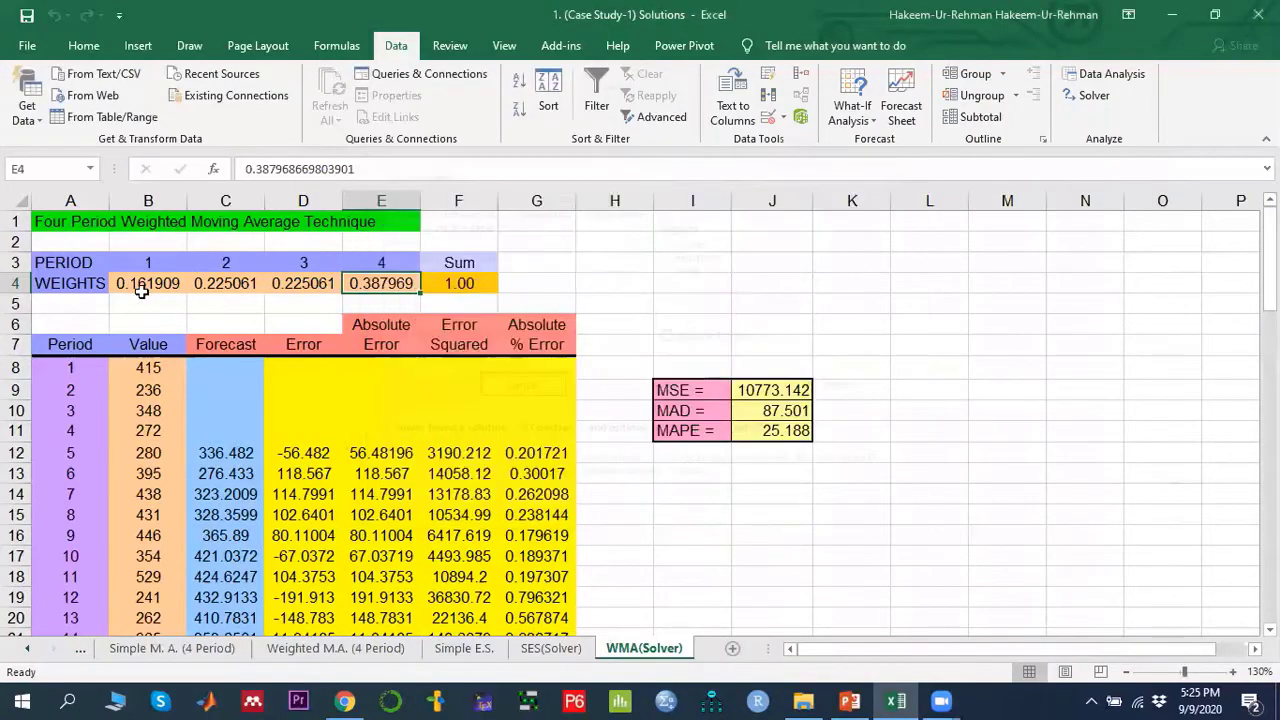
- Zoom the WMA(Solver) sheet to 140% and autofit column J so the MSE displays fully
drag(135, 283, 367, 283)
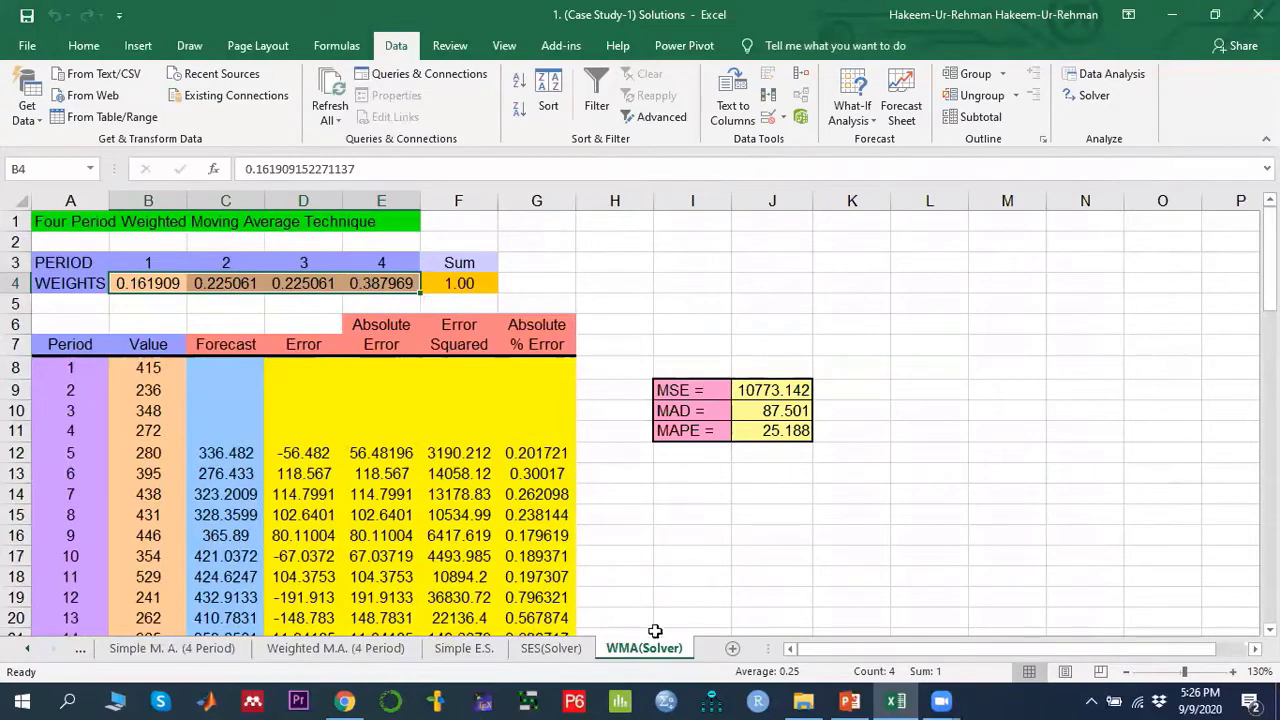
click(775, 395)
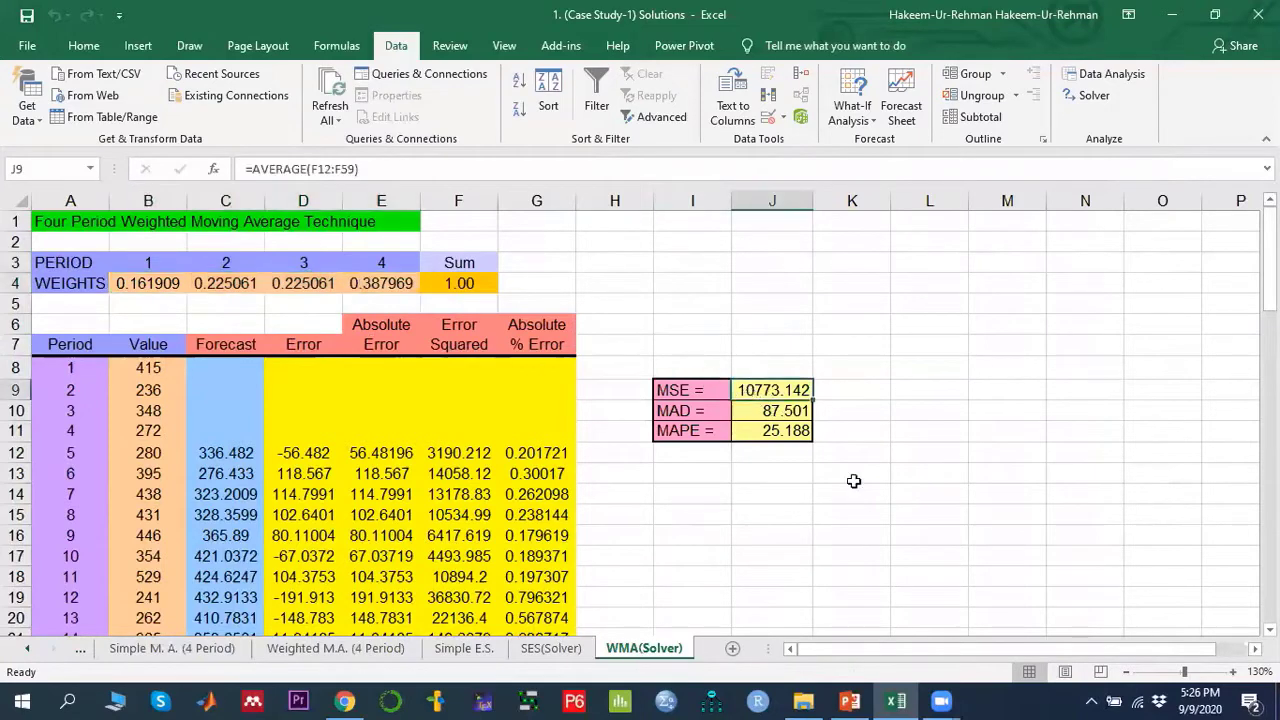
click(1233, 673)
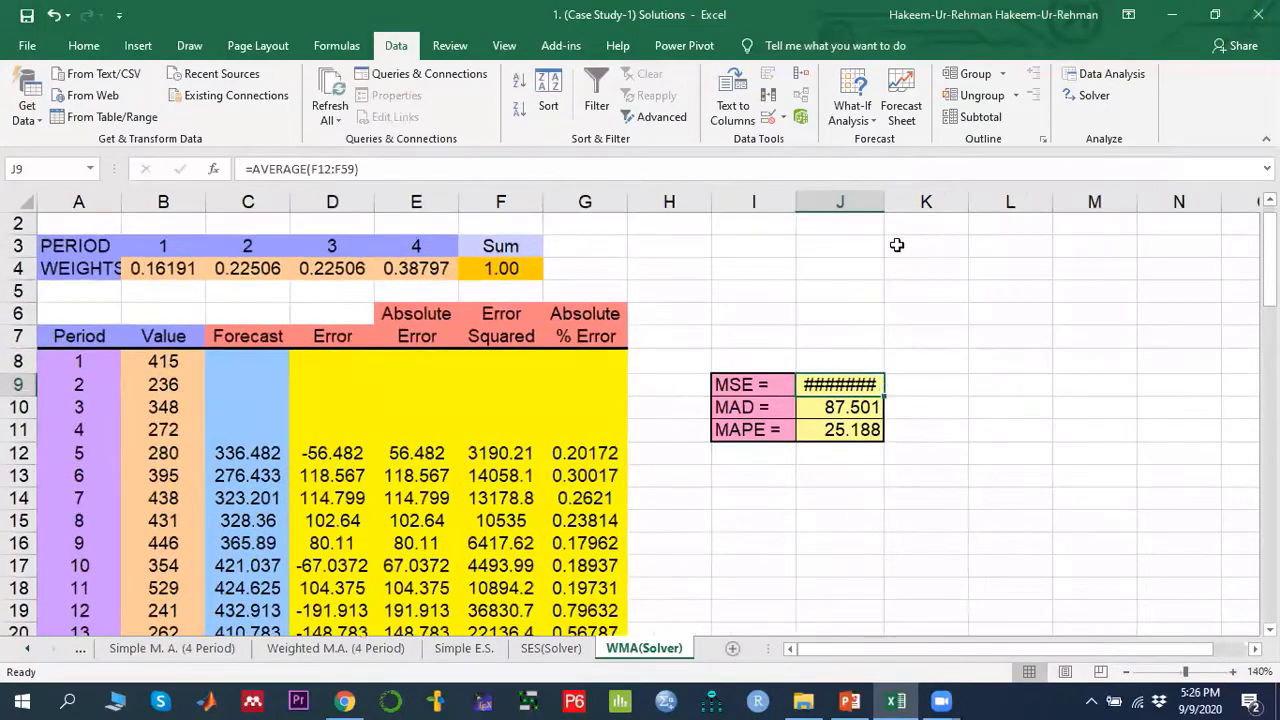
double_click(885, 203)
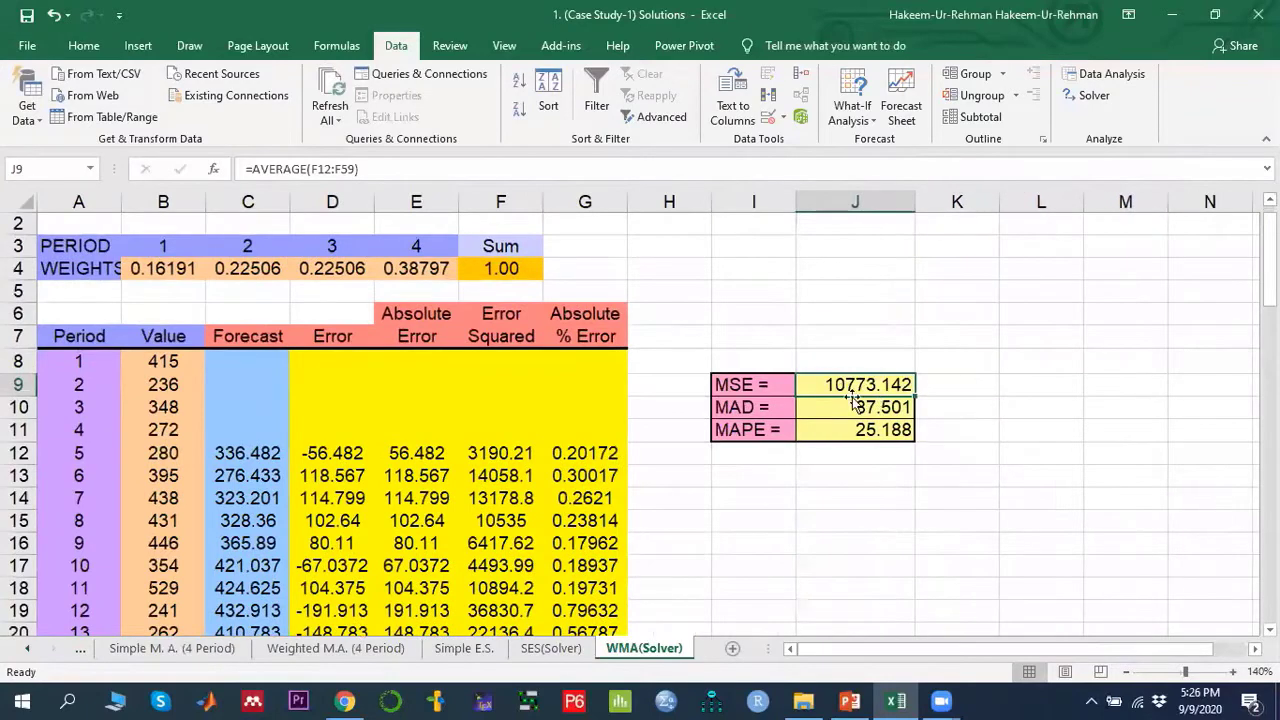
- Compare the error measures across the WMA(Solver), SES(Solver) and Simple M.A. (4 Period) sheets
click(550, 648)
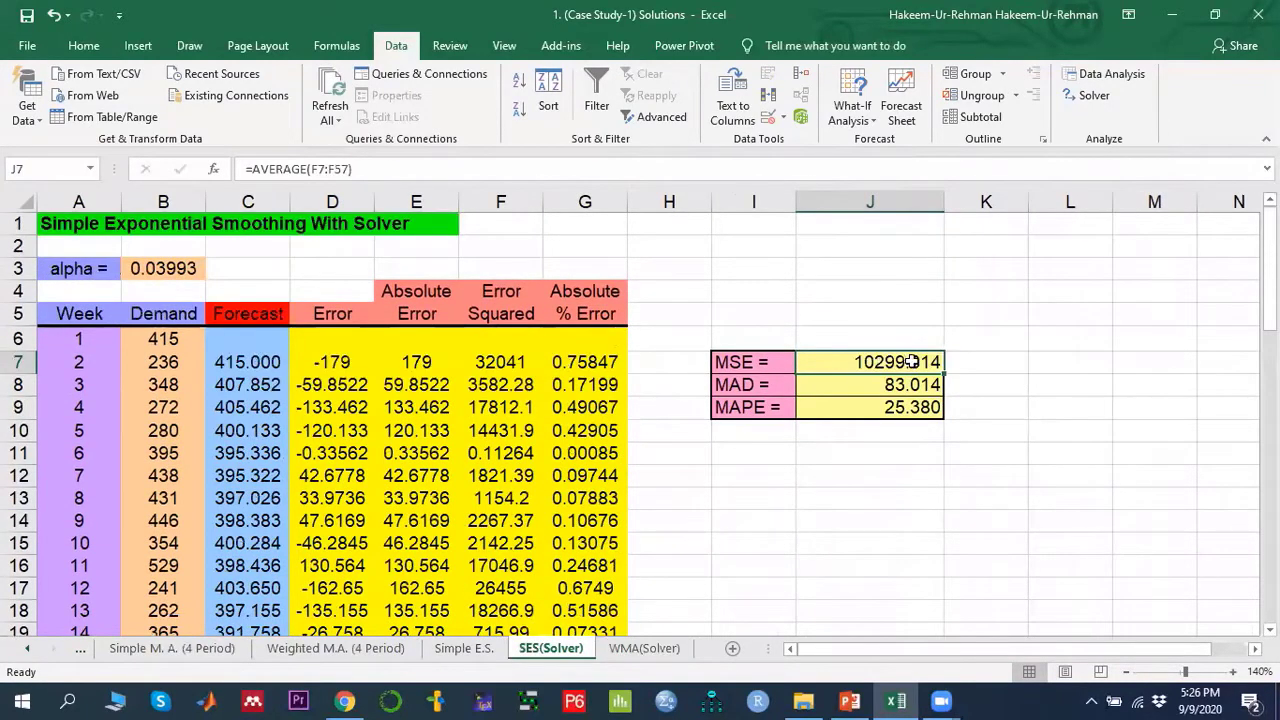
click(664, 648)
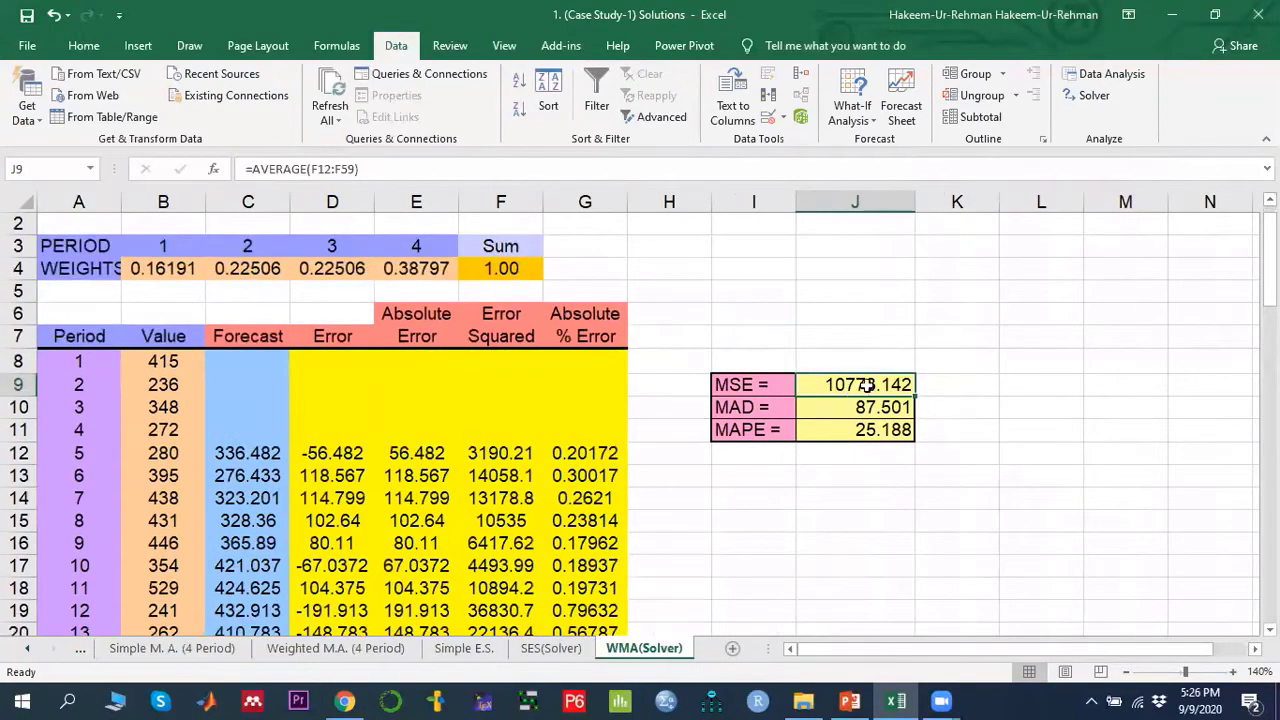
click(550, 648)
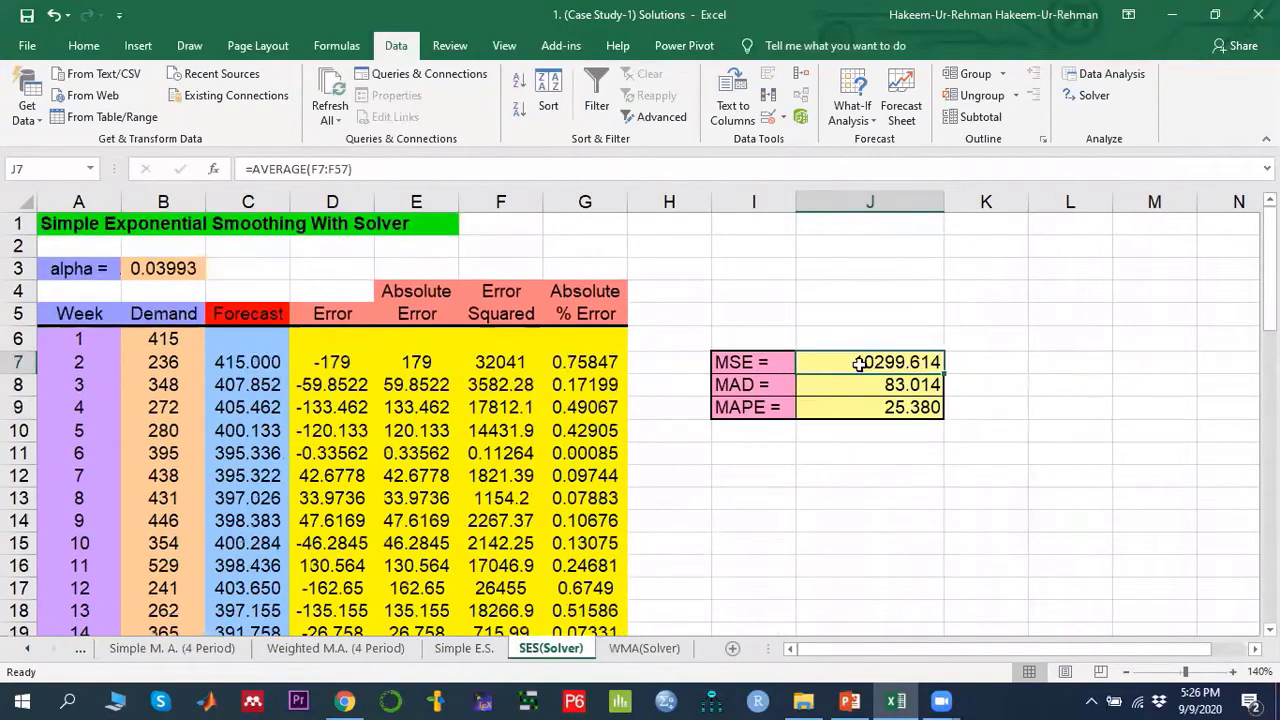
click(205, 650)
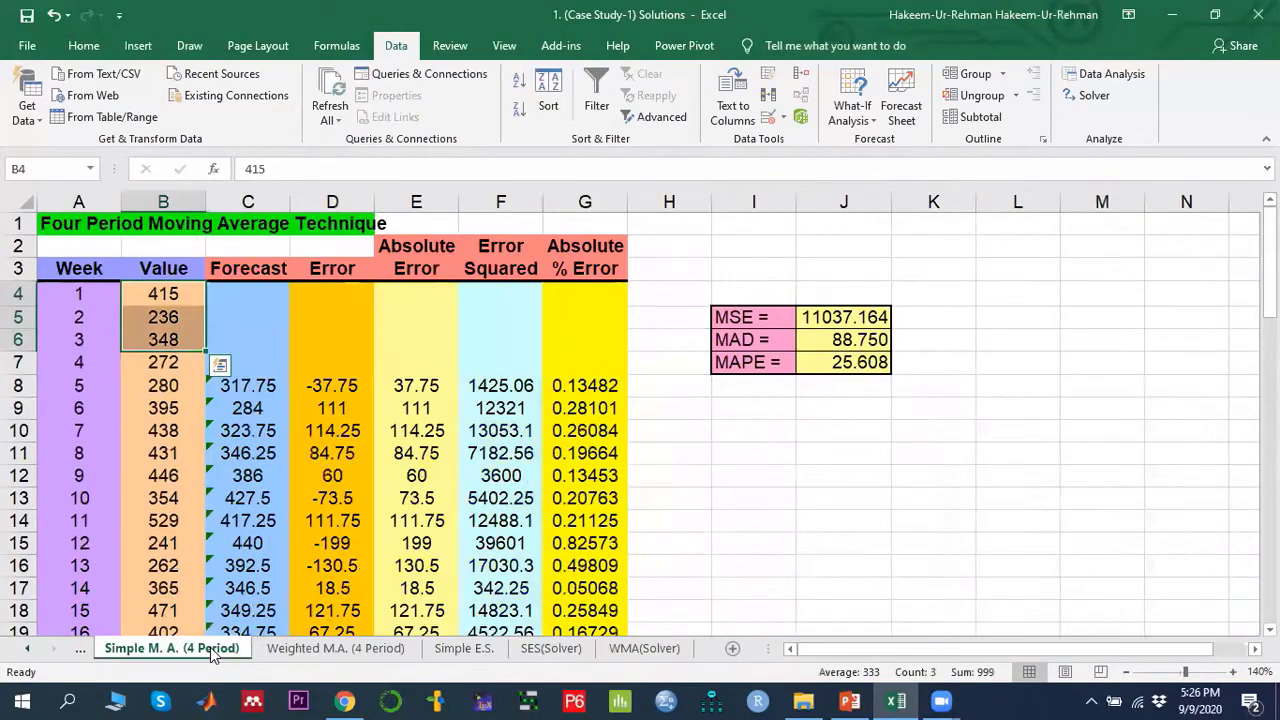
click(550, 648)
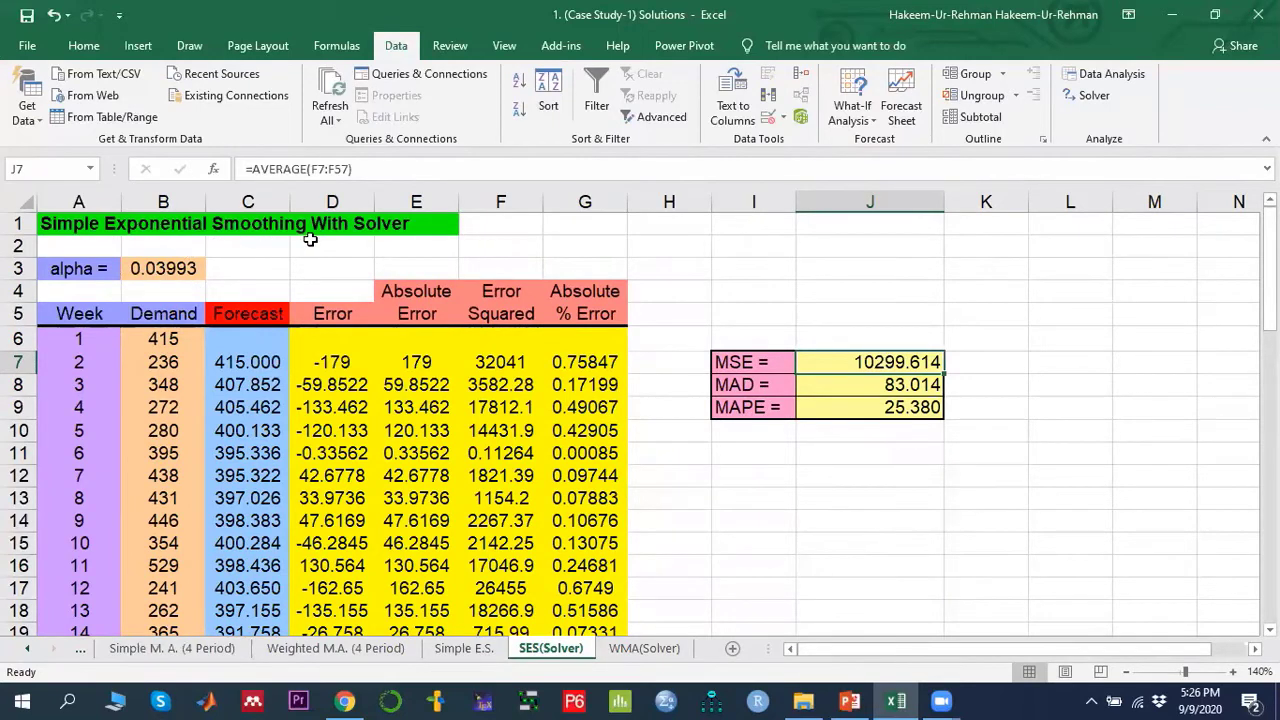
- Review the alpha in B3 and the forecast formula in C58 on the SES(Solver) sheet
click(166, 268)
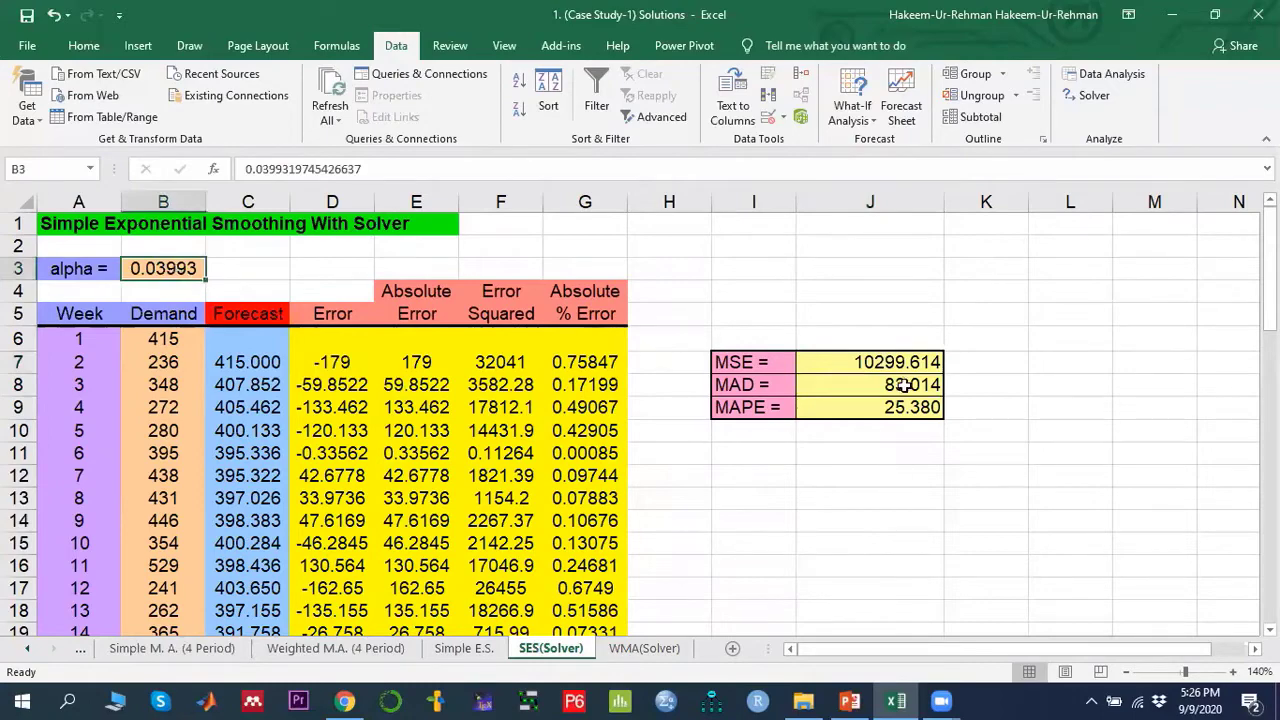
scroll(213, 386, down, 15)
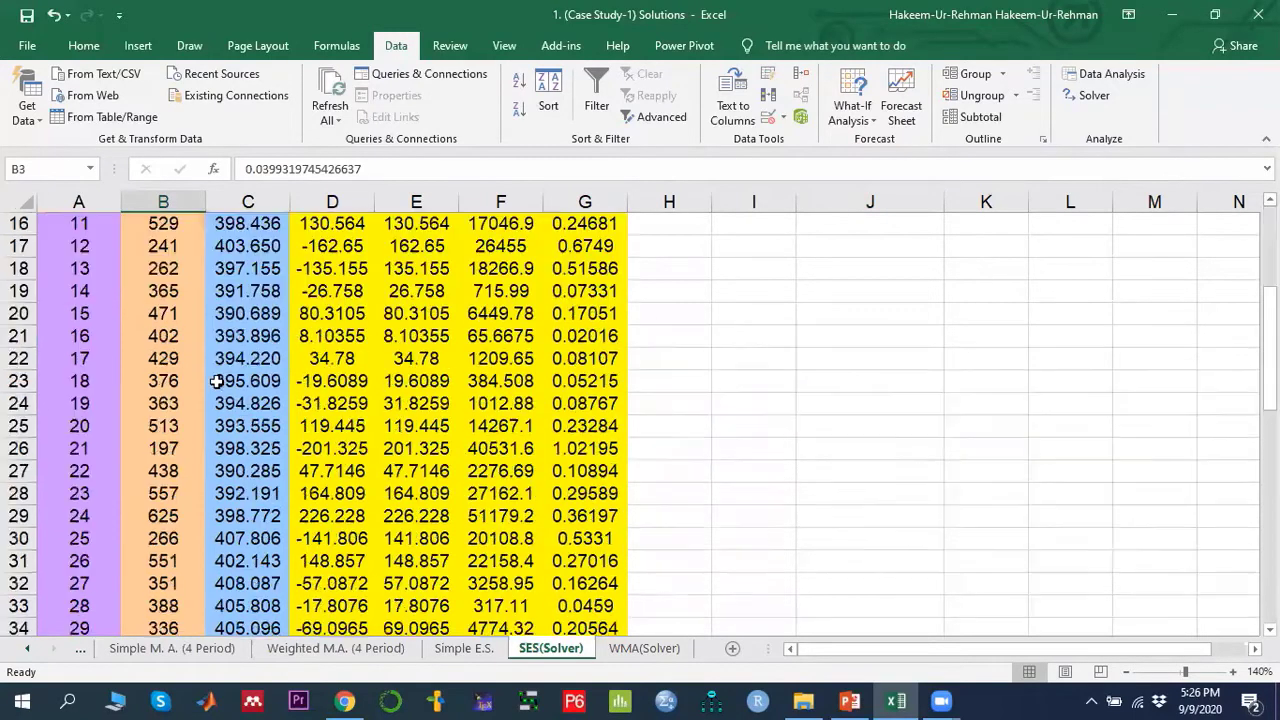
scroll(242, 525, down, 1)
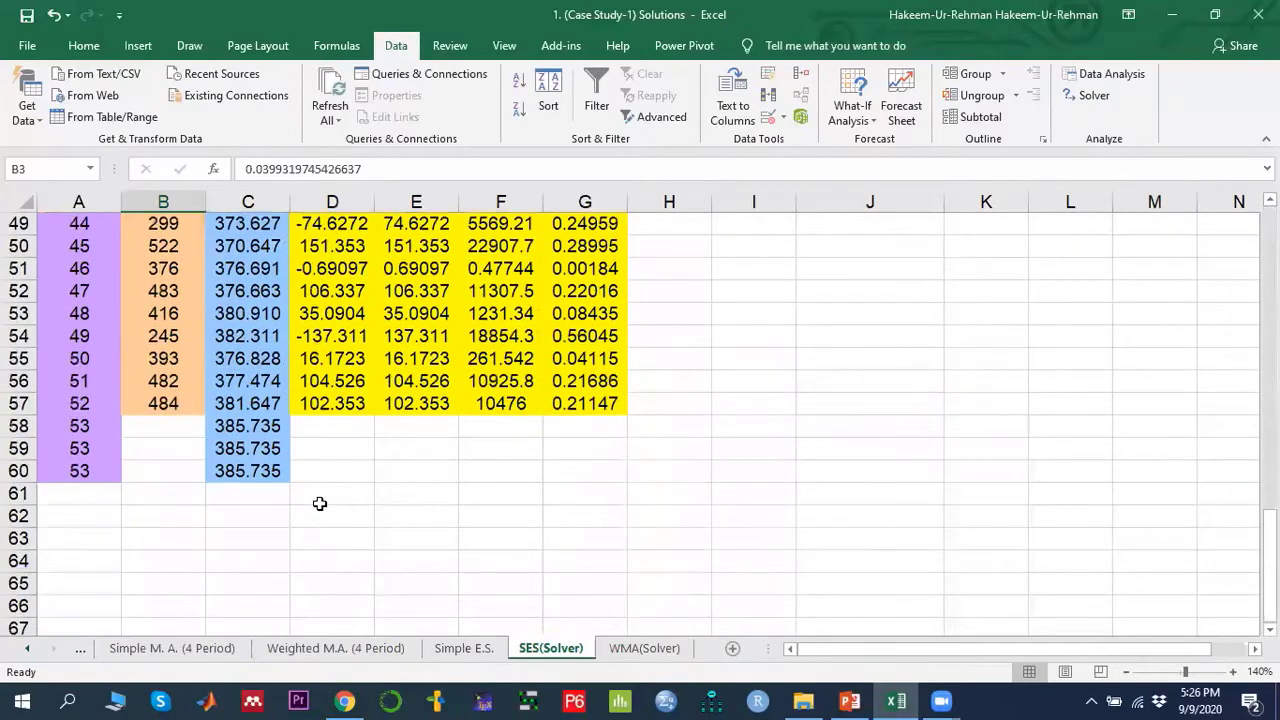
click(320, 500)
click(236, 426)
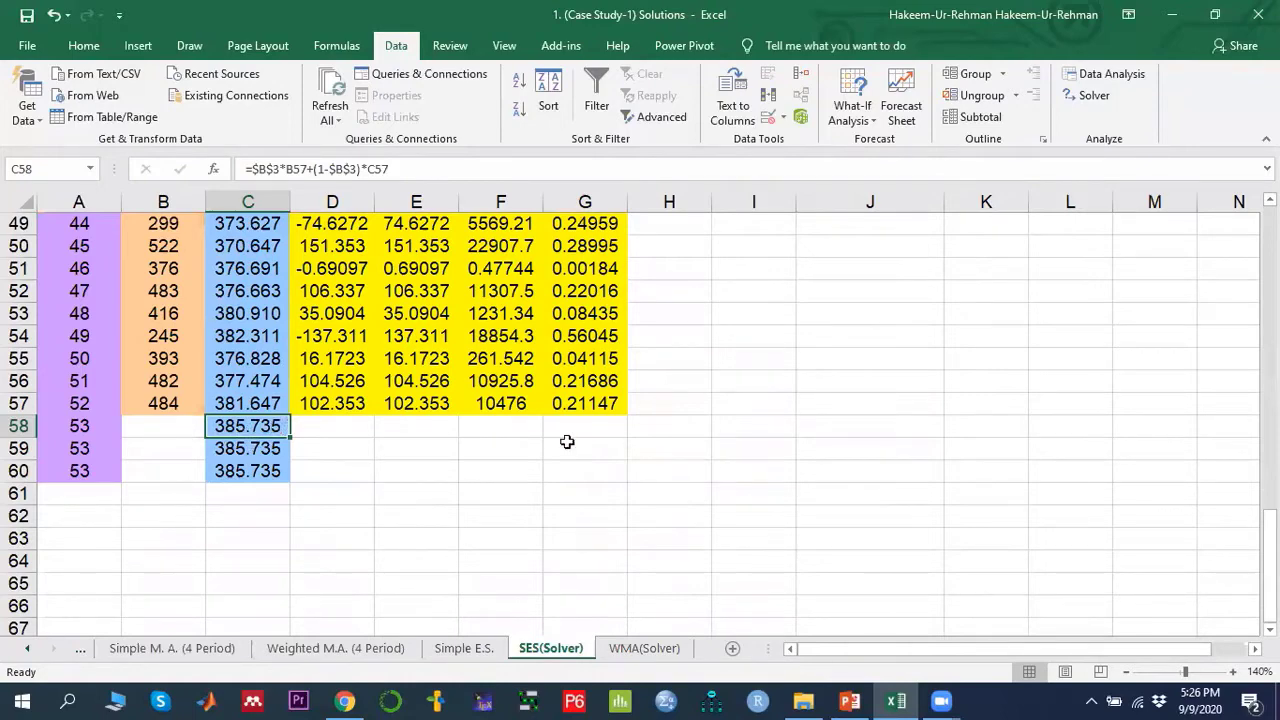
- Switch to PowerPoint and review the slide on averaging techniques and their formulas
click(849, 700)
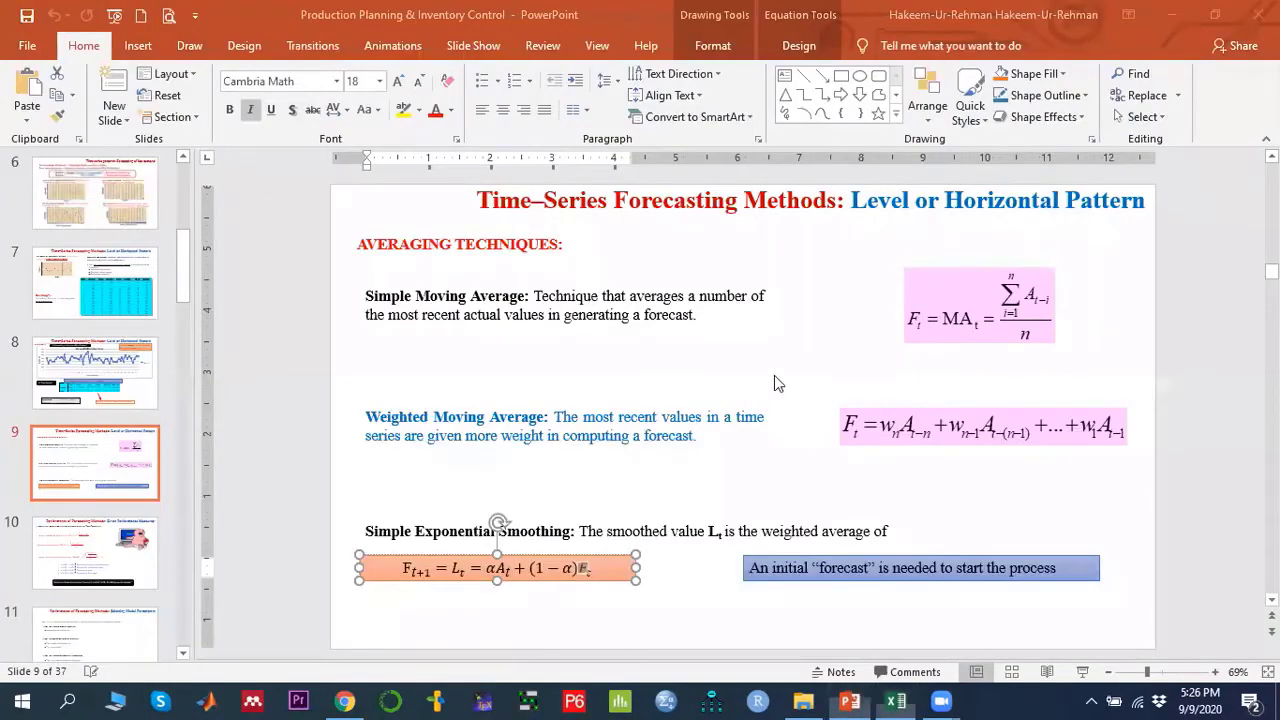
click(903, 212)
drag(851, 203, 1136, 325)
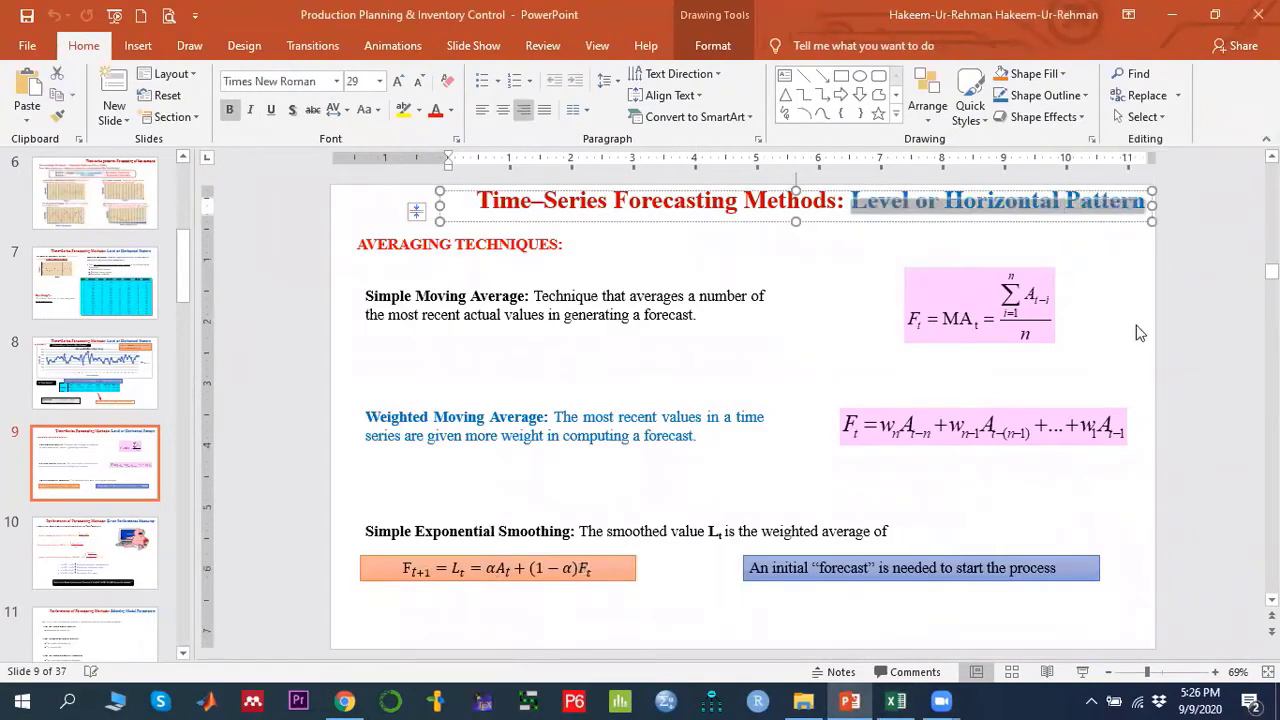
click(693, 318)
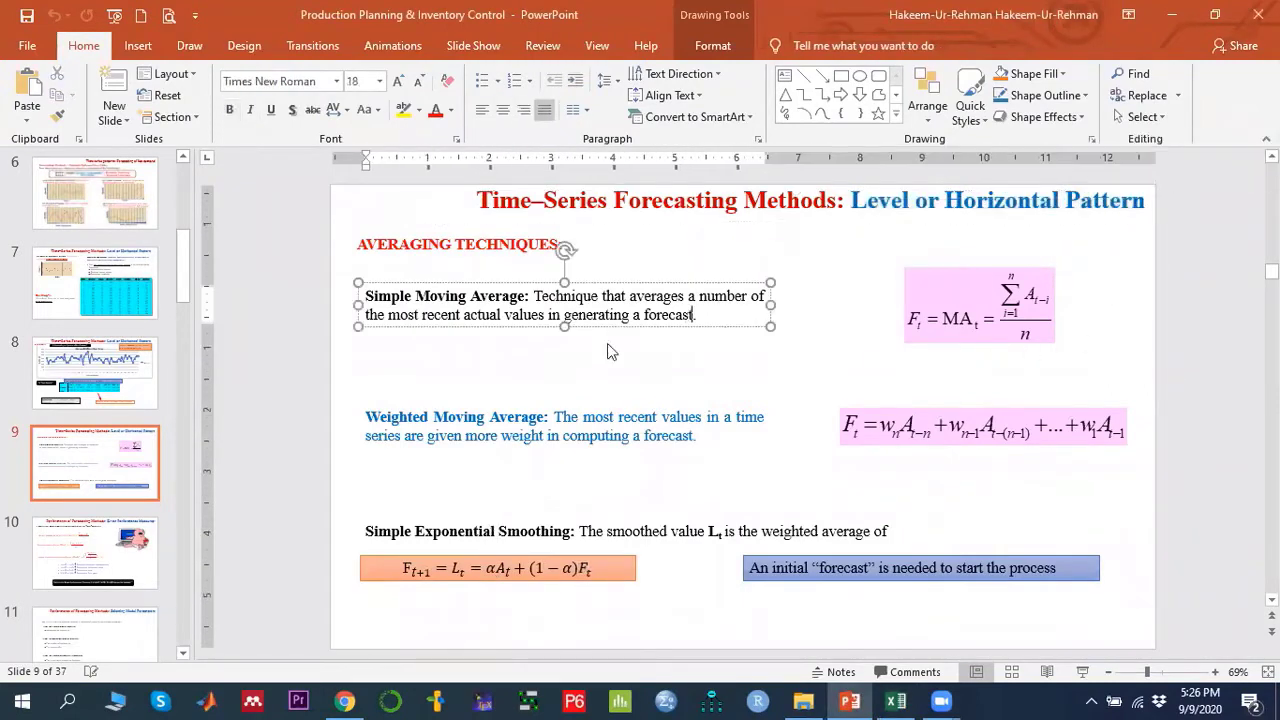
click(472, 249)
click(990, 296)
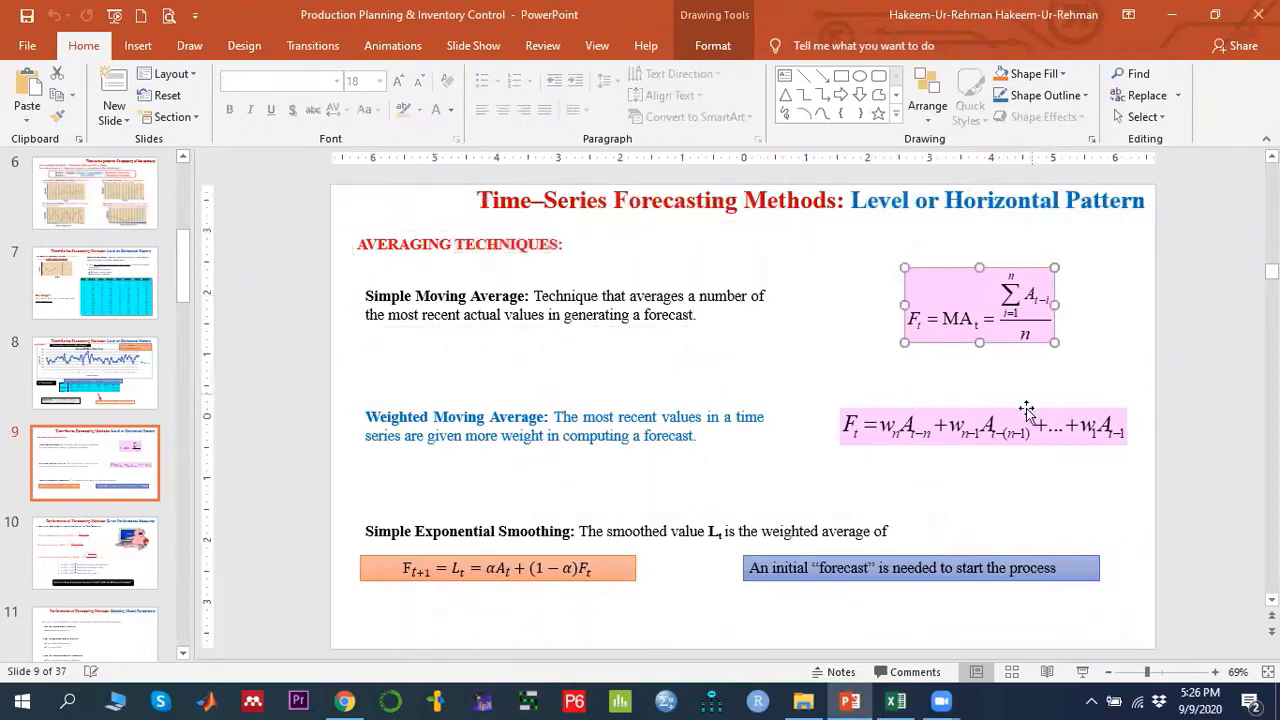
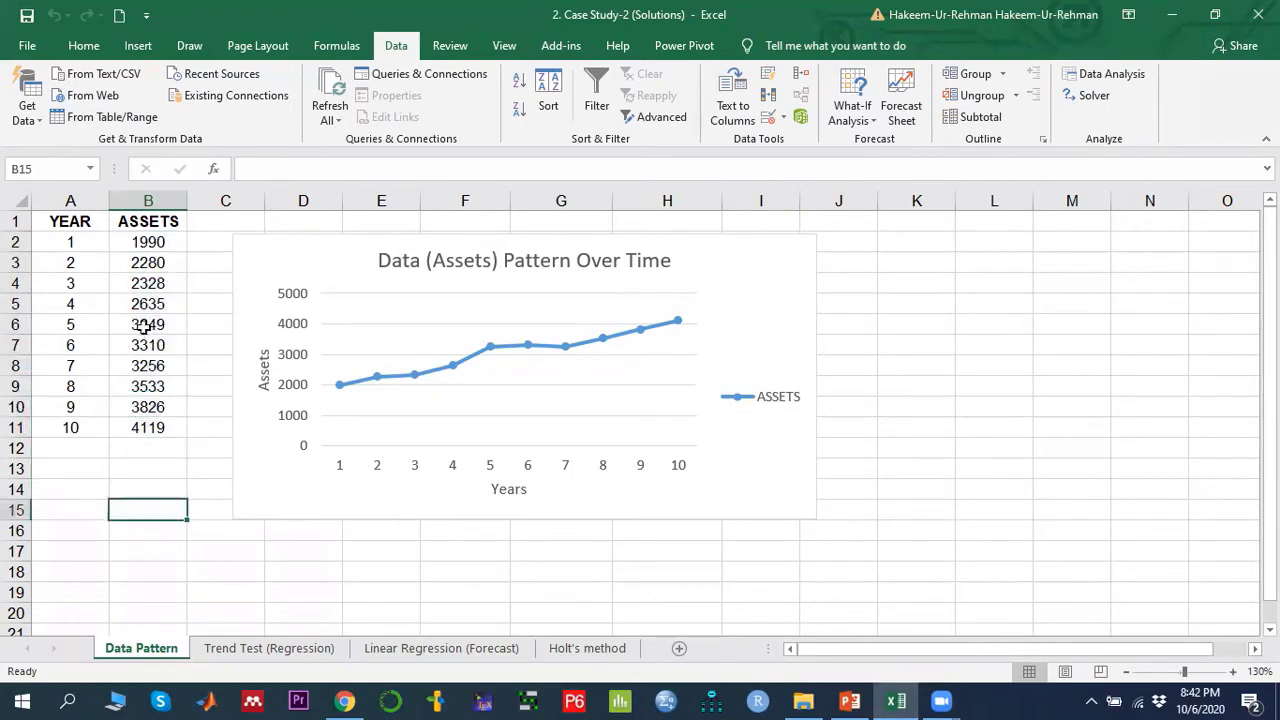
click(137, 47)
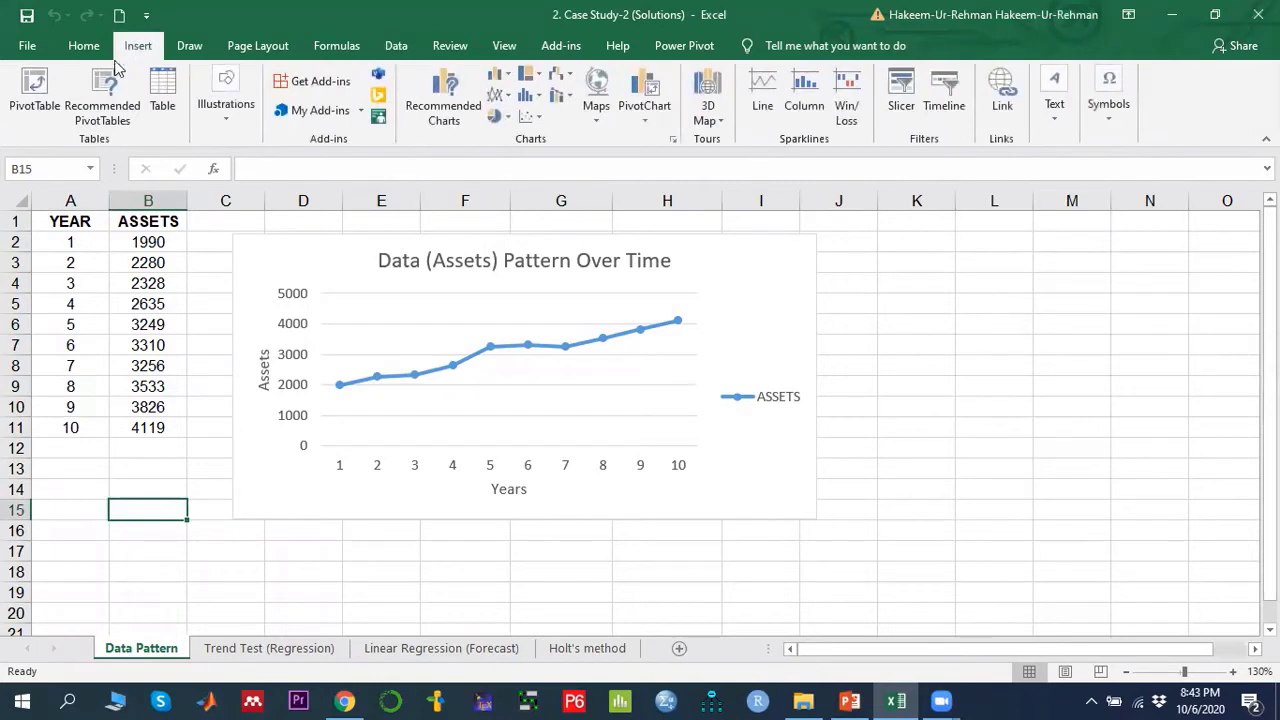
click(508, 100)
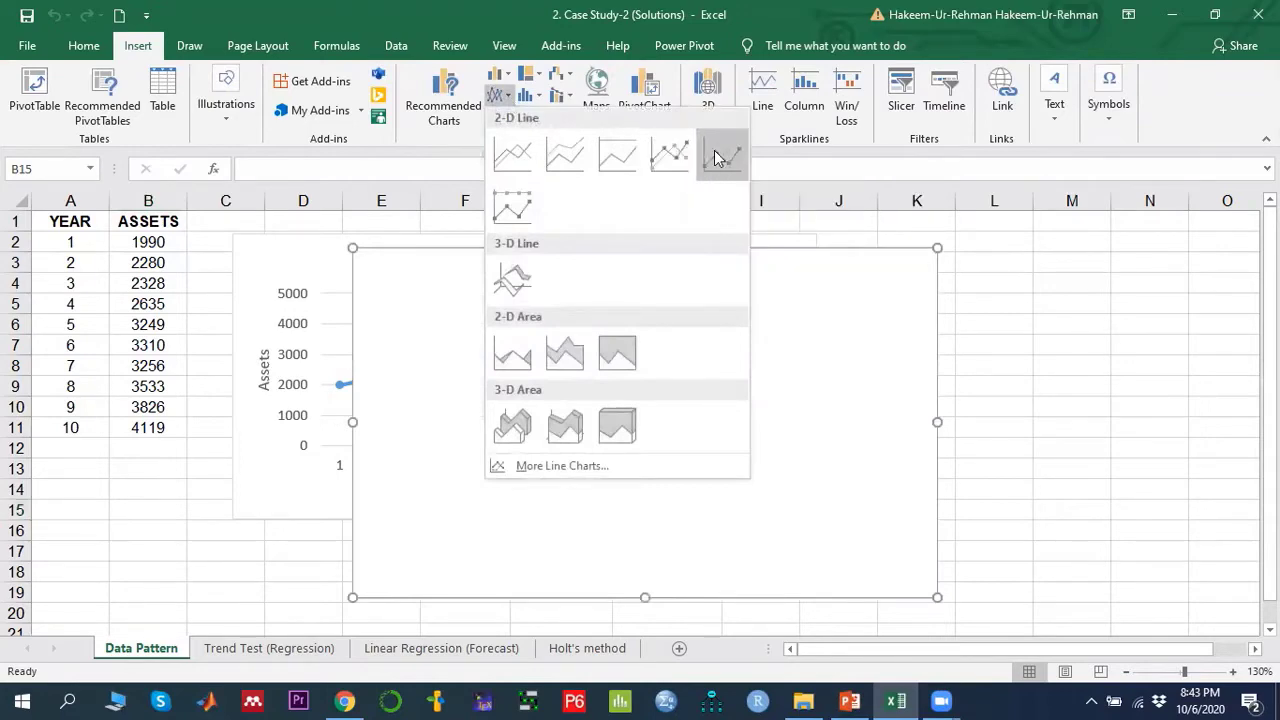
click(718, 156)
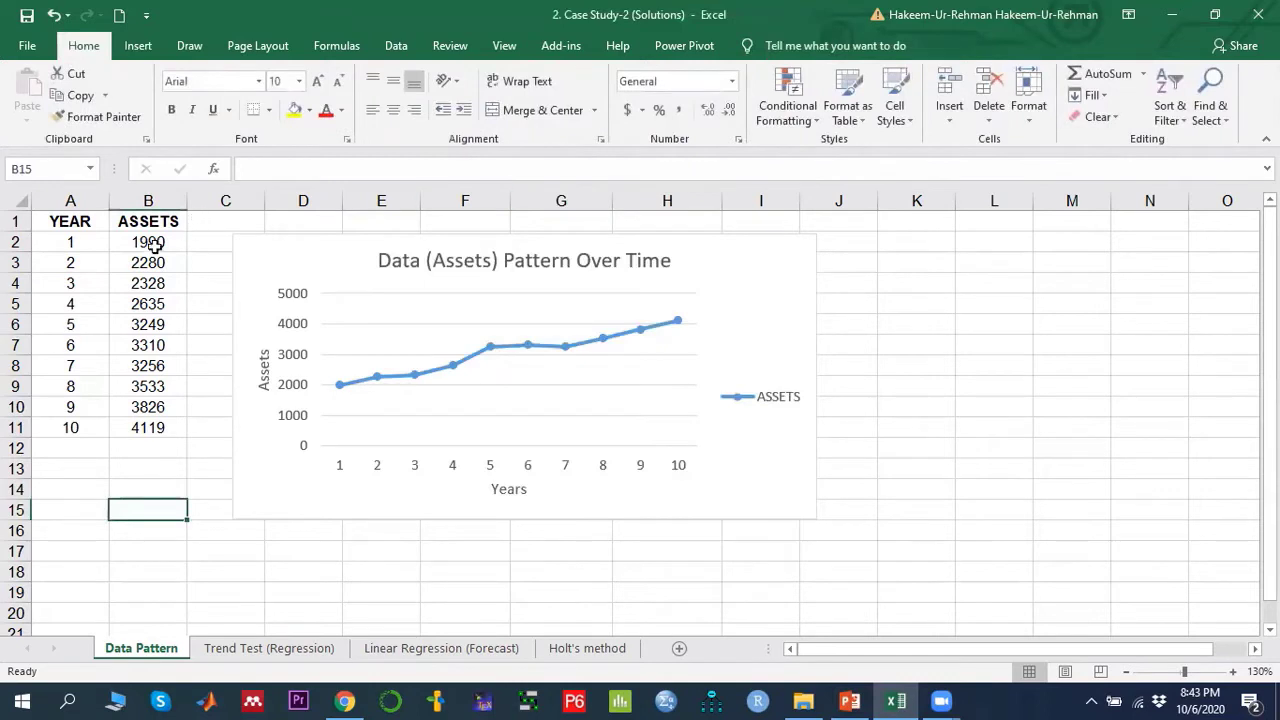
- Insert a line-with-markers chart of the ASSETS column, then undo the insertion
drag(142, 221, 147, 428)
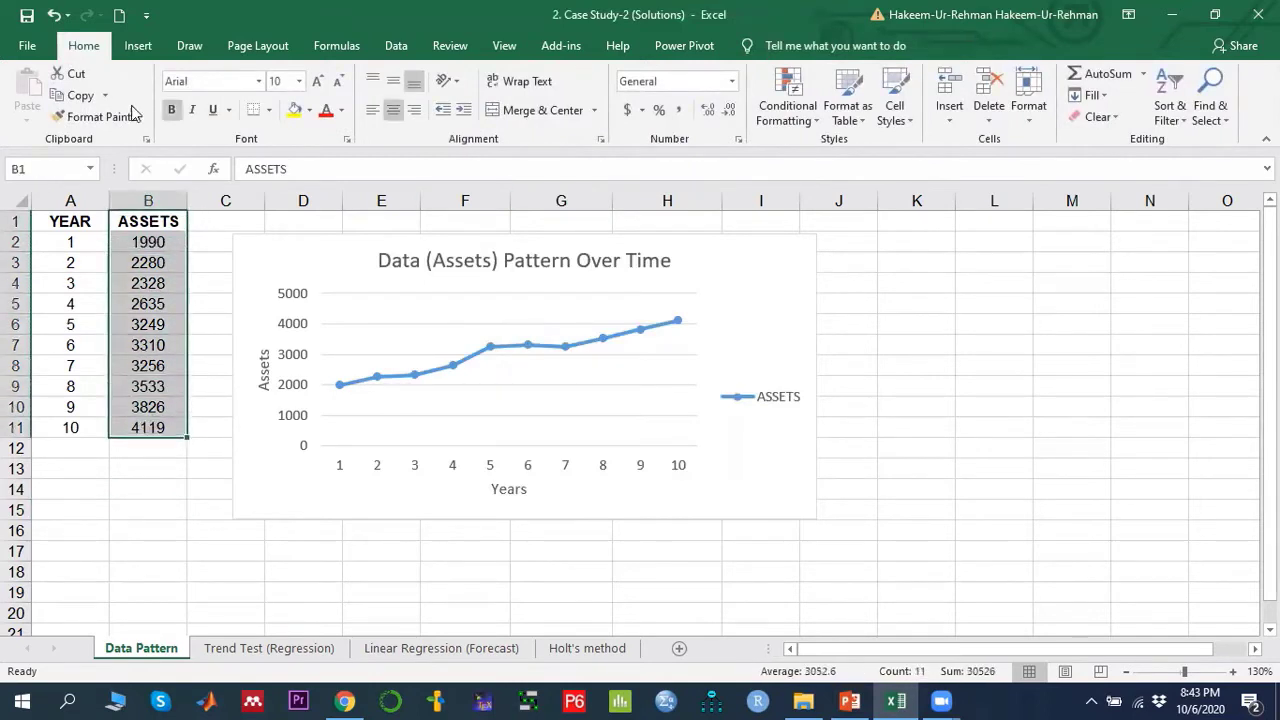
click(138, 45)
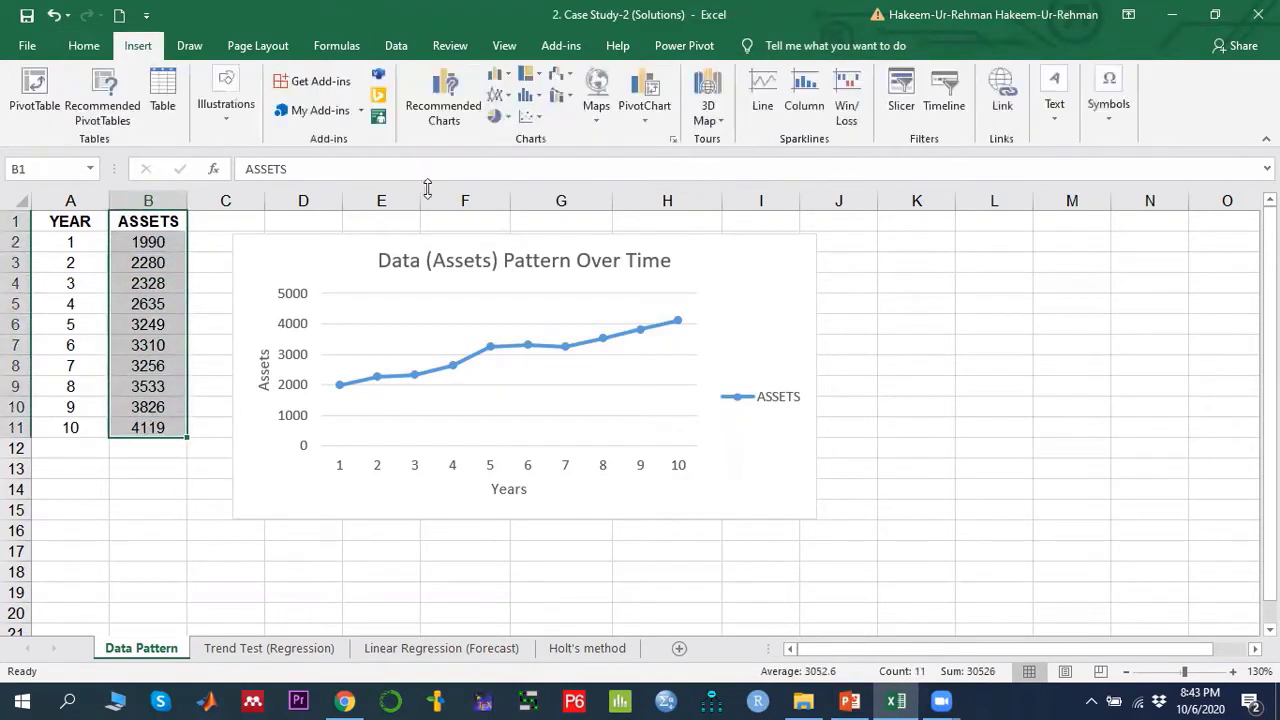
click(497, 95)
click(713, 163)
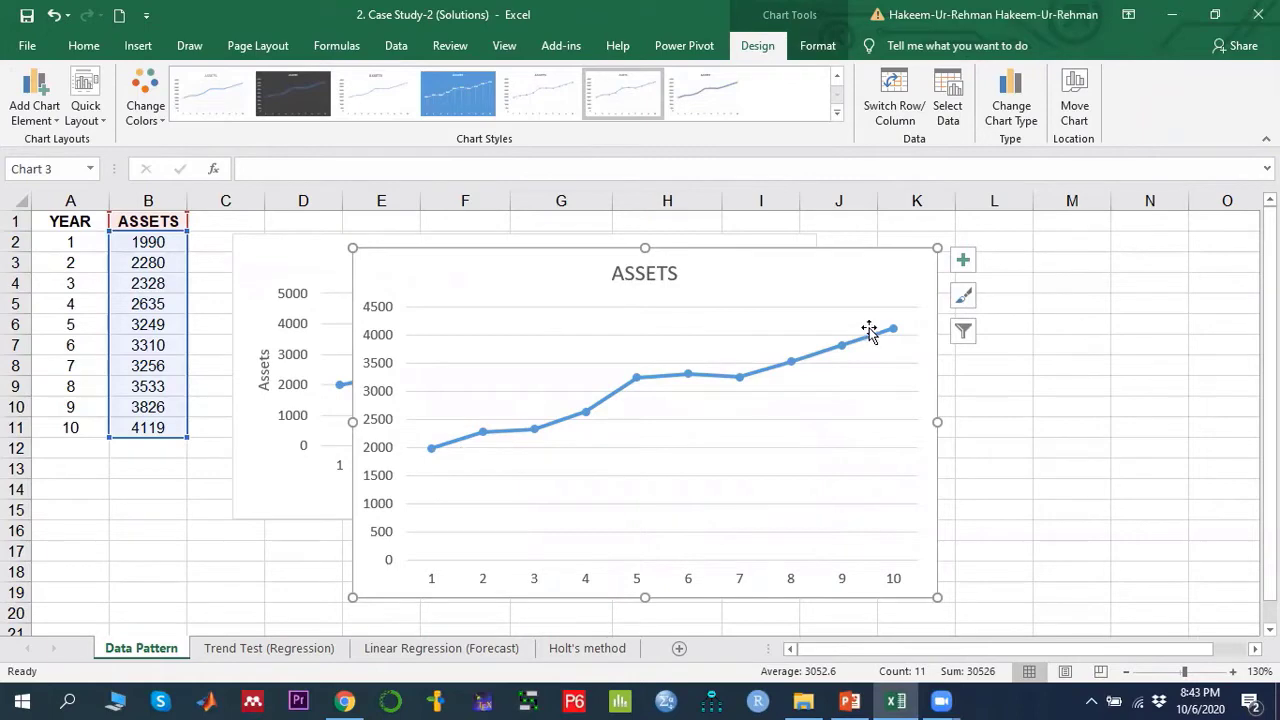
key(ctrl+z)
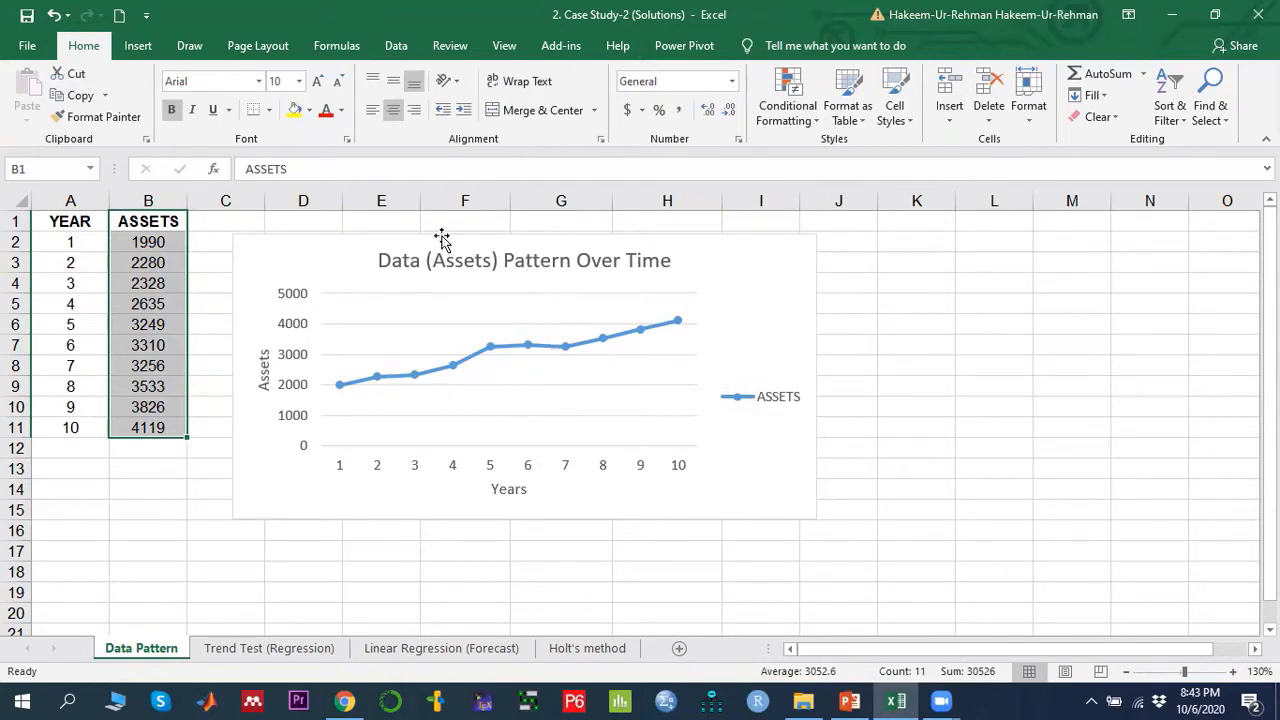
- Open the Excel add-ins manager and check that the Analysis ToolPak add-in is enabled
click(395, 50)
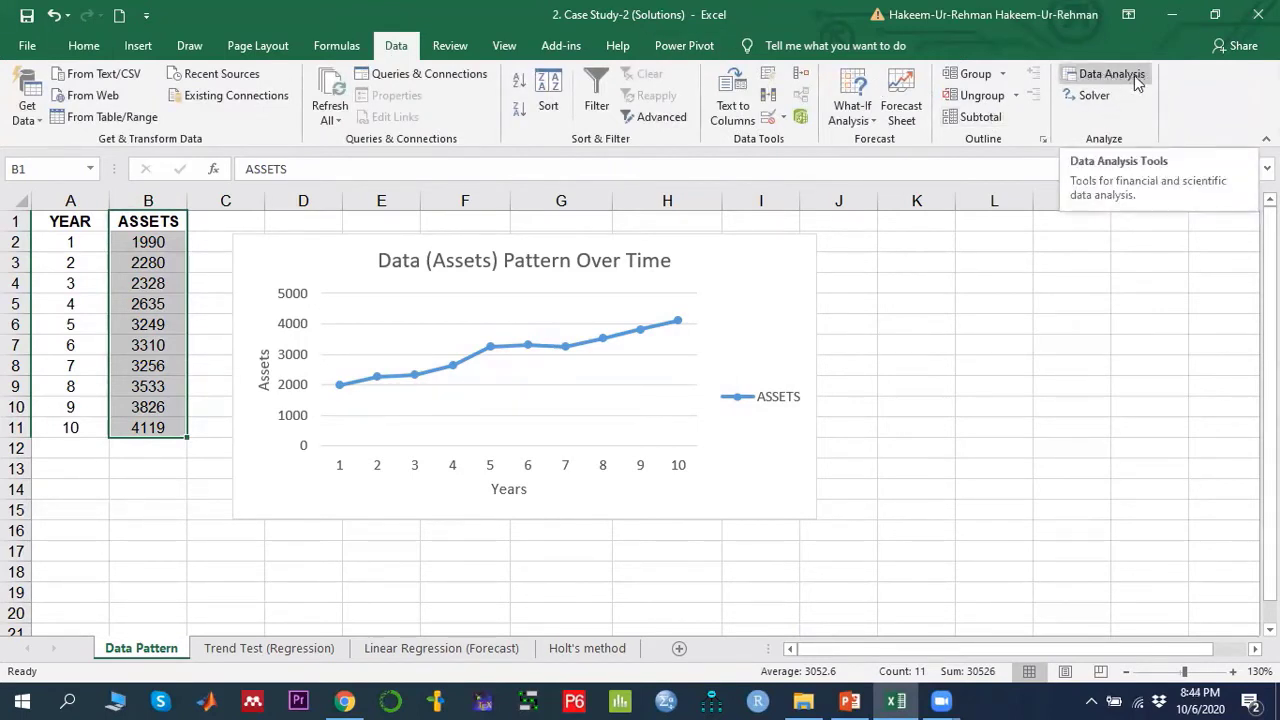
click(28, 48)
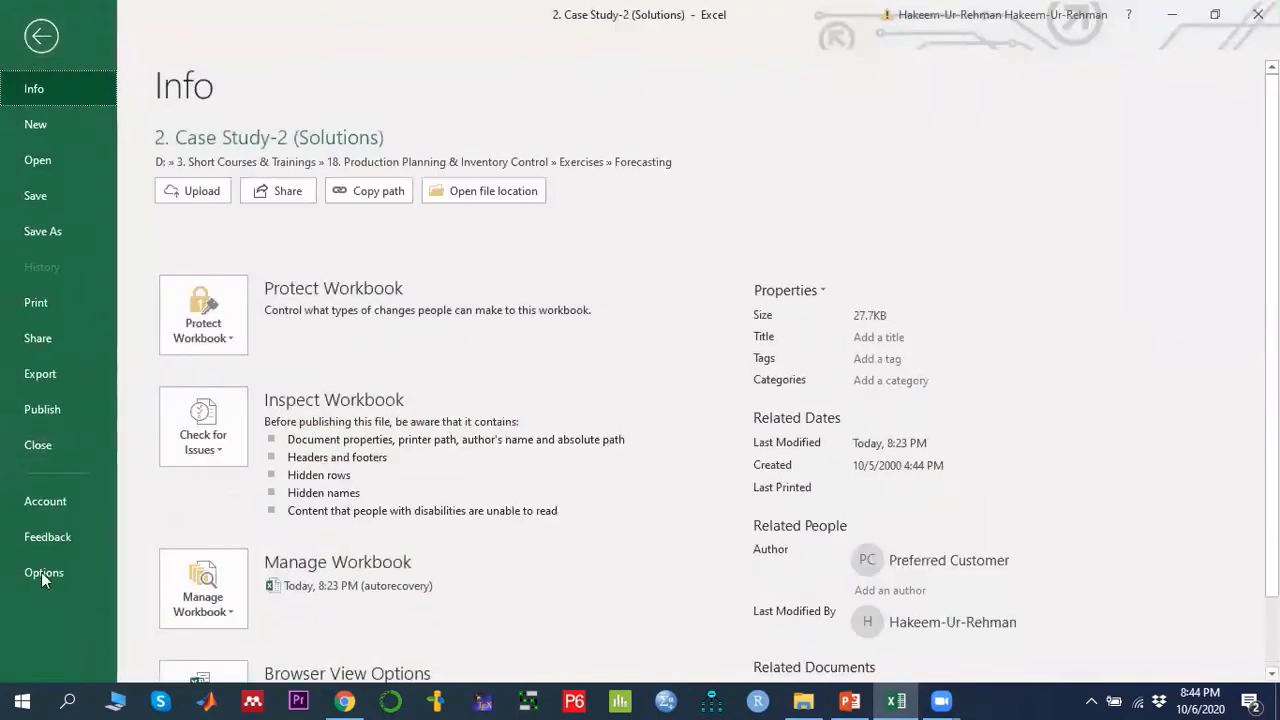
click(43, 574)
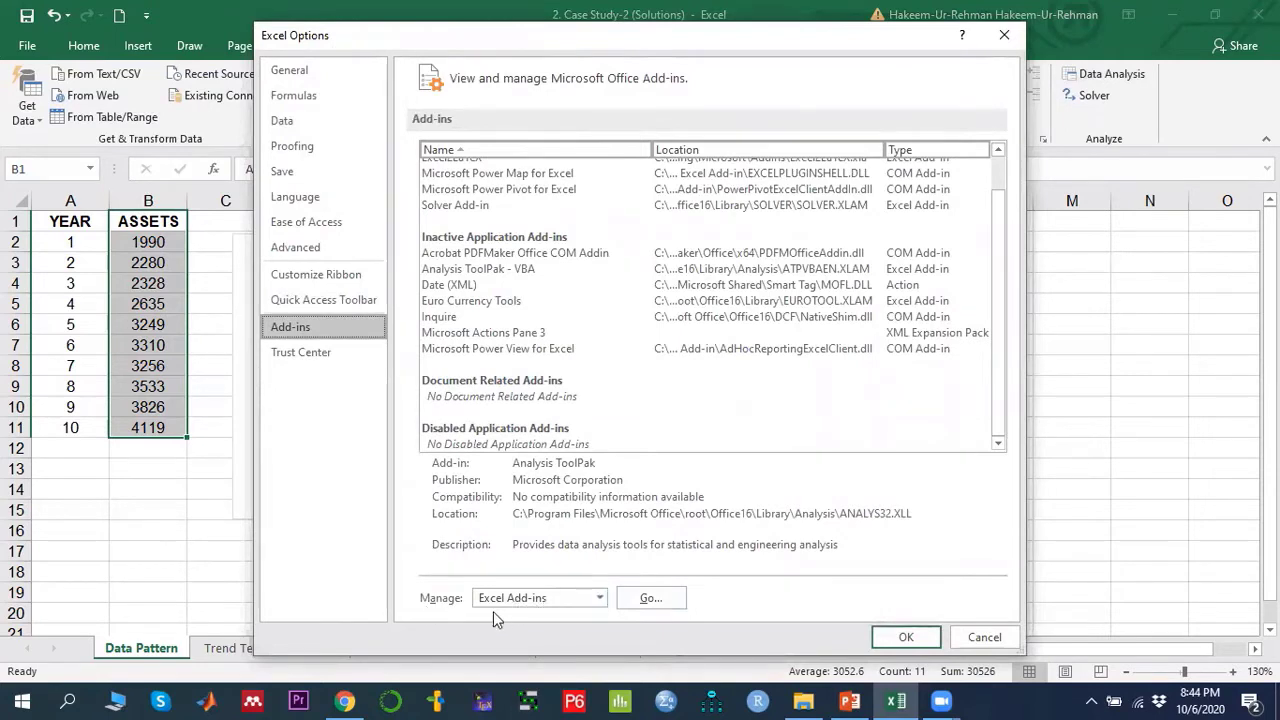
click(651, 602)
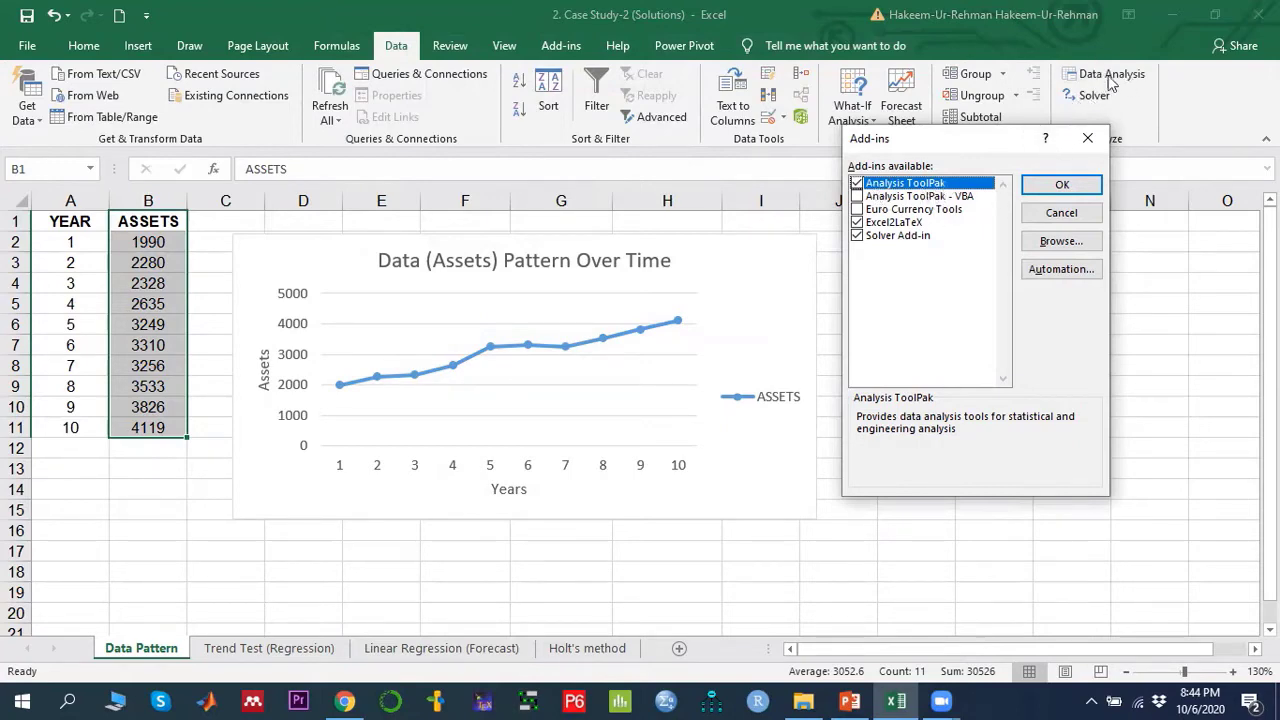
click(1062, 184)
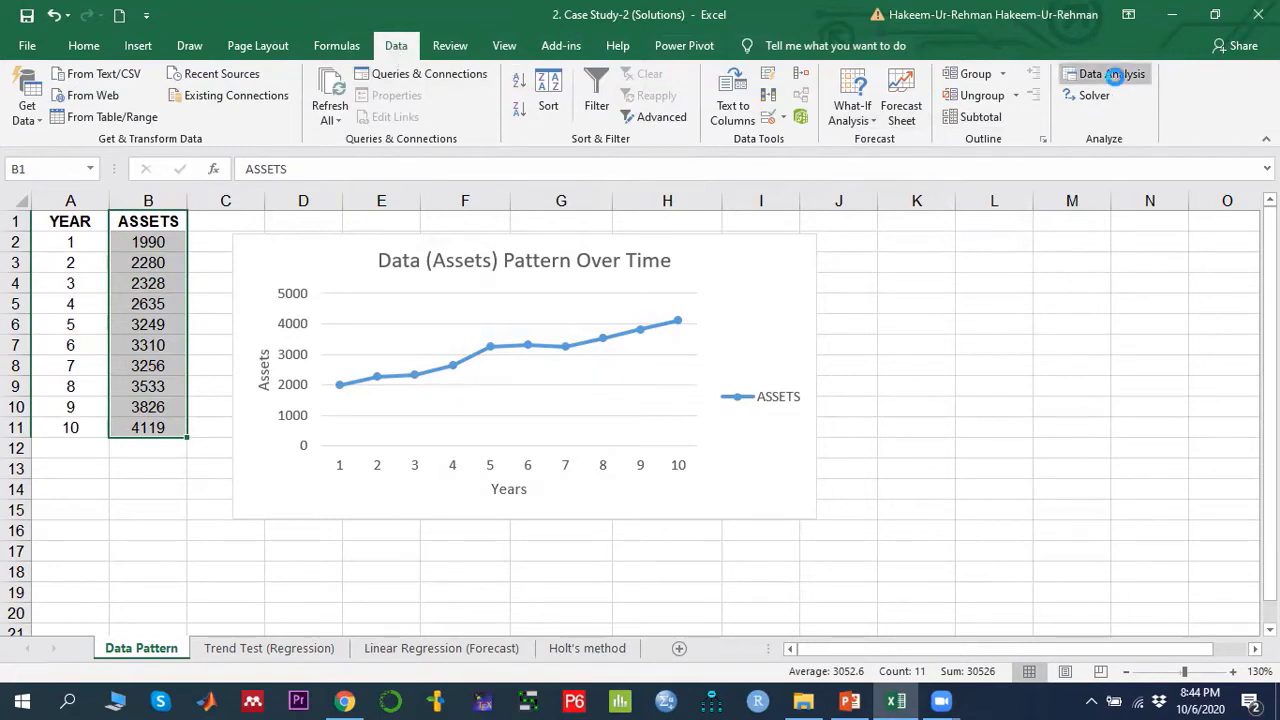
- Open the Regression tool from Data Analysis
click(1113, 77)
mouse_move(1063, 339)
mouse_down()
mouse_move(1067, 296)
mouse_move(1077, 386)
mouse_move(1071, 342)
mouse_up()
click(832, 386)
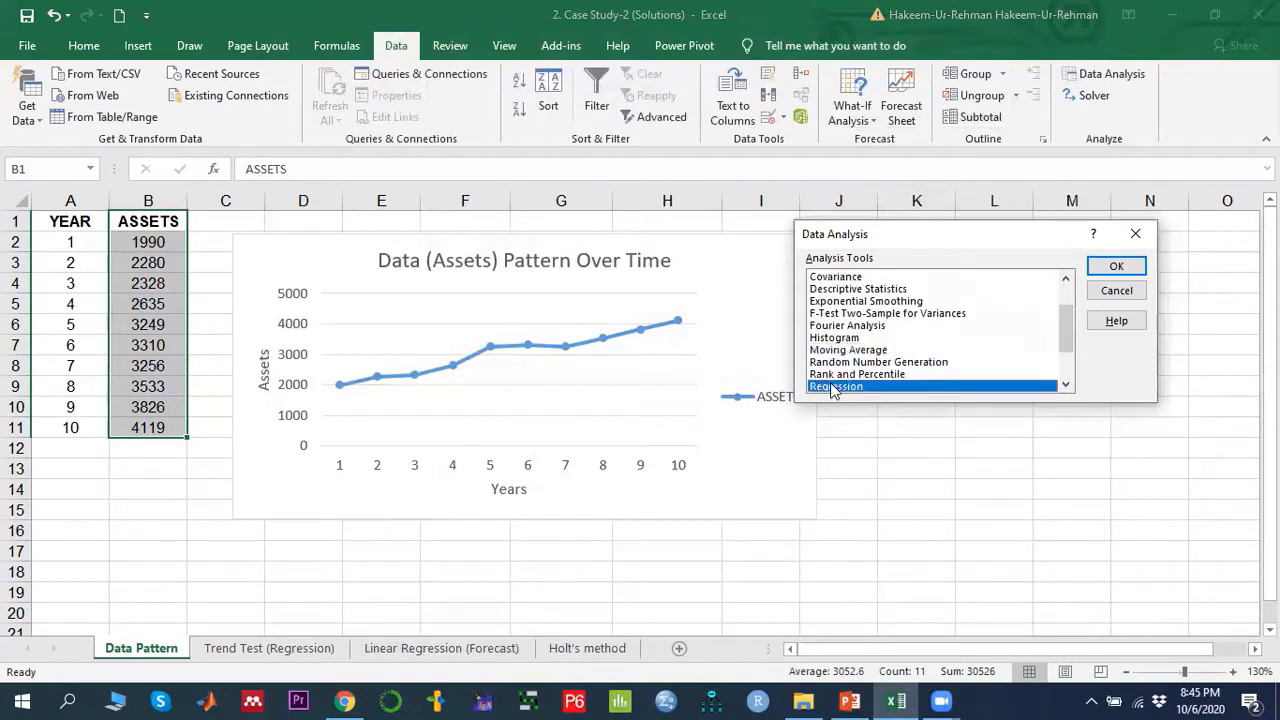
click(1100, 266)
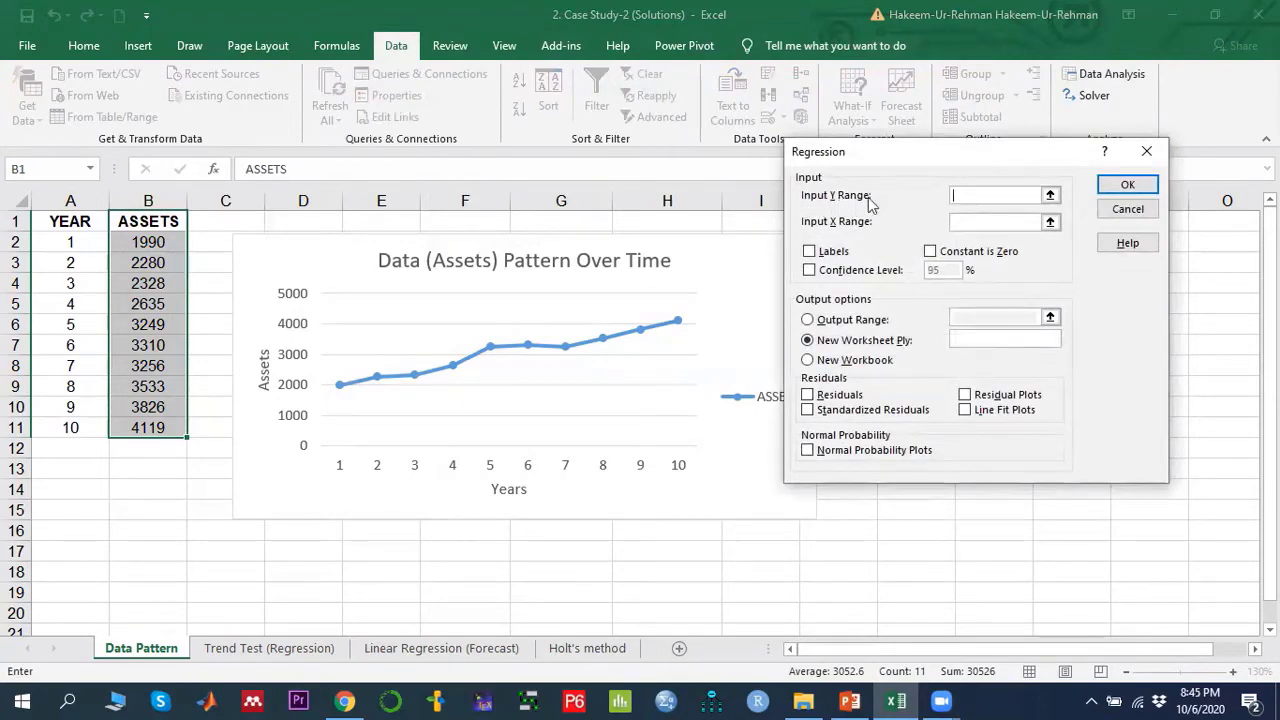
- Set the regression Input Y Range to B2:B11 and the Input X Range to A2:A11
click(1050, 195)
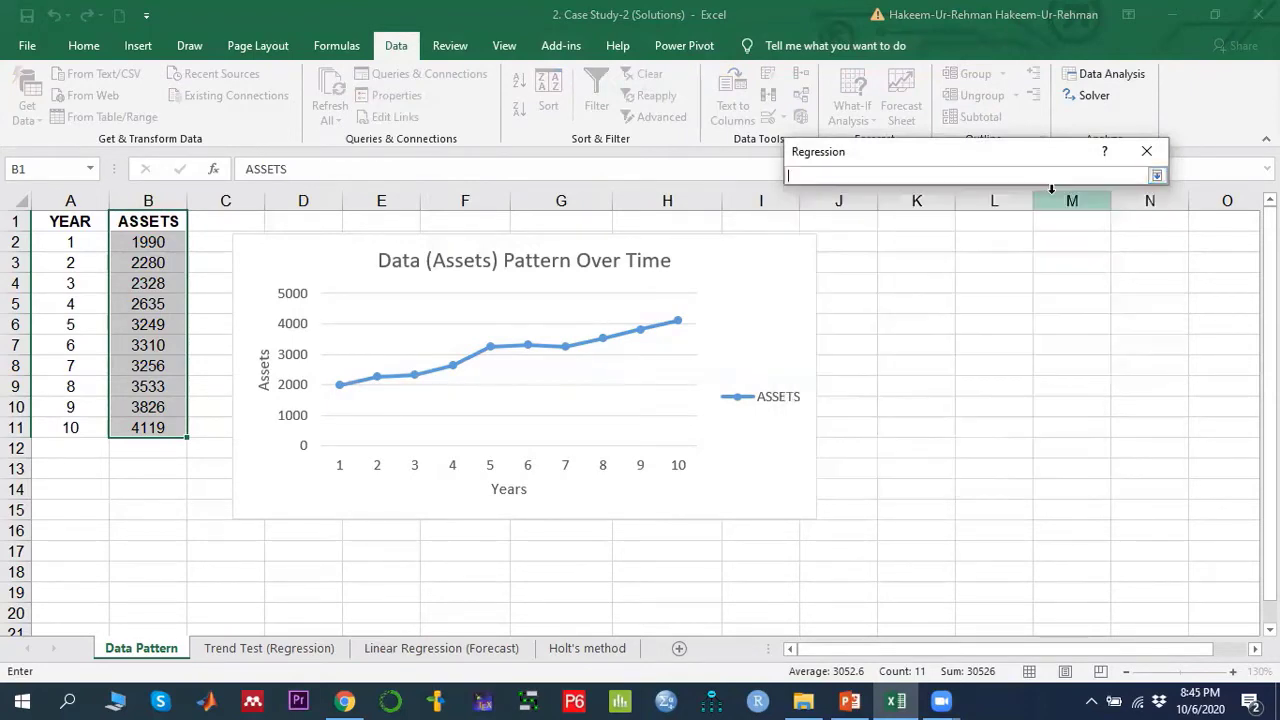
click(147, 242)
drag(147, 242, 157, 427)
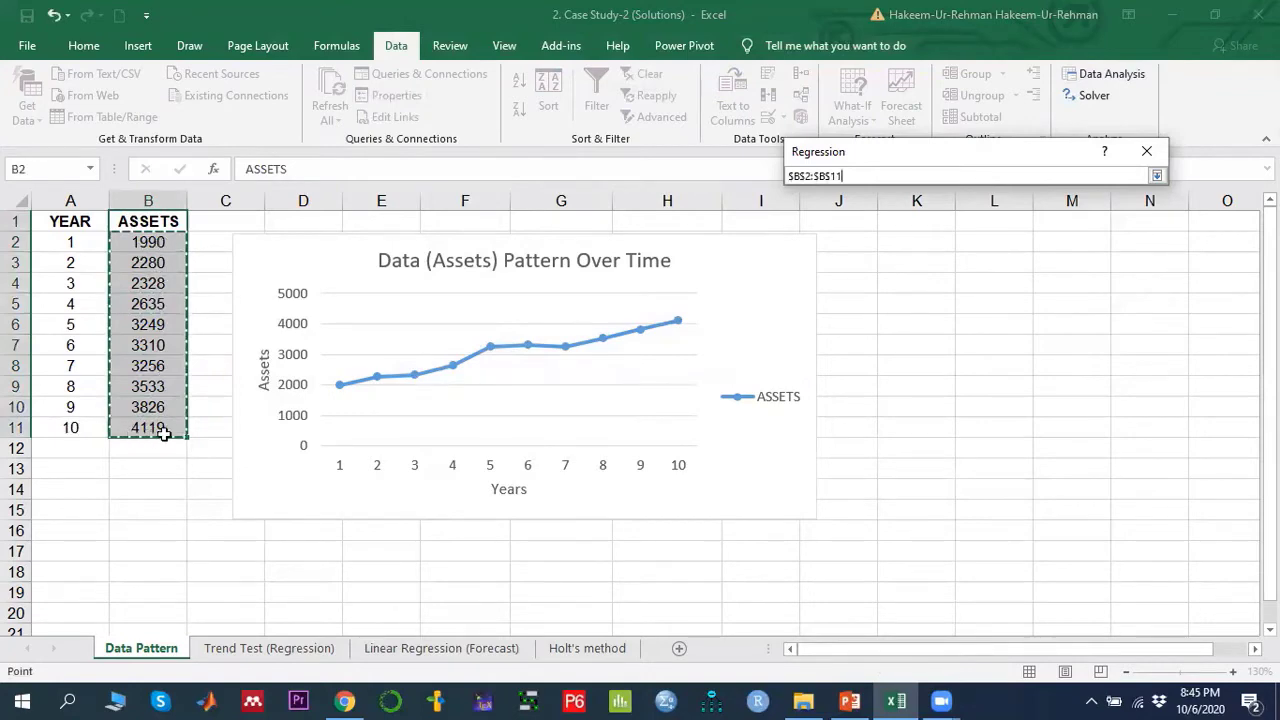
click(1156, 177)
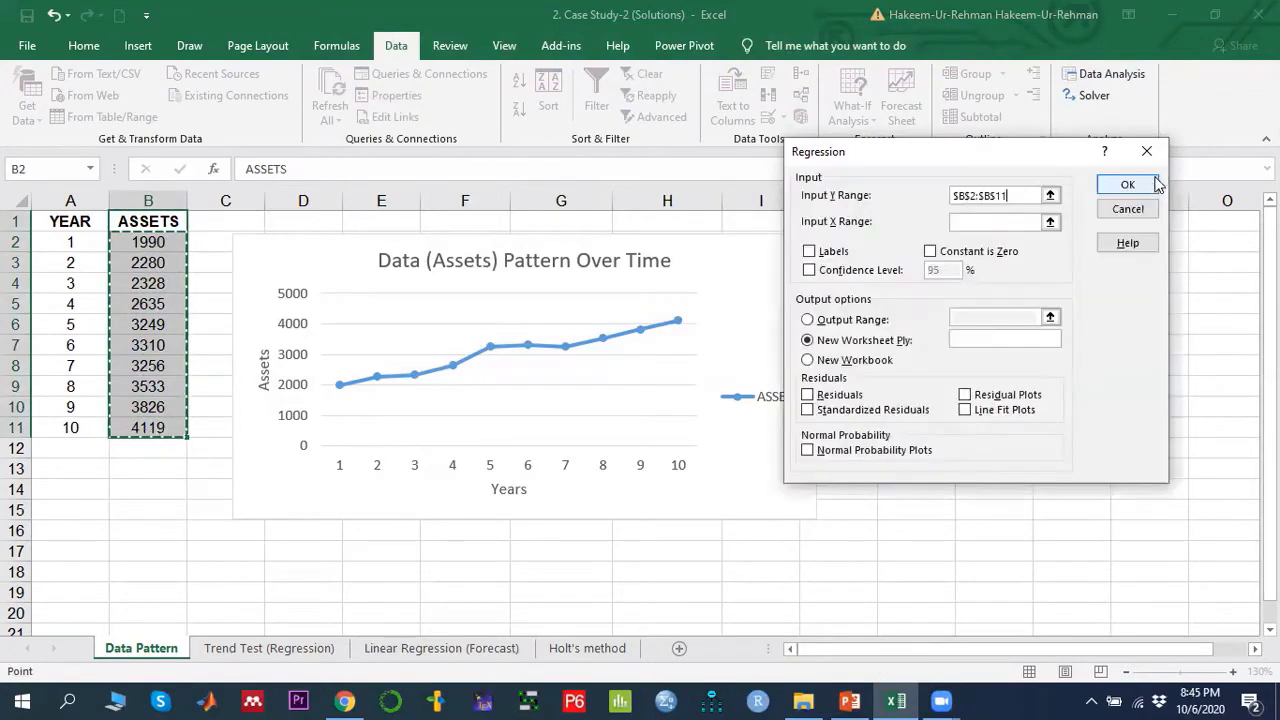
click(1050, 222)
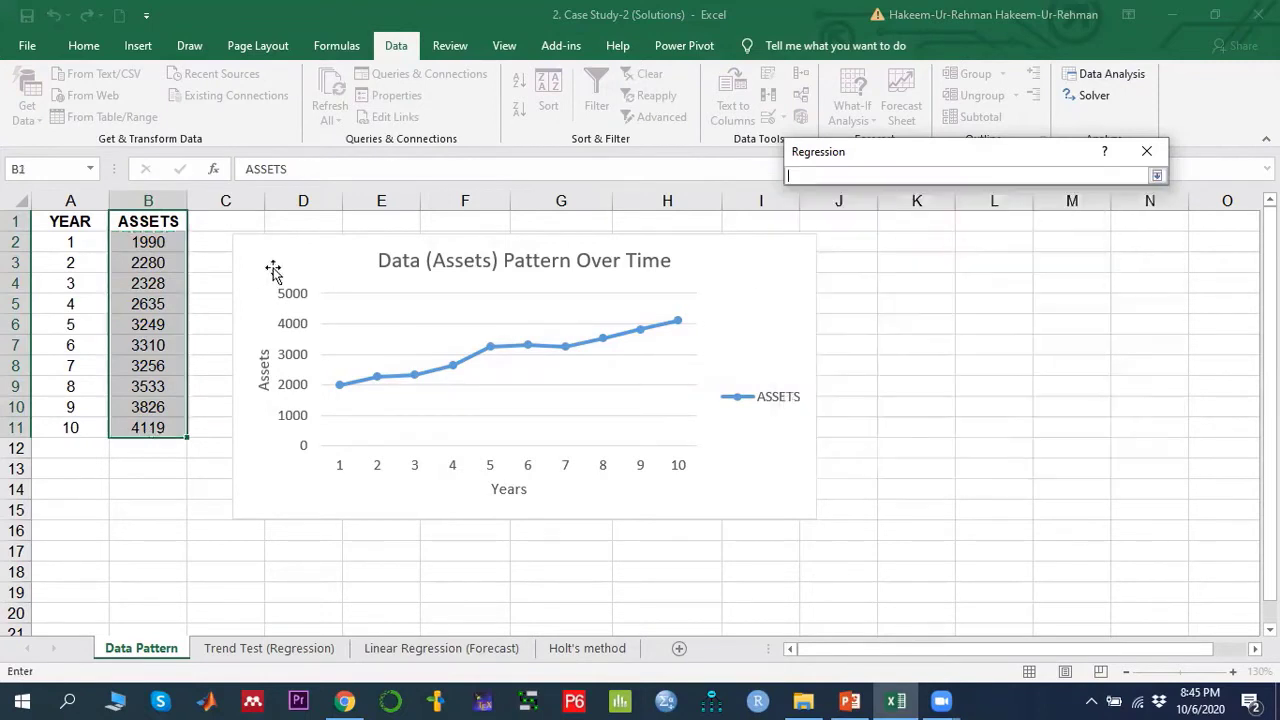
drag(80, 240, 77, 428)
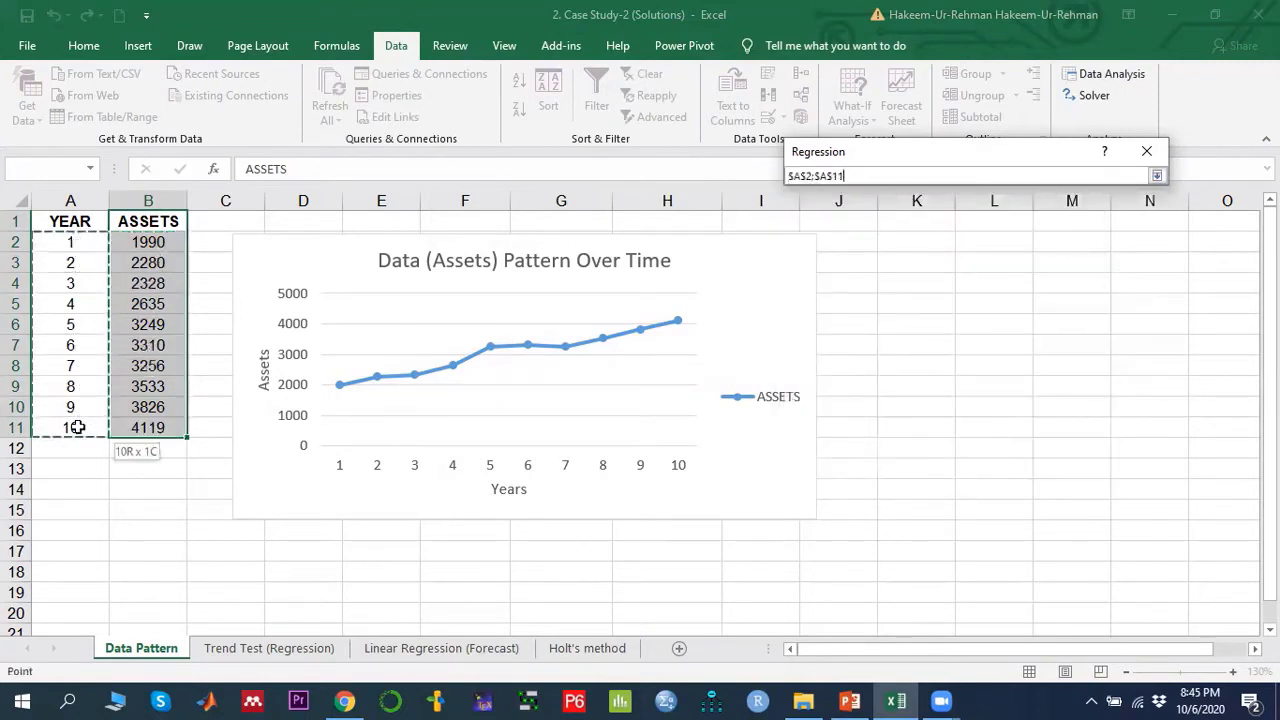
click(1156, 177)
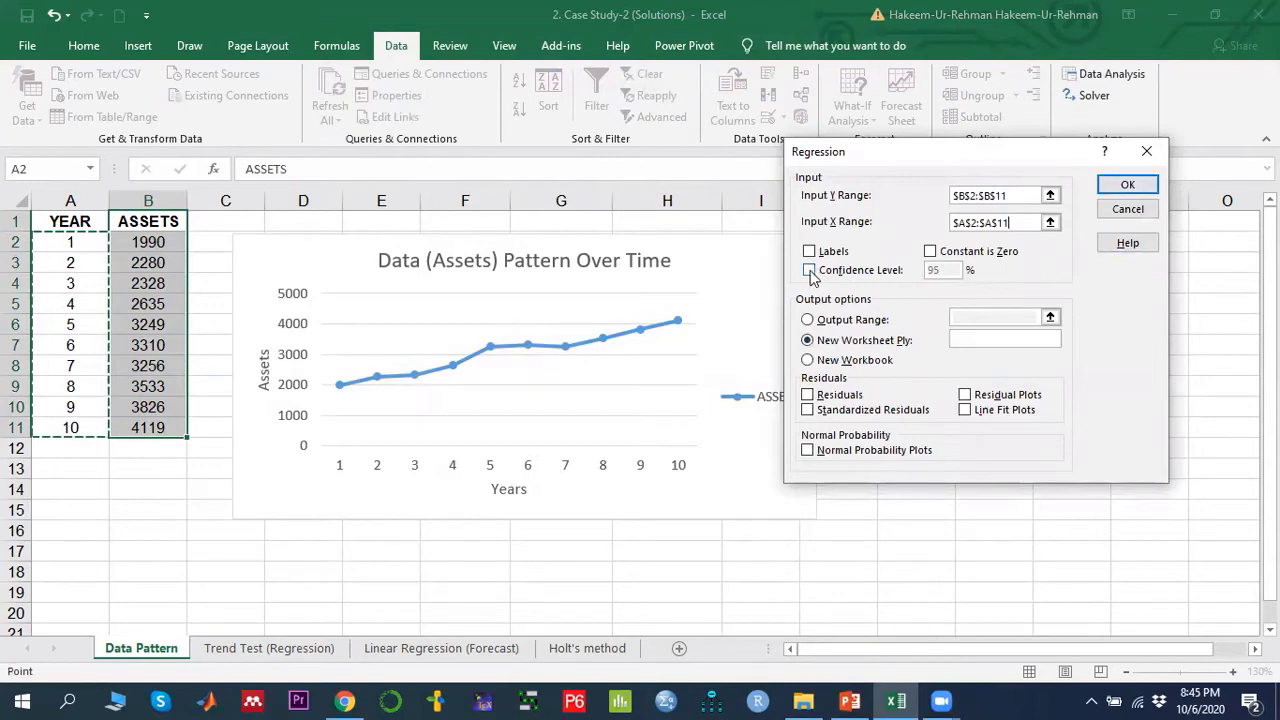
- Set the regression output range to E17, leaving confidence level unchecked, and run the regression
click(809, 272)
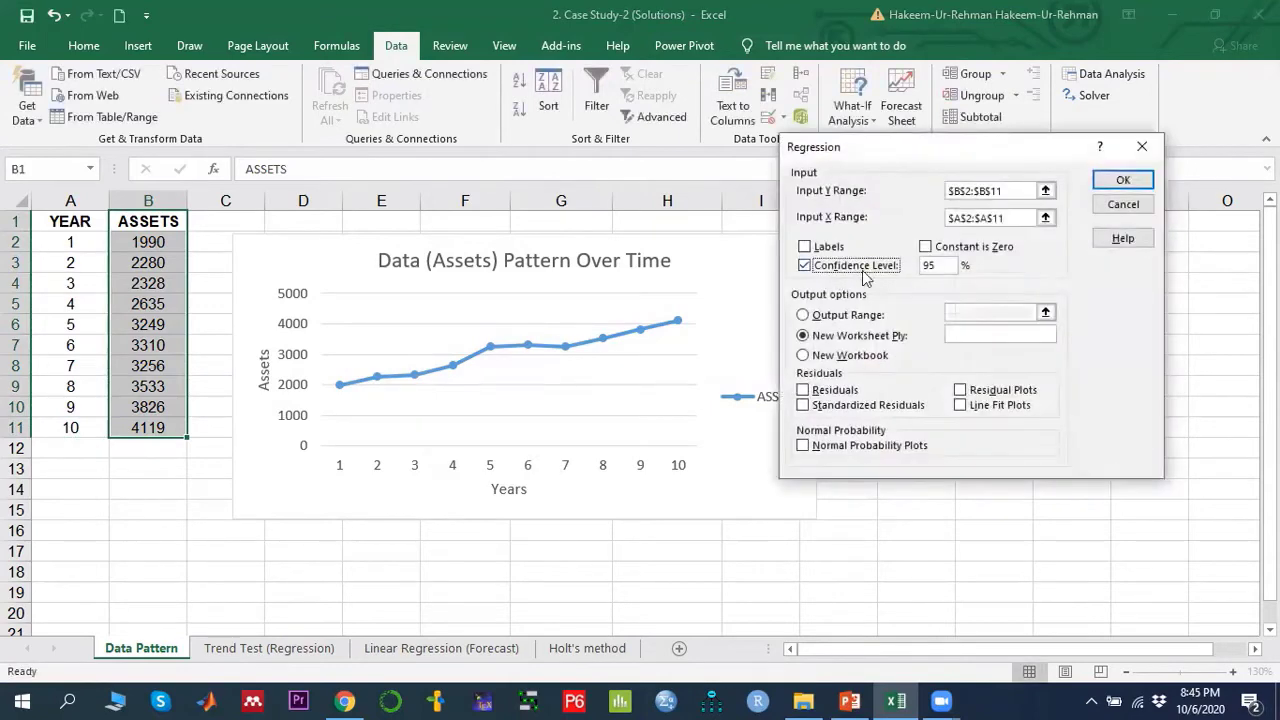
click(806, 266)
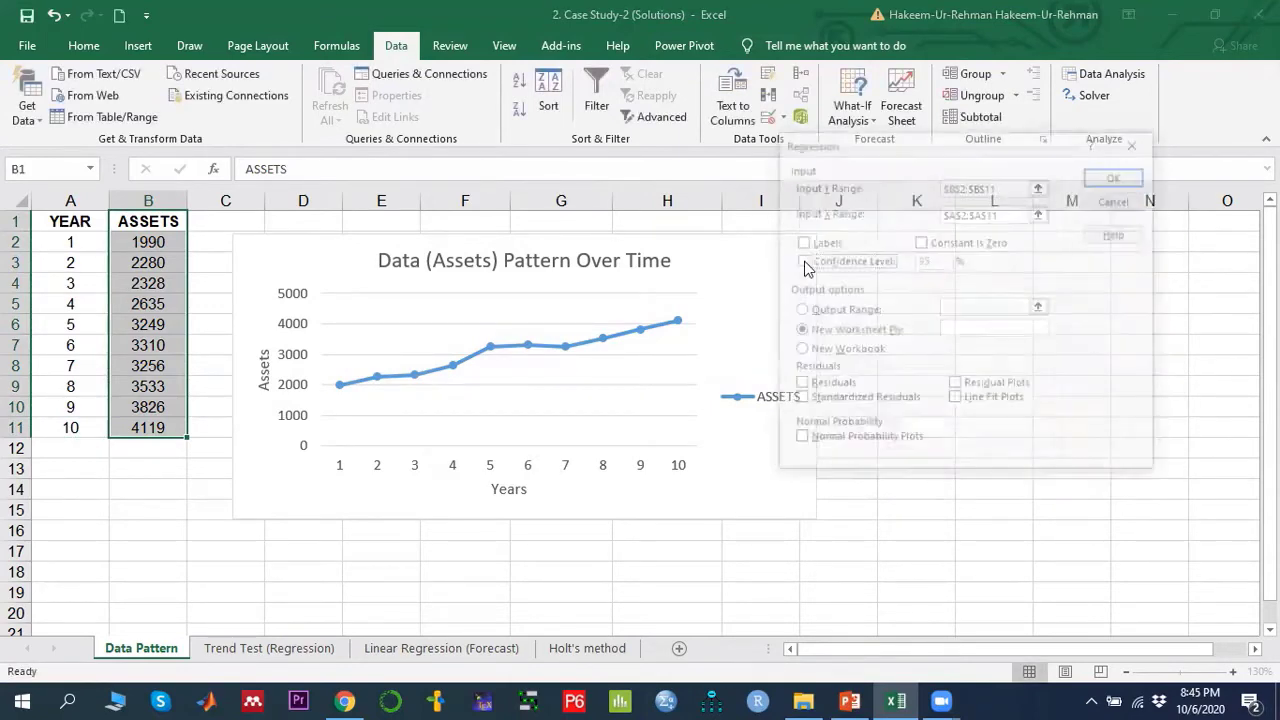
click(841, 311)
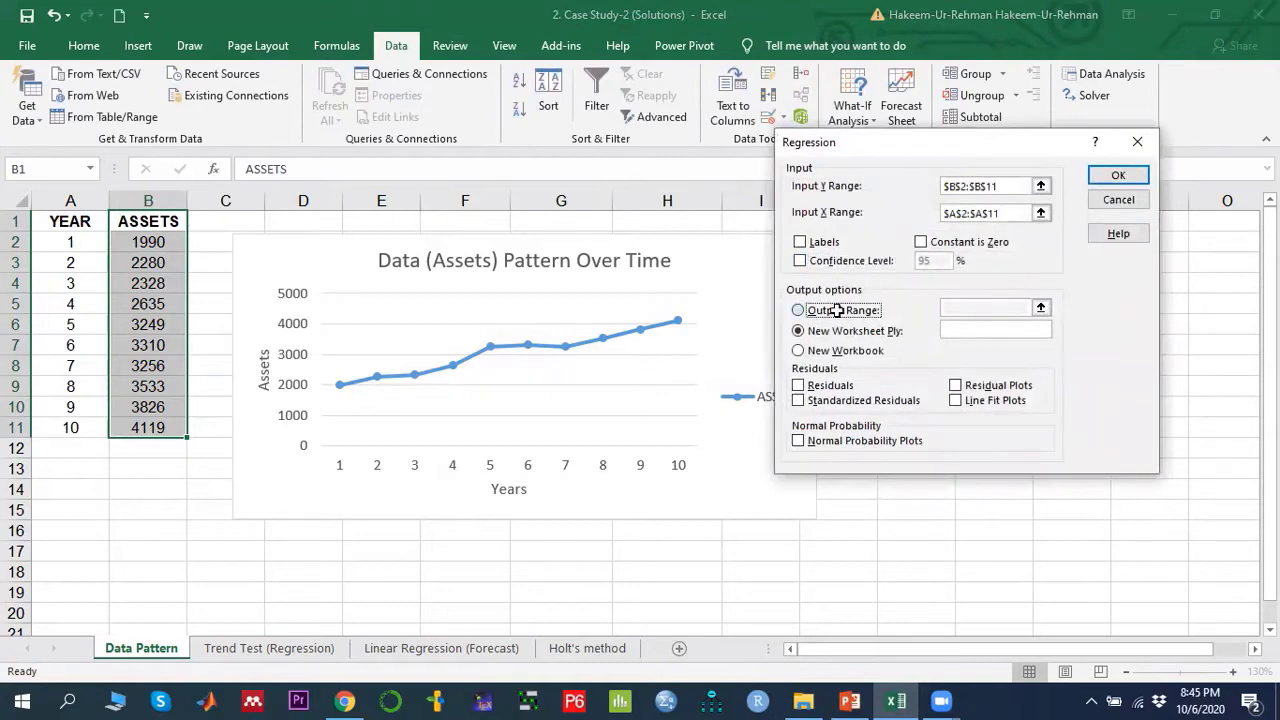
click(1036, 304)
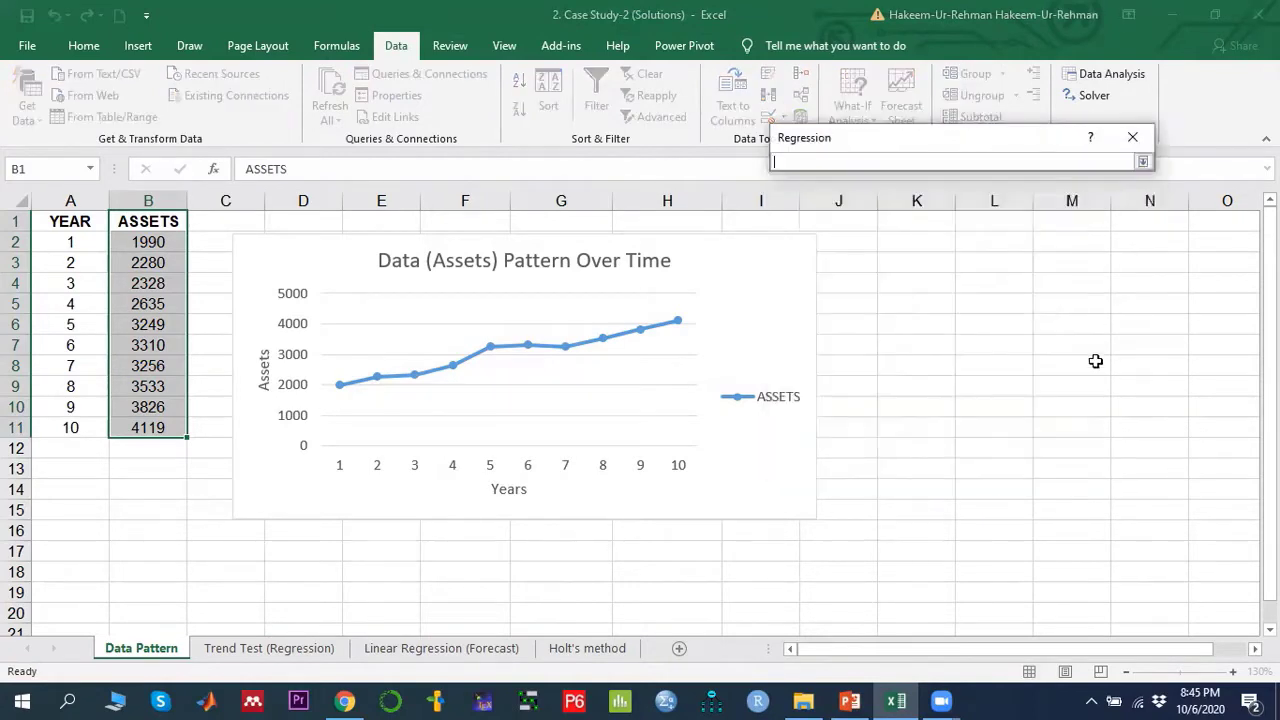
click(398, 550)
click(1142, 162)
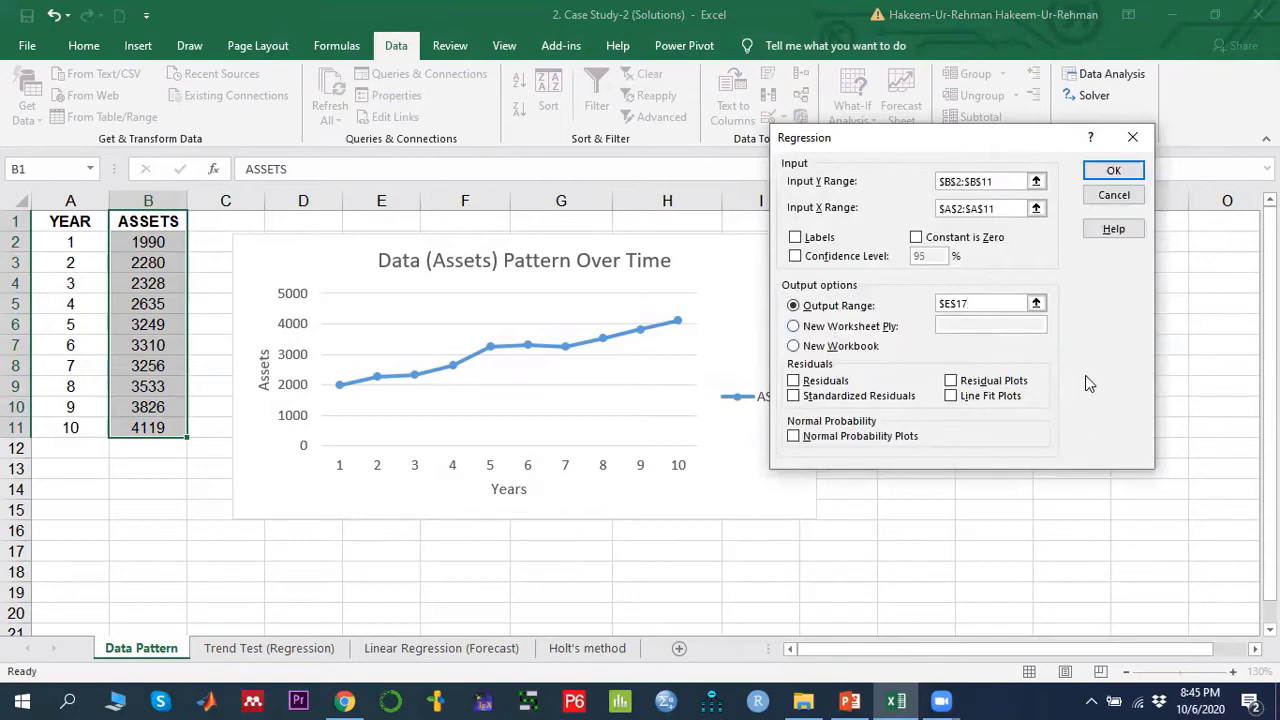
click(1113, 170)
- Examine the regression summary output's coefficients, t statistics and p-values for the X variable
scroll(903, 417, down, 5)
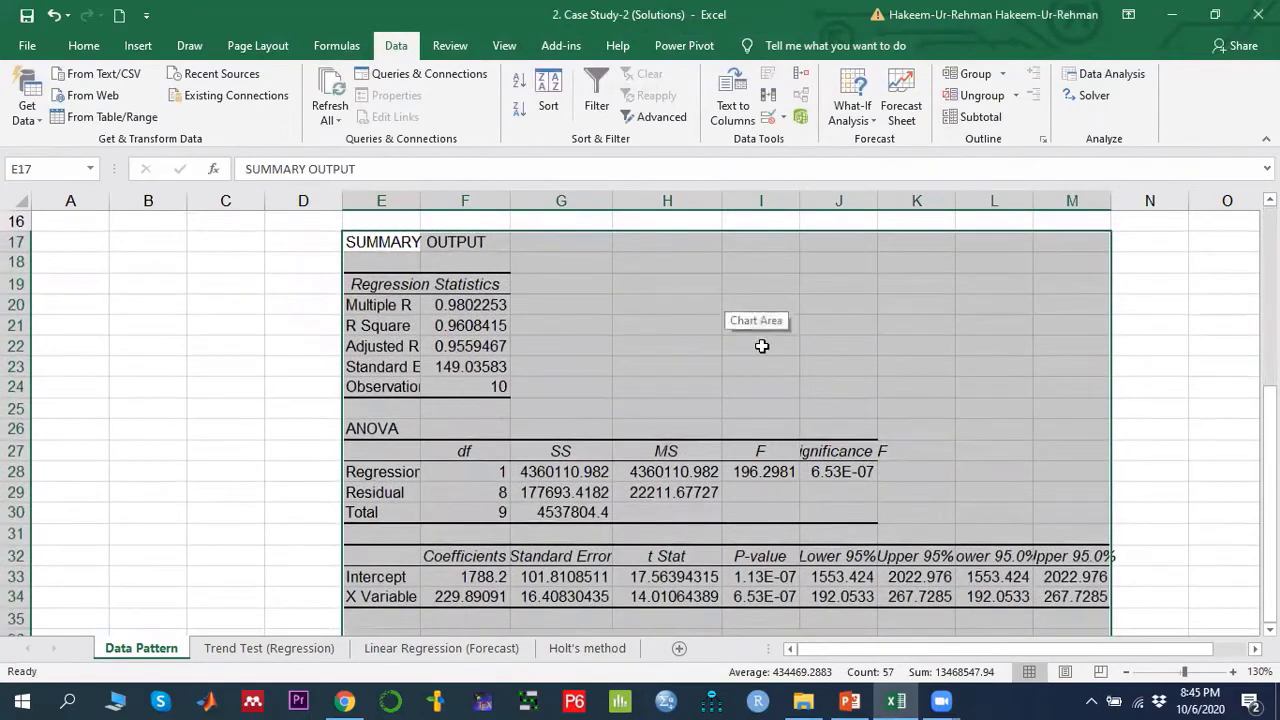
click(614, 599)
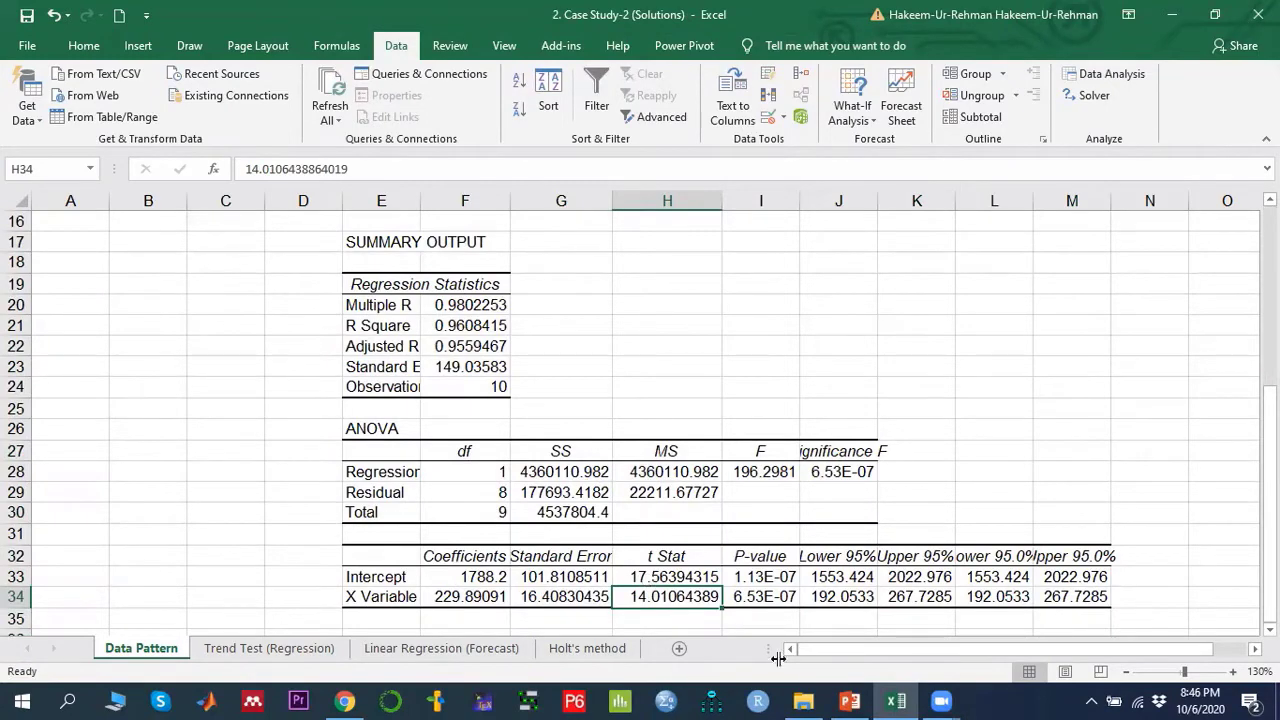
click(775, 600)
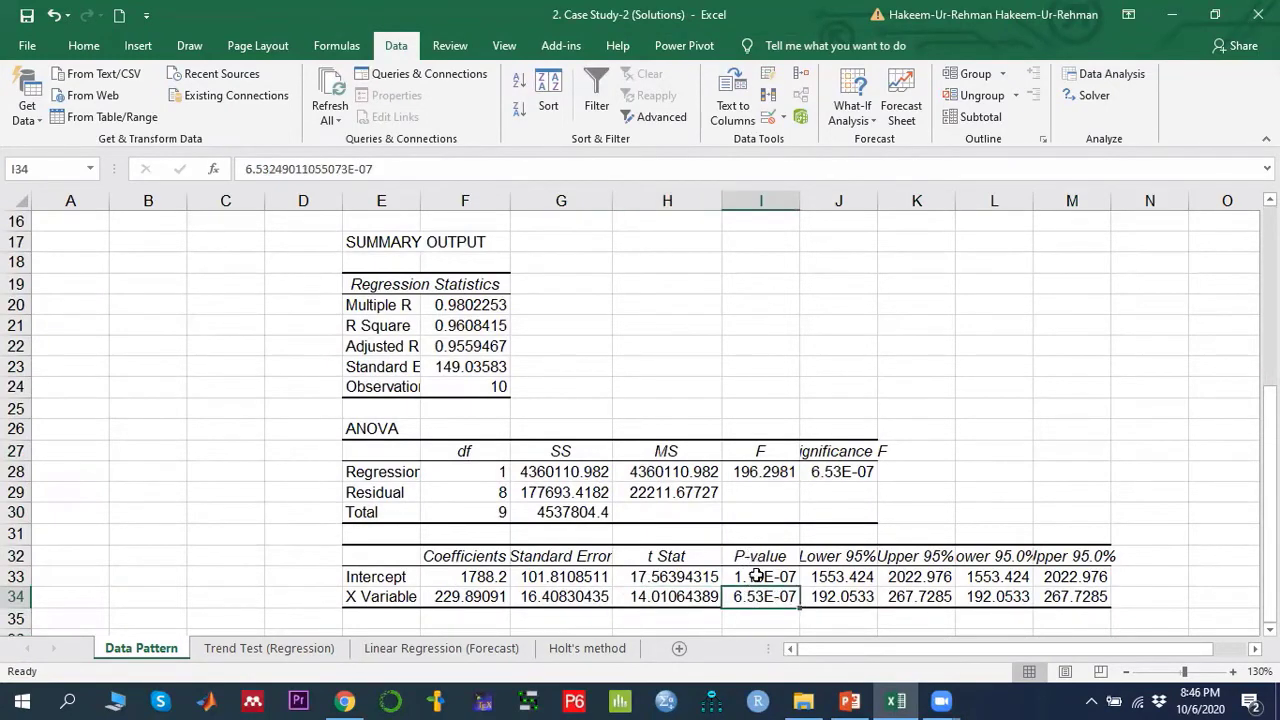
click(358, 600)
click(760, 596)
scroll(586, 505, up, 5)
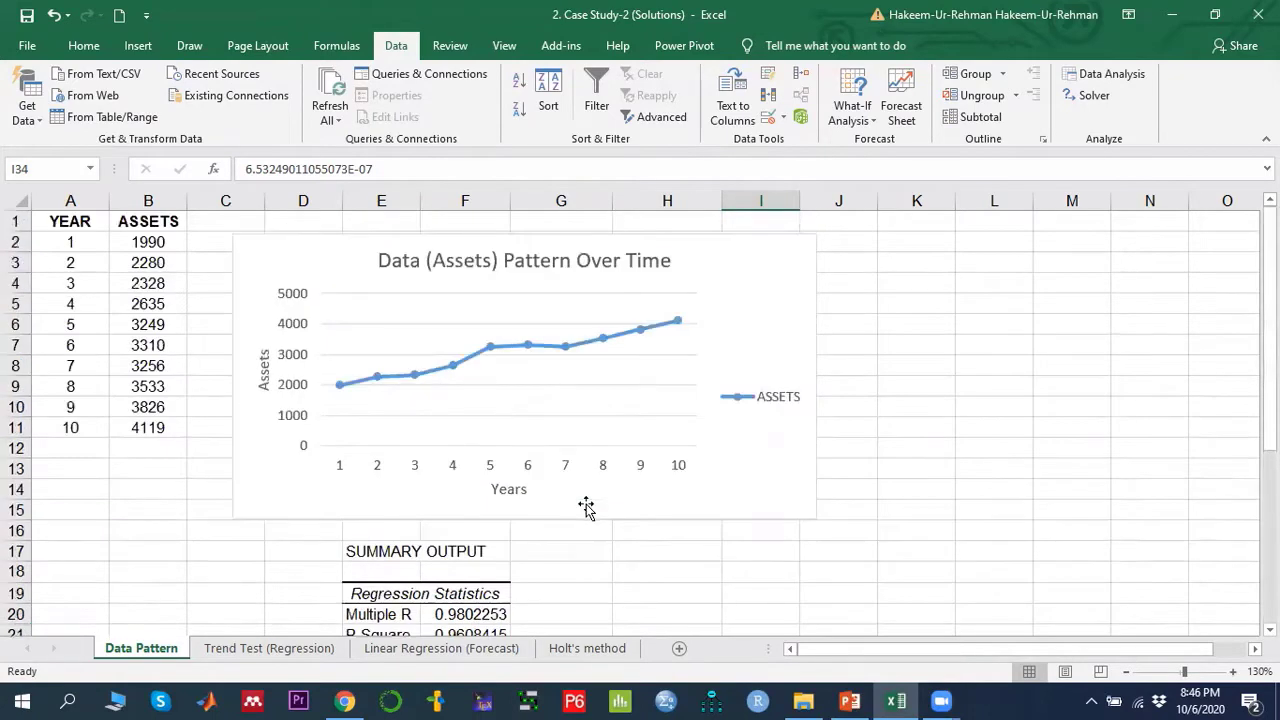
- Compare the Trend Test (Regression) sheet's intercept with the linear regression equation on the PowerPoint slide
click(243, 648)
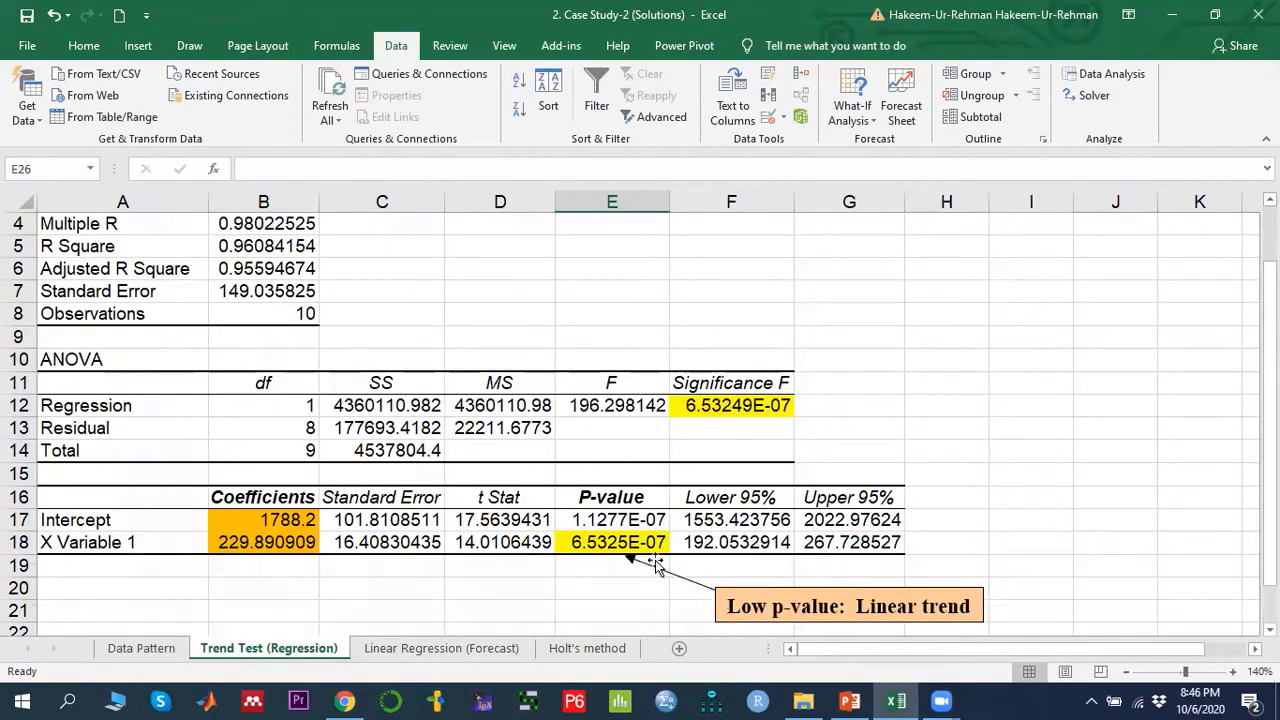
click(286, 518)
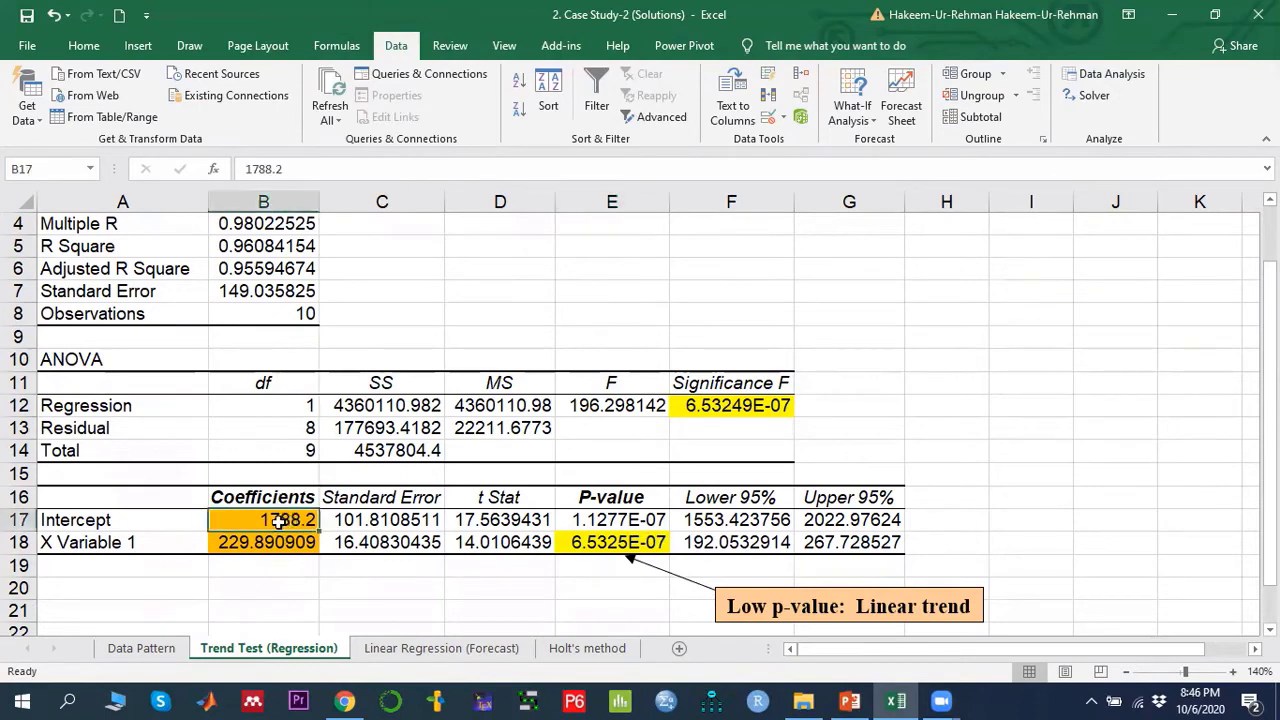
click(849, 700)
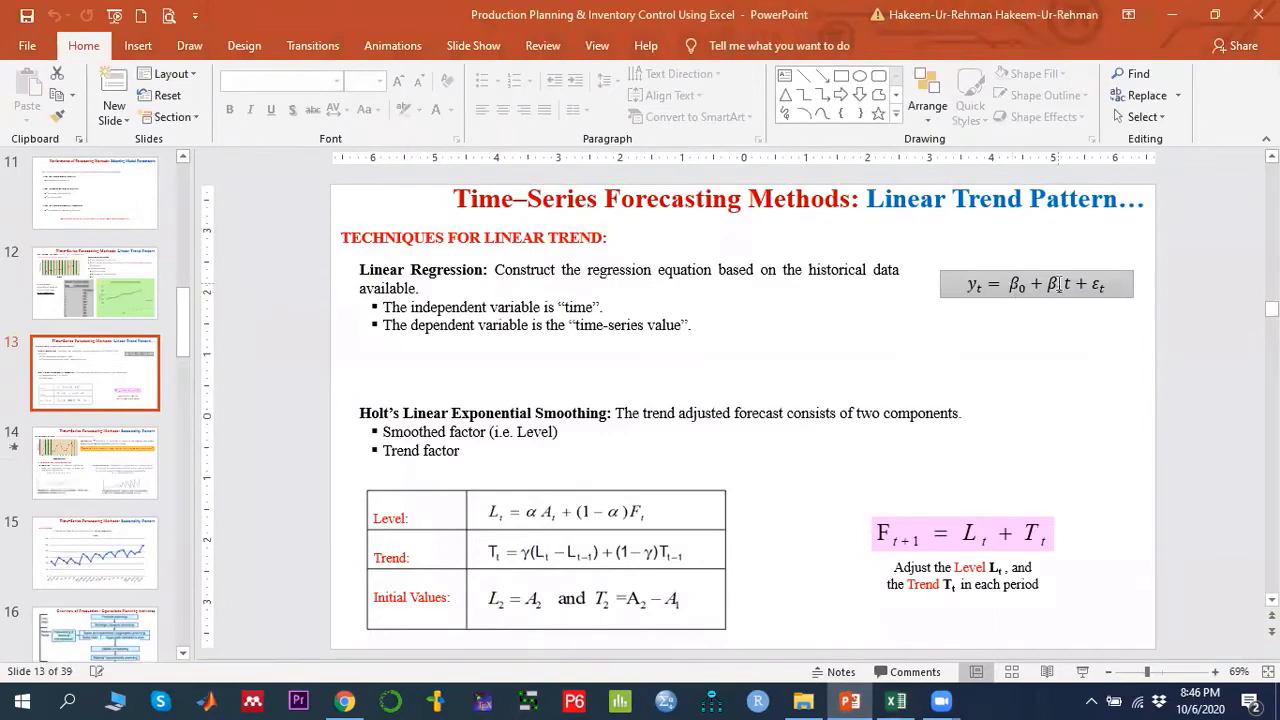
click(895, 700)
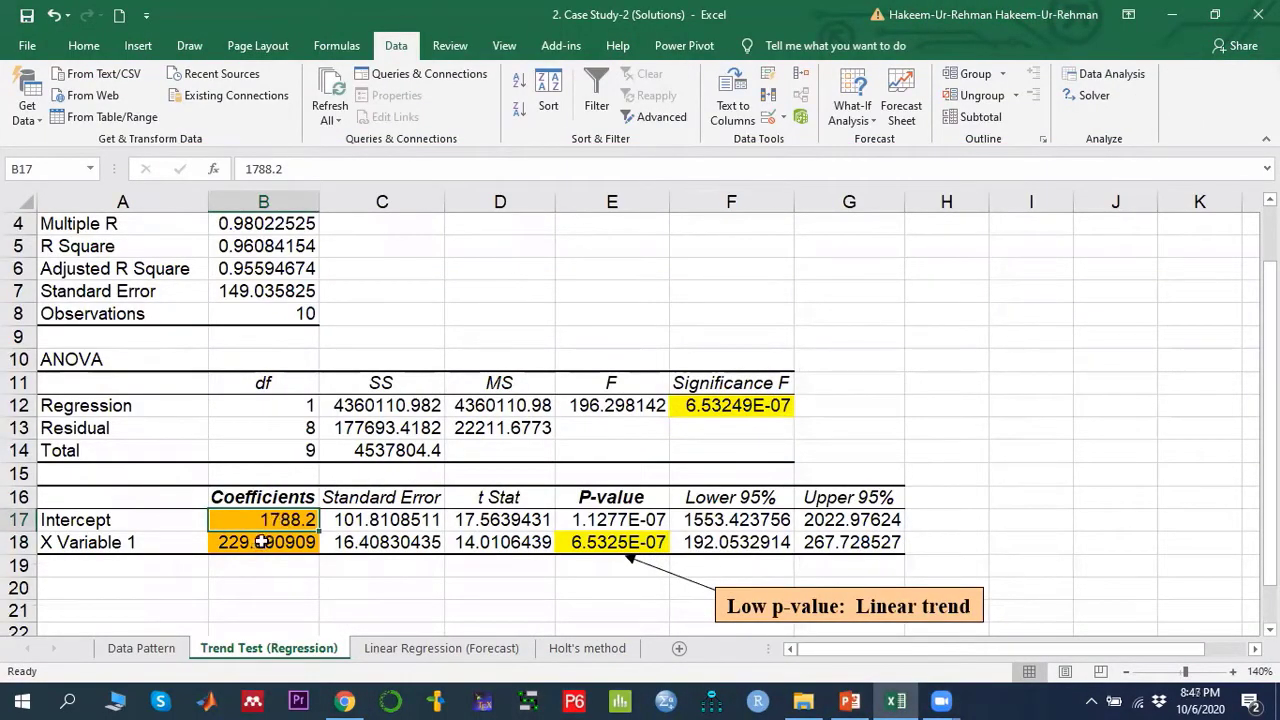
- Review the intercept and X Variable 1 coefficients in B17 and B18 on the Trend Test sheet
click(259, 542)
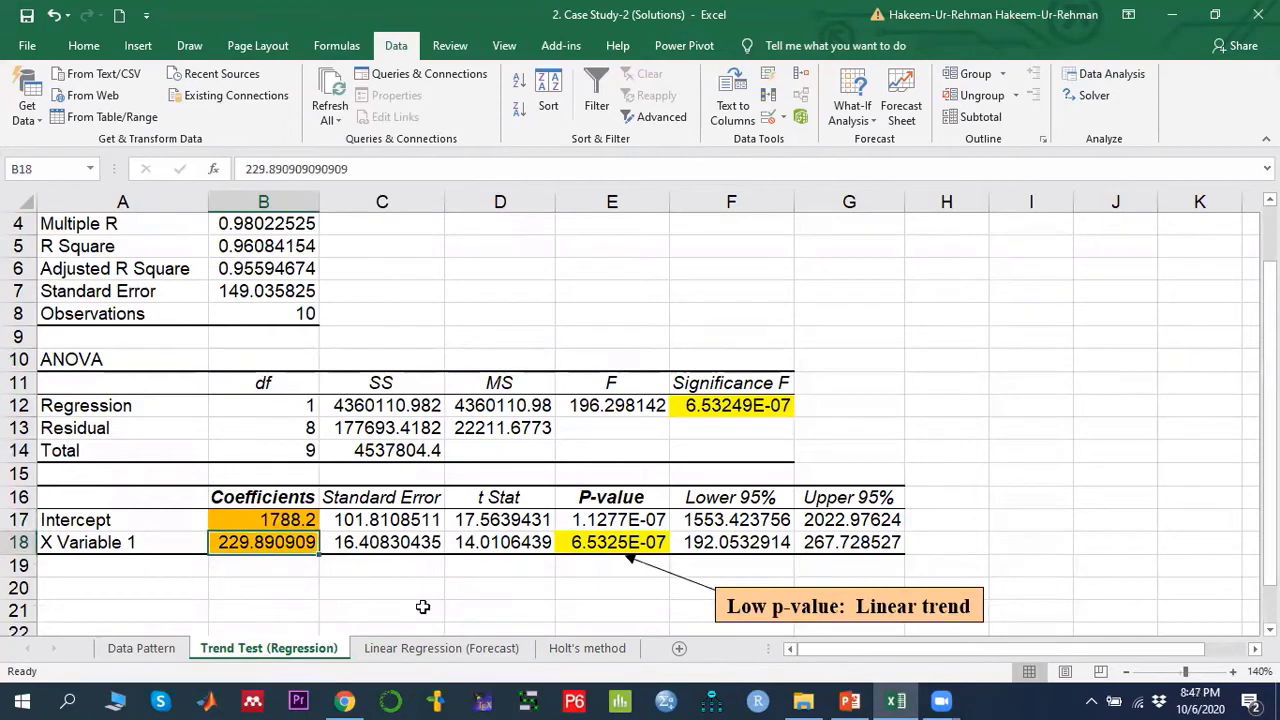
click(200, 529)
click(228, 527)
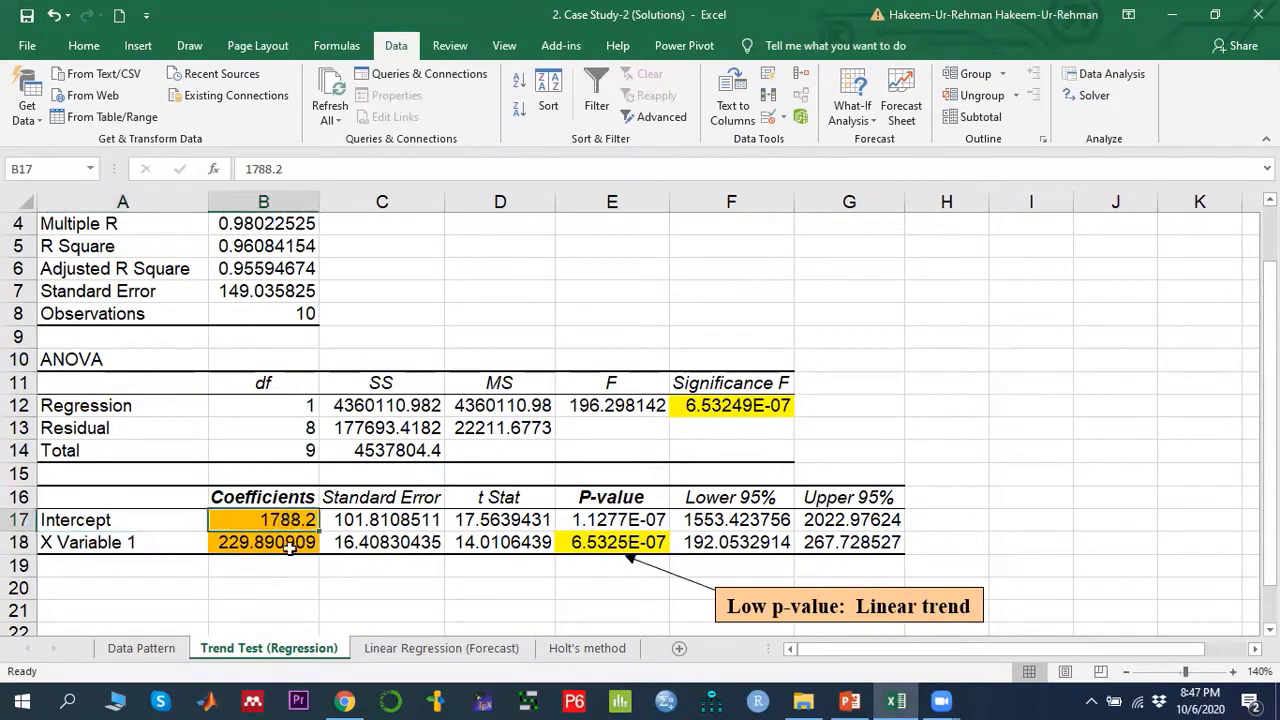
- Switch to the Linear Regression (Forecast) sheet and examine its YEAR, ASSETS, Regression Forecast columns and coefficient table
click(288, 543)
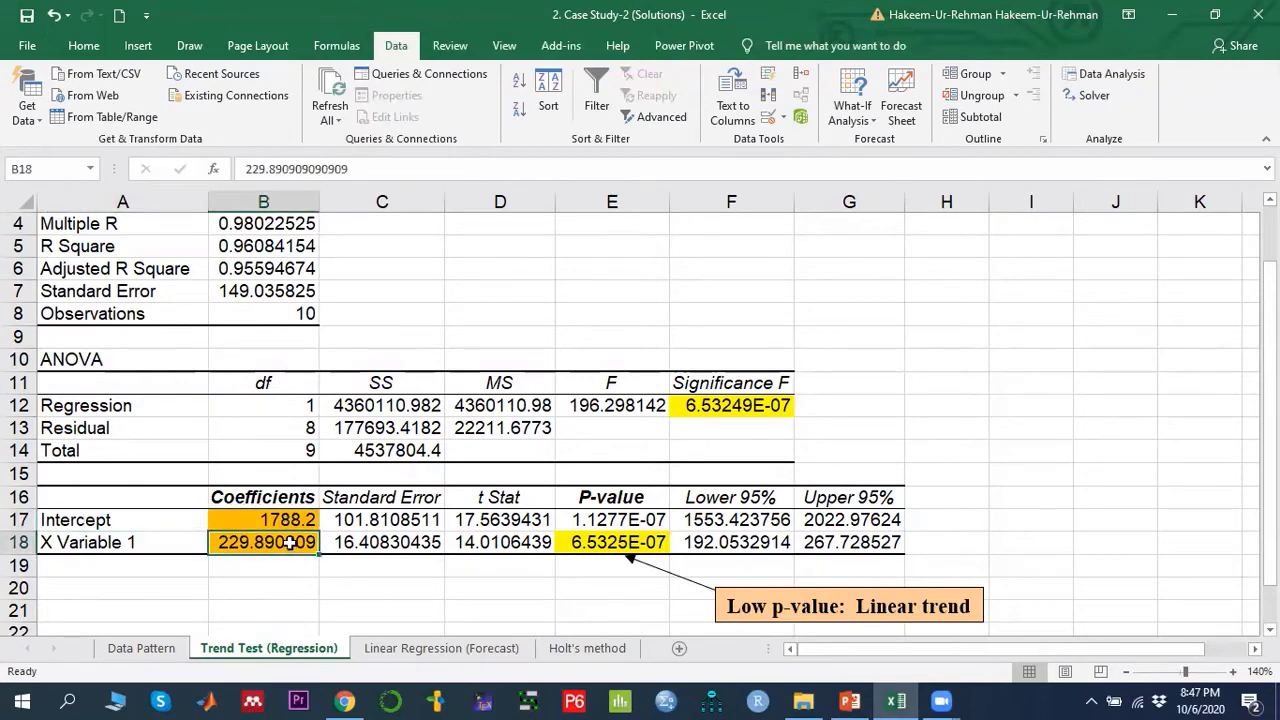
click(418, 649)
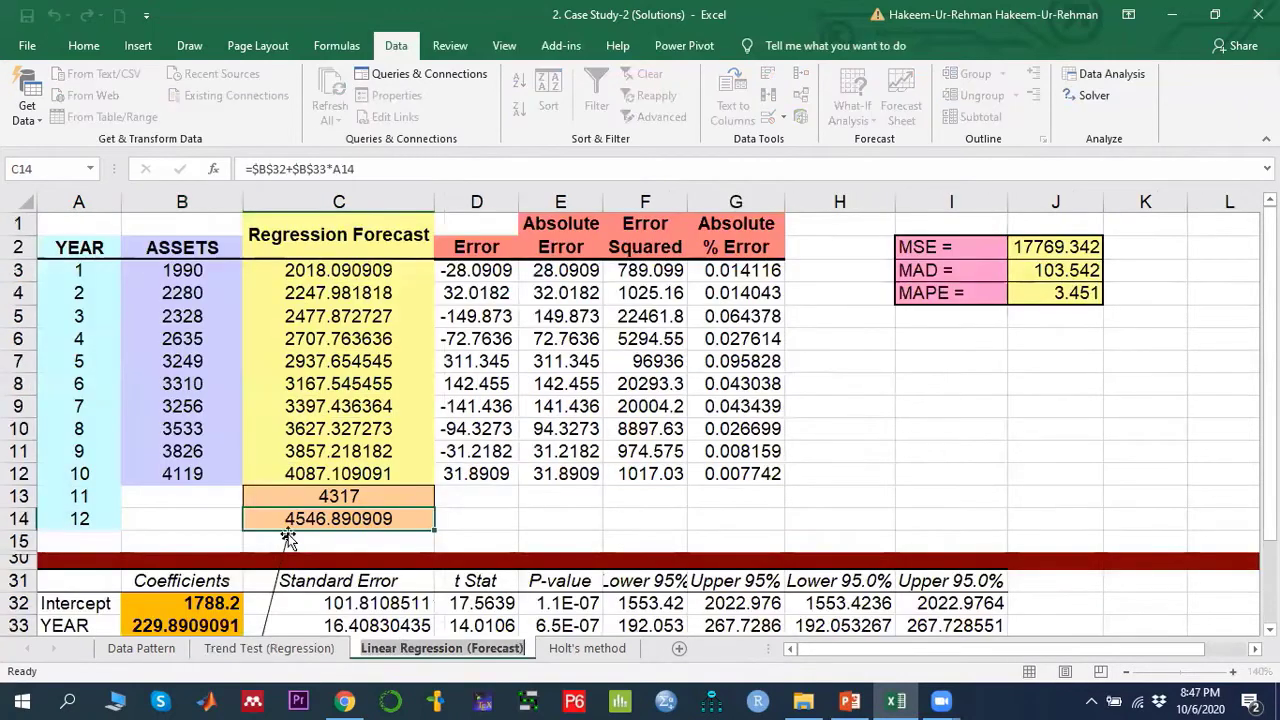
drag(76, 252, 85, 517)
drag(78, 272, 84, 476)
drag(182, 266, 186, 472)
mouse_move(313, 270)
mouse_down()
mouse_move(318, 339)
mouse_move(316, 270)
mouse_up()
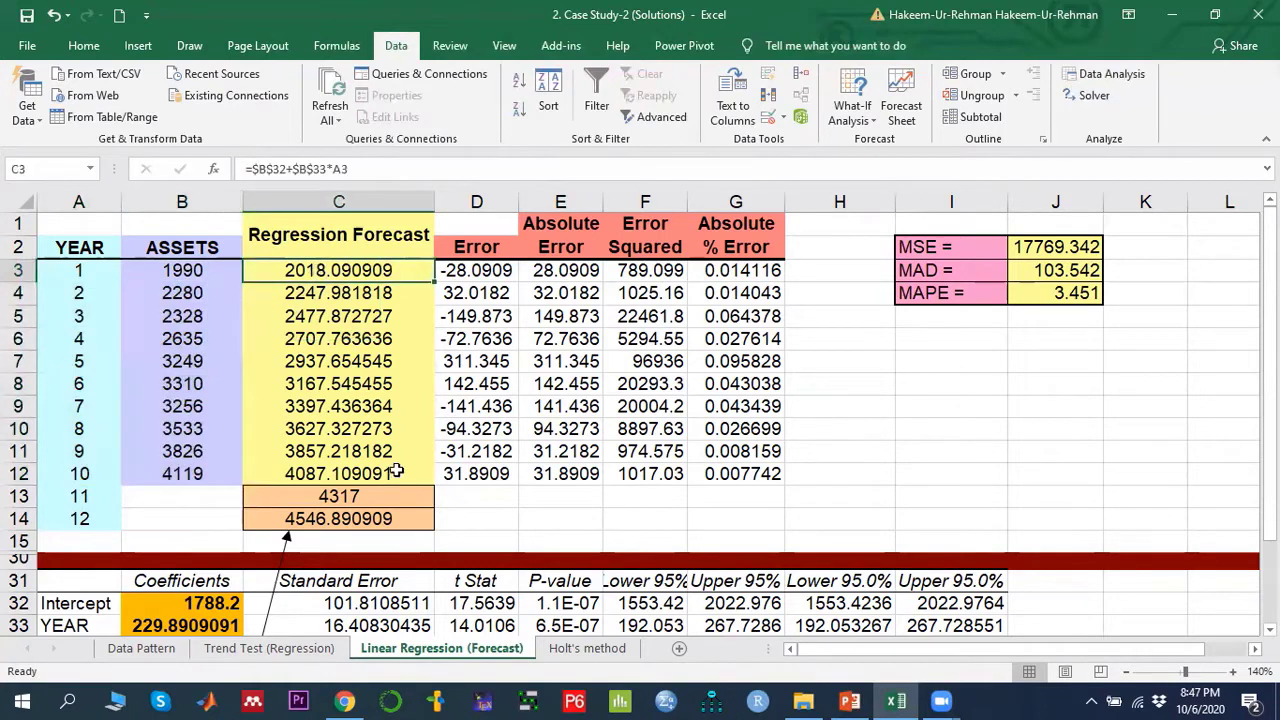
scroll(192, 585, down, 1)
click(174, 562)
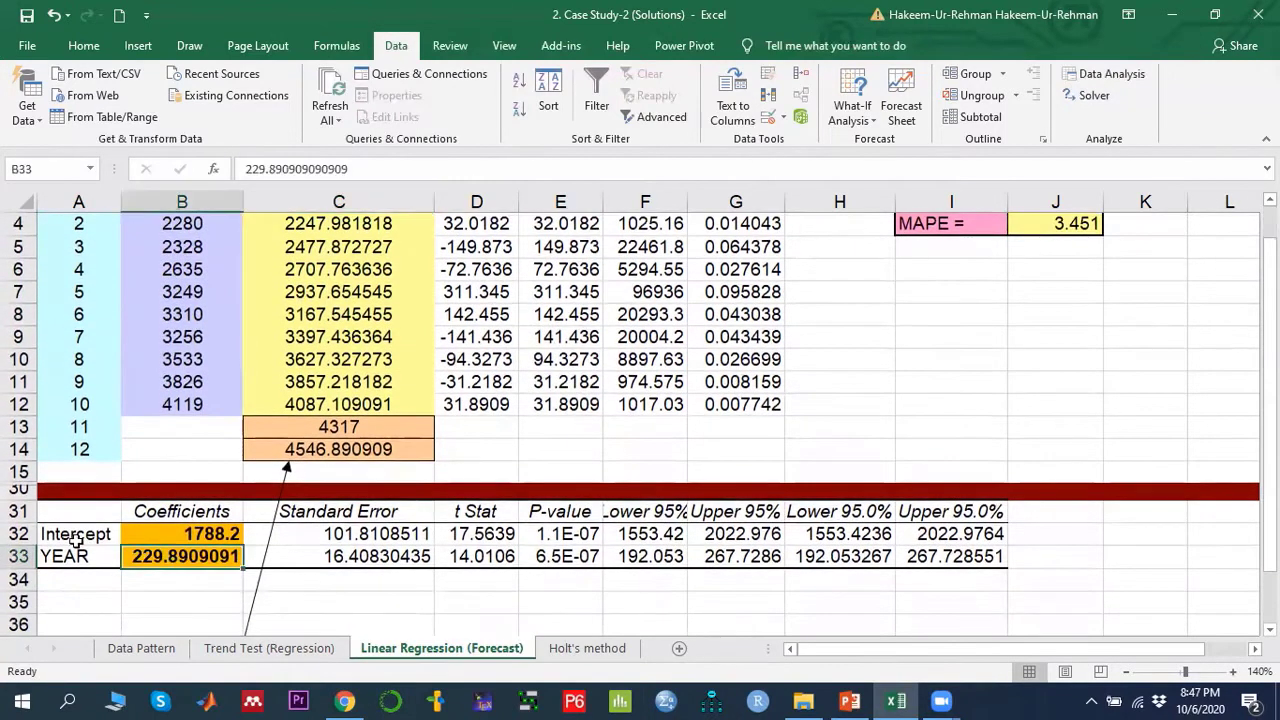
drag(92, 520, 966, 560)
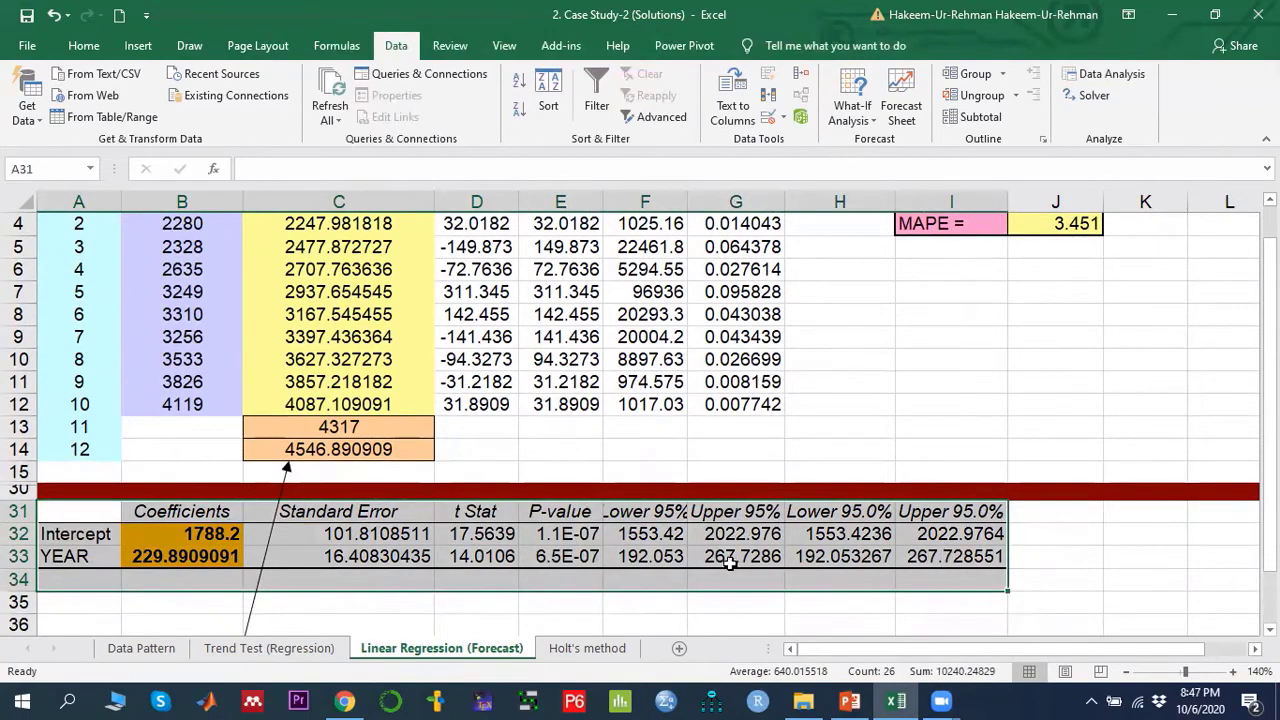
scroll(549, 552, up, 1)
scroll(549, 552, down, 3)
scroll(549, 552, up, 3)
click(333, 266)
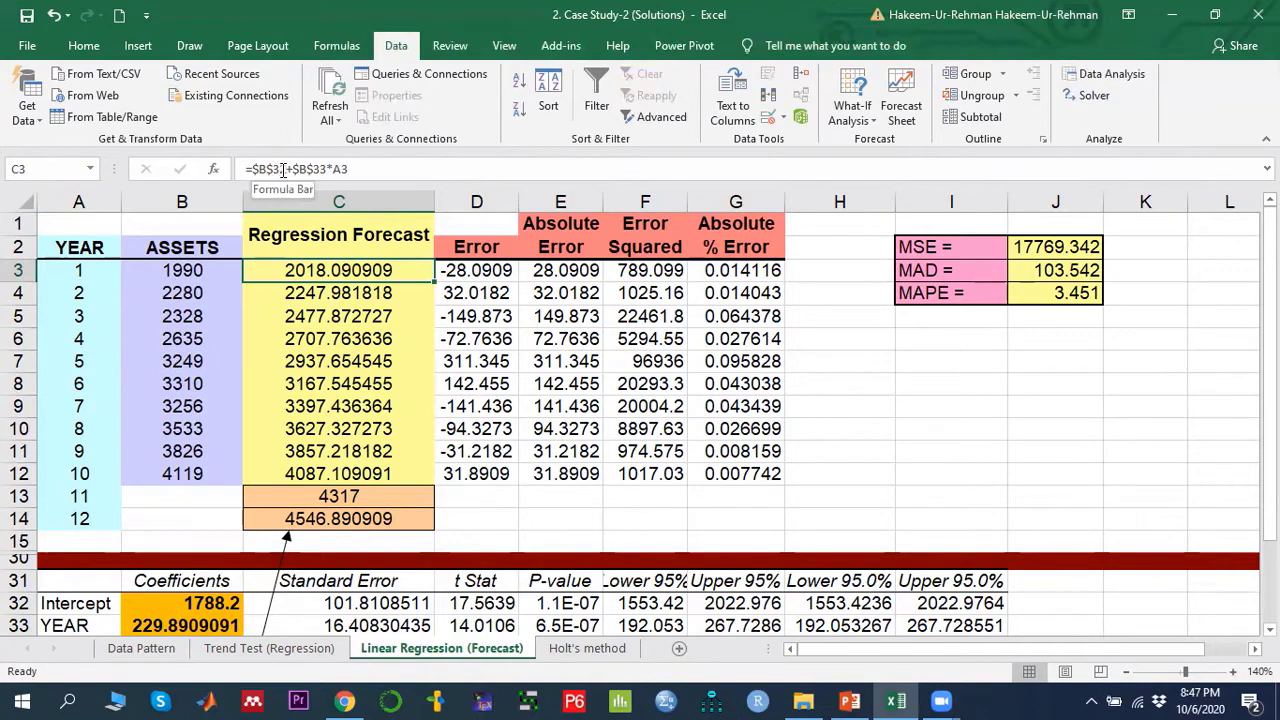
click(200, 604)
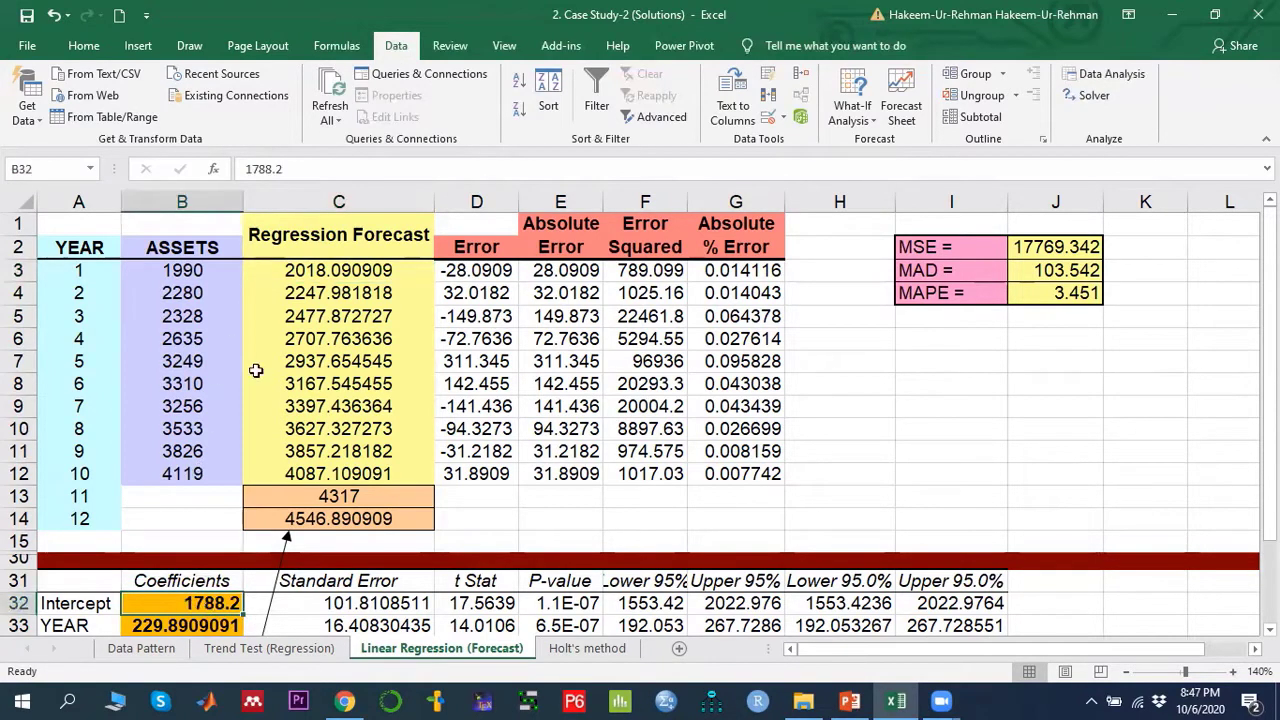
click(316, 268)
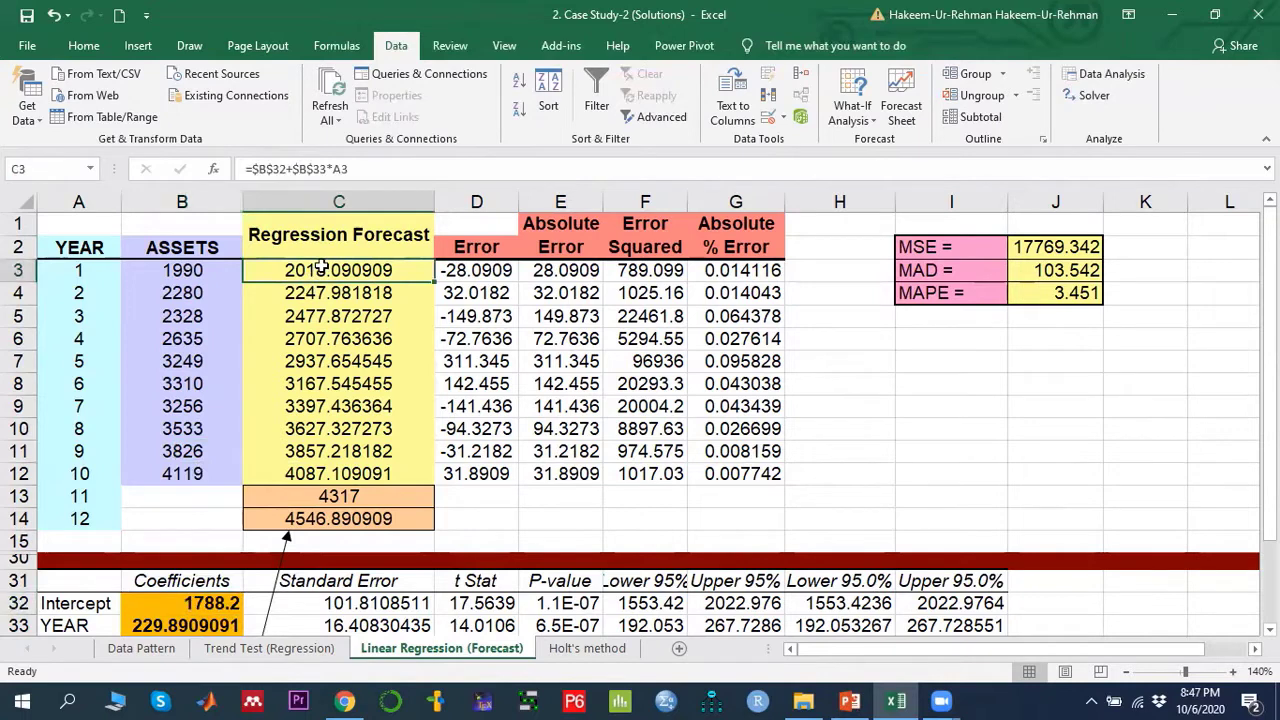
- Enter the forecast formula =$B$32+$B$33*A3 in C3, using absolute references to the intercept and YEAR coefficients
text(=)
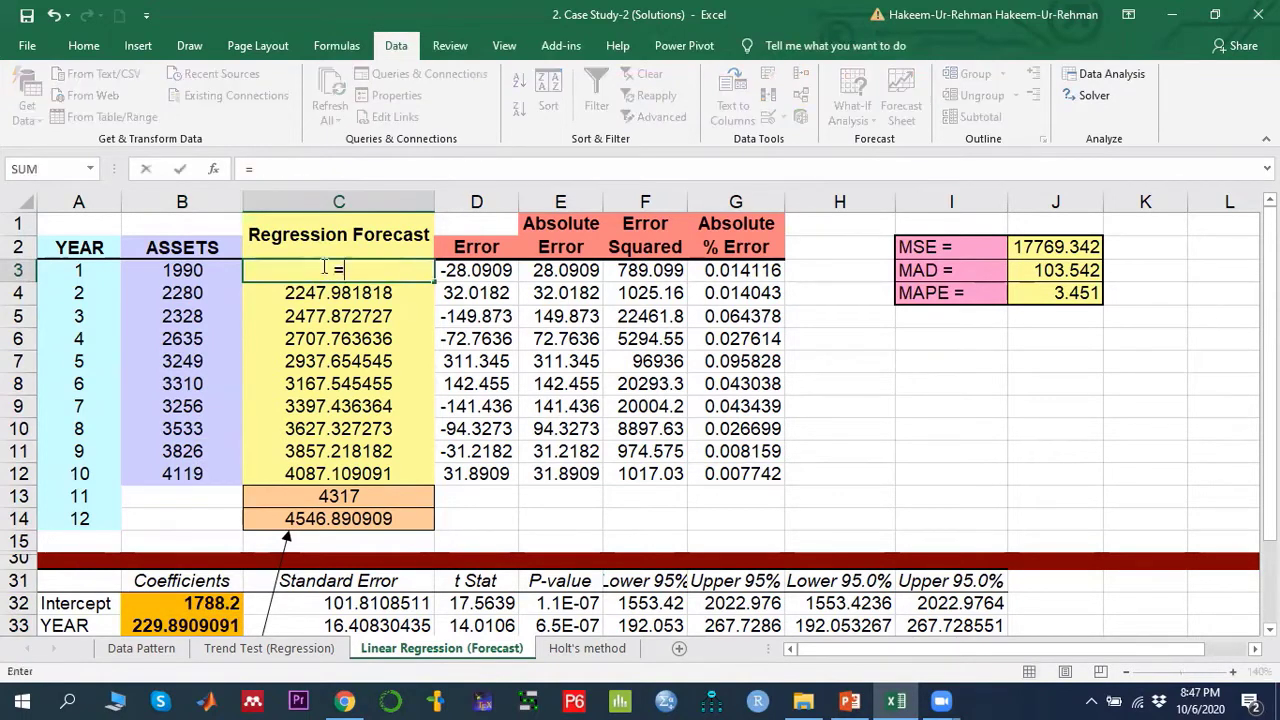
click(205, 604)
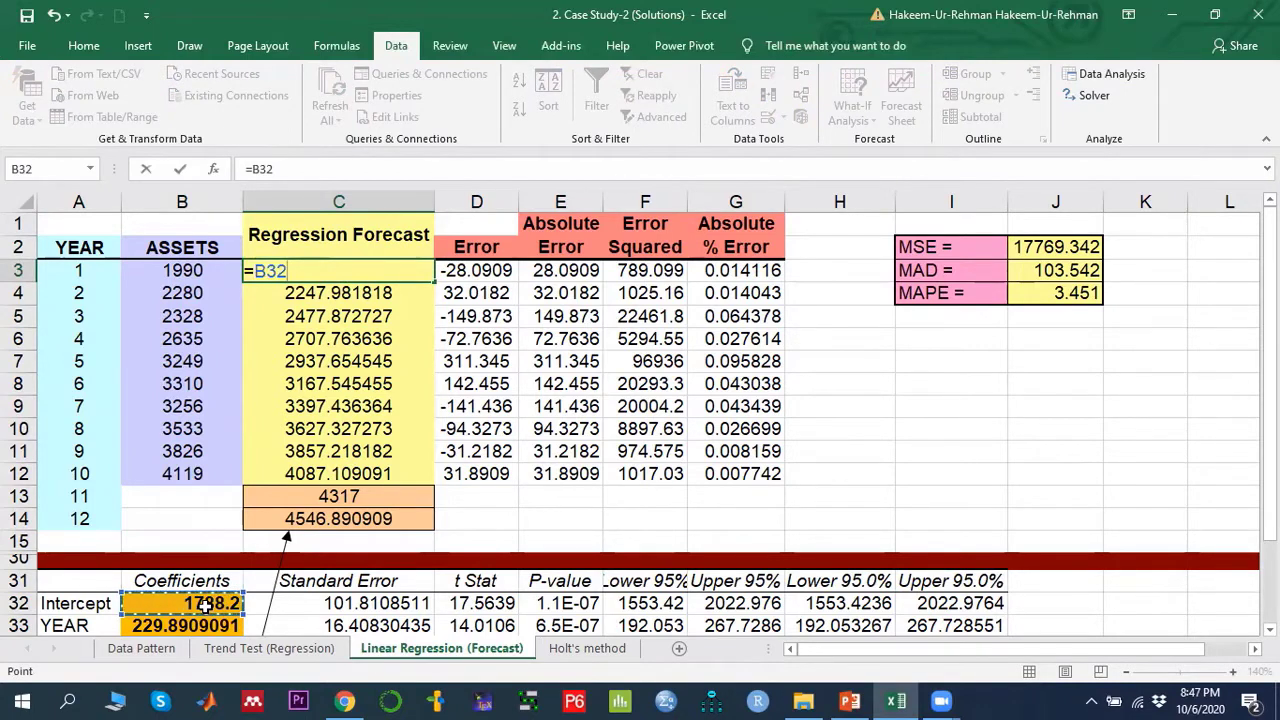
key(F4)
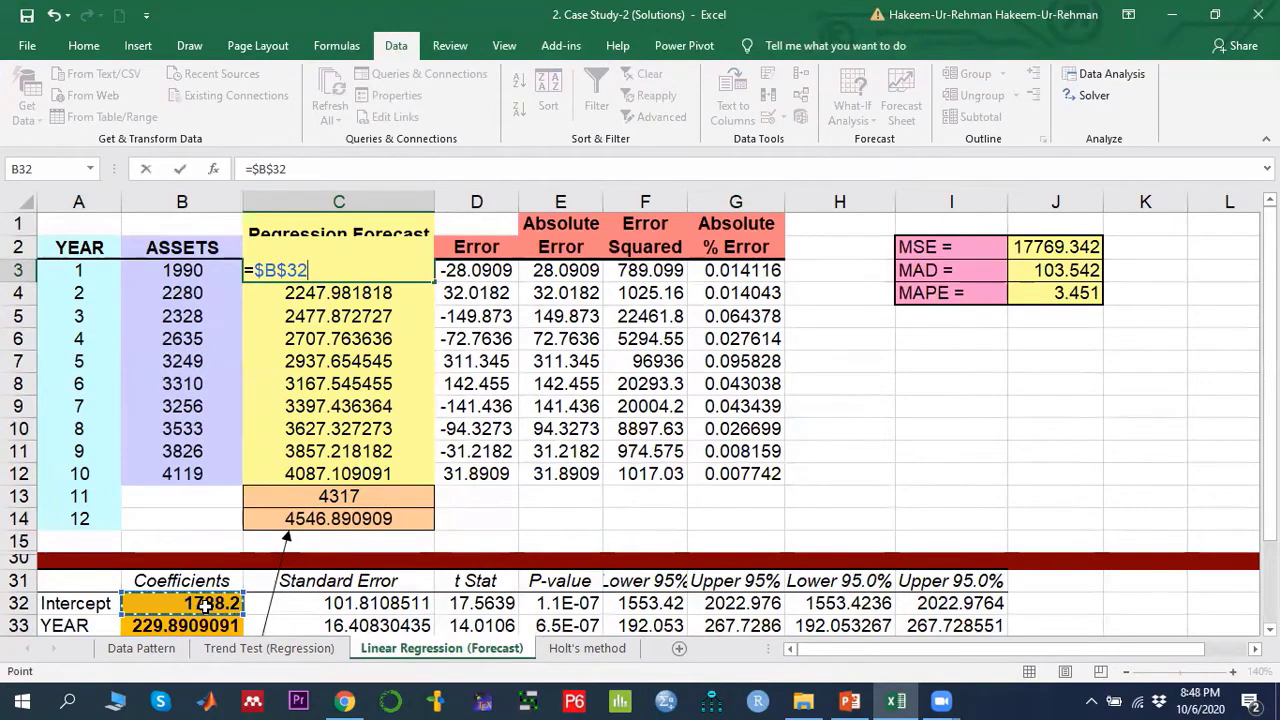
text(+)
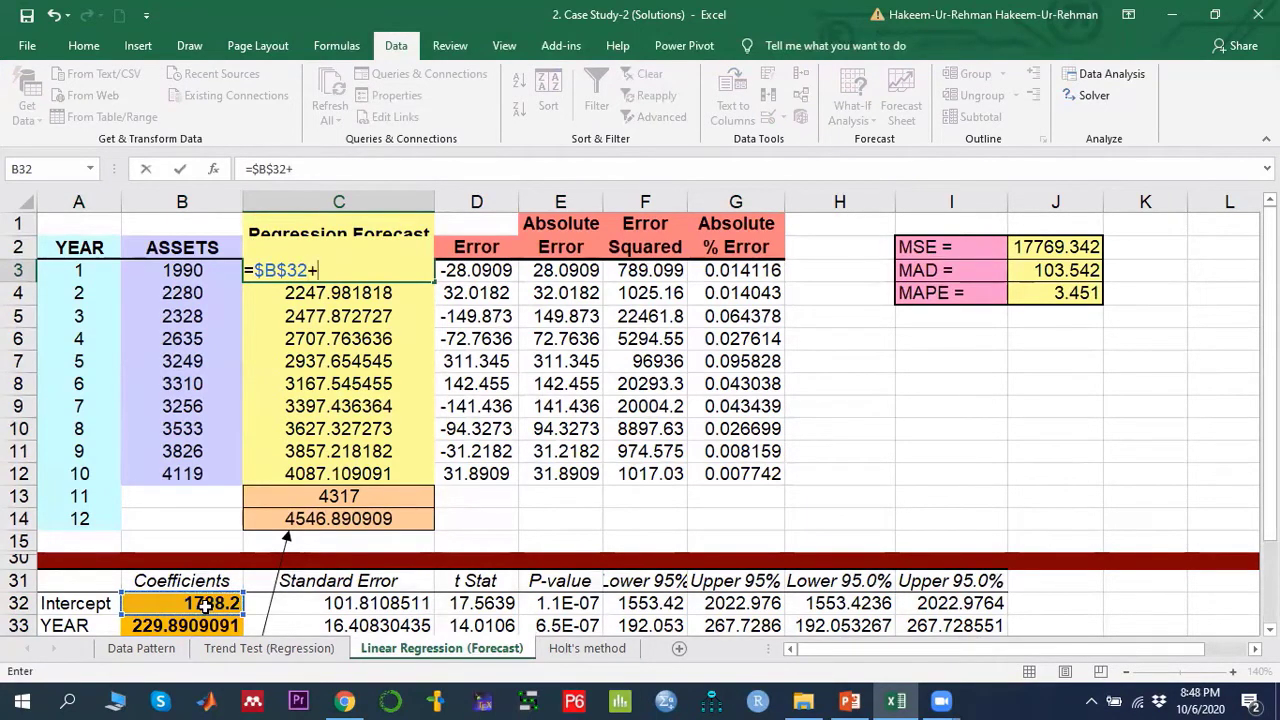
click(194, 626)
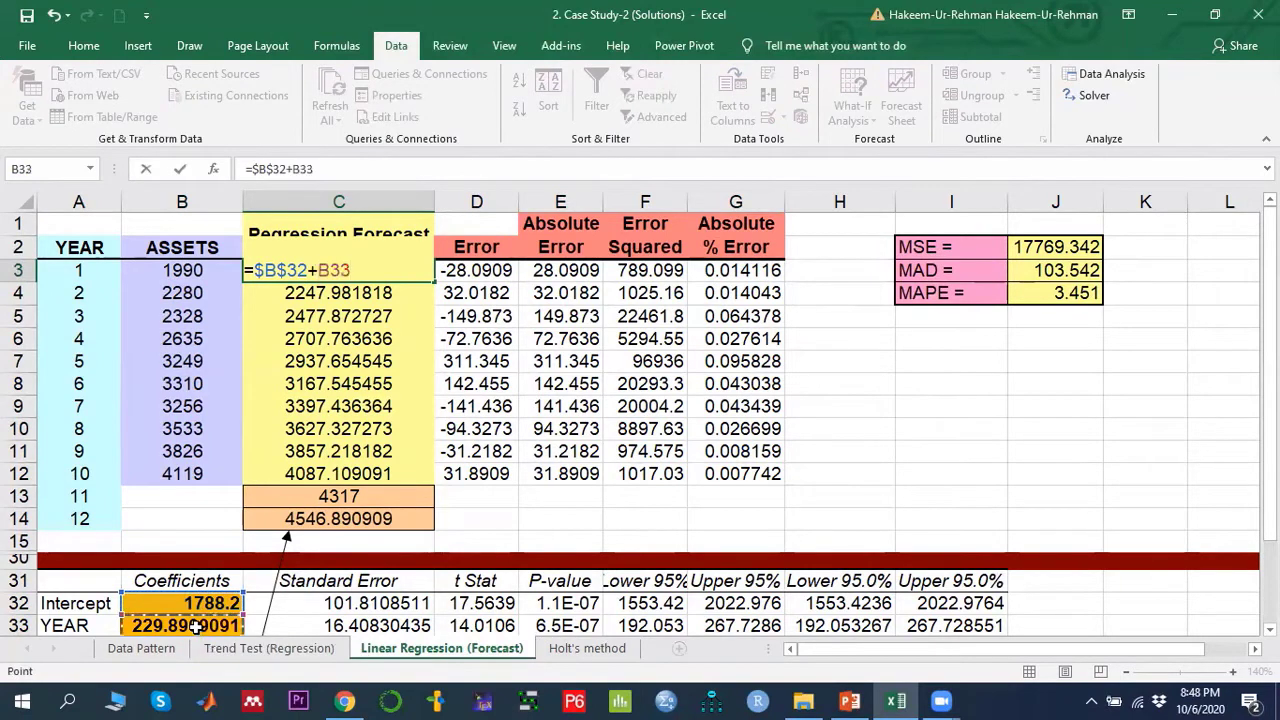
key(F4)
text(*)
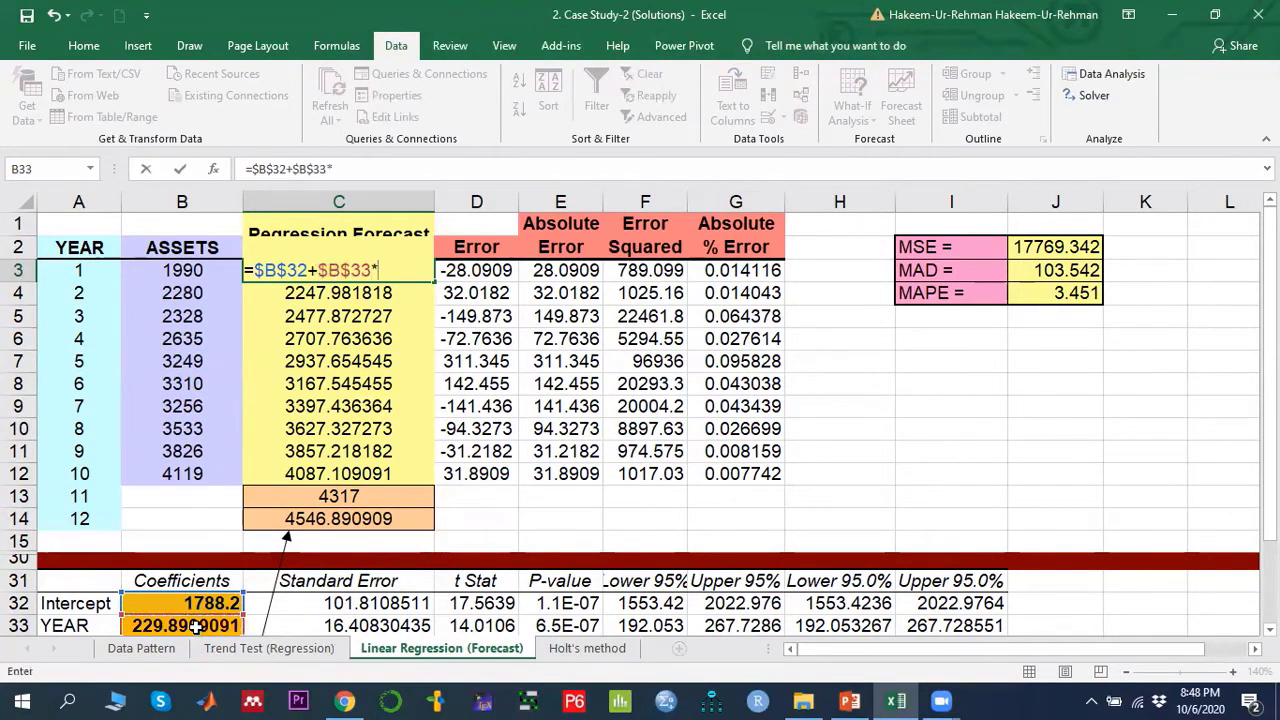
click(78, 269)
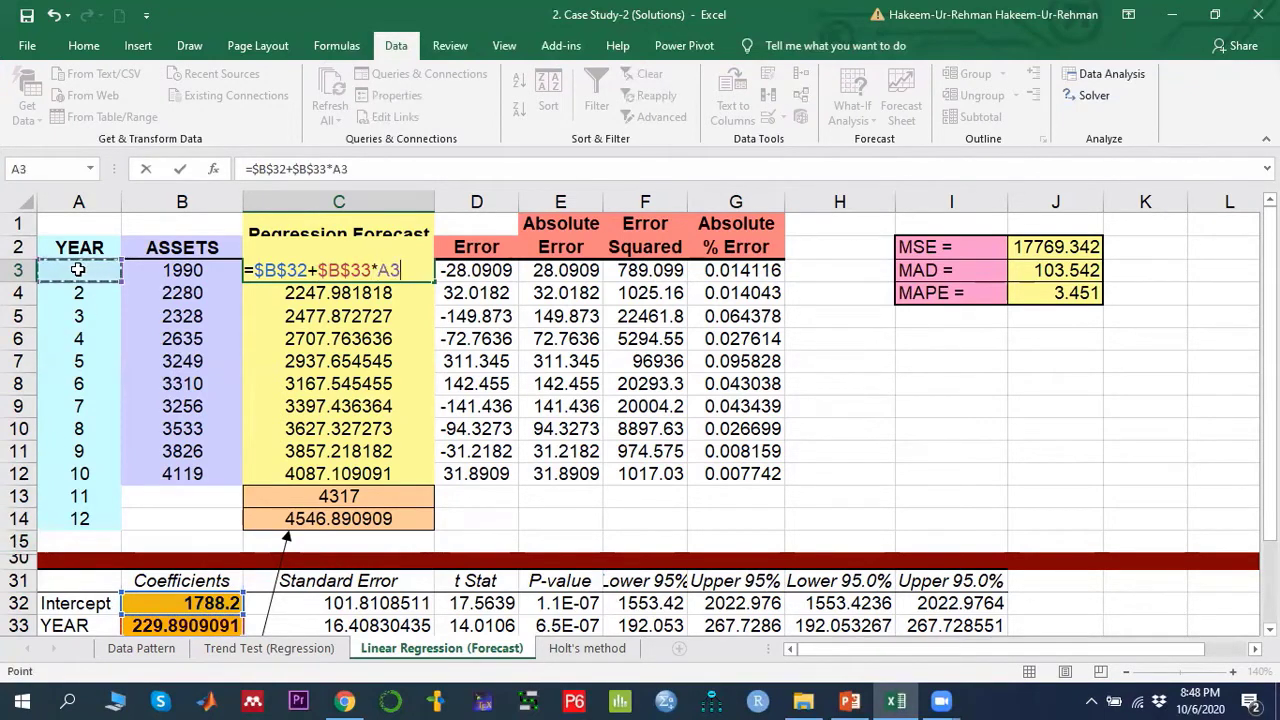
key(Return)
- Fill the C3 forecast formula down through C12 for years 1 to 10
click(400, 270)
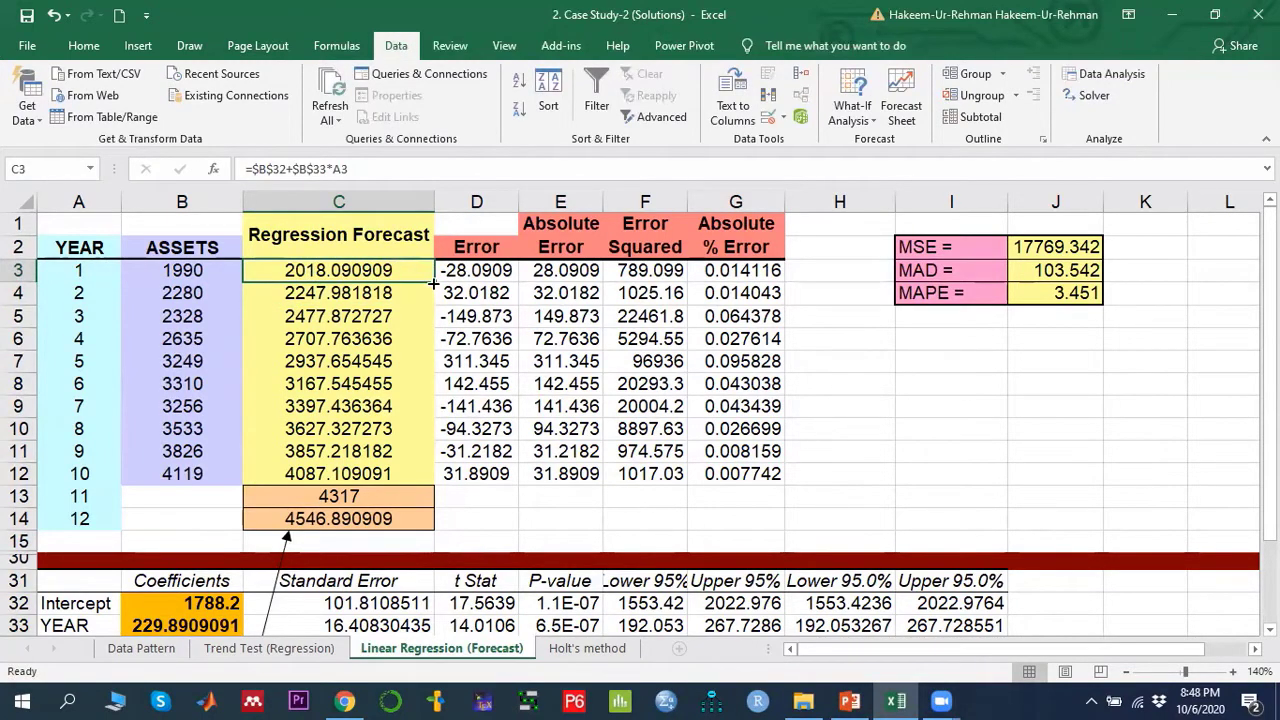
drag(433, 285, 416, 476)
click(365, 474)
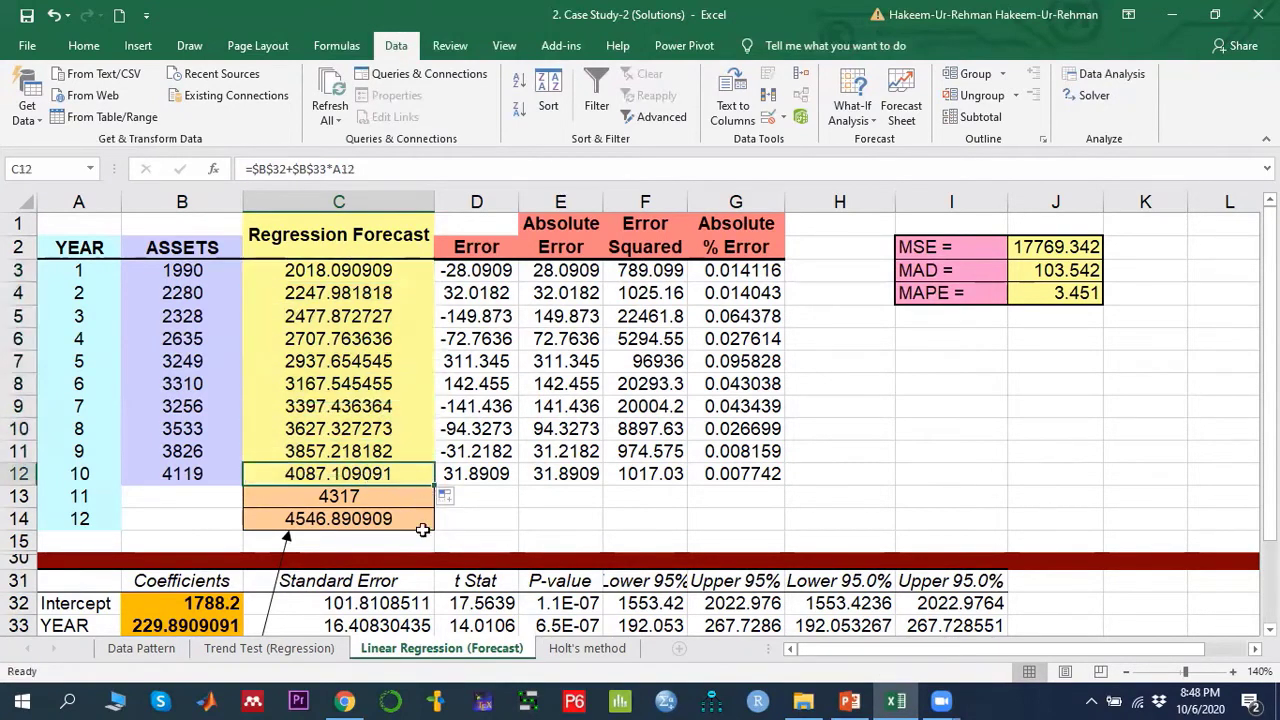
- Inspect the forecast formulas in C13 and C14 for years 11 and 12
click(370, 494)
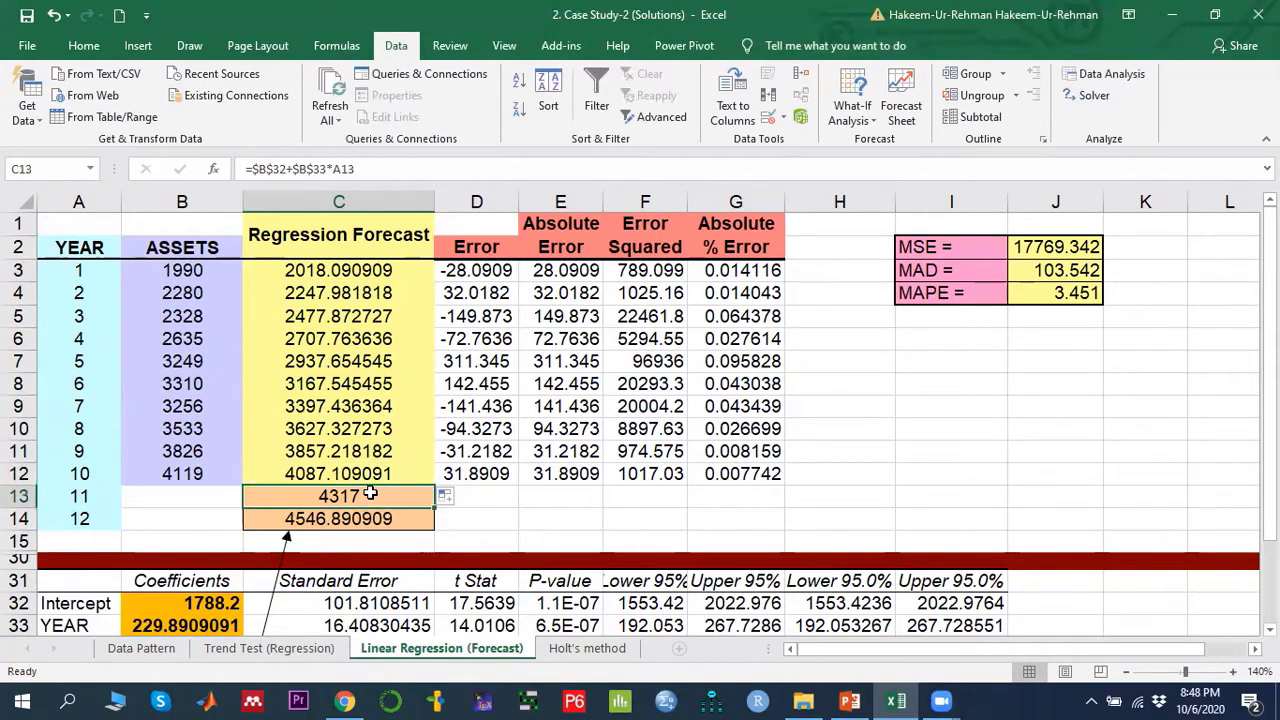
key(Down)
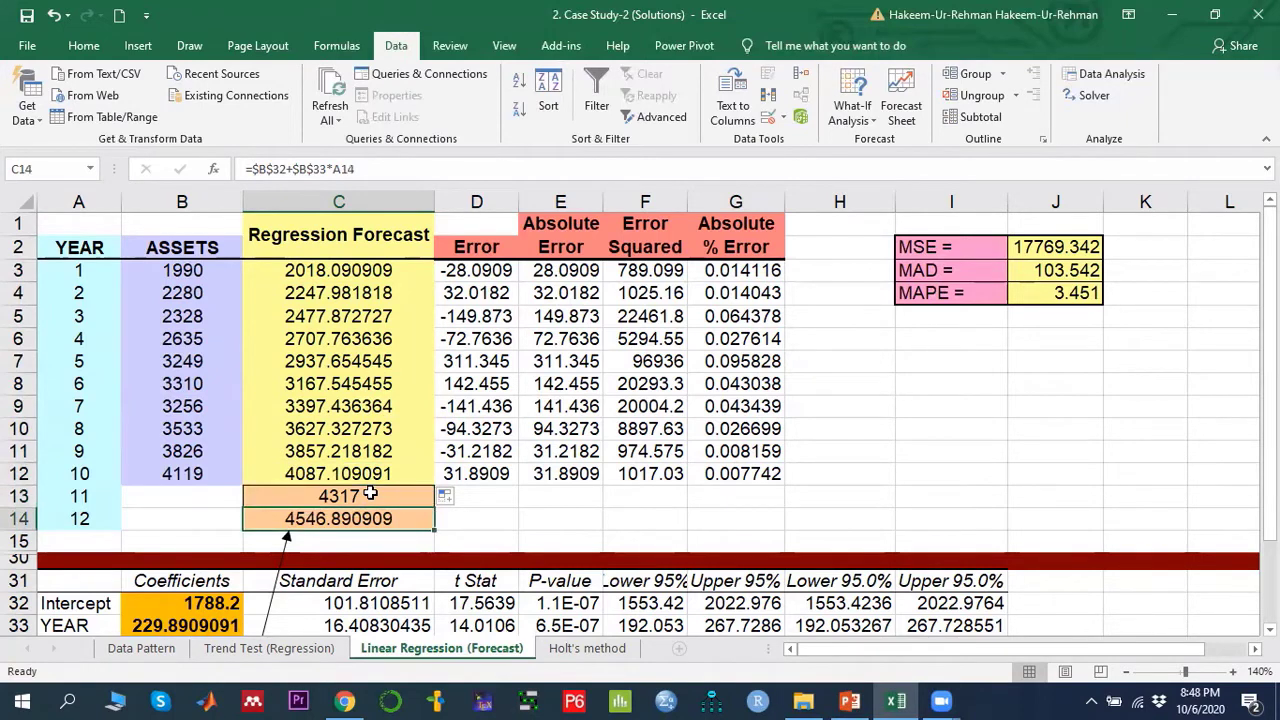
key(Up)
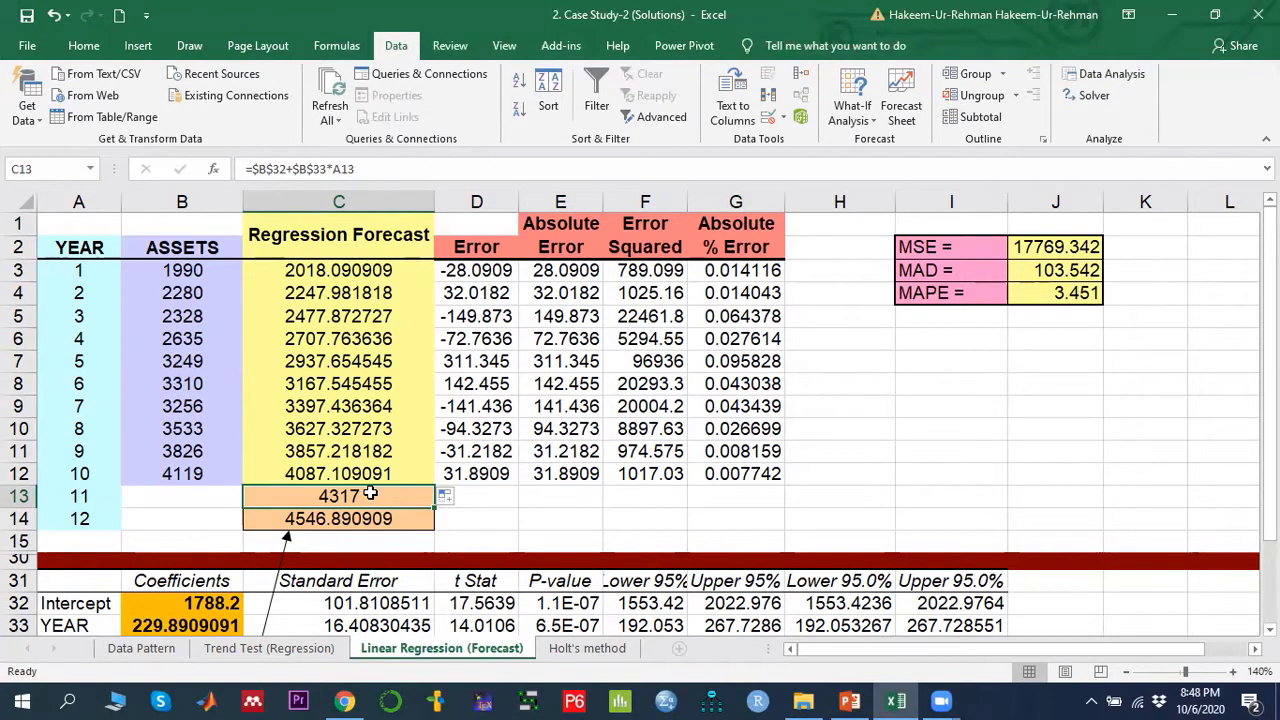
key(Down)
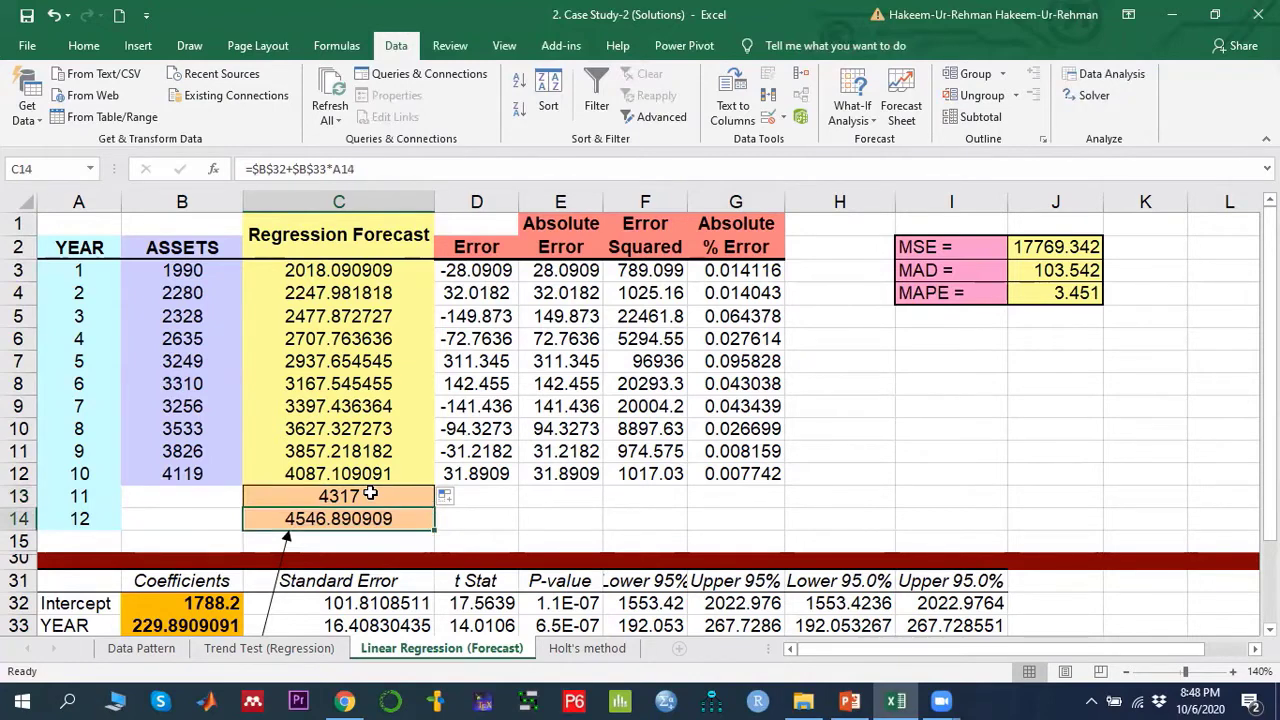
key(Down)
key(Up)
key(Down)
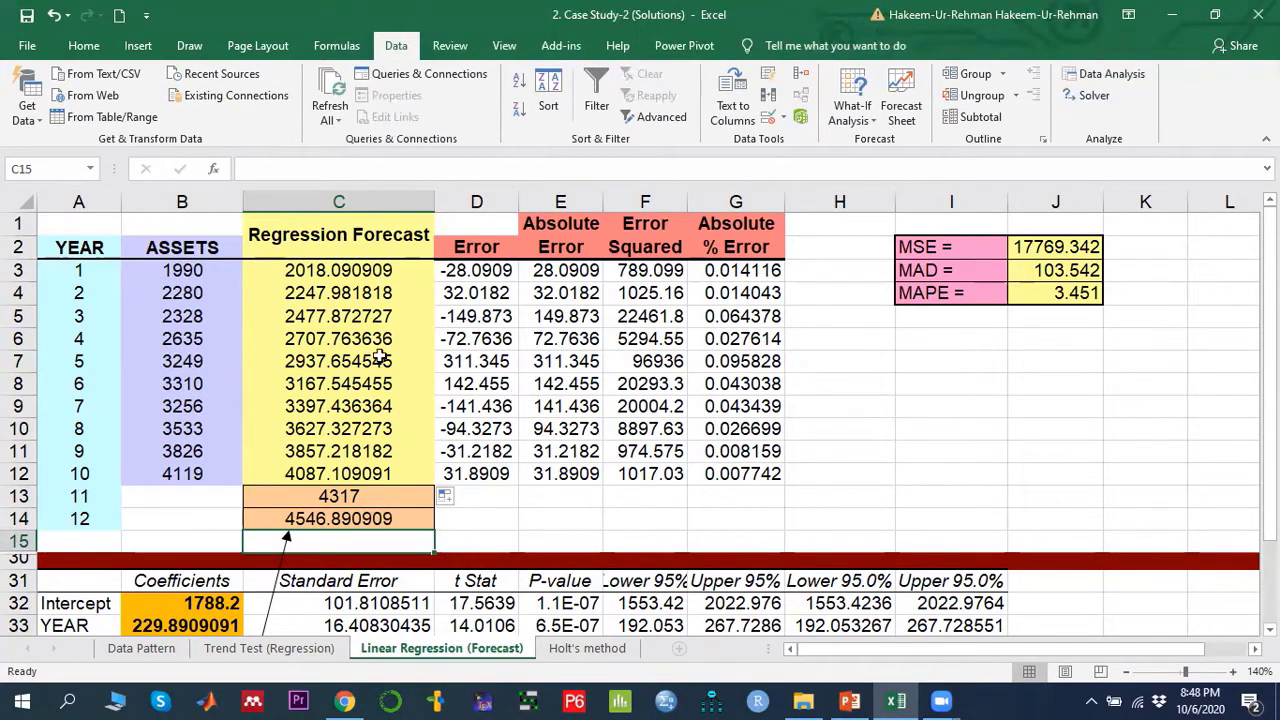
- Review the MSE, MAD and MAPE accuracy measures and the MAPE formula in J4
click(356, 270)
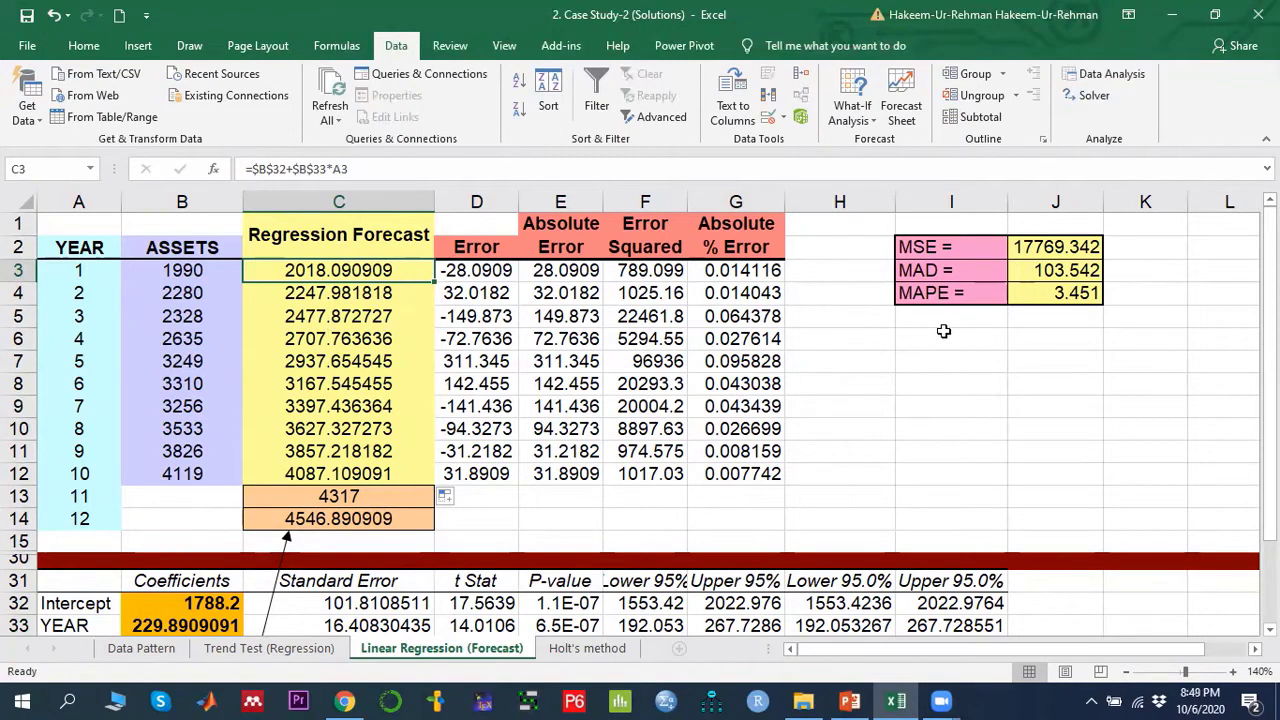
click(952, 248)
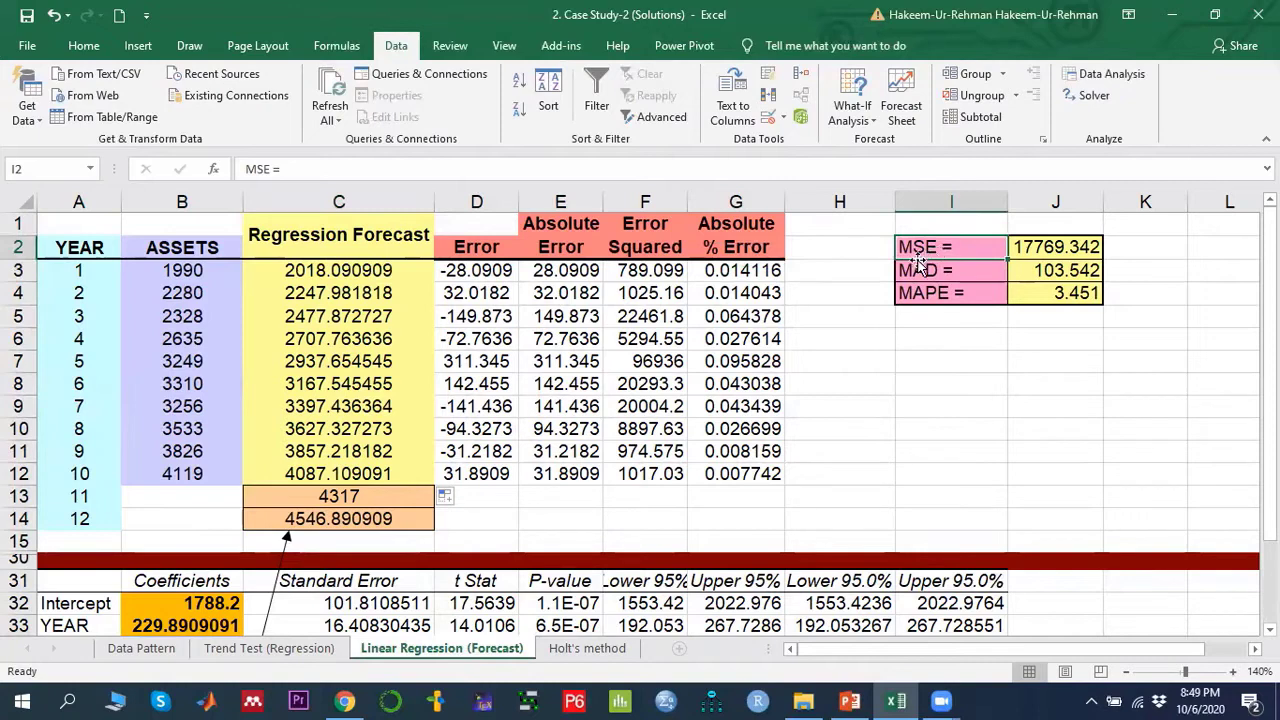
click(935, 269)
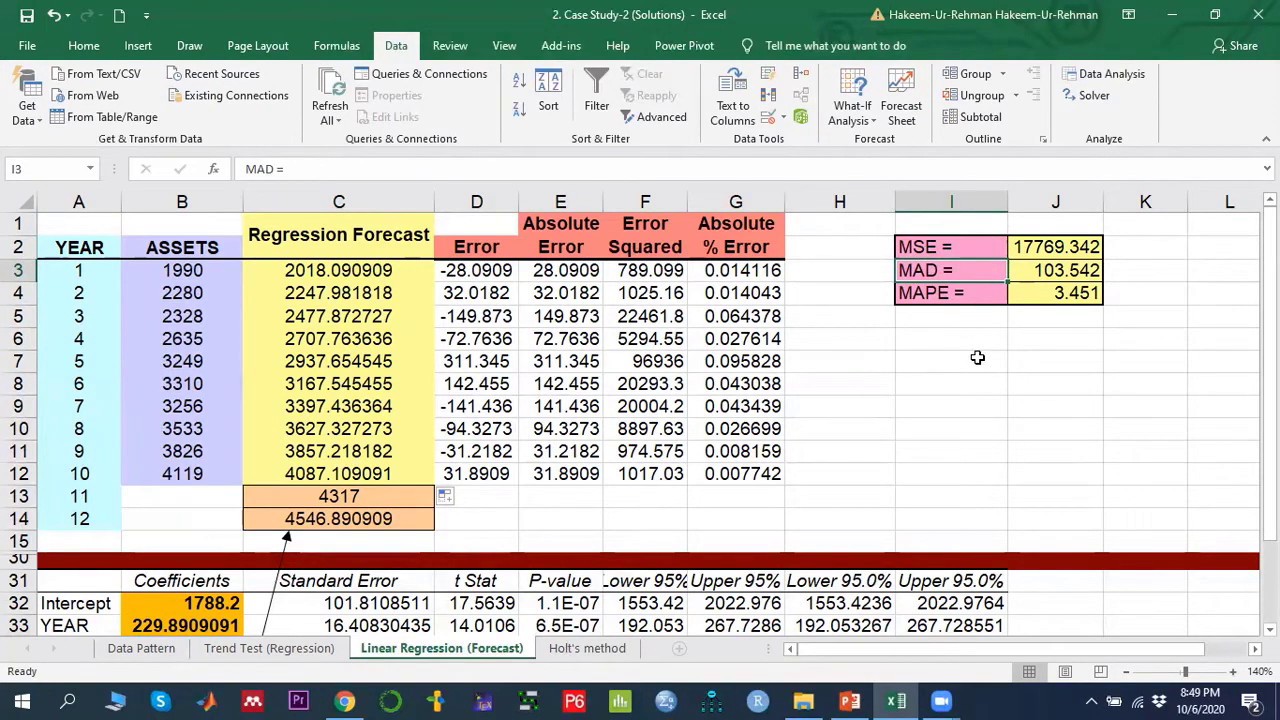
click(934, 295)
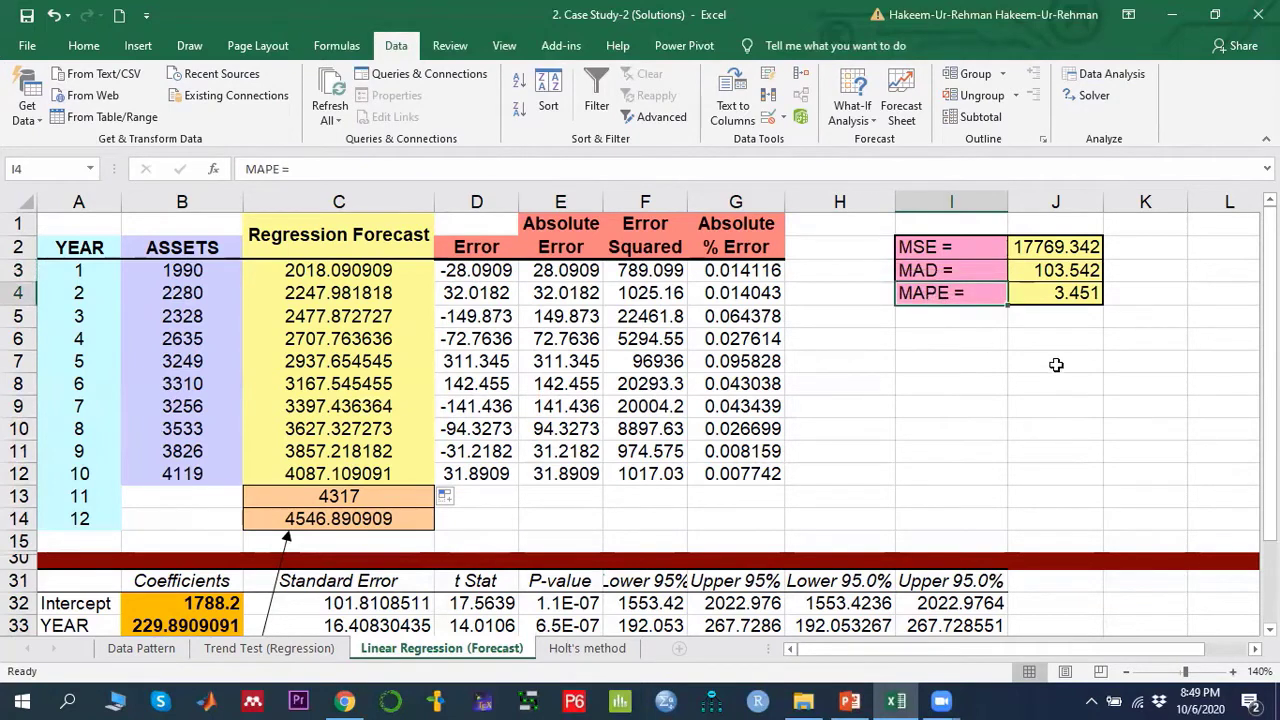
click(945, 248)
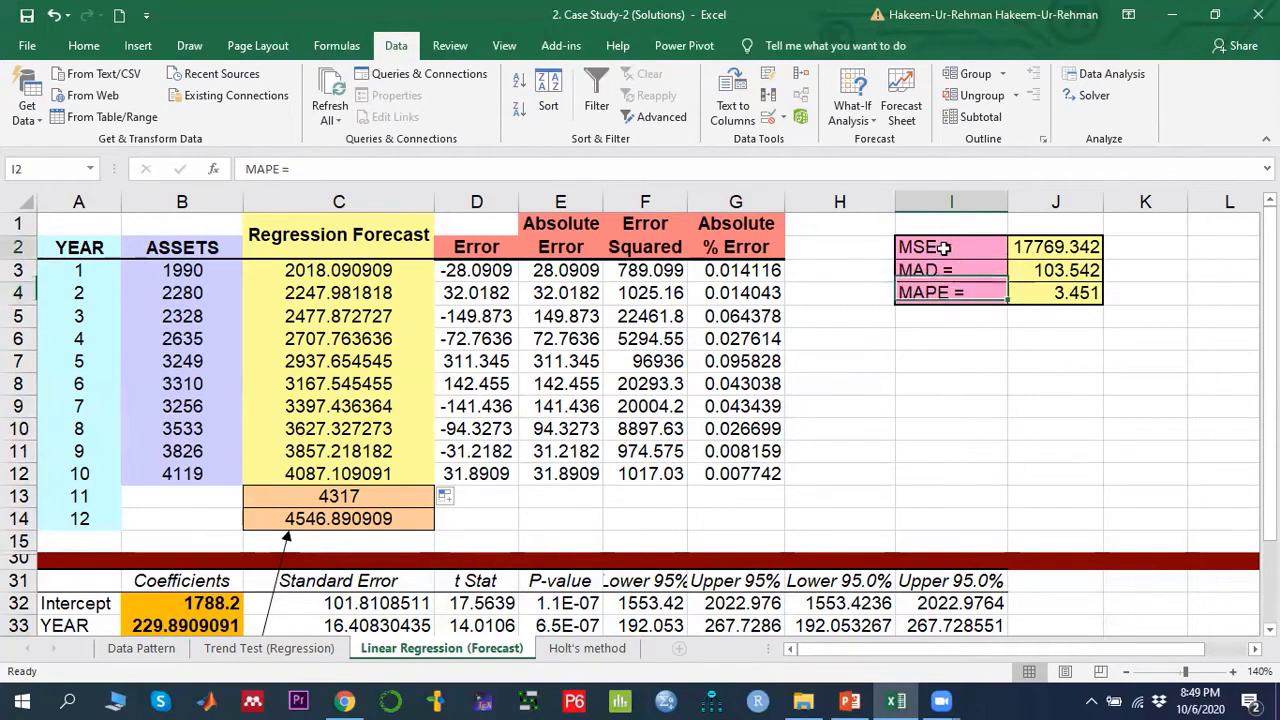
click(951, 276)
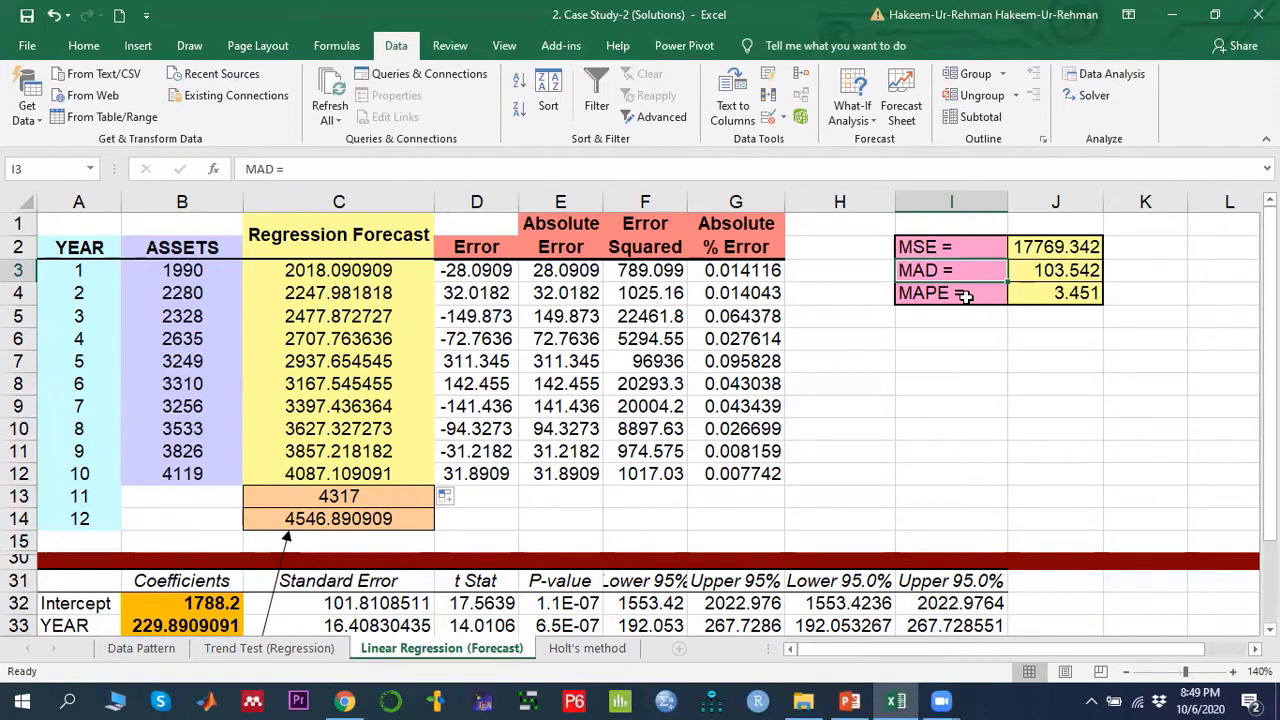
click(965, 296)
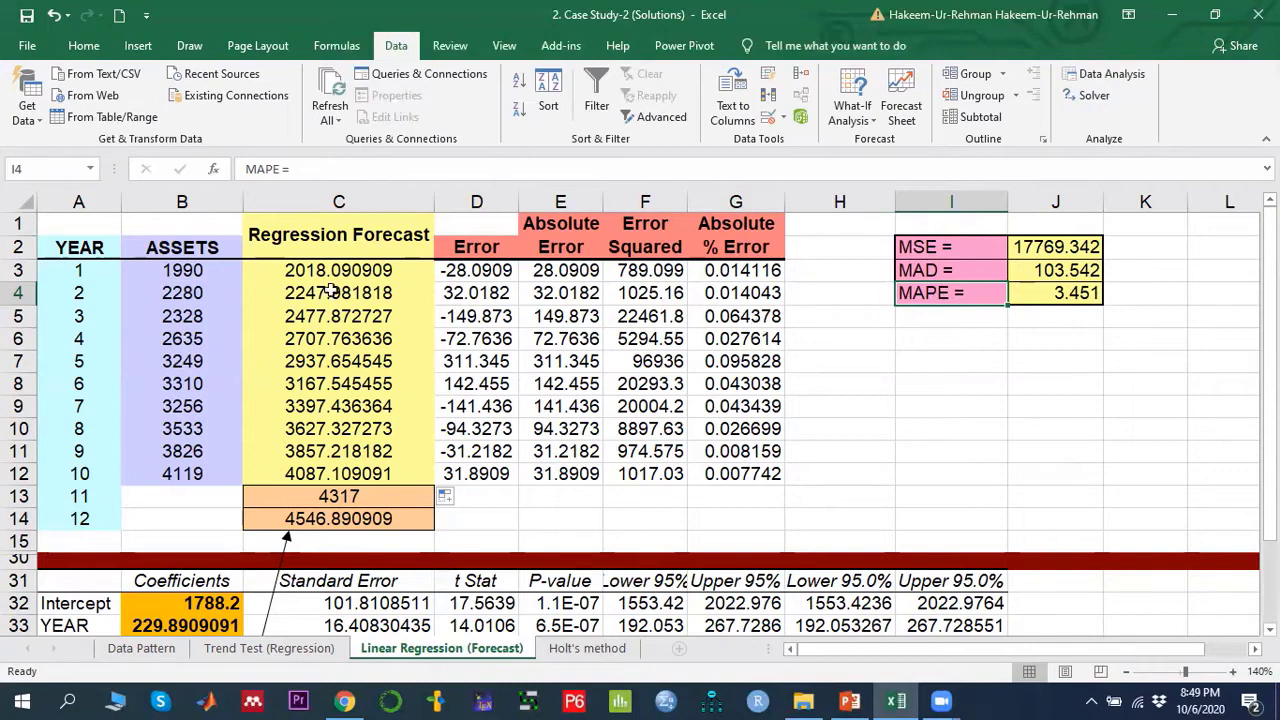
drag(182, 270, 182, 472)
click(925, 292)
click(1055, 293)
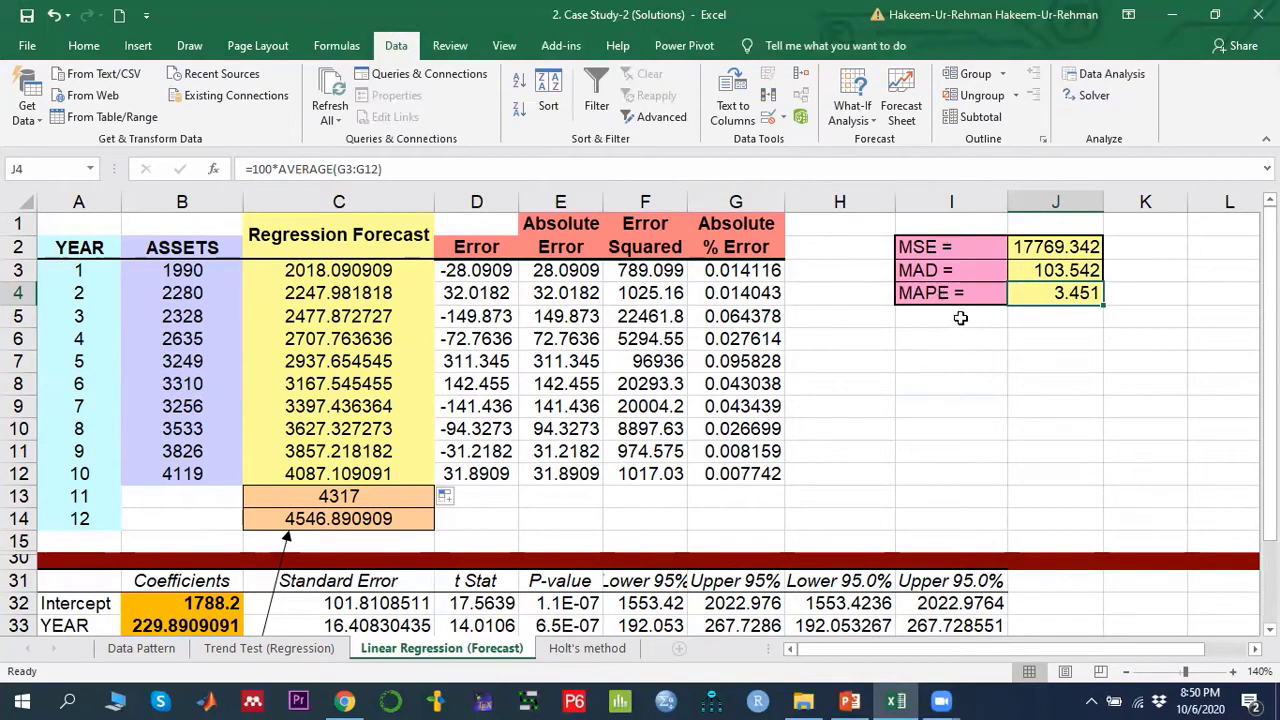
drag(941, 244, 1067, 303)
click(1018, 402)
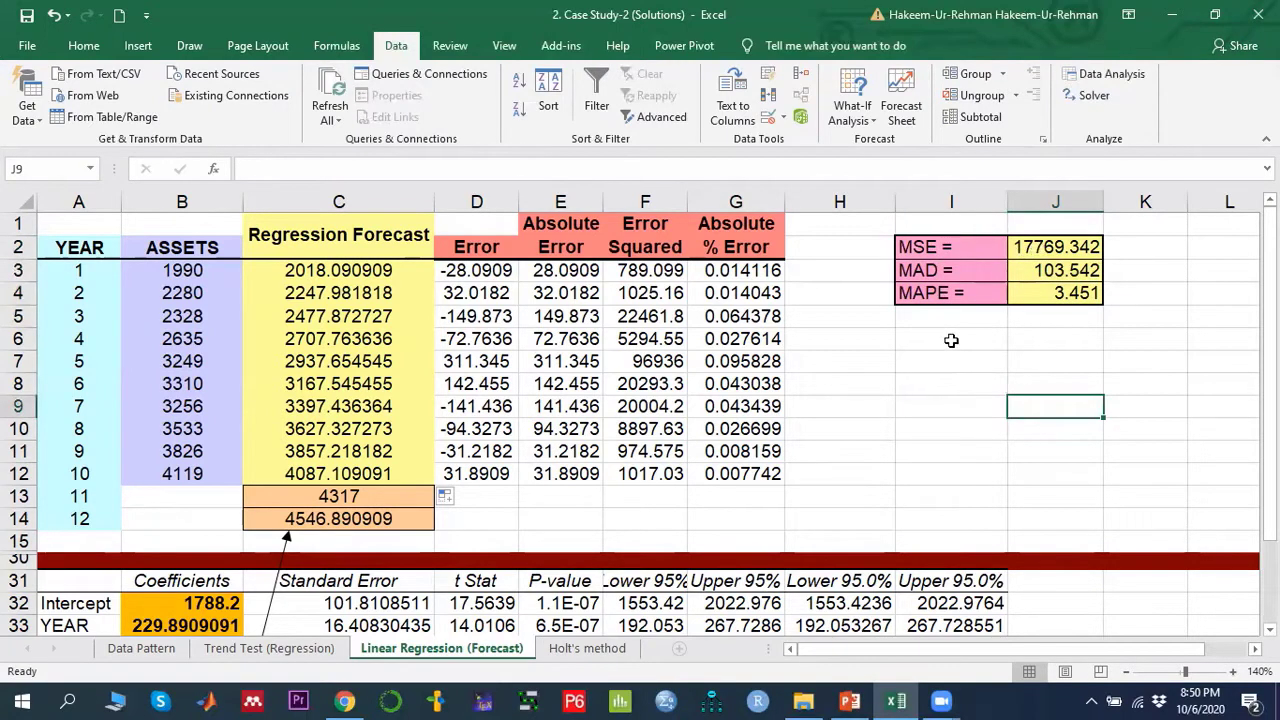
- Examine the Error column formula in D3 against the ASSETS and forecast cells
click(472, 249)
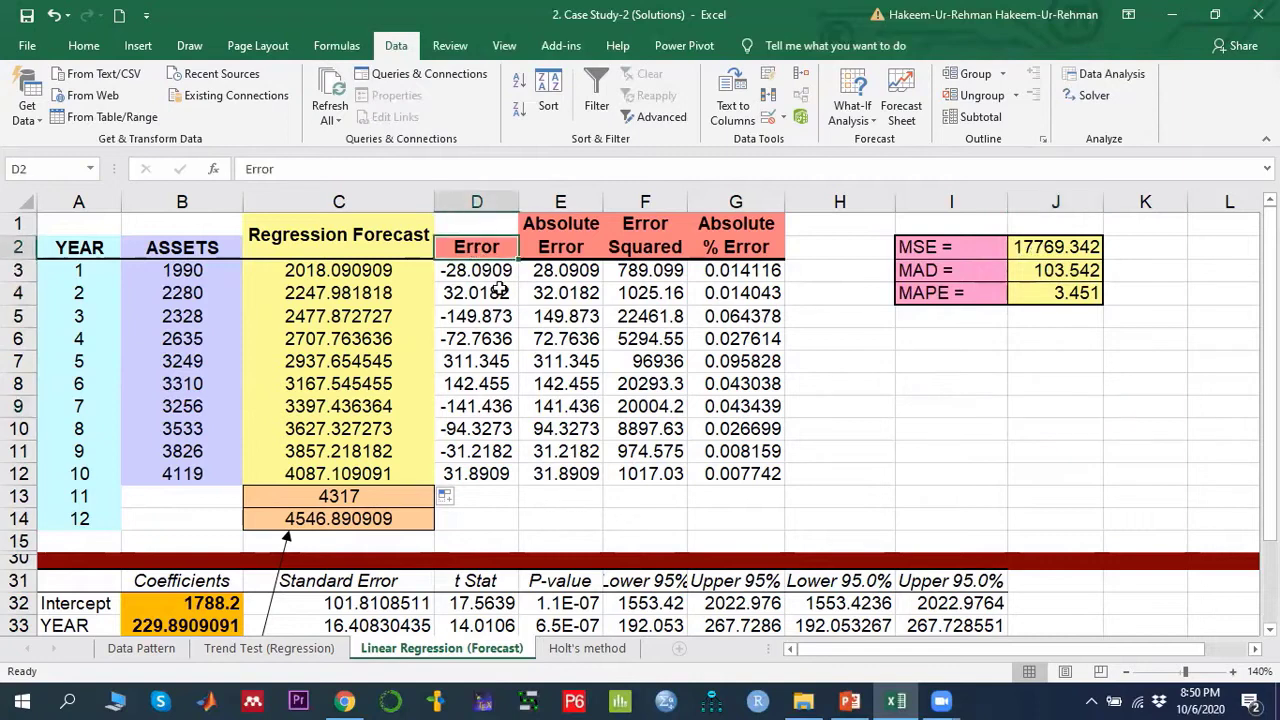
click(476, 277)
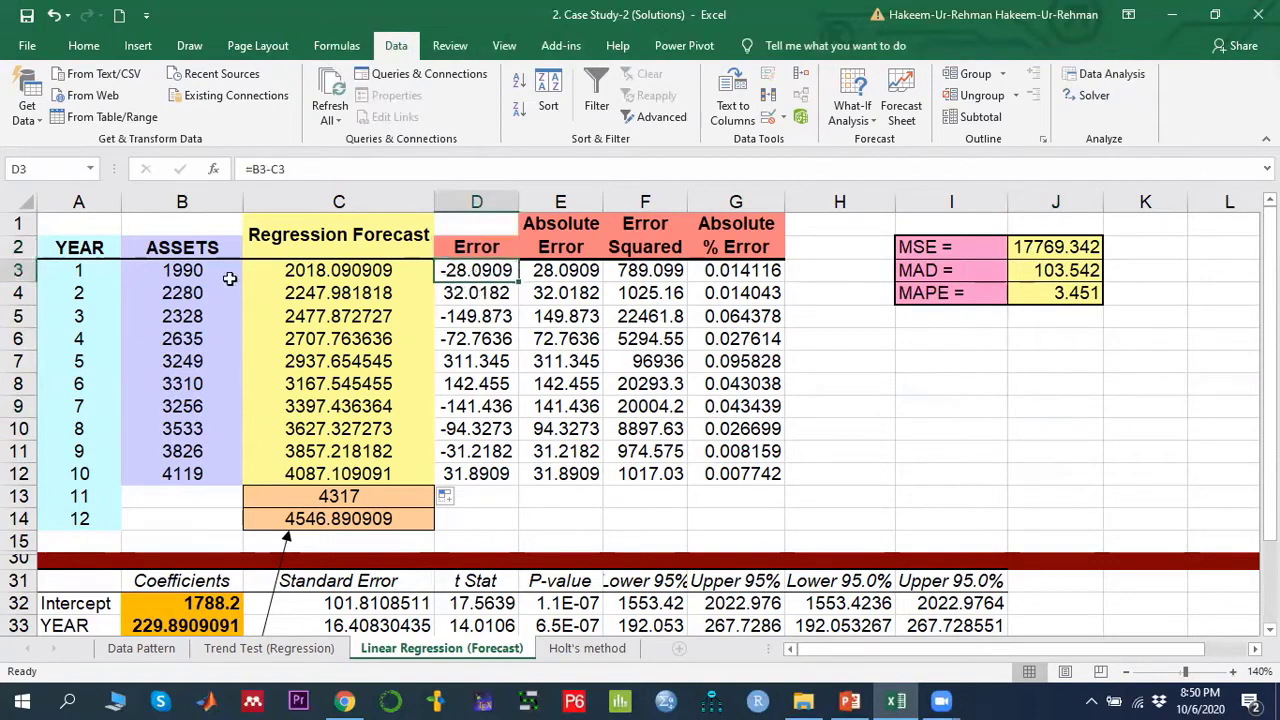
click(184, 272)
click(335, 273)
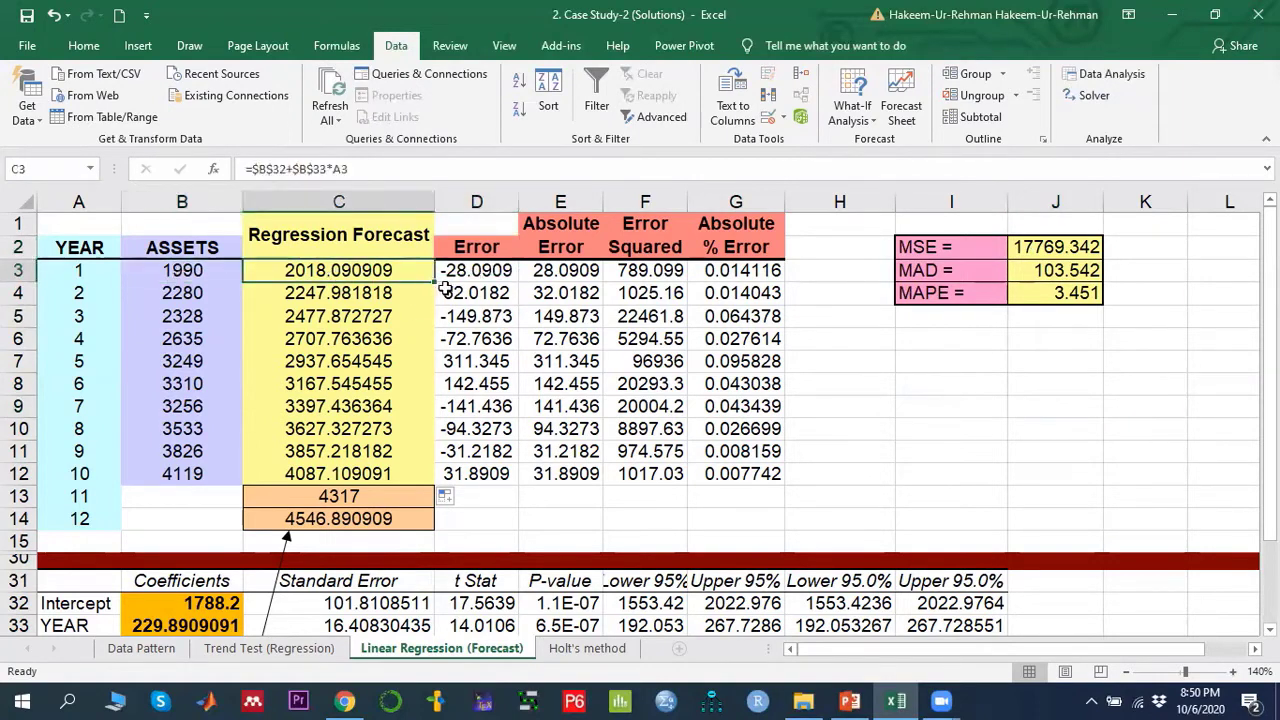
- Inspect the formulas for the error, absolute error, squared error and absolute percentage error in D3, E3, F3 and G3
click(476, 272)
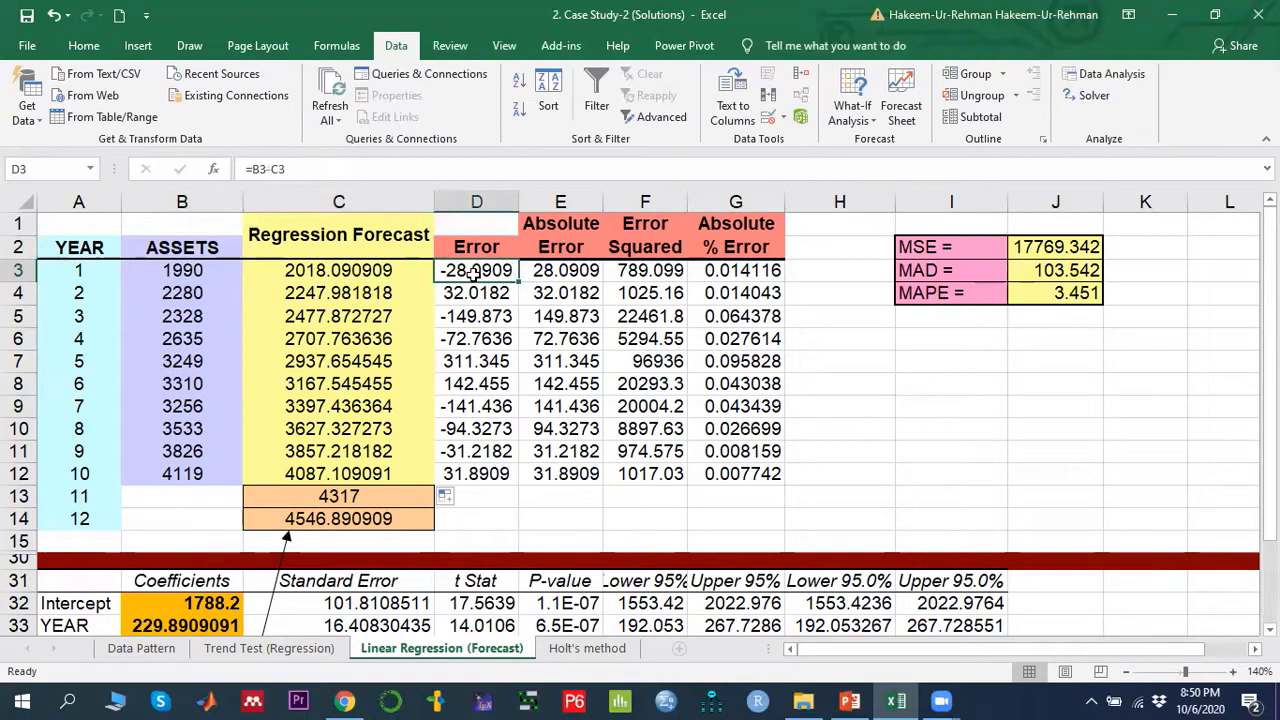
double_click(476, 270)
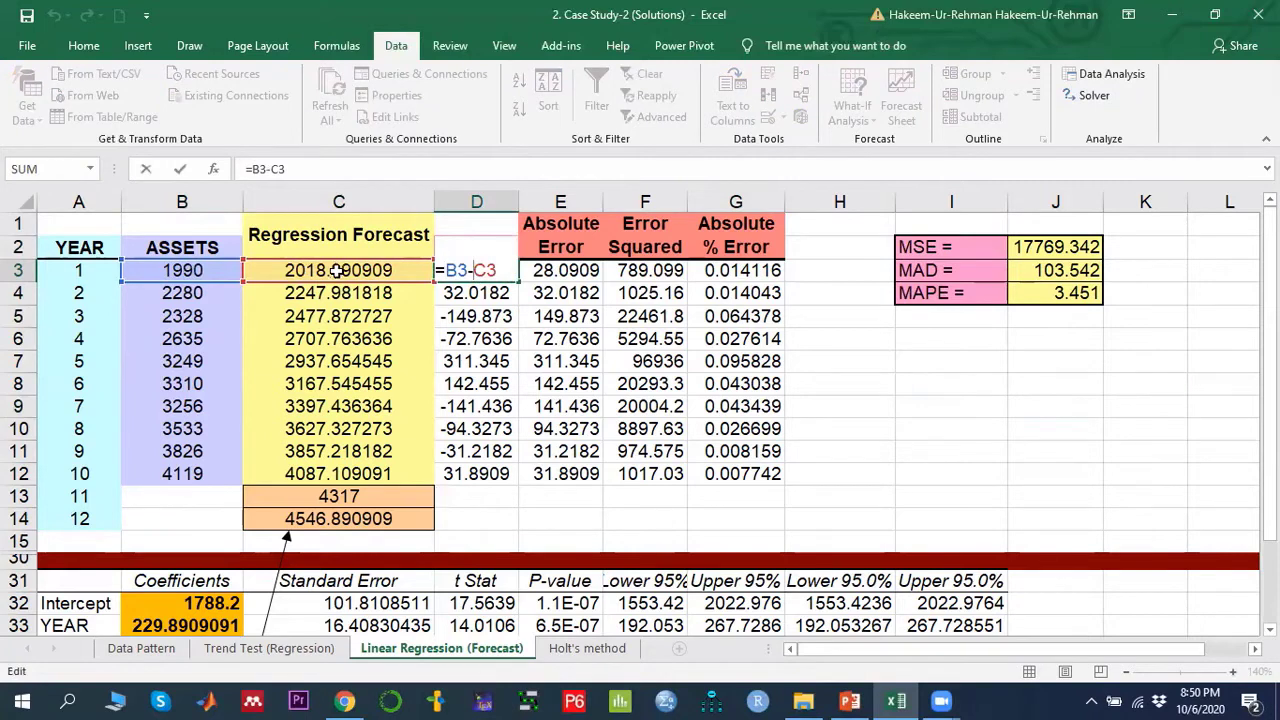
key(Return)
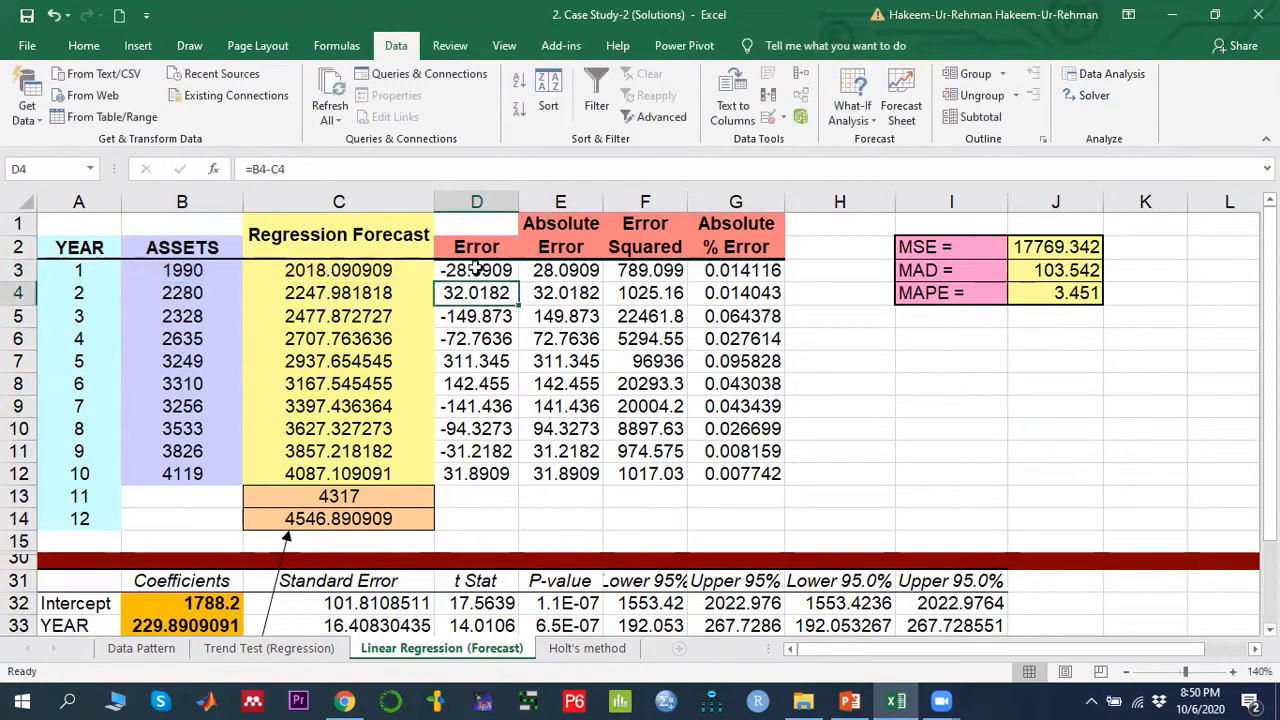
click(503, 270)
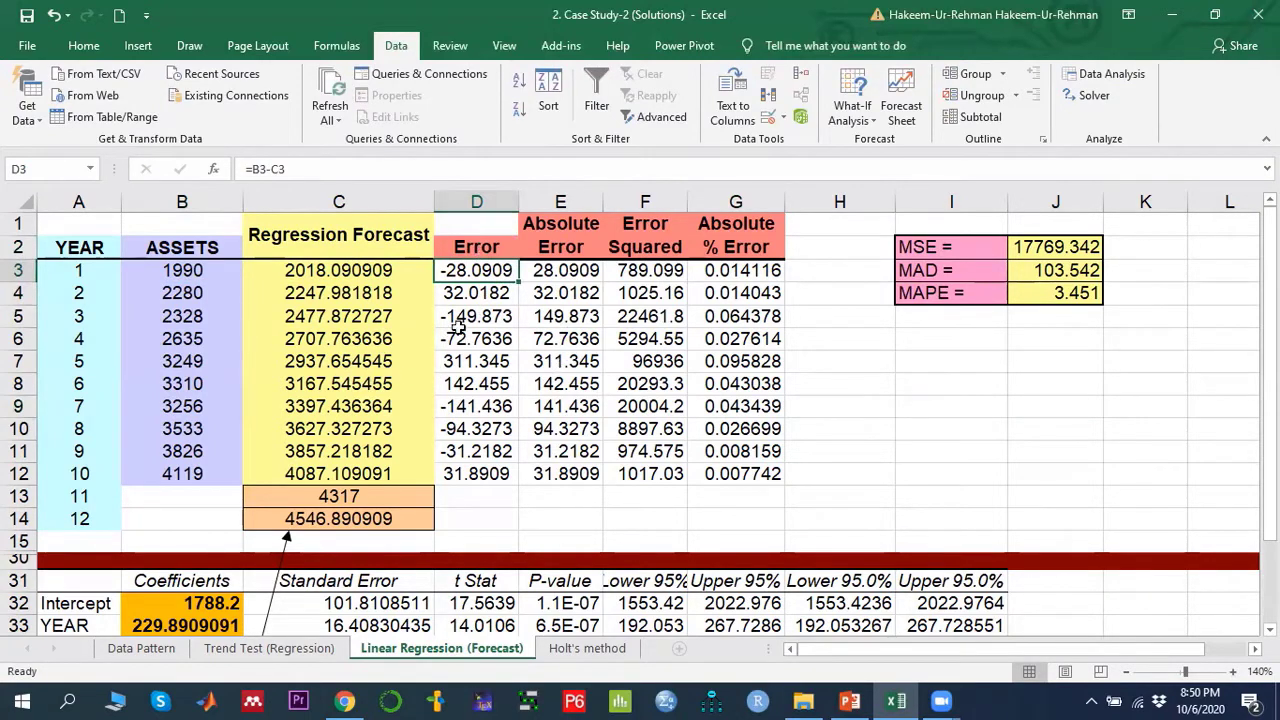
click(563, 270)
double_click(556, 270)
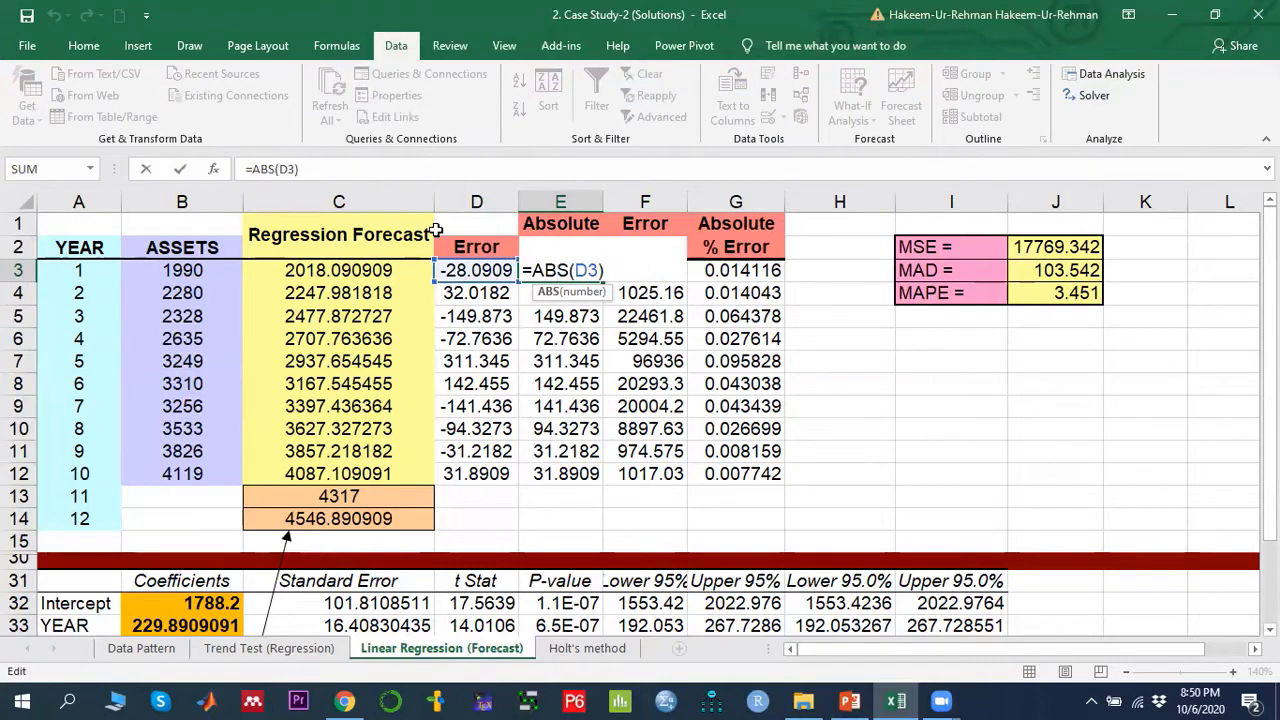
key(Return)
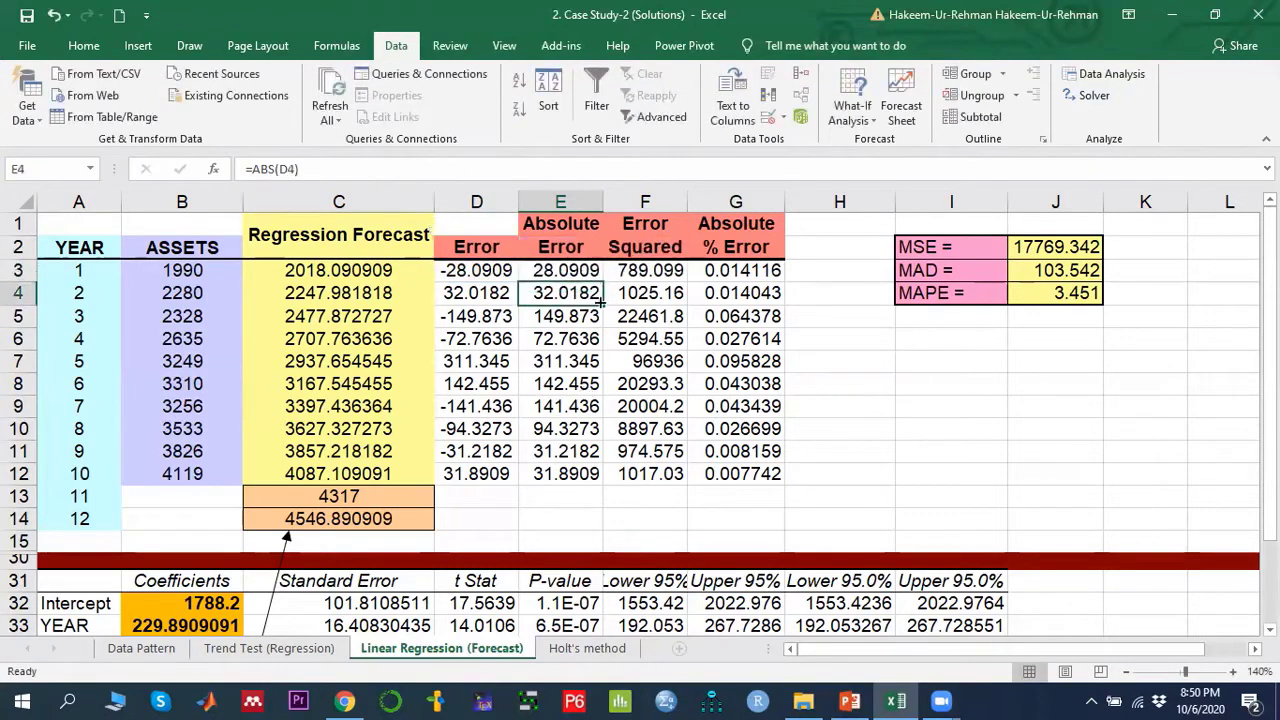
click(660, 268)
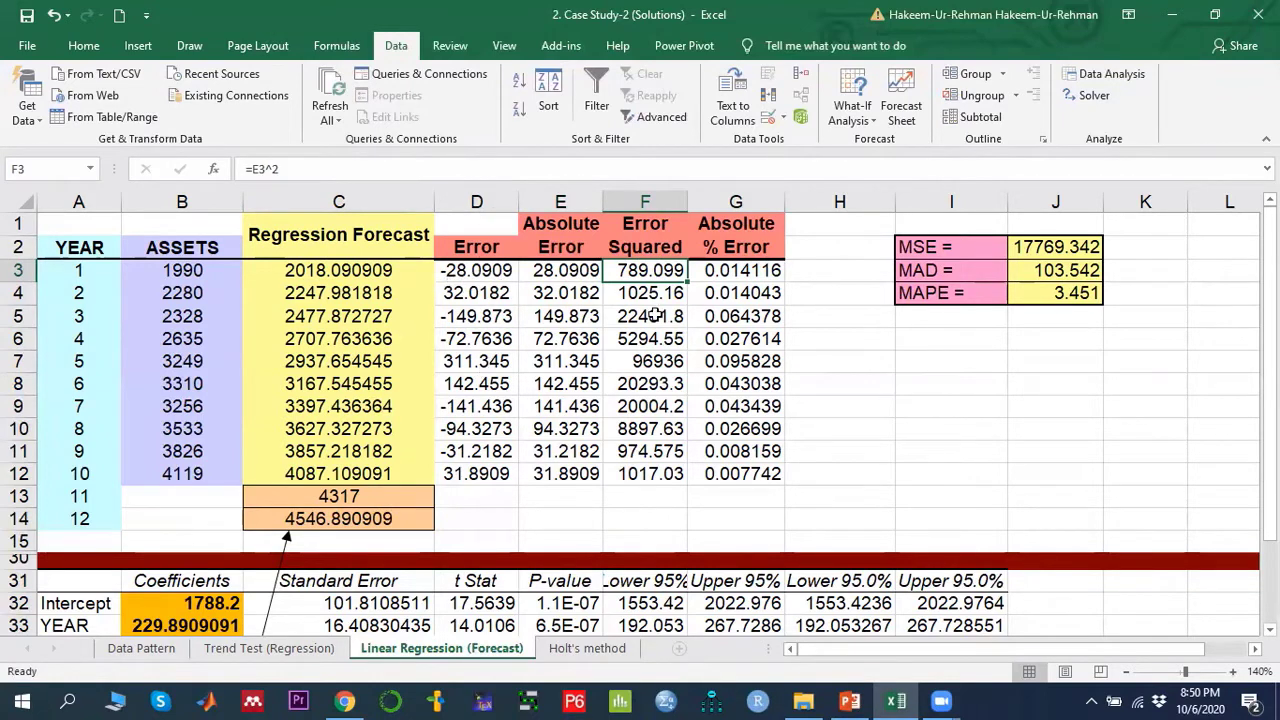
click(755, 274)
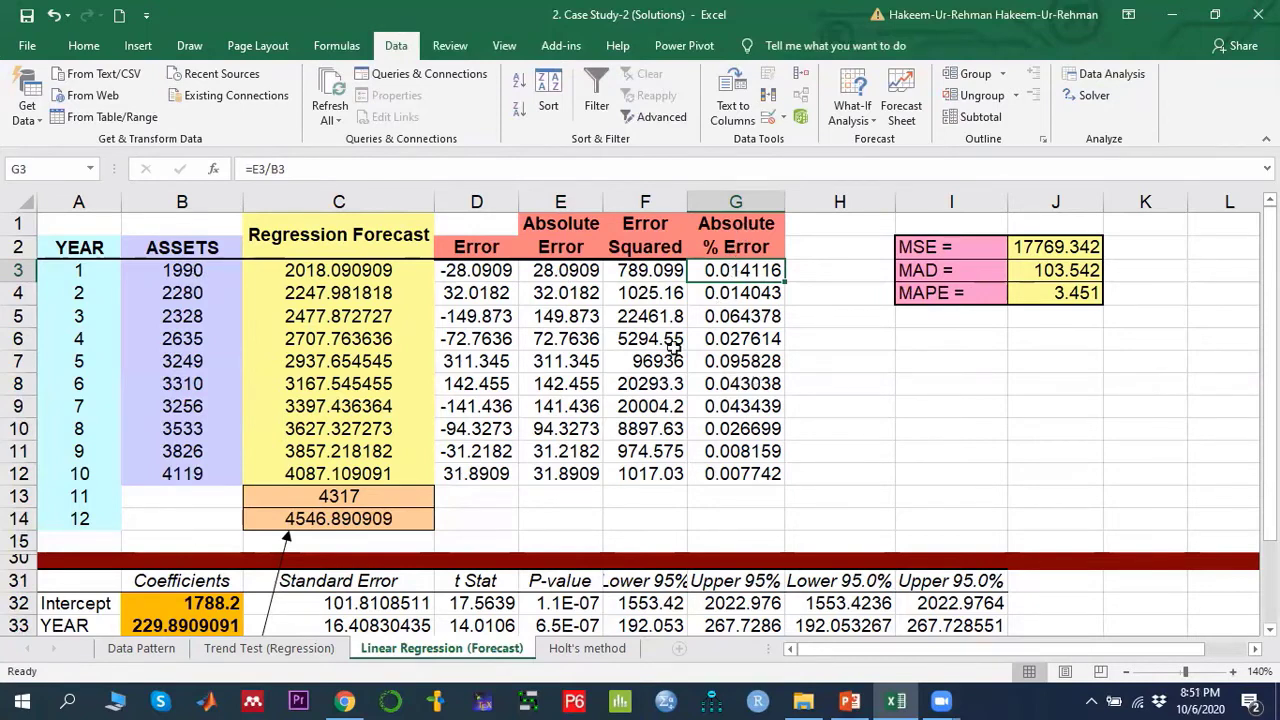
- Compare the MSE, MAD and MAPE formulas in J2:J4 with the error-column ranges E3:E12, F3:F12 and G3:G12 they average
drag(557, 226, 566, 478)
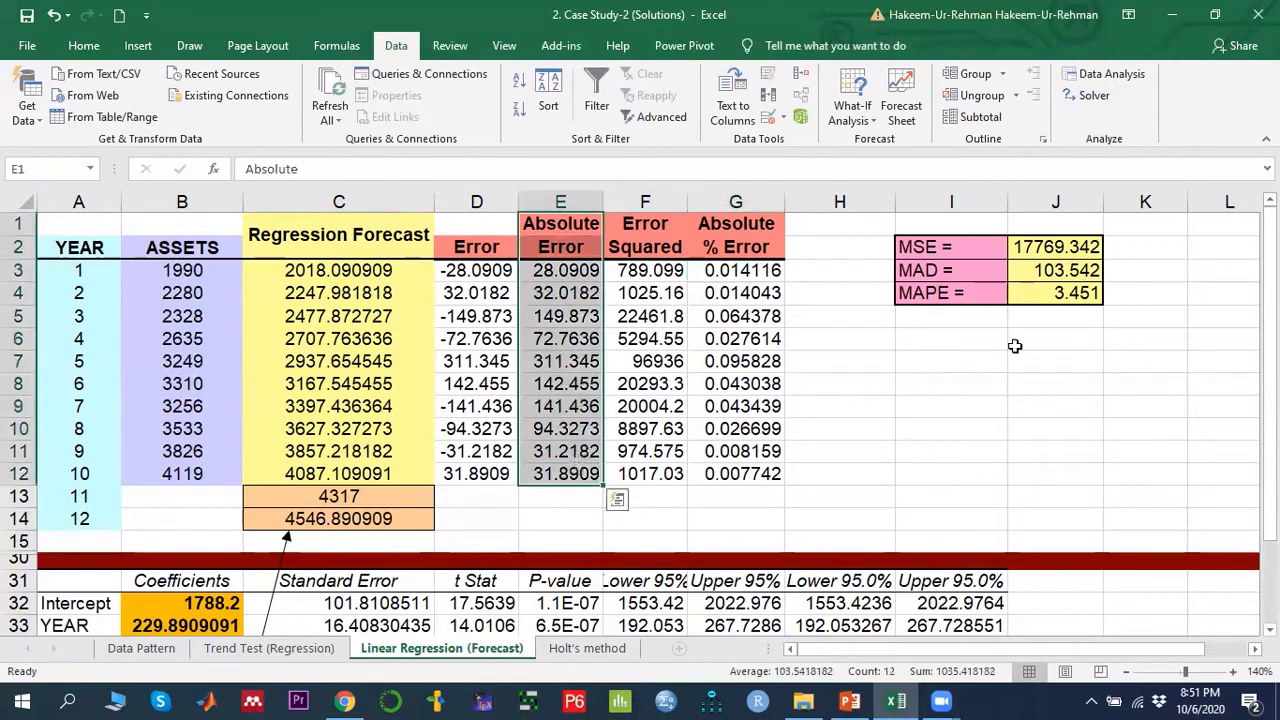
click(1053, 270)
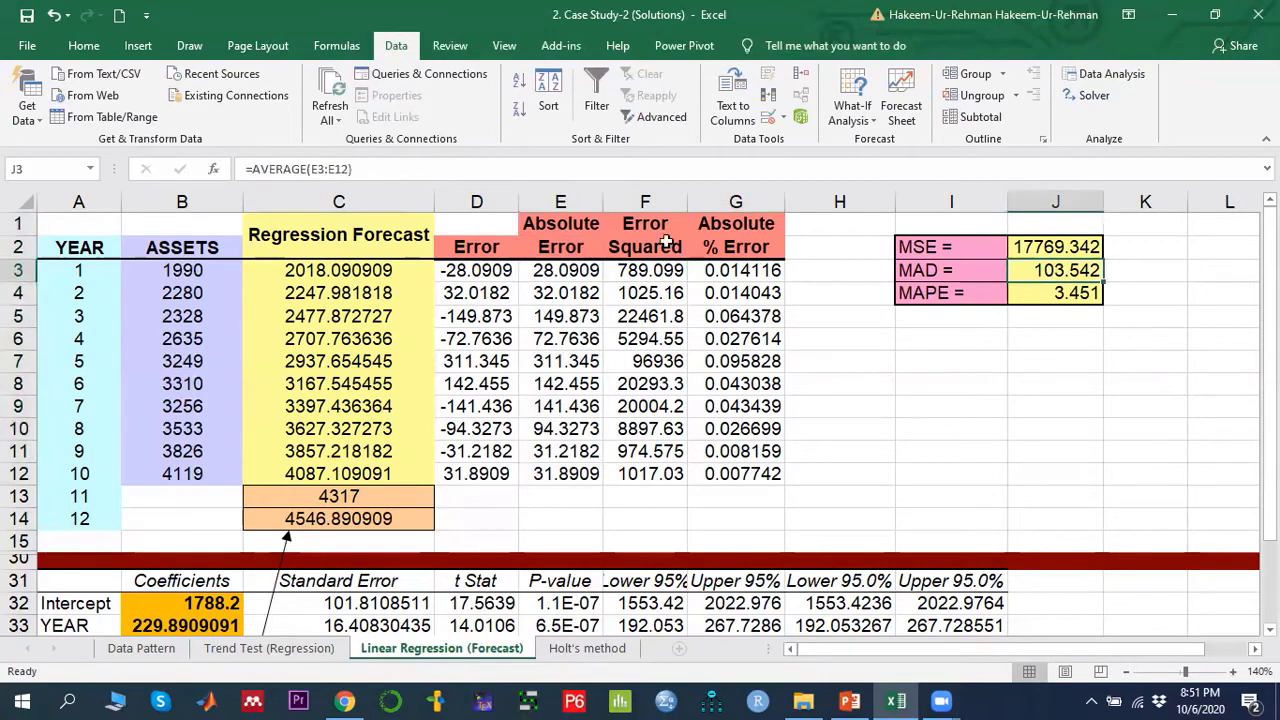
drag(630, 226, 650, 472)
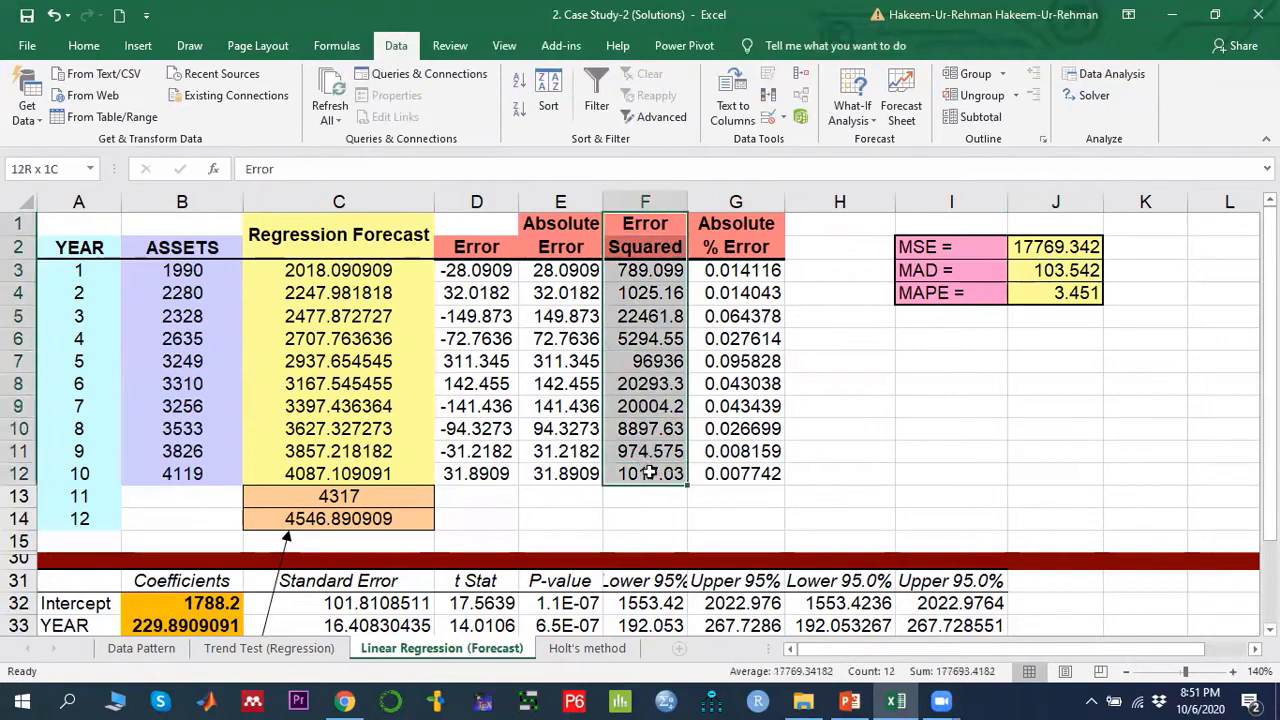
click(1057, 247)
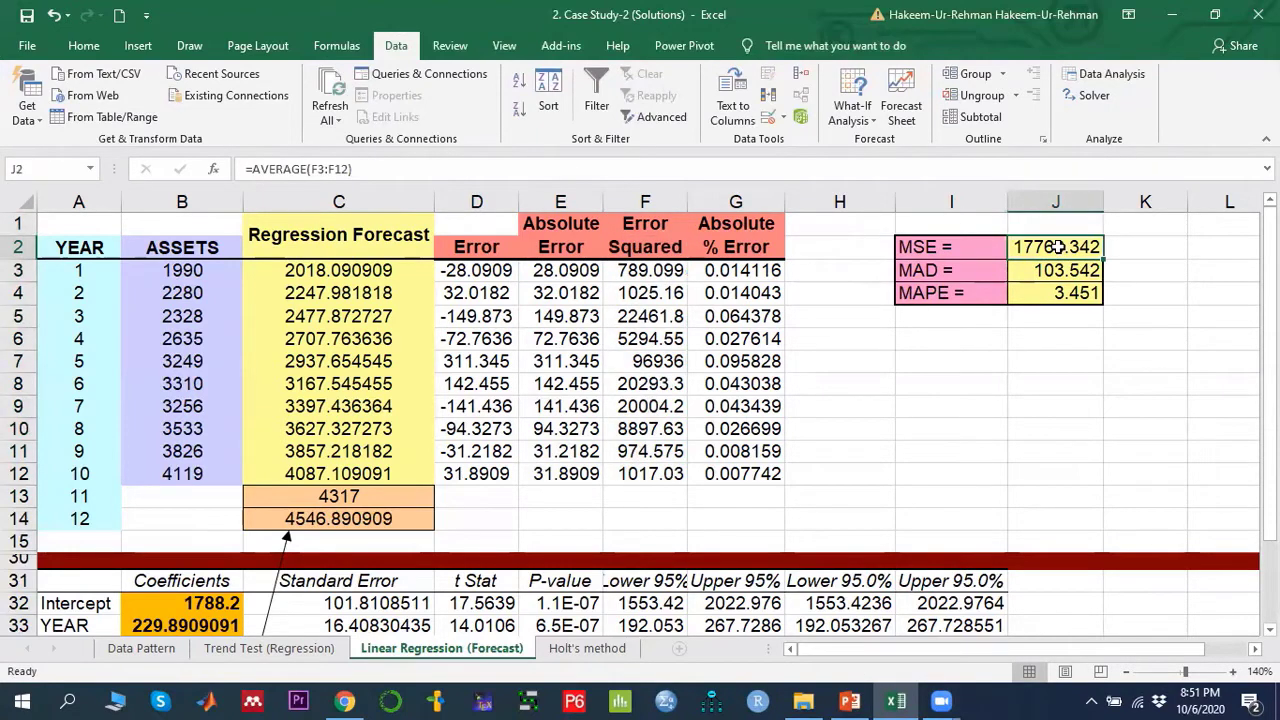
click(743, 270)
drag(743, 270, 751, 472)
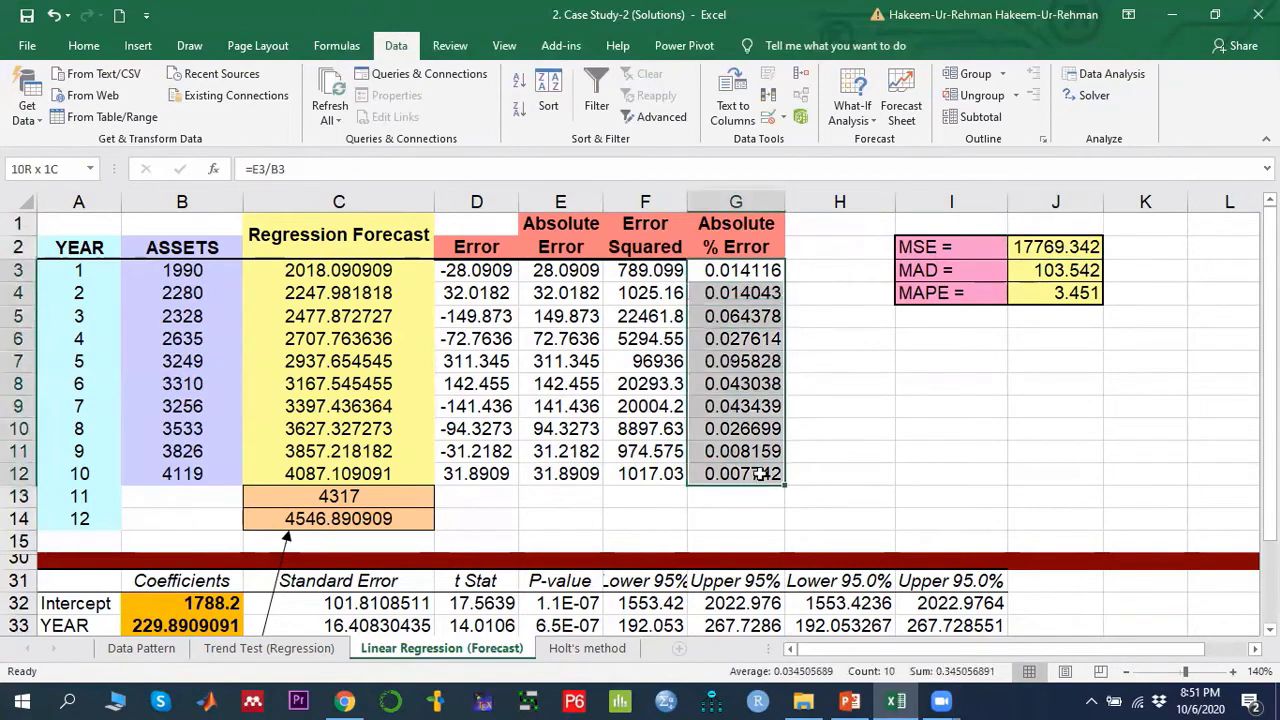
click(1068, 290)
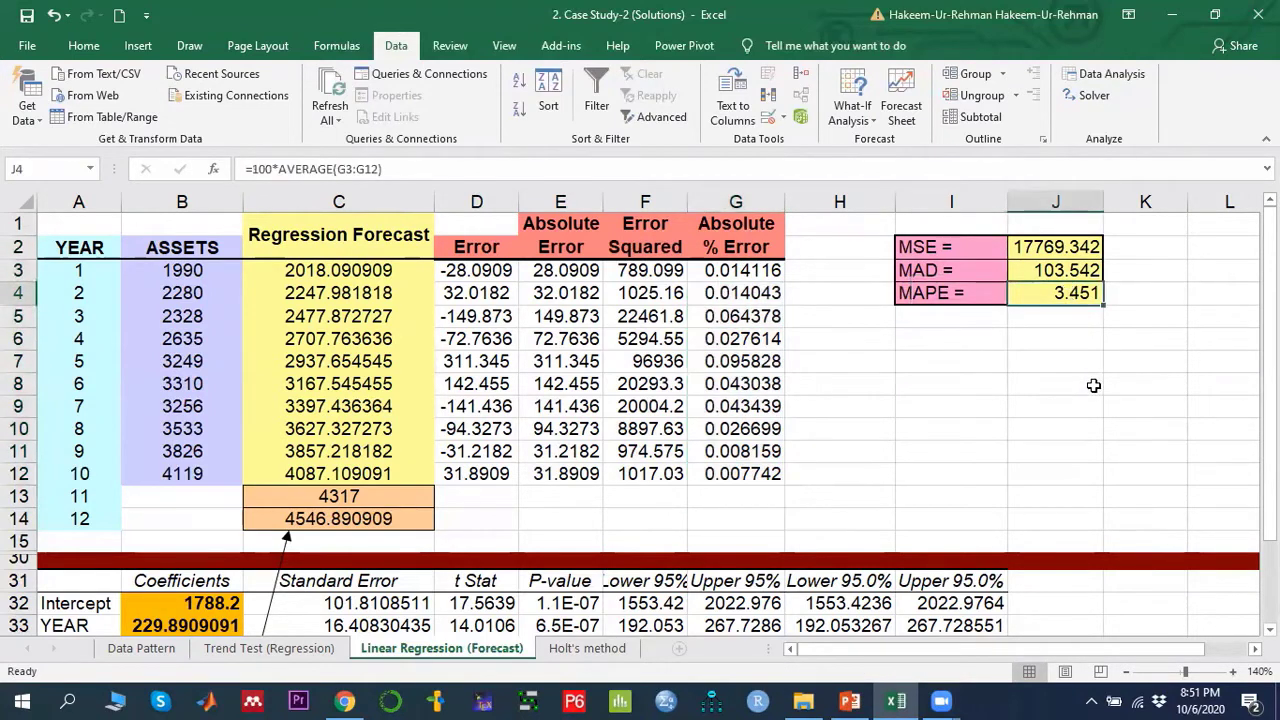
click(1052, 250)
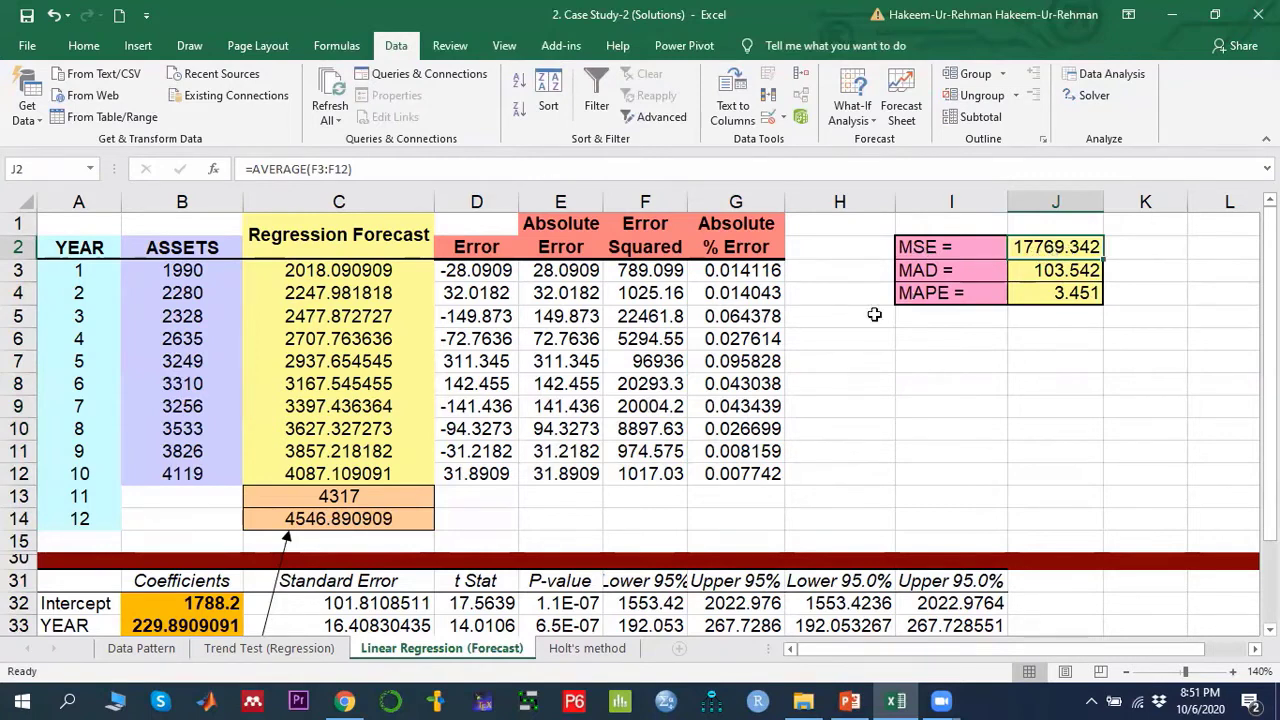
- Review again which error-column ranges feed the MAD, MSE and MAPE cells by selecting each column and its measure
drag(642, 270, 666, 474)
click(1055, 270)
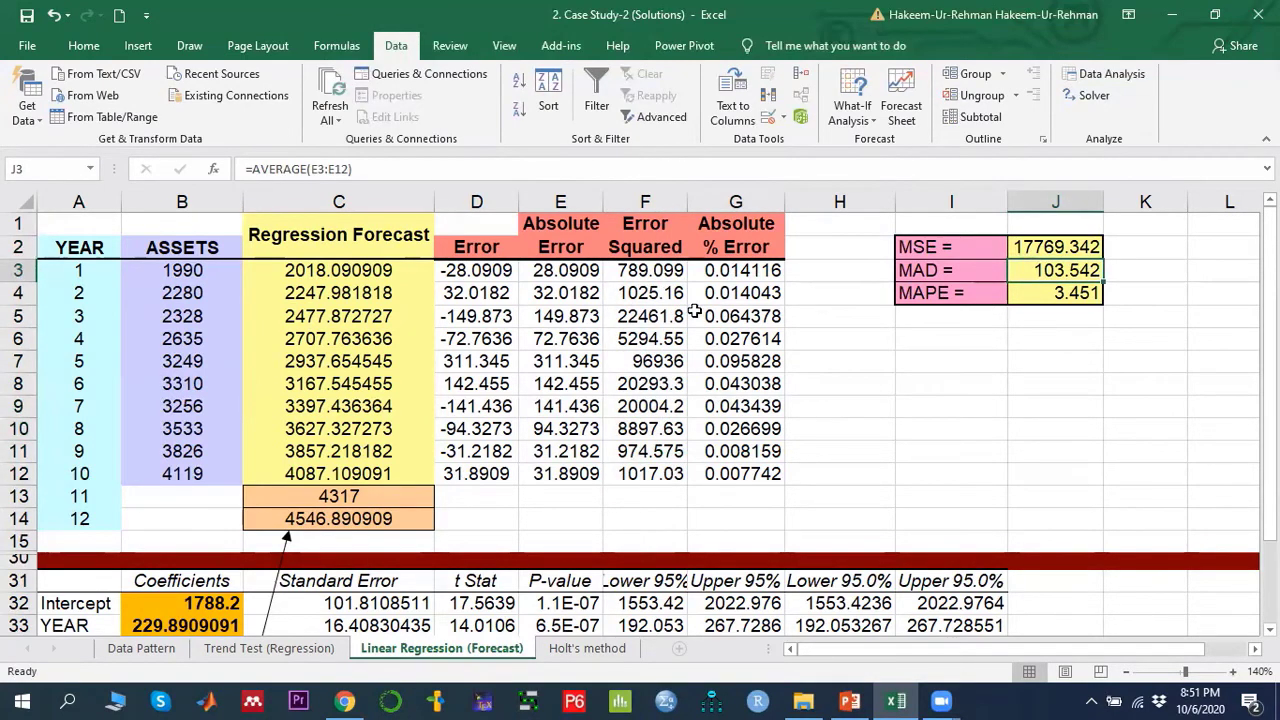
click(558, 266)
drag(558, 266, 580, 474)
click(1058, 296)
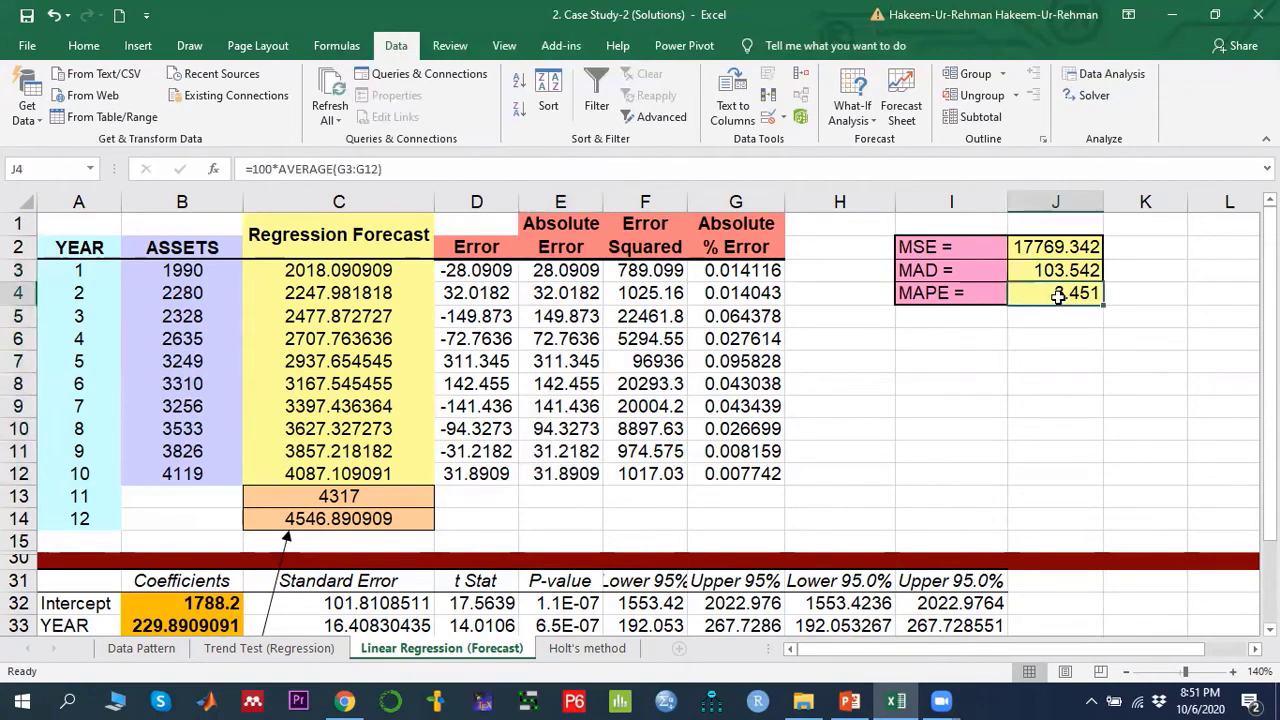
click(736, 271)
drag(736, 271, 743, 470)
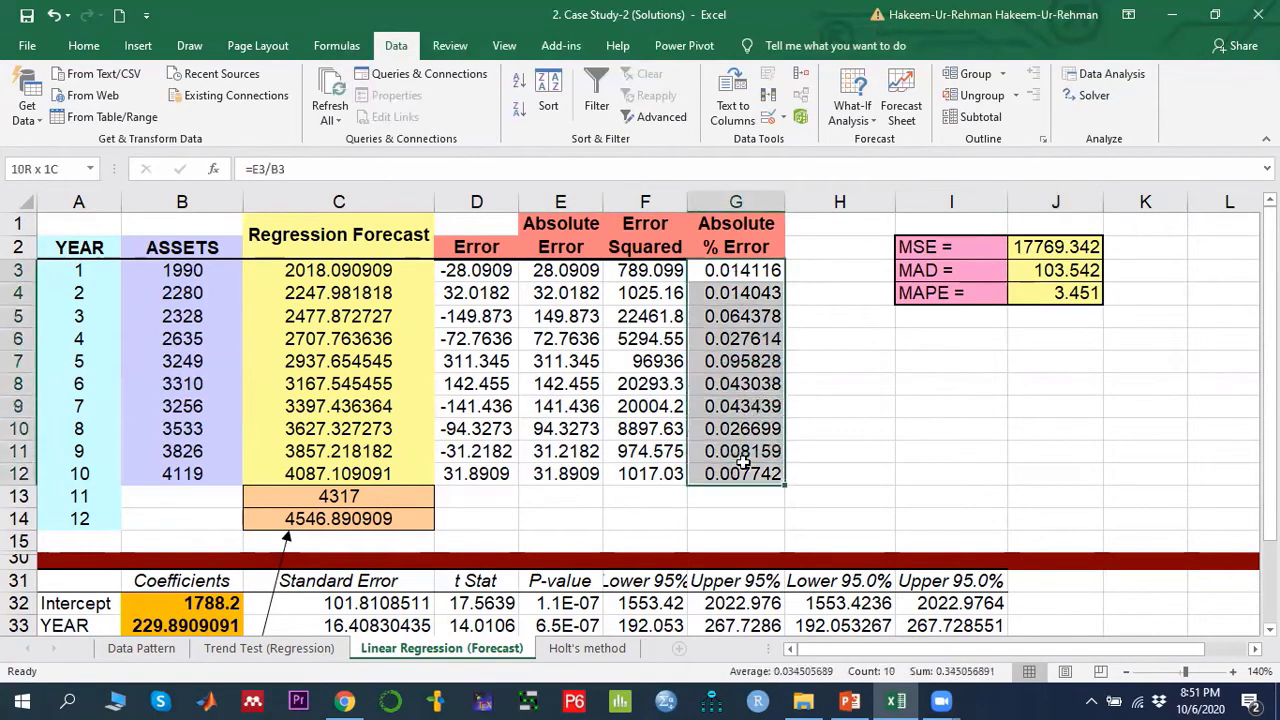
click(1073, 292)
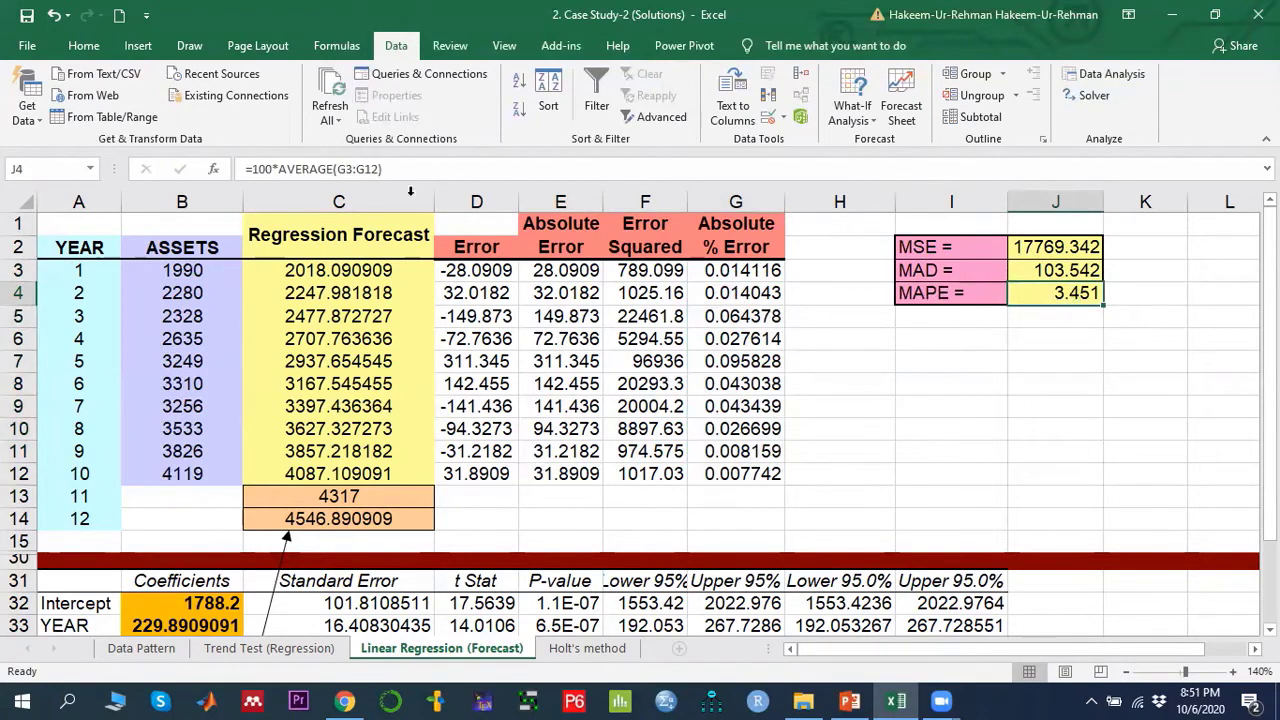
drag(752, 271, 753, 470)
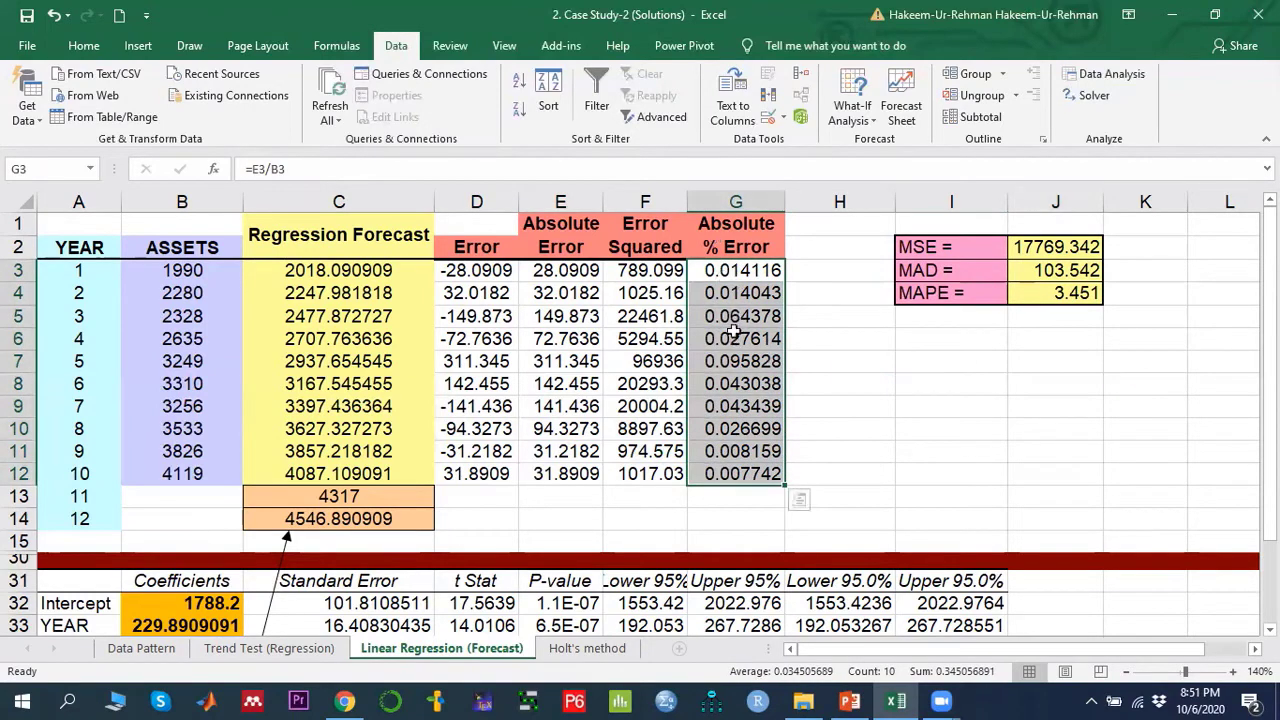
click(1077, 293)
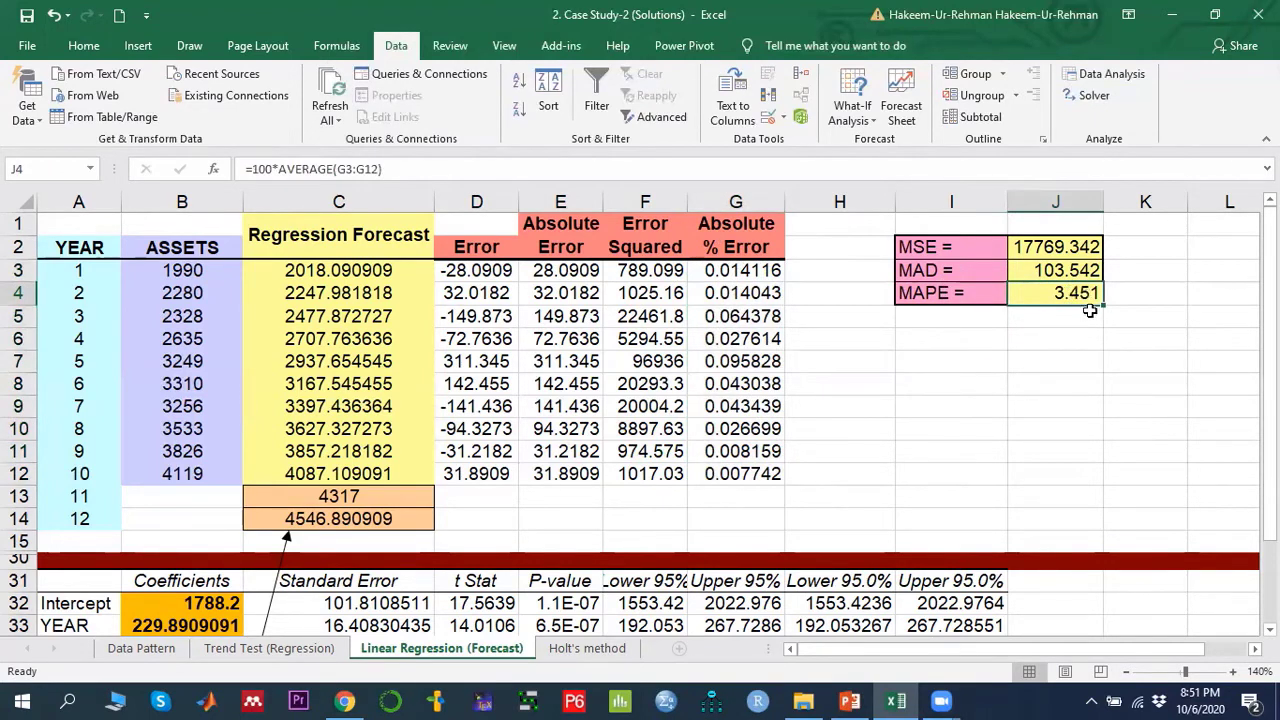
click(1042, 248)
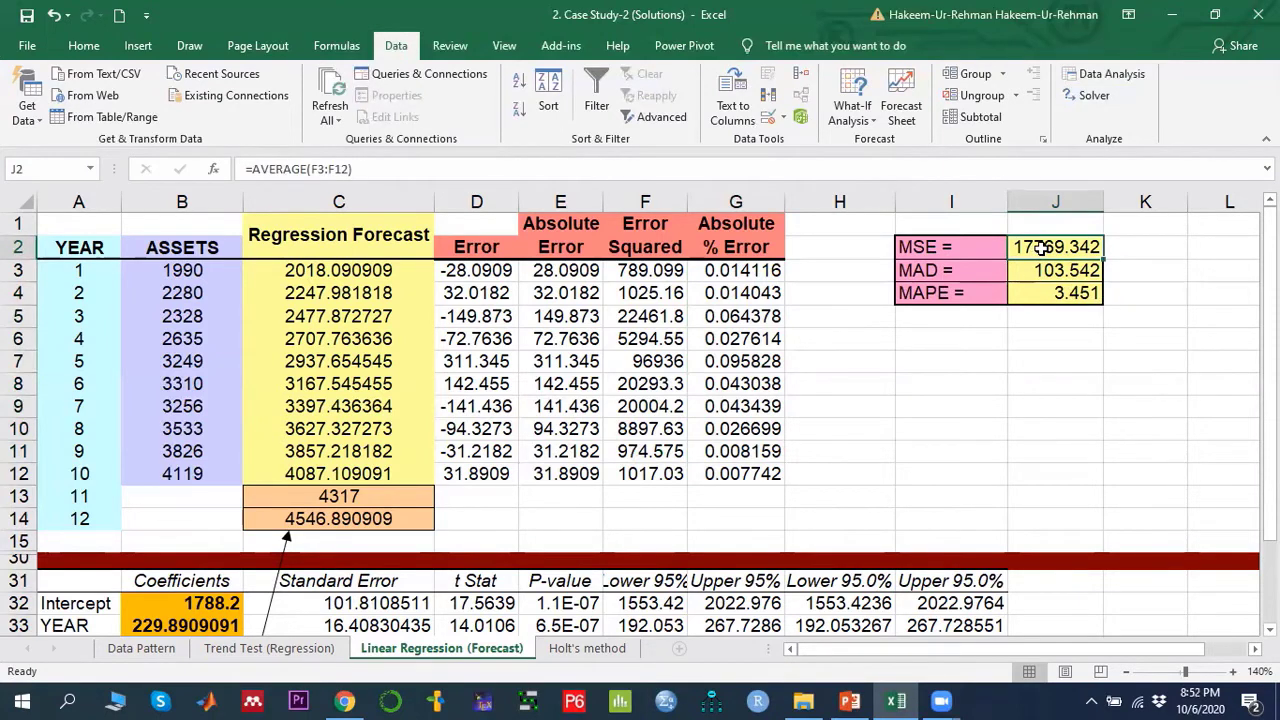
click(1061, 297)
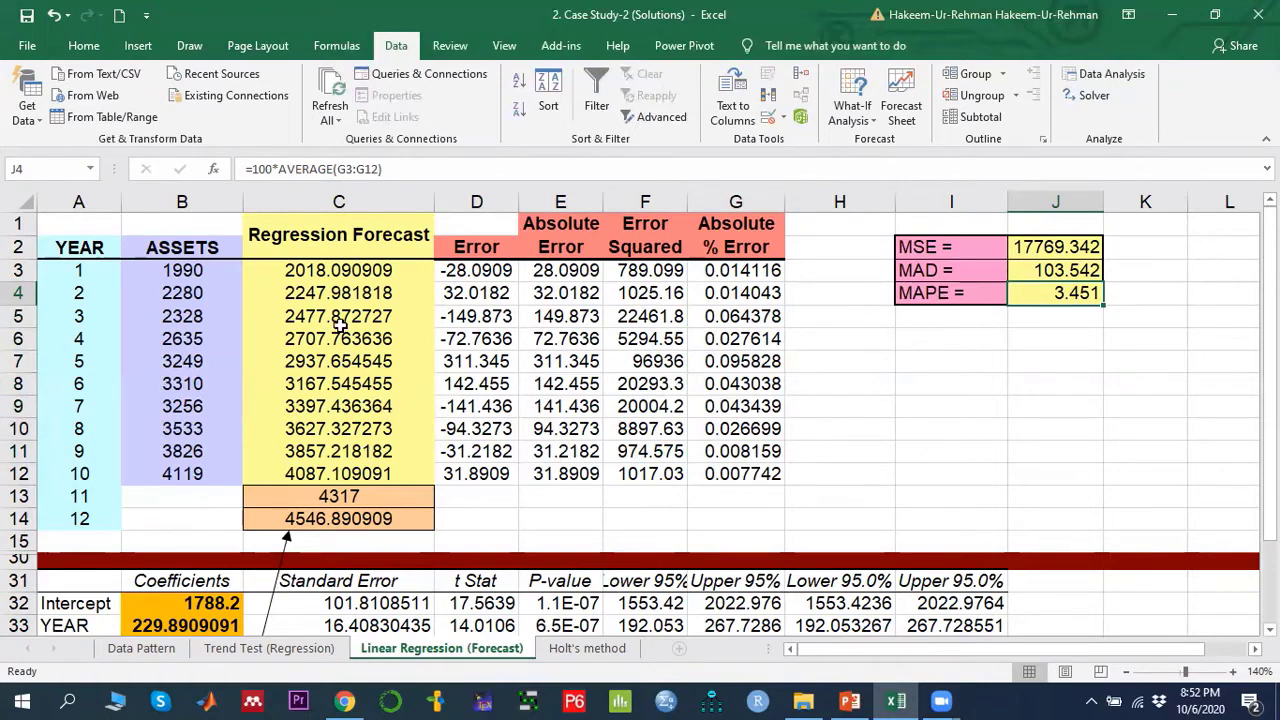
- Switch to the PowerPoint presentation with the lecture slides
click(850, 700)
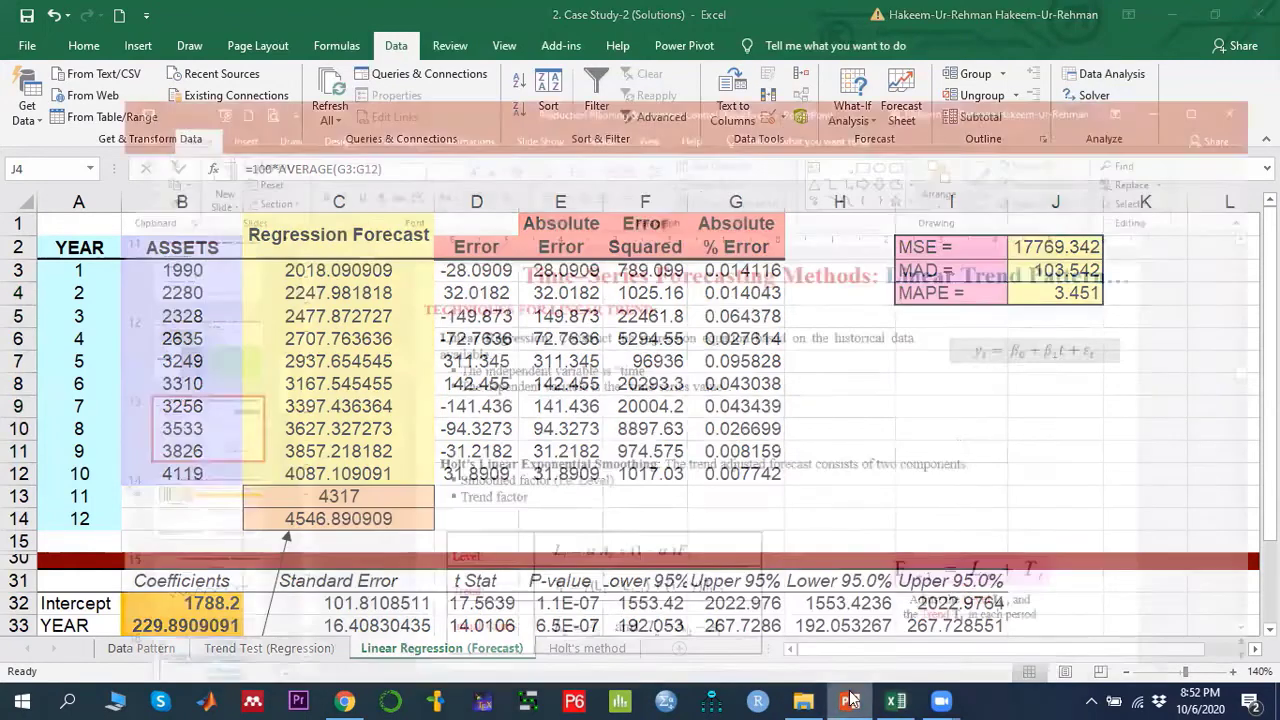
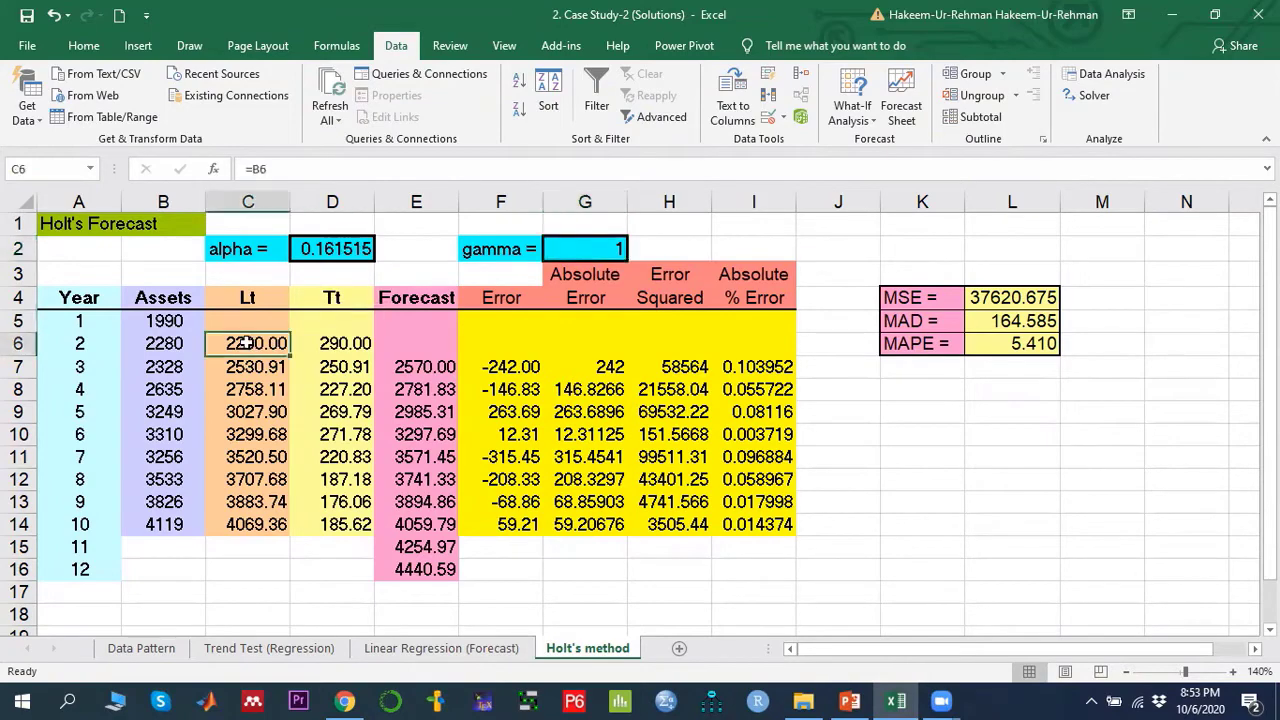
- Switch between the lecture slide on Holt's method and the worksheet to compare its equations with the sheet
click(850, 701)
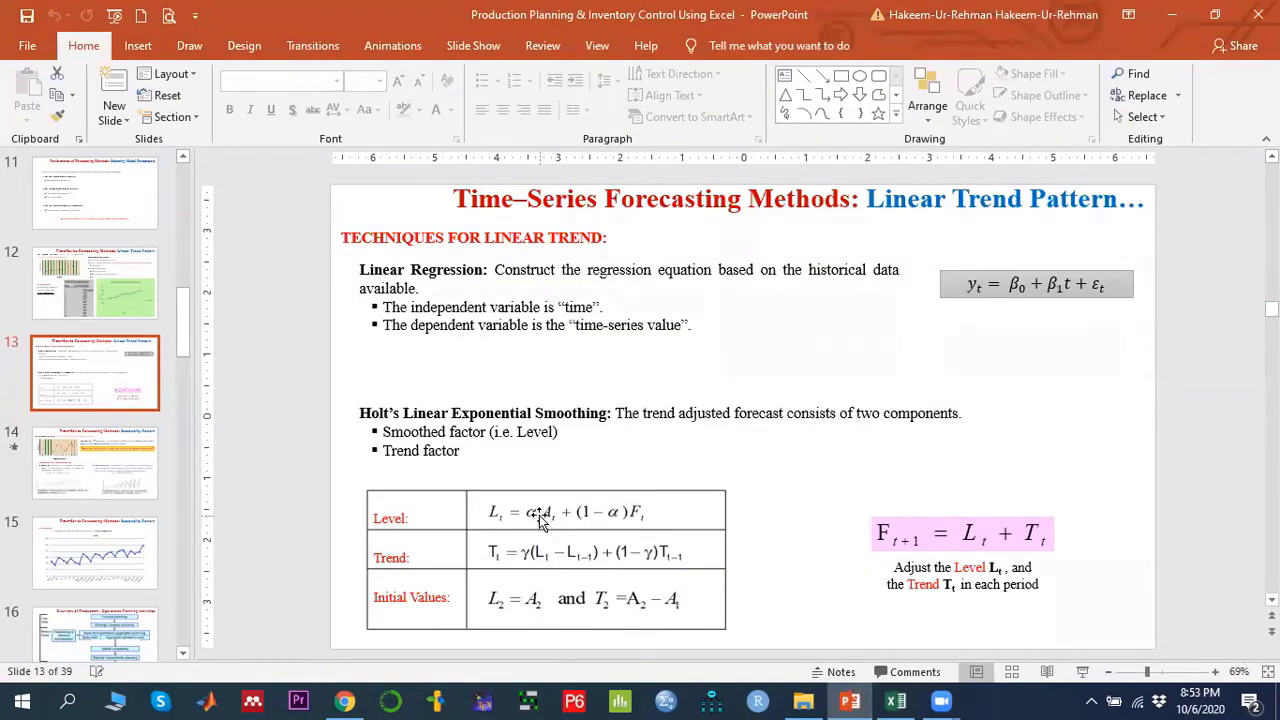
click(896, 701)
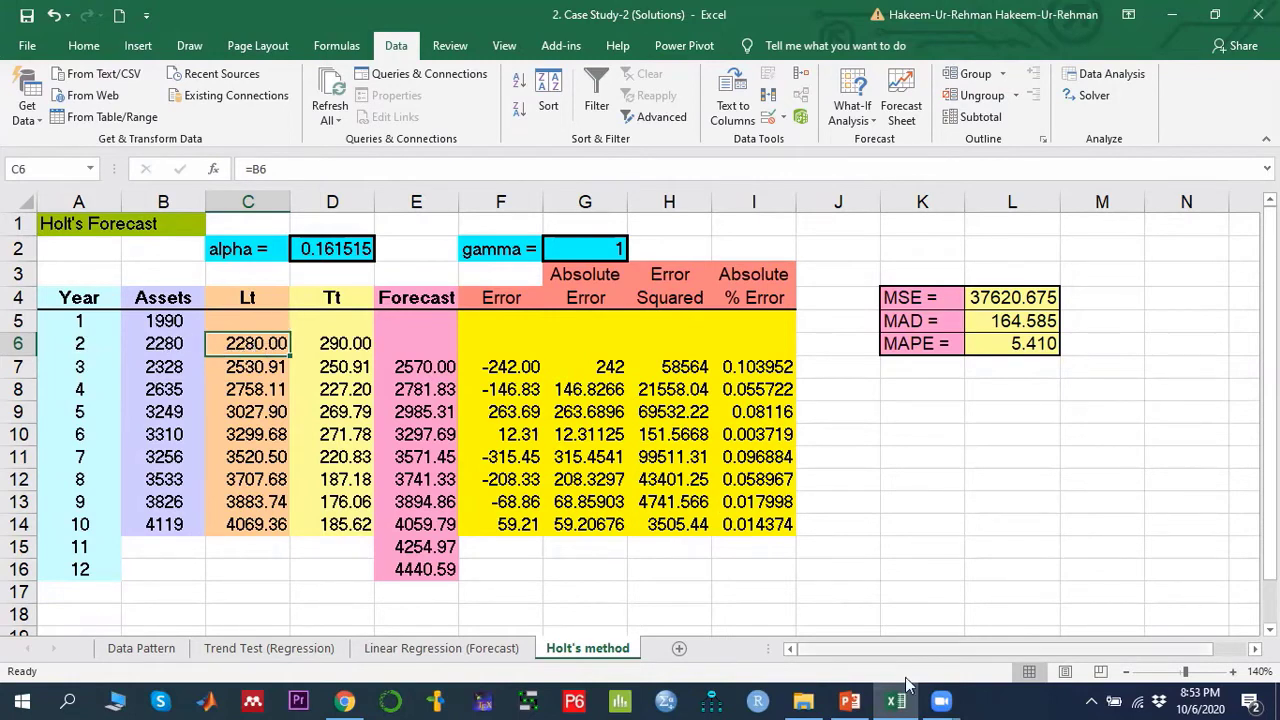
click(850, 701)
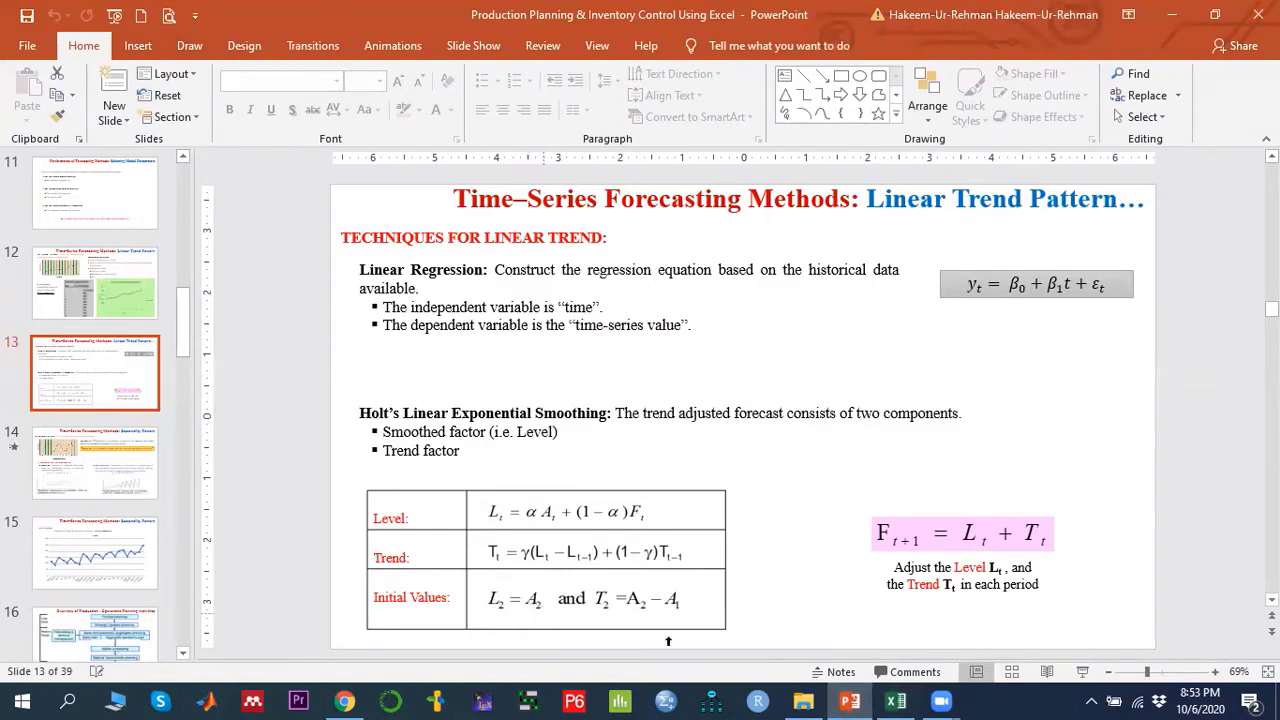
click(896, 701)
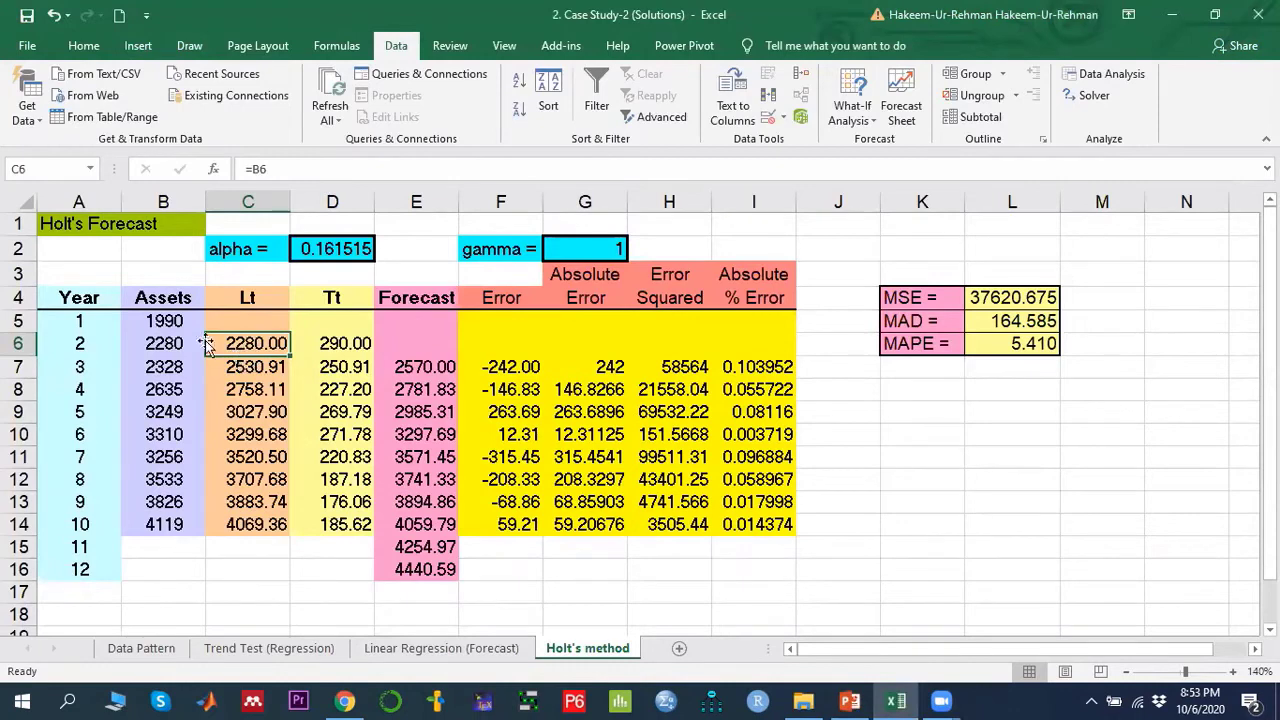
- Inspect the initial level and trend formulas in C6 and D6 against the assets in B5 and B6
click(168, 320)
click(248, 345)
click(328, 343)
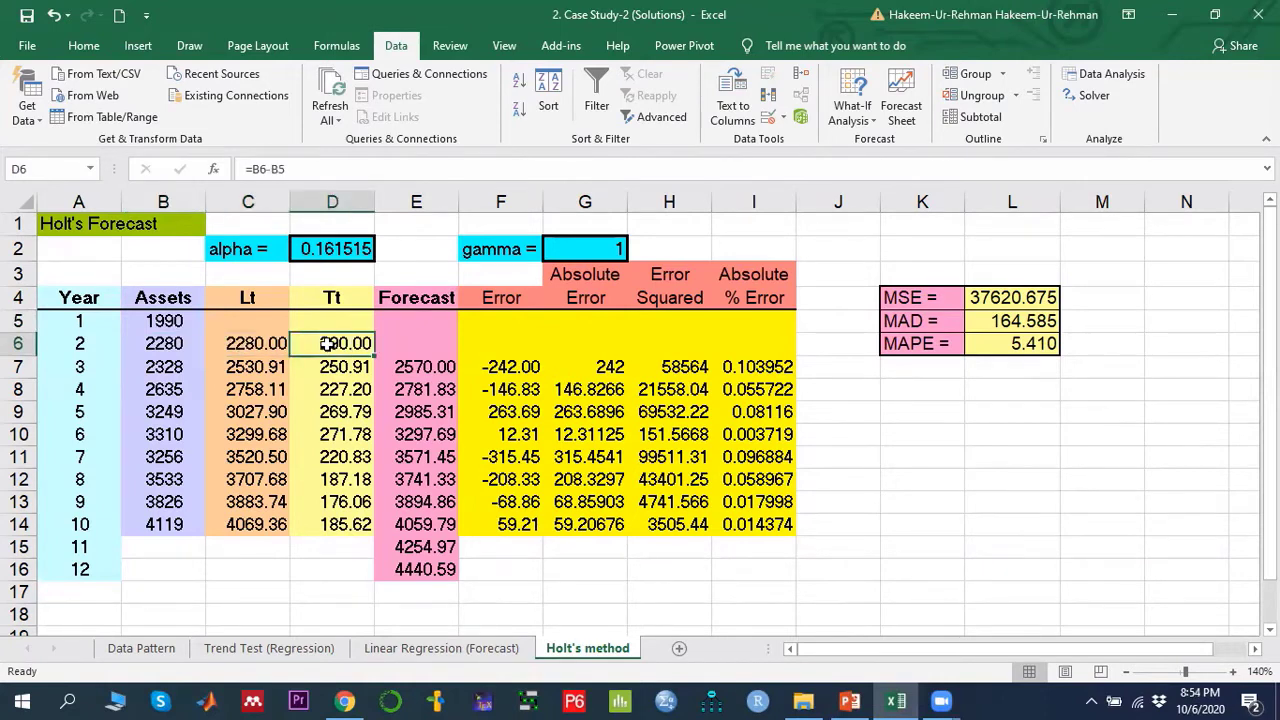
click(161, 343)
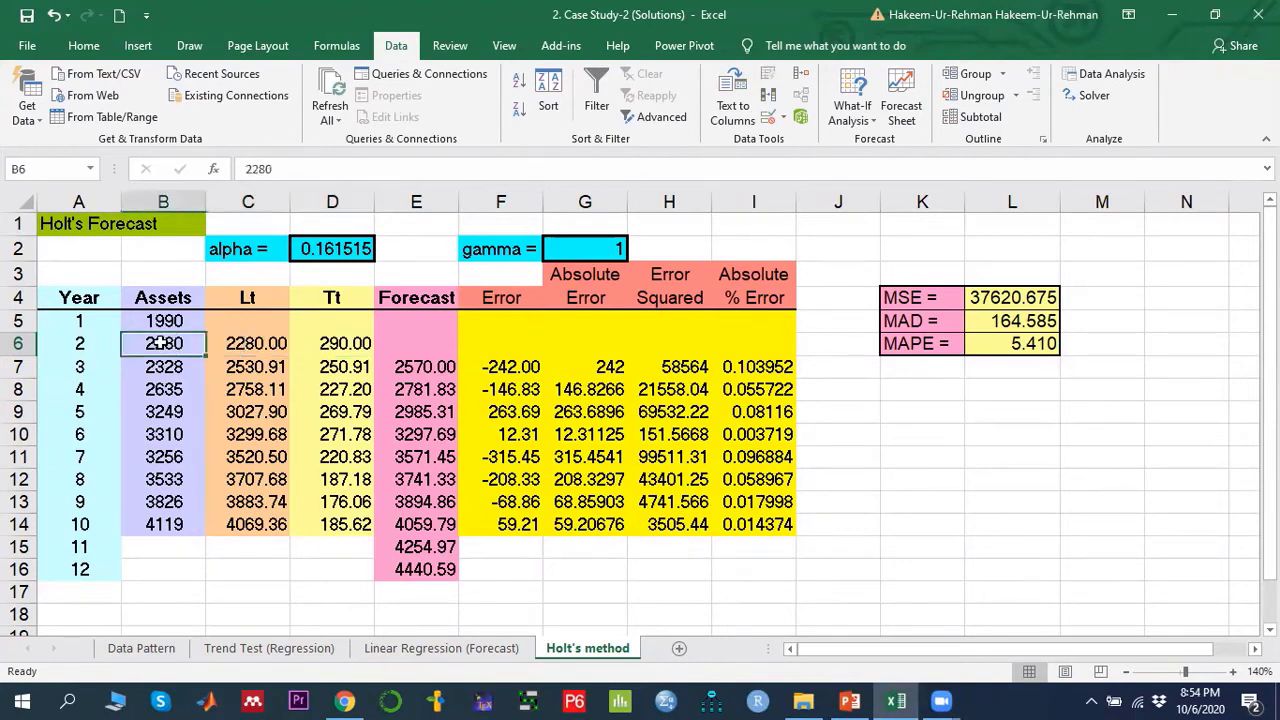
click(165, 320)
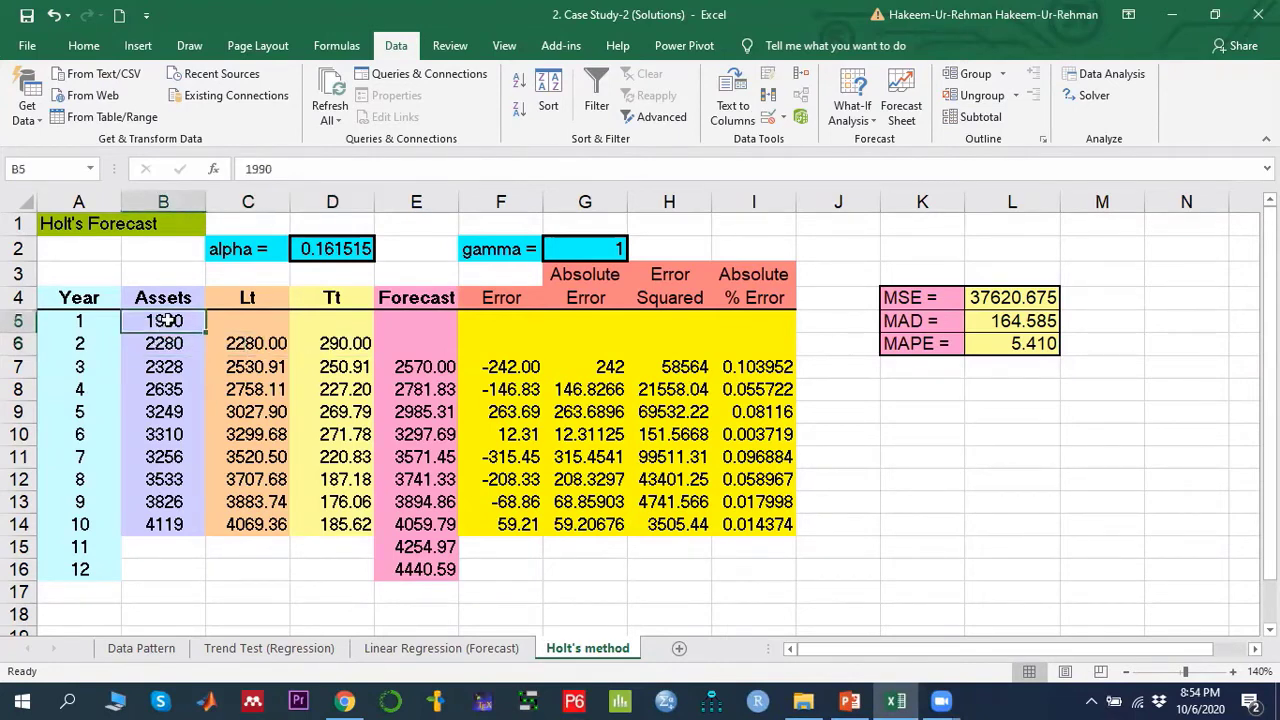
click(333, 342)
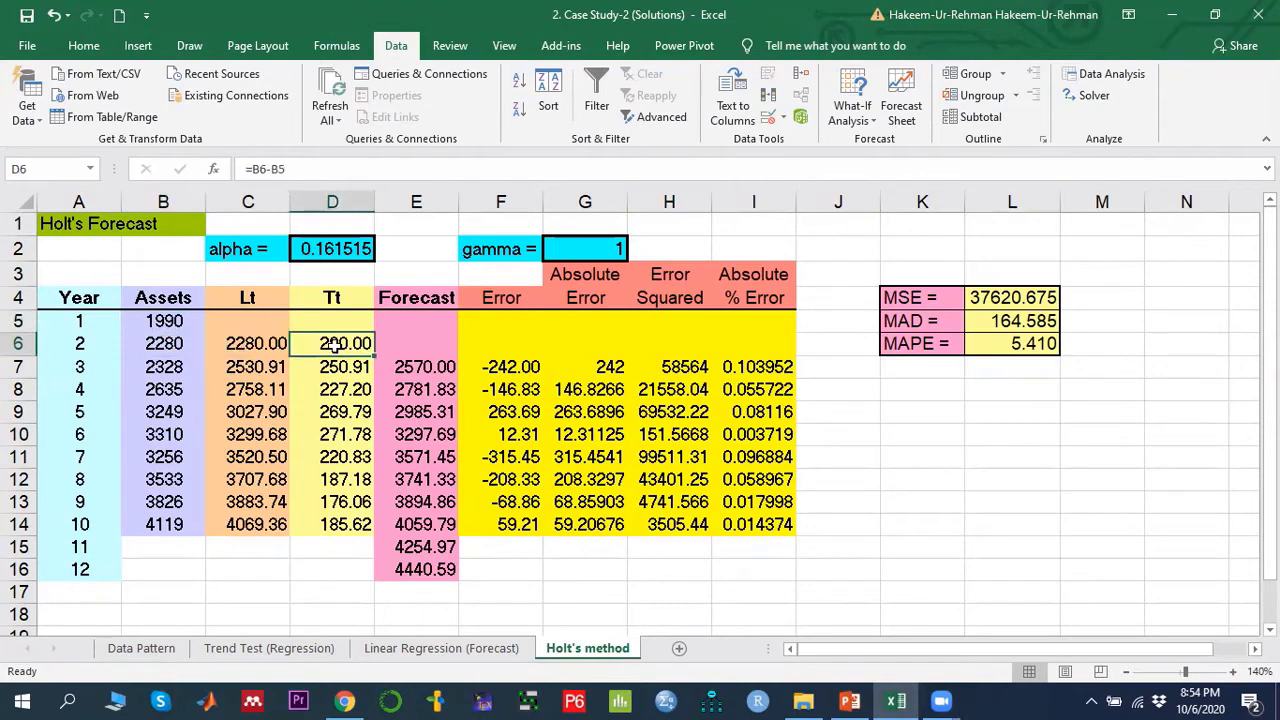
click(850, 701)
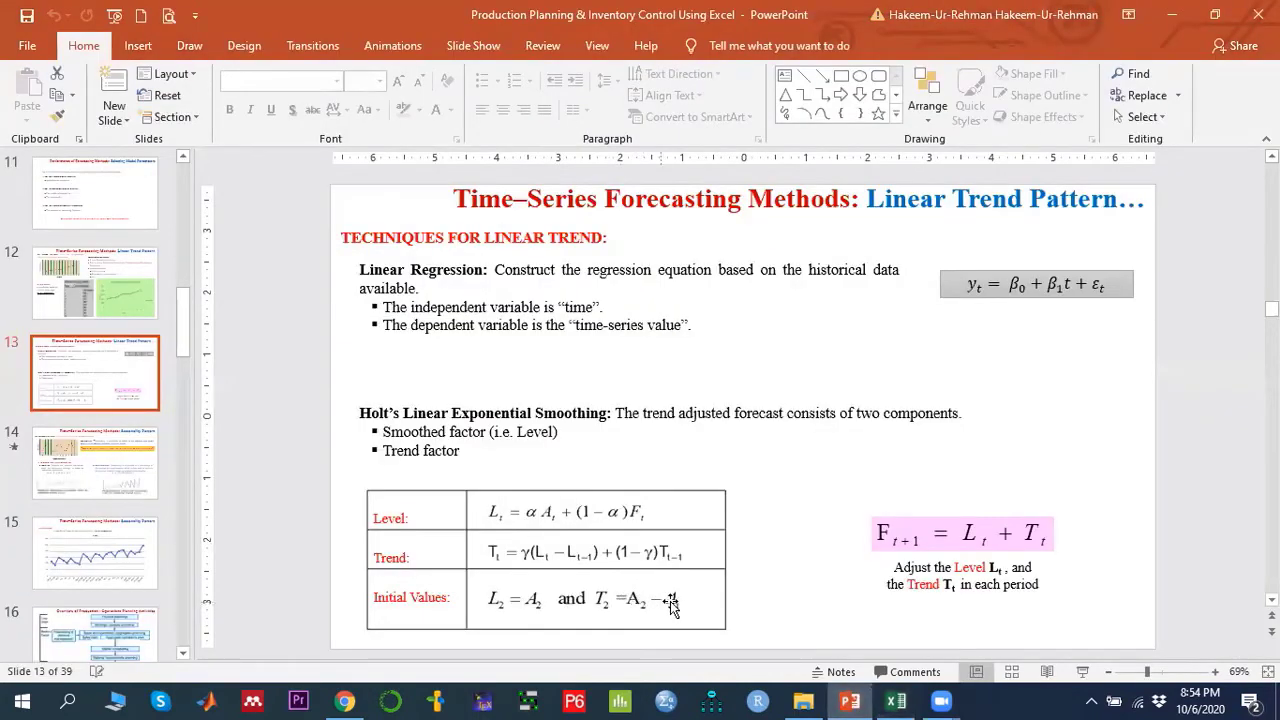
click(895, 701)
drag(228, 343, 338, 338)
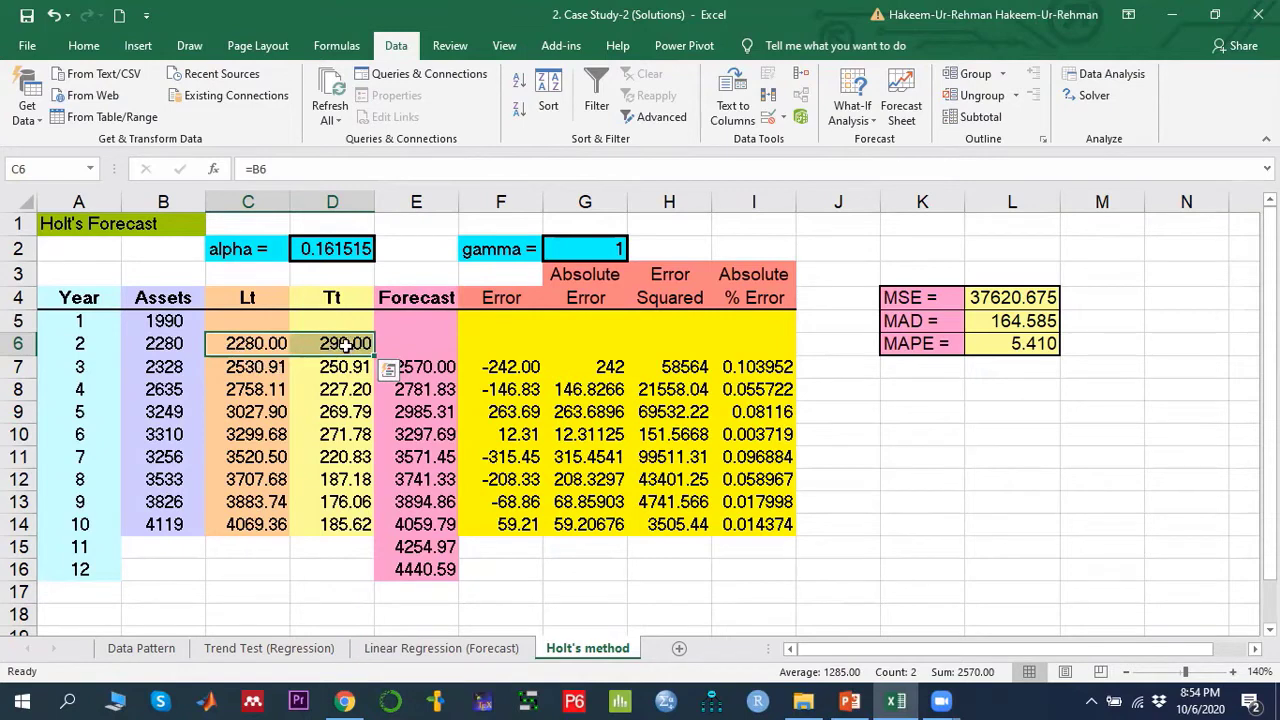
- Examine the level formula in C7, the alpha value in D2, and the forecast and trend formulas in E7 and D7
click(250, 367)
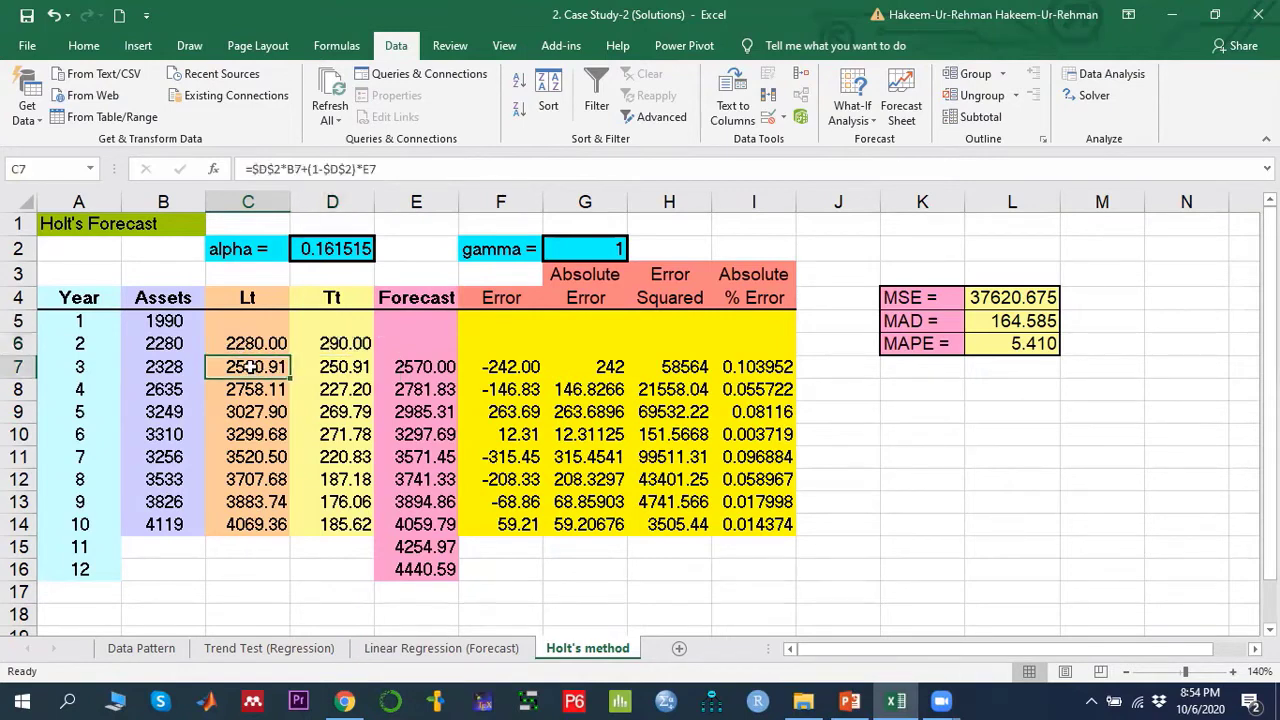
click(850, 700)
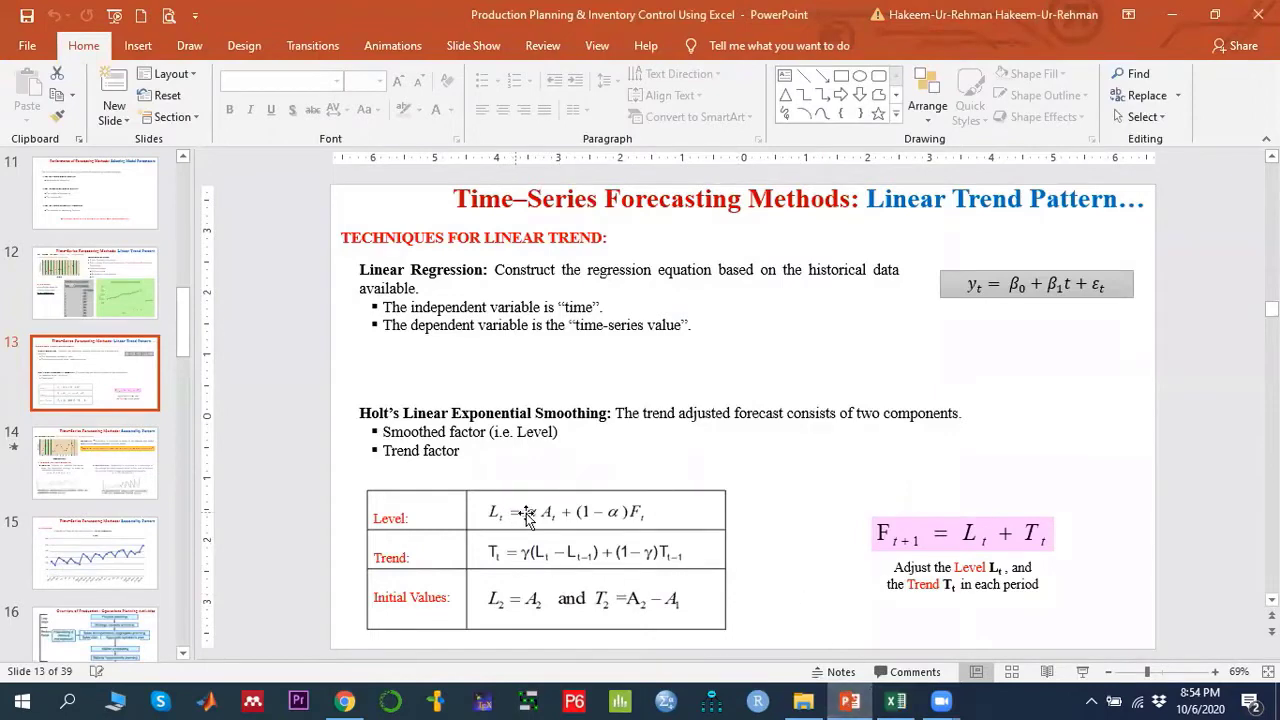
click(895, 700)
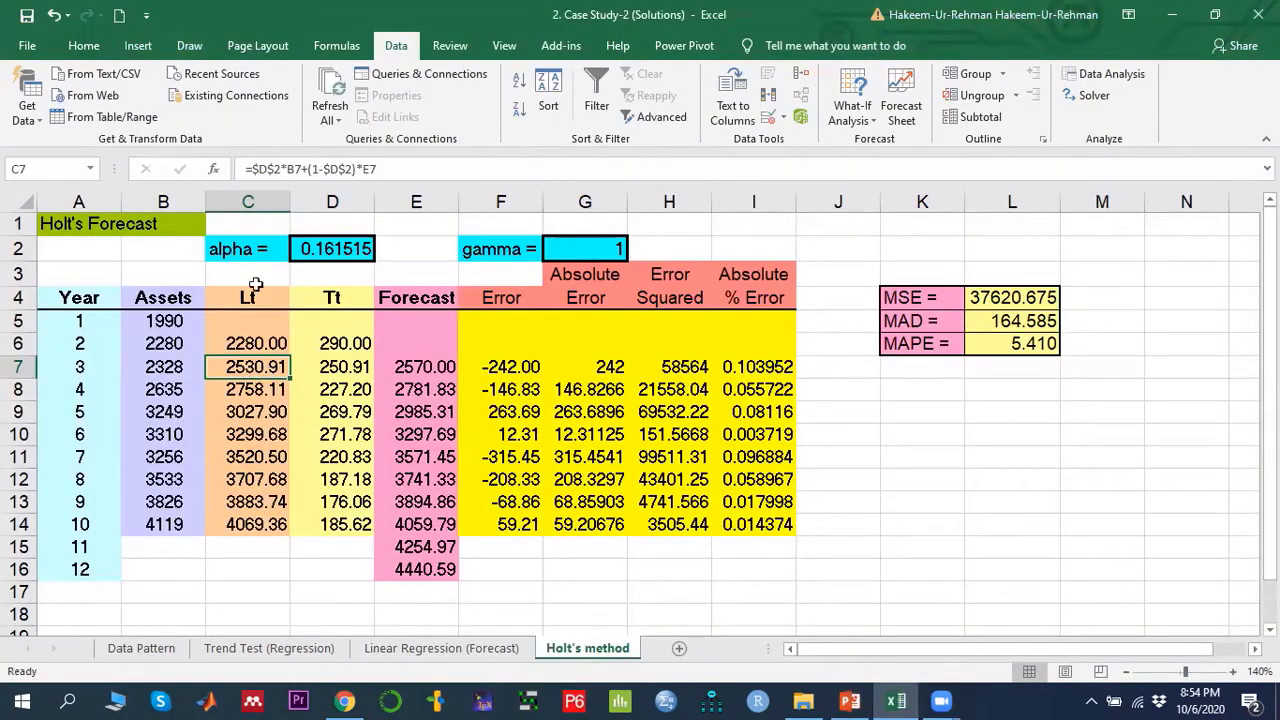
click(337, 248)
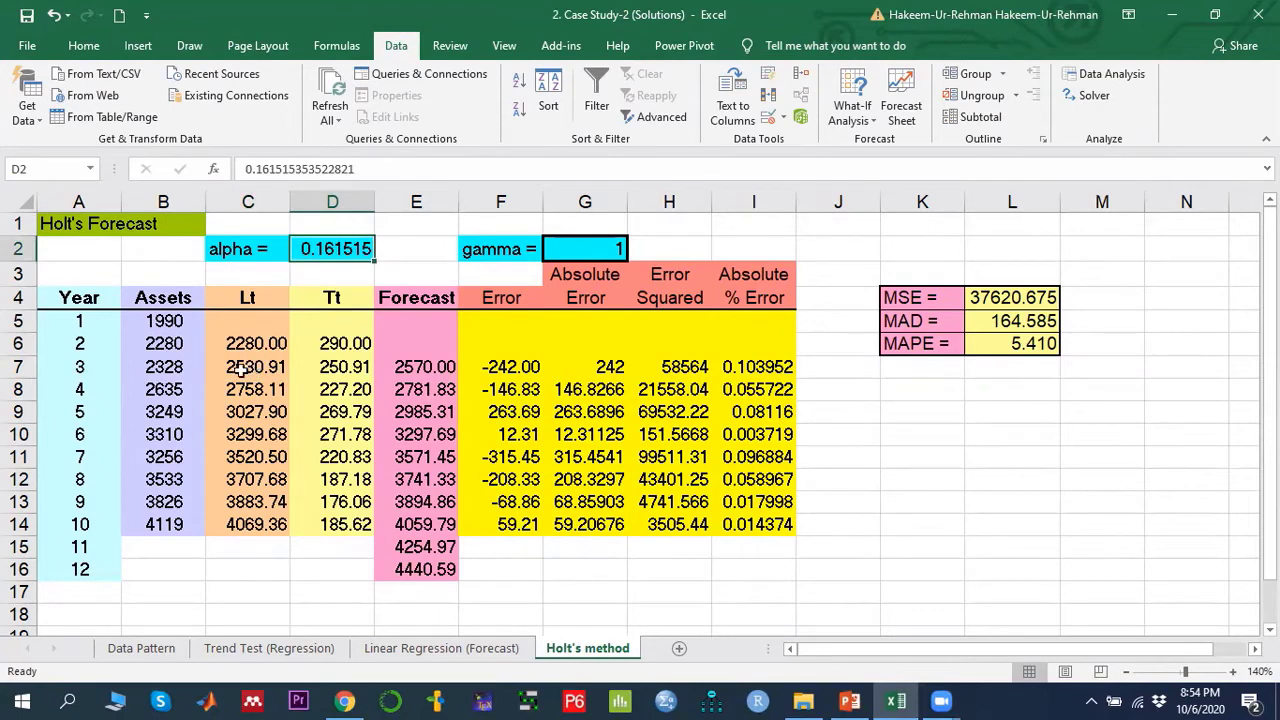
click(245, 367)
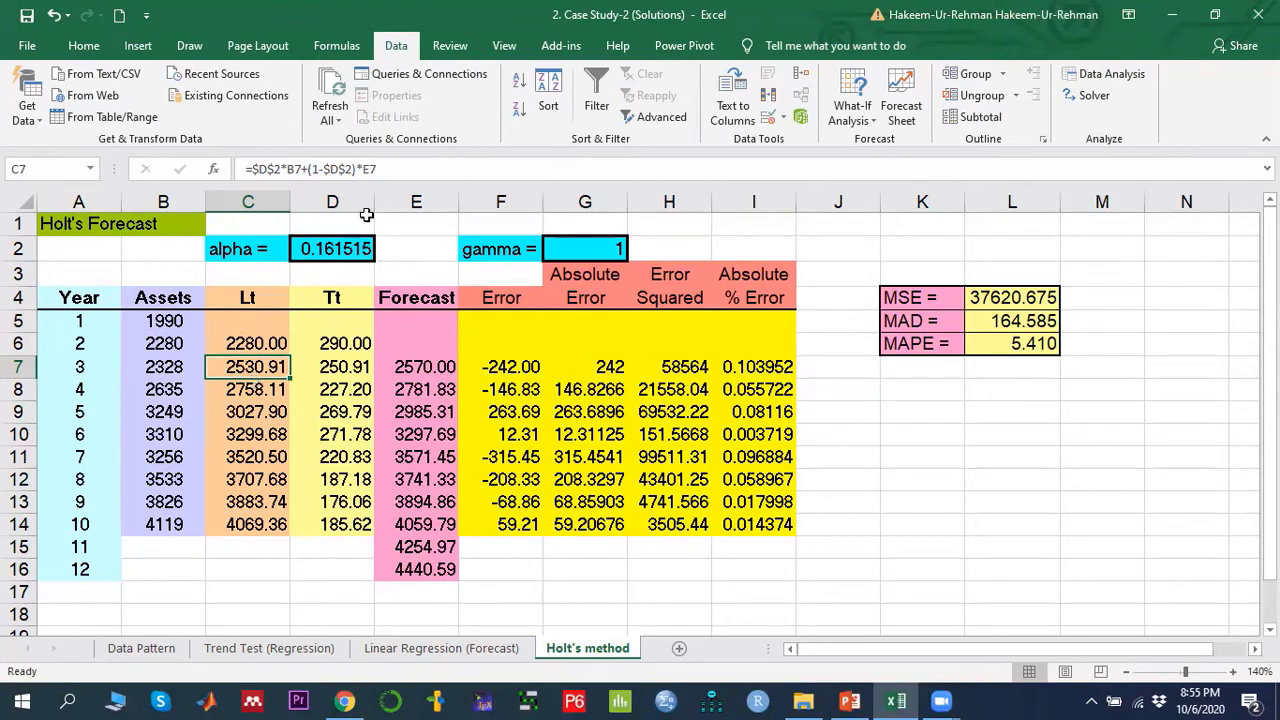
click(424, 368)
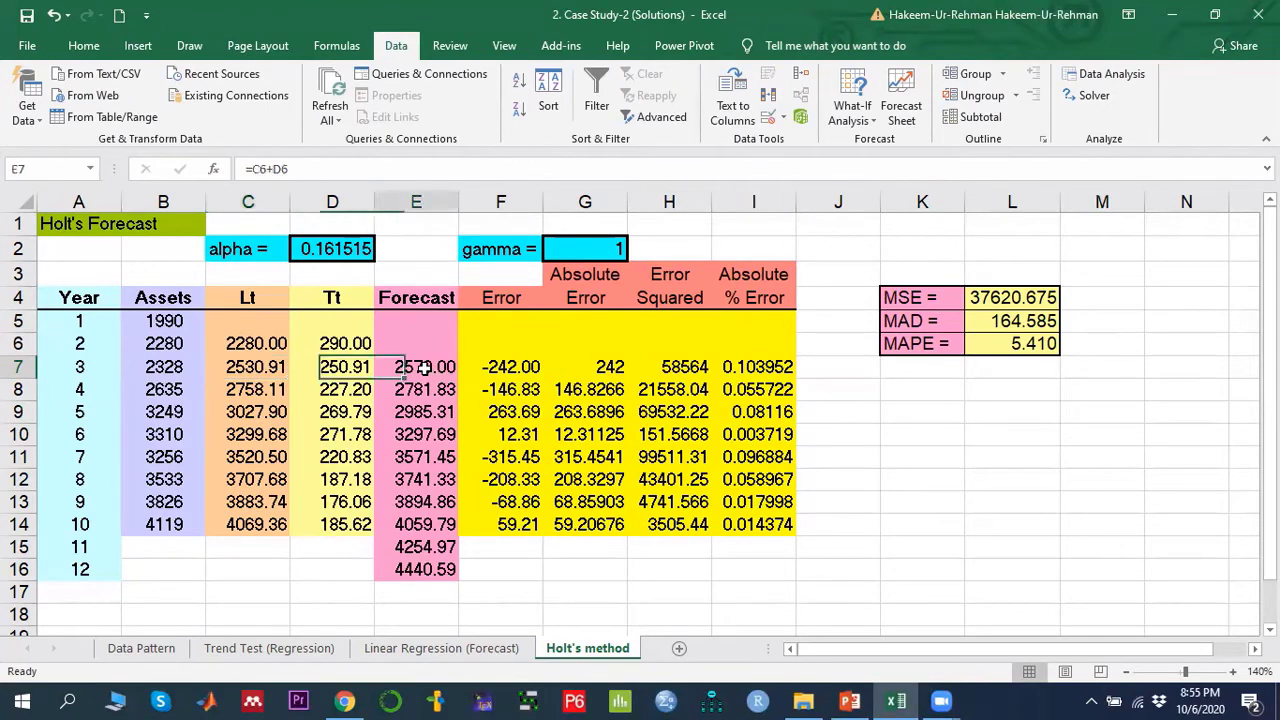
click(243, 366)
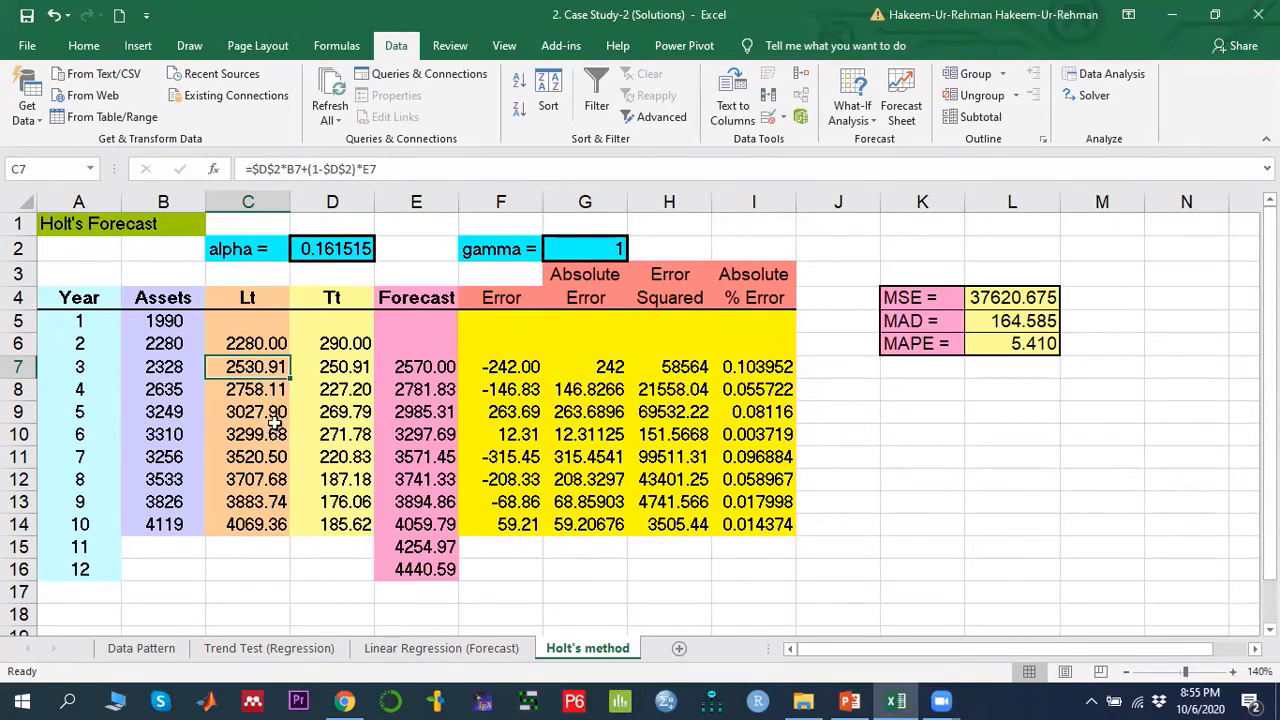
click(337, 368)
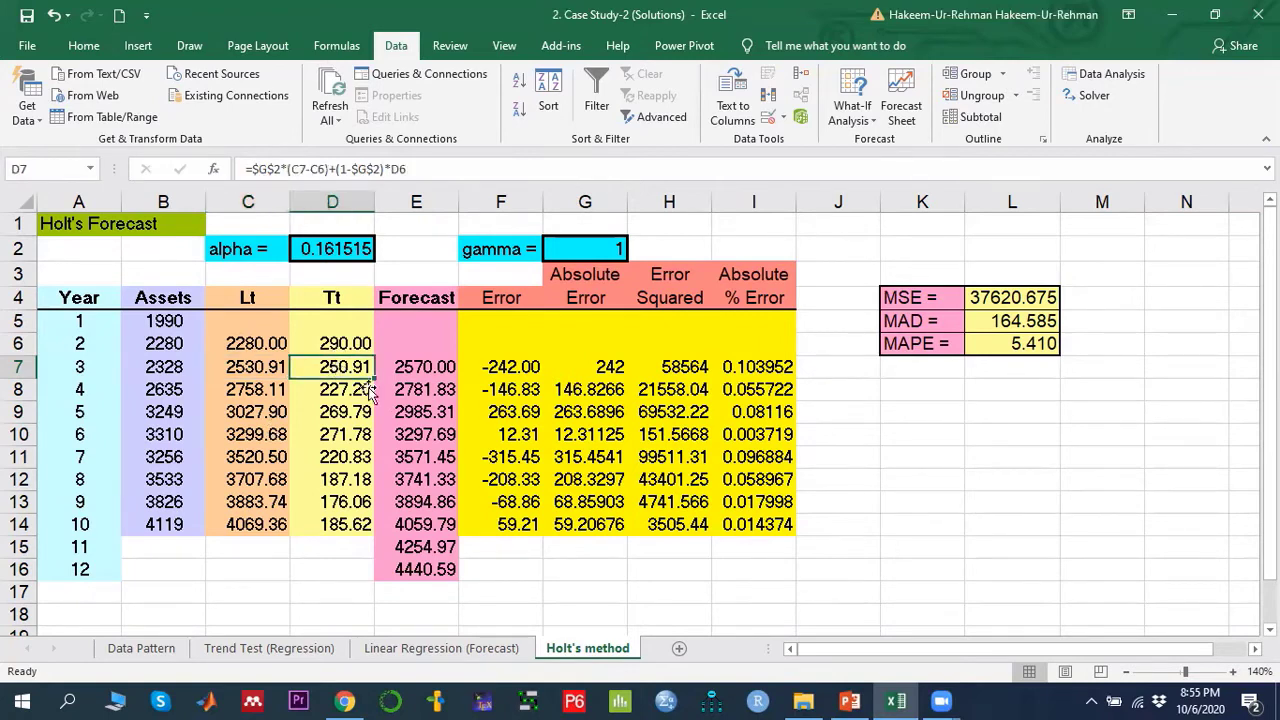
- Compare the slide's trend equation with the trend formulas in D6 and D7 and the forecast cells E6 and E7
click(849, 701)
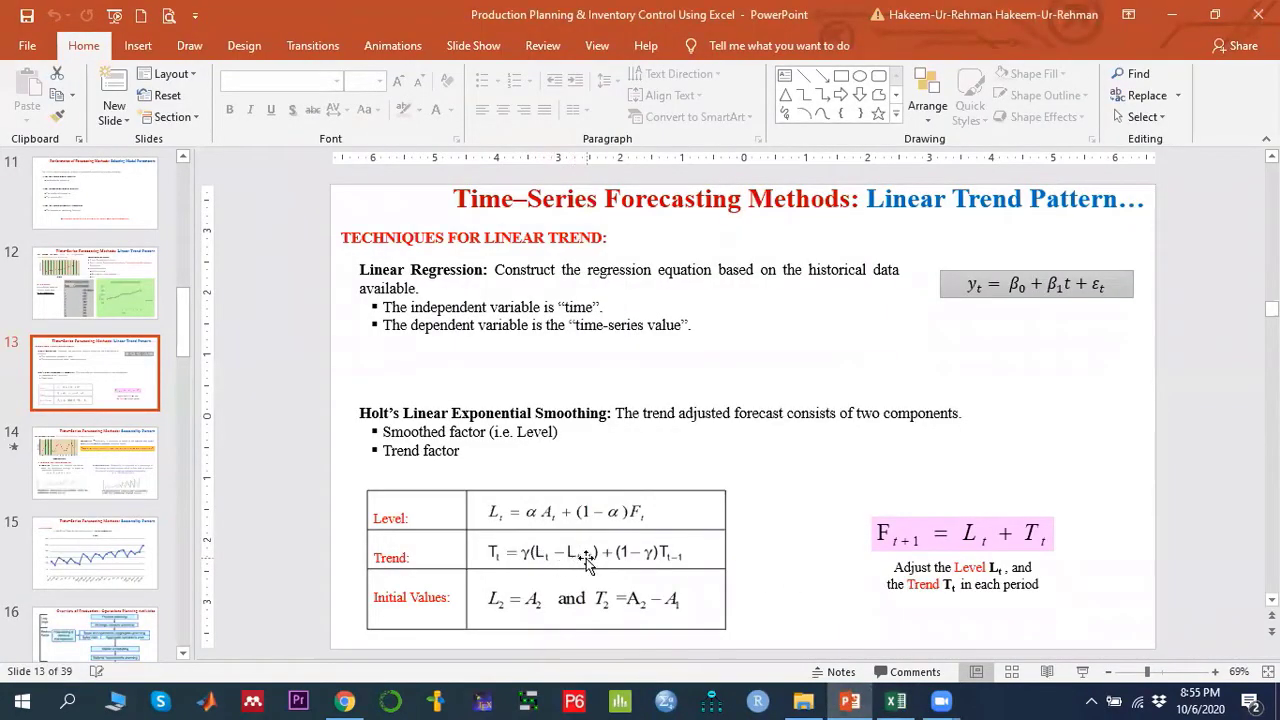
click(895, 701)
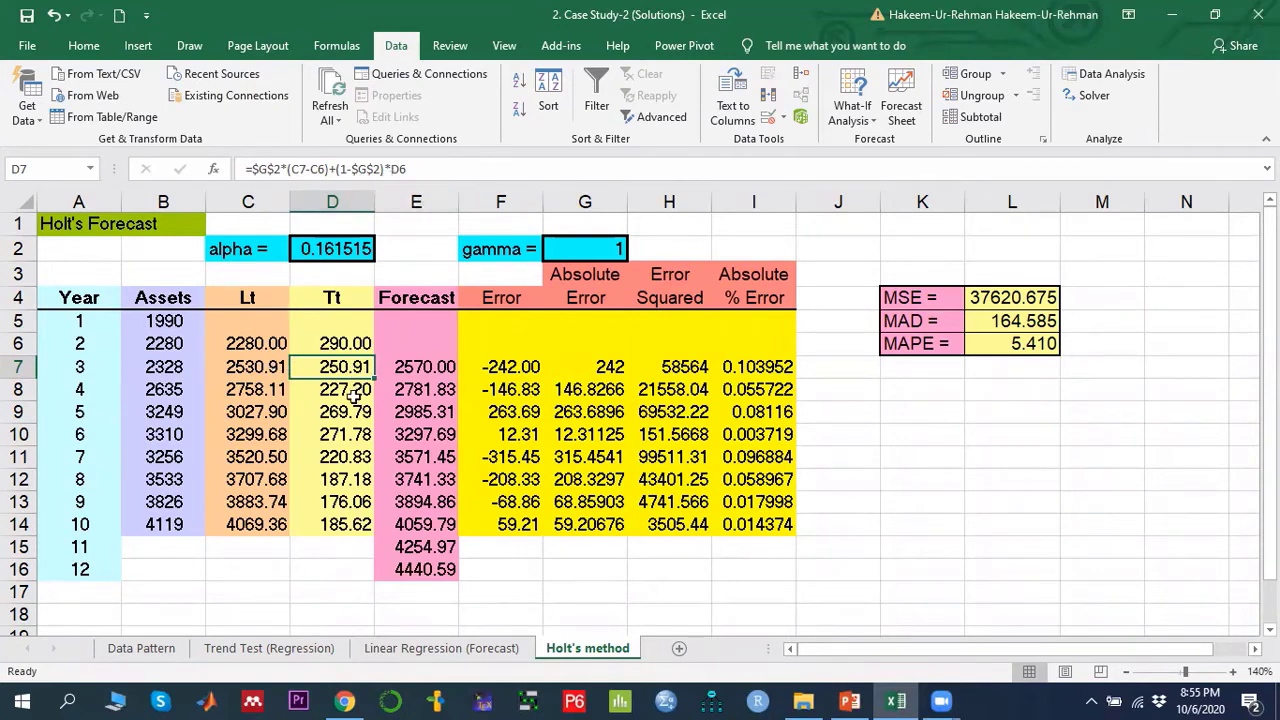
click(349, 340)
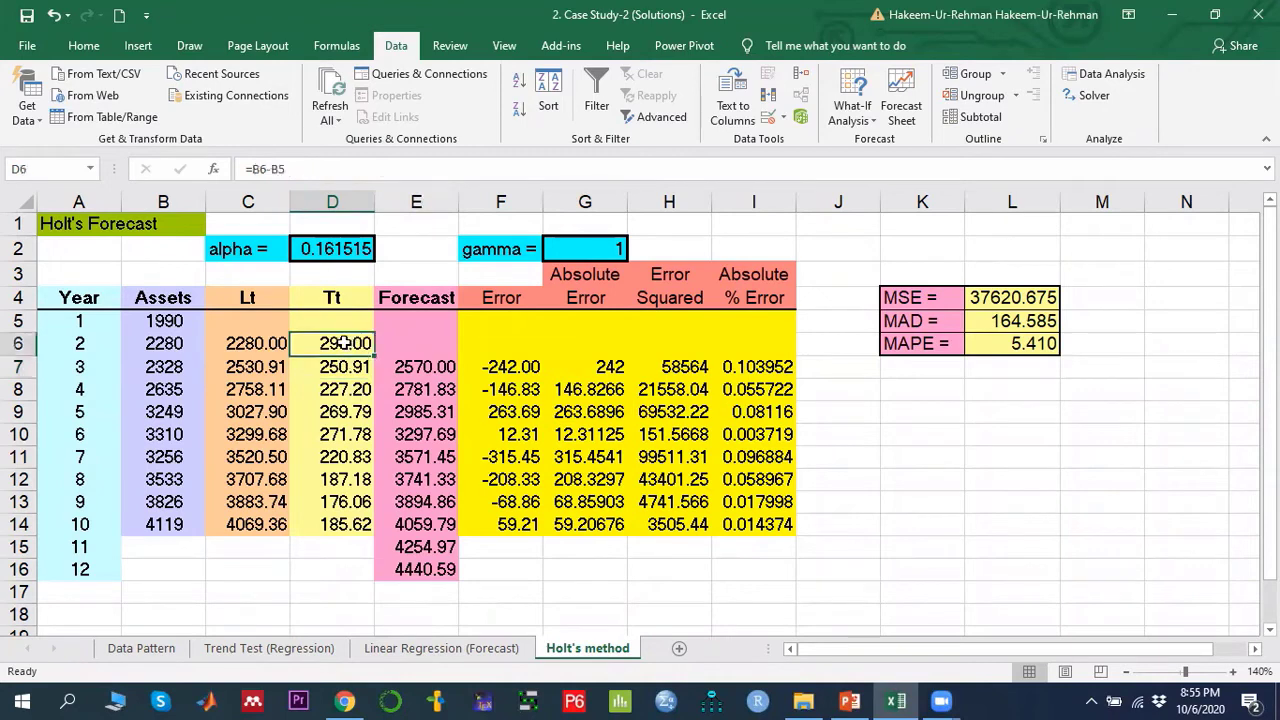
click(344, 368)
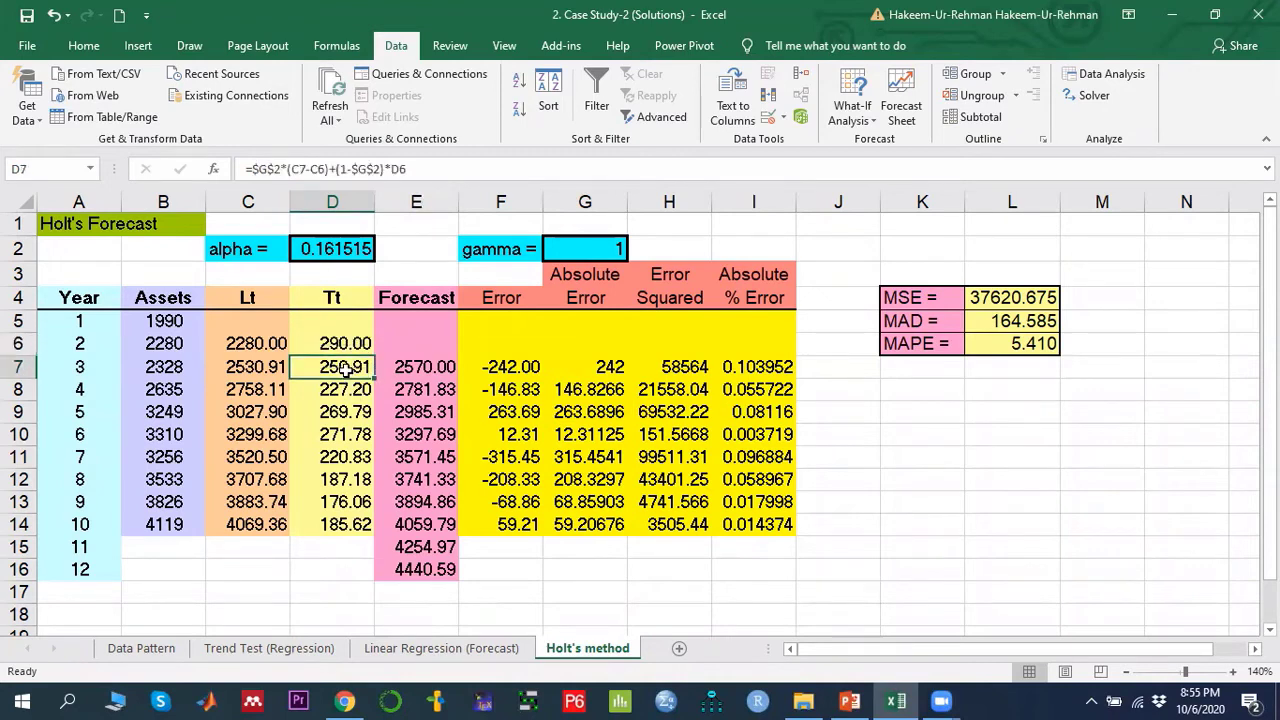
double_click(420, 341)
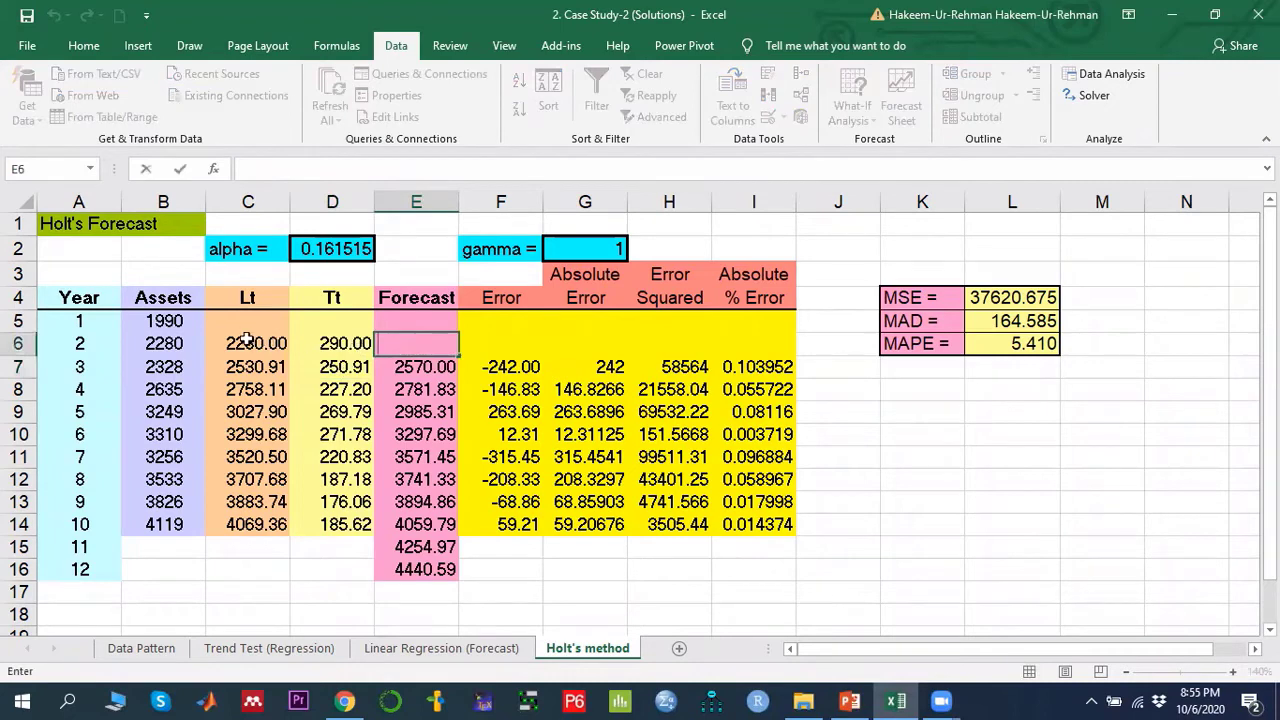
click(400, 367)
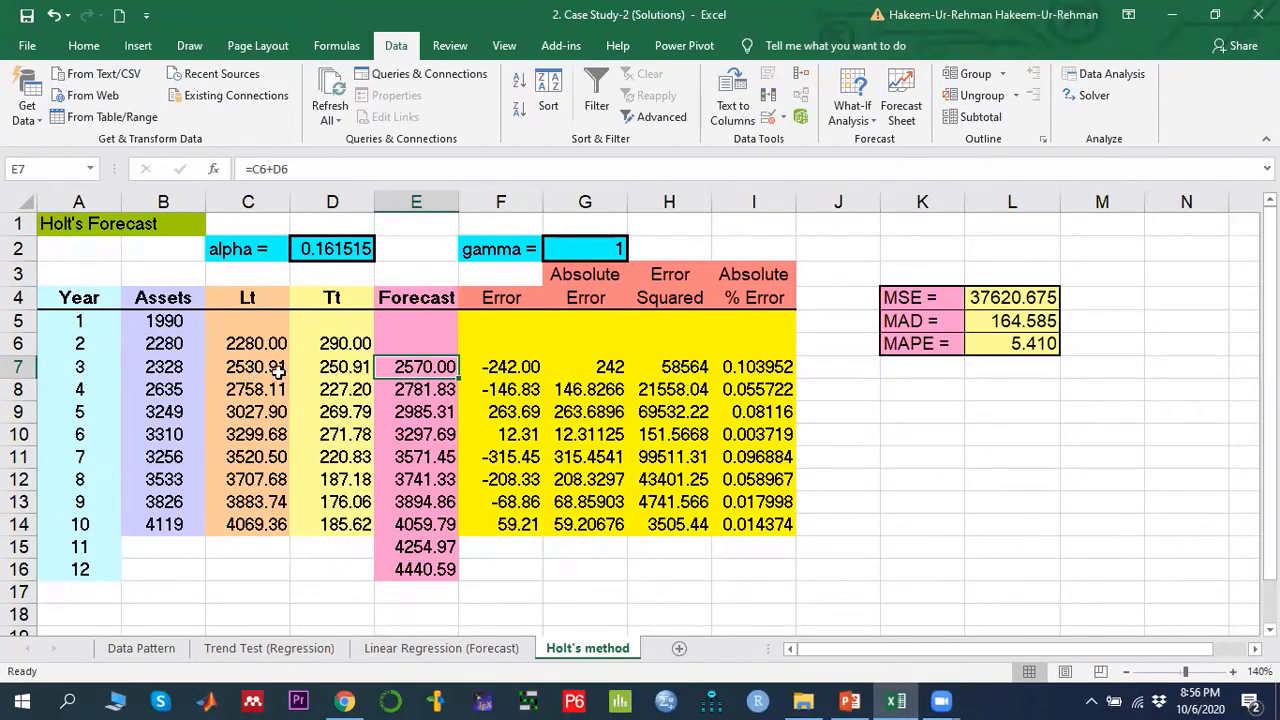
- Step through the forecast formulas in column E from E7 down to the future periods in E15 and E16
click(847, 700)
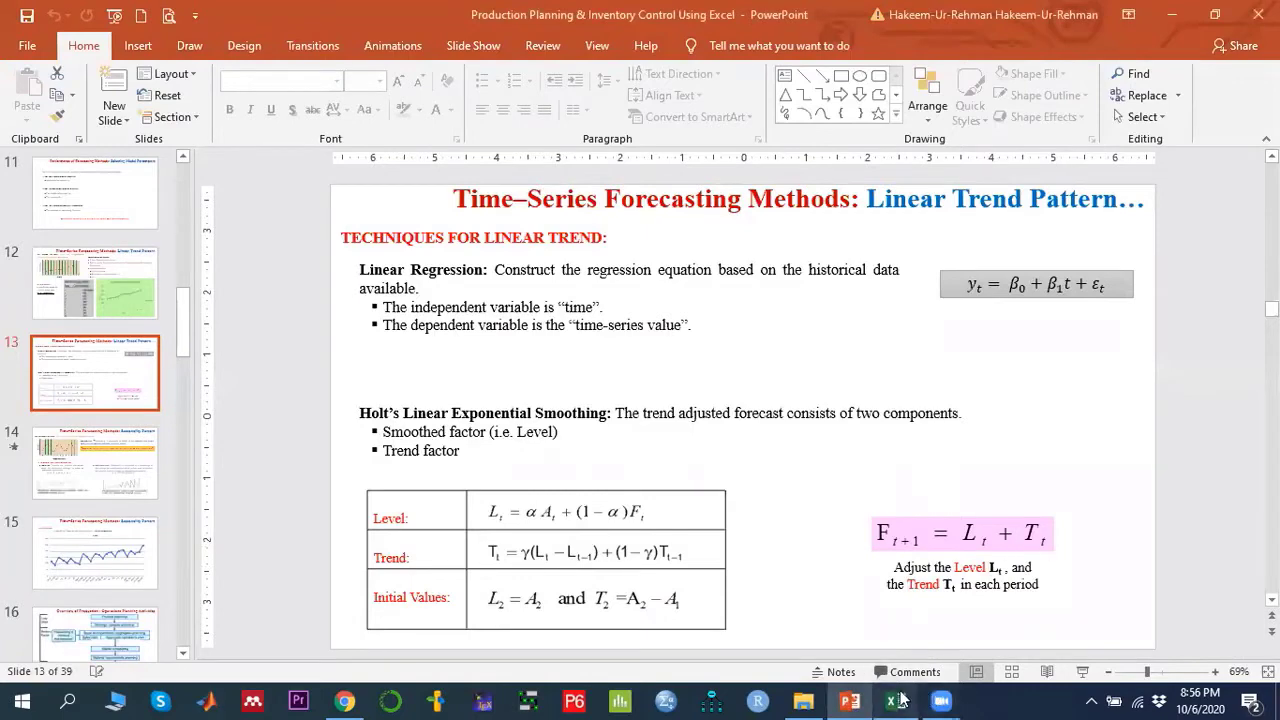
click(897, 700)
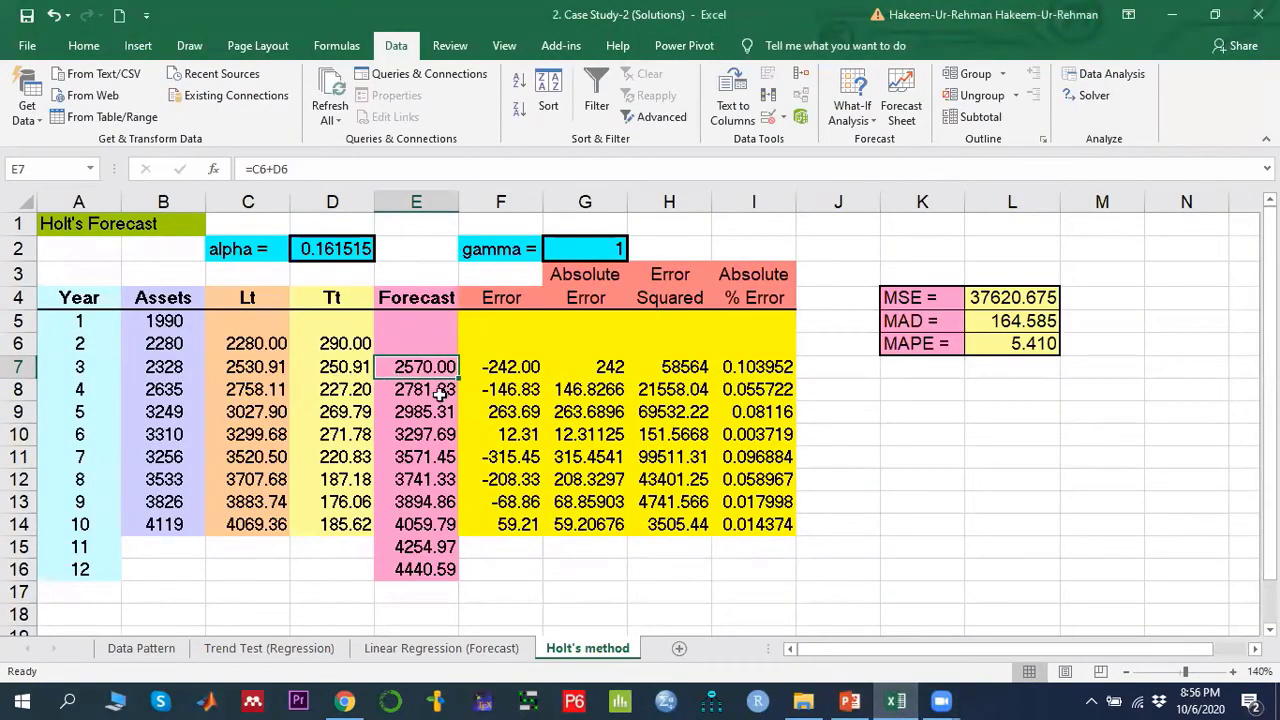
key(Down)
key(Down)
key(Down)
key(Down)
key(Down)
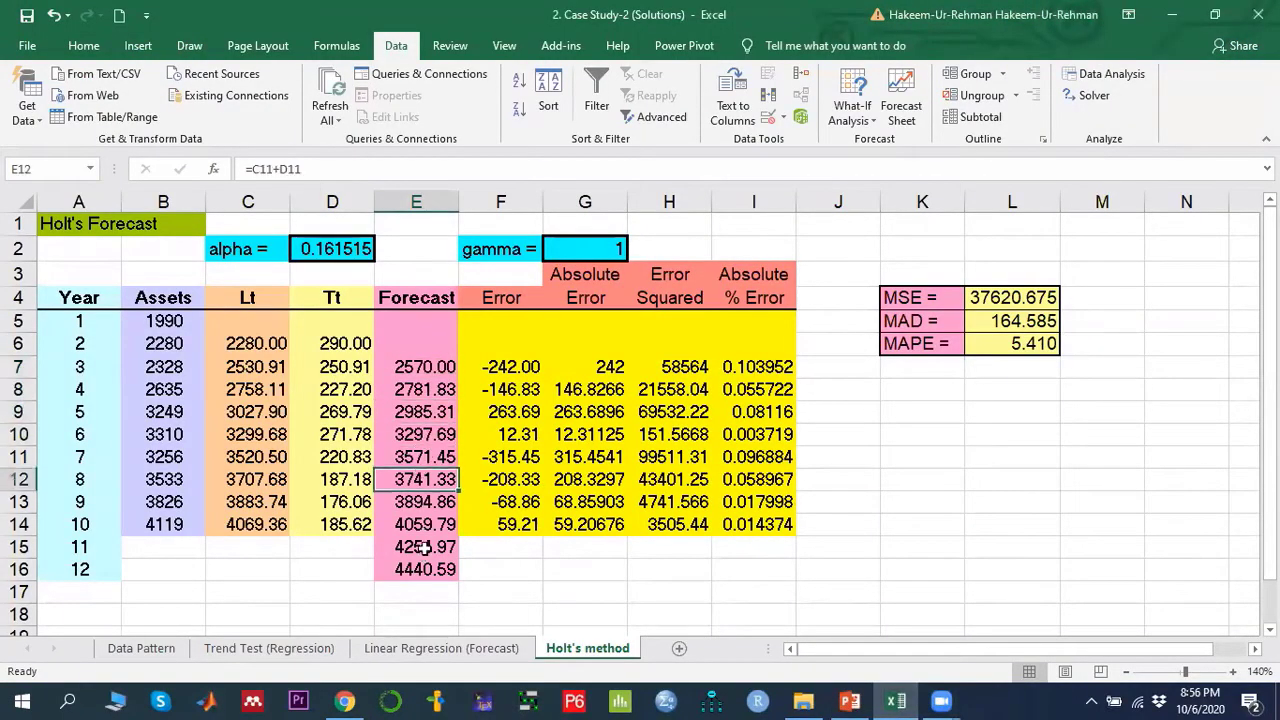
click(436, 518)
click(434, 372)
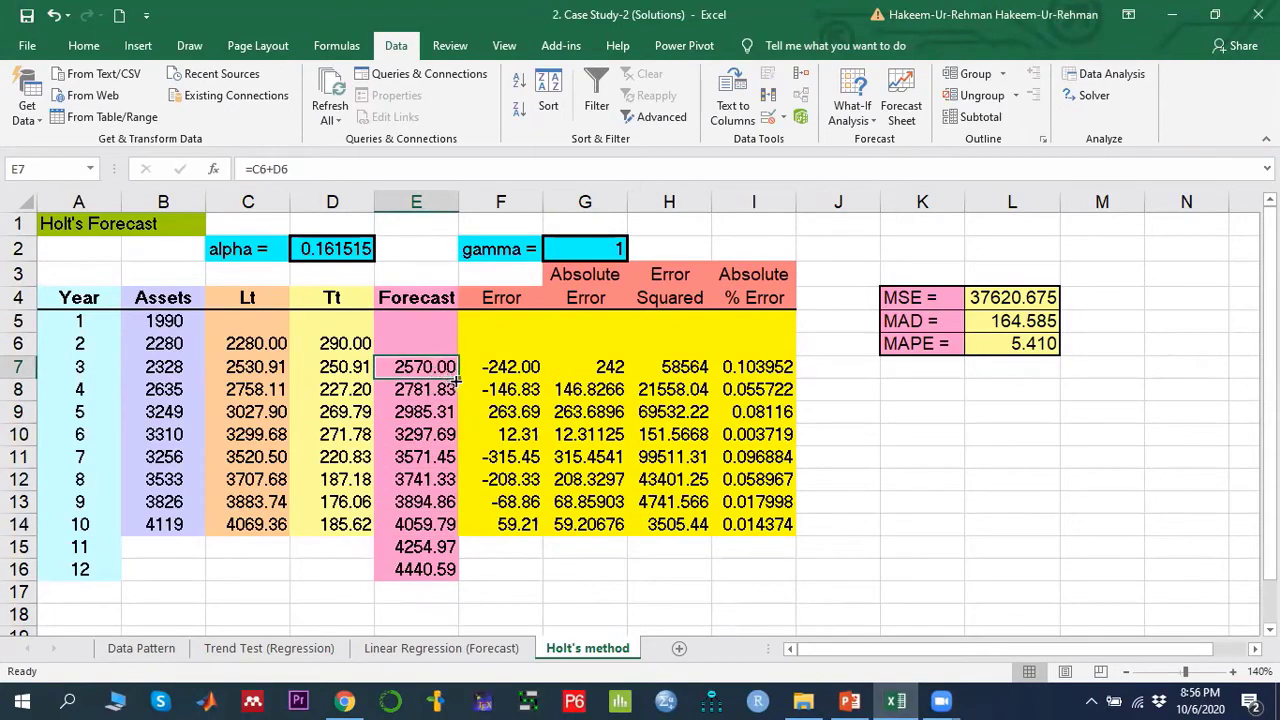
click(449, 389)
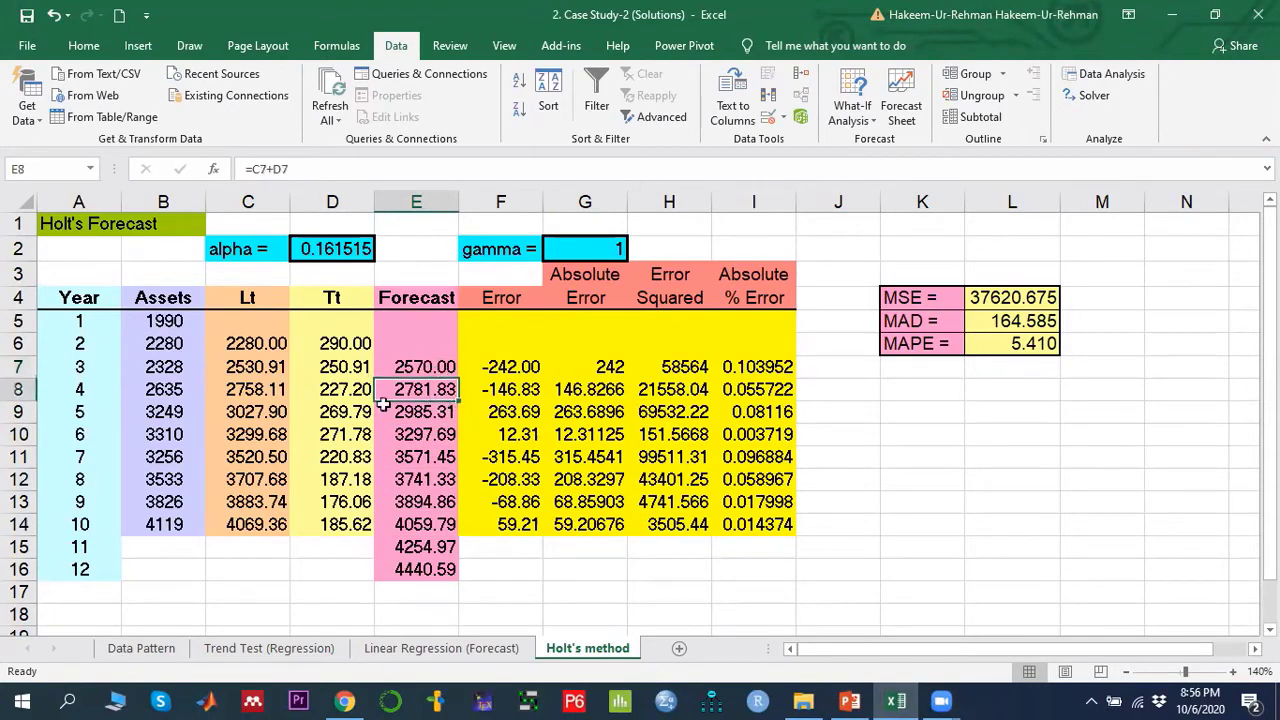
click(425, 372)
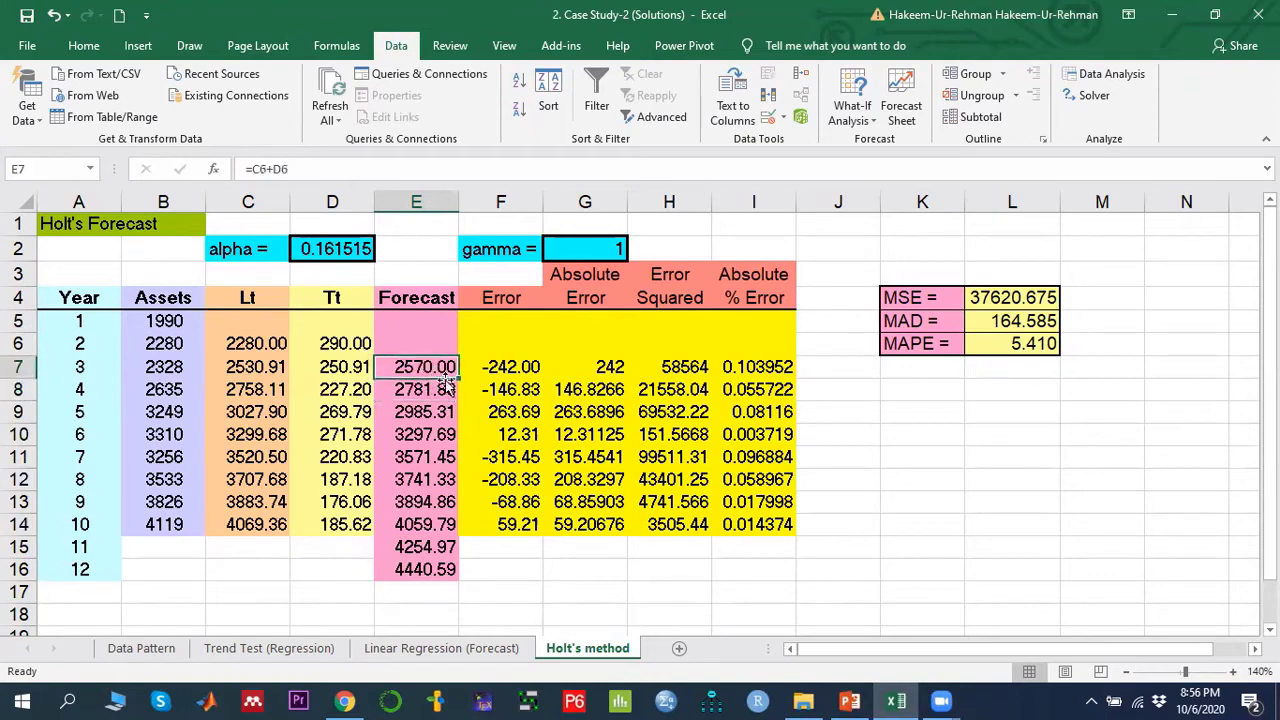
click(421, 549)
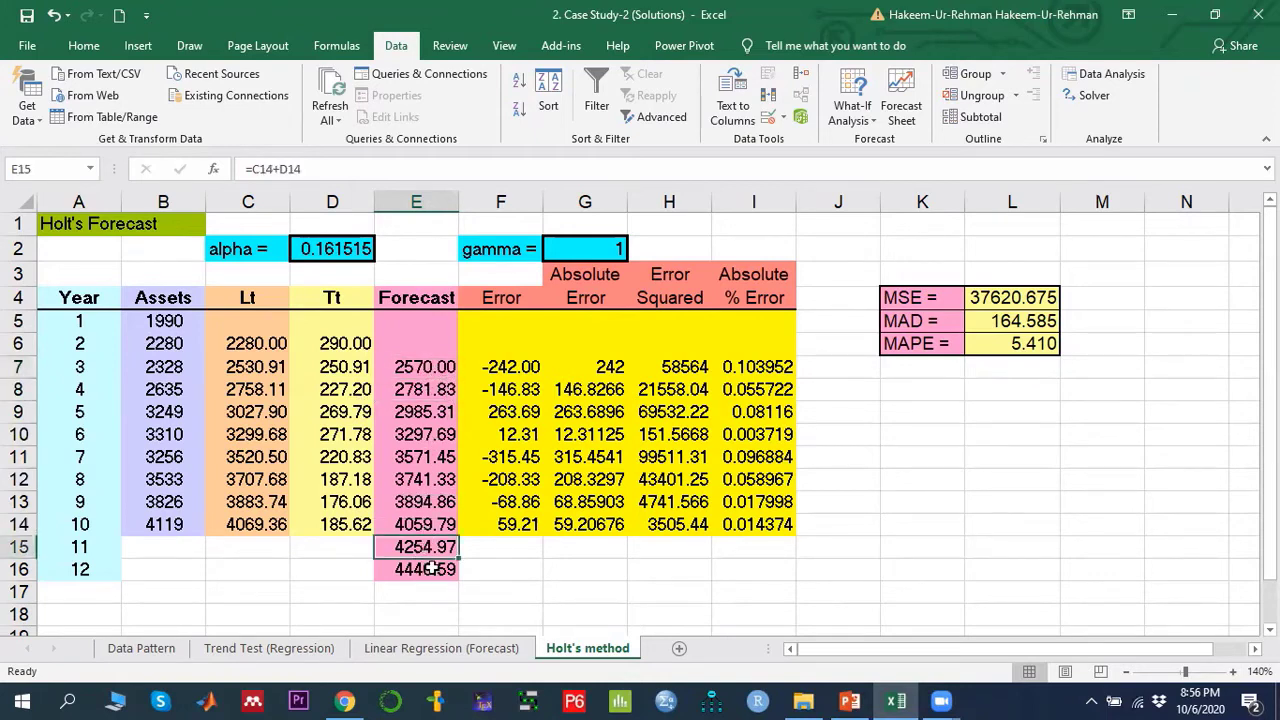
click(430, 568)
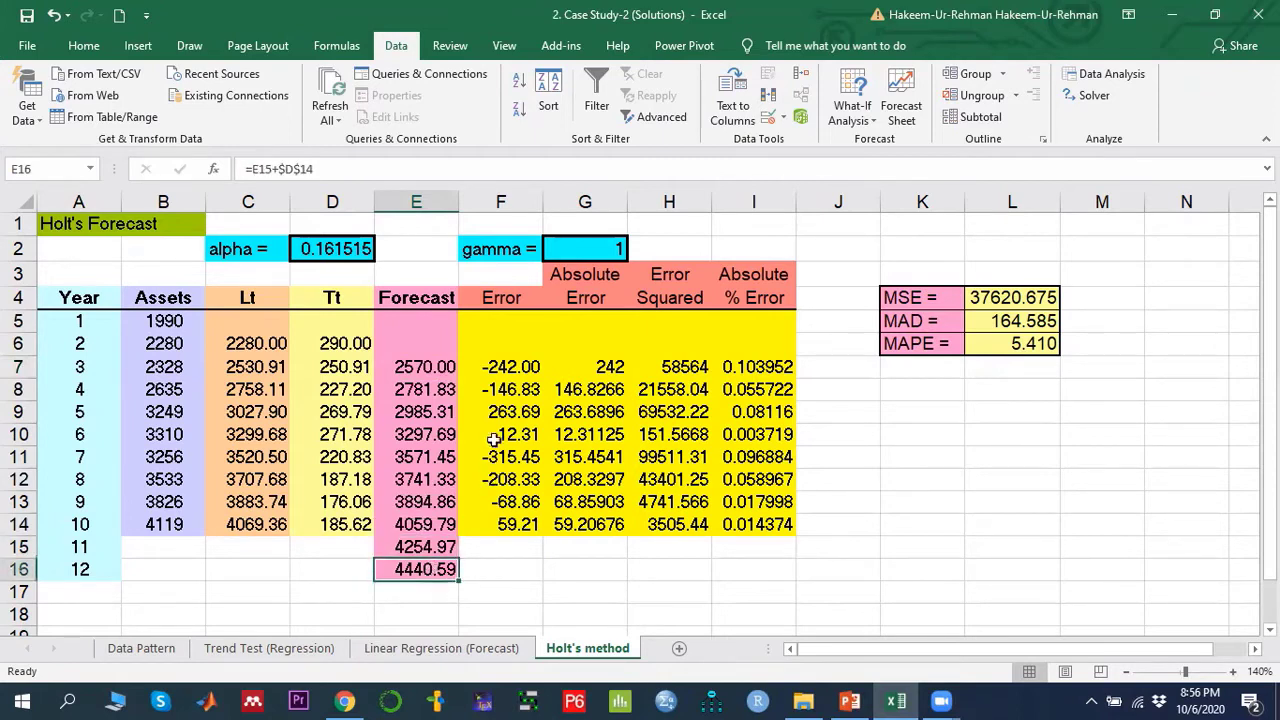
- Inspect the error formula in F7 over the range F7:F13 and the absolute-error formula in G7
click(514, 368)
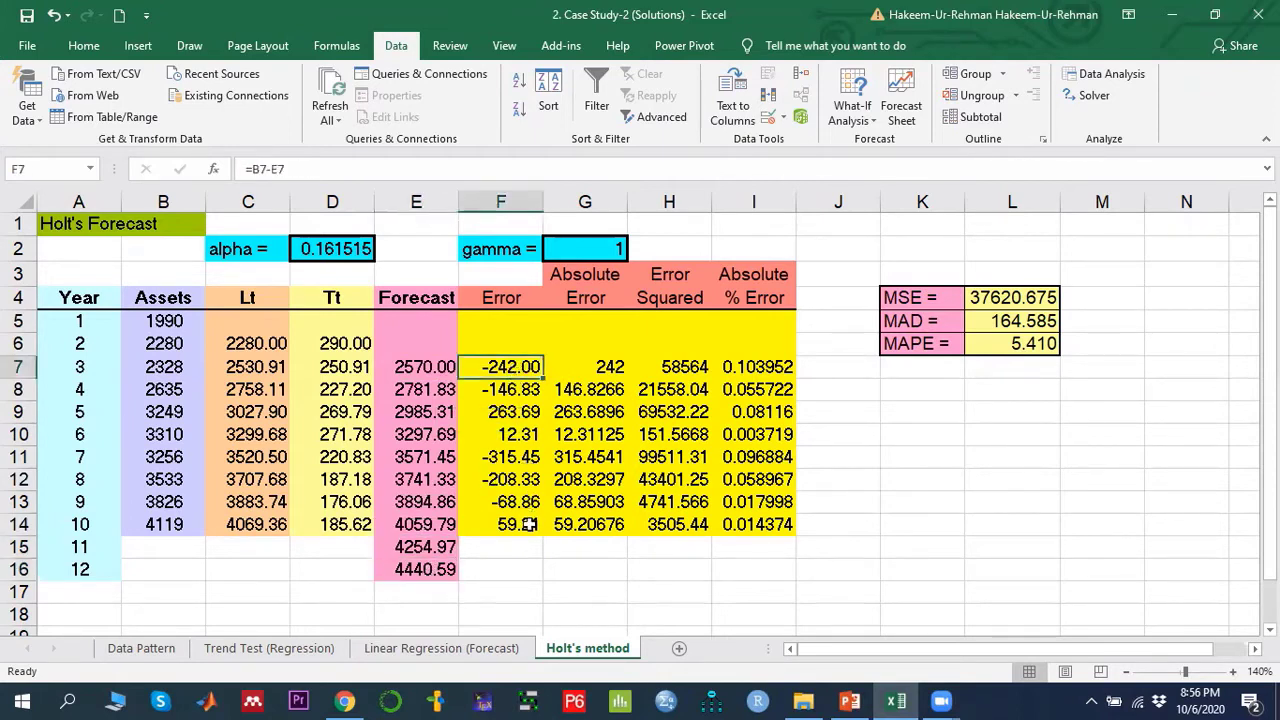
drag(512, 378, 516, 505)
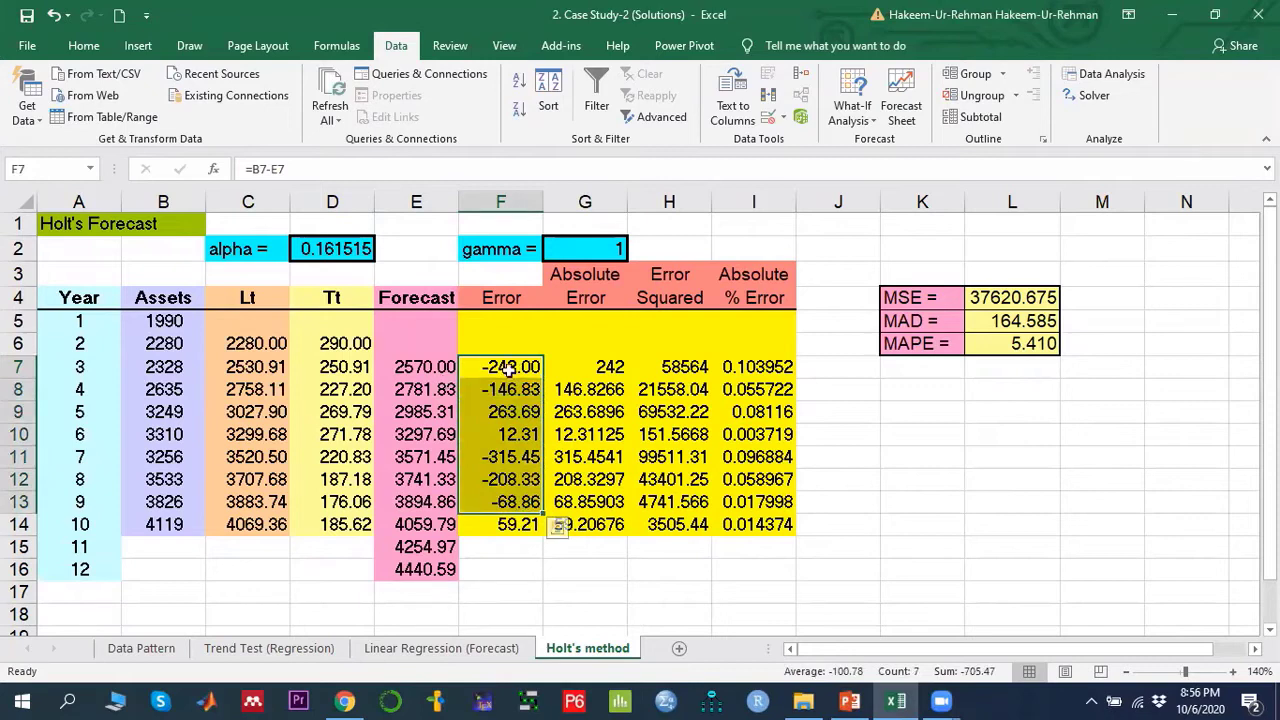
click(612, 368)
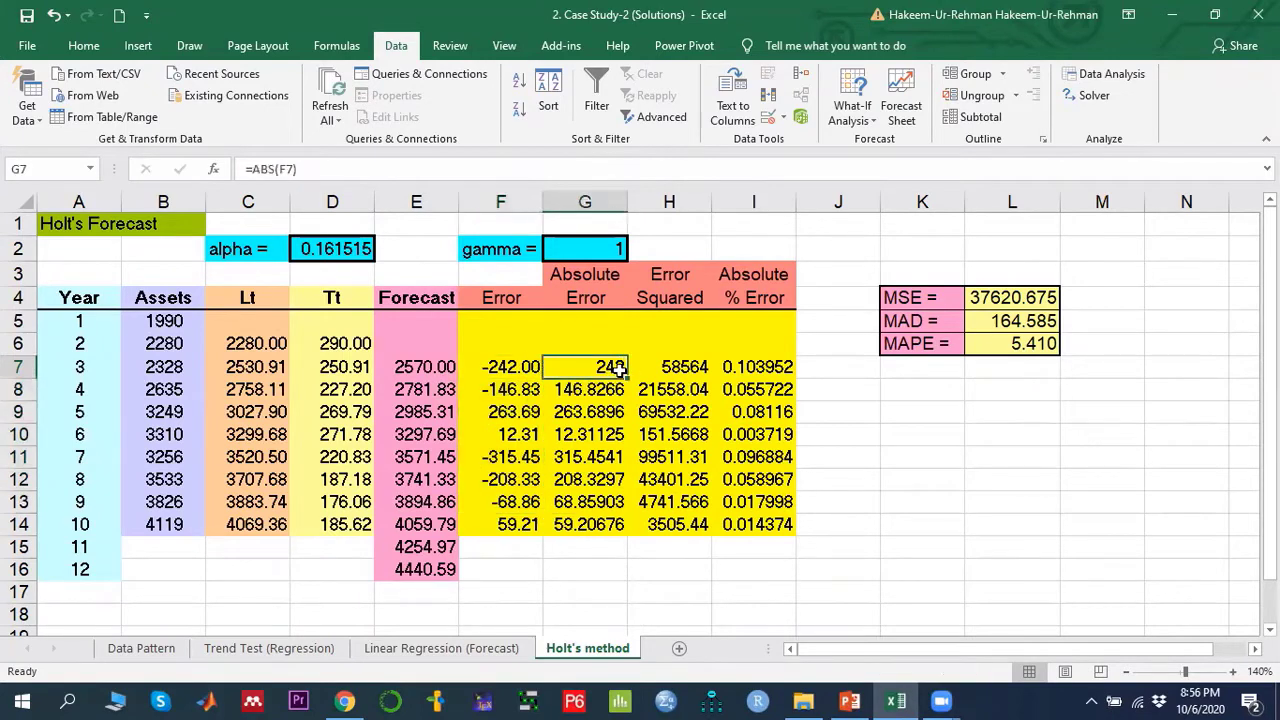
- Inspect the squared-error formula in H7 and the absolute percentage error formula in I7
click(692, 372)
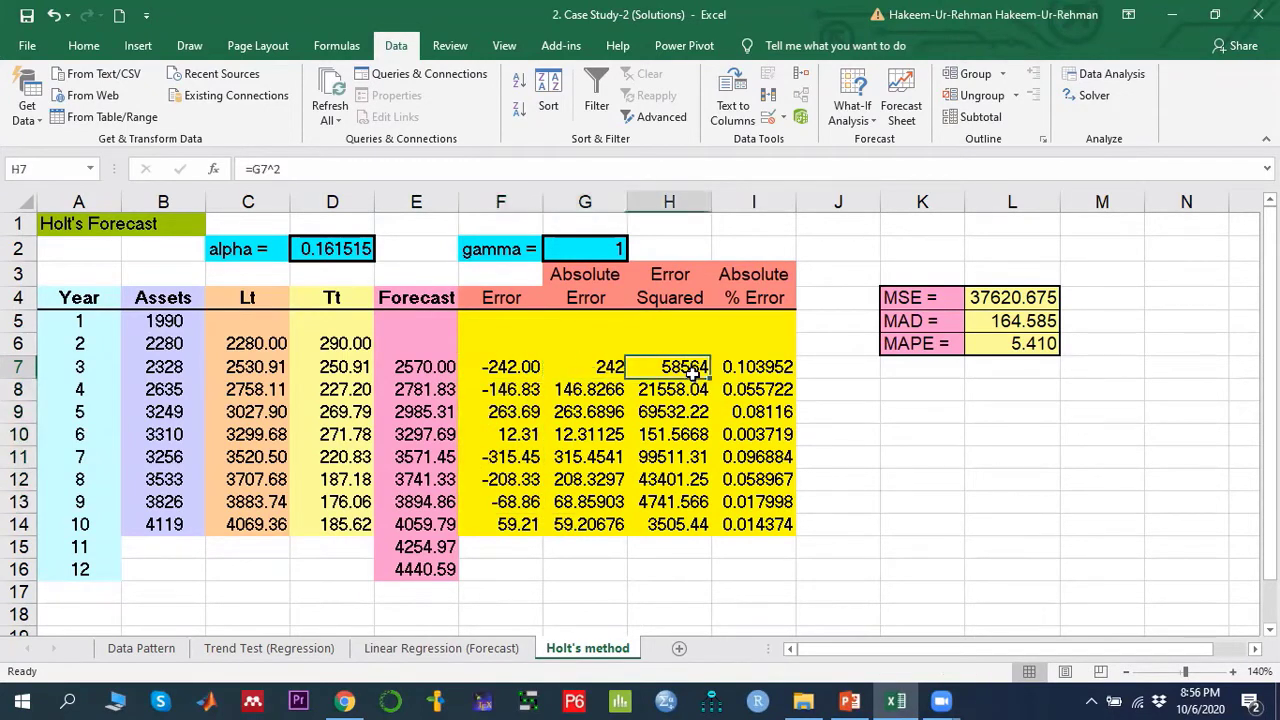
click(768, 376)
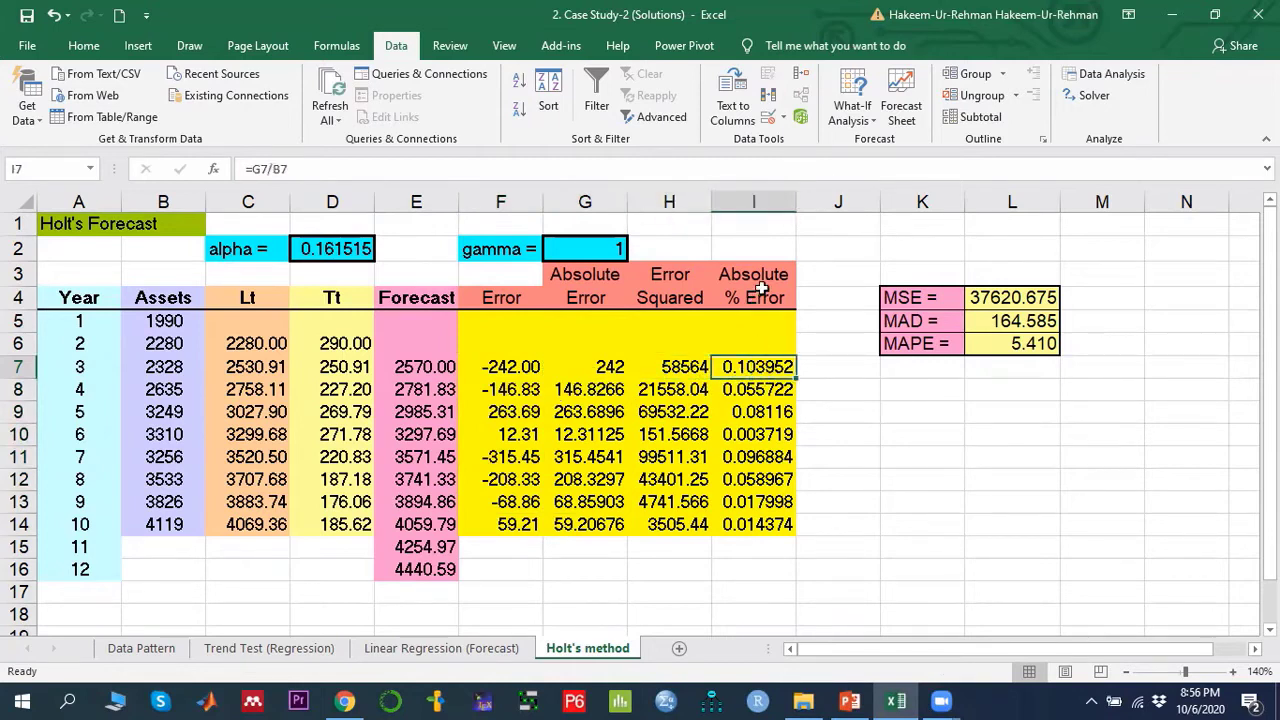
click(684, 370)
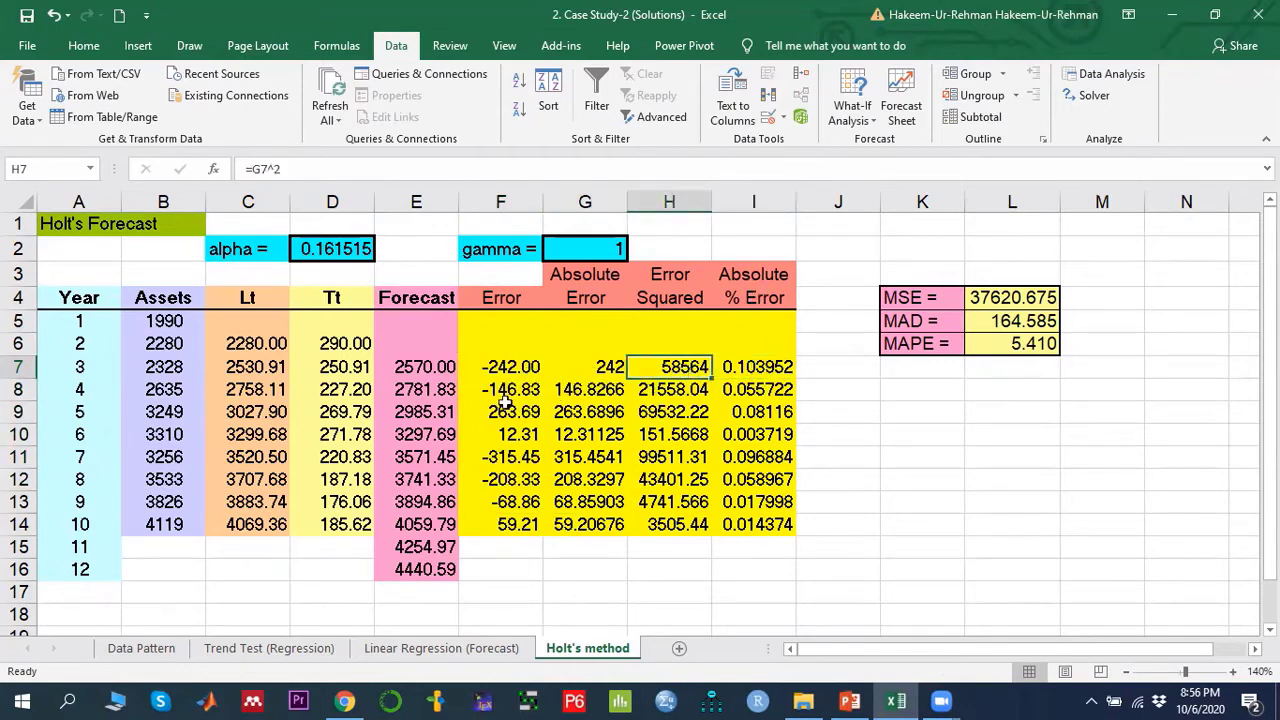
click(763, 368)
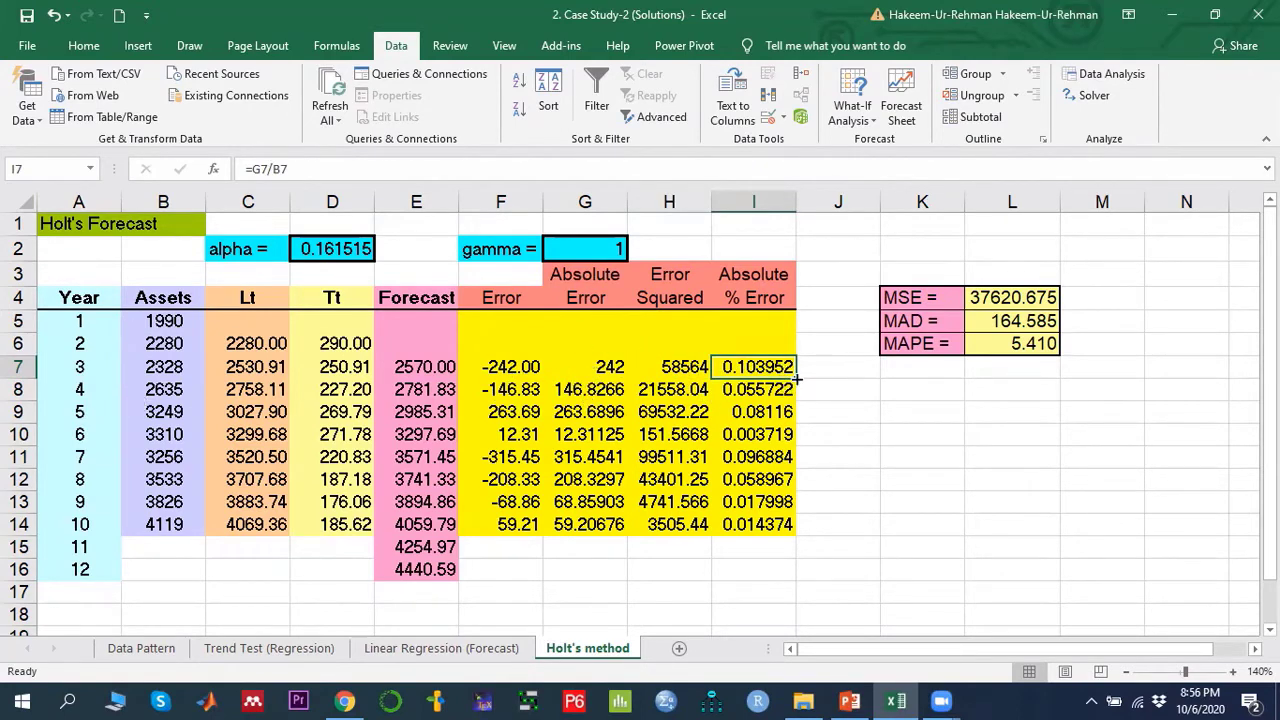
- Inspect the MSE, MAD and MAPE formulas in L4:L6 and the alpha and gamma cells D2 and G2
click(1014, 306)
click(1015, 327)
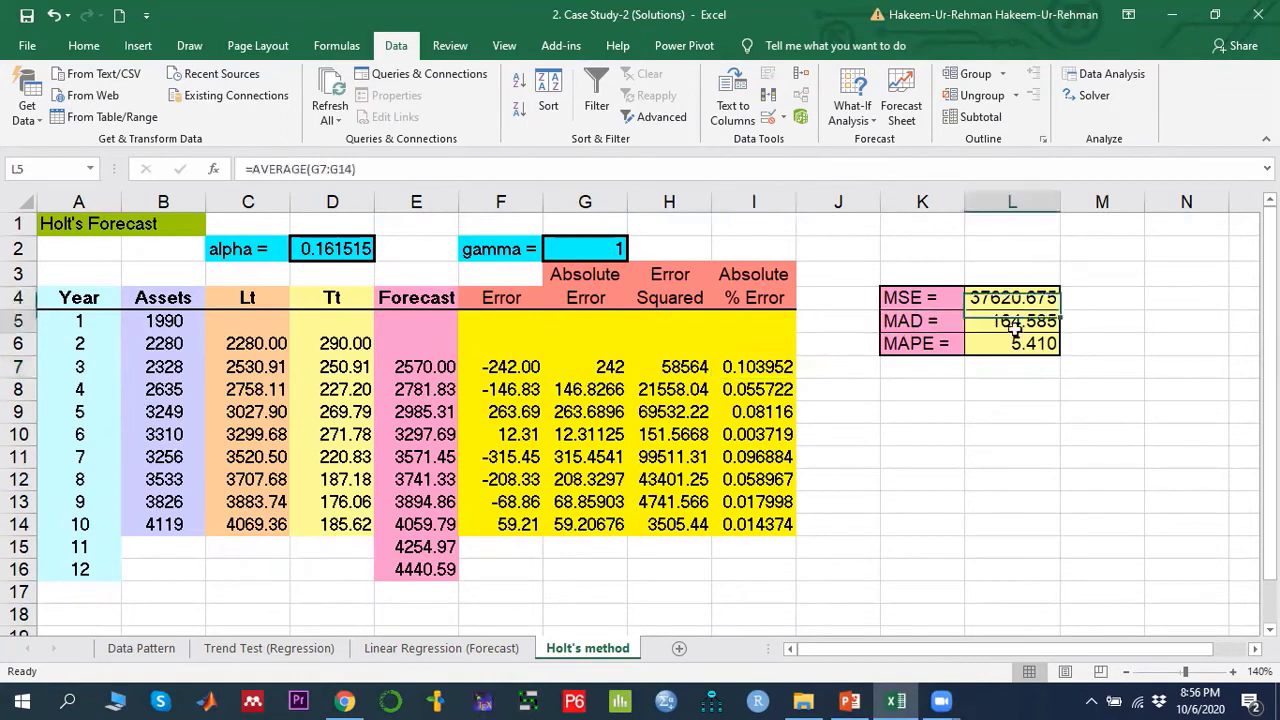
click(1024, 348)
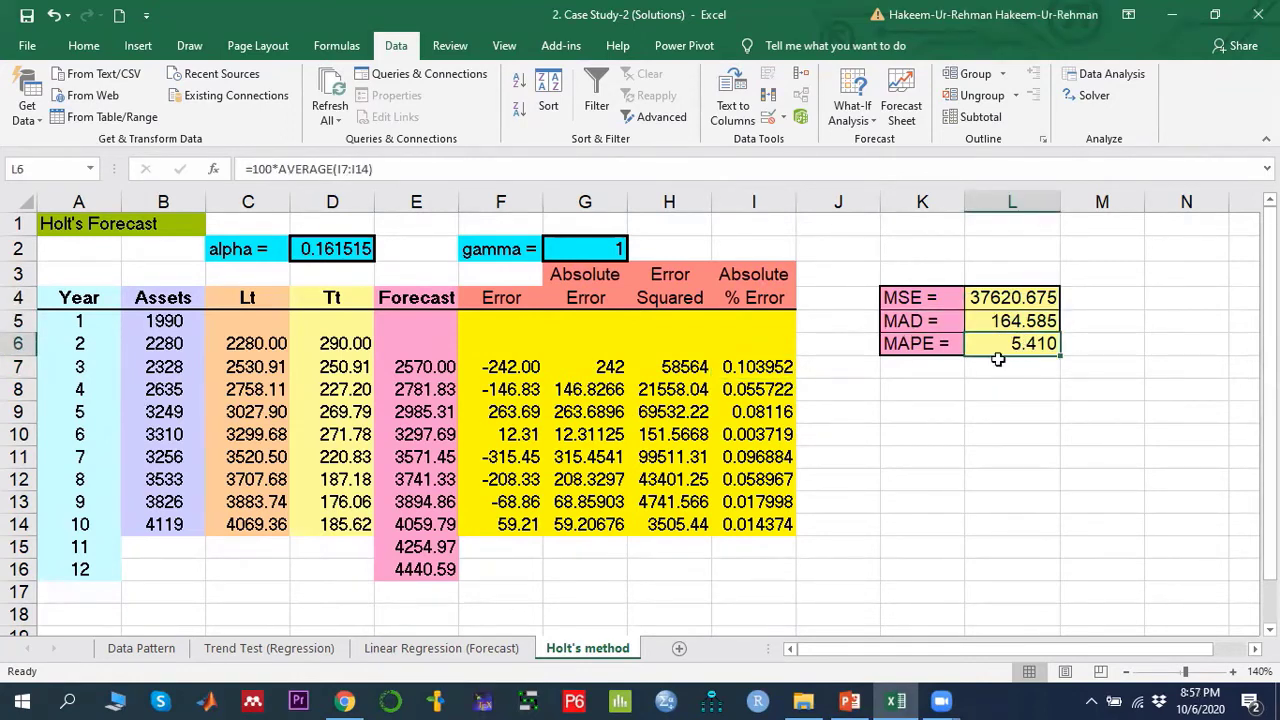
click(320, 250)
click(591, 250)
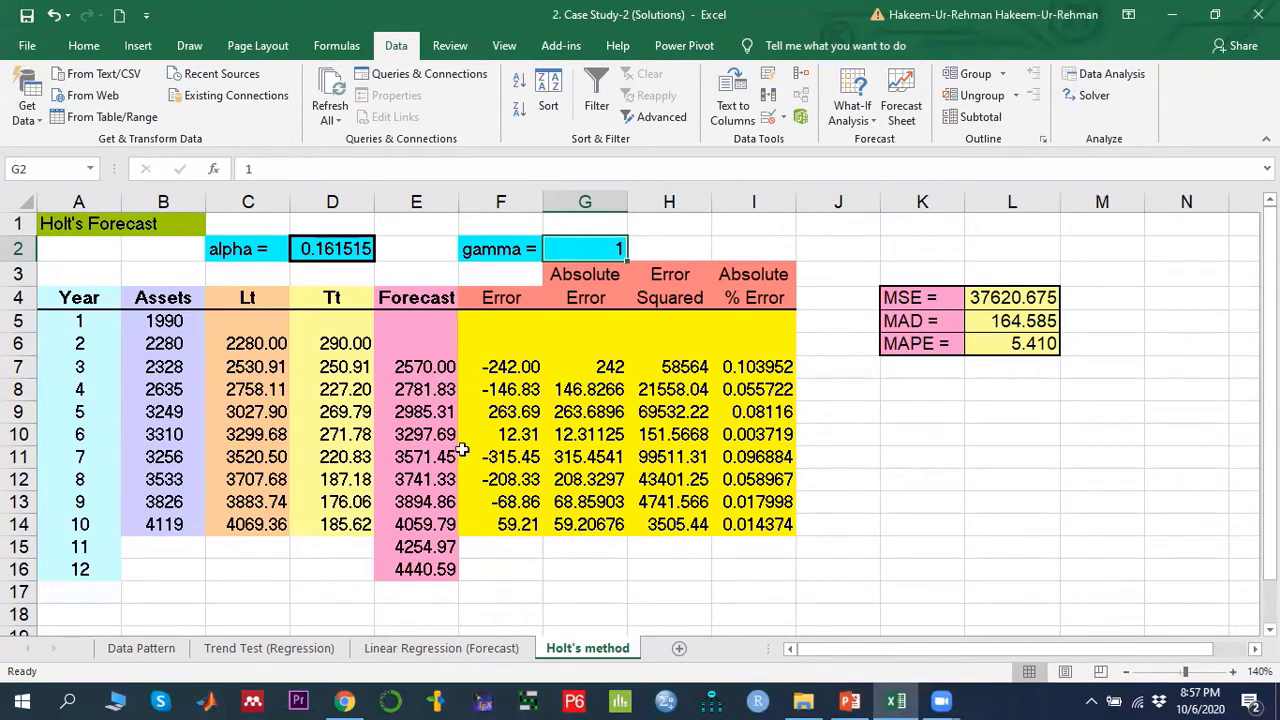
- Open Solver set to minimise the MSE in $L$4 by changing alpha and gamma in $D$2,$G$2
click(1096, 97)
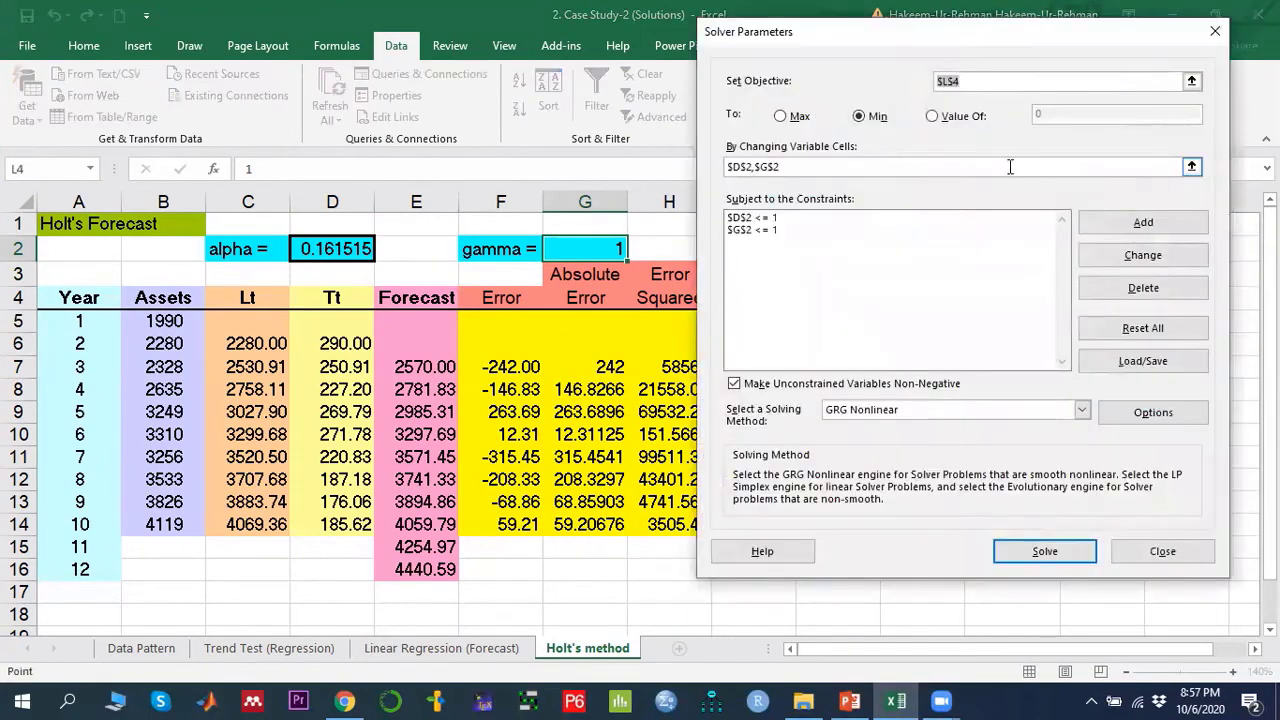
drag(1048, 47, 781, 379)
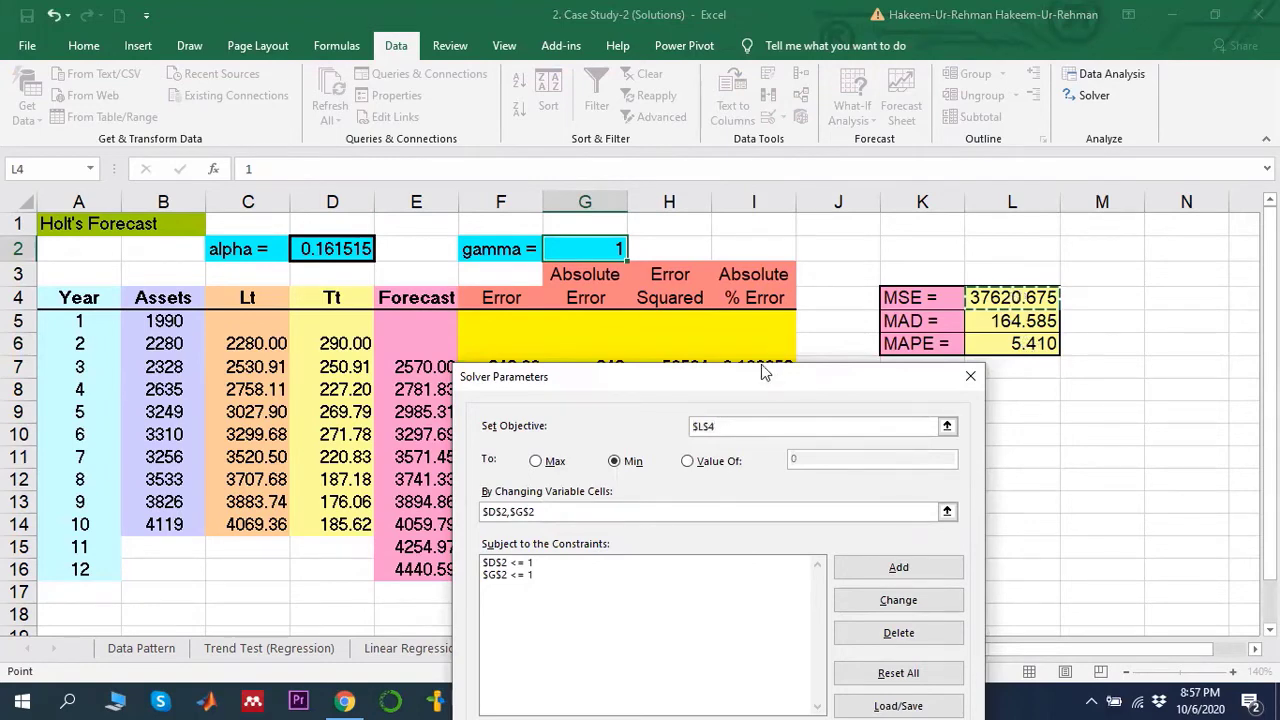
drag(761, 372, 542, 133)
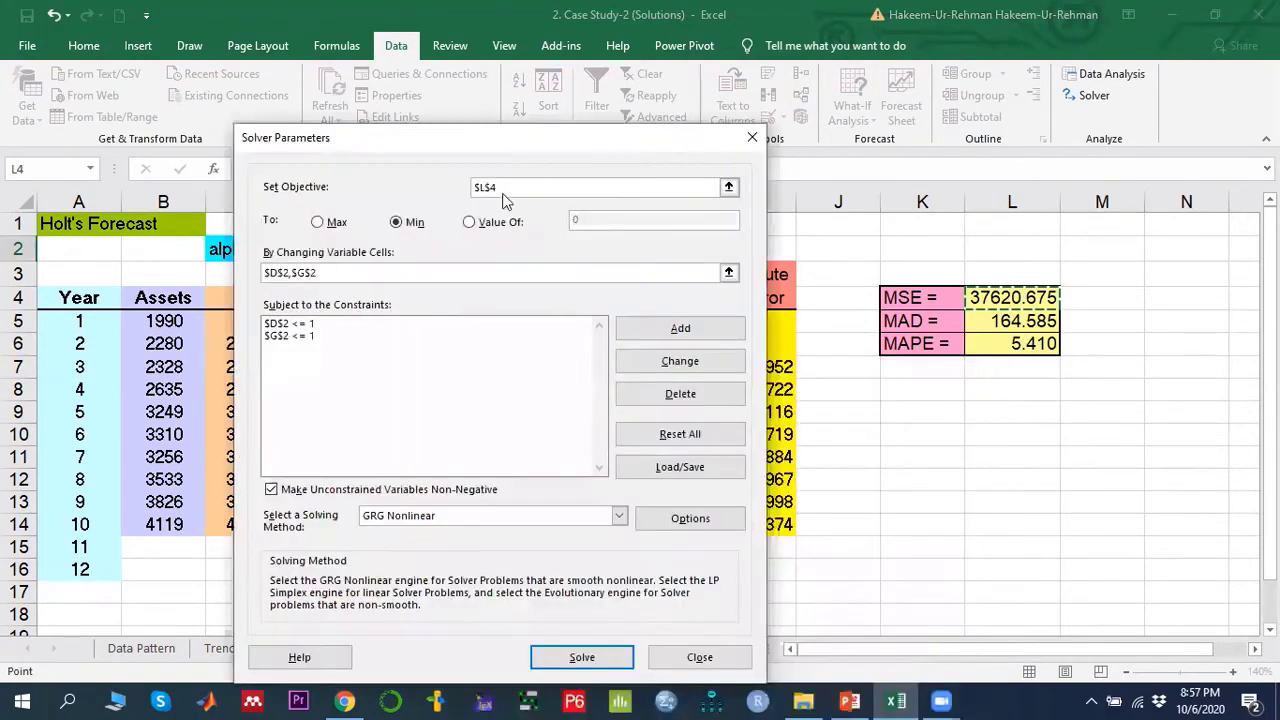
click(402, 228)
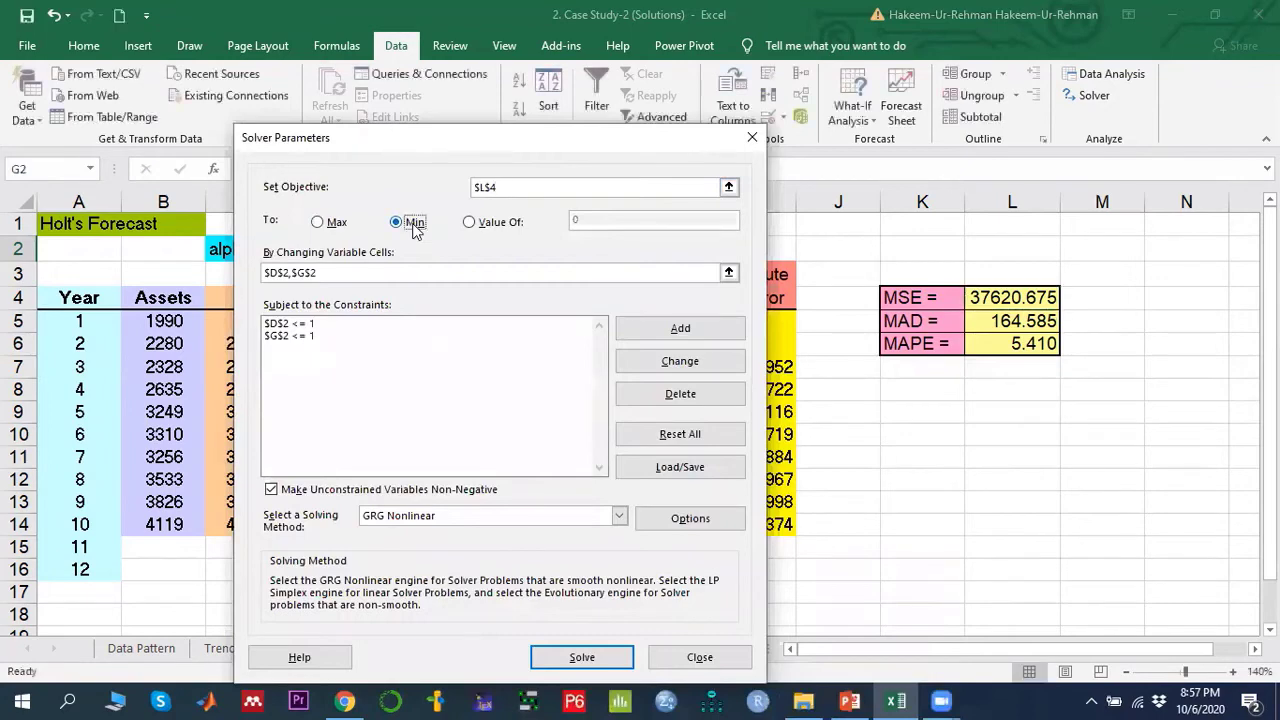
click(729, 273)
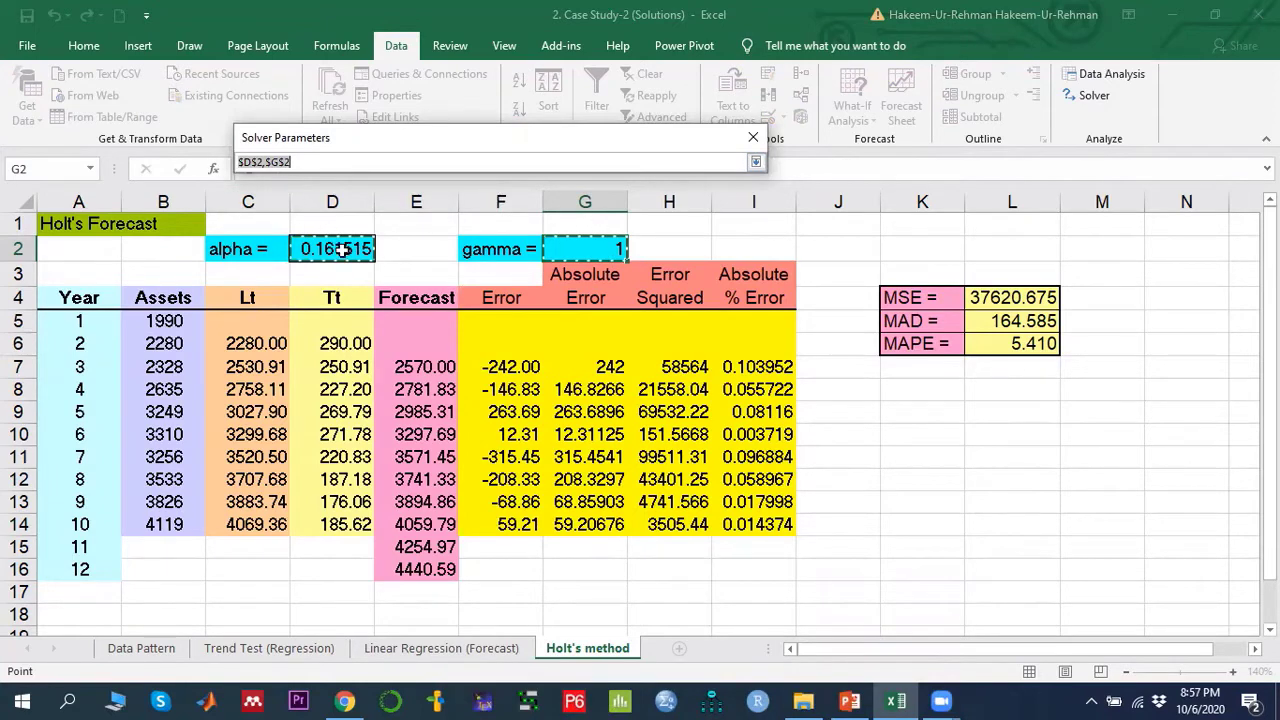
click(756, 163)
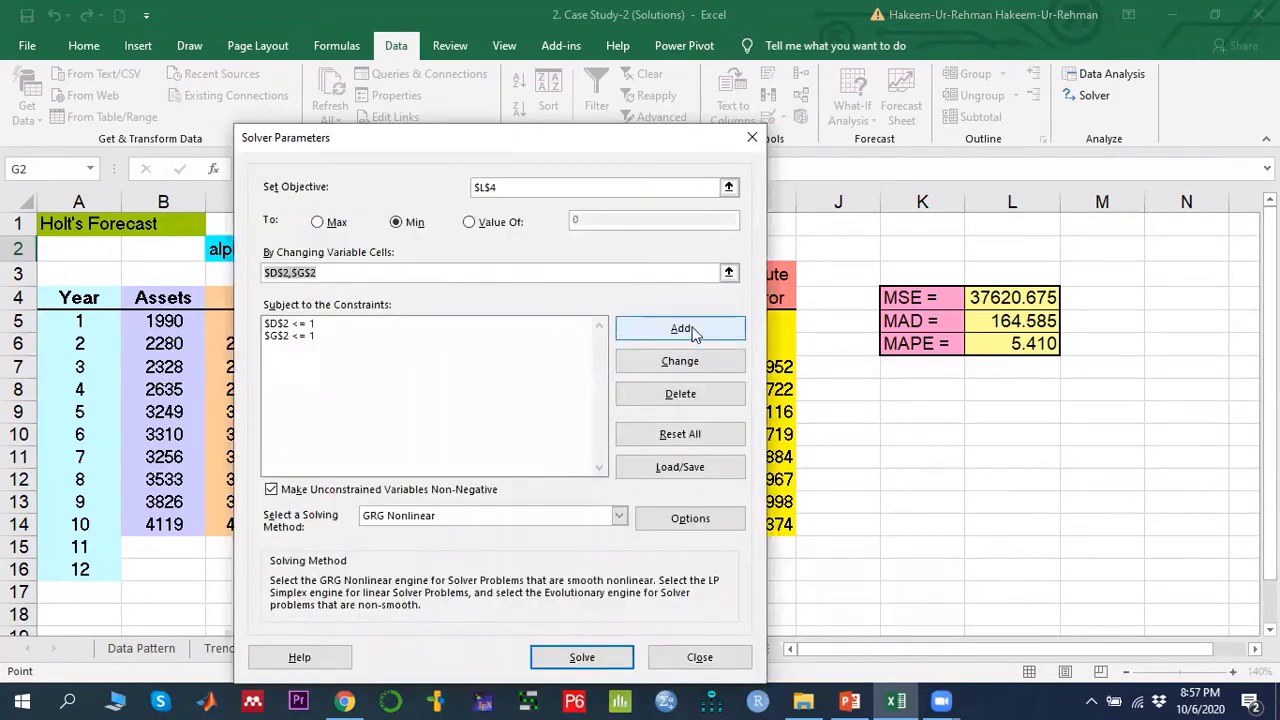
click(692, 331)
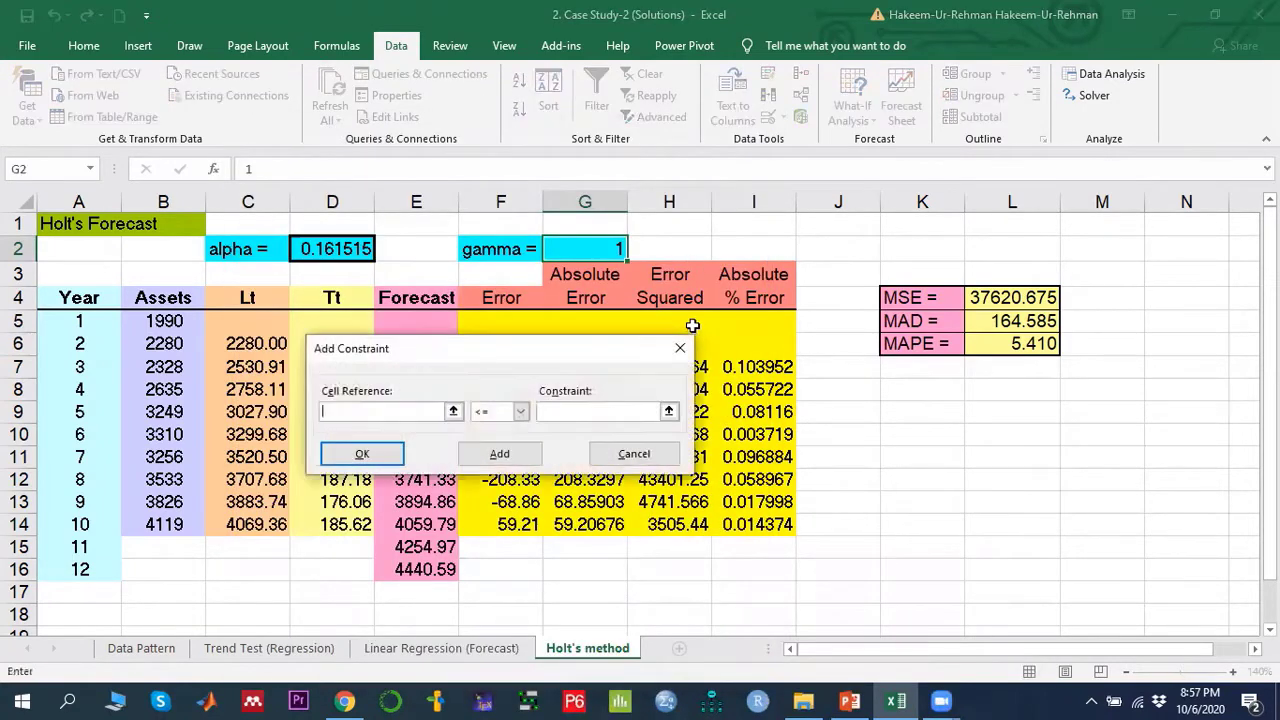
click(622, 456)
- Delete both existing Solver constraints on $D$2 and $G$2
click(290, 316)
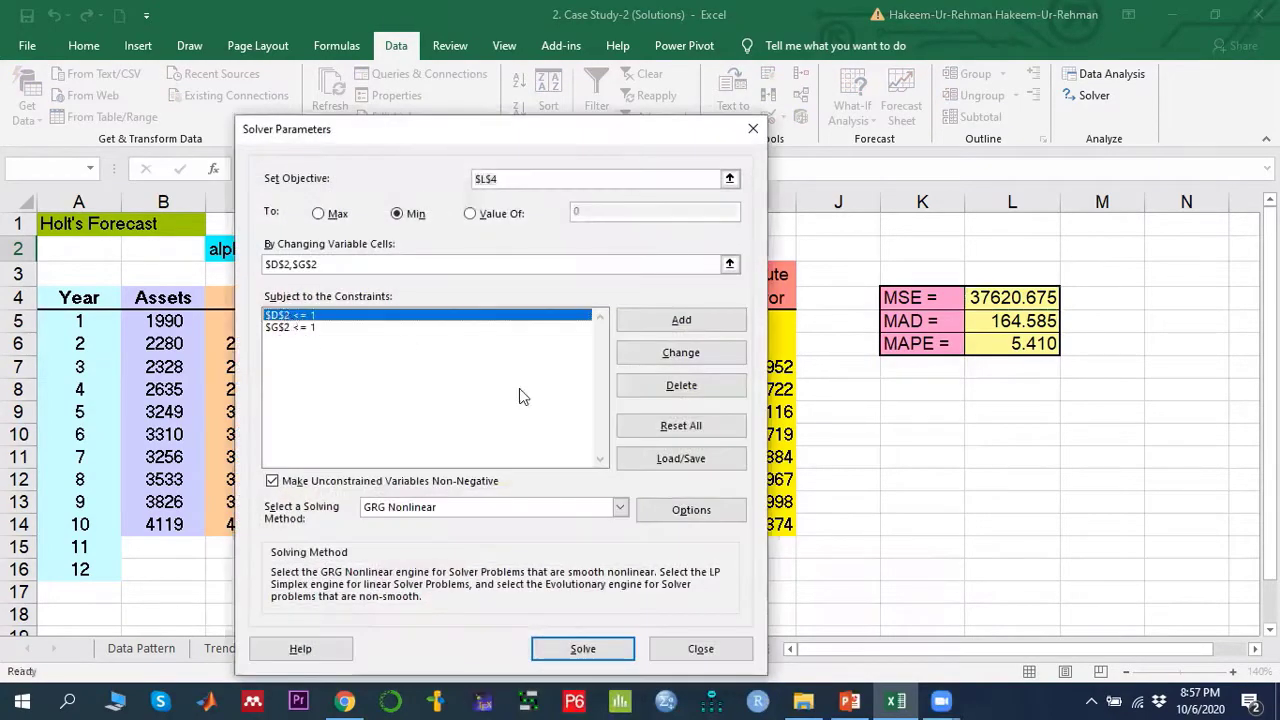
click(651, 387)
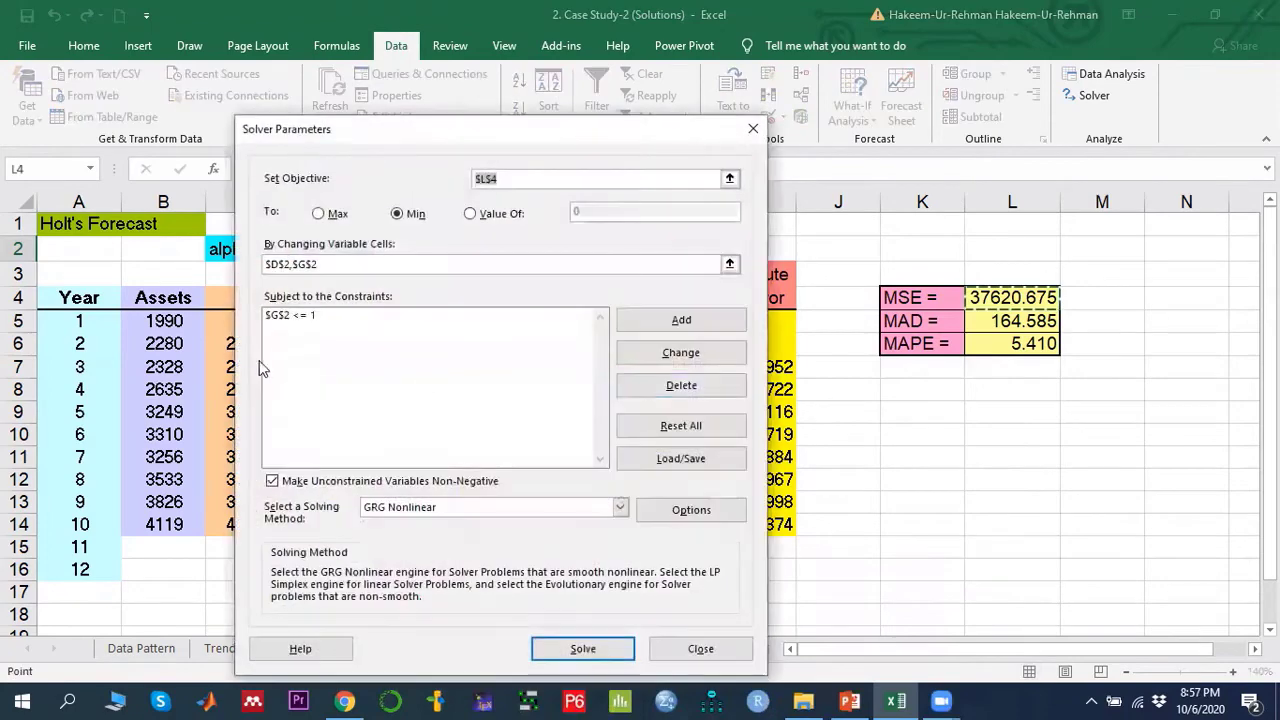
click(285, 318)
click(668, 388)
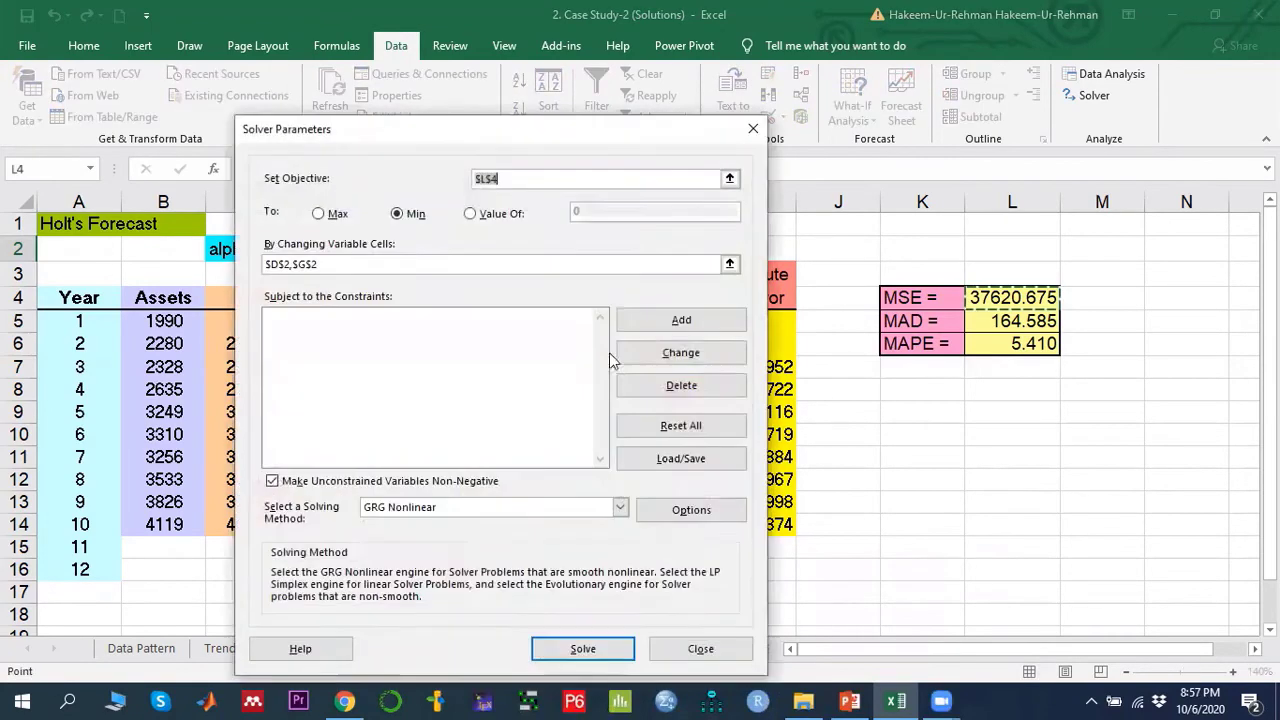
- Add a Solver constraint limiting alpha in $D$2 to <= 1
click(680, 322)
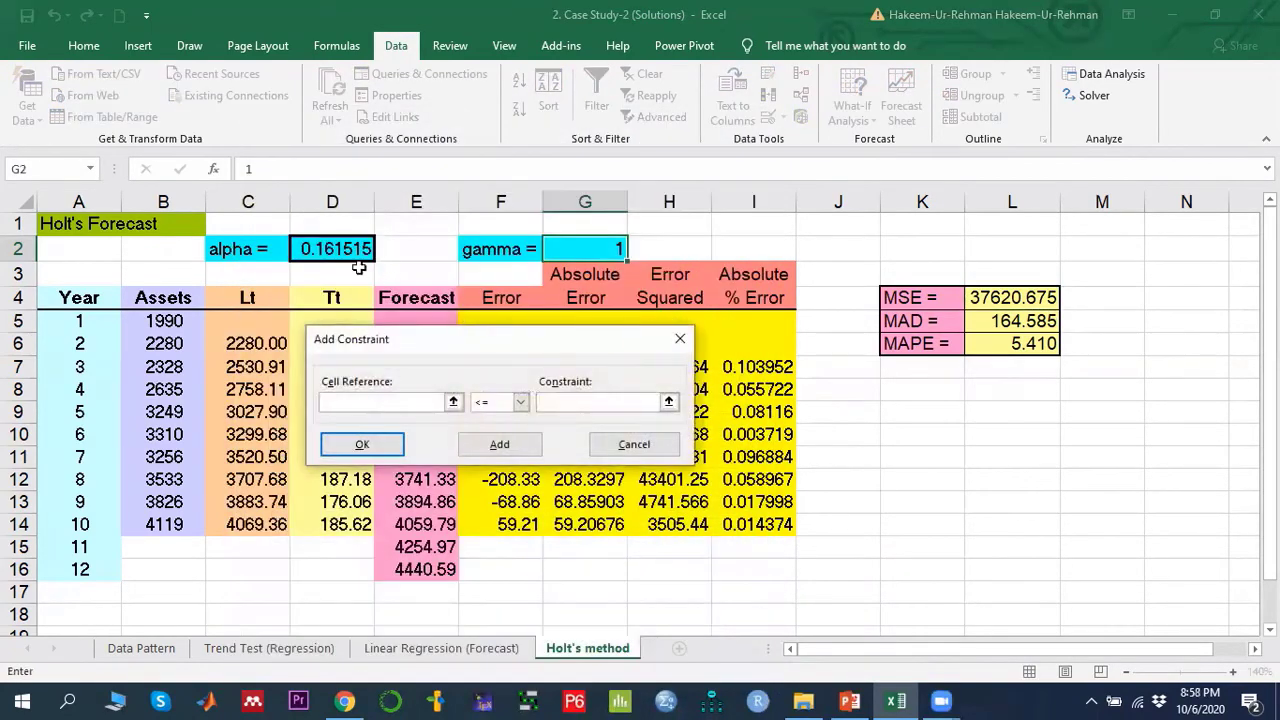
click(318, 248)
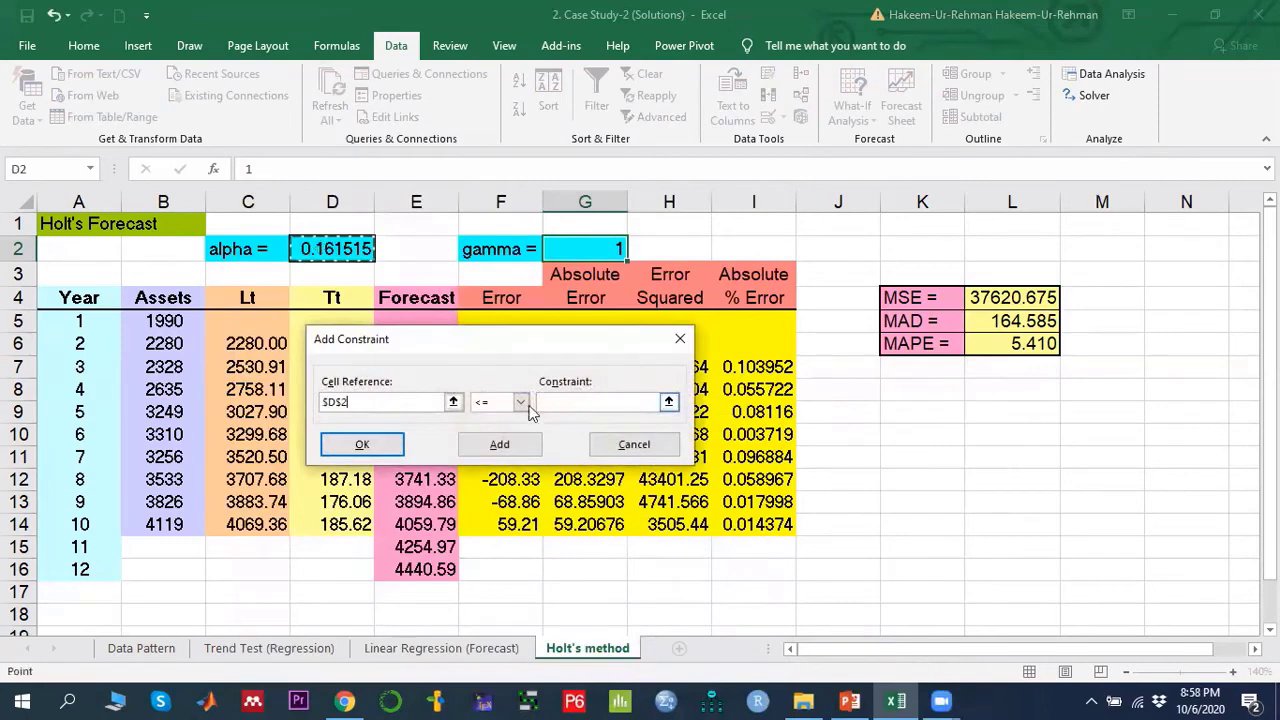
click(570, 401)
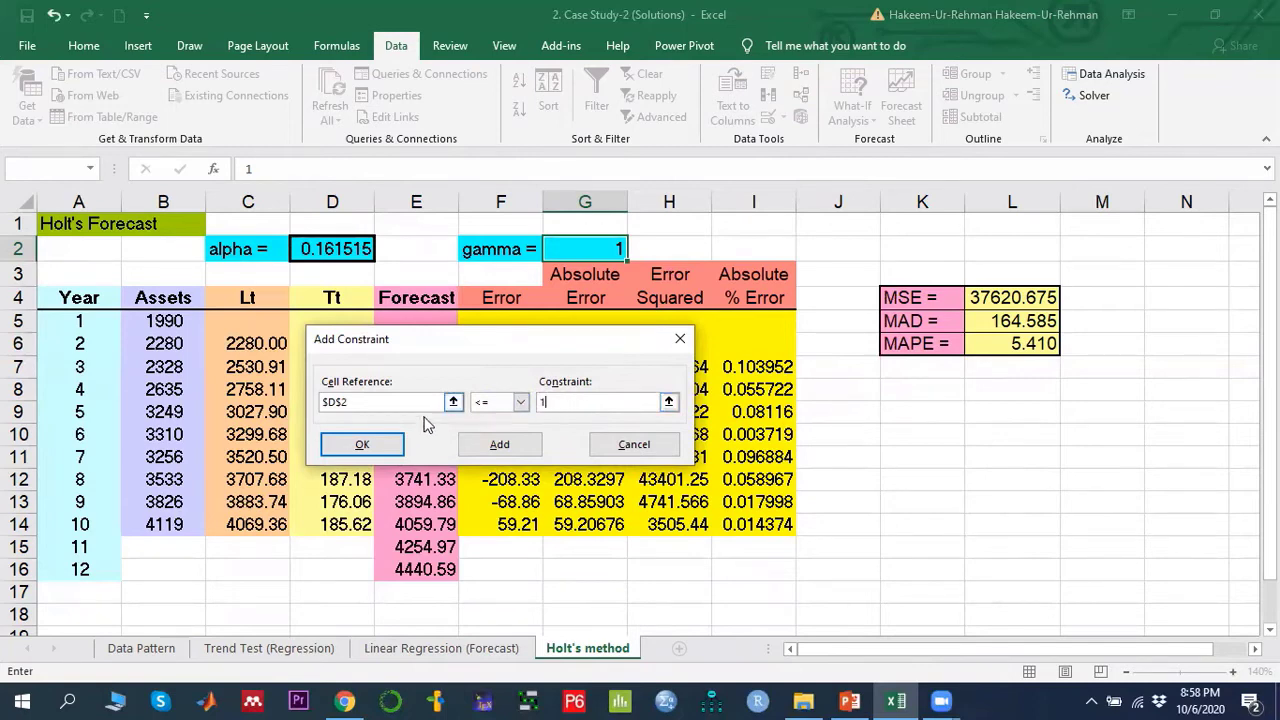
click(400, 447)
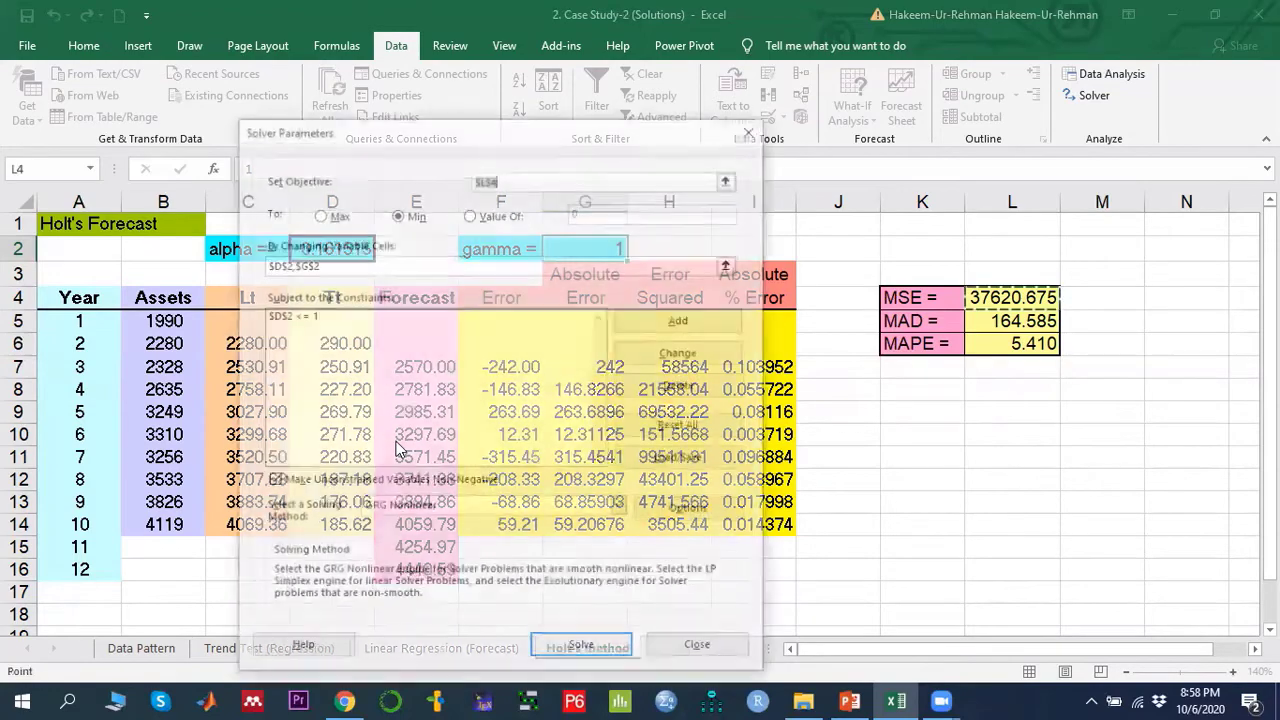
- Add a Solver constraint limiting gamma in $G$2 to <= 1 and confirm it
click(713, 325)
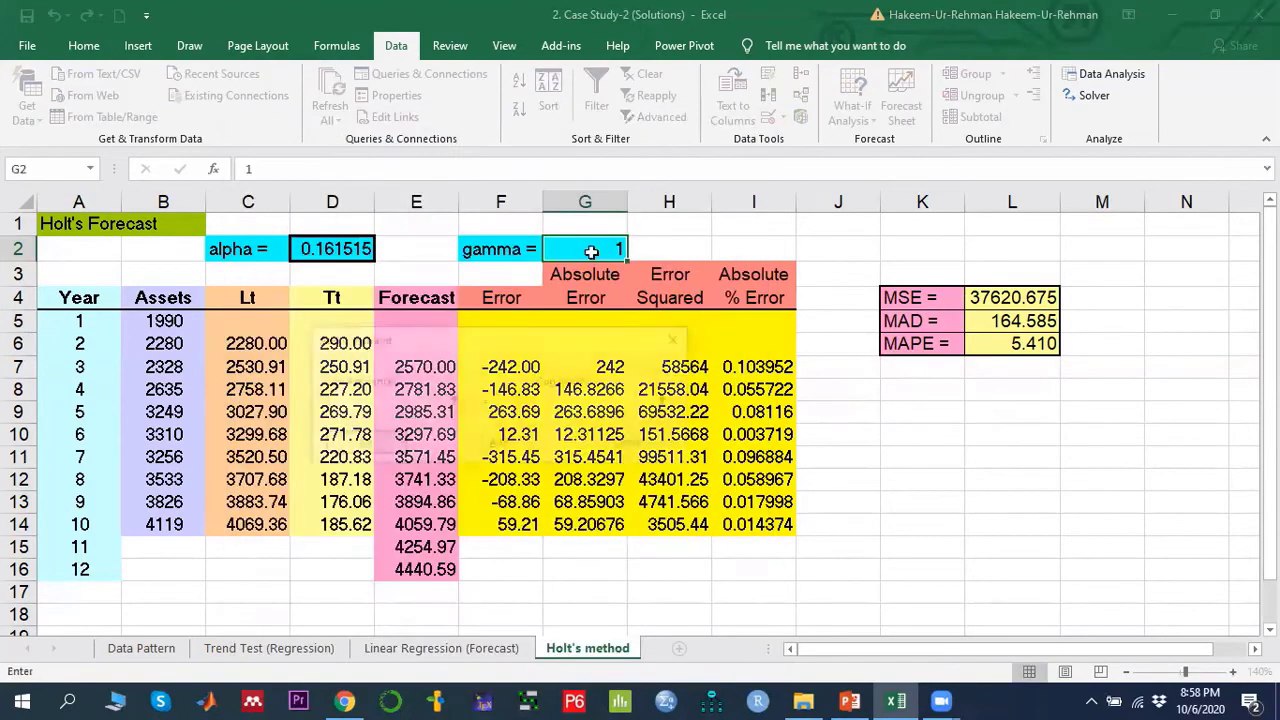
click(591, 249)
click(560, 401)
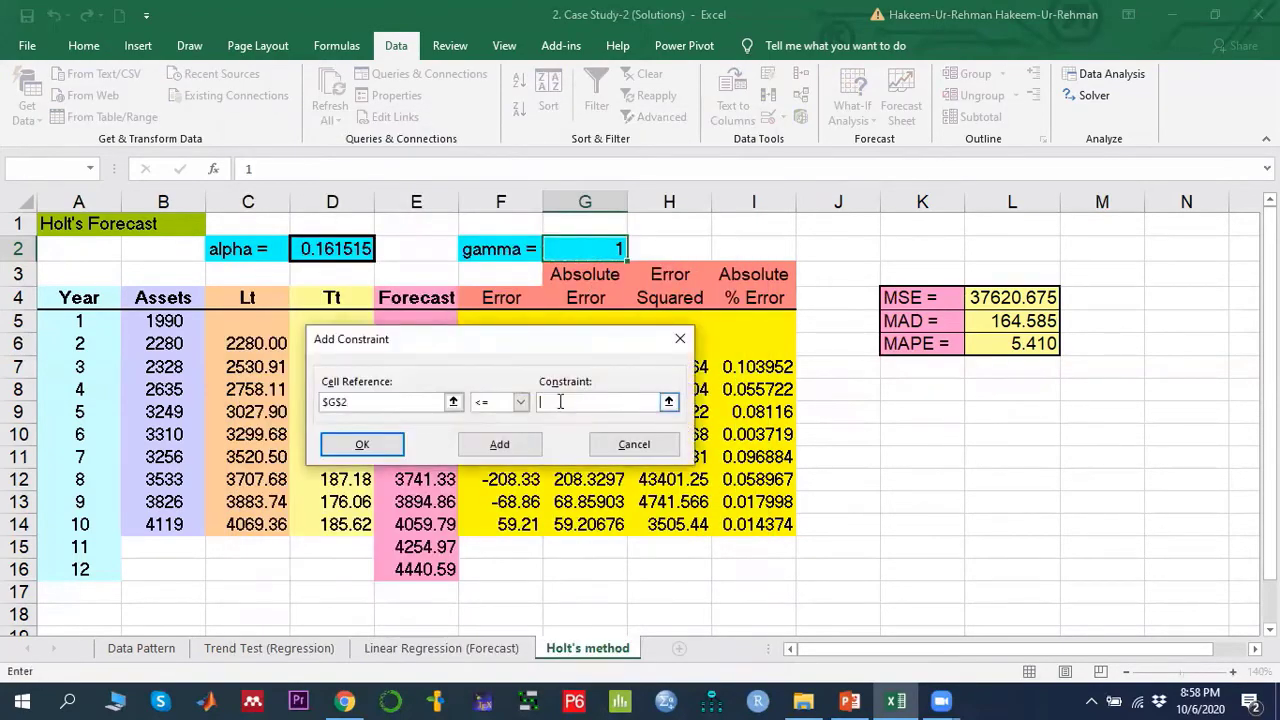
click(362, 444)
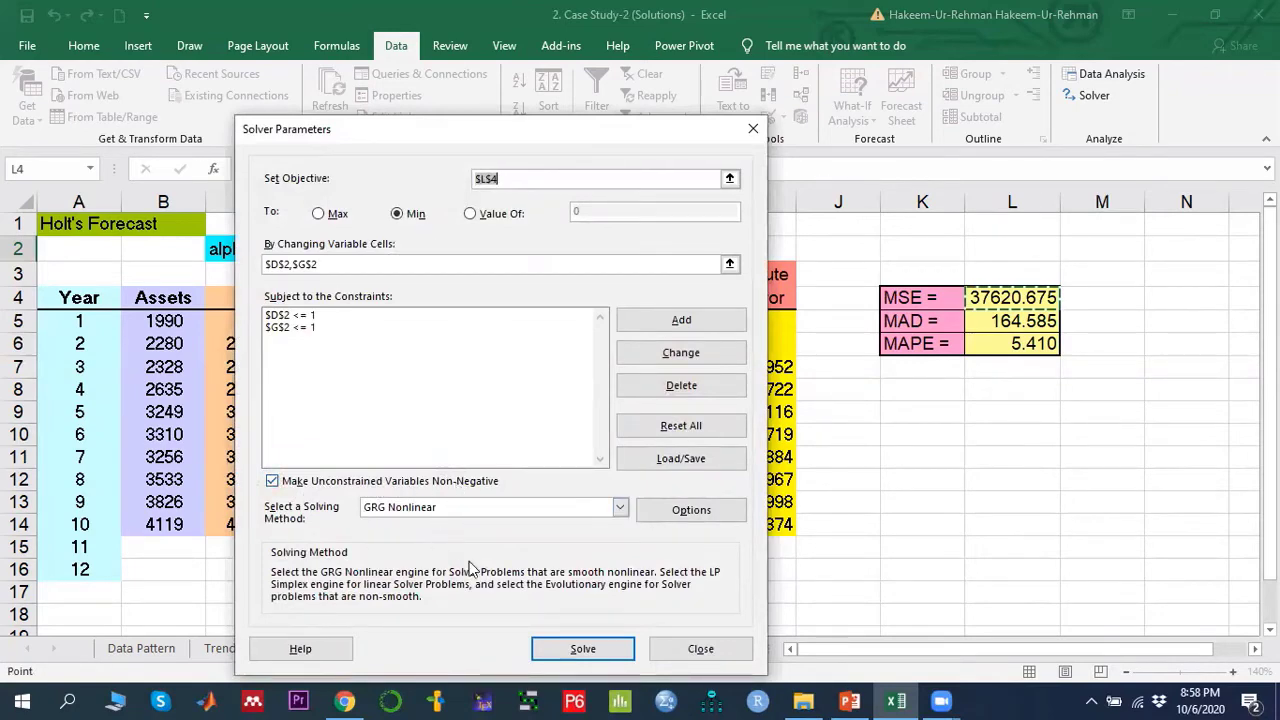
- Run Solver and keep the Solver solution
click(584, 650)
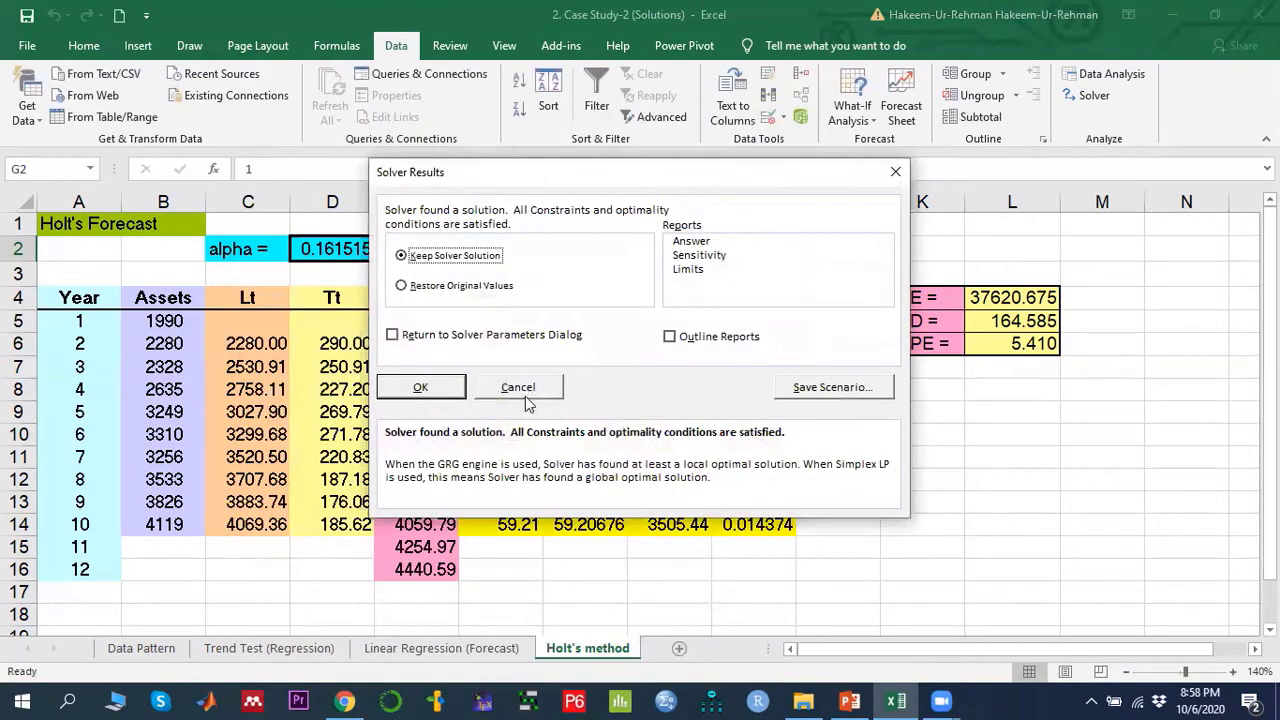
click(421, 389)
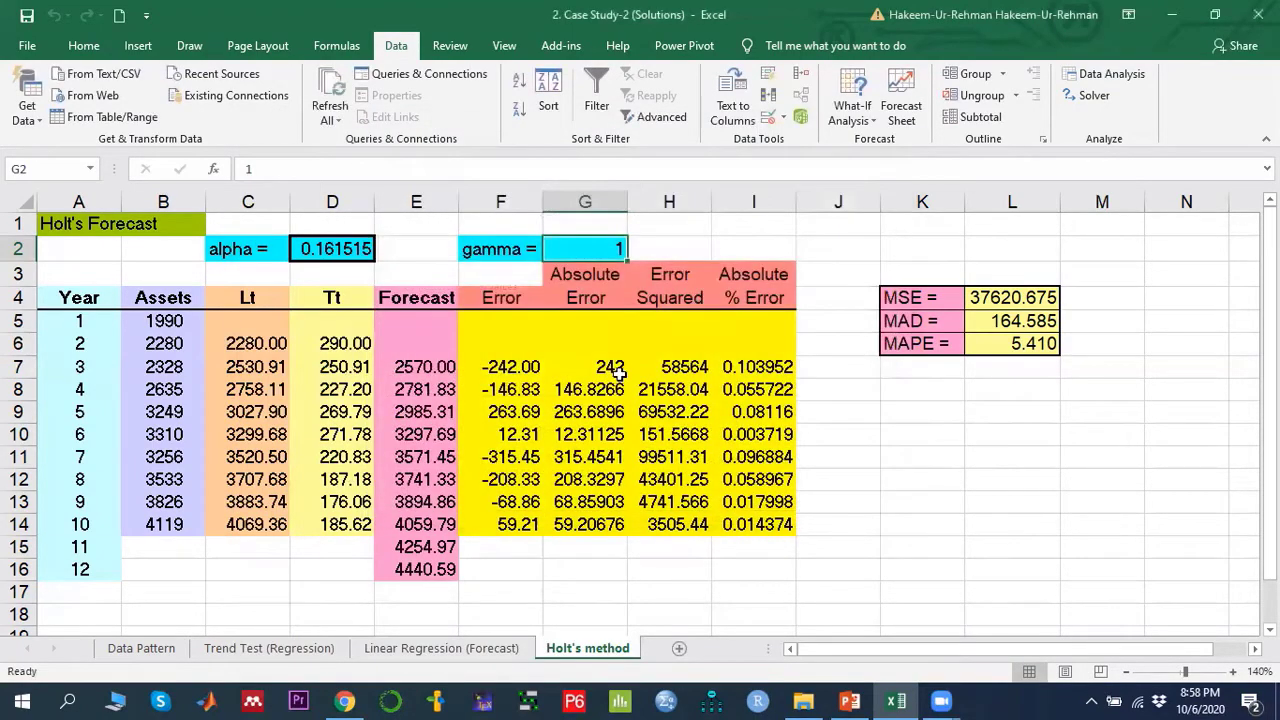
- Review the alpha and gamma cells and the MAD and MAPE results after solving
click(316, 250)
click(597, 250)
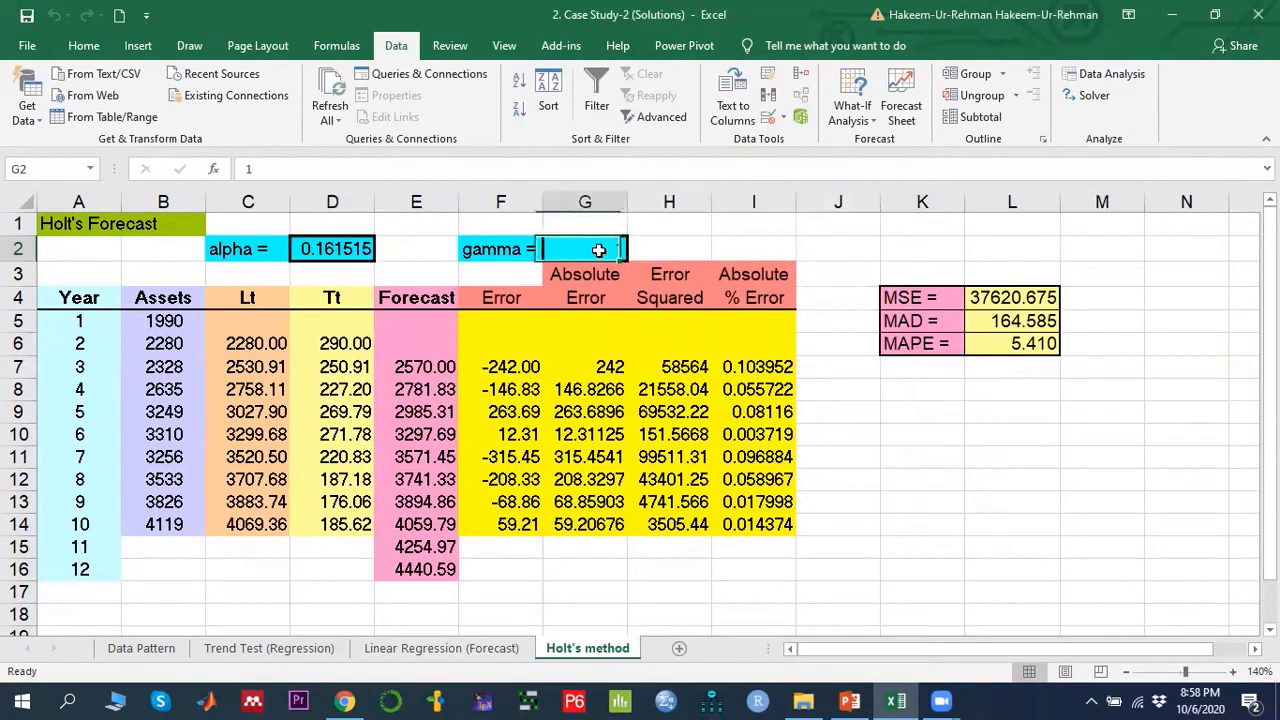
click(336, 253)
click(586, 249)
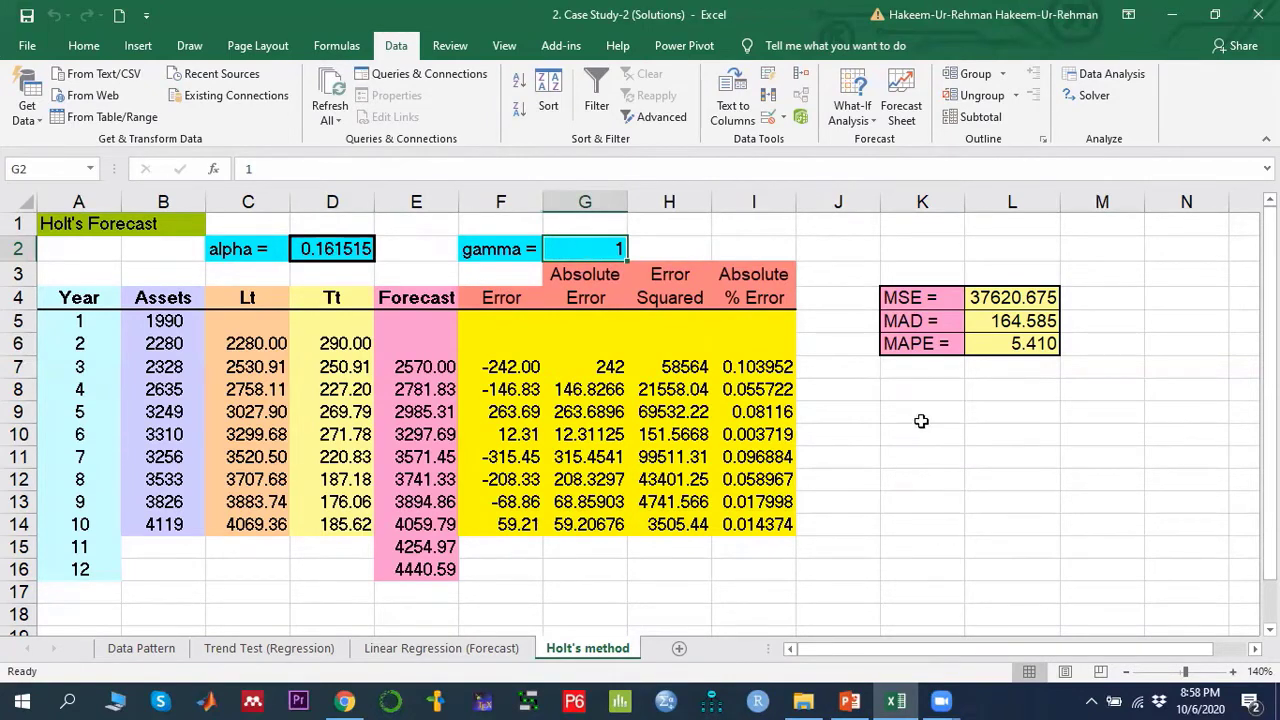
click(1015, 321)
click(1020, 343)
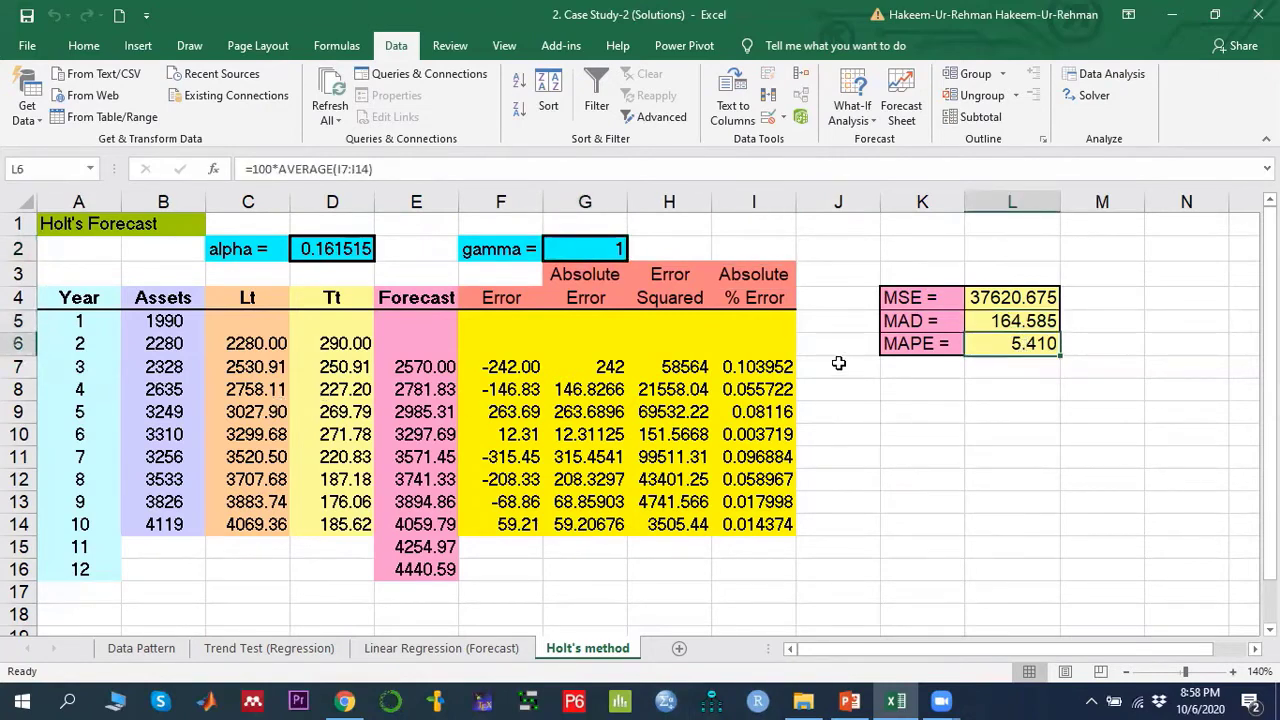
- Switch to the Linear Regression (Forecast) sheet and inspect its MAPE formula in J4 for comparison
click(452, 650)
click(583, 647)
click(468, 650)
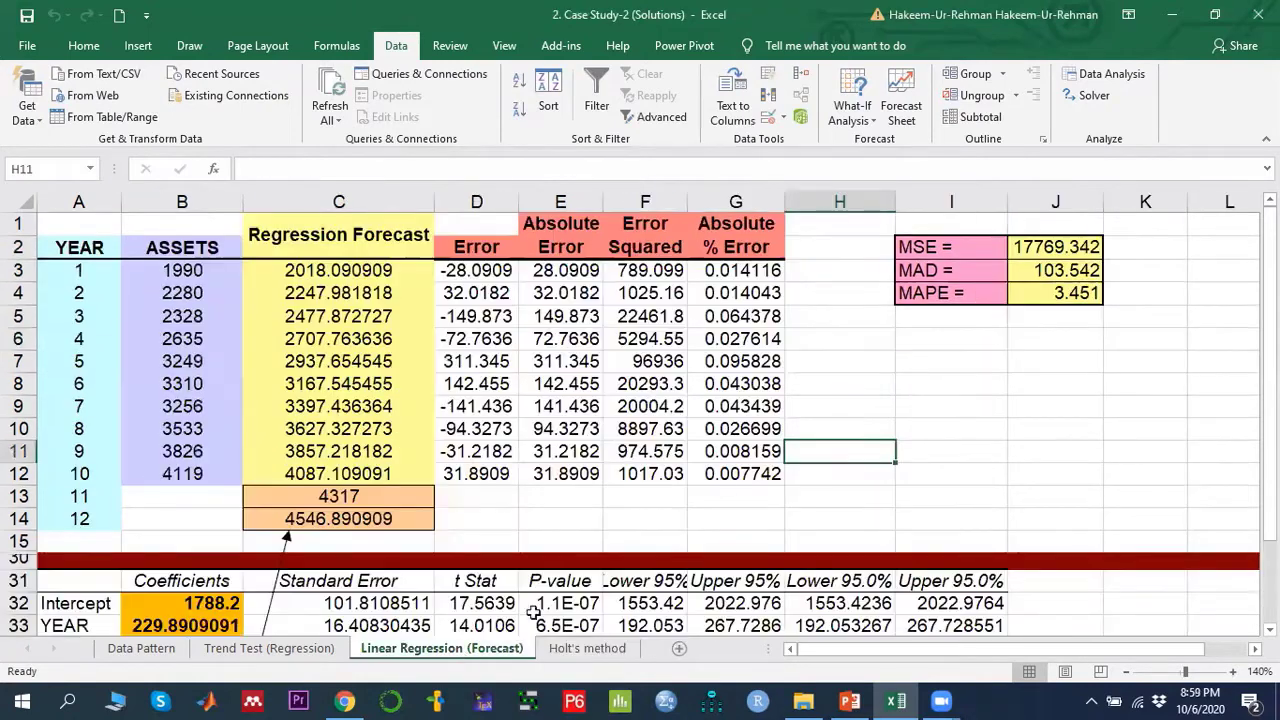
click(1078, 302)
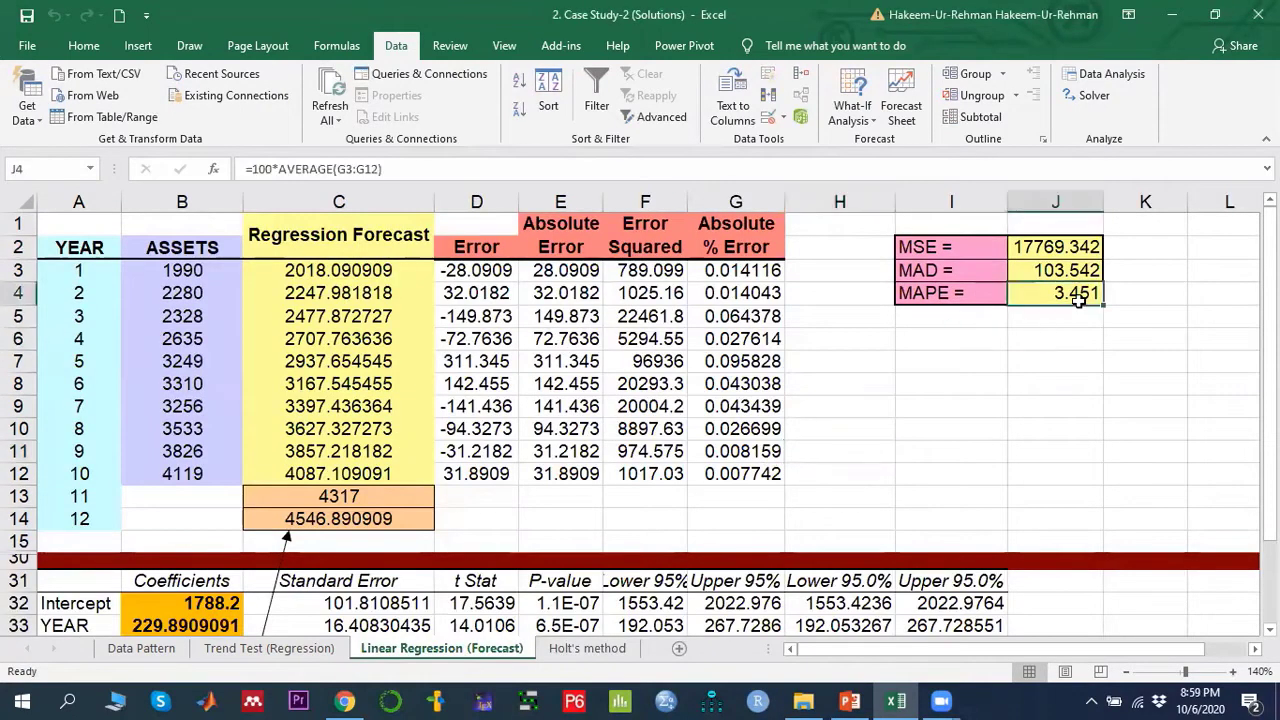
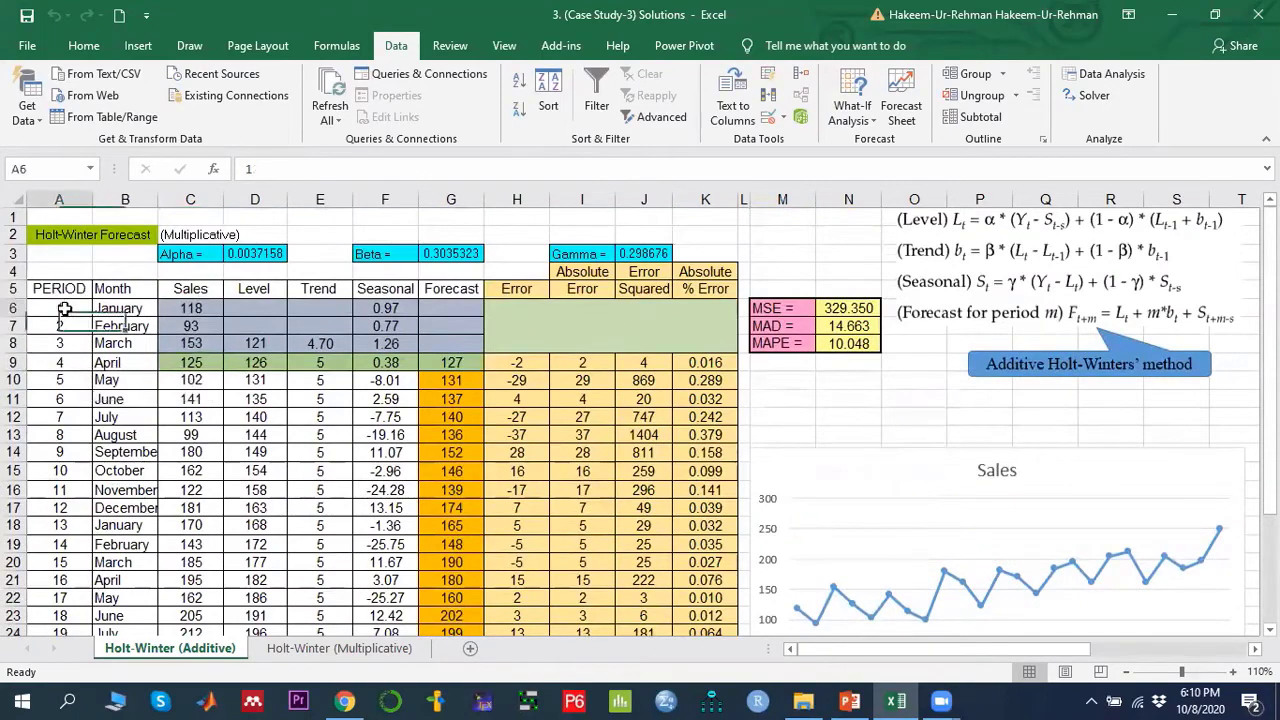
- Review the Month and Sales data columns and the Level, Trend and Seasonal headers on the Holt-Winter (Additive) sheet
click(122, 312)
drag(122, 320, 124, 597)
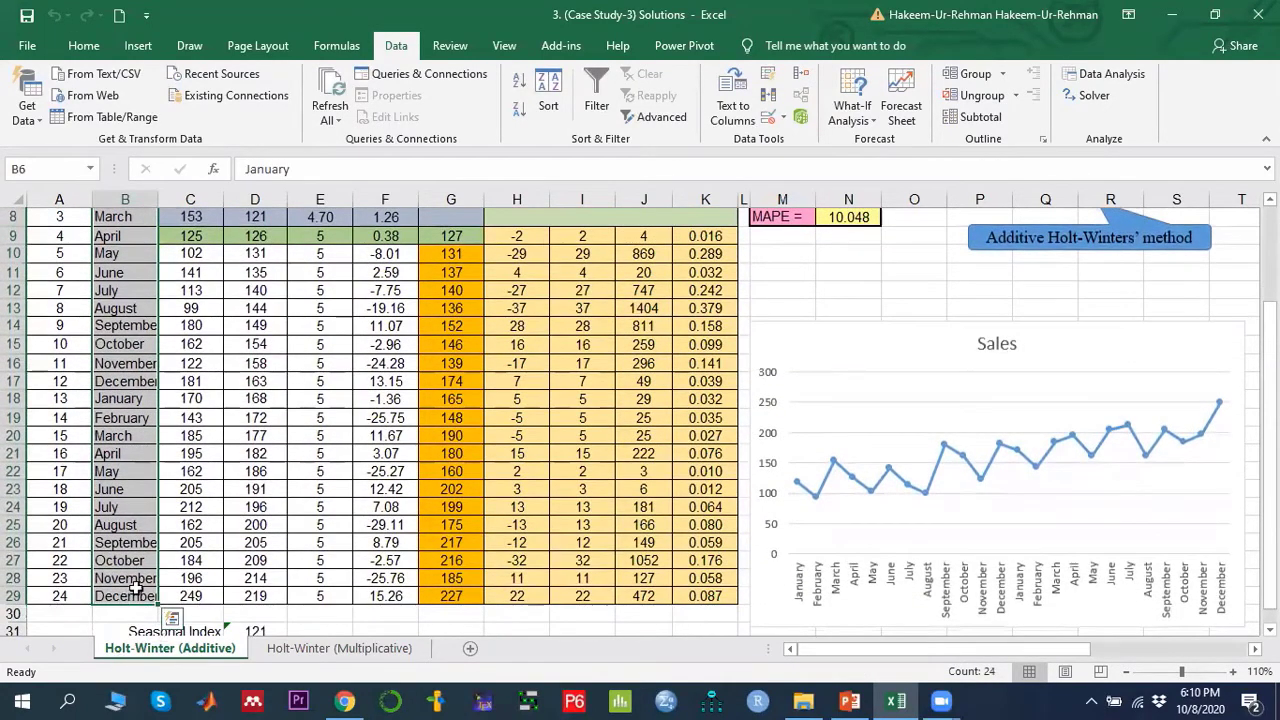
scroll(125, 590, up, 3)
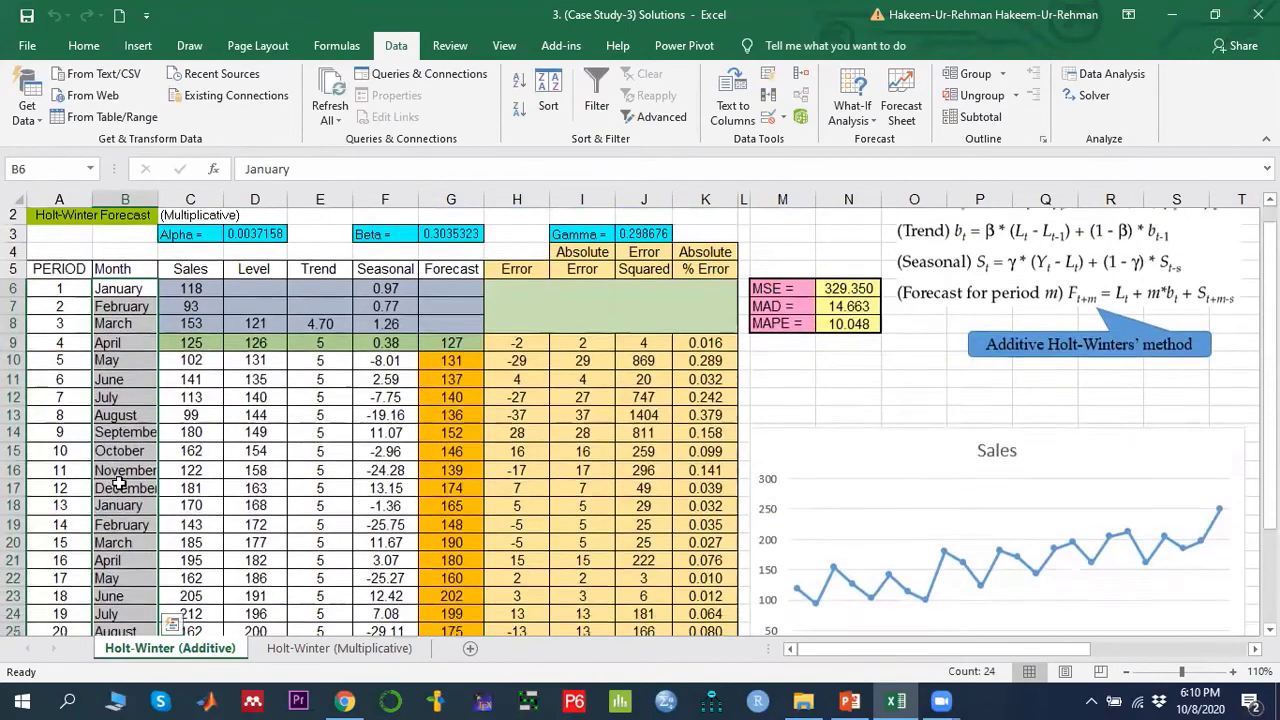
scroll(118, 484, down, 4)
scroll(120, 484, up, 4)
click(205, 310)
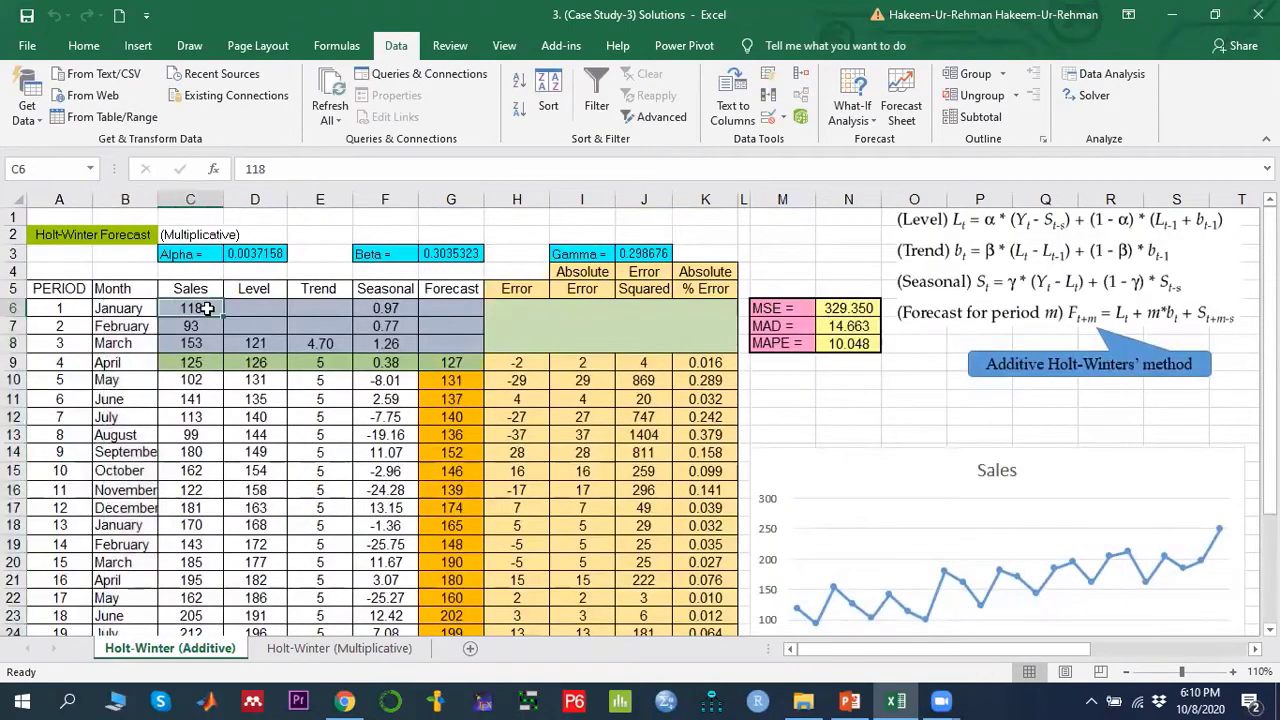
drag(76, 288, 183, 620)
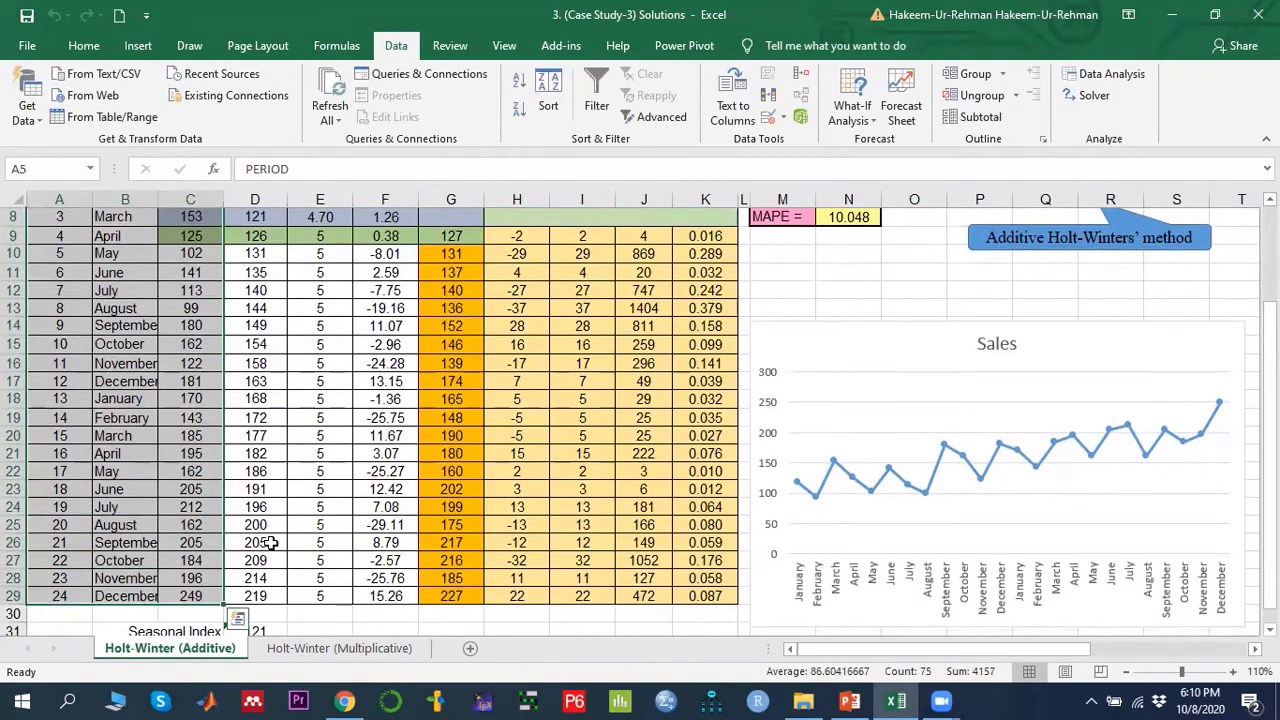
scroll(270, 542, up, 3)
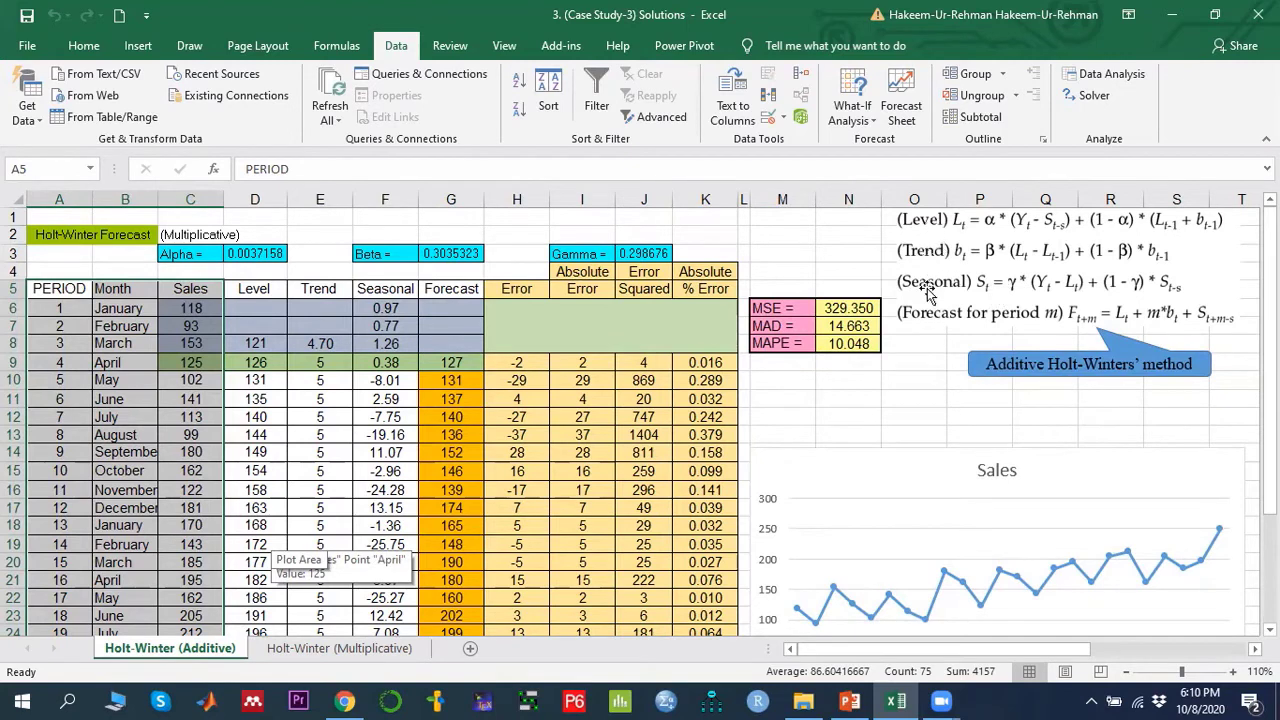
click(254, 290)
click(320, 289)
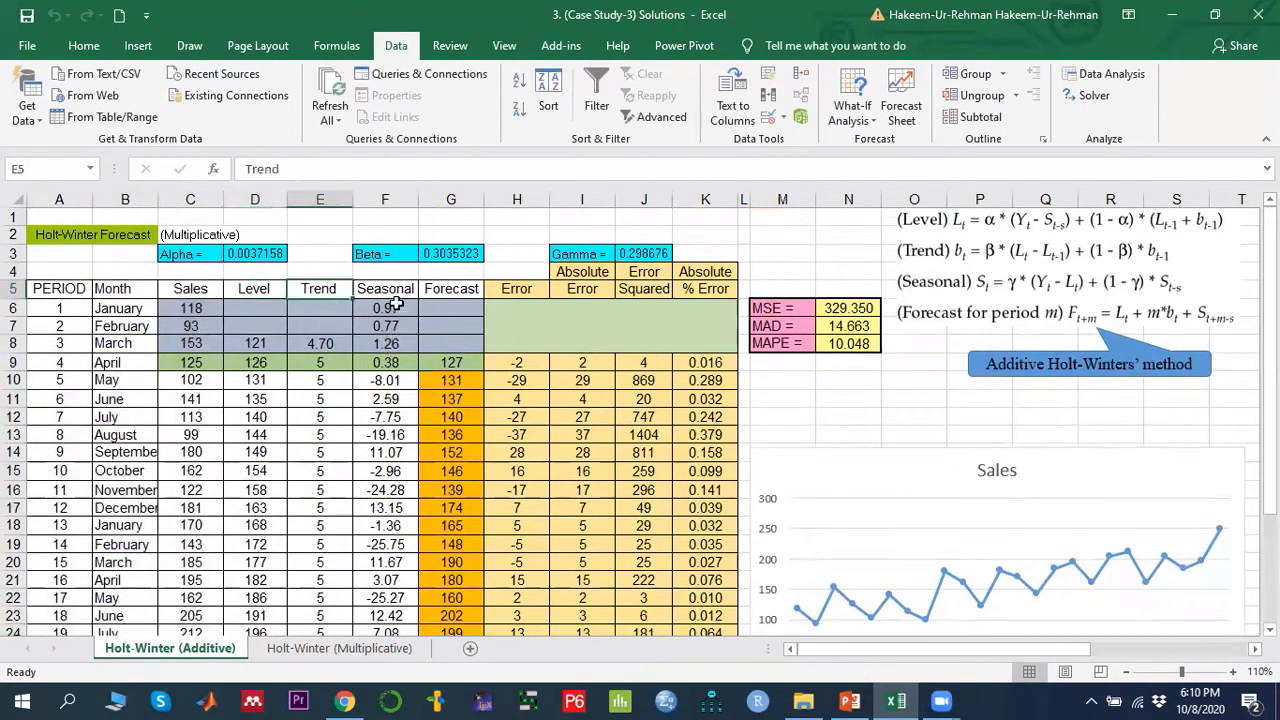
click(394, 290)
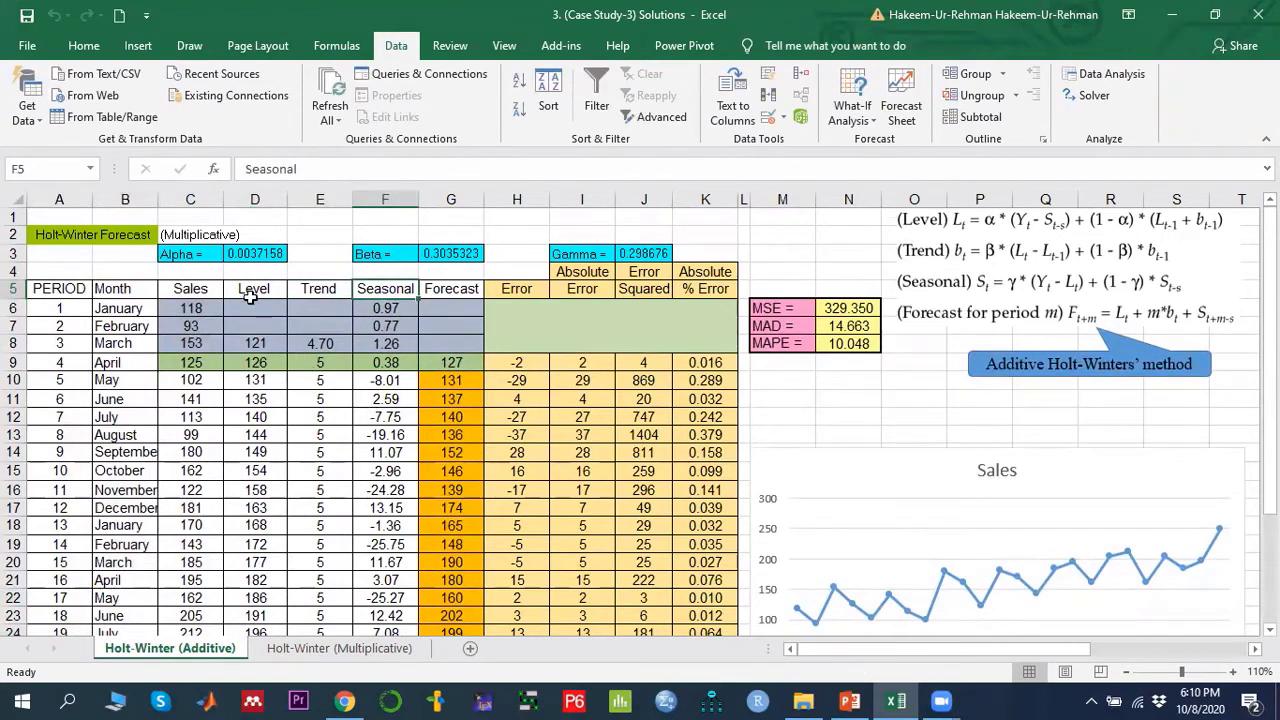
- Inspect the initial level formula in D8 and the data points of the Sales chart
click(254, 340)
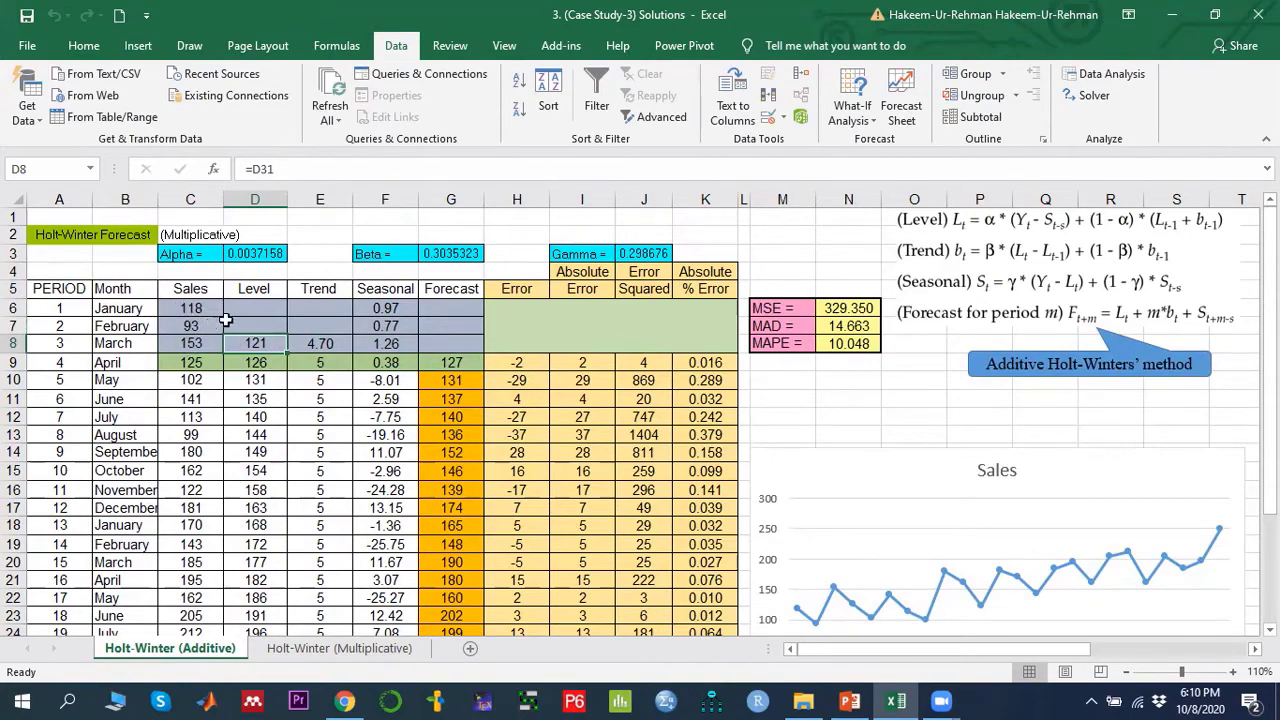
scroll(794, 513, down, 2)
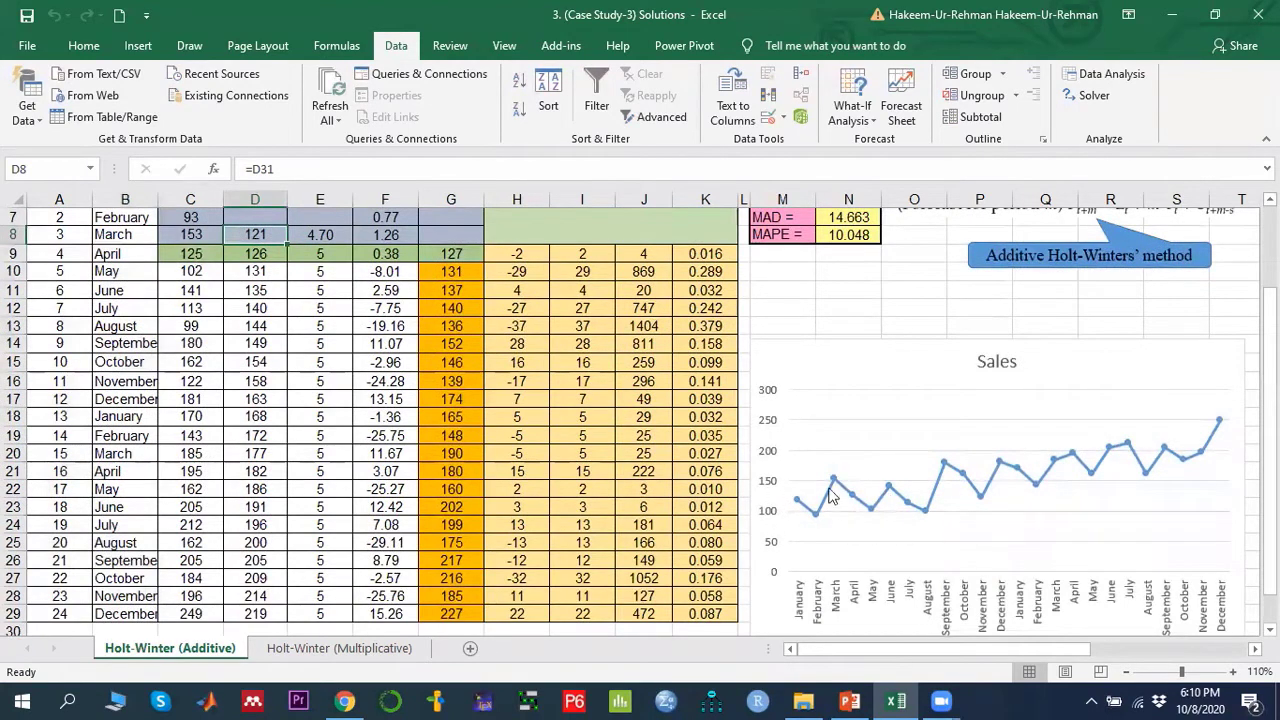
mouse_move(871, 518)
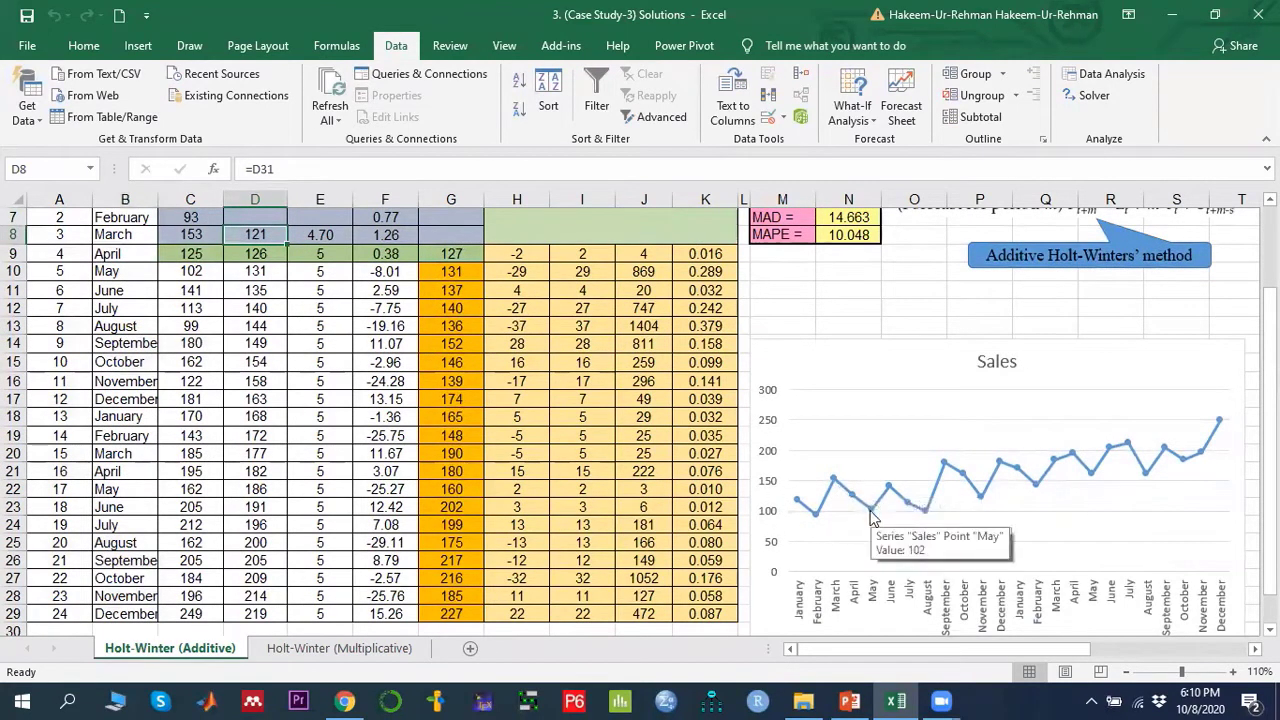
mouse_move(912, 512)
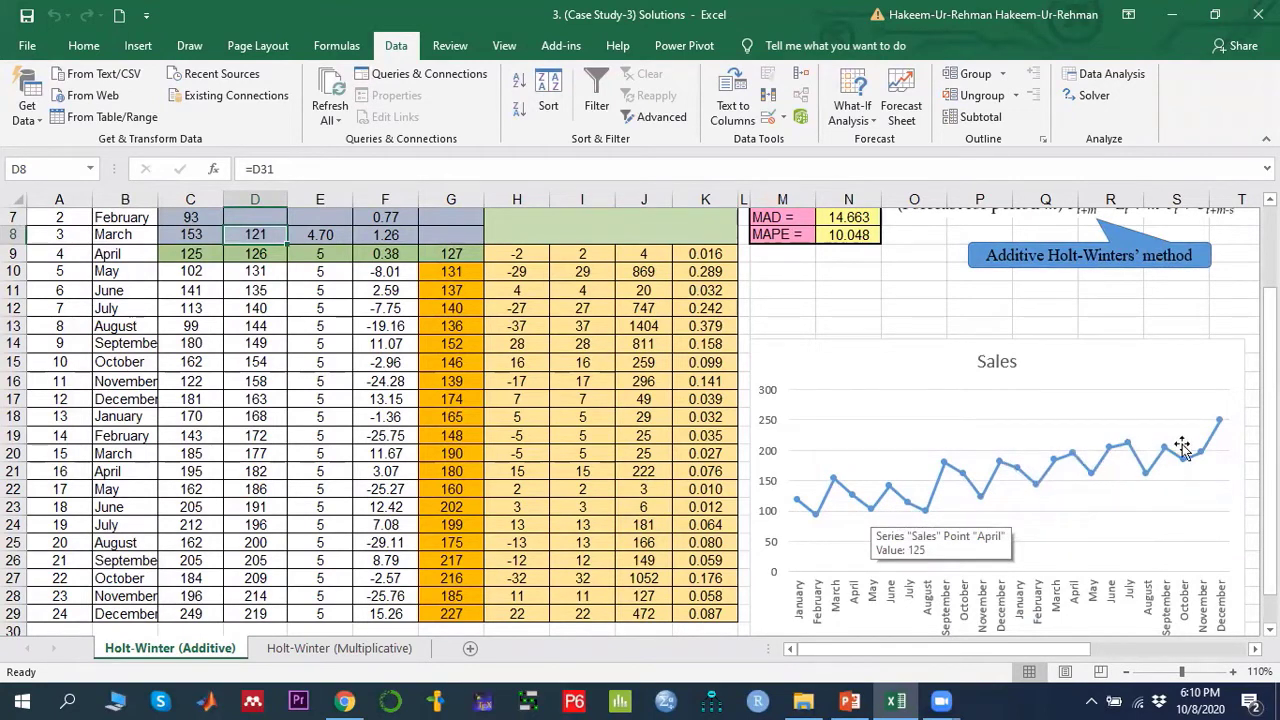
mouse_move(1103, 475)
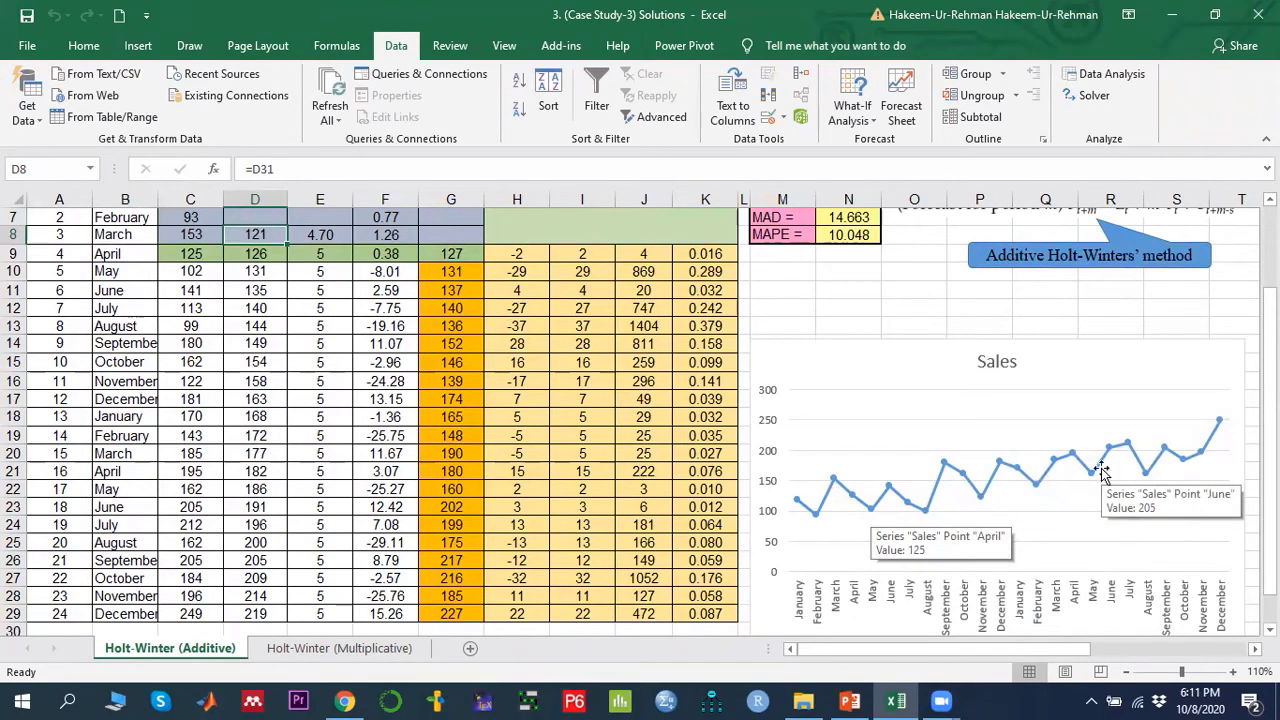
scroll(1103, 475, up, 2)
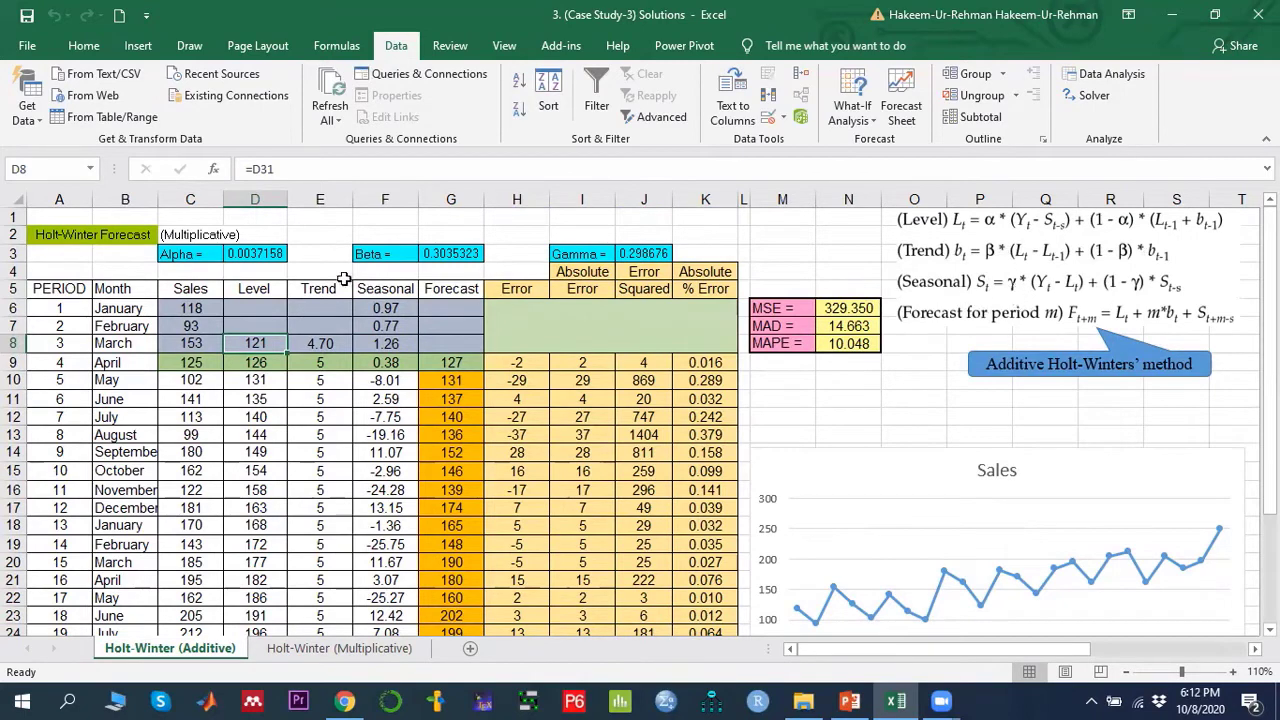
- Inspect the alpha, beta and gamma parameter cells of the Holt-Winters model
click(268, 256)
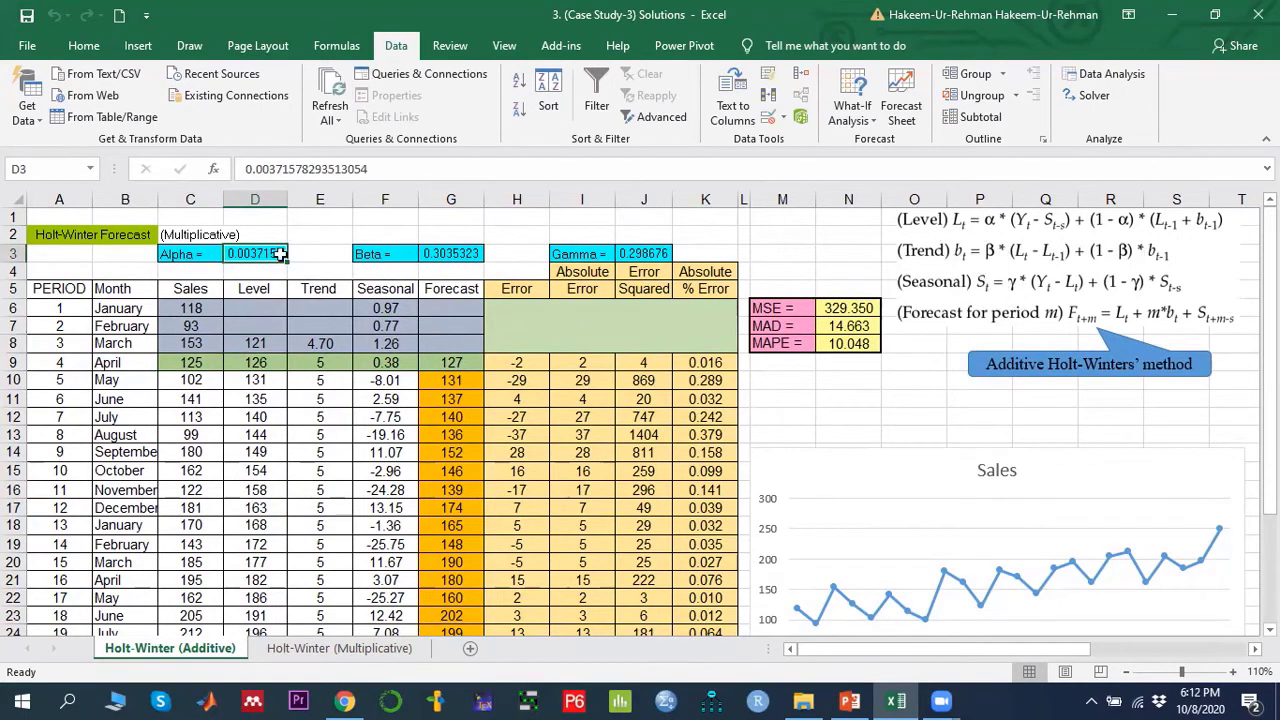
click(456, 253)
click(655, 253)
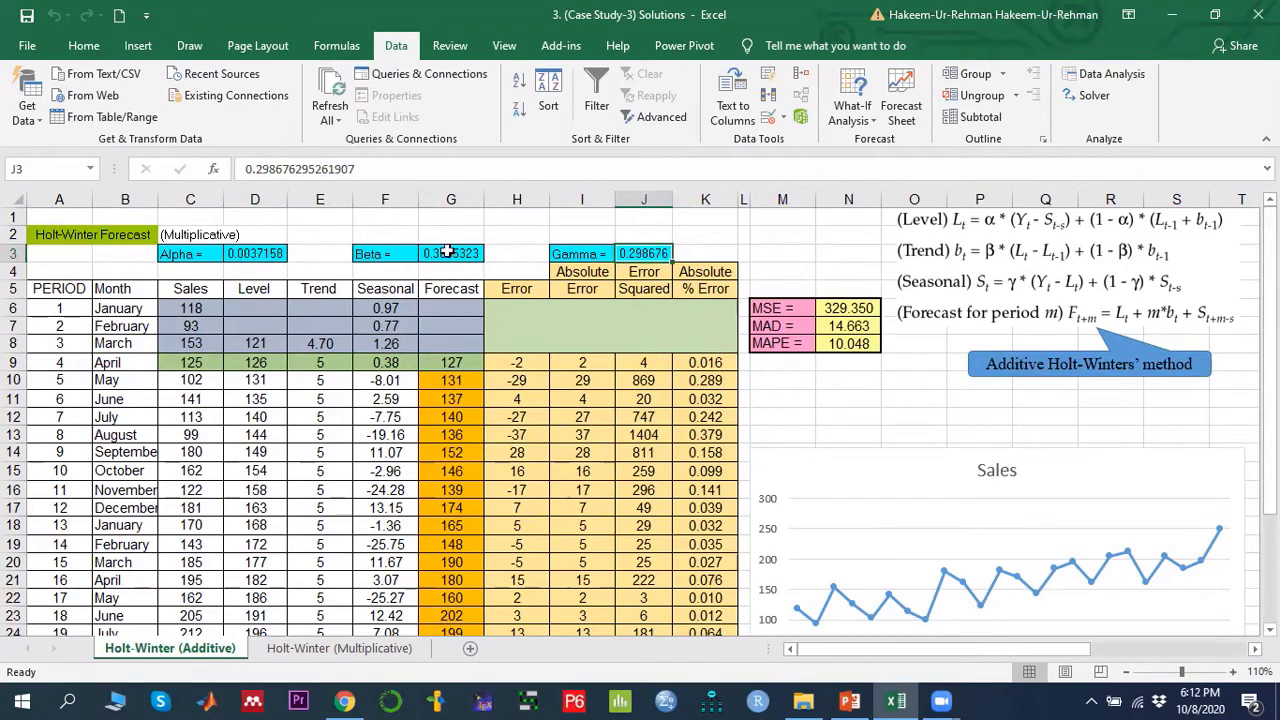
click(448, 253)
click(652, 252)
click(259, 254)
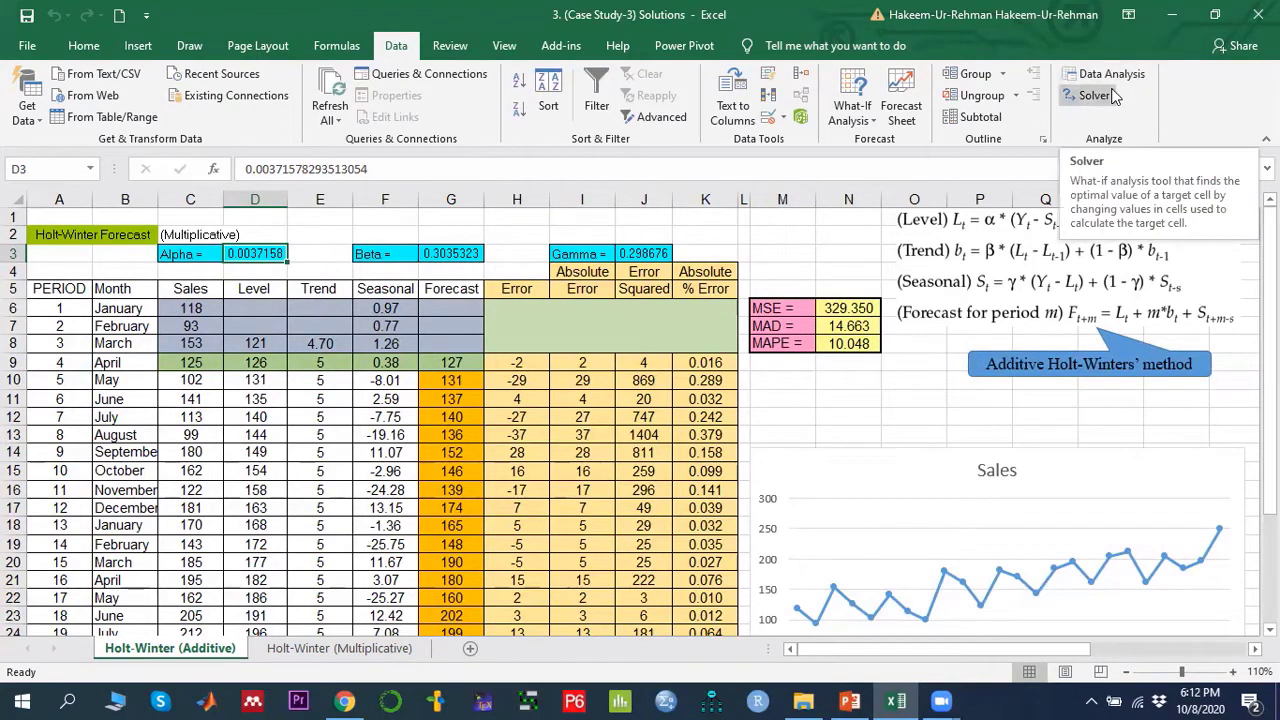
- Open the Excel add-ins settings and review which add-ins, including Analysis ToolPak and Solver Add-in, are enabled
click(28, 46)
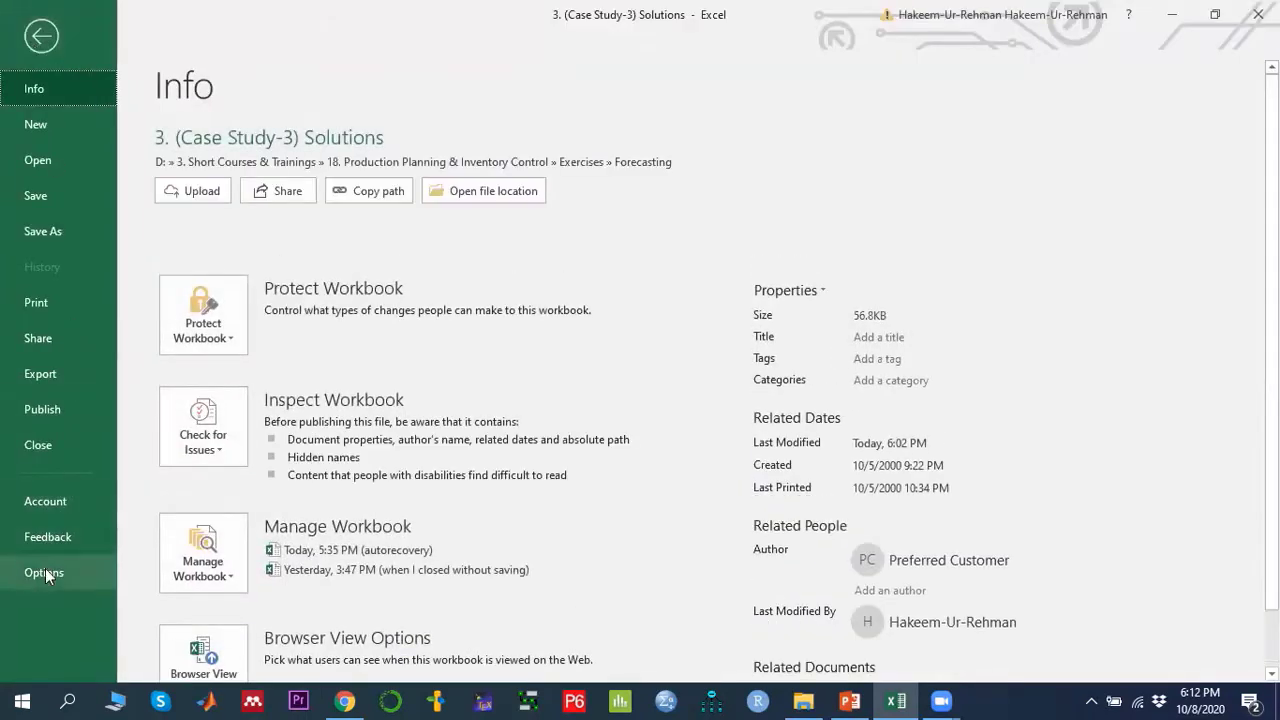
click(44, 573)
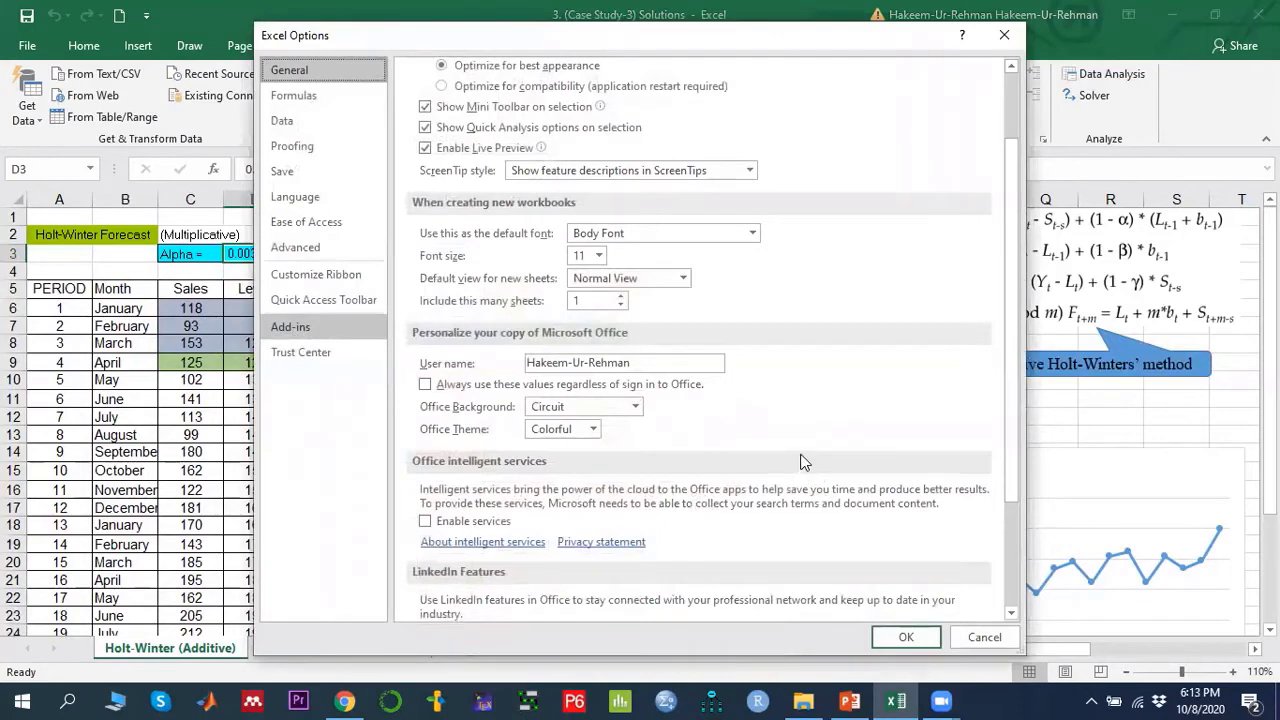
click(290, 326)
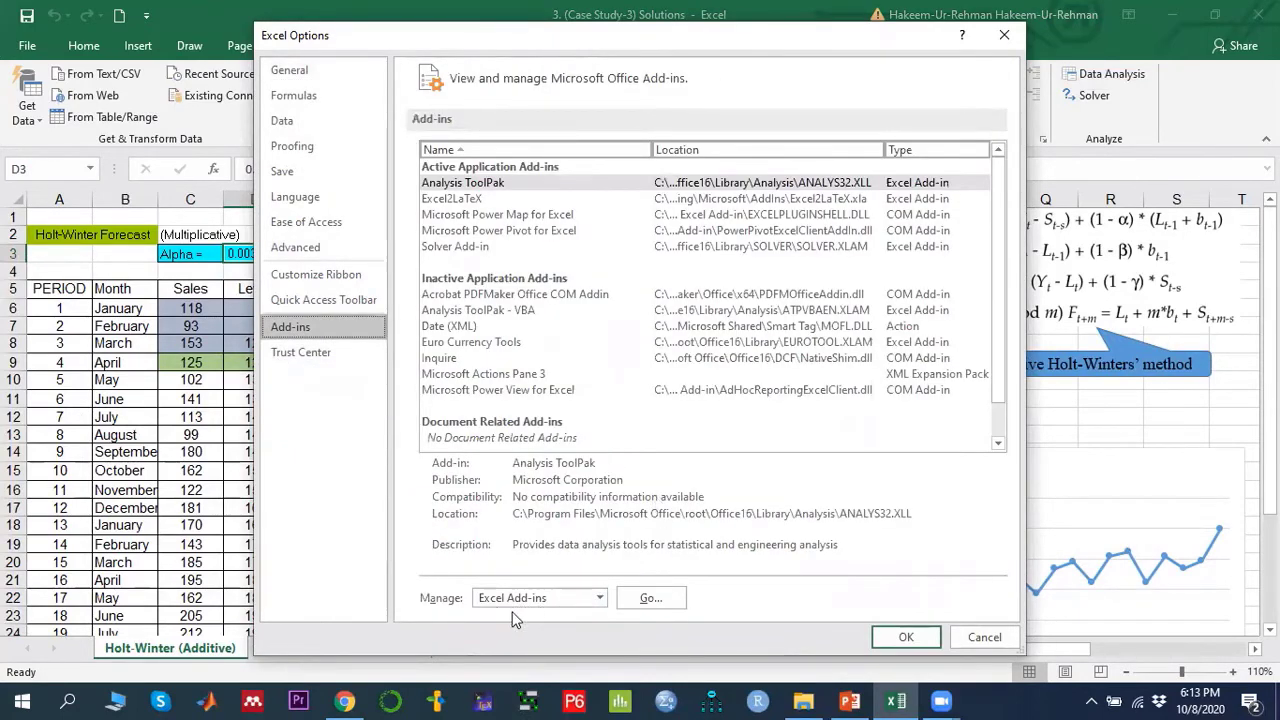
click(652, 600)
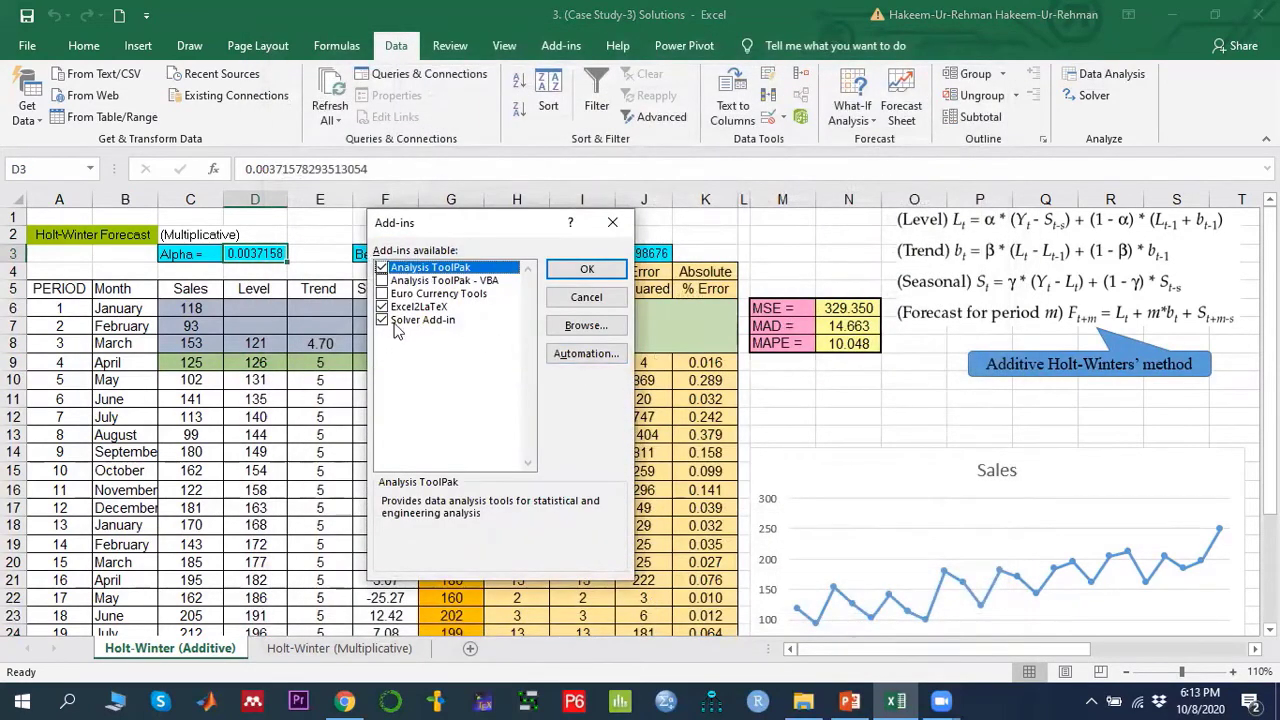
click(588, 270)
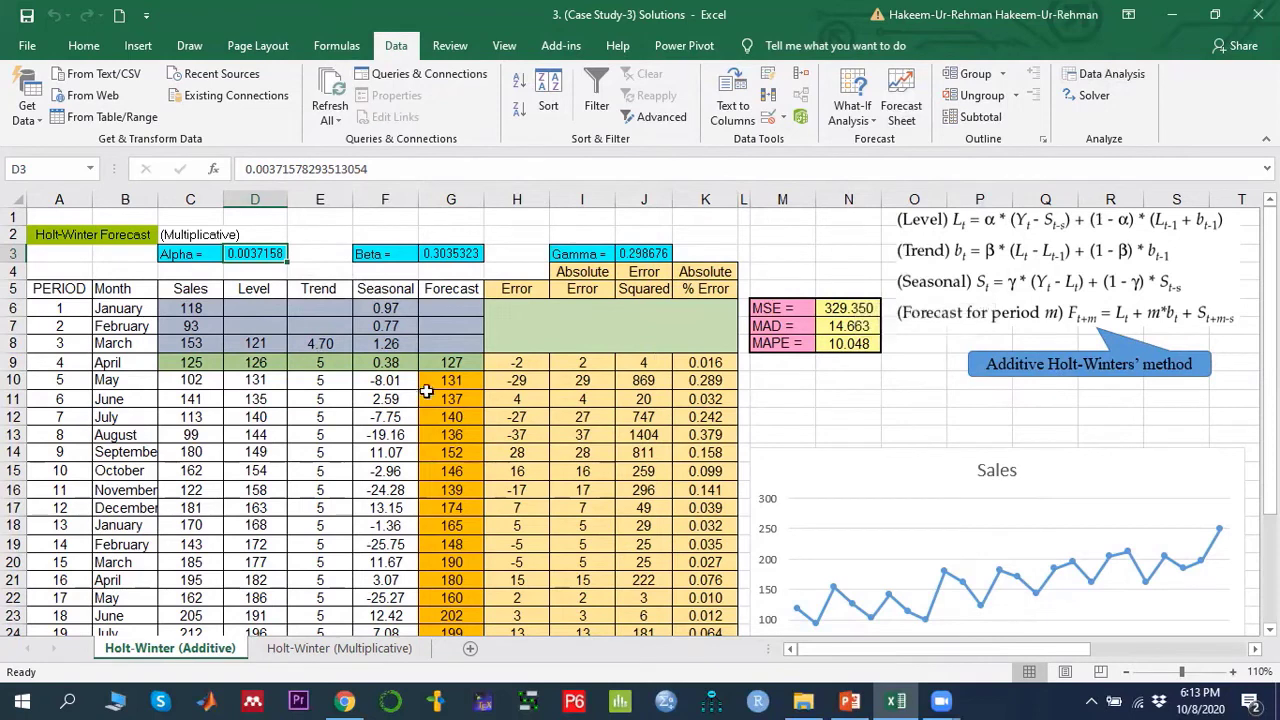
- Trace the initial level in D8 back to the seasonal index average in D31 and inspect the initial trend in E8
click(255, 341)
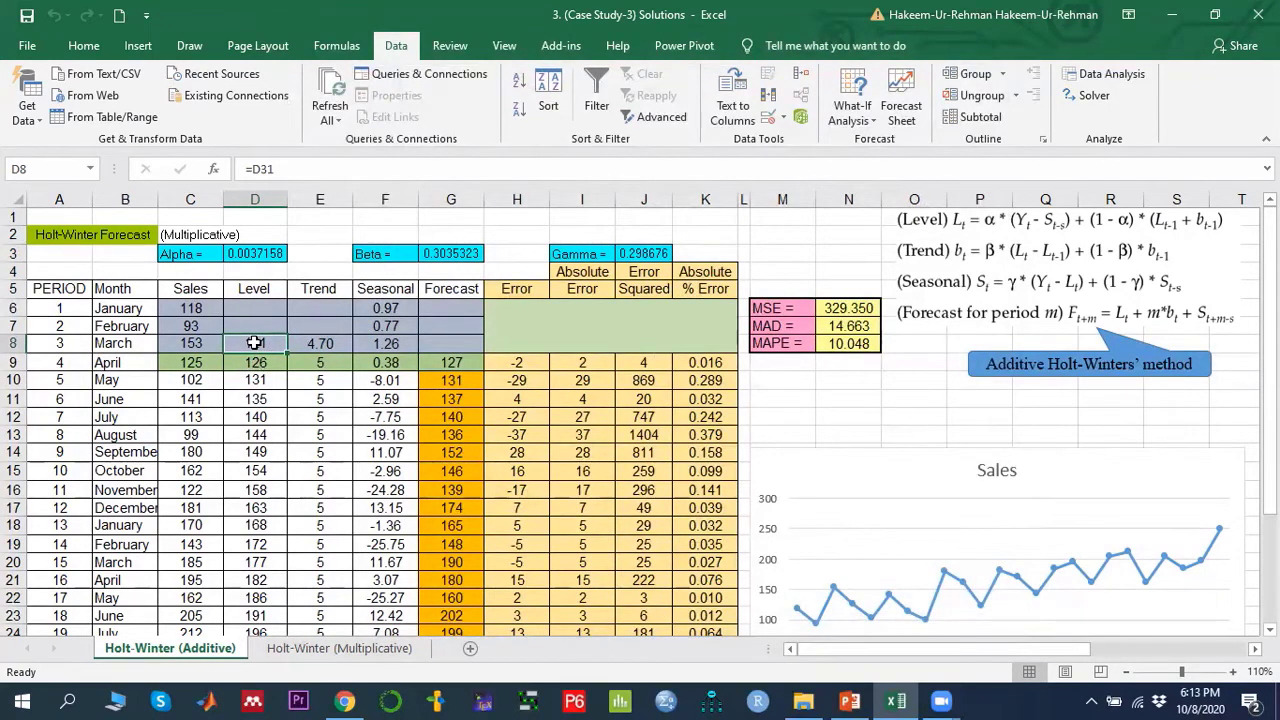
drag(198, 308, 193, 343)
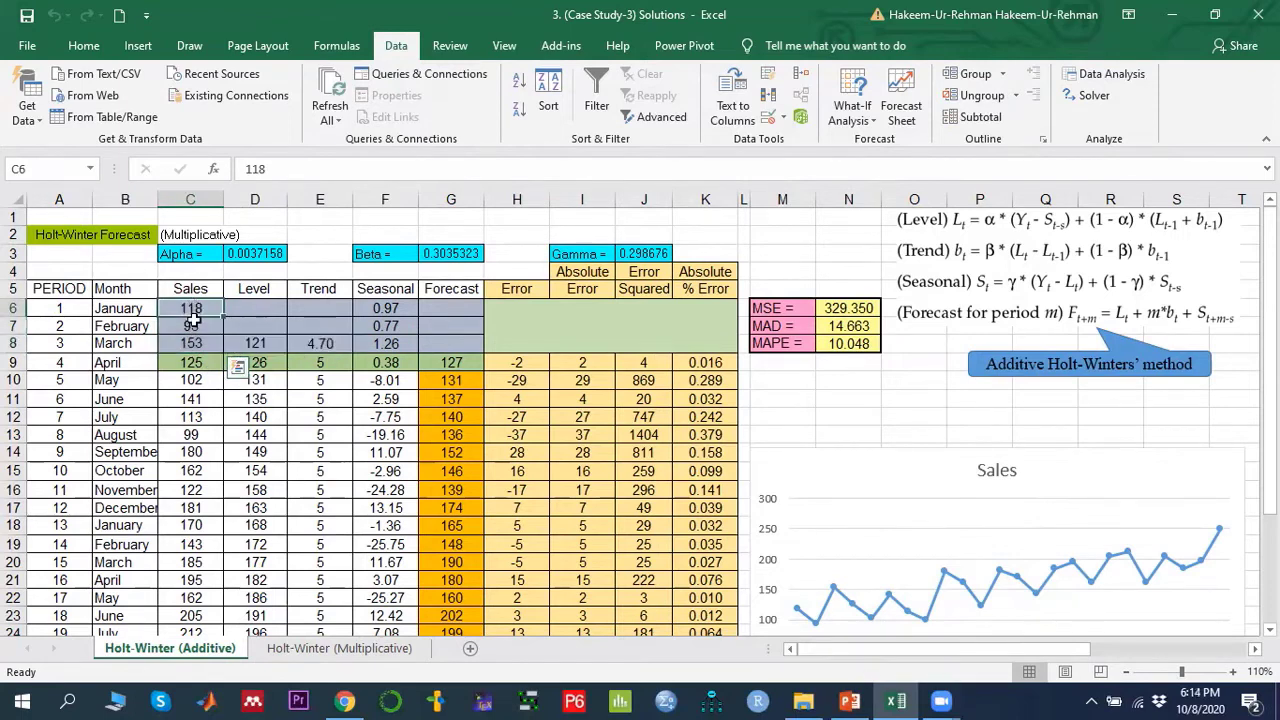
click(255, 343)
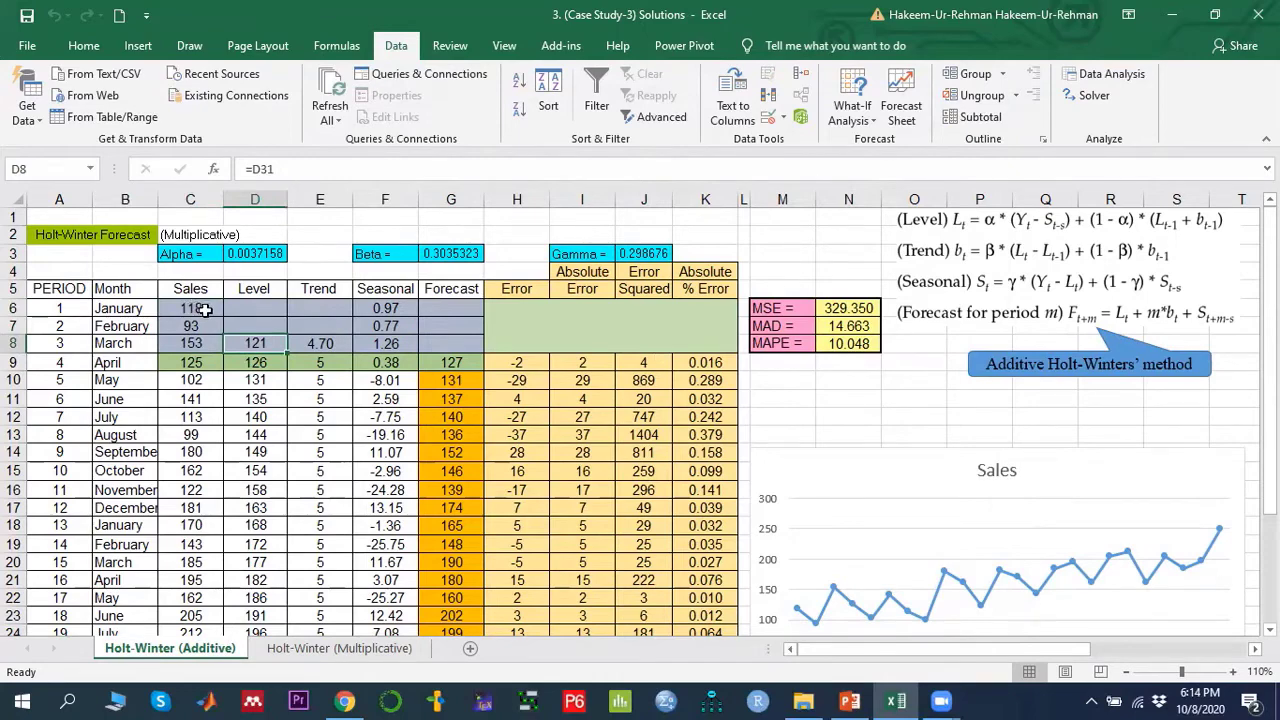
drag(198, 308, 200, 625)
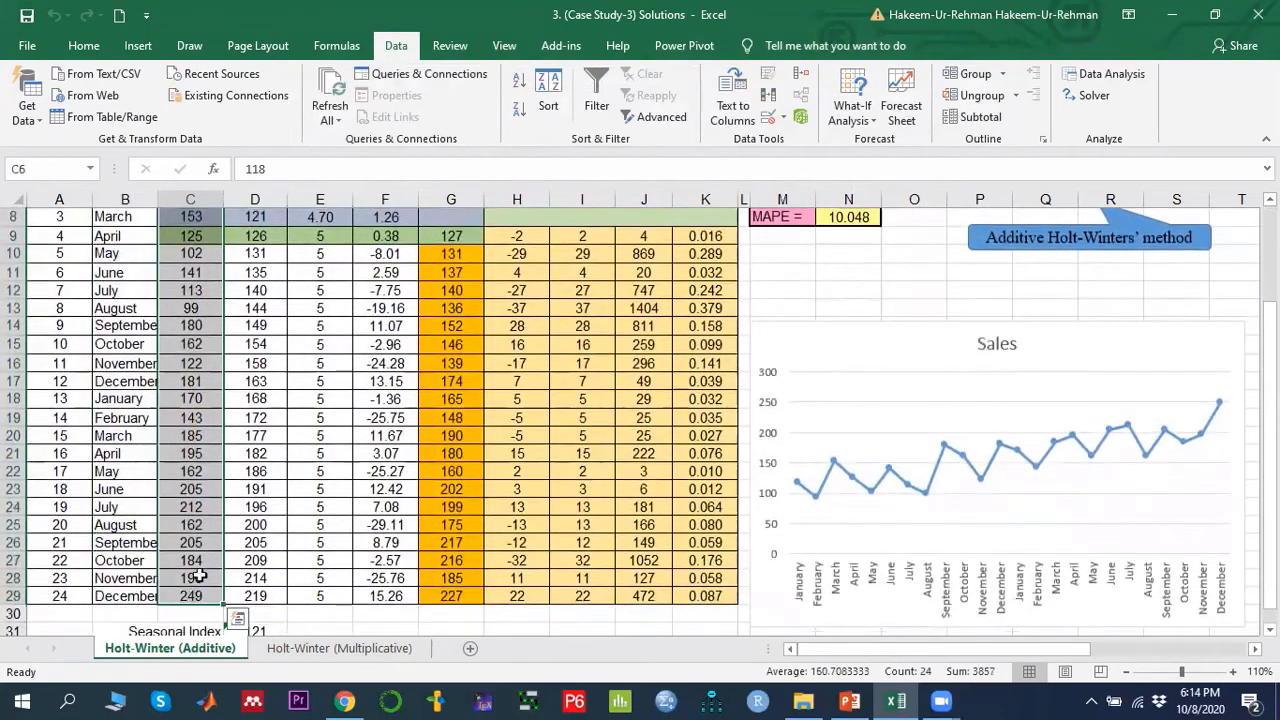
scroll(214, 557, down, 2)
click(256, 520)
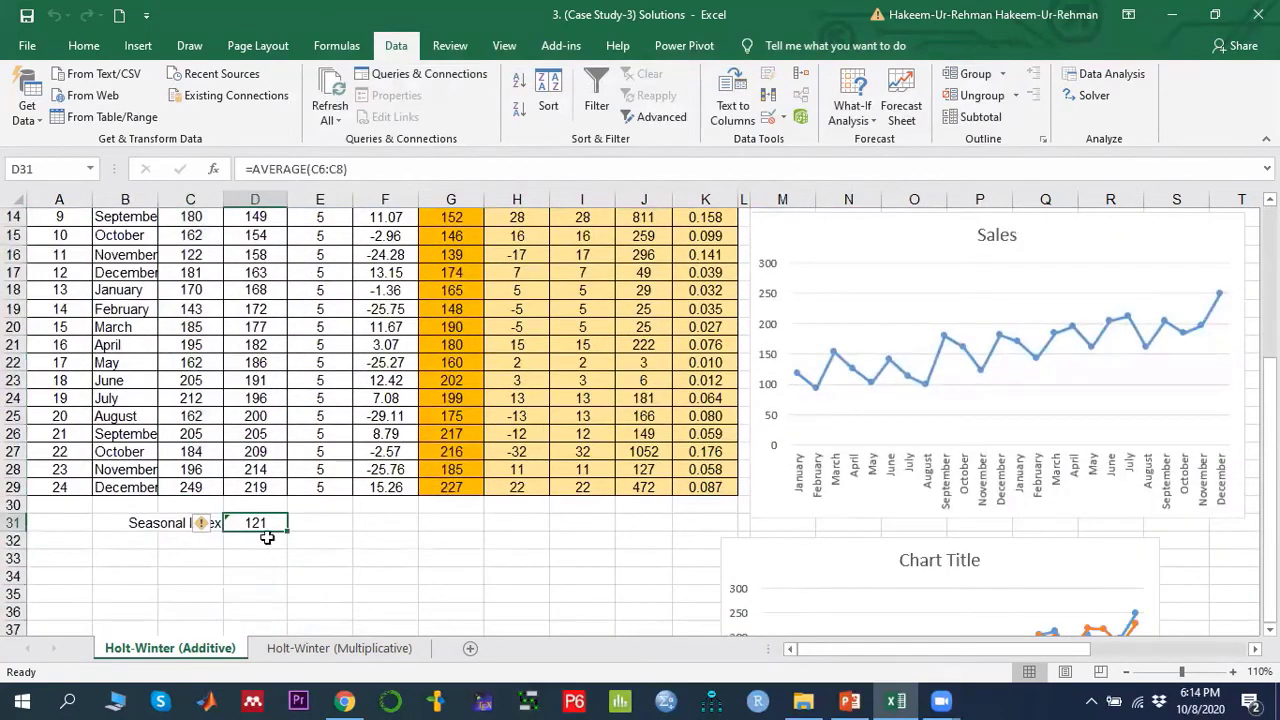
scroll(267, 538, up, 5)
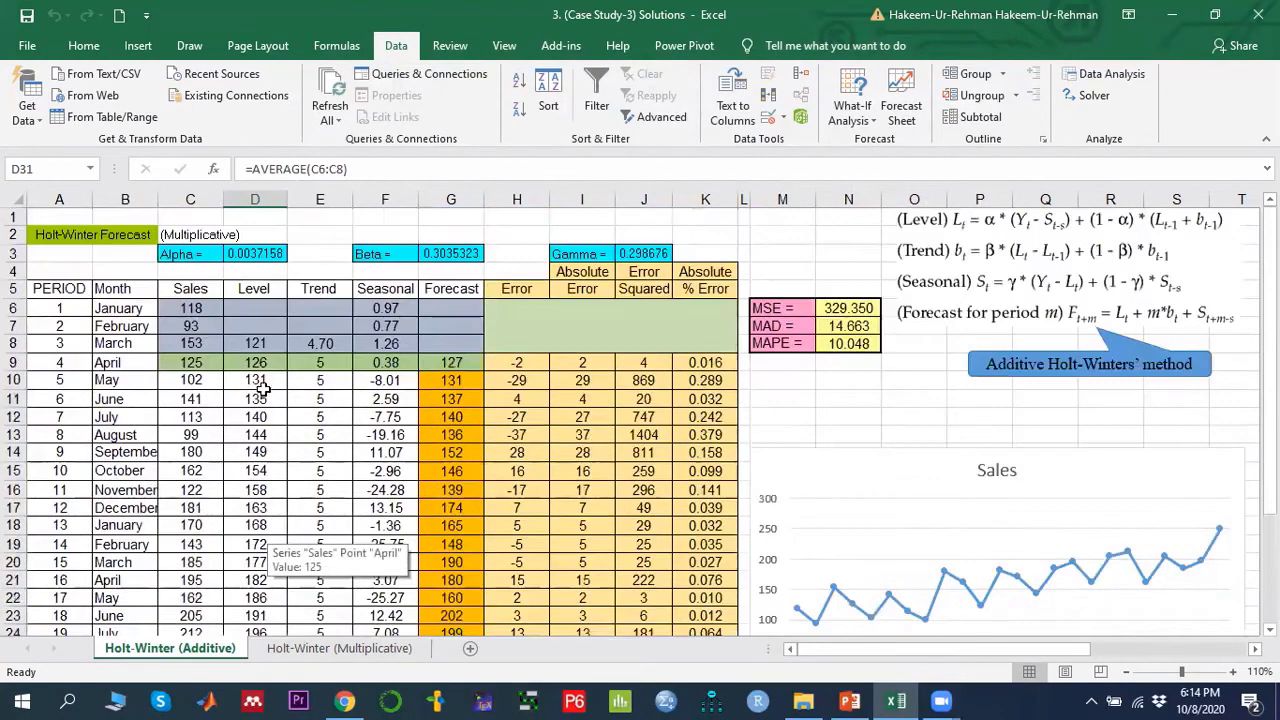
click(257, 343)
scroll(280, 490, down, 6)
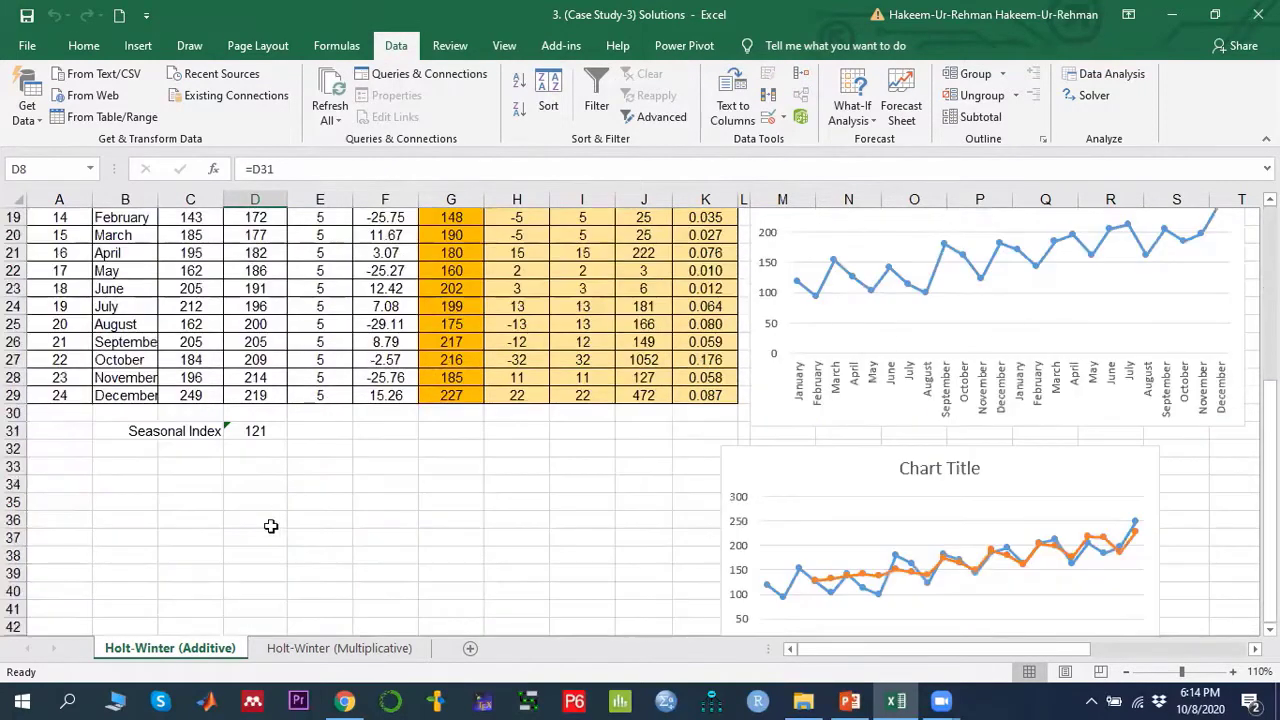
click(257, 430)
scroll(290, 470, up, 2)
scroll(321, 505, up, 4)
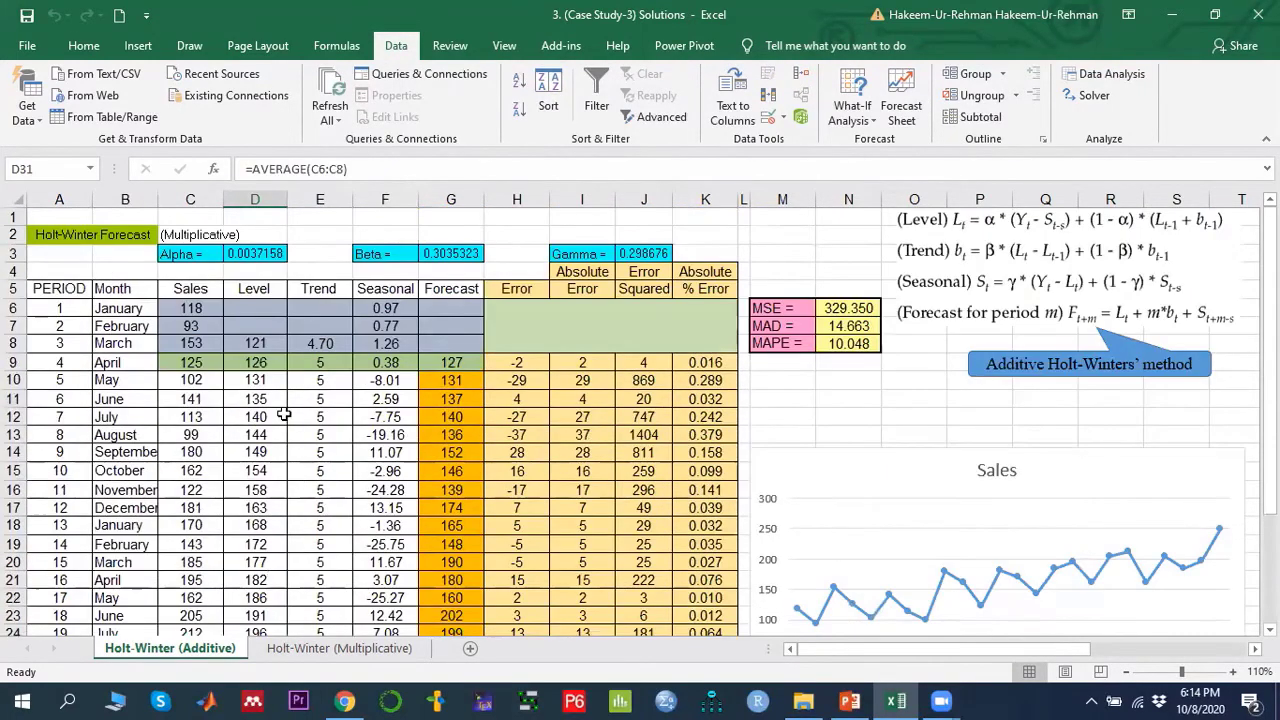
click(257, 345)
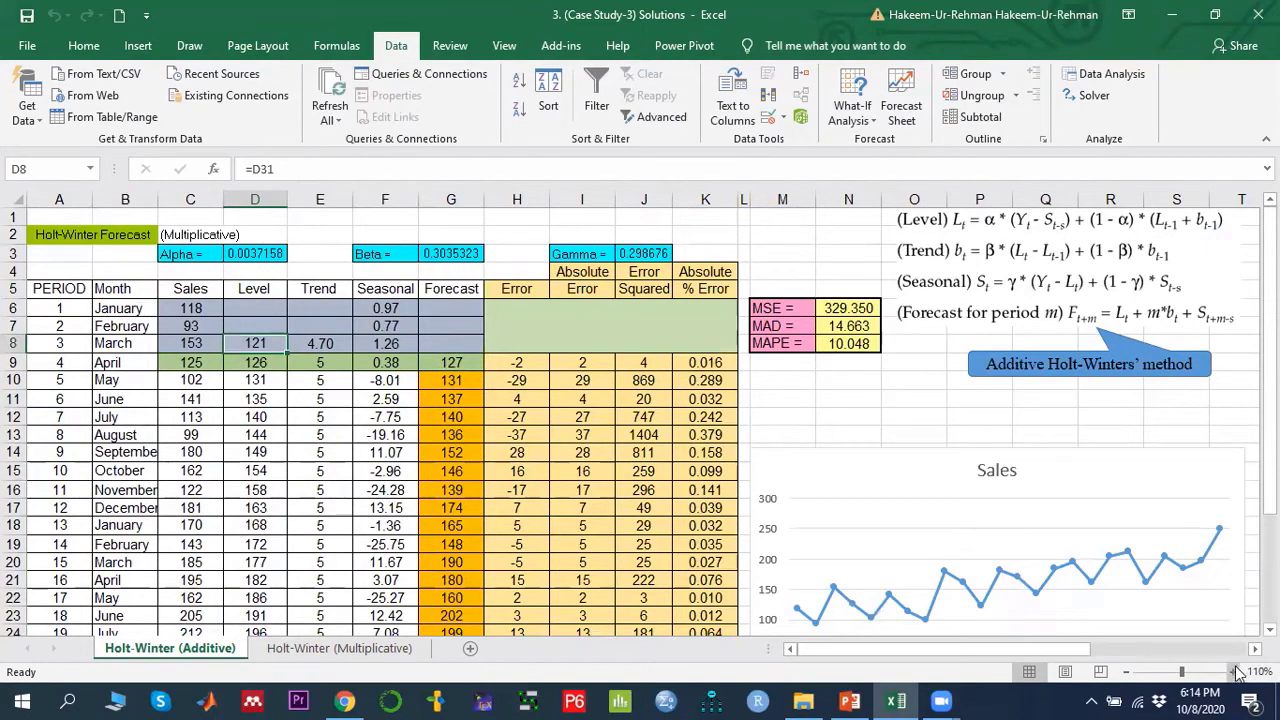
double_click(258, 343)
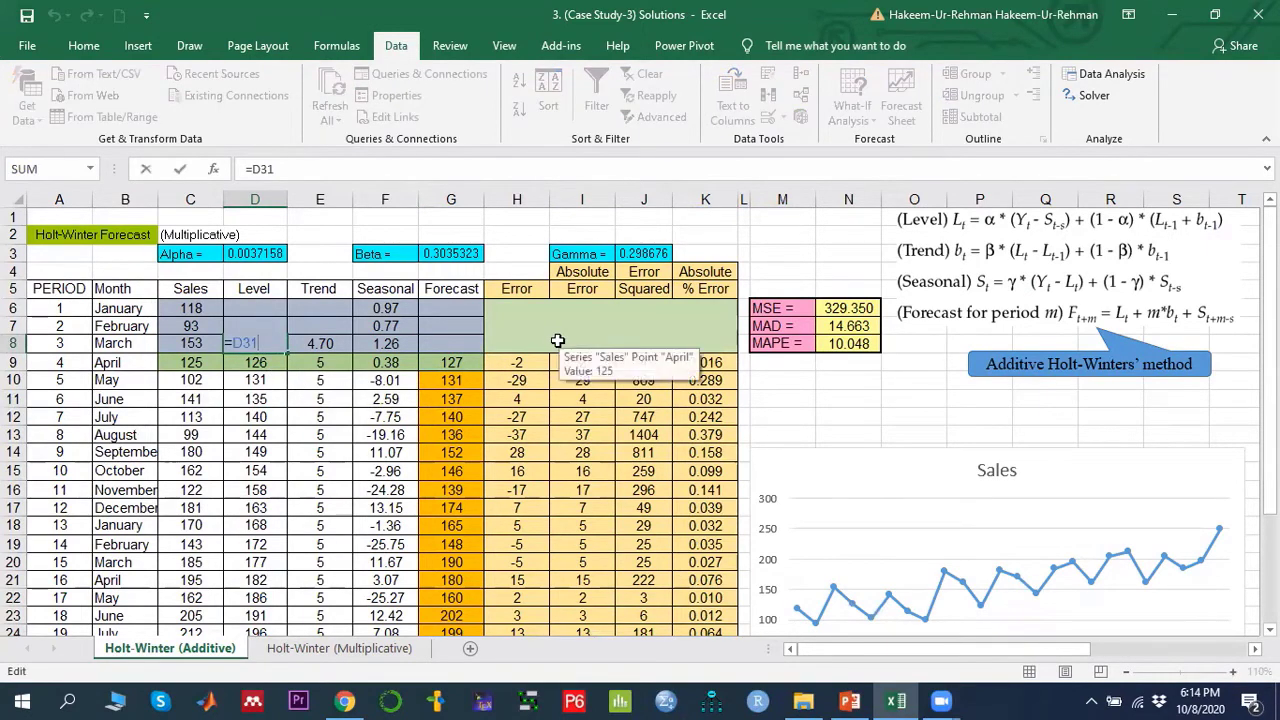
key(Return)
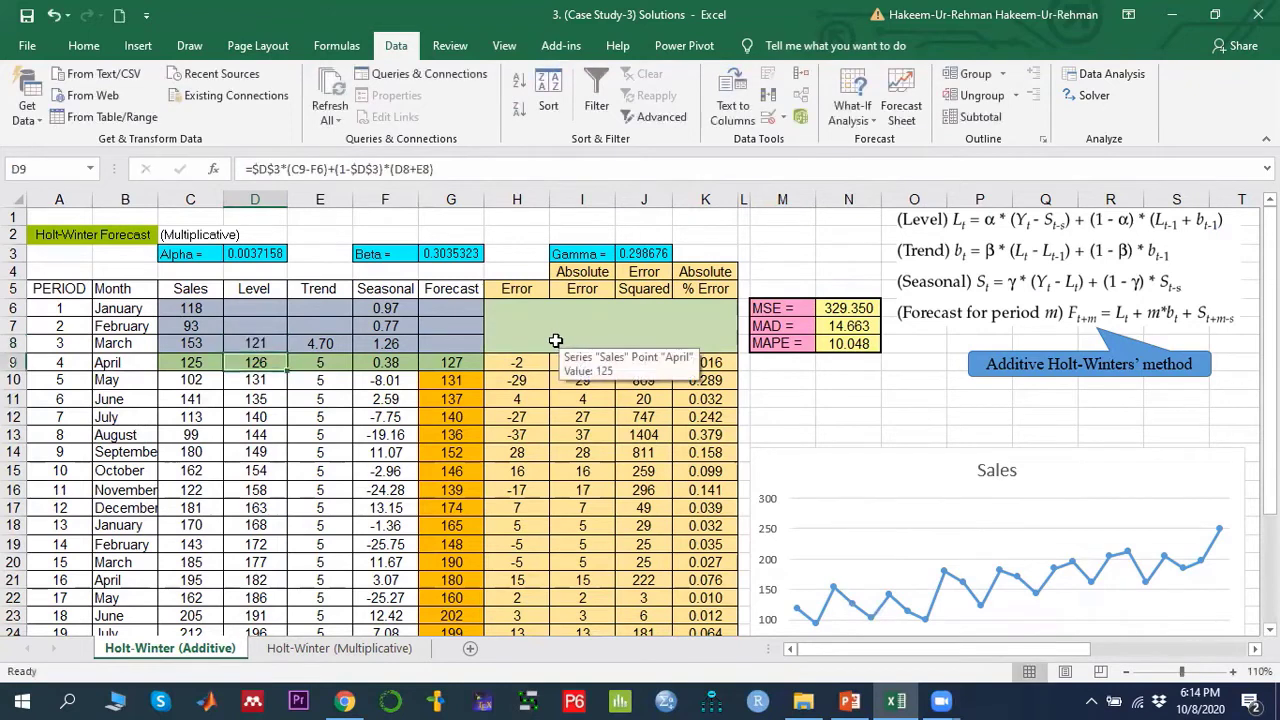
click(260, 344)
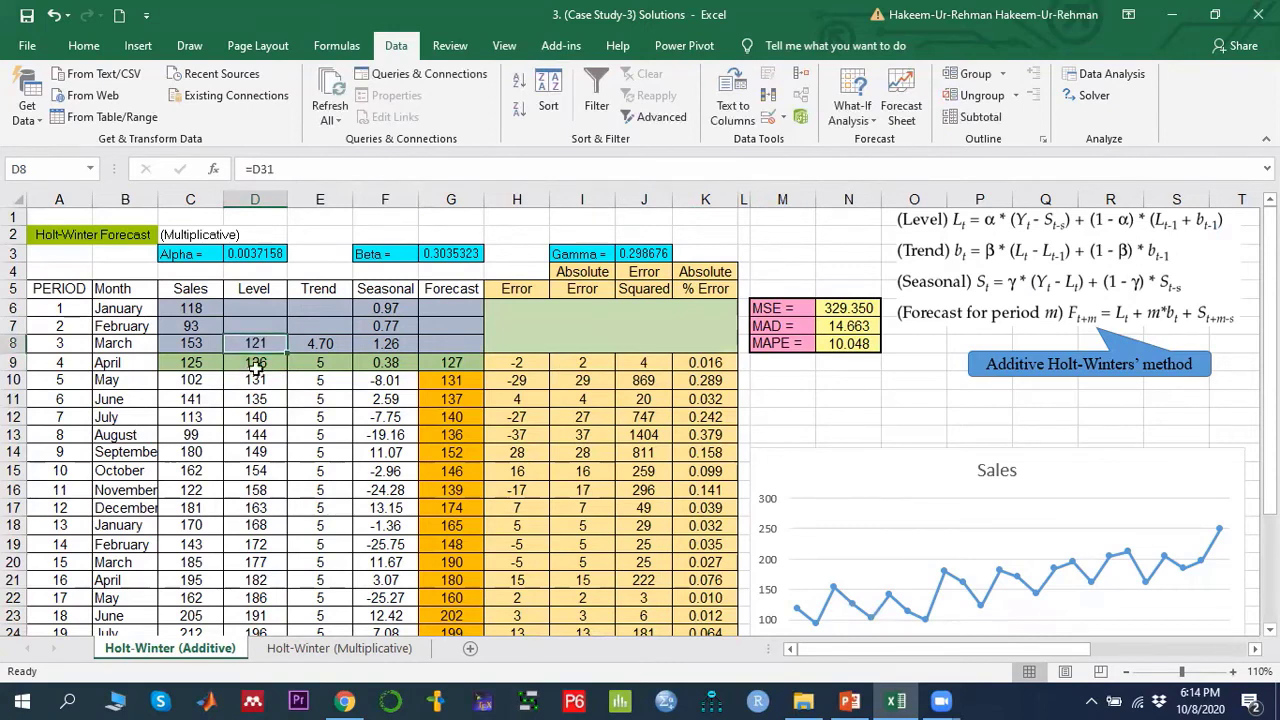
click(330, 343)
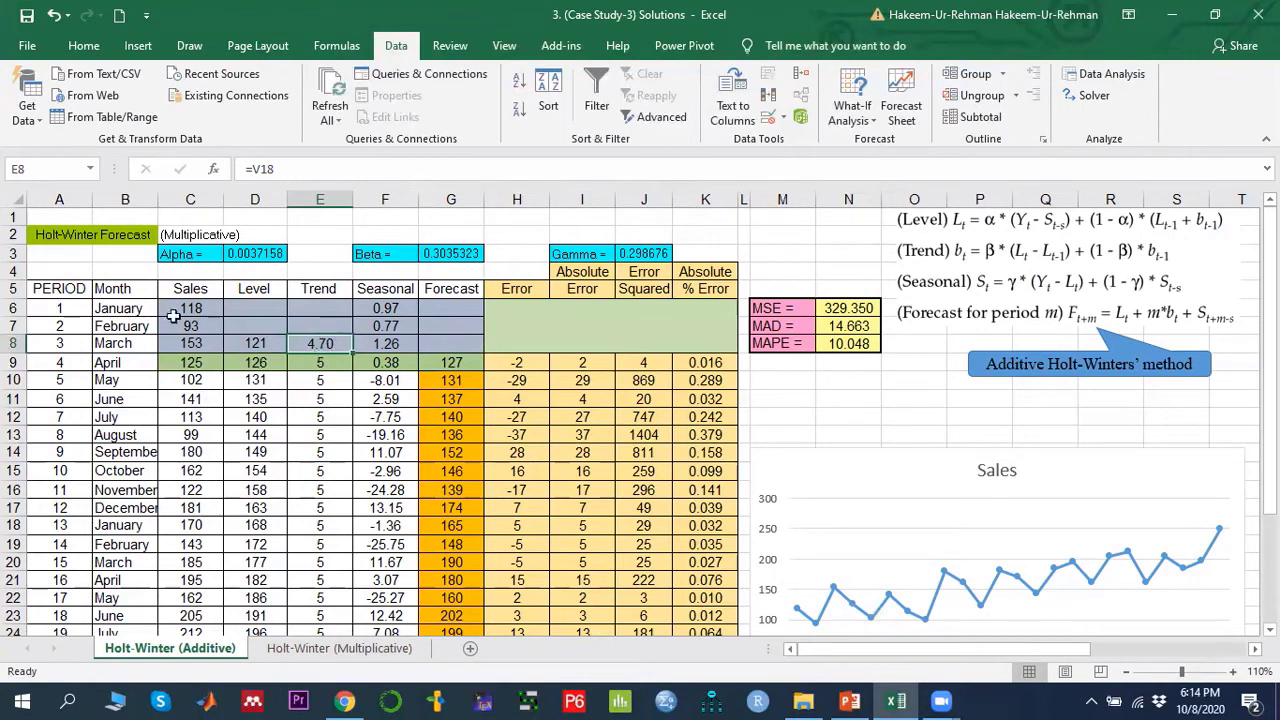
mouse_move(190, 308)
mouse_down()
mouse_move(187, 381)
mouse_move(197, 308)
mouse_up()
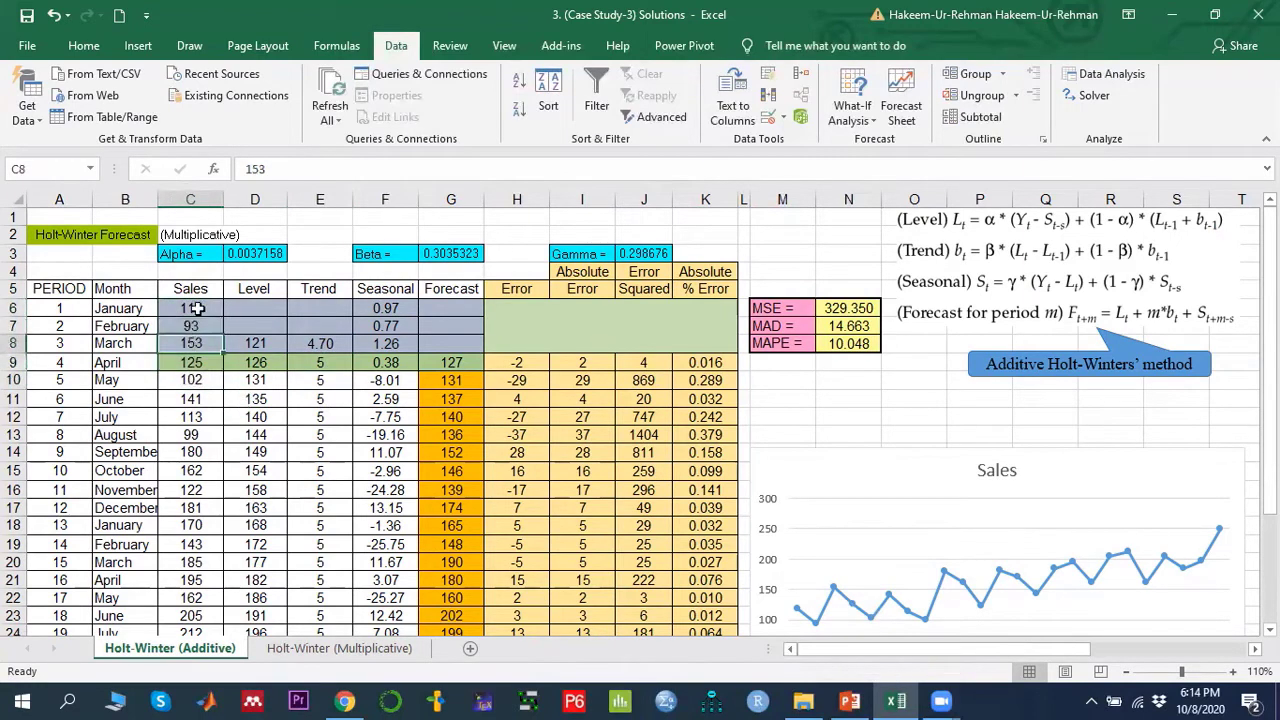
- Start a Regression analysis from the Data Analysis tools and set the Input Y Range to the sales in $C$6:$C$29
key(Return)
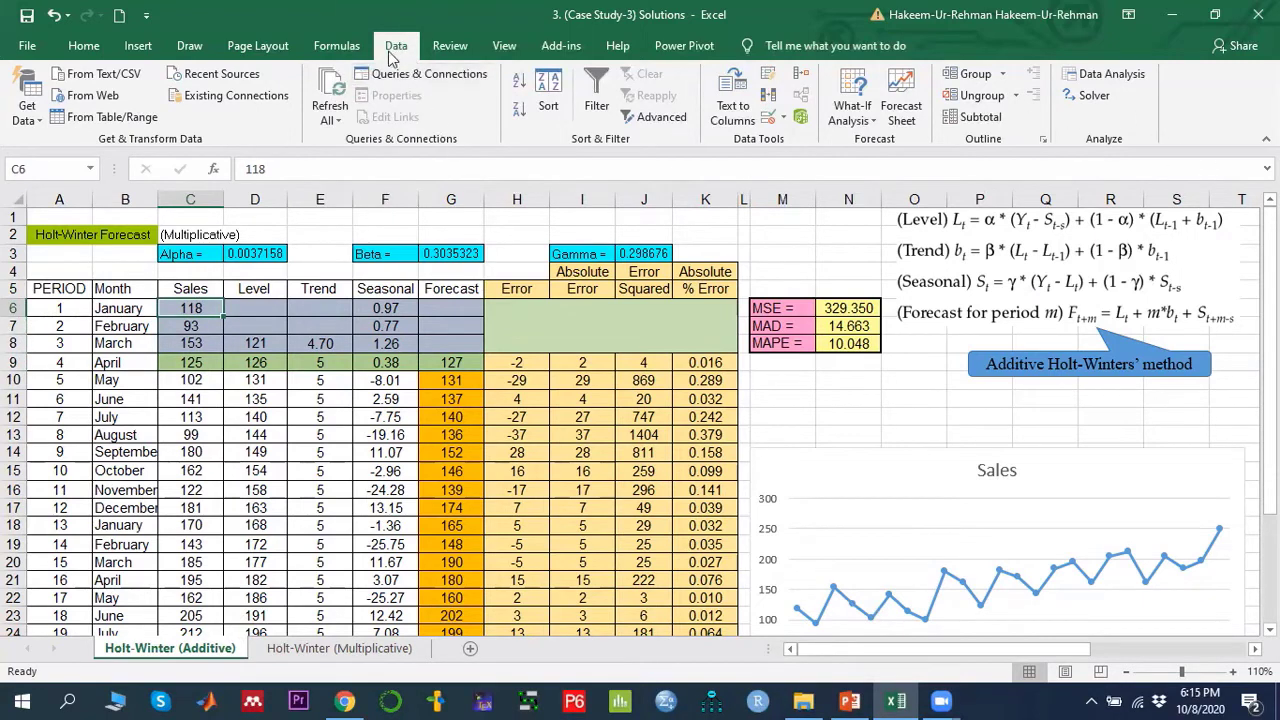
click(1134, 77)
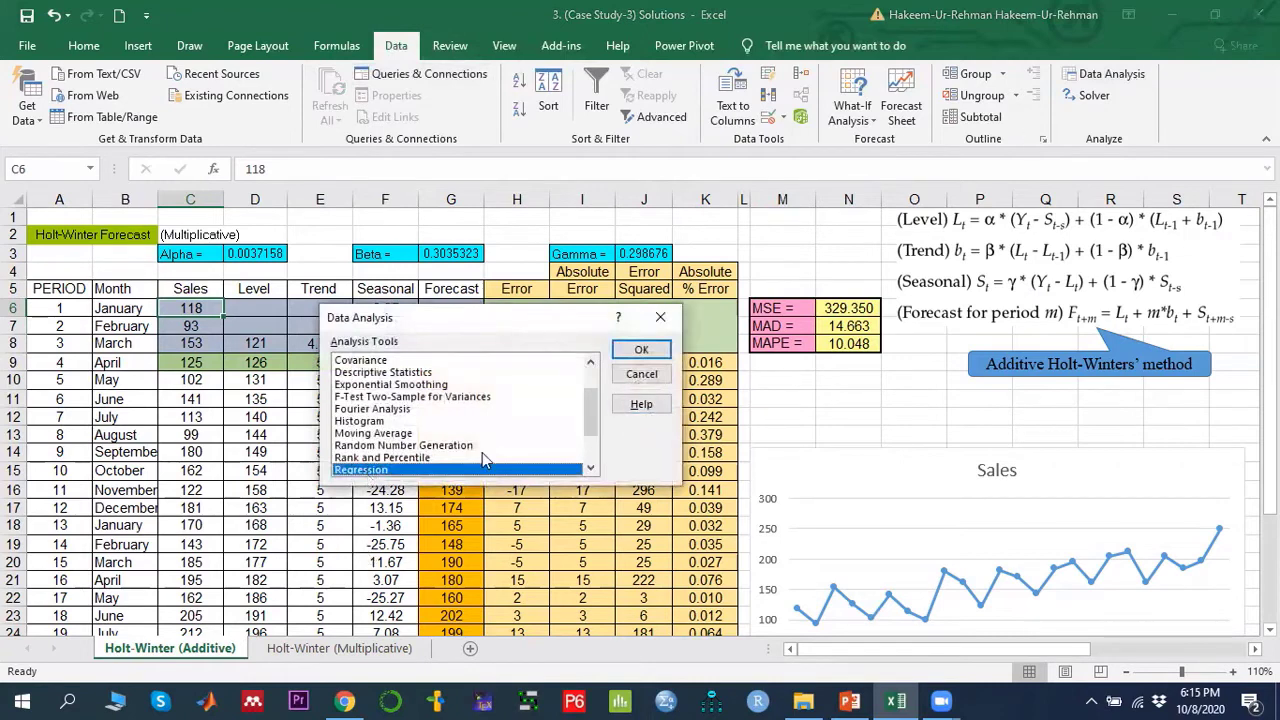
scroll(592, 412, down, 1)
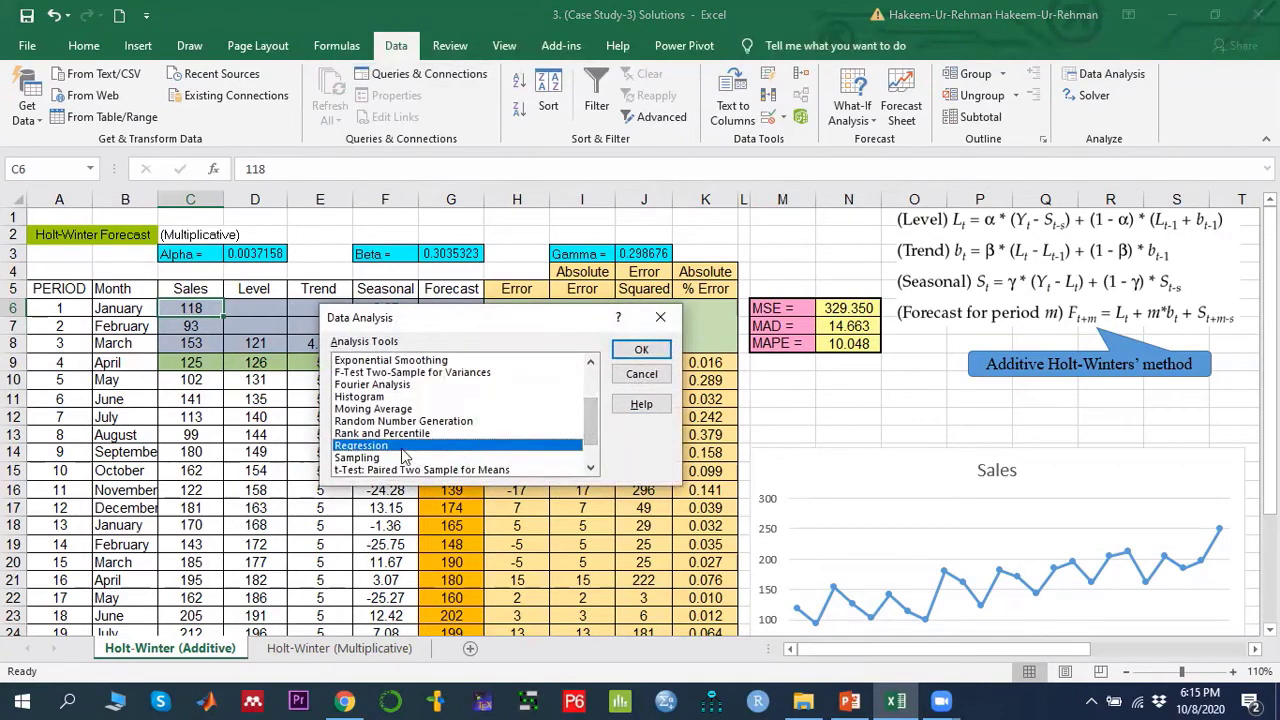
click(641, 349)
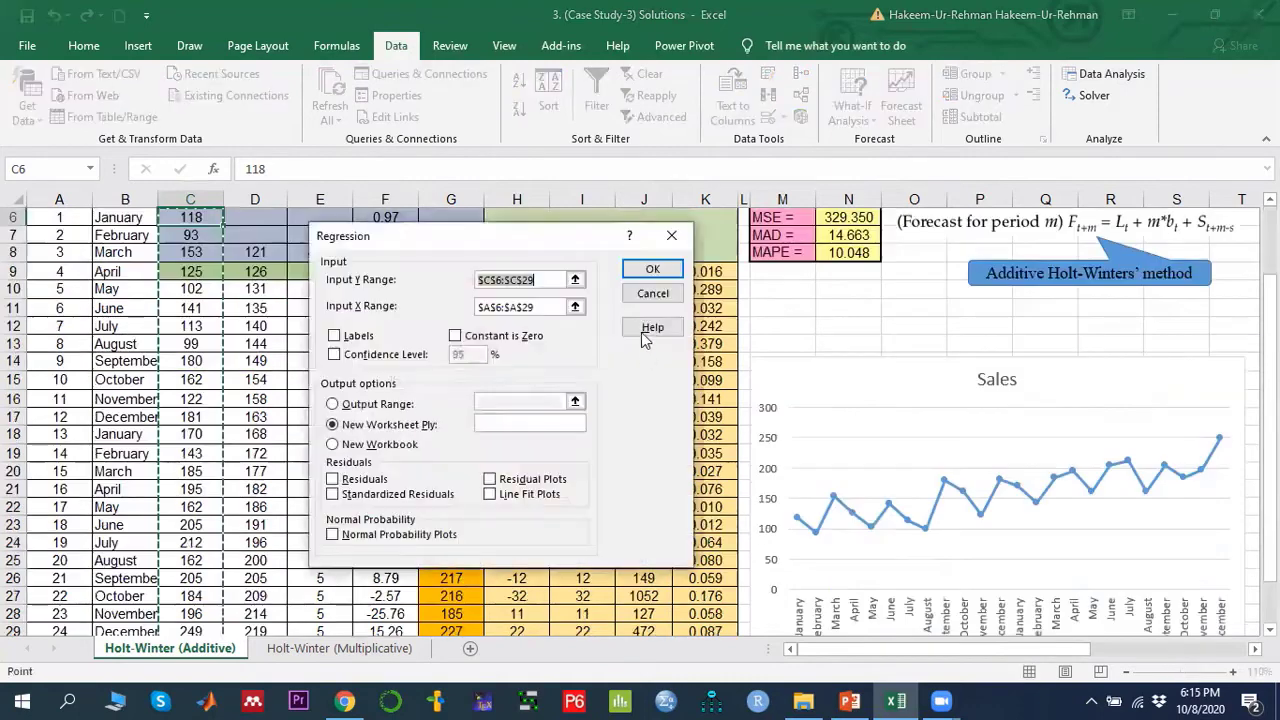
click(575, 280)
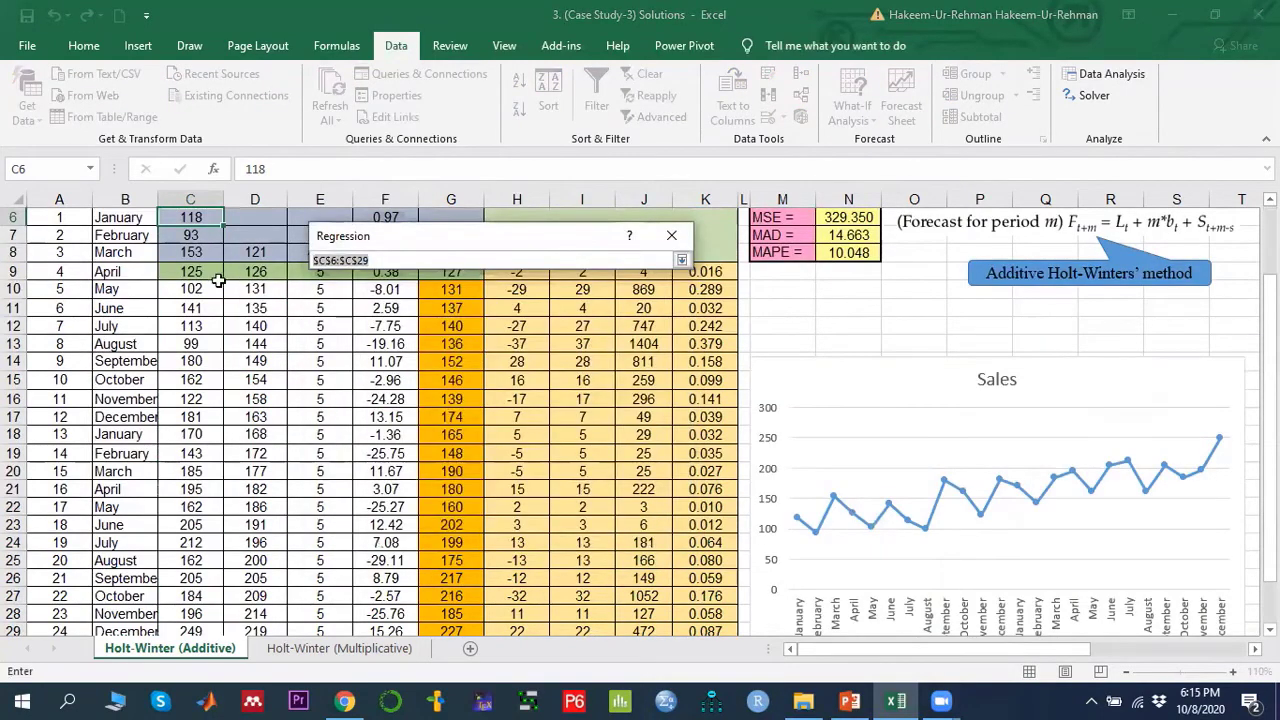
scroll(216, 282, up, 2)
drag(195, 310, 200, 596)
scroll(203, 530, up, 3)
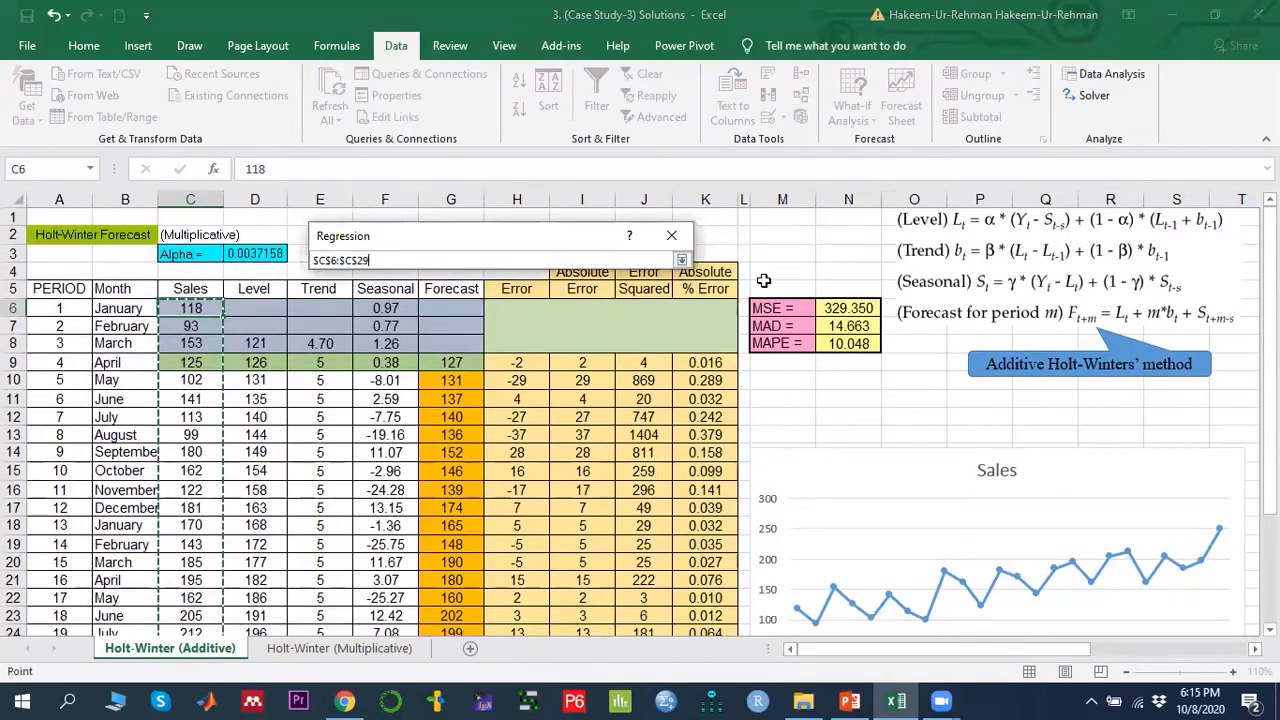
click(682, 261)
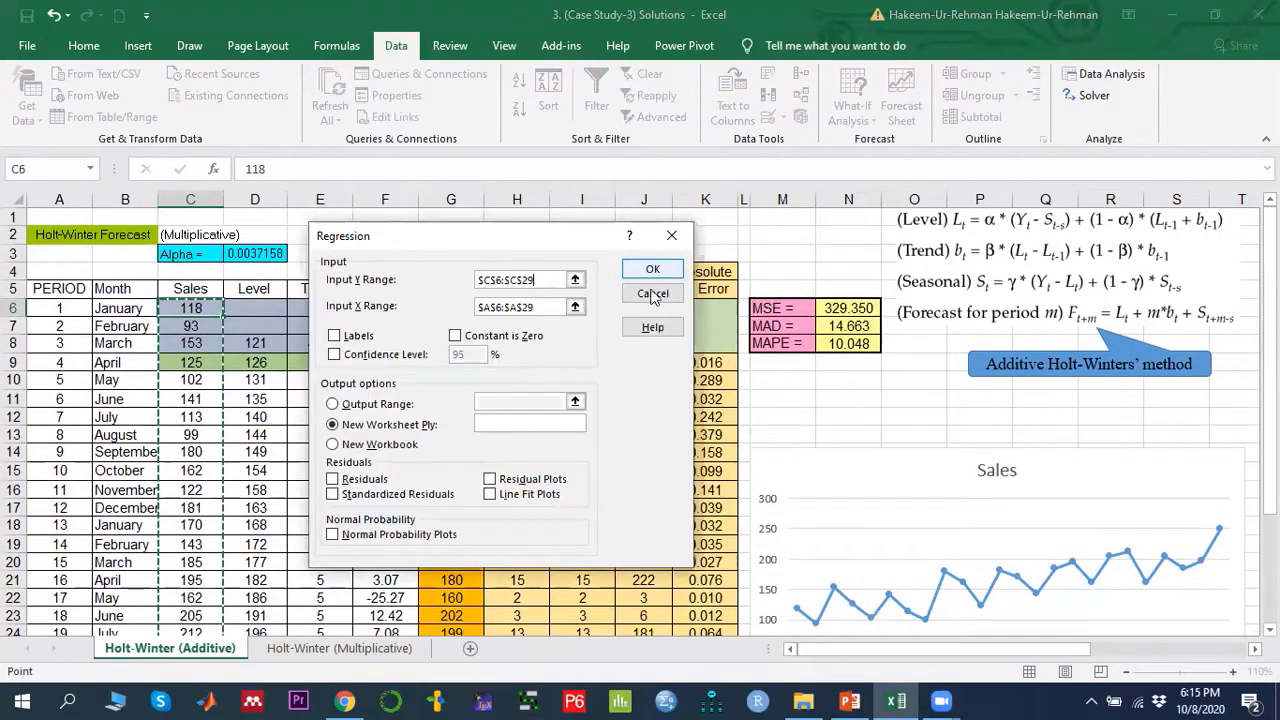
- Set the Input X Range to the periods in $A$6:$A$29 and run the regression to a new worksheet ply
click(568, 300)
scroll(132, 367, up, 2)
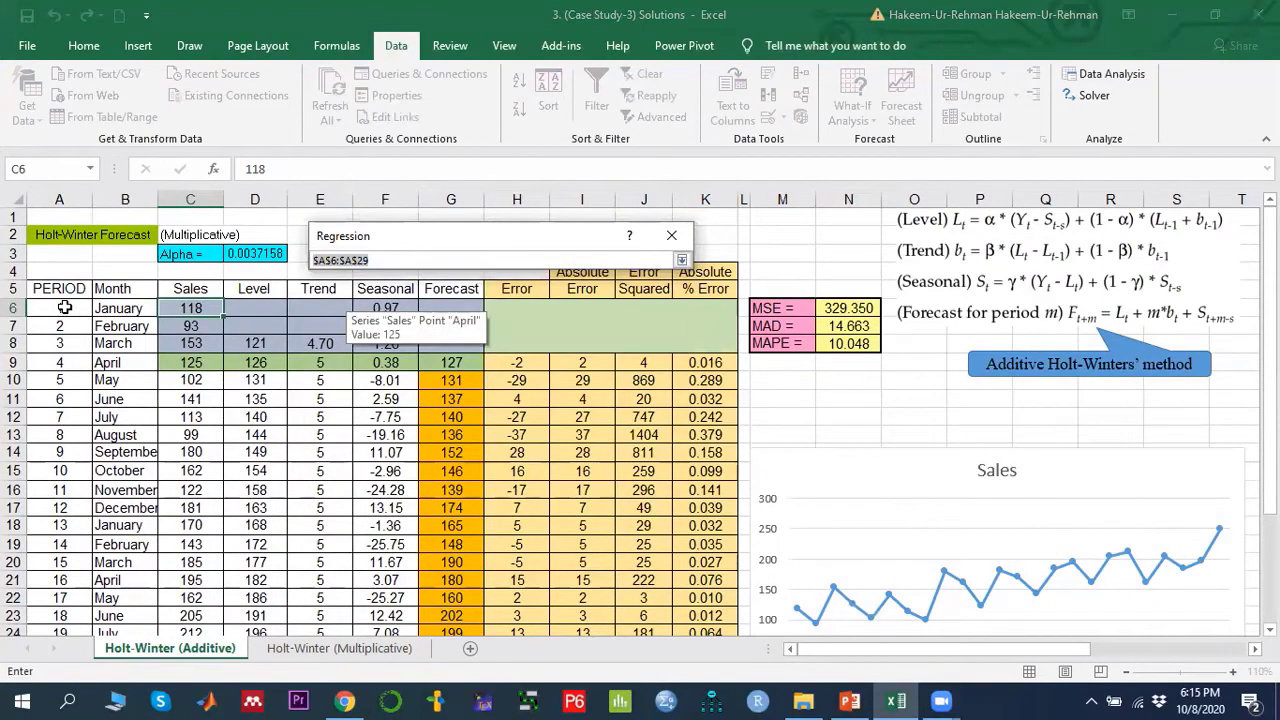
drag(62, 310, 70, 596)
scroll(506, 456, up, 3)
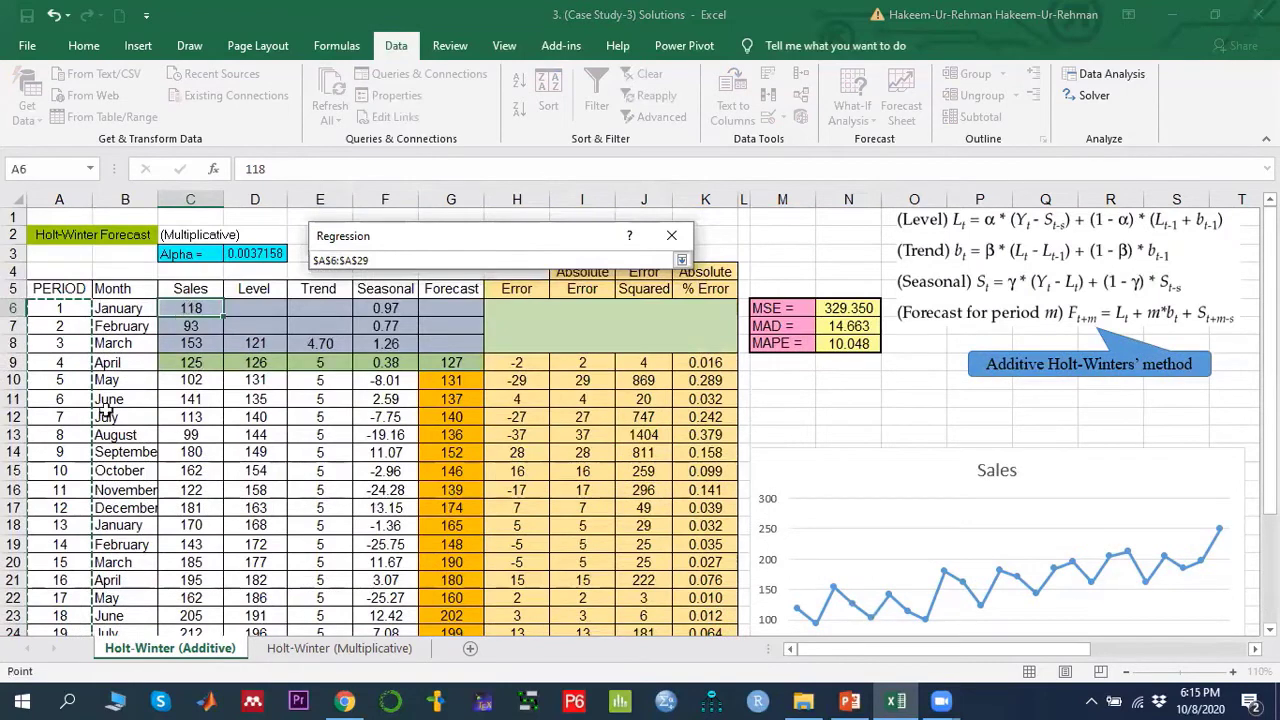
click(681, 261)
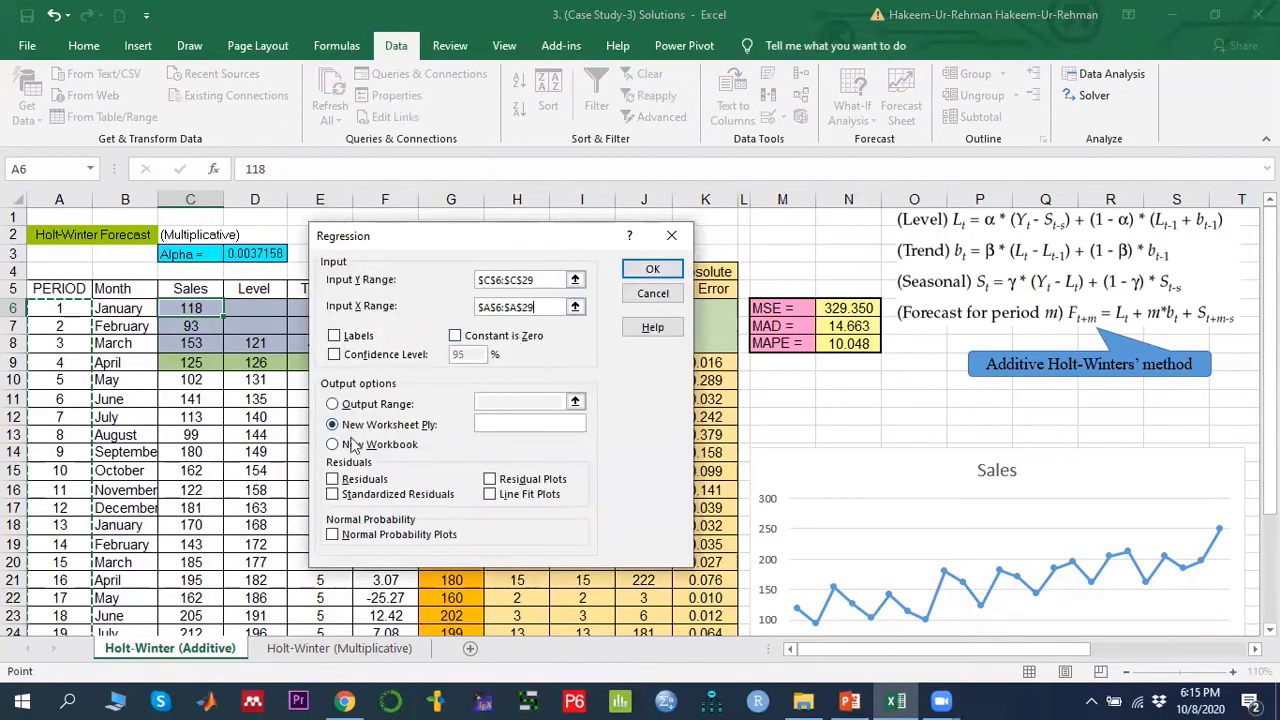
click(652, 269)
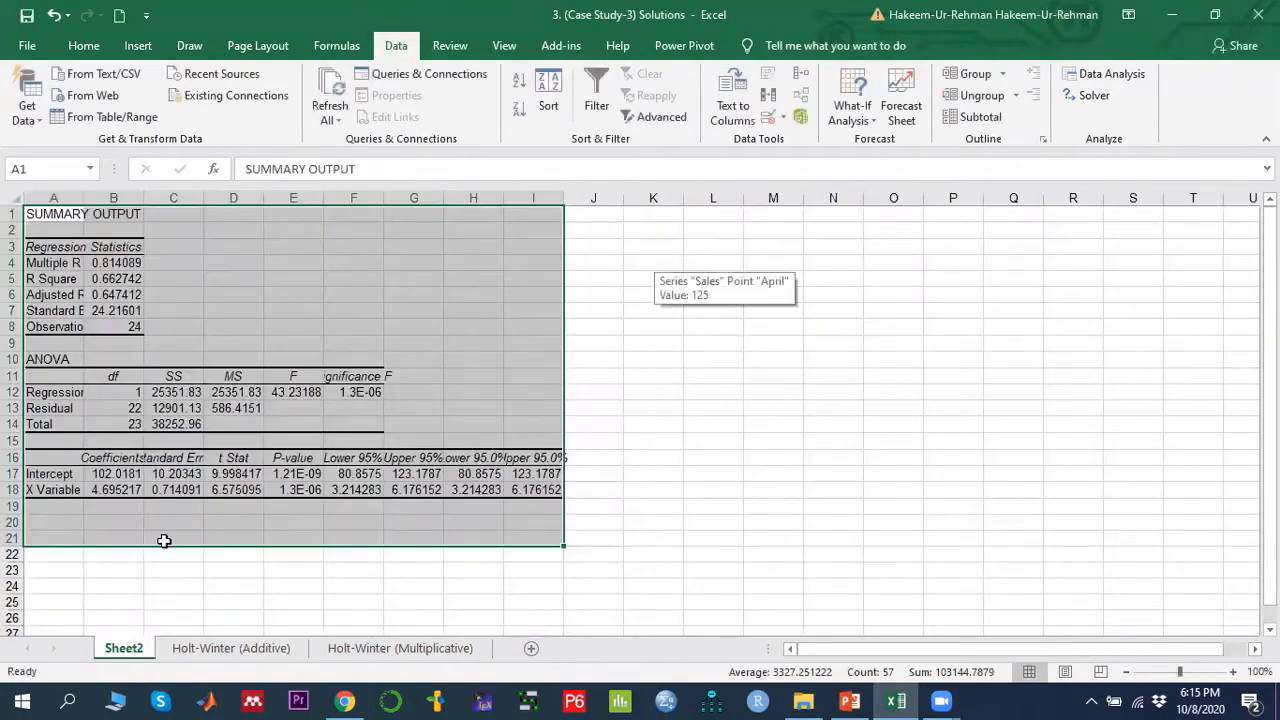
- Inspect the X Variable coefficient in the regression output, then the initial level and trend formulas in D8 and E8
click(163, 540)
click(103, 491)
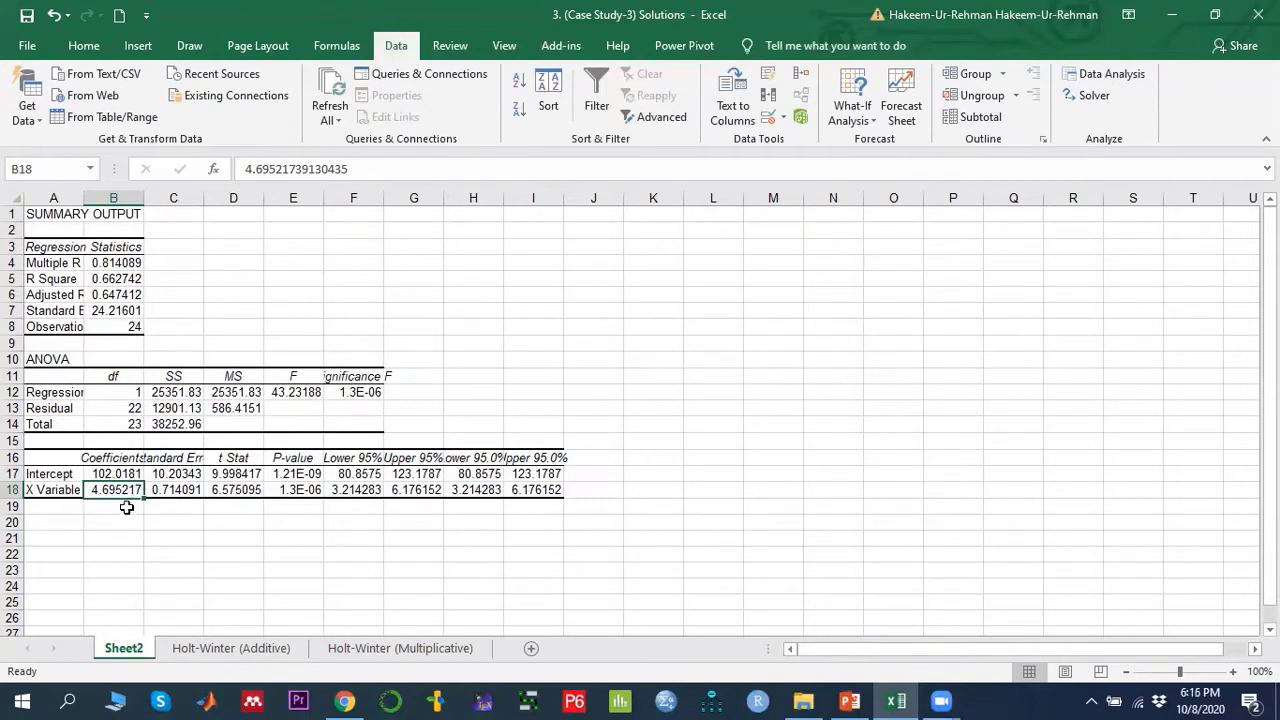
click(229, 655)
click(262, 344)
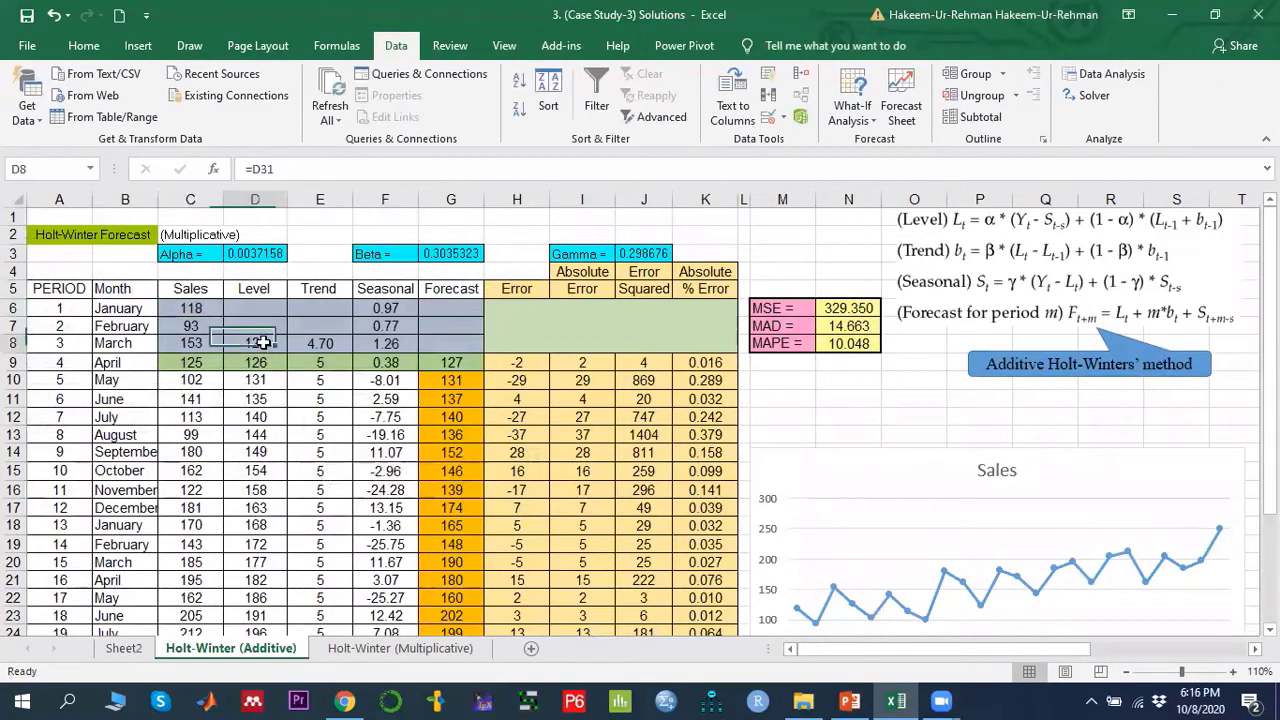
key(Right)
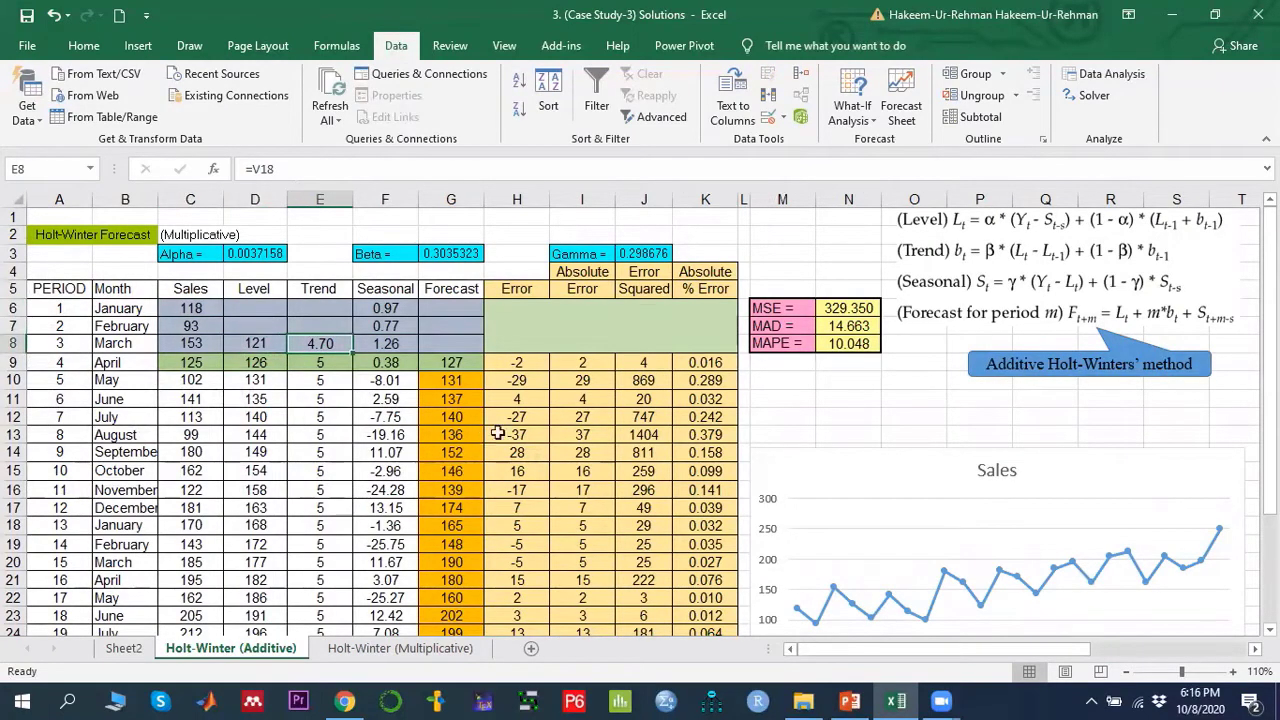
- Examine the regression summary output on the Holt-Winter (Additive) sheet that E8 references at V18
drag(890, 648, 1046, 656)
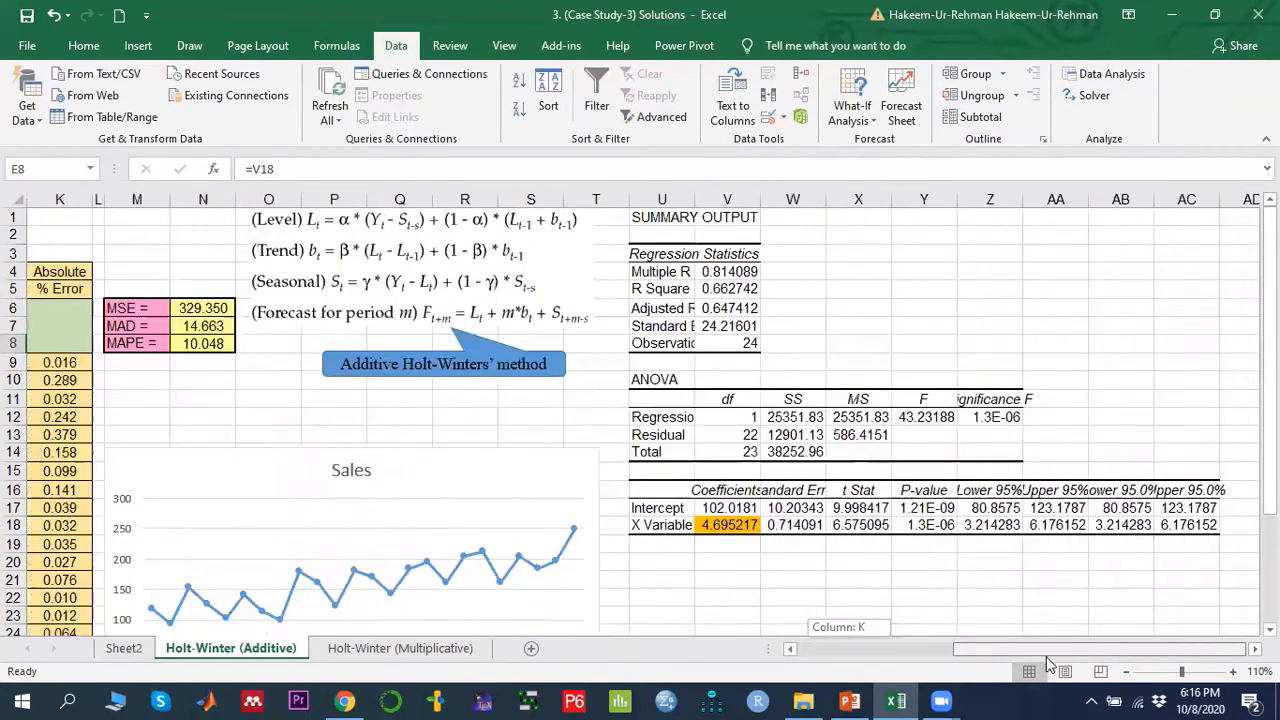
click(730, 520)
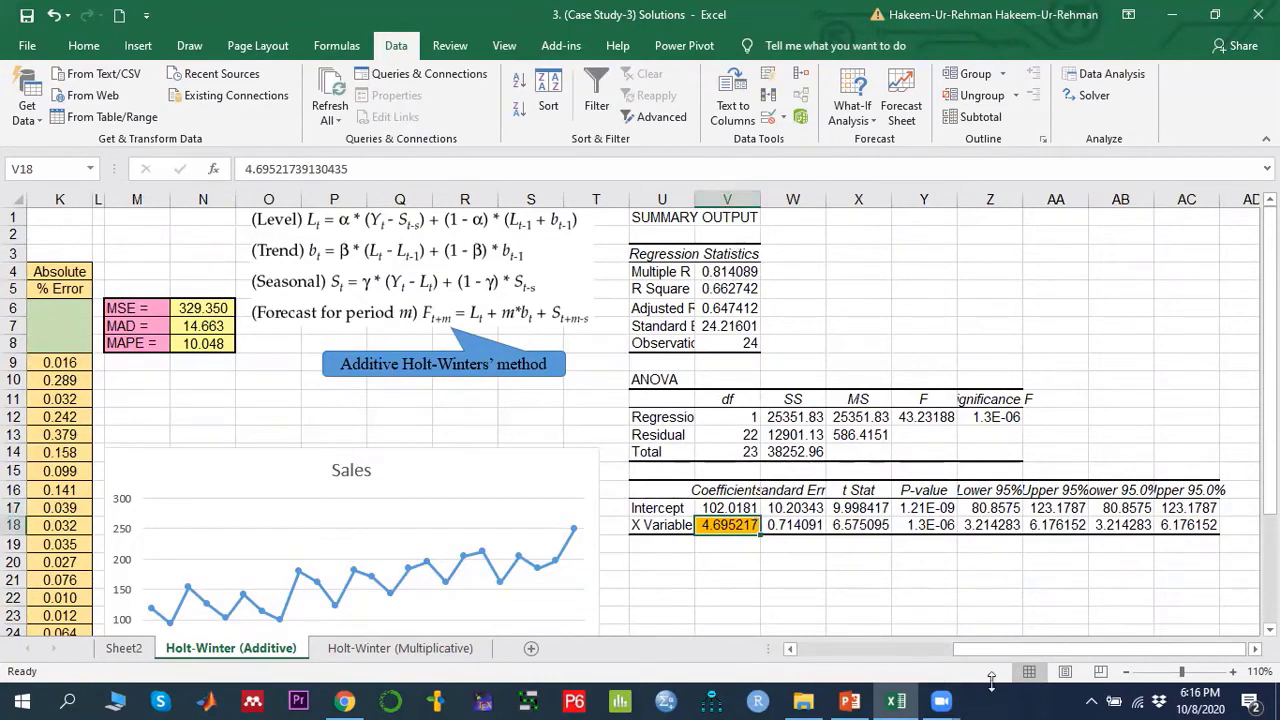
drag(1044, 651, 885, 650)
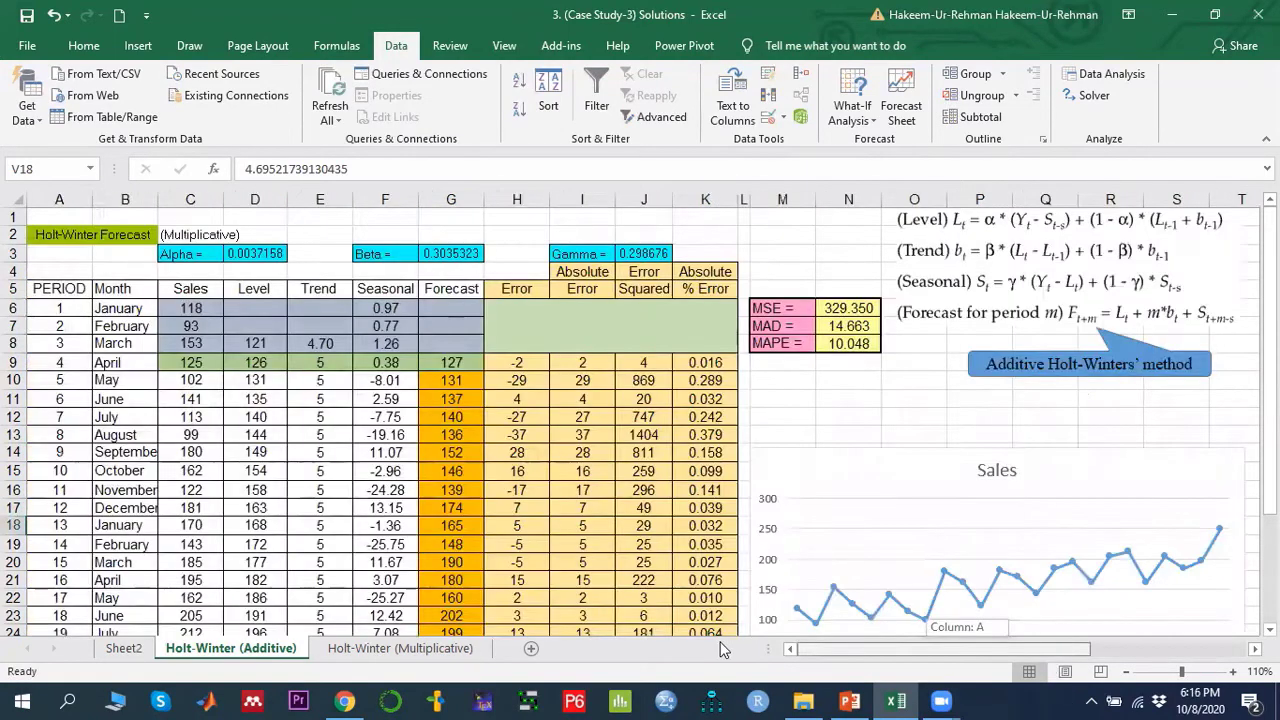
click(321, 345)
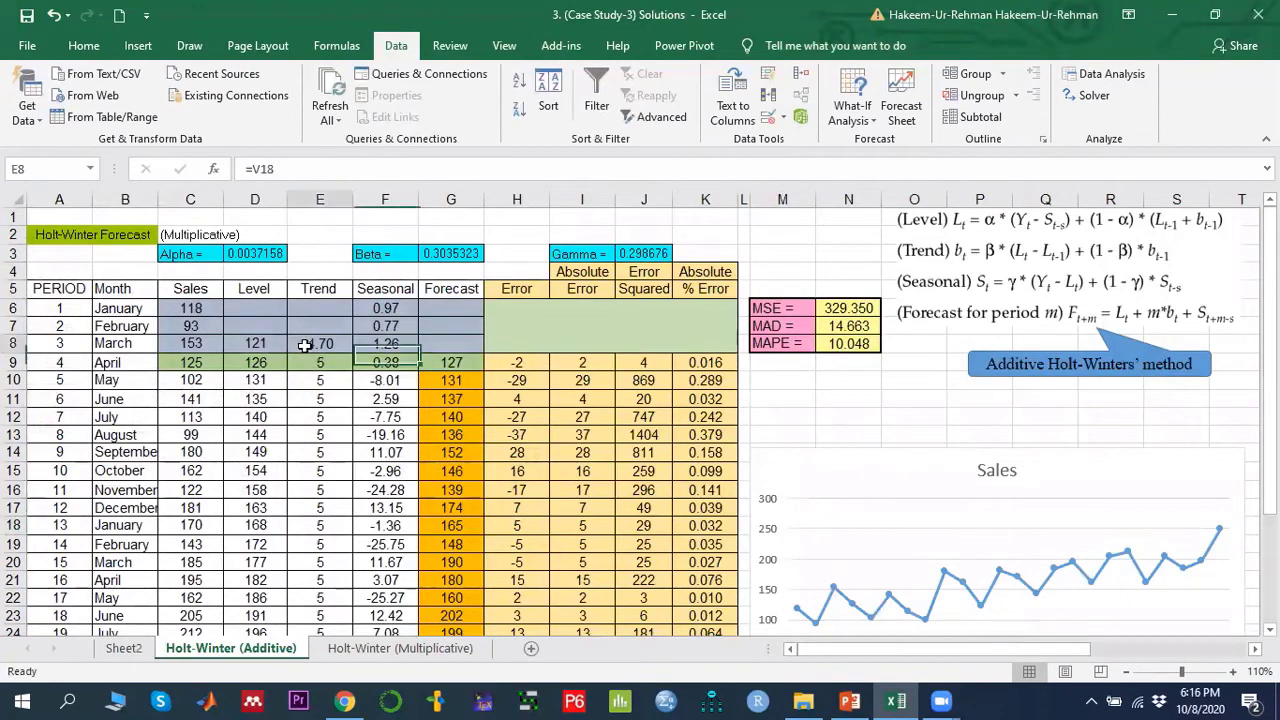
- Select the initial seasonal indices F6:F8 and trace their formula to the seasonal index average in D31
click(390, 344)
drag(392, 307, 388, 342)
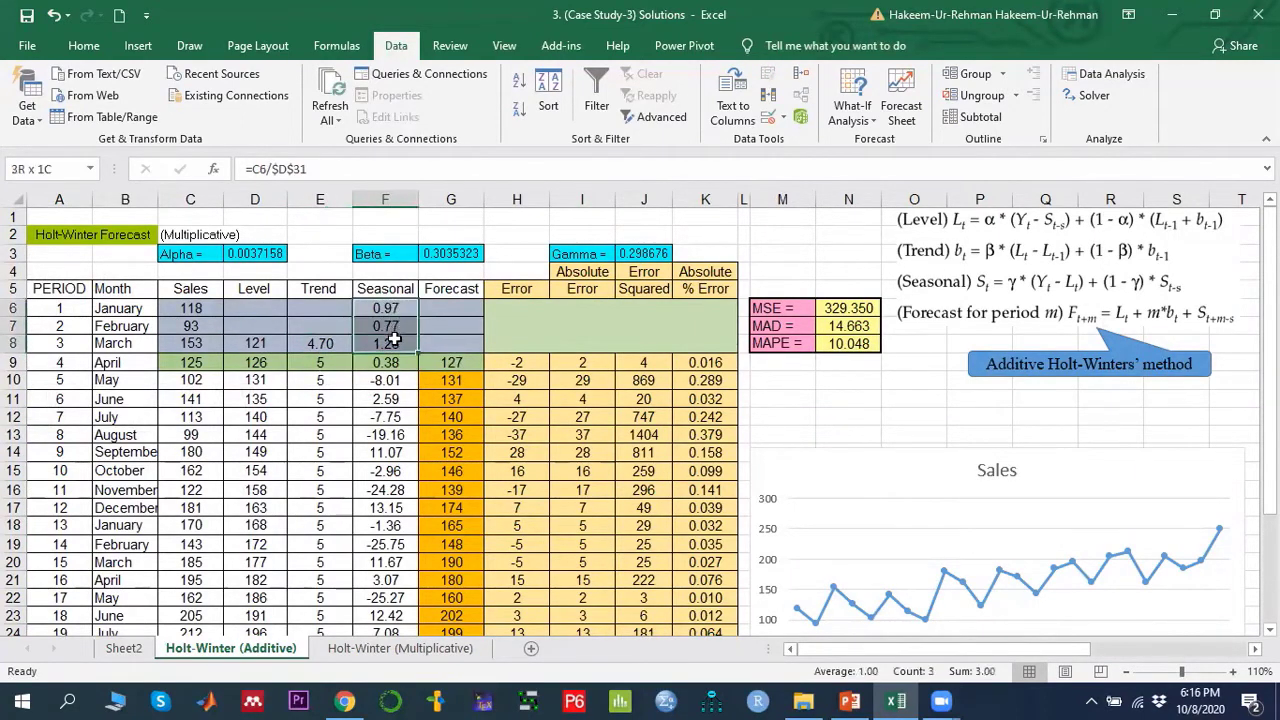
click(385, 343)
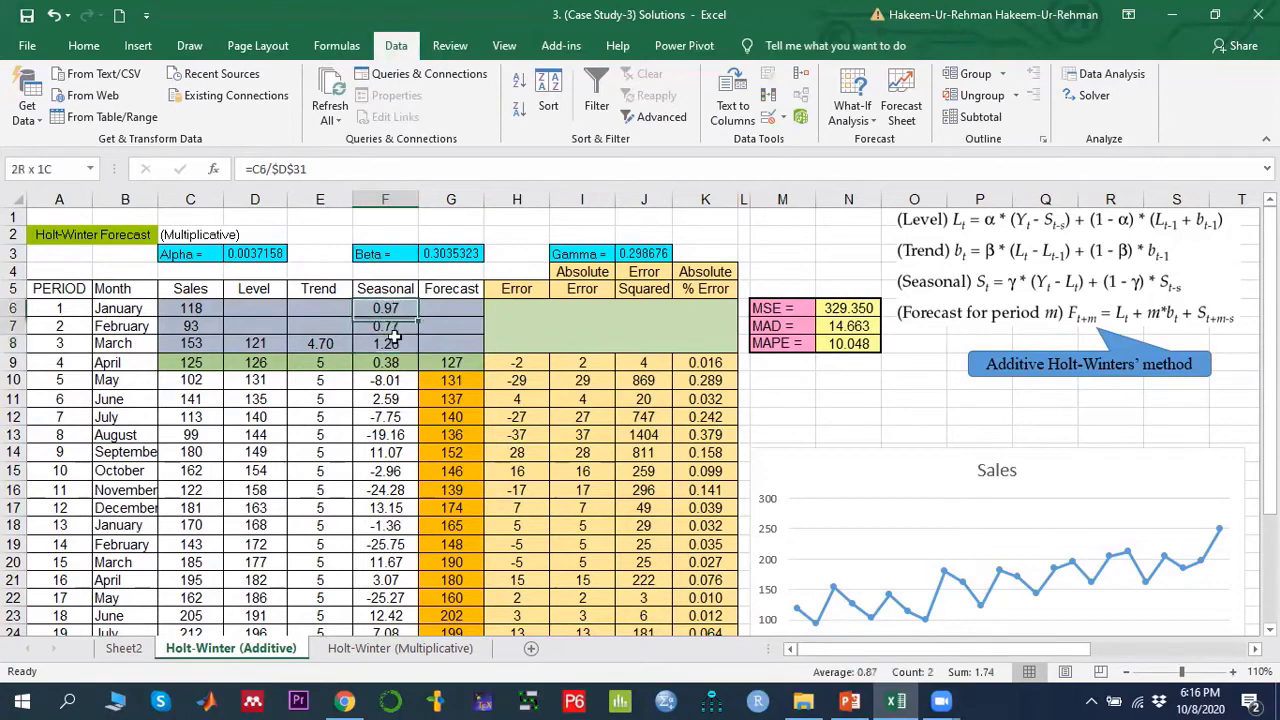
drag(390, 308, 392, 343)
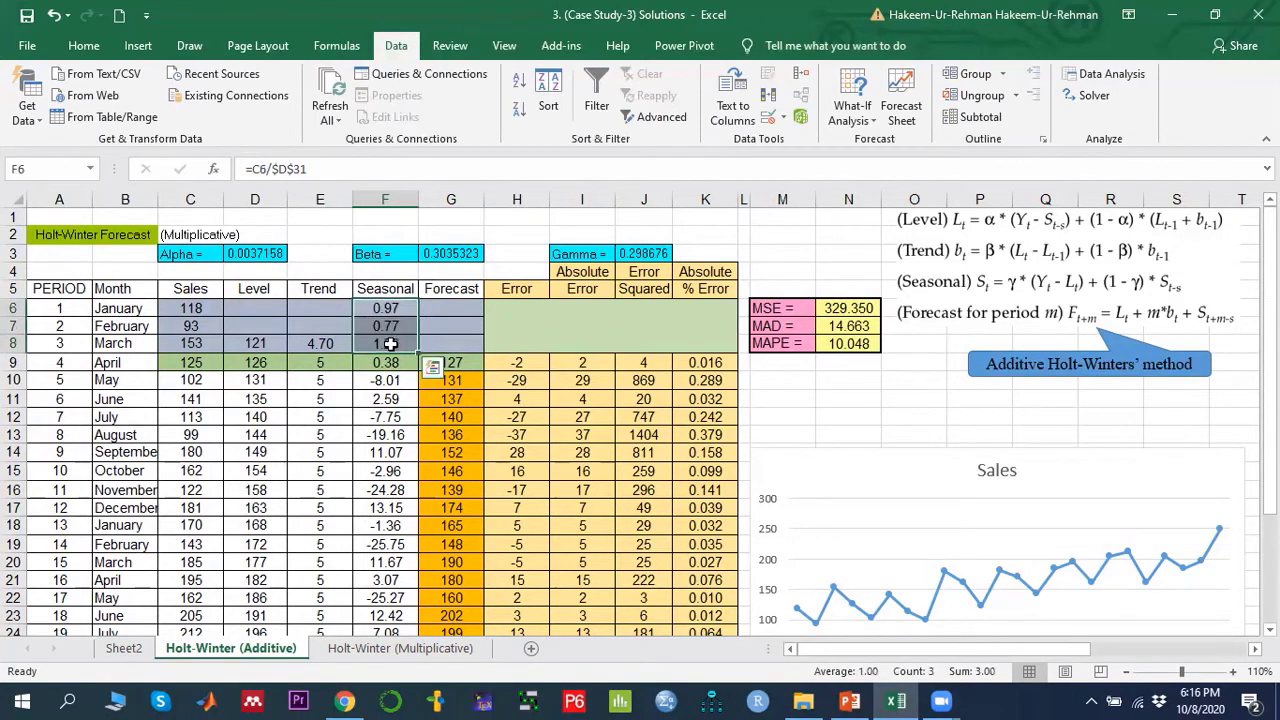
click(385, 310)
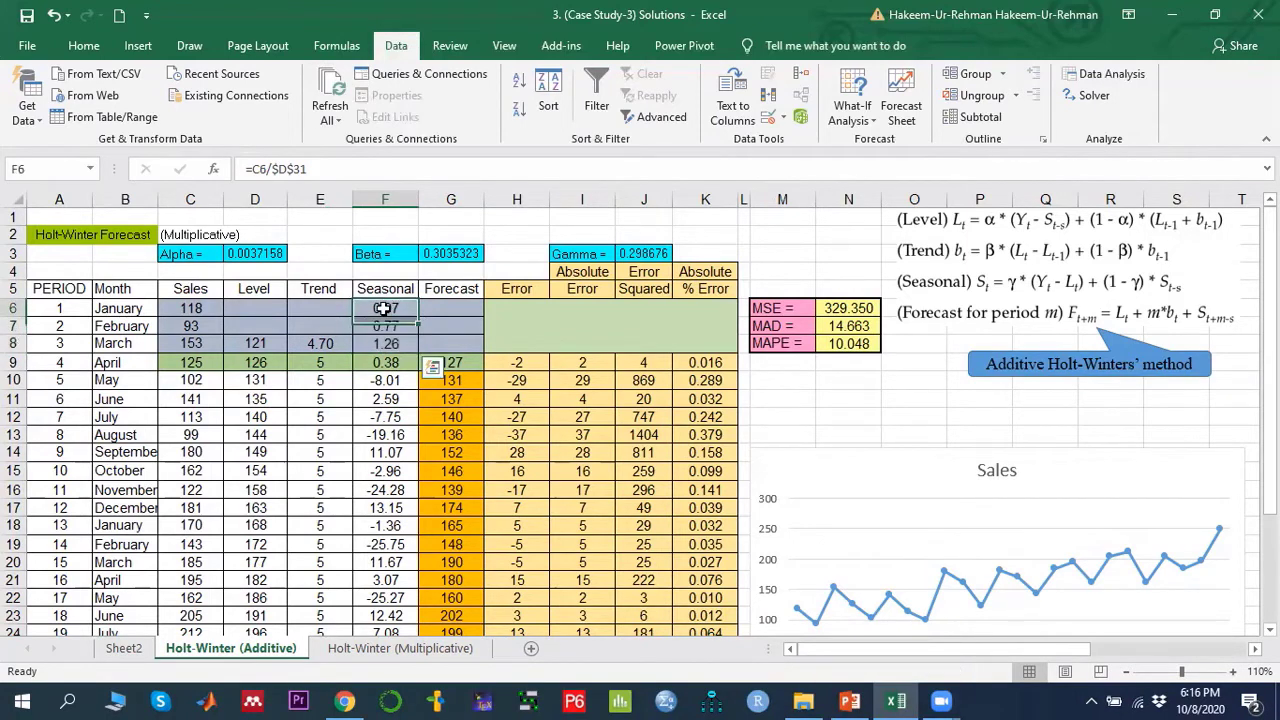
click(190, 311)
click(379, 308)
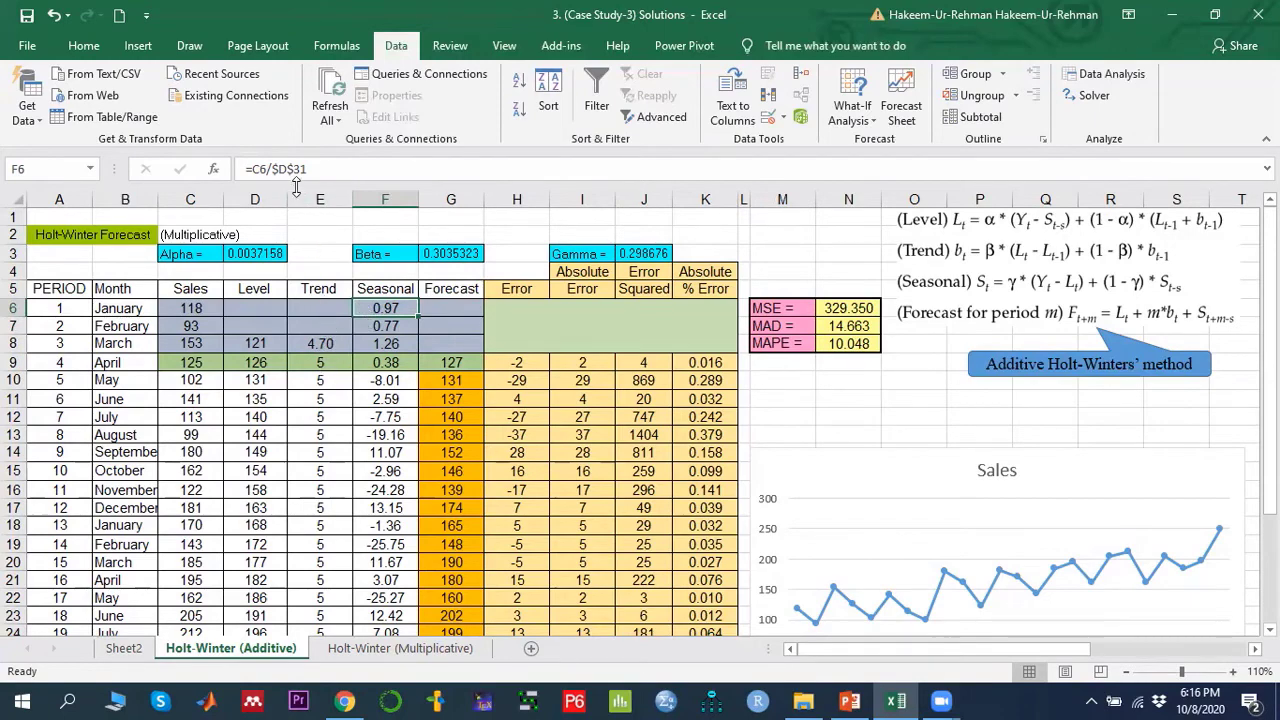
scroll(257, 380, down, 4)
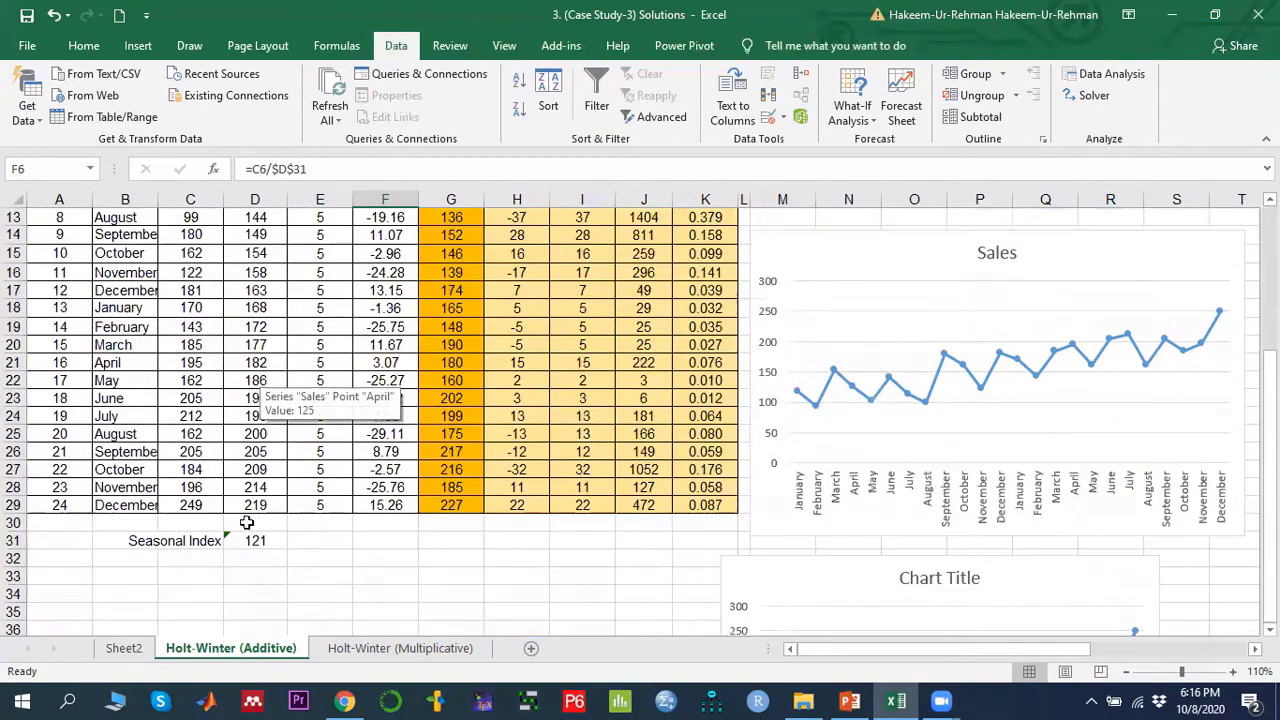
click(262, 540)
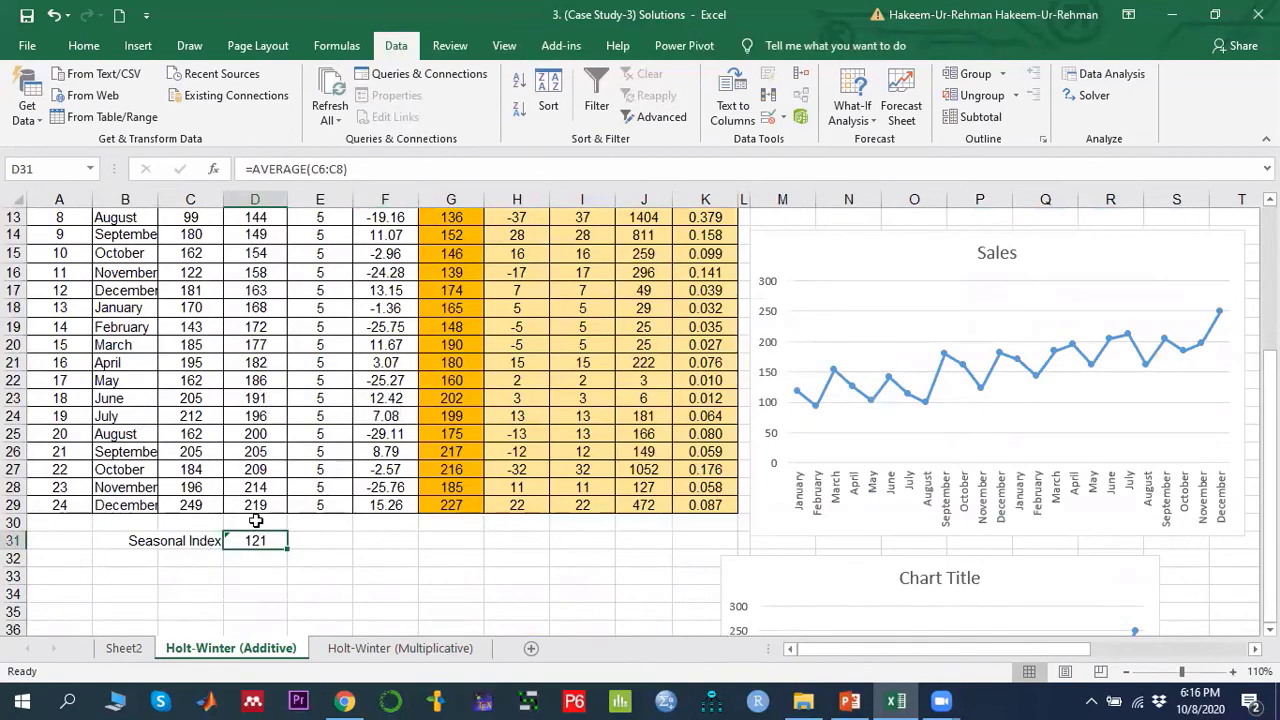
- Step through the seasonal formulas in F6, F7 and F8, checking each against D31 and the initial level in D8
scroll(257, 518, up, 4)
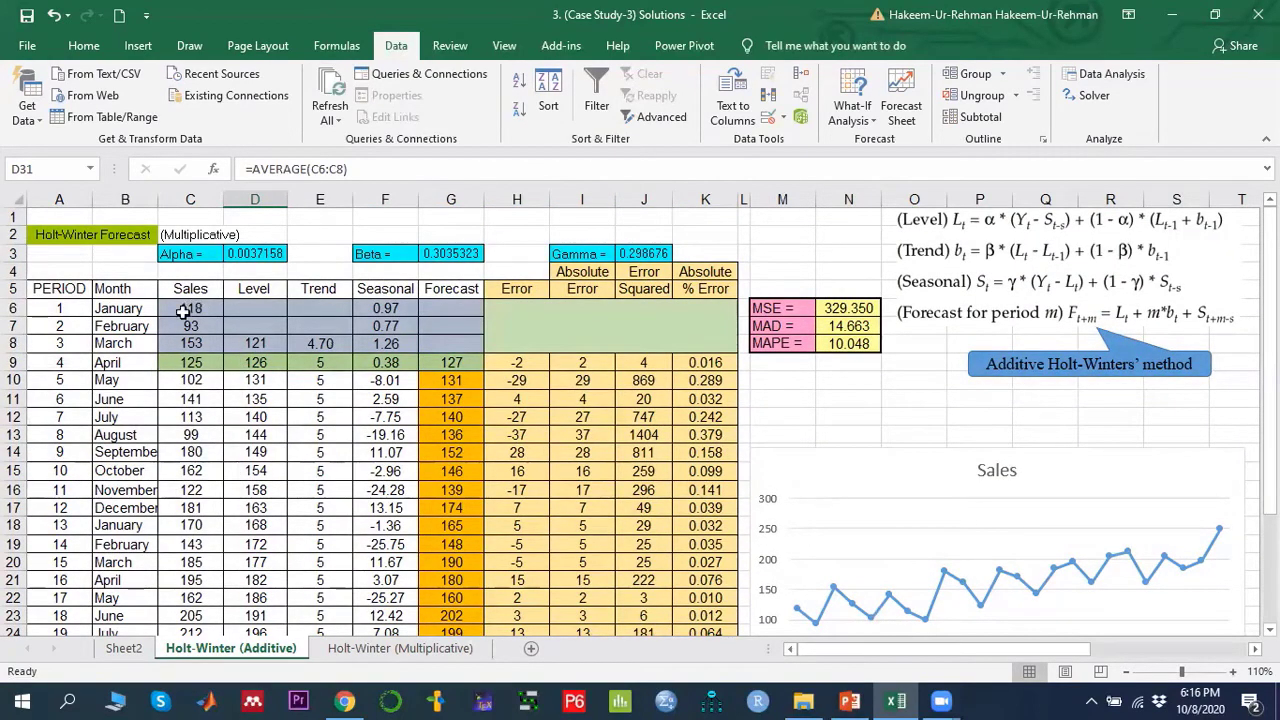
scroll(195, 382, down, 4)
scroll(205, 505, up, 4)
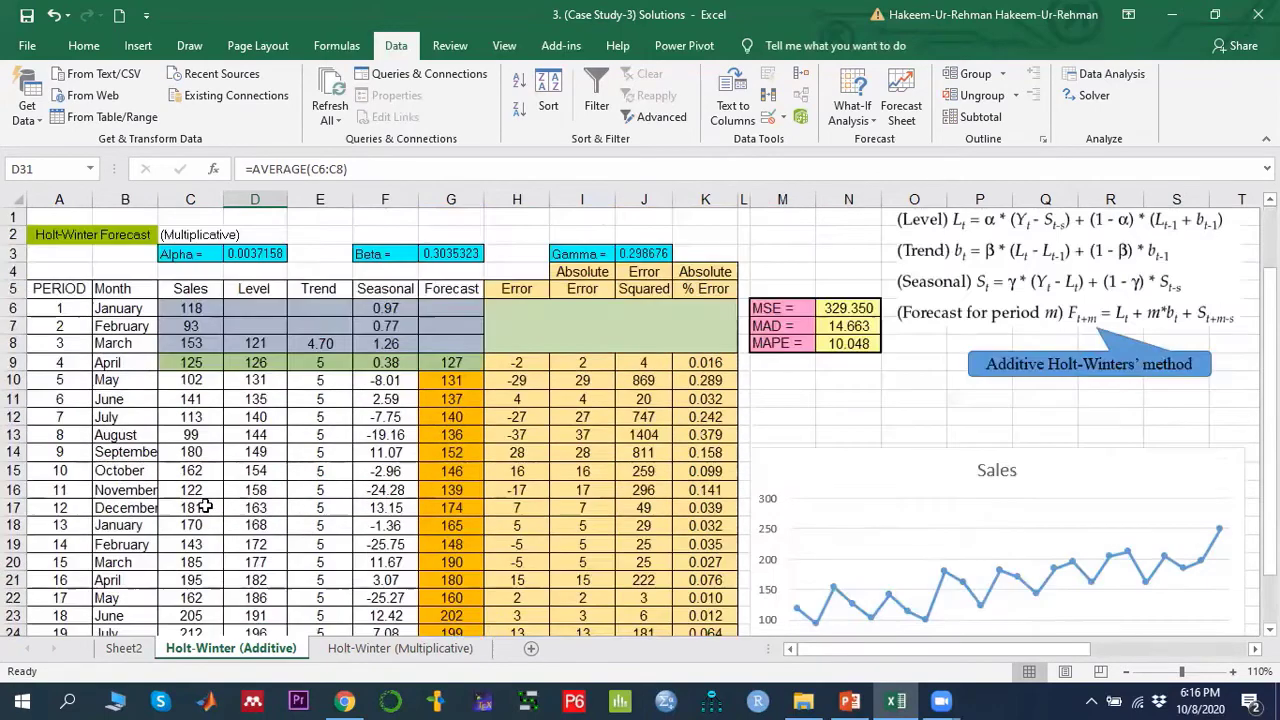
click(395, 308)
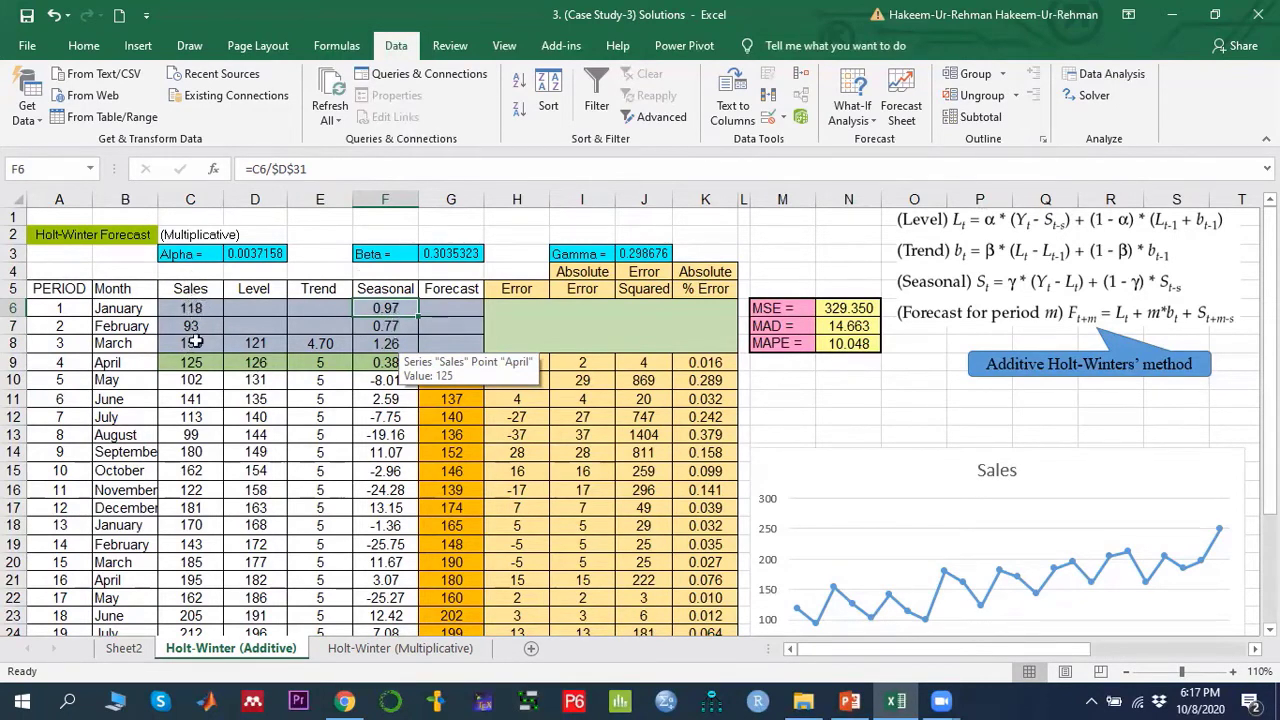
scroll(214, 577, down, 4)
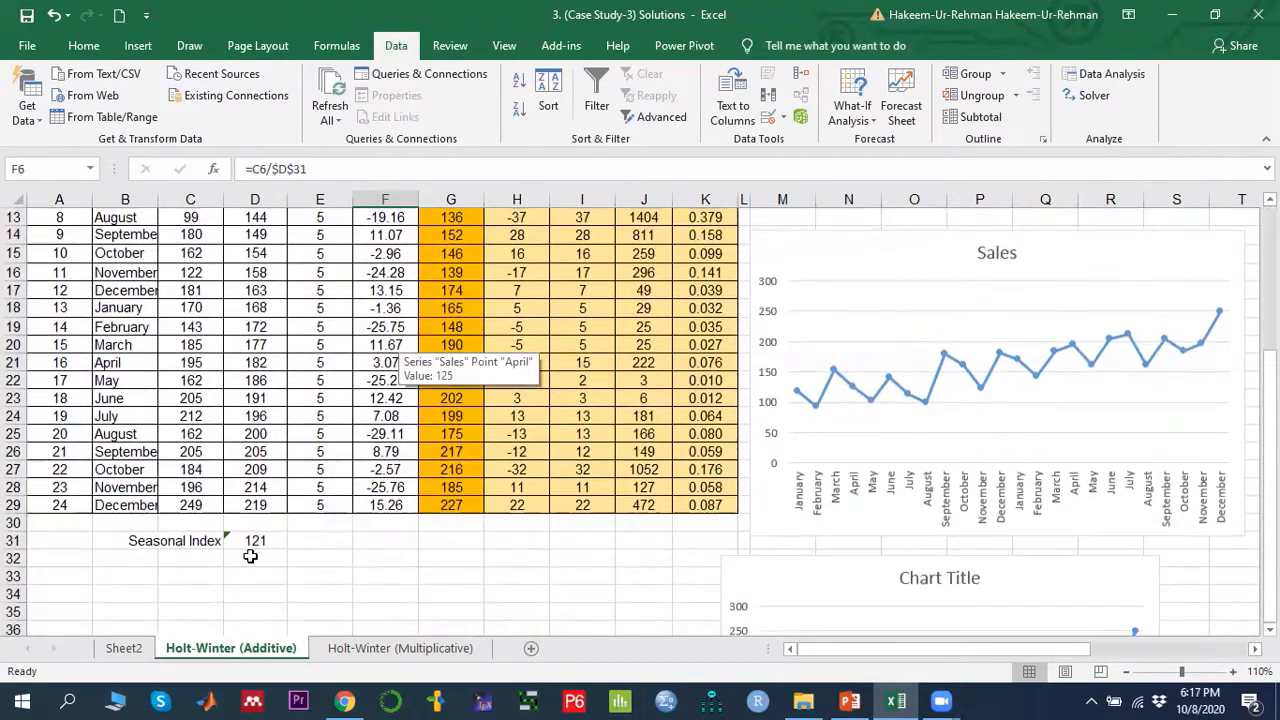
click(258, 540)
scroll(340, 563, up, 4)
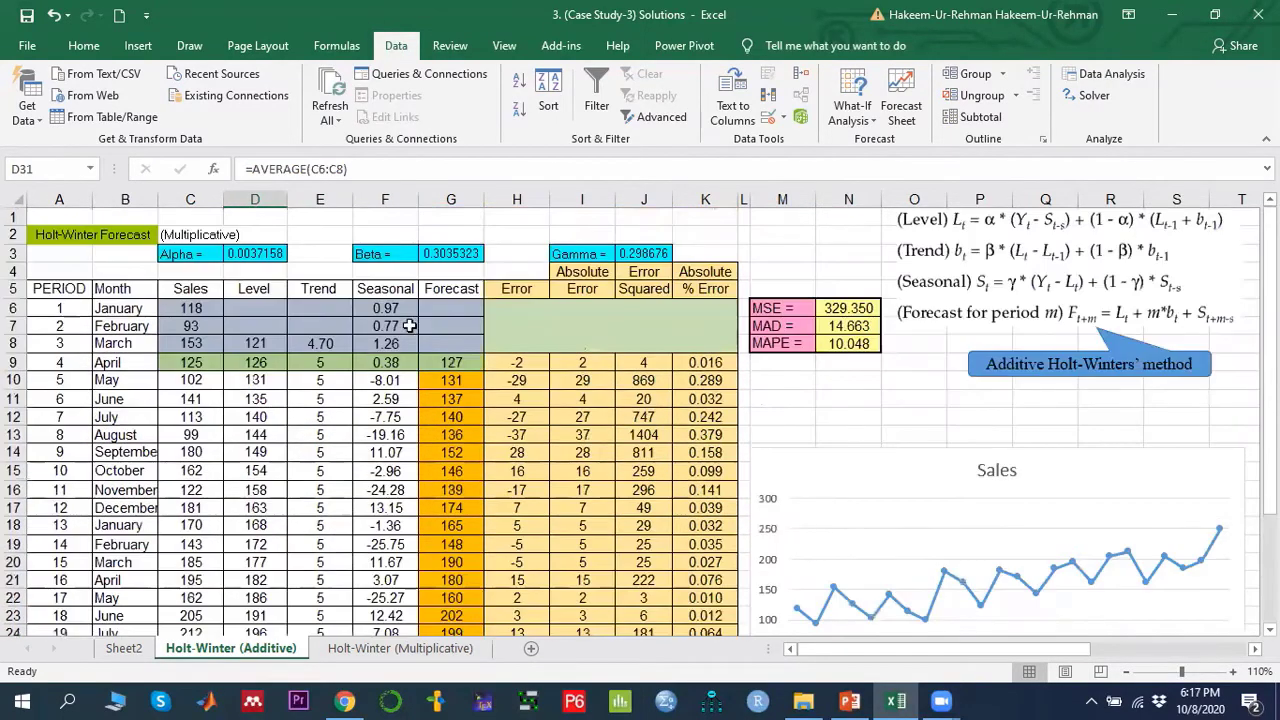
click(402, 326)
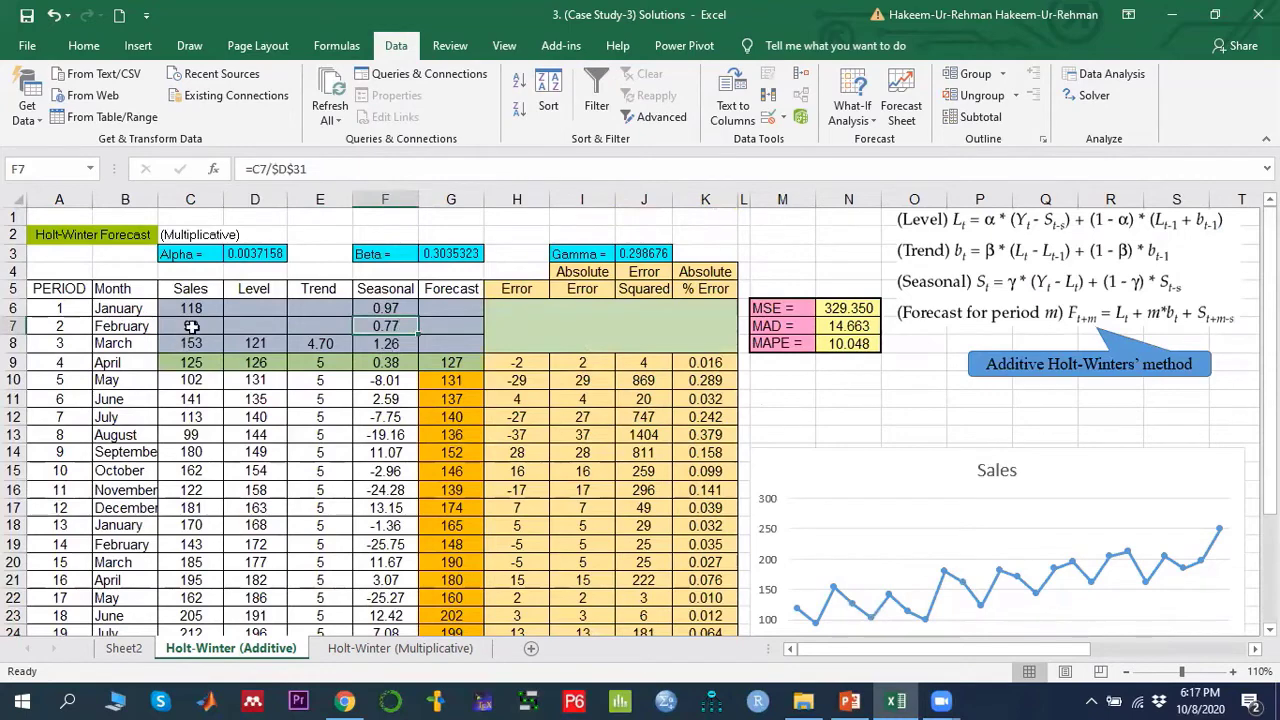
click(370, 343)
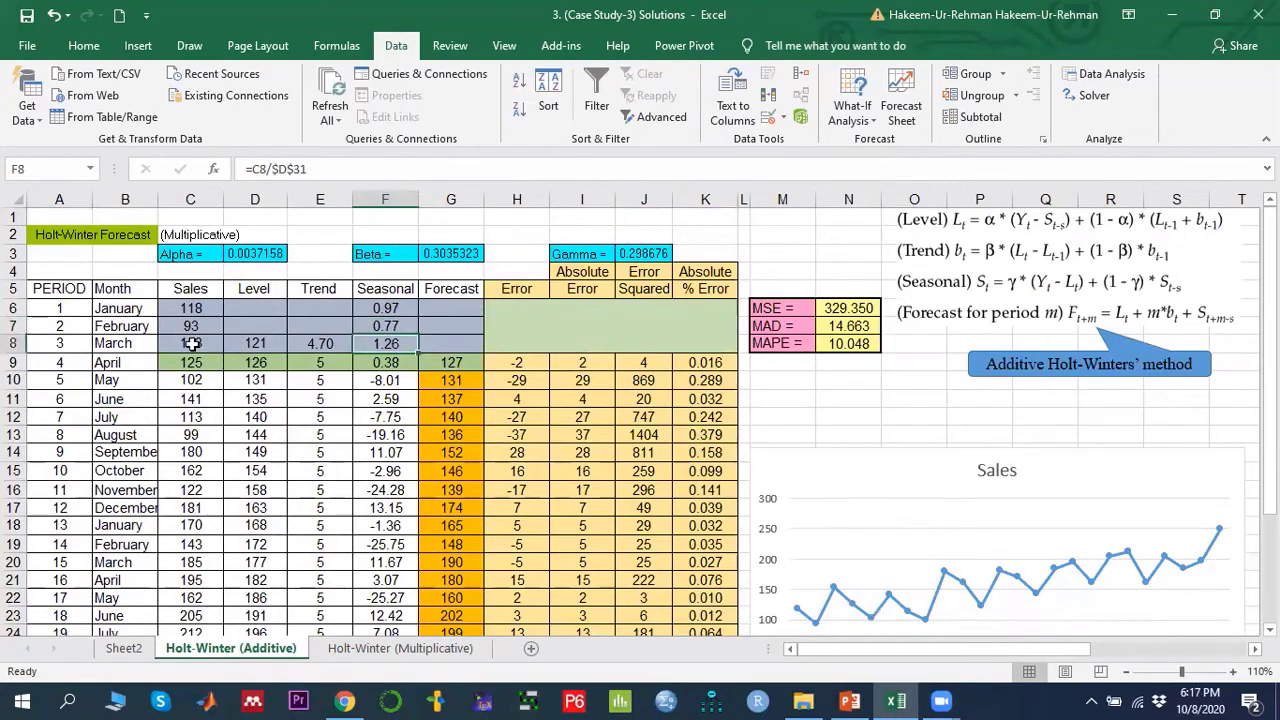
scroll(309, 534, down, 3)
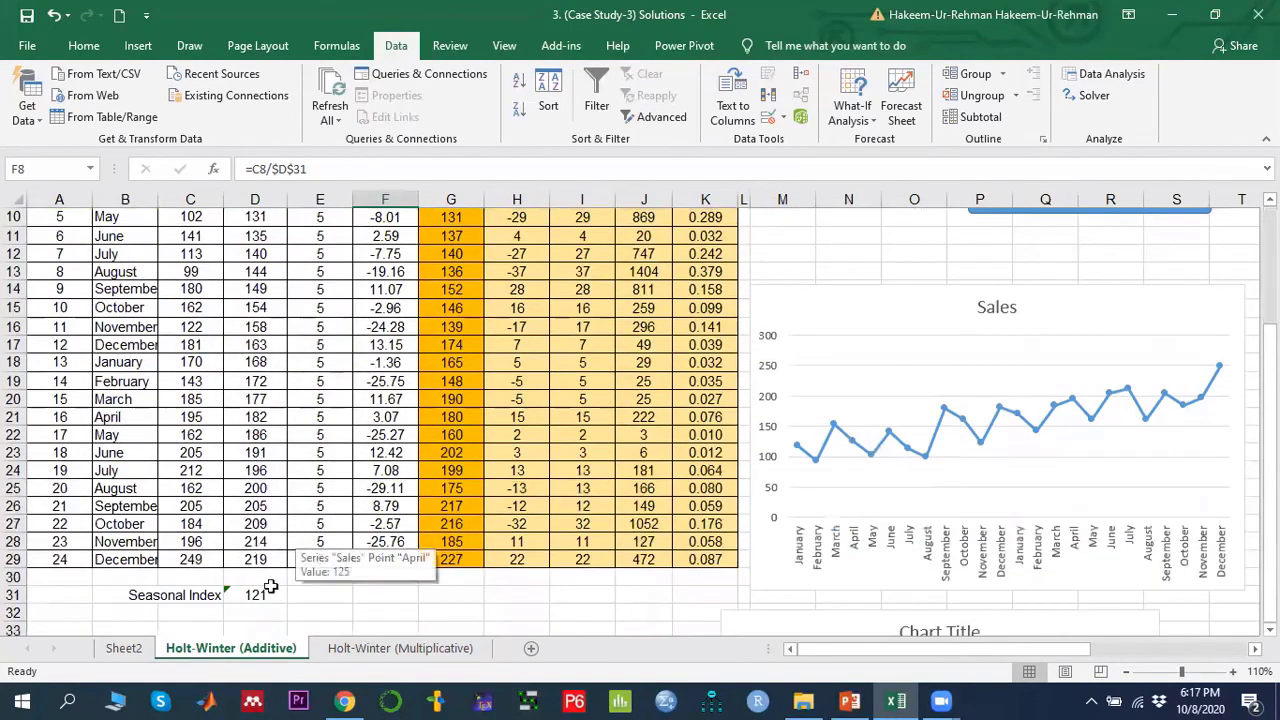
click(256, 596)
scroll(420, 560, up, 3)
scroll(400, 330, down, 1)
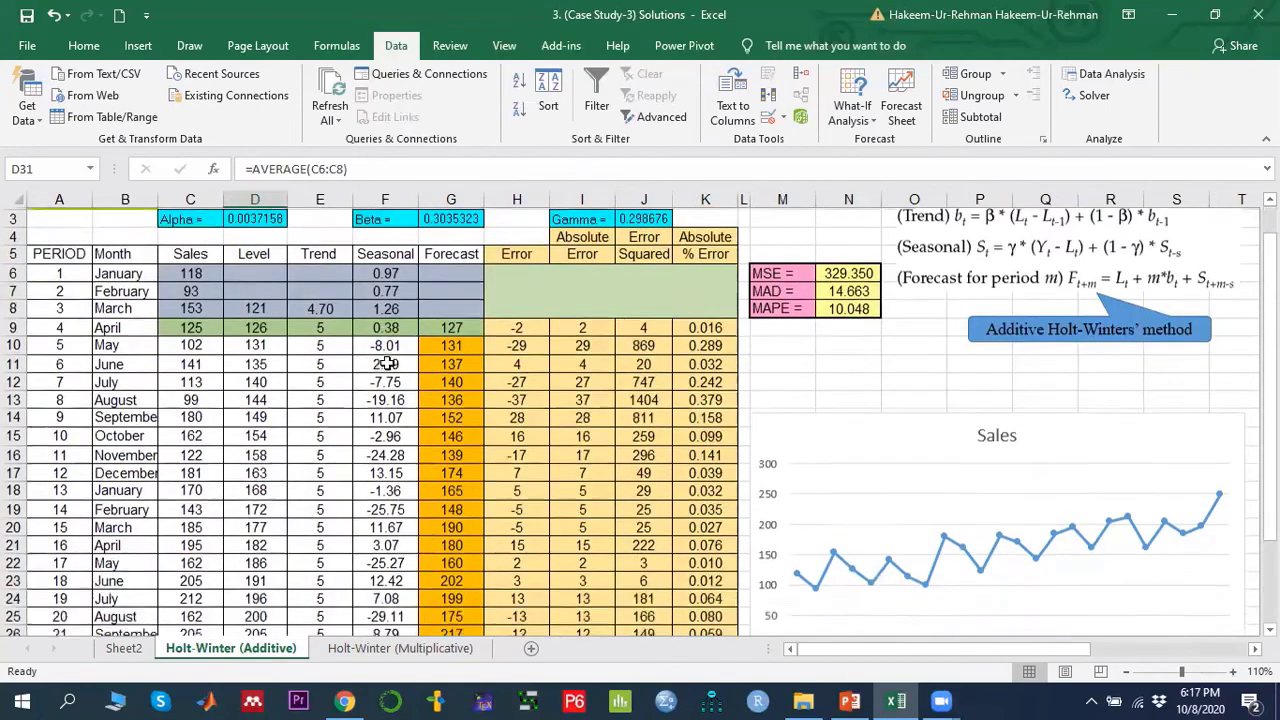
click(398, 290)
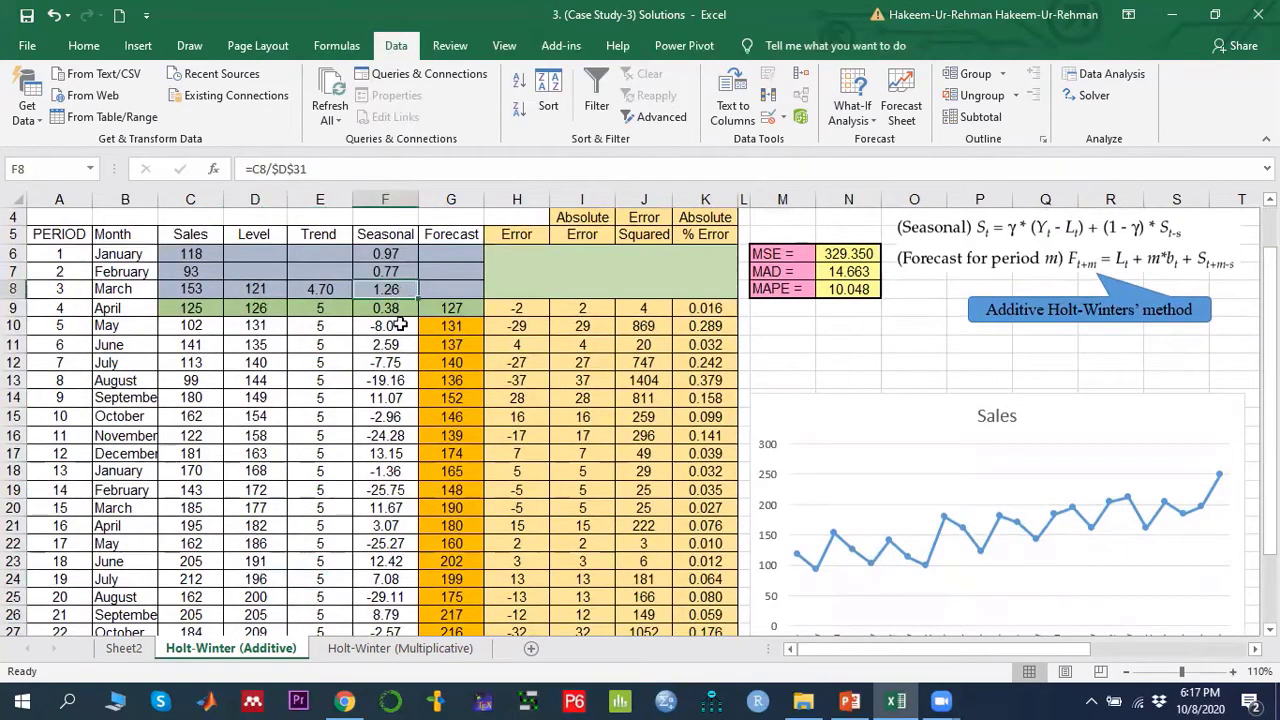
click(246, 289)
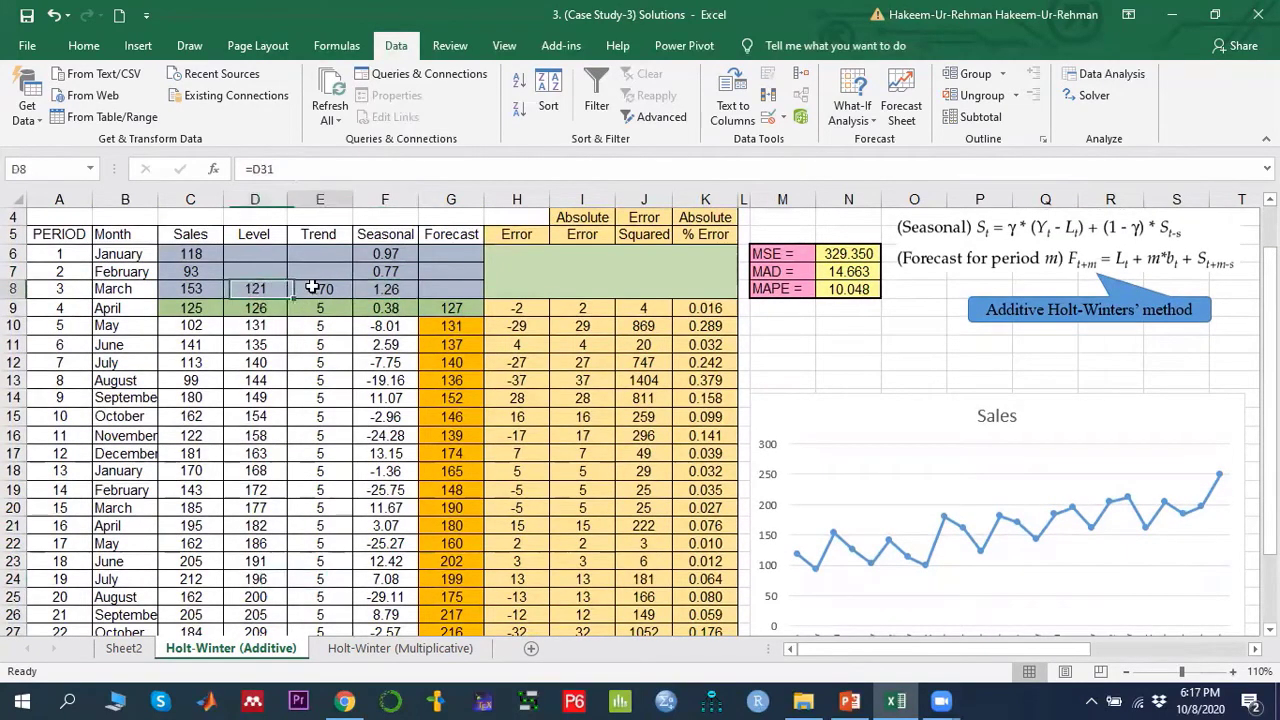
- Inspect the first level formula in D9 after reviewing the initial level and trend cells in row 8
drag(315, 288, 392, 289)
click(387, 289)
scroll(380, 436, up, 1)
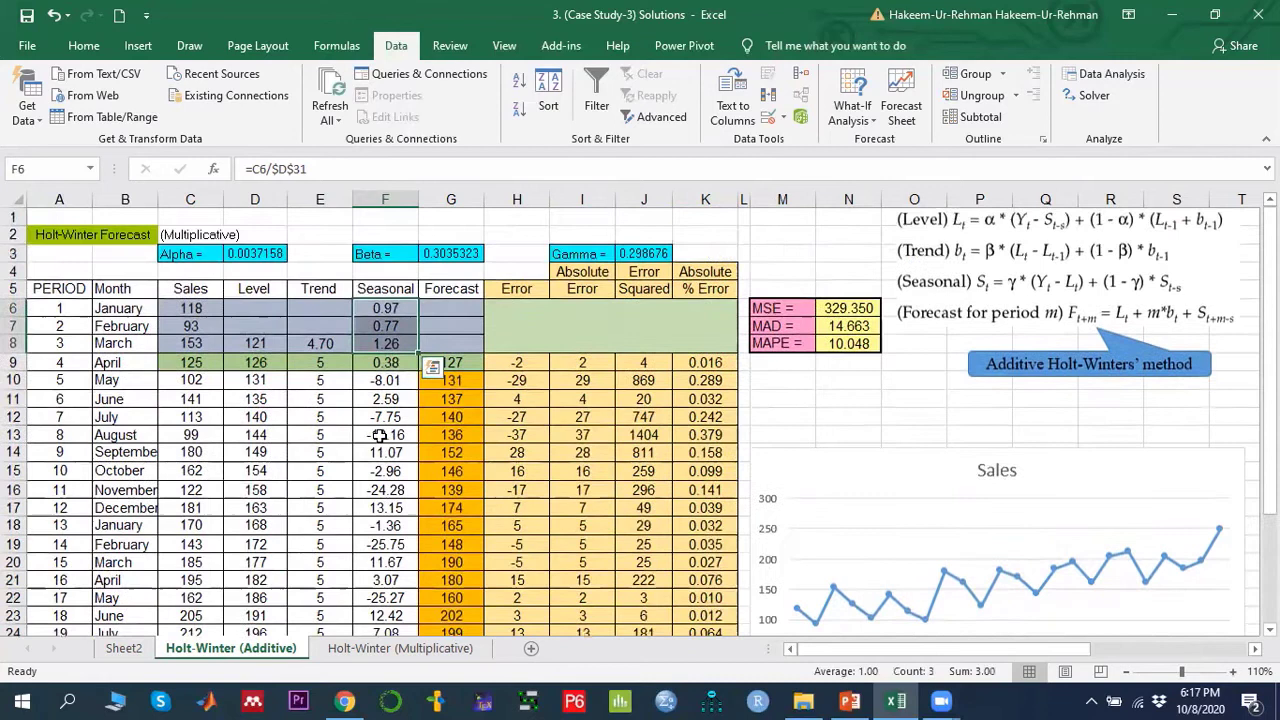
click(197, 366)
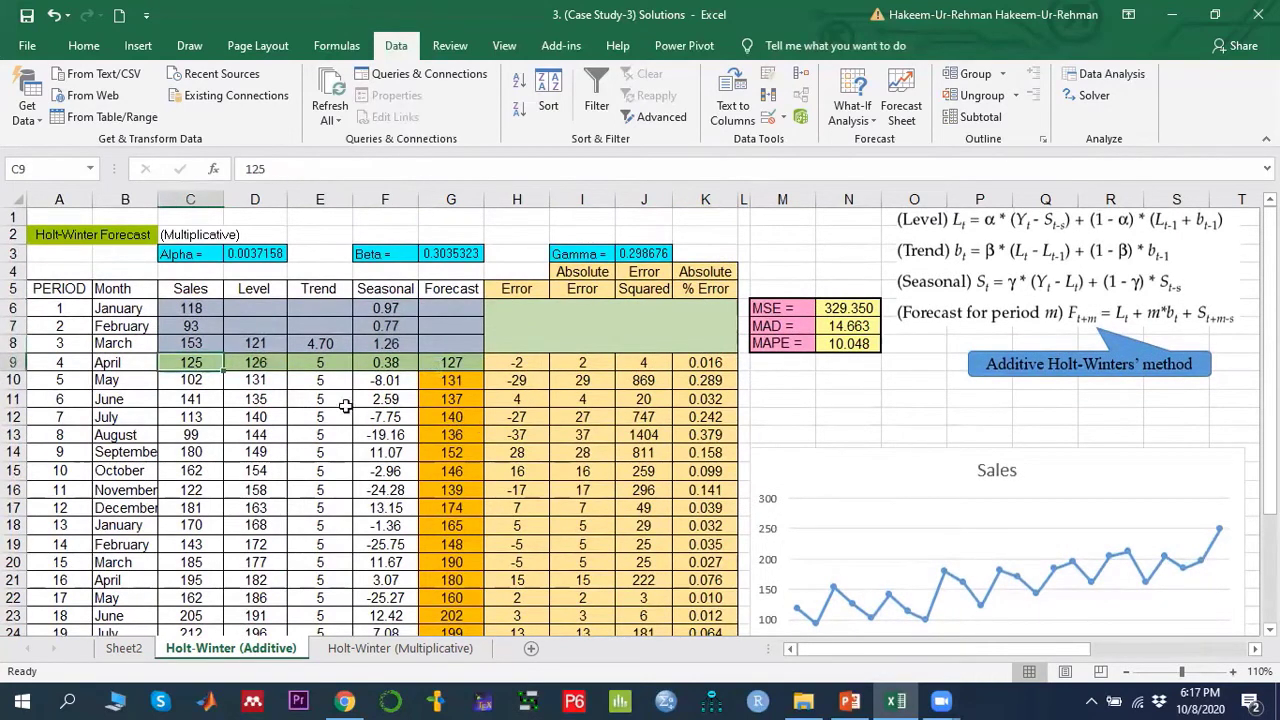
click(260, 362)
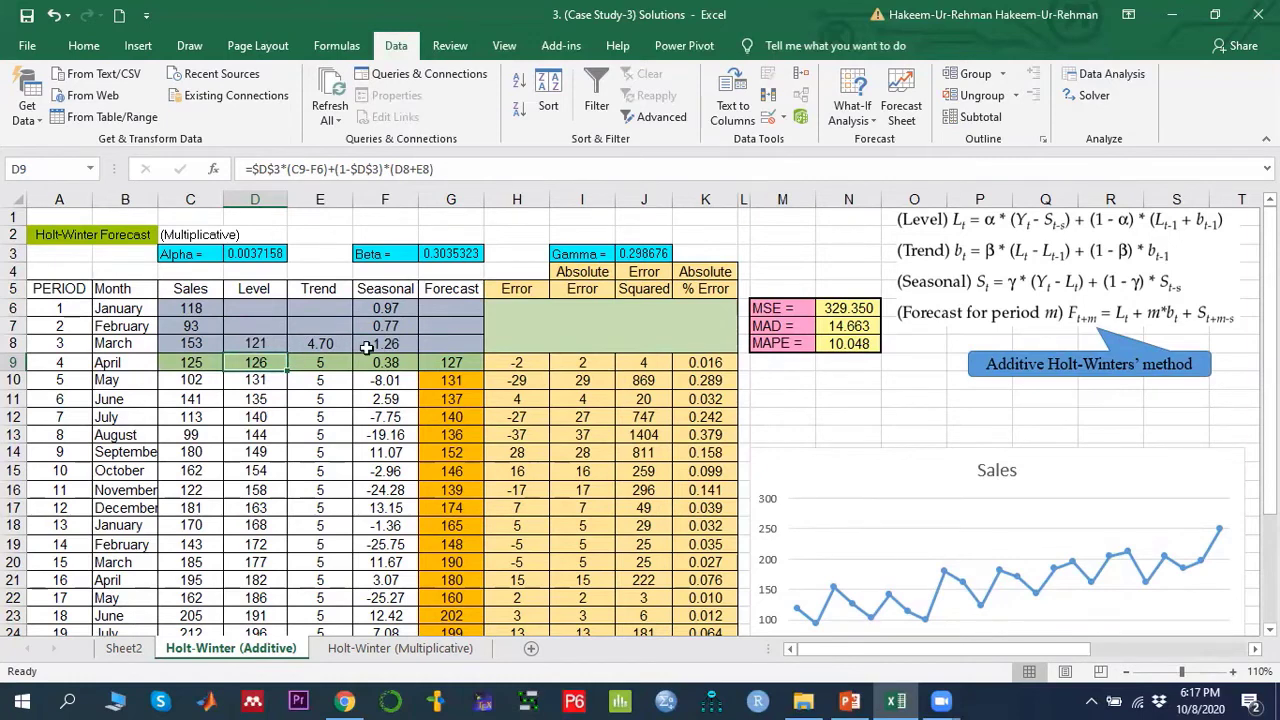
- Compare the D9 level formula with the initial values in row 8 and the Alpha, Beta and Gamma constants
drag(250, 340, 390, 343)
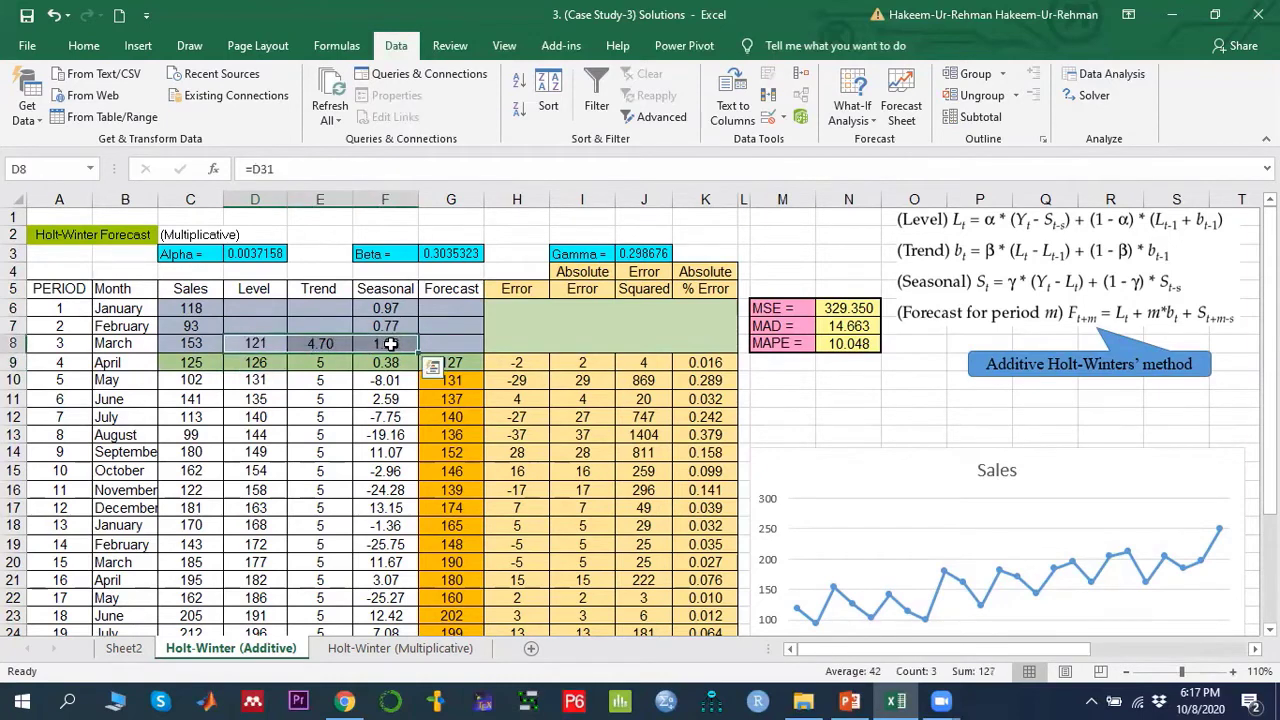
click(256, 366)
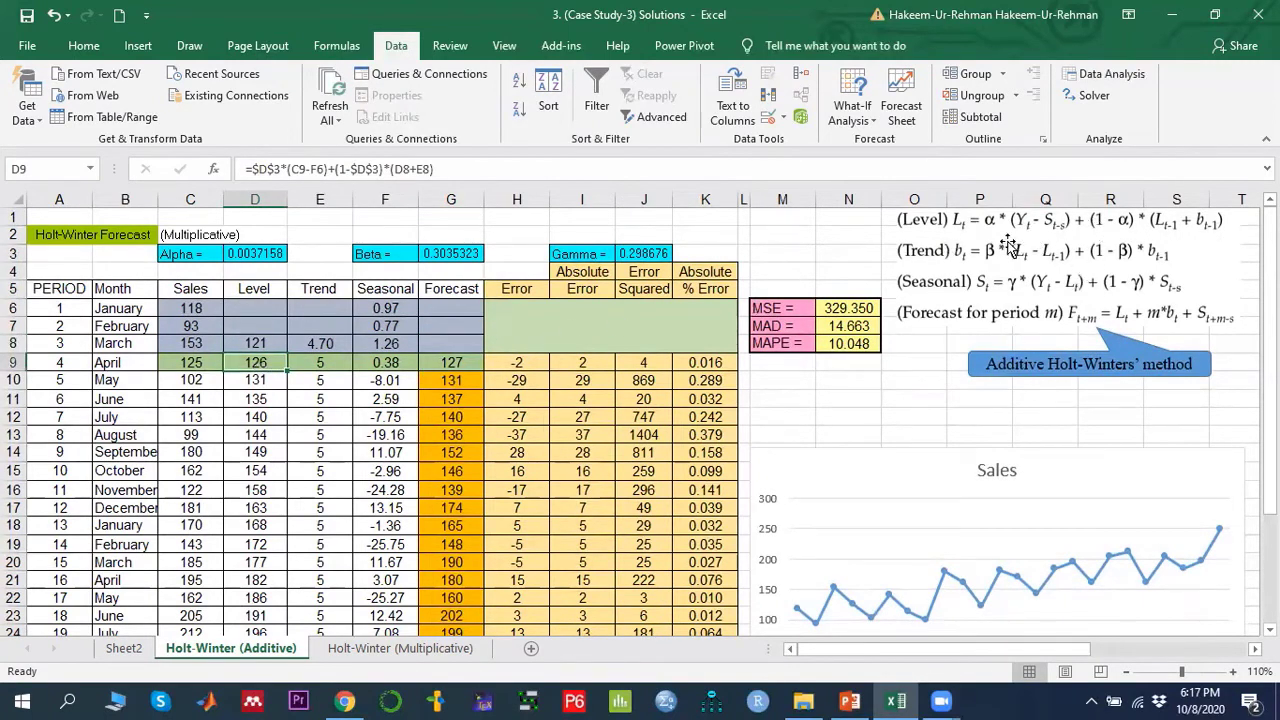
drag(254, 342, 385, 336)
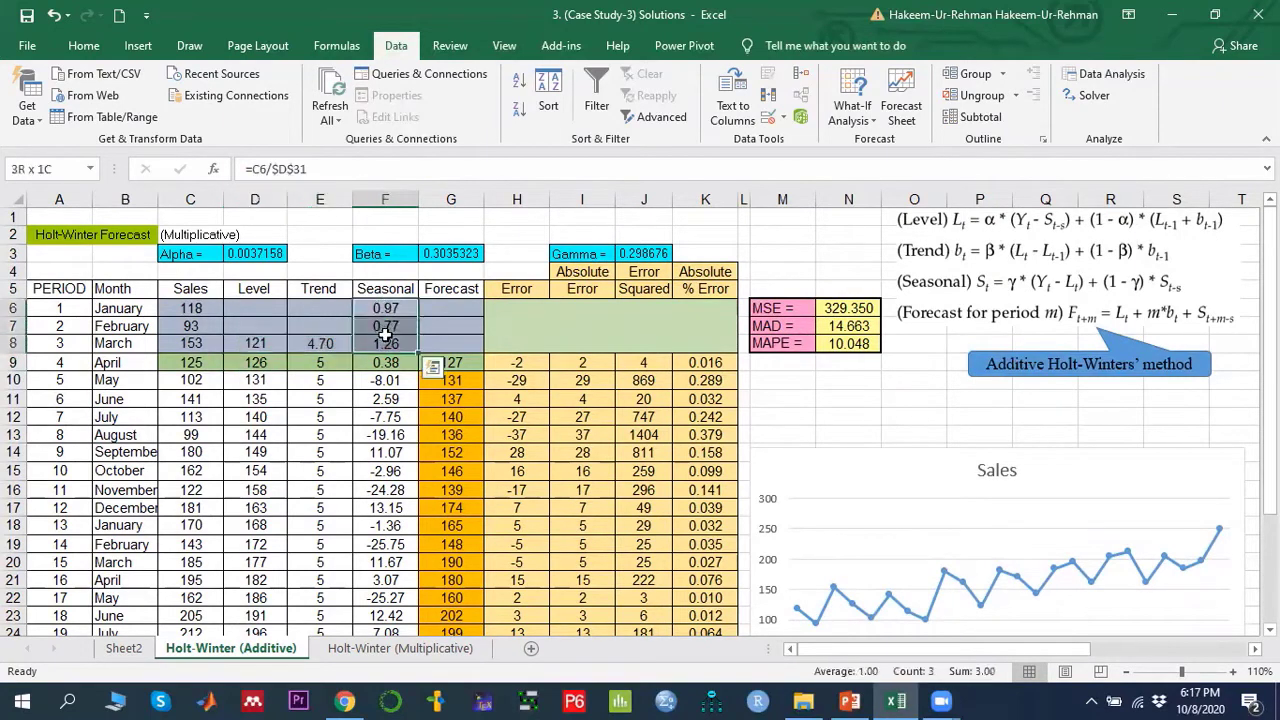
click(266, 362)
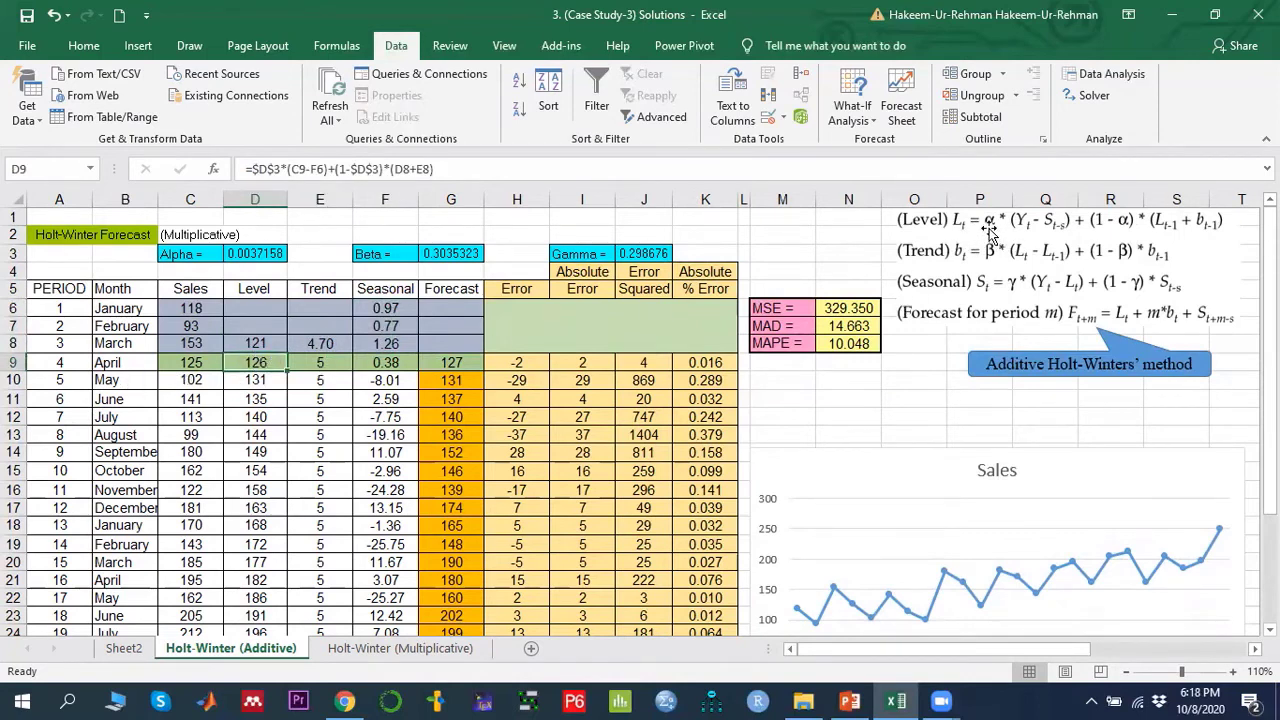
click(257, 252)
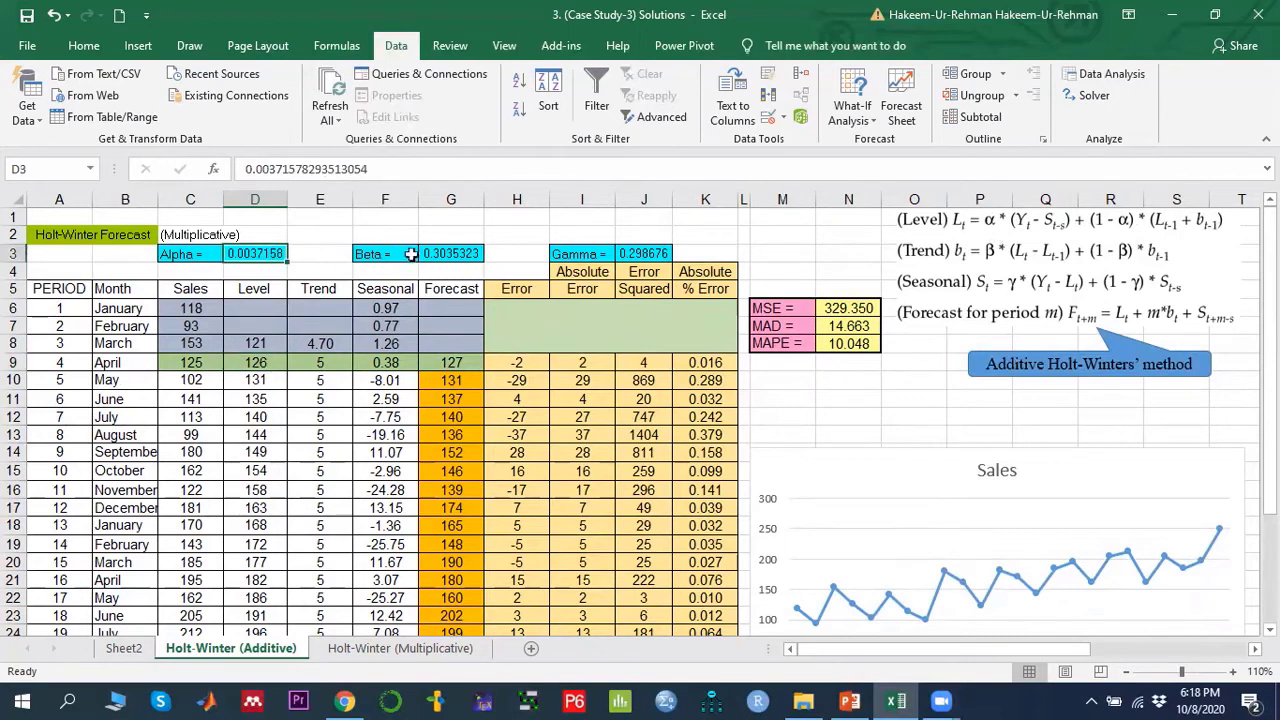
click(455, 253)
click(660, 255)
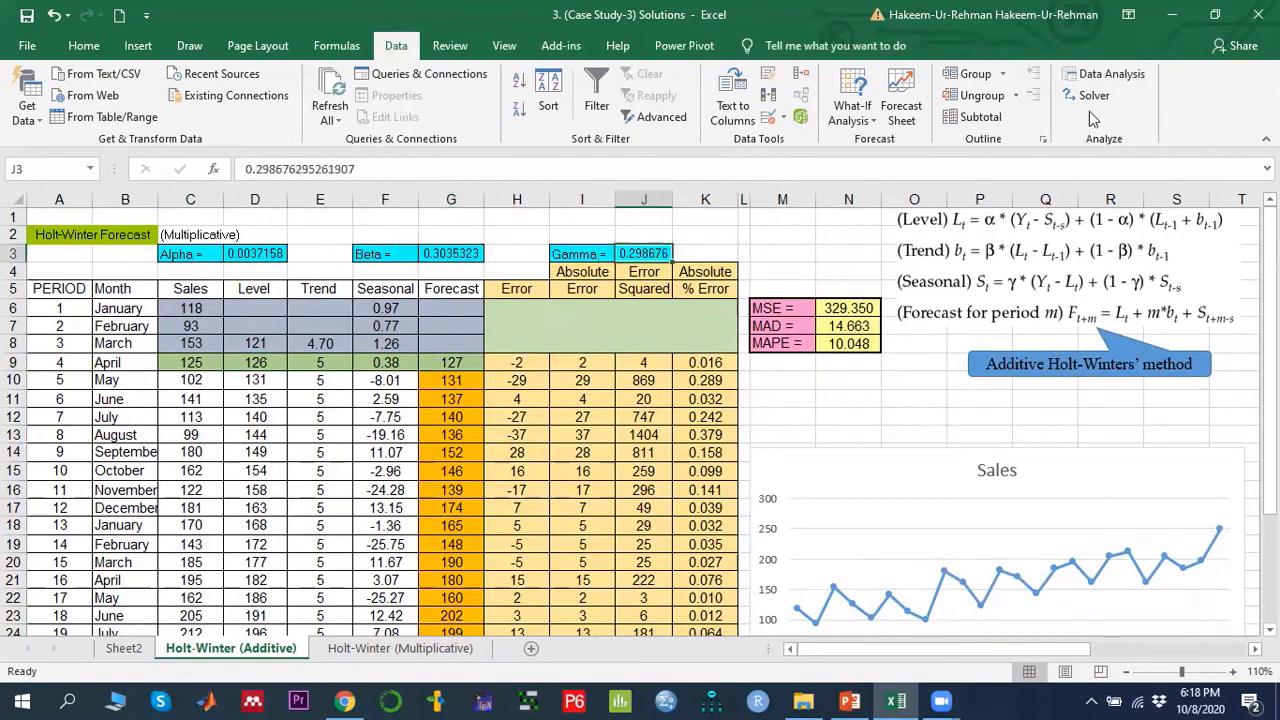
click(264, 364)
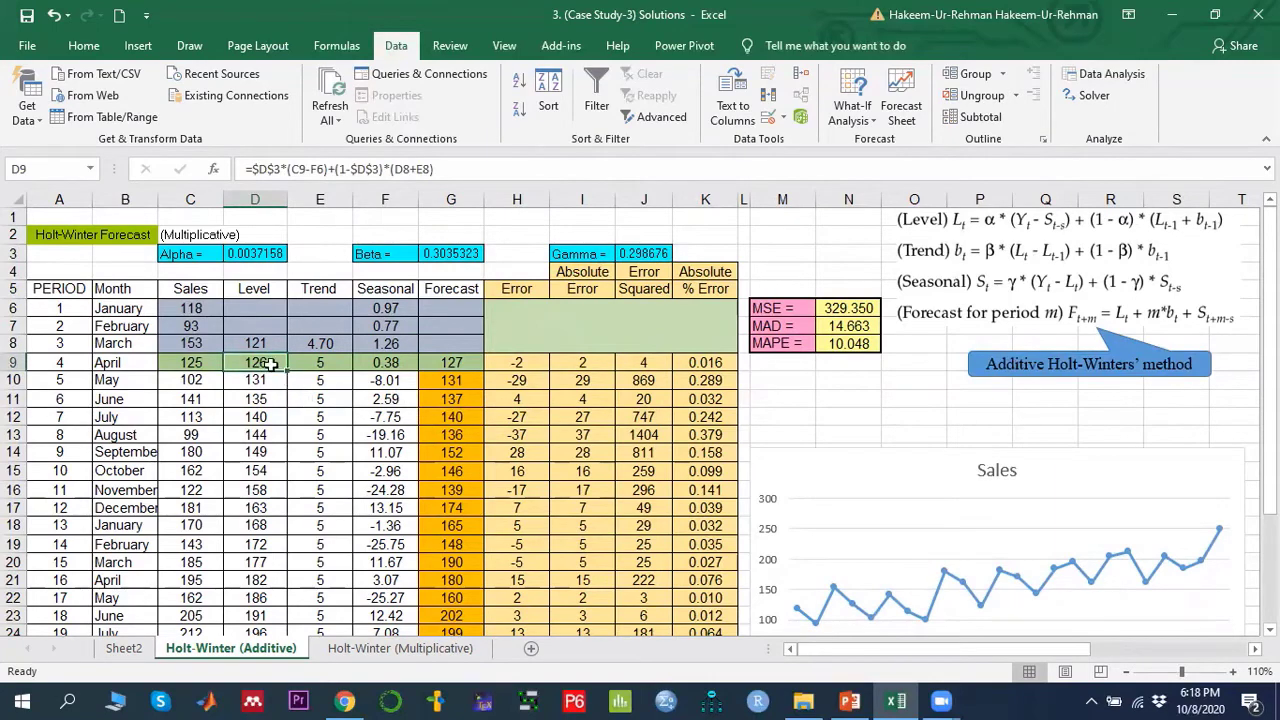
- Zoom the sheet in and open the D9 level formula to show its highlighted precedent cells
click(1236, 672)
click(1236, 672)
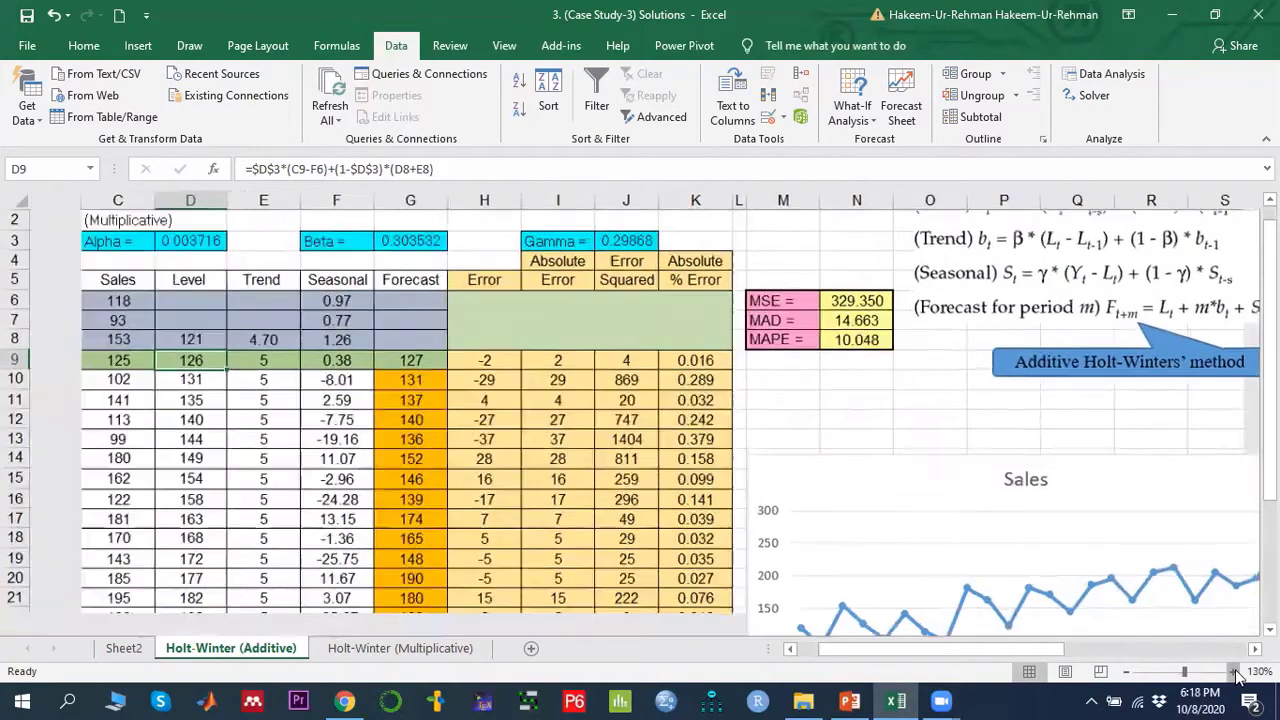
scroll(1020, 524, up, 1)
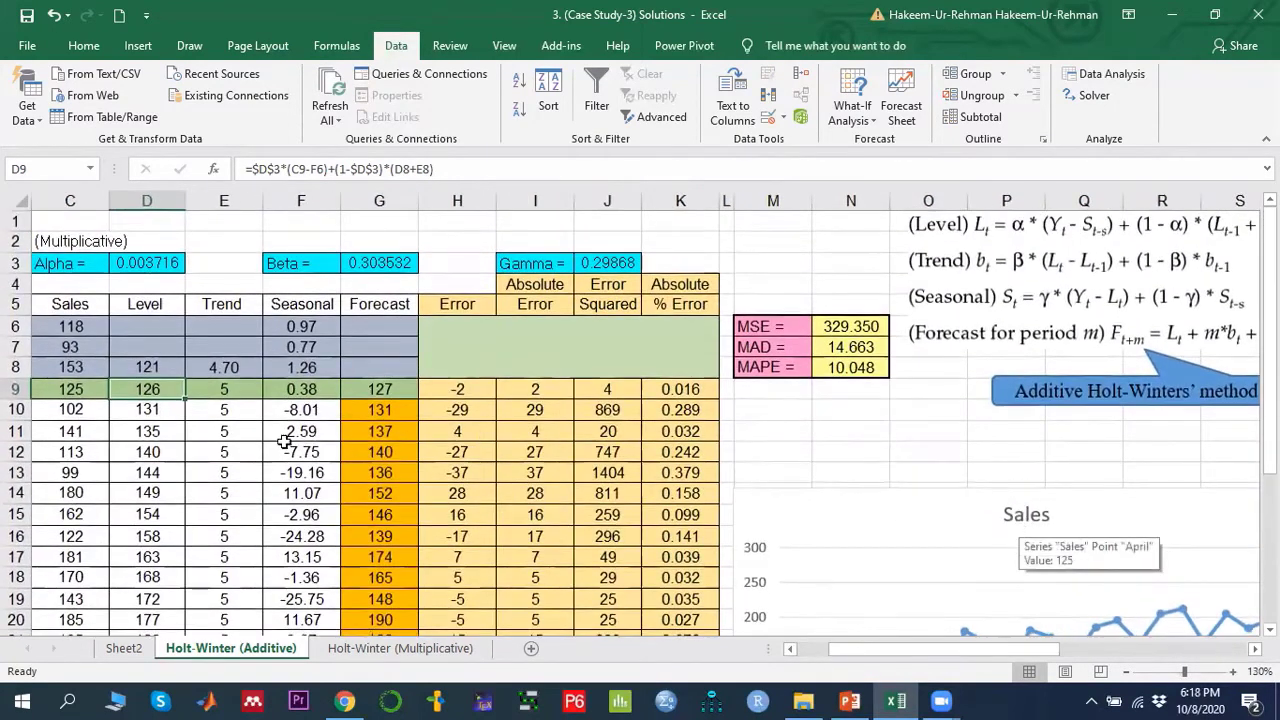
click(148, 263)
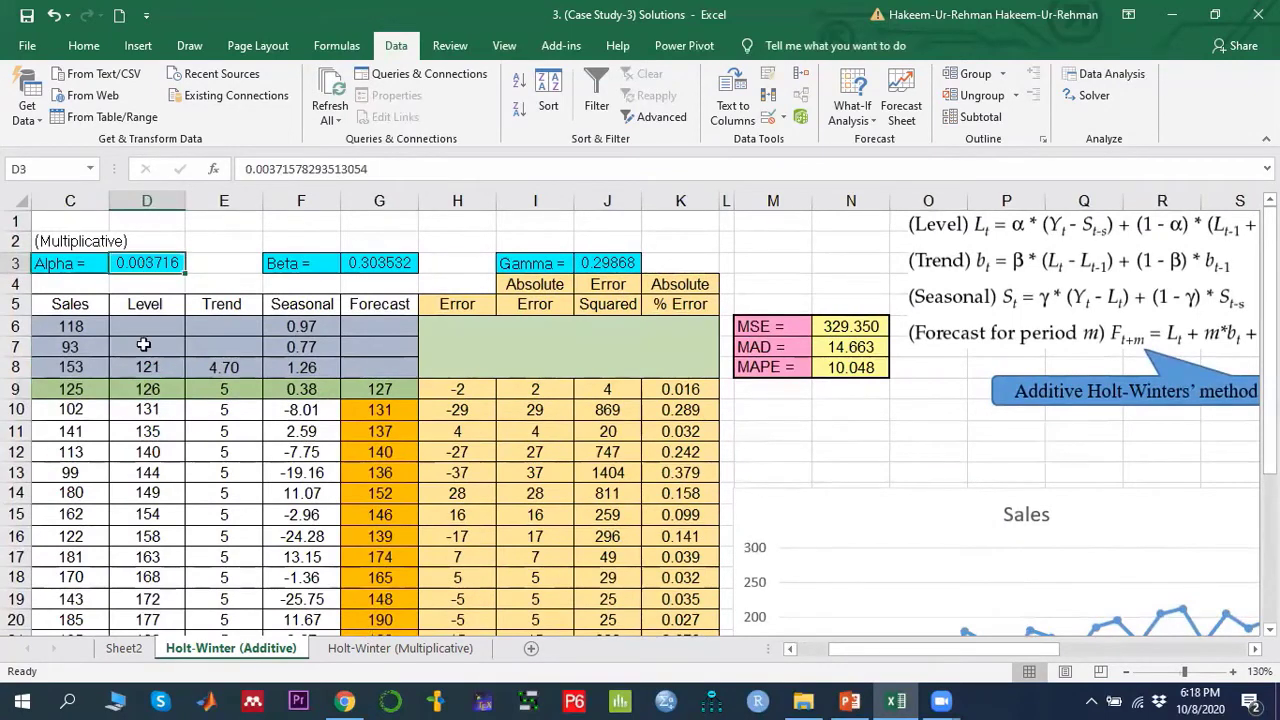
double_click(146, 388)
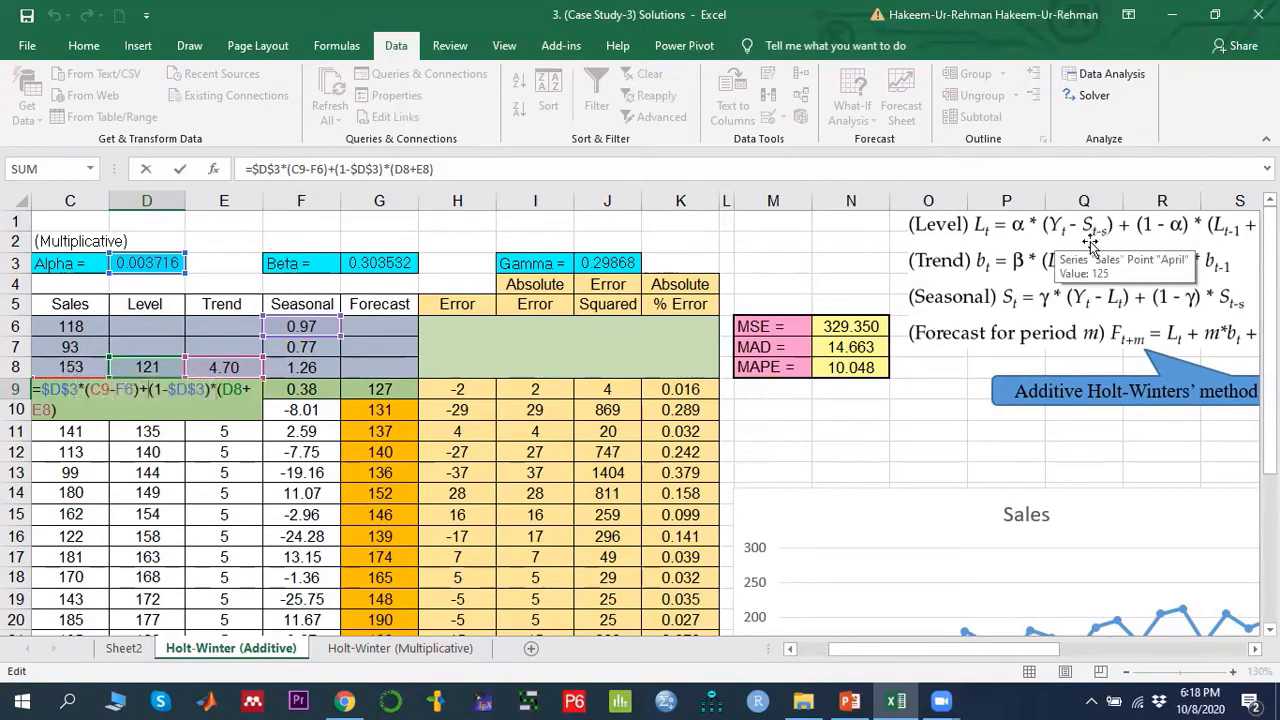
key(Return)
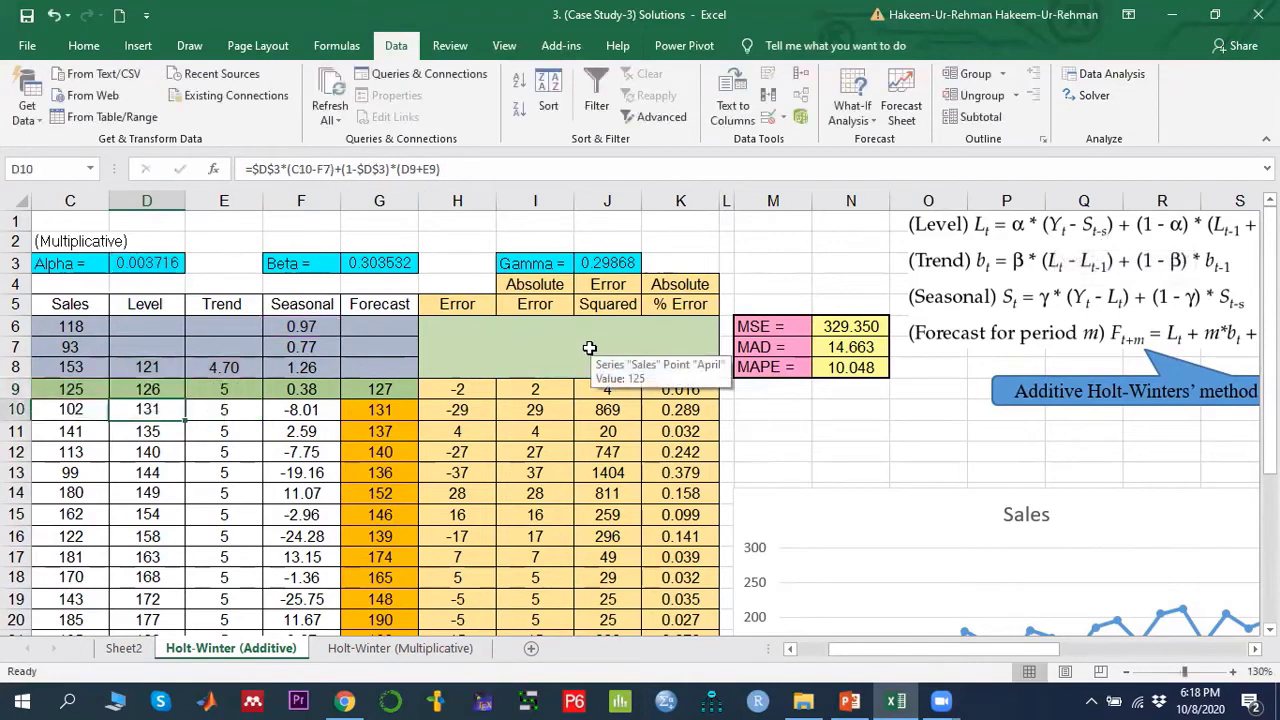
key(Up)
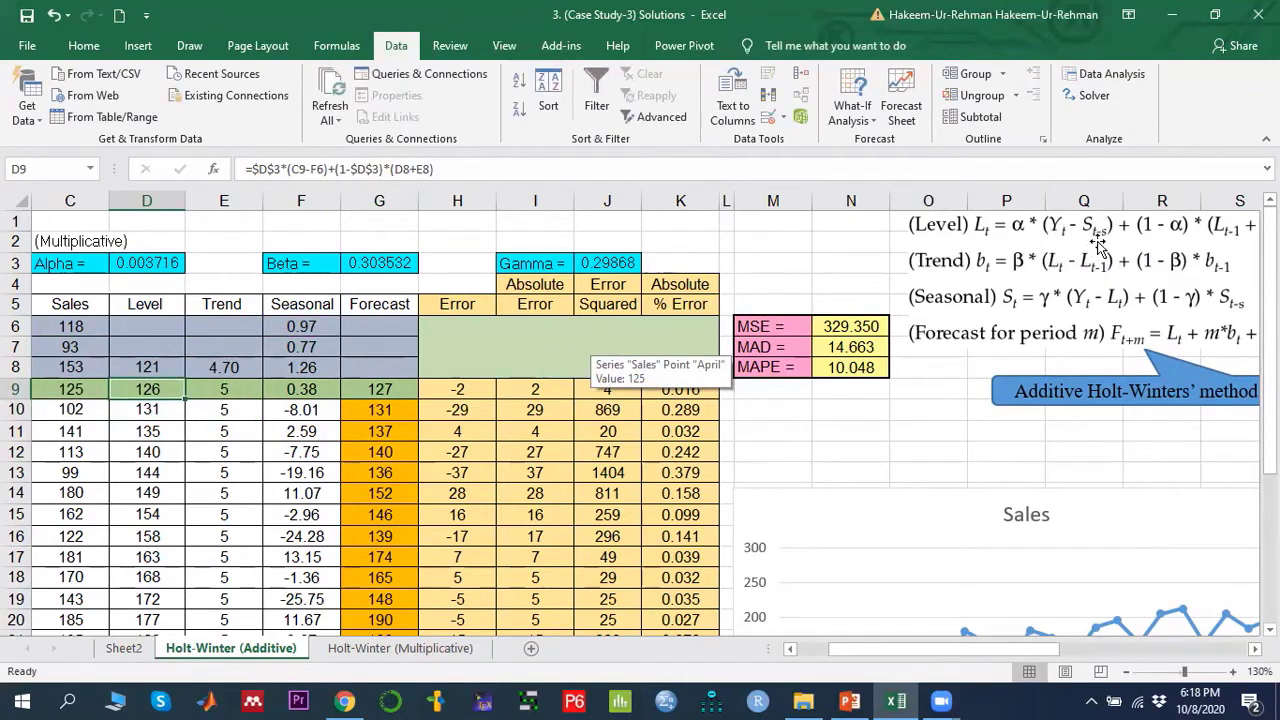
- Trace the D9 level formula's references while scrolling between the data table and the Level equation
scroll(995, 652, left, 2)
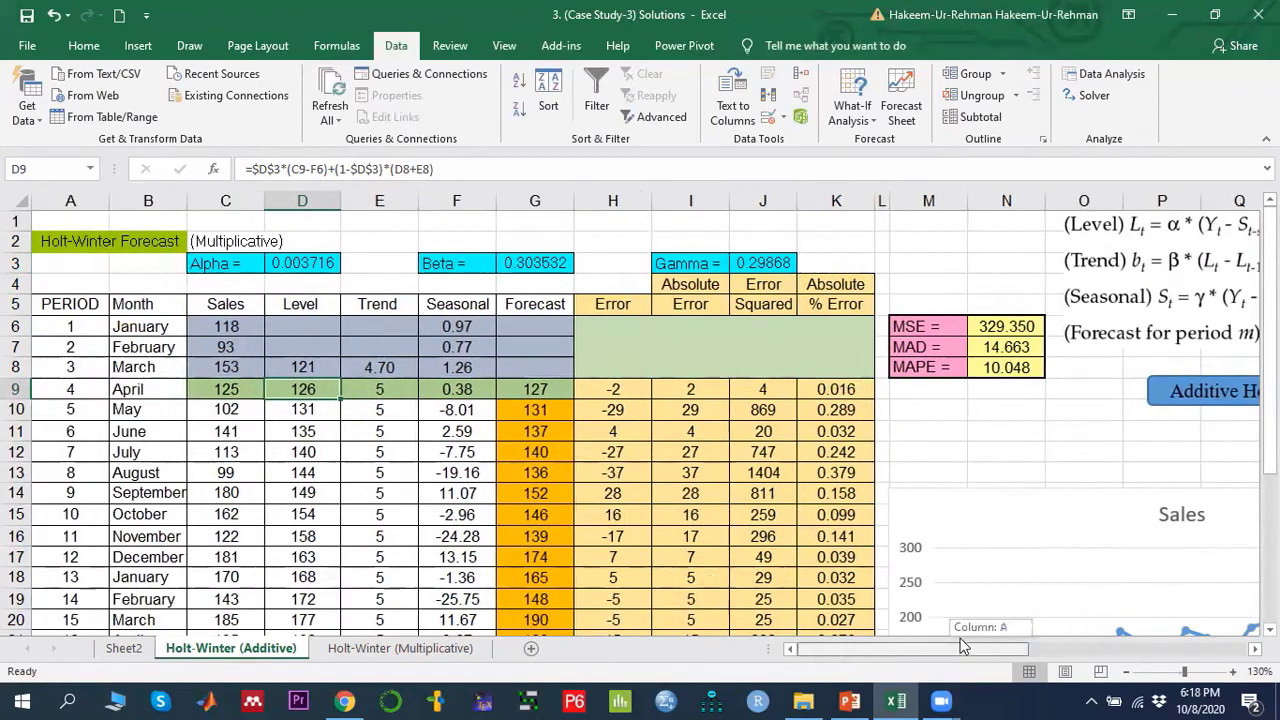
click(72, 392)
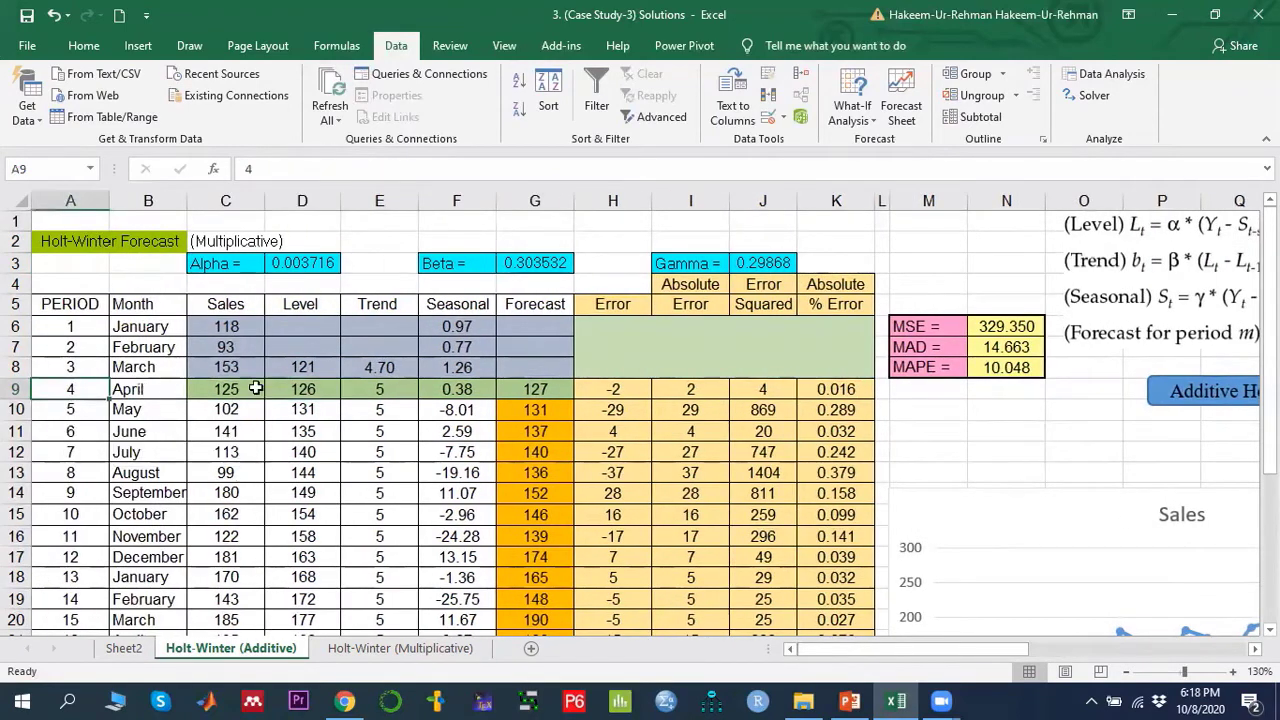
click(289, 389)
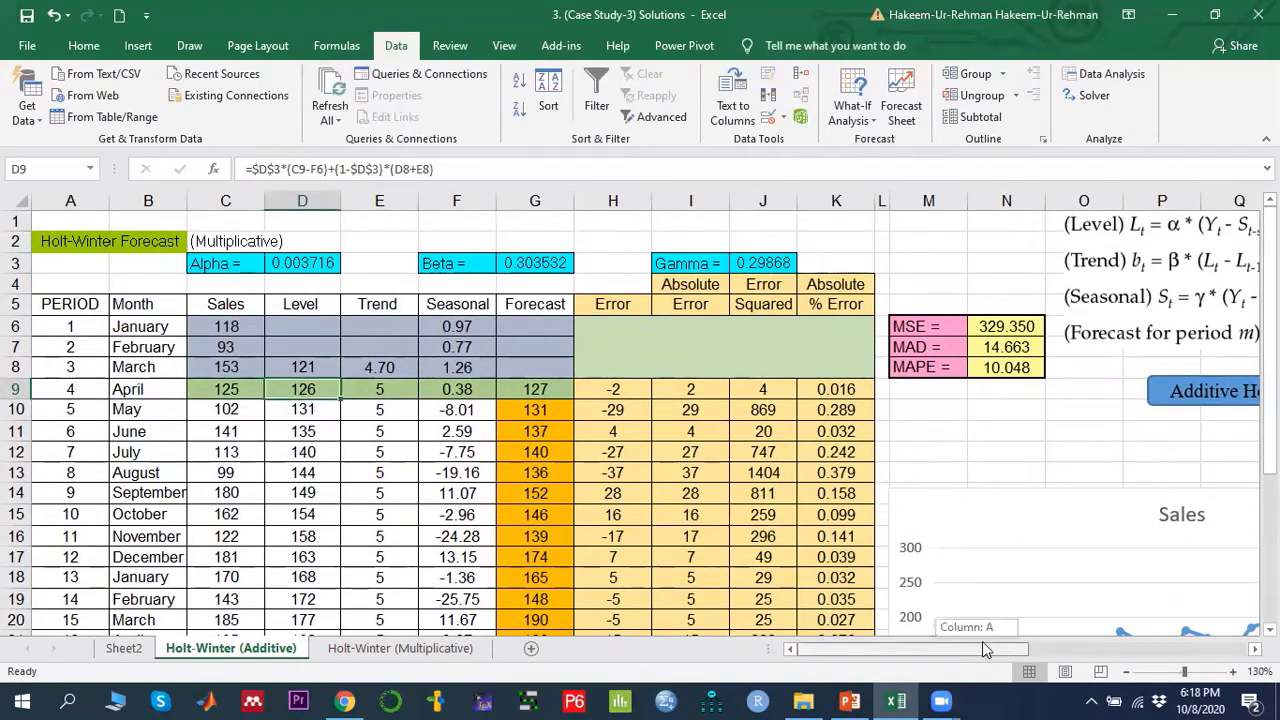
scroll(982, 641, right, 2)
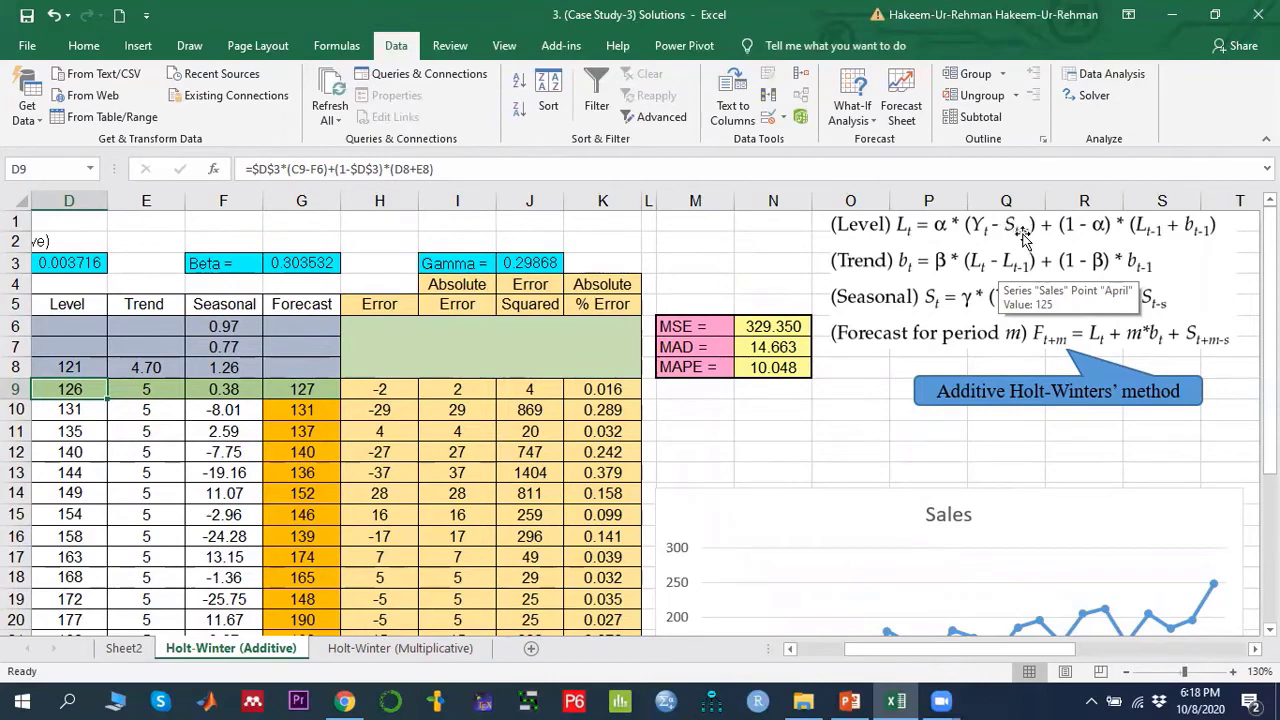
drag(978, 650, 793, 494)
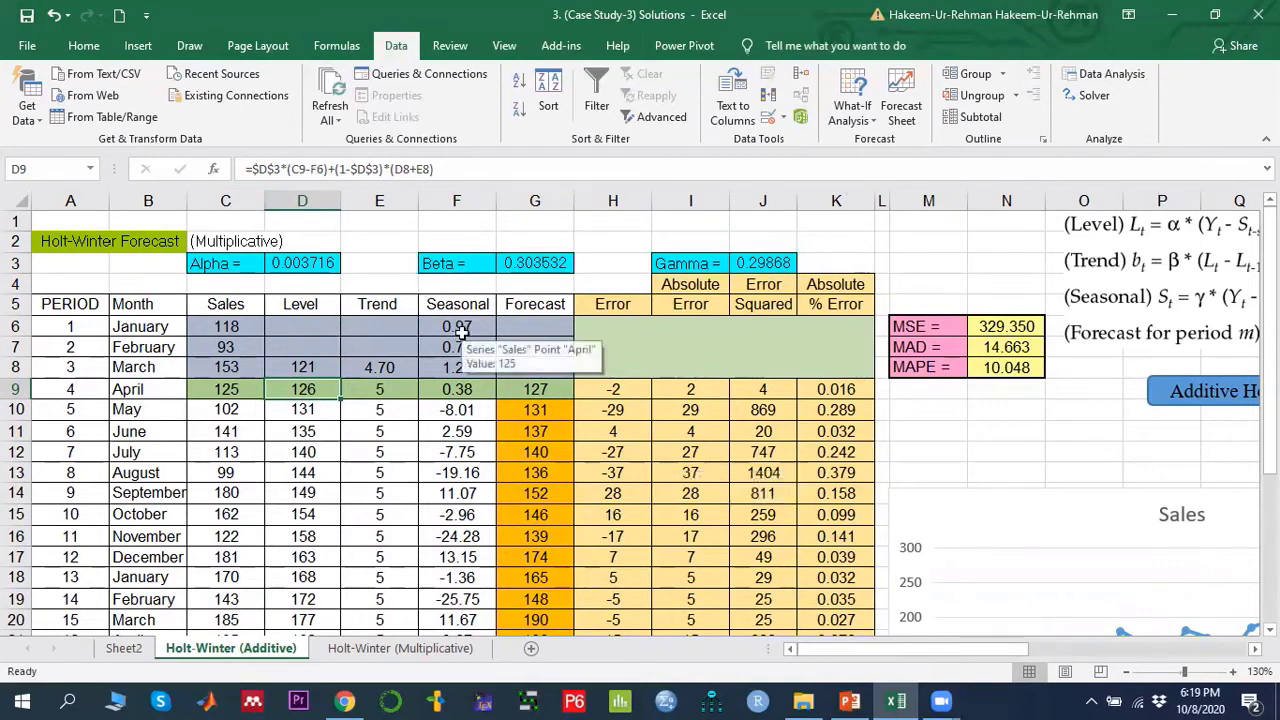
double_click(298, 389)
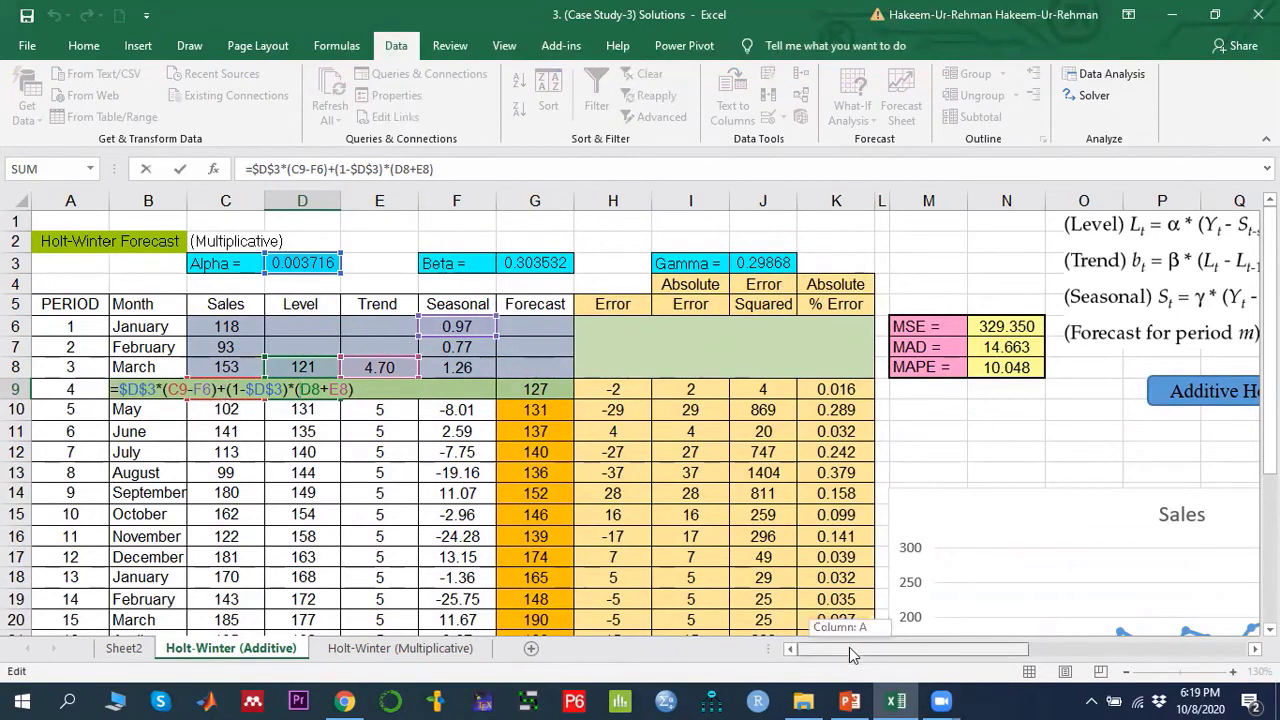
drag(849, 647, 881, 645)
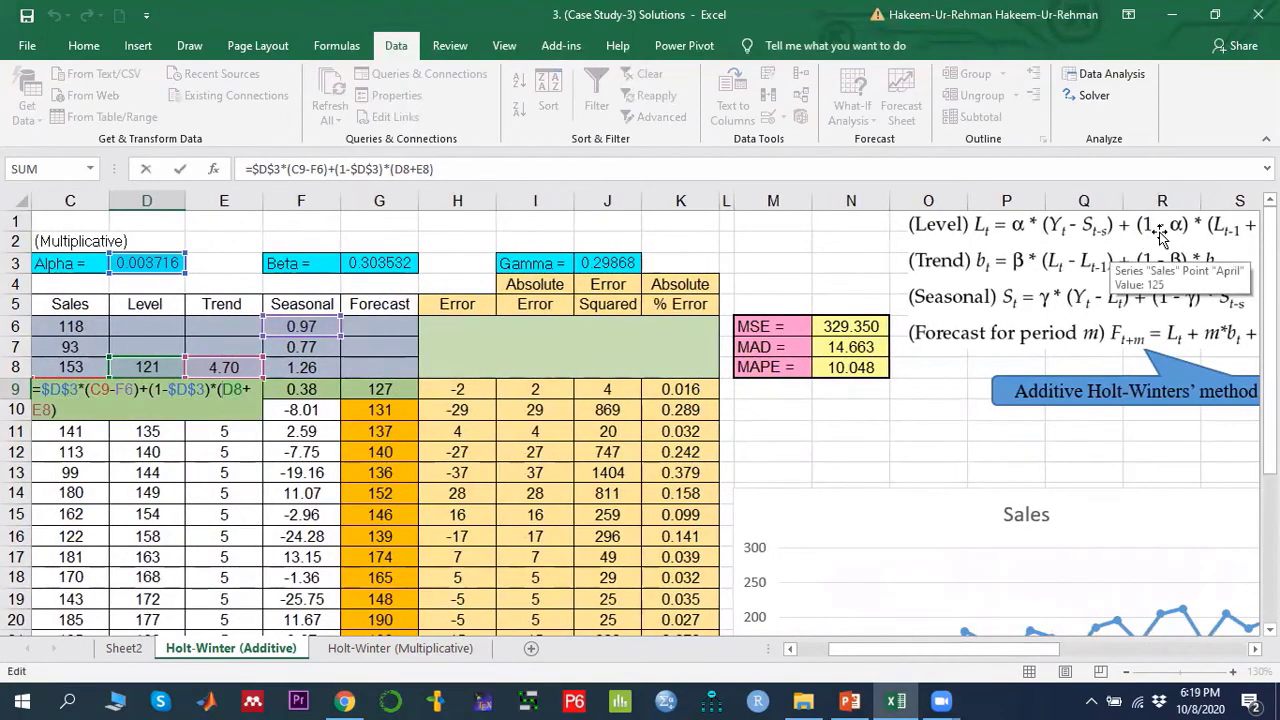
drag(908, 656, 878, 656)
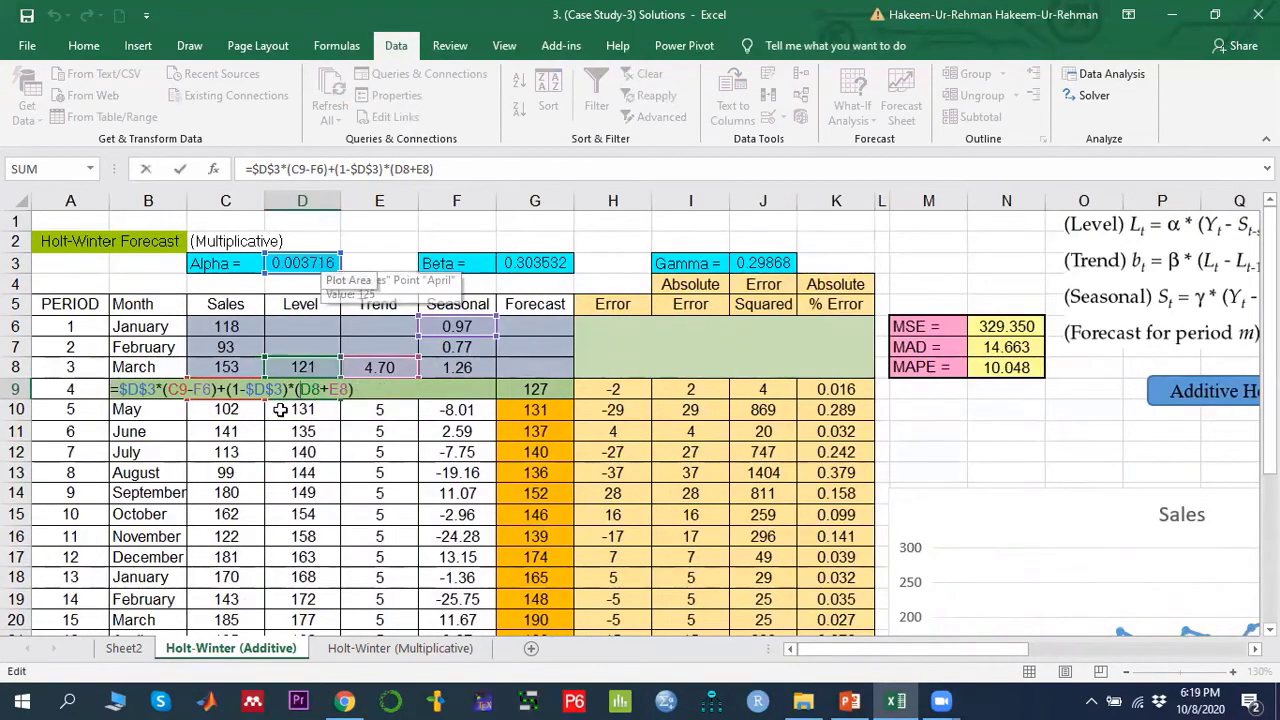
mouse_move(864, 647)
mouse_down()
mouse_move(942, 647)
mouse_move(865, 660)
mouse_up()
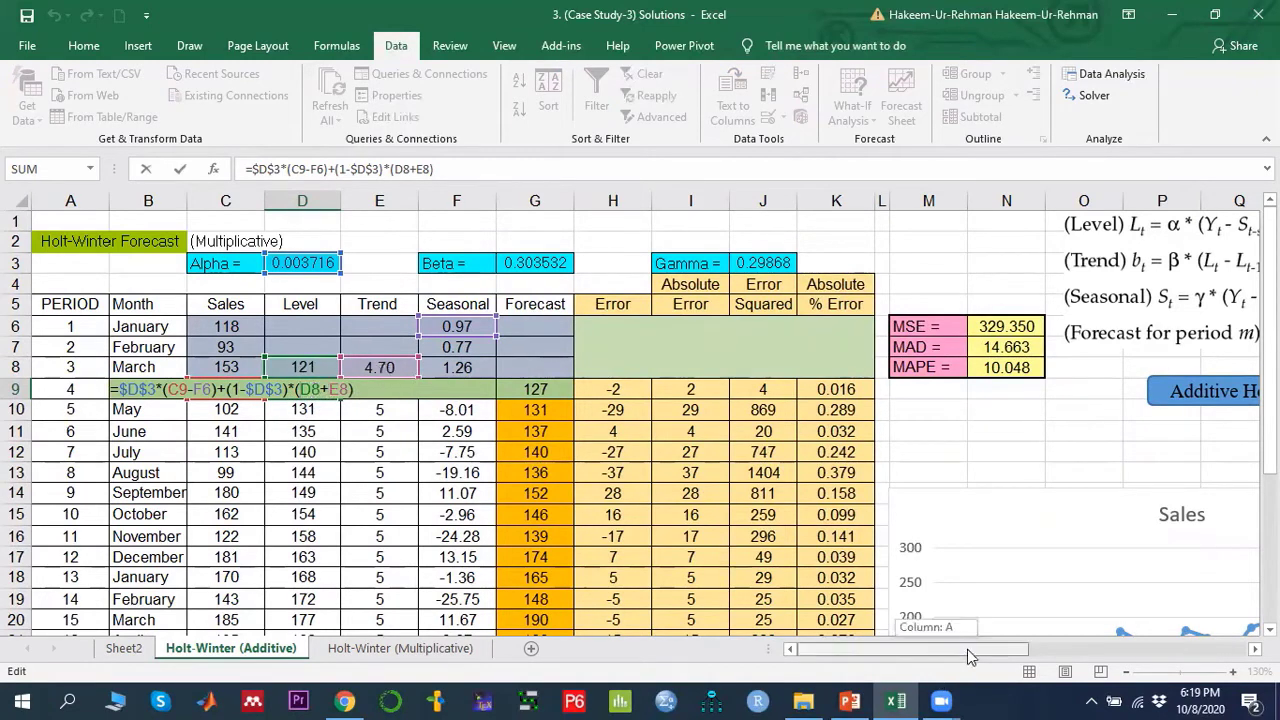
drag(967, 649, 1033, 643)
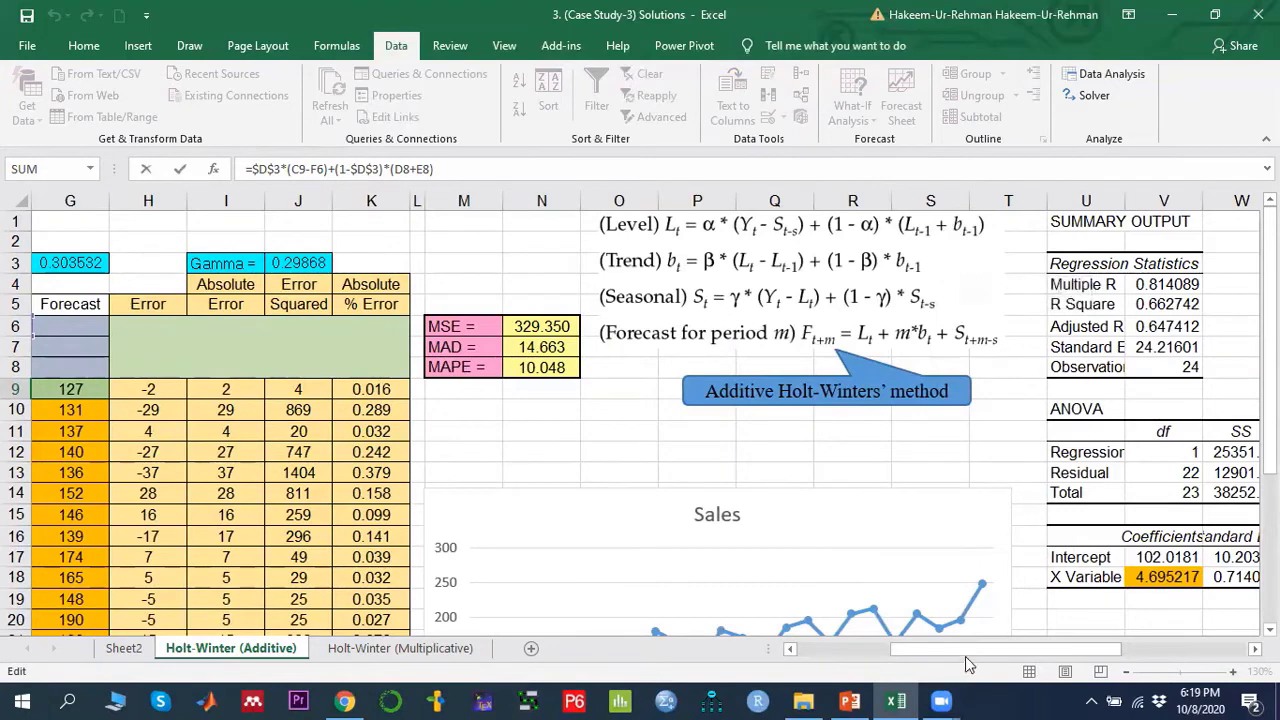
drag(965, 650, 868, 643)
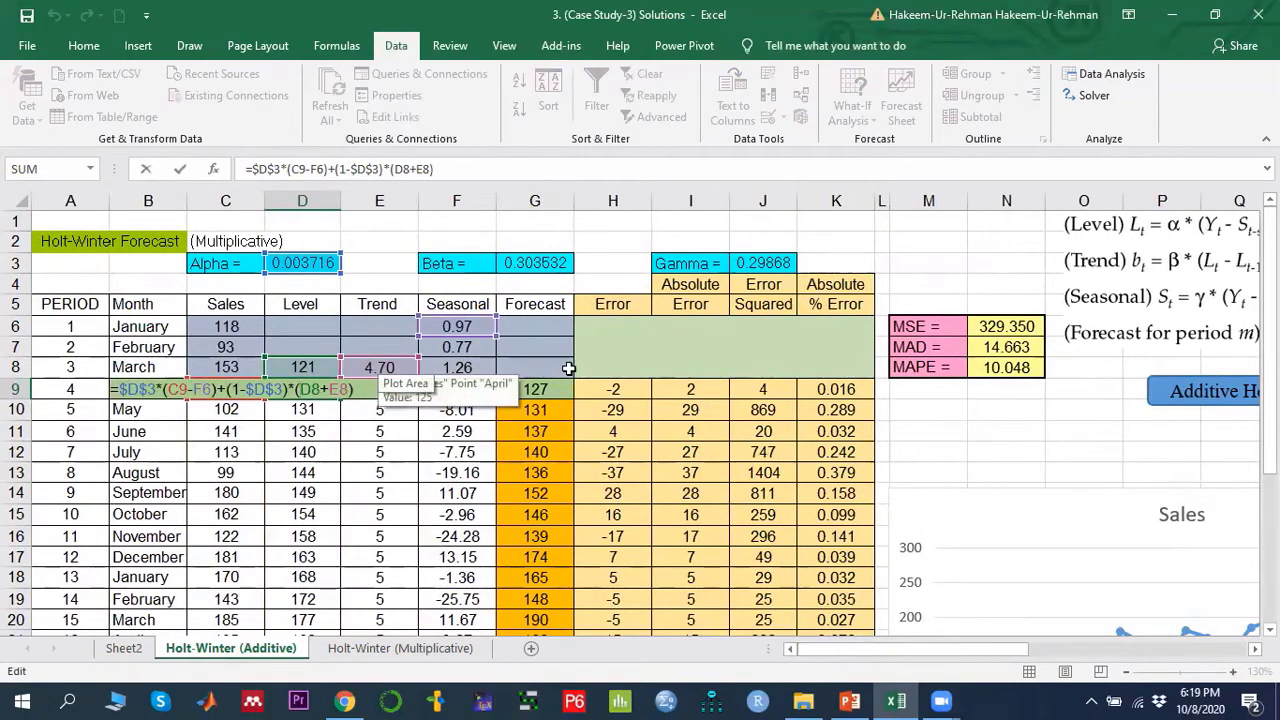
key(Return)
key(Up)
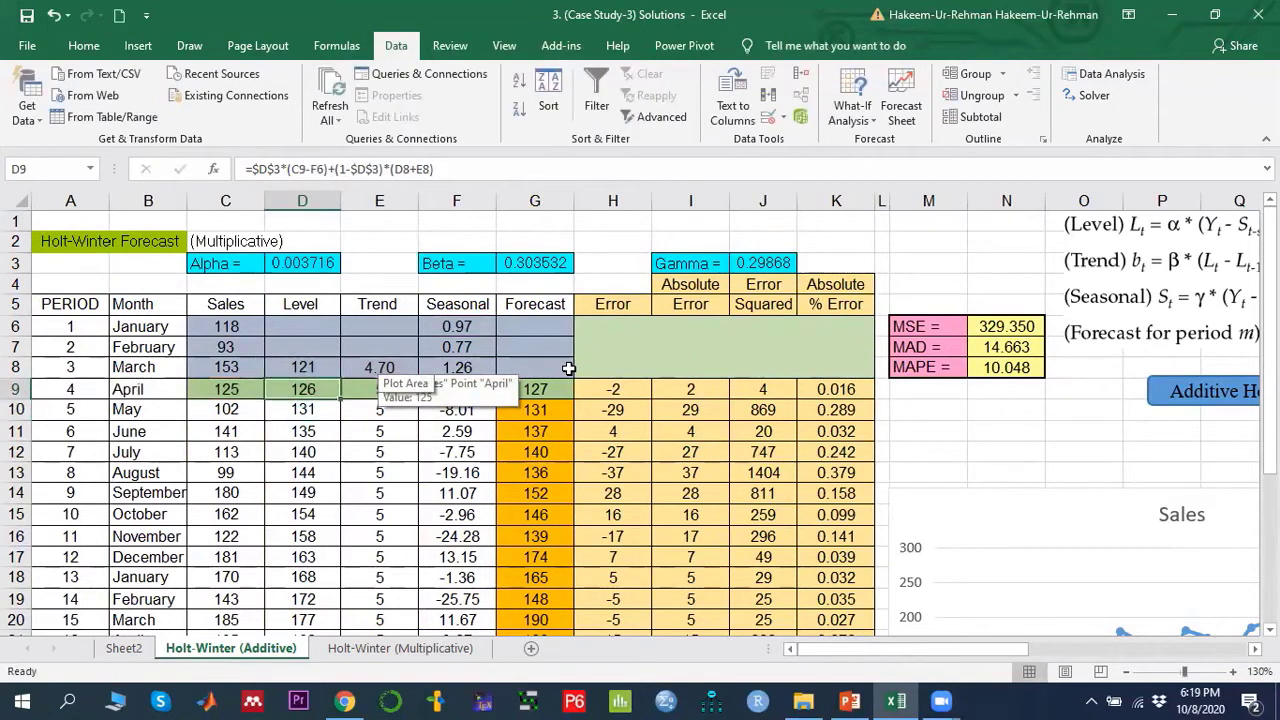
- Examine the absolute $D$3 Alpha reference within the D9 level formula and how it changes in D10
click(321, 410)
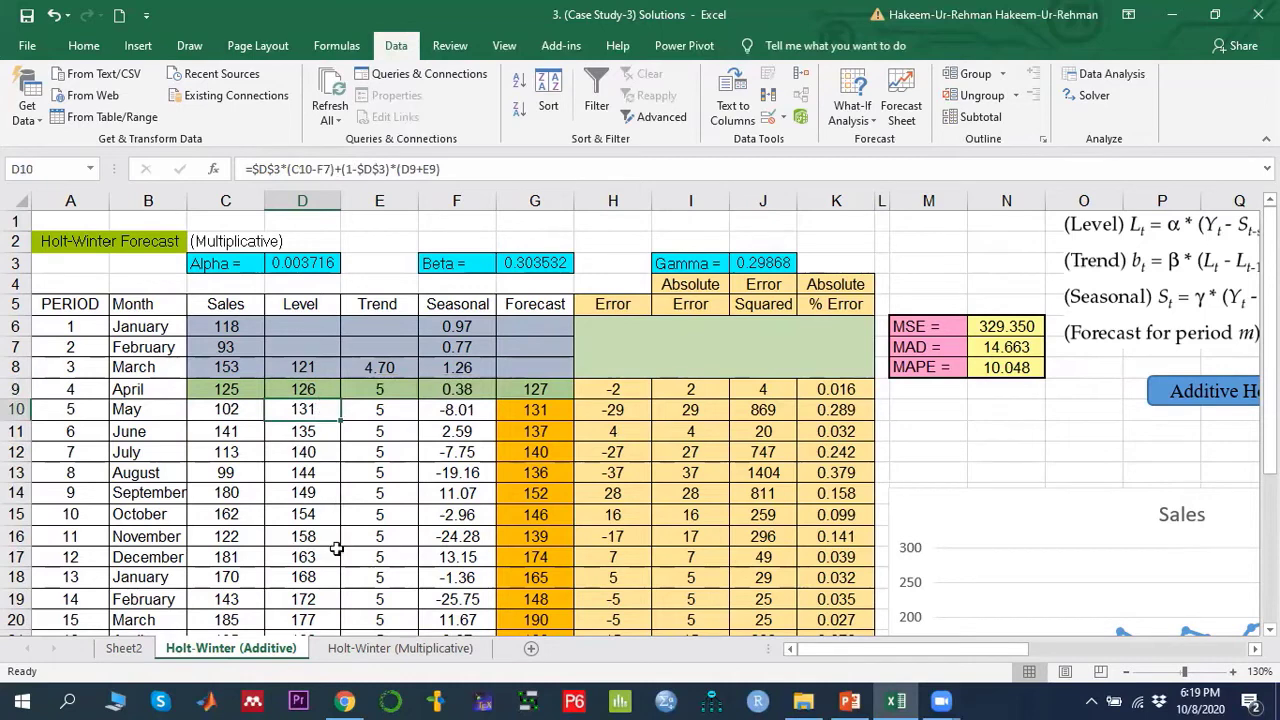
click(326, 265)
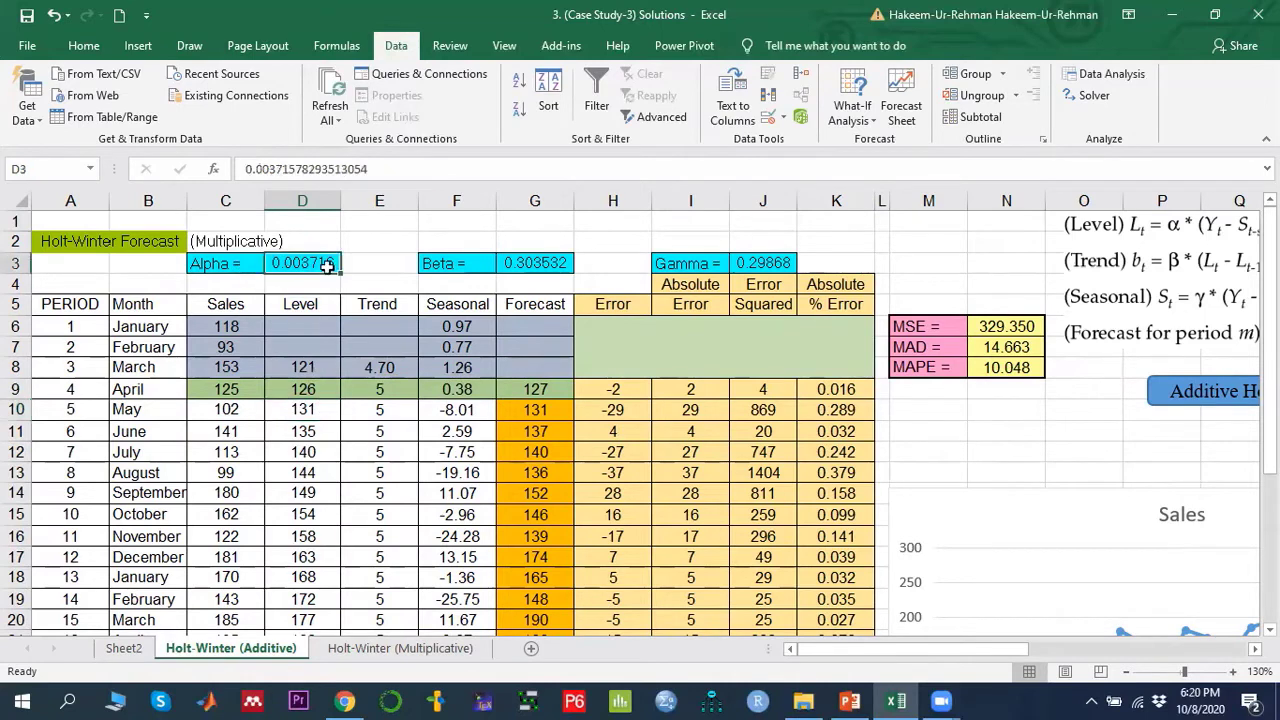
click(316, 389)
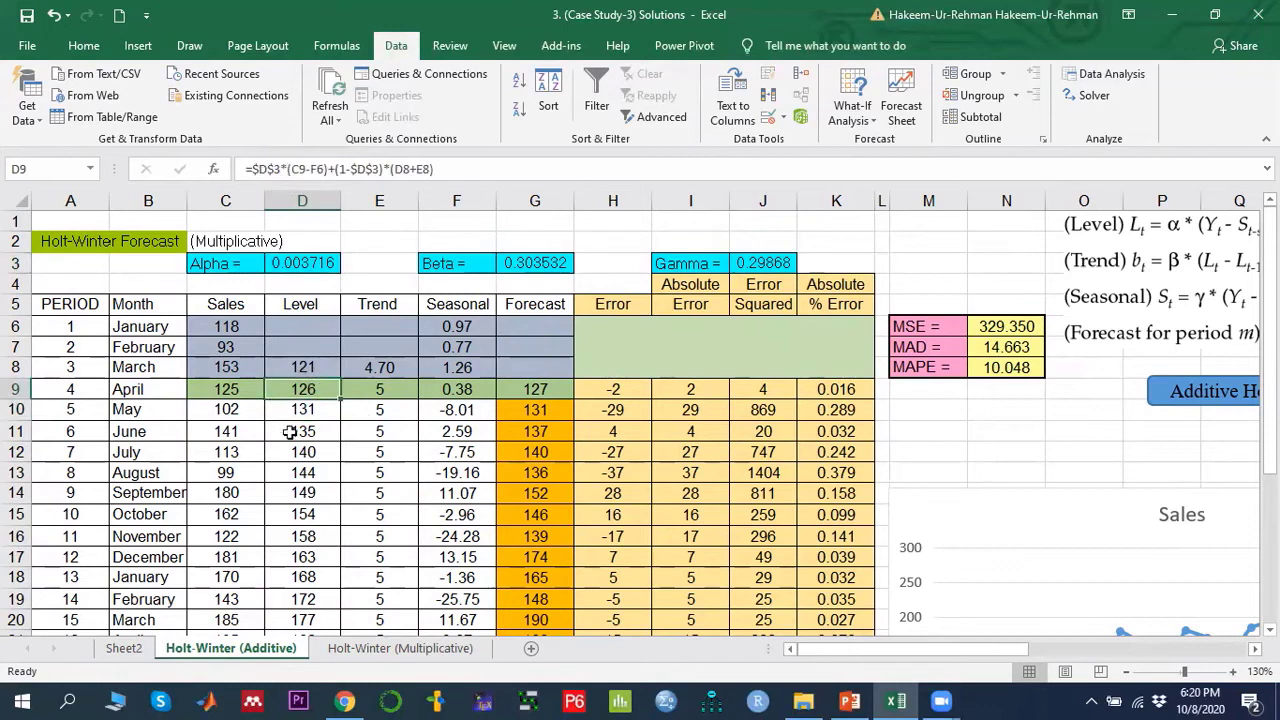
double_click(308, 388)
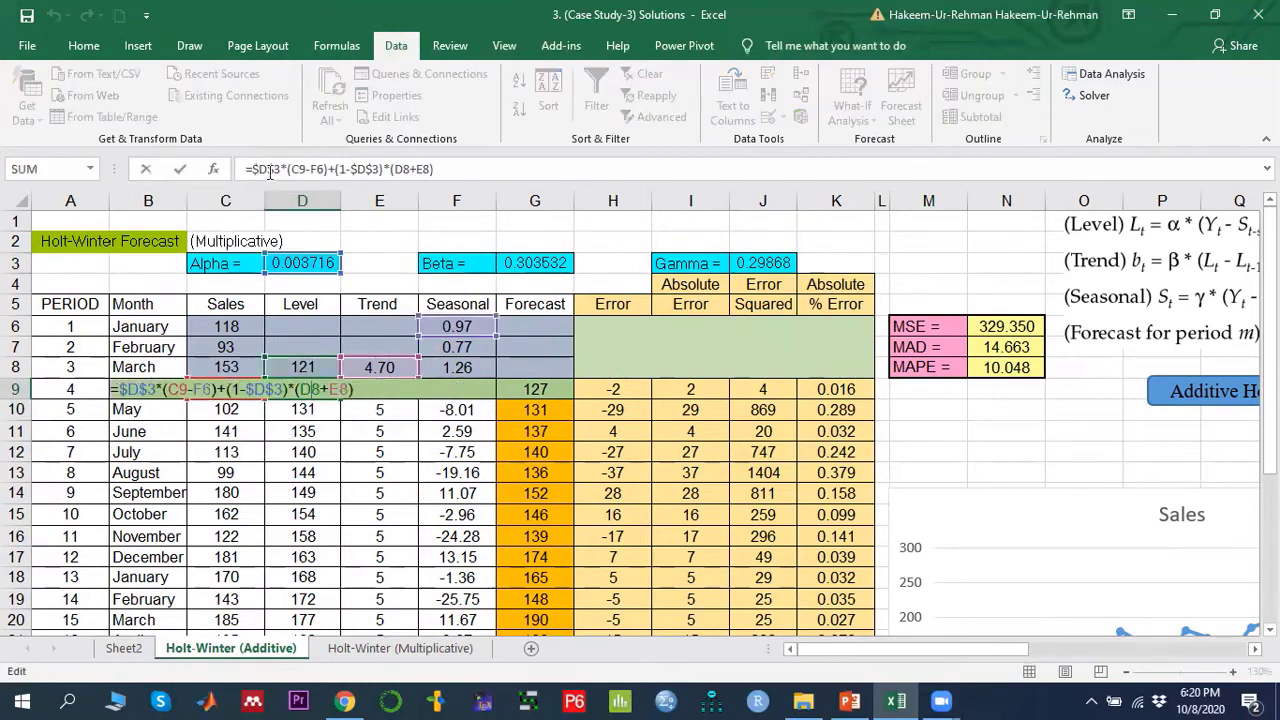
drag(256, 168, 268, 169)
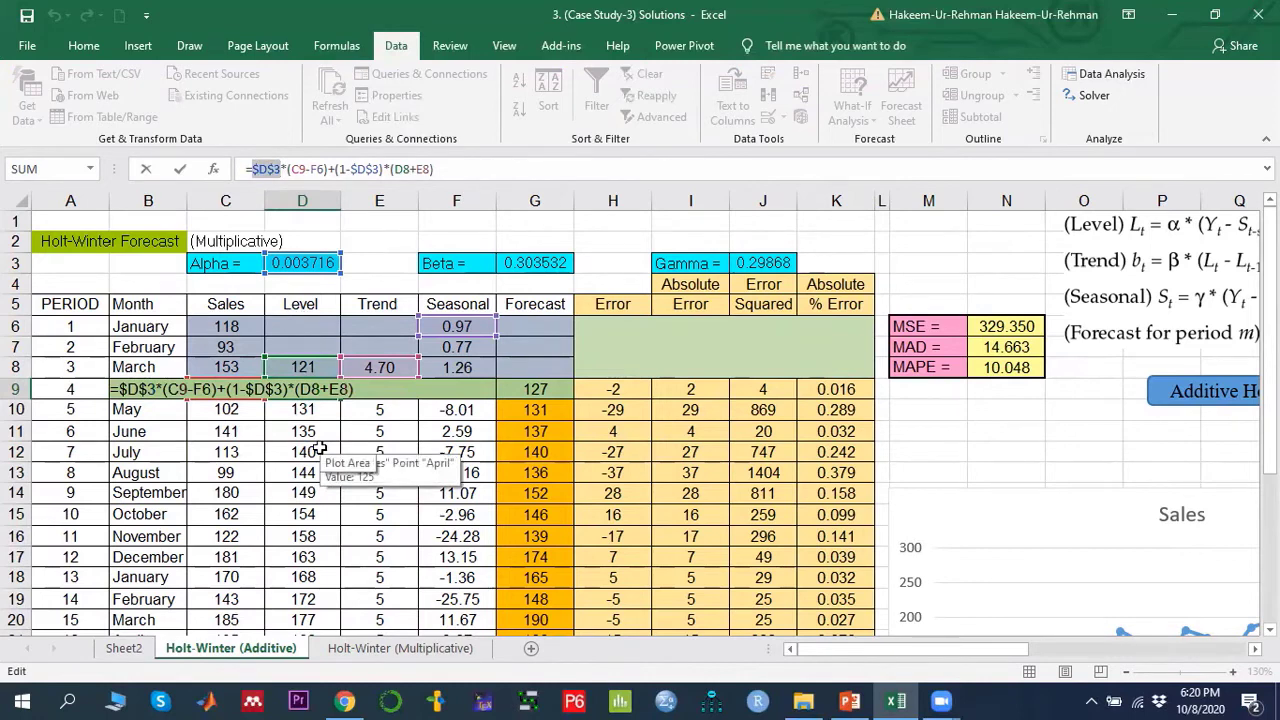
key(Return)
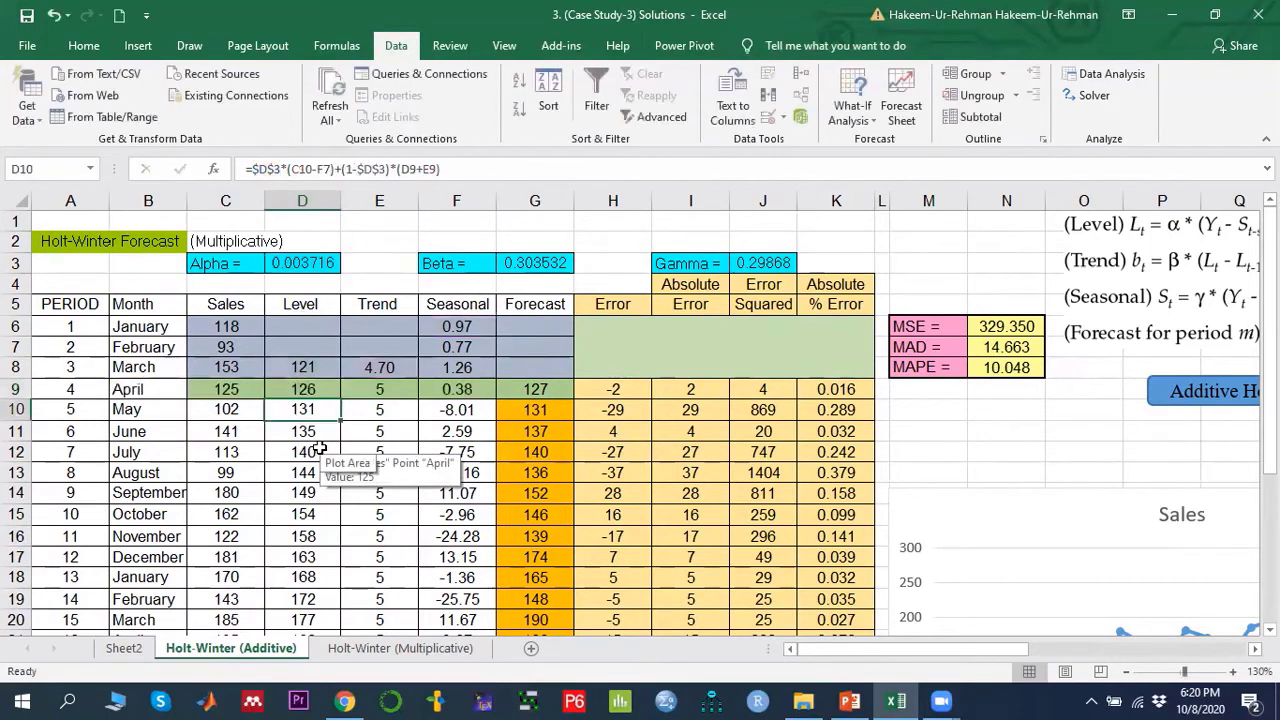
click(309, 391)
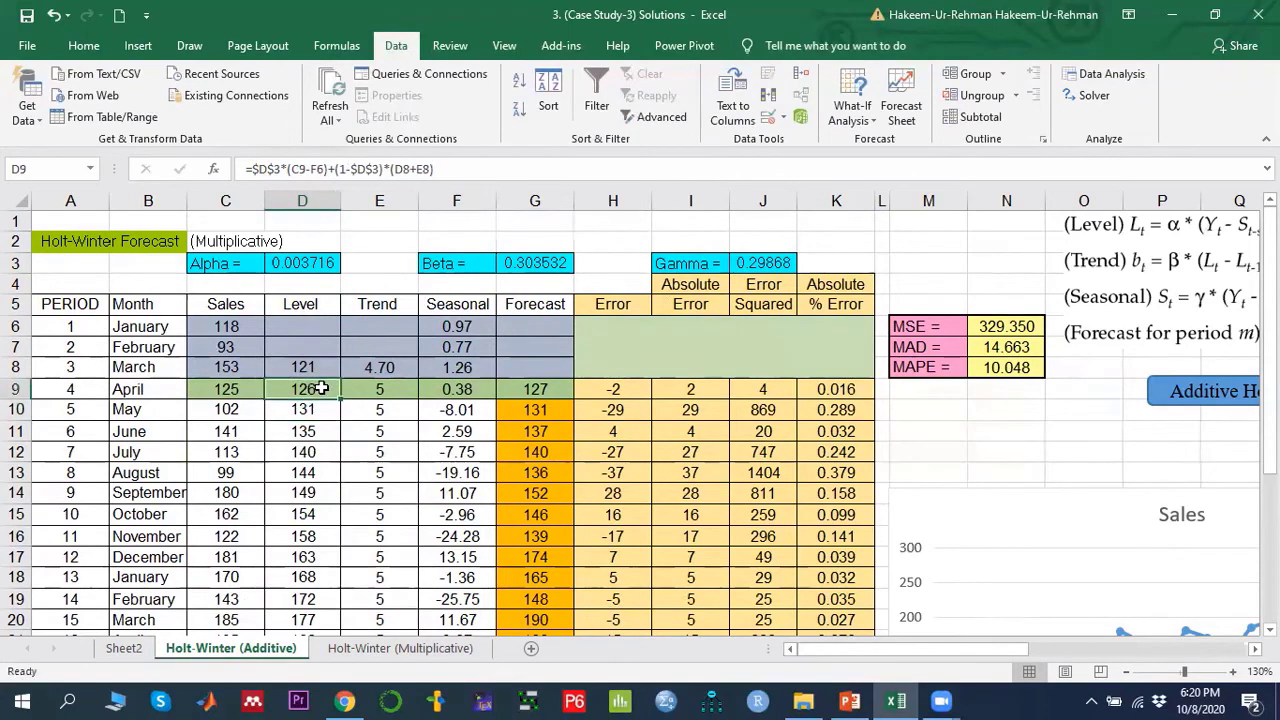
- Inspect the E9 trend formula and compare its references with the Trend equation displayed beside the table
click(316, 408)
scroll(316, 410, down, 5)
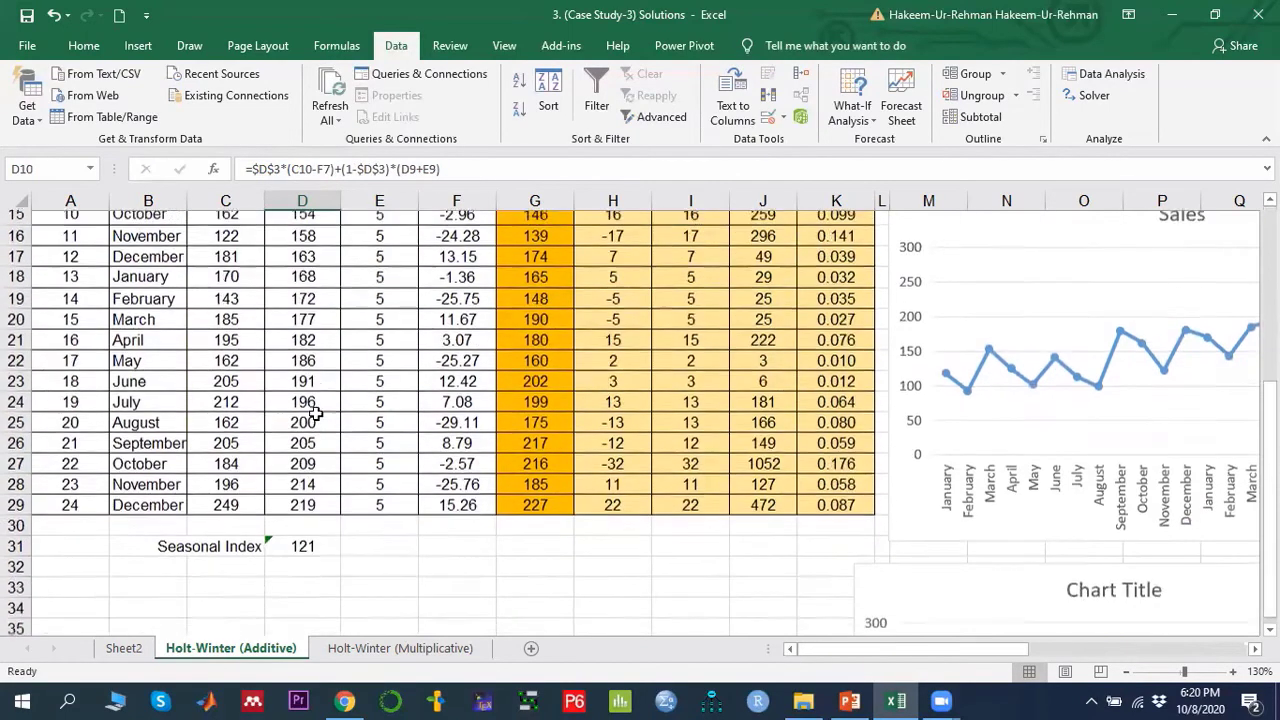
scroll(316, 410, up, 5)
click(388, 387)
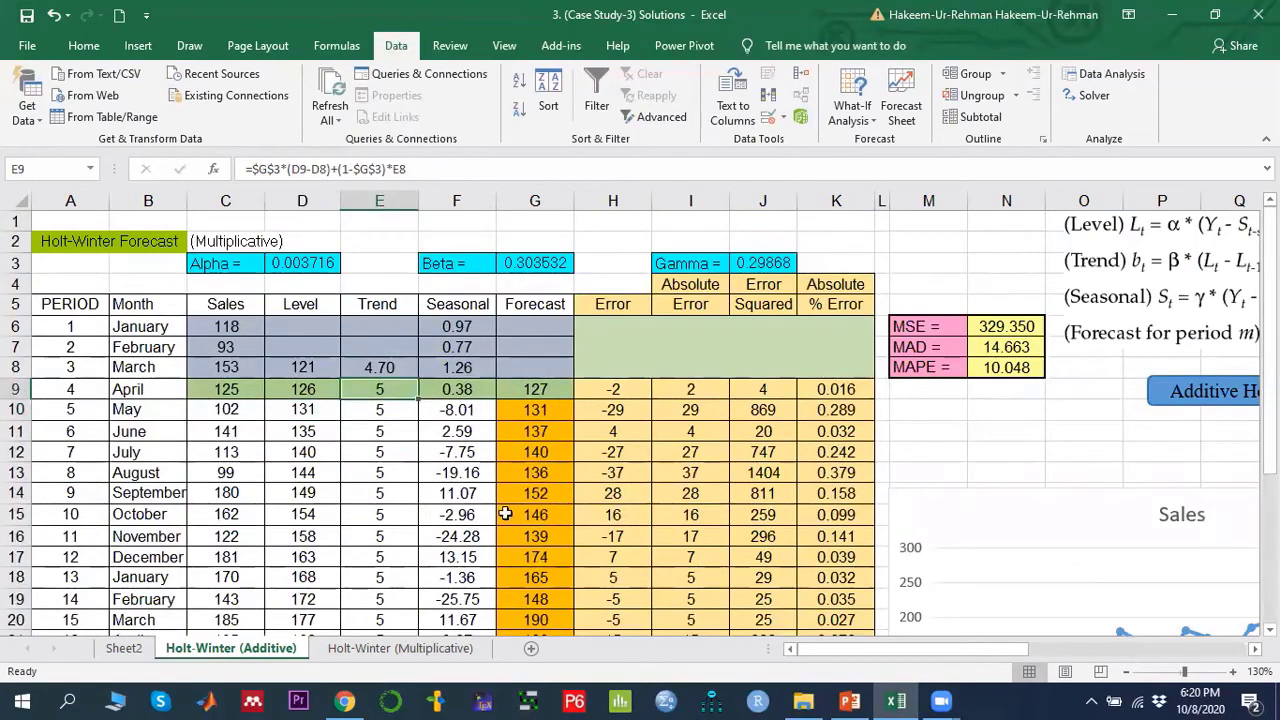
drag(825, 649, 885, 649)
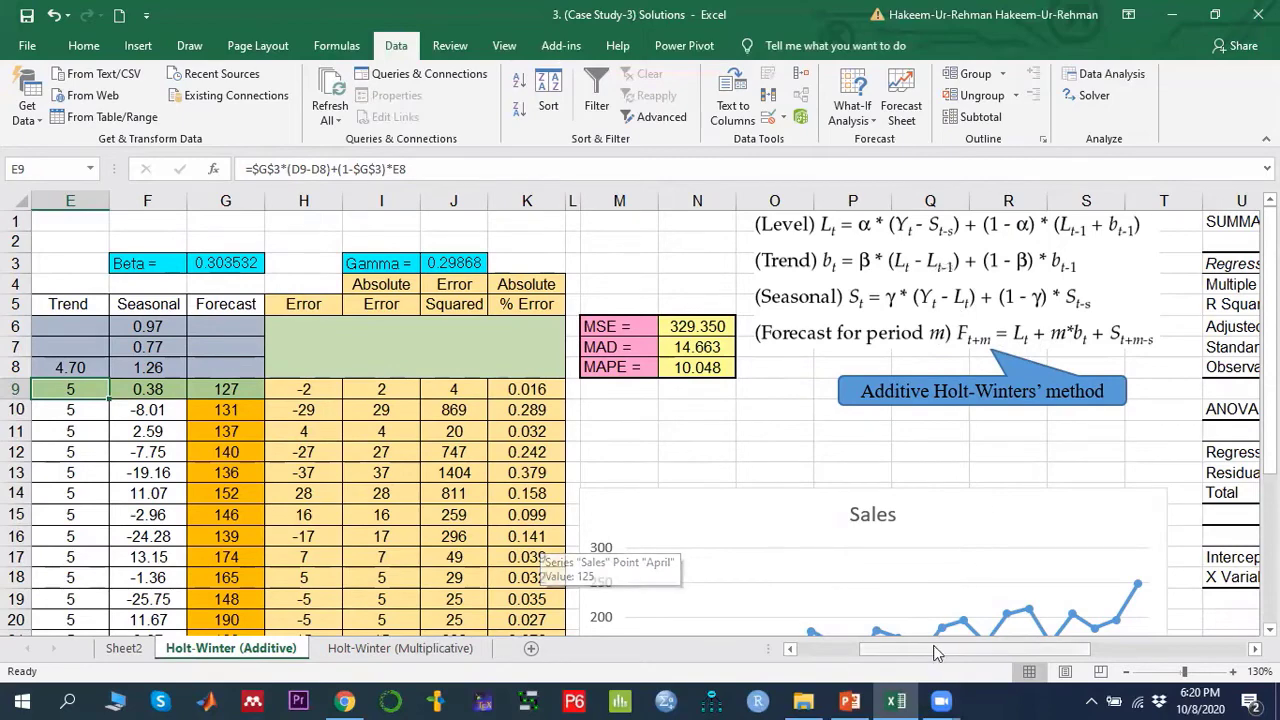
drag(940, 649, 890, 650)
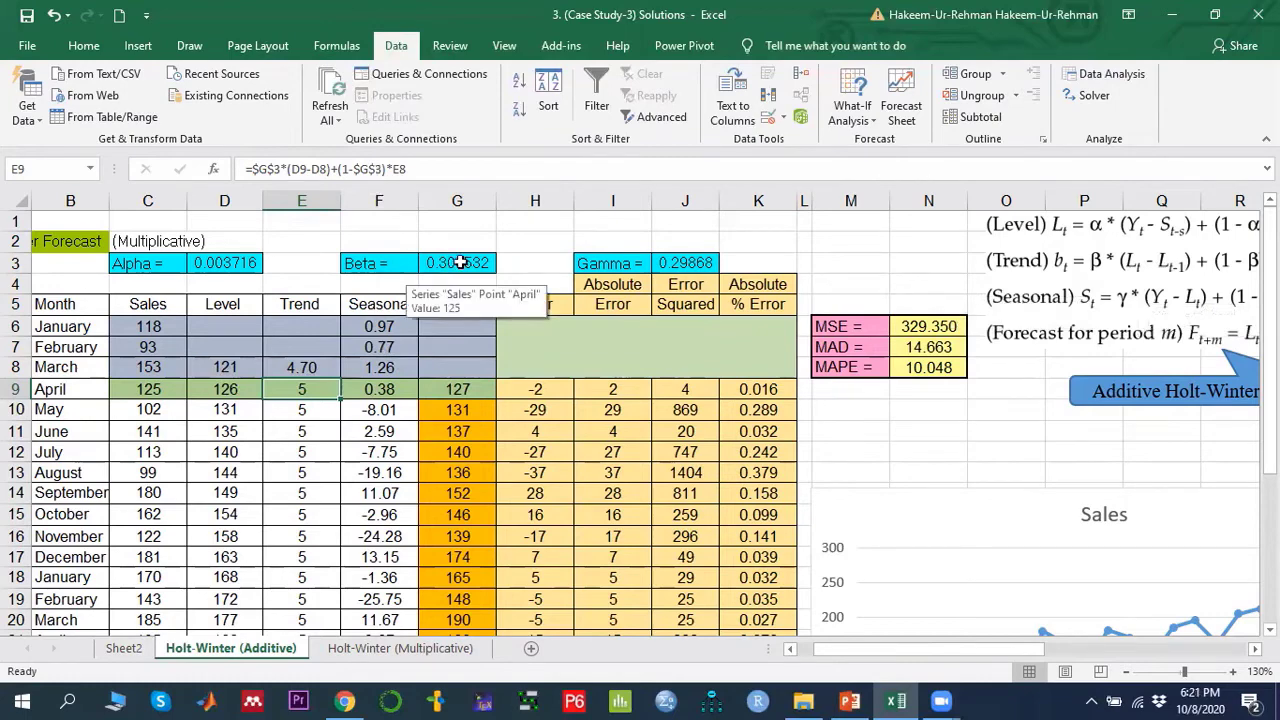
drag(998, 650, 1043, 648)
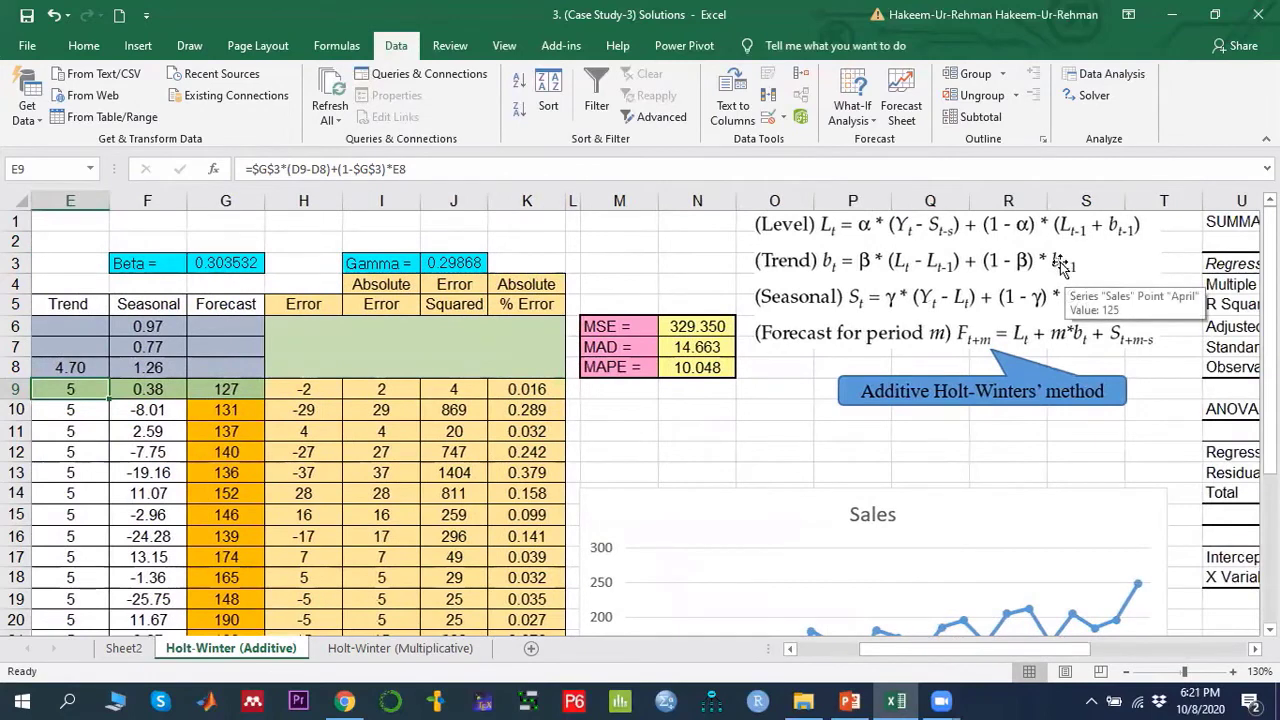
drag(984, 647, 919, 648)
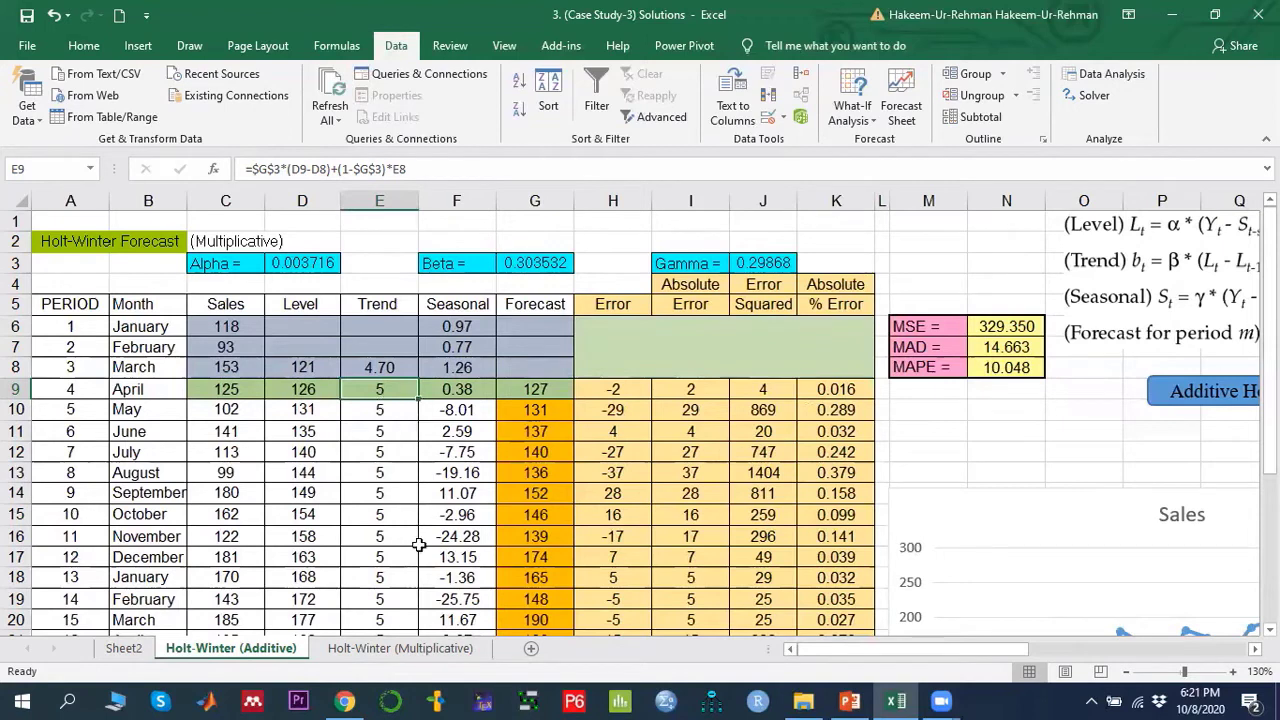
- Step through the trend formulas down column E to see how their relative references shift row by row
click(400, 409)
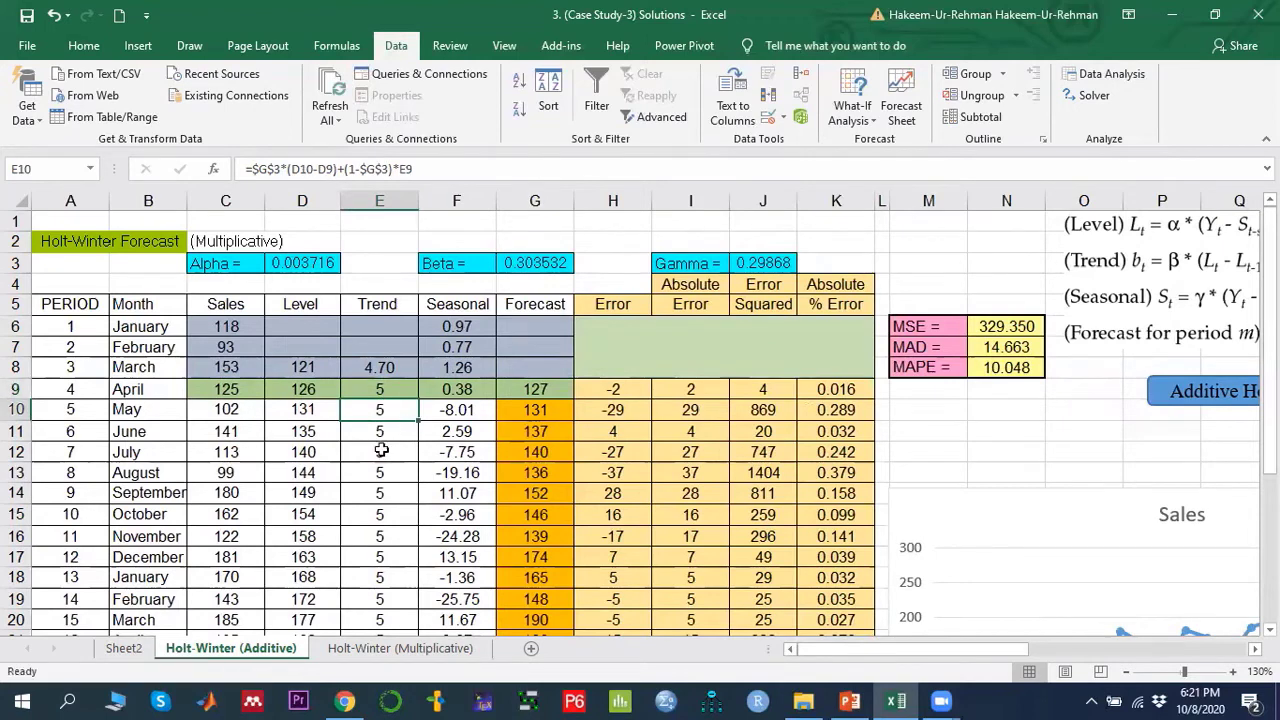
click(386, 436)
click(386, 471)
click(386, 485)
click(384, 532)
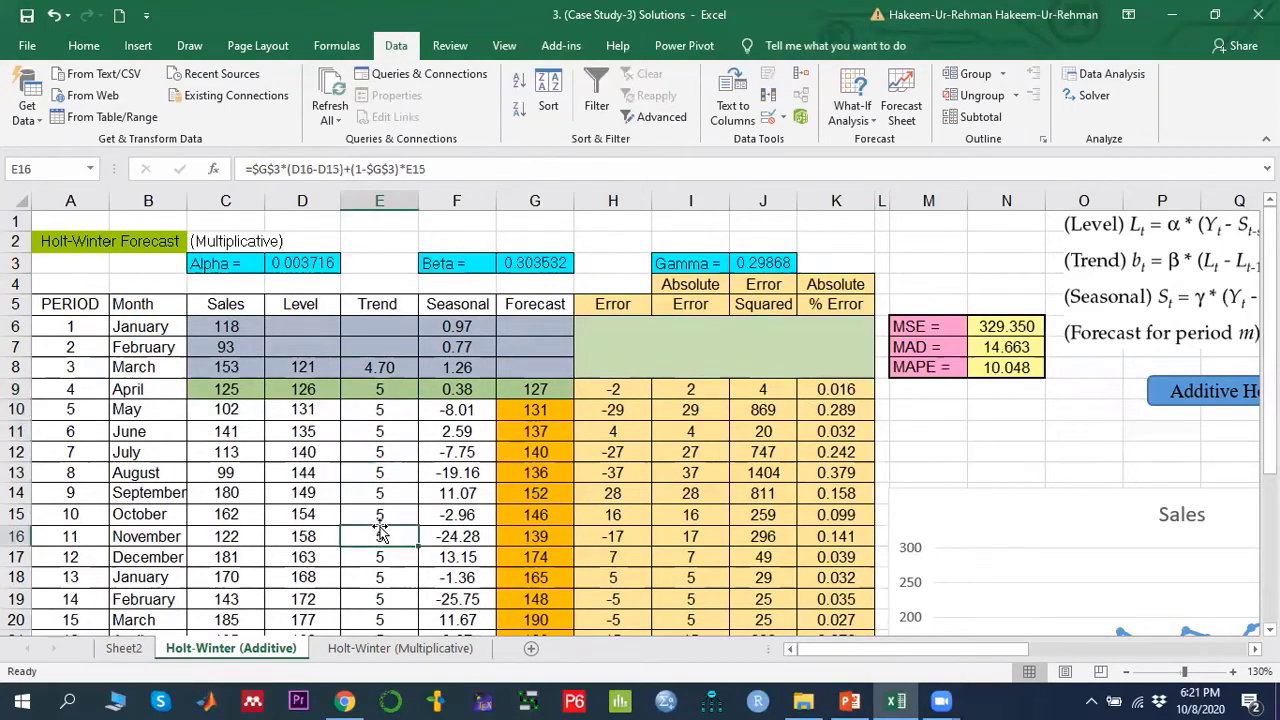
scroll(390, 521, down, 6)
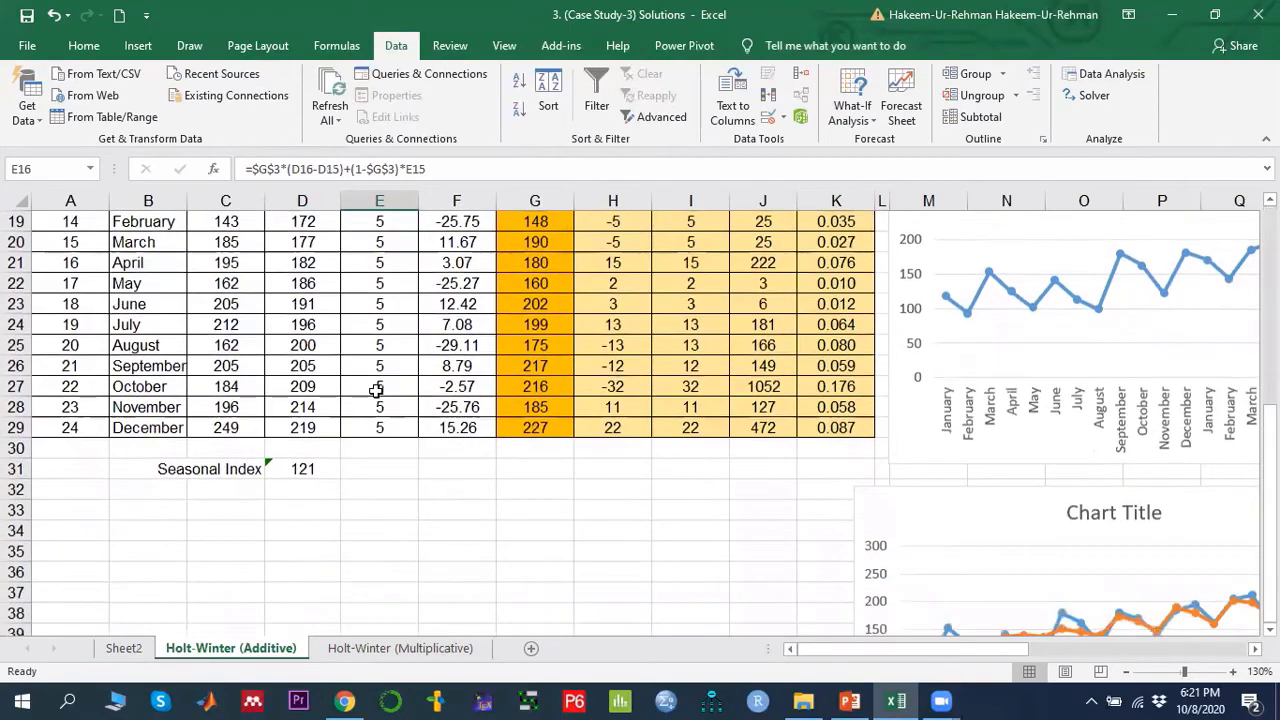
scroll(376, 390, up, 6)
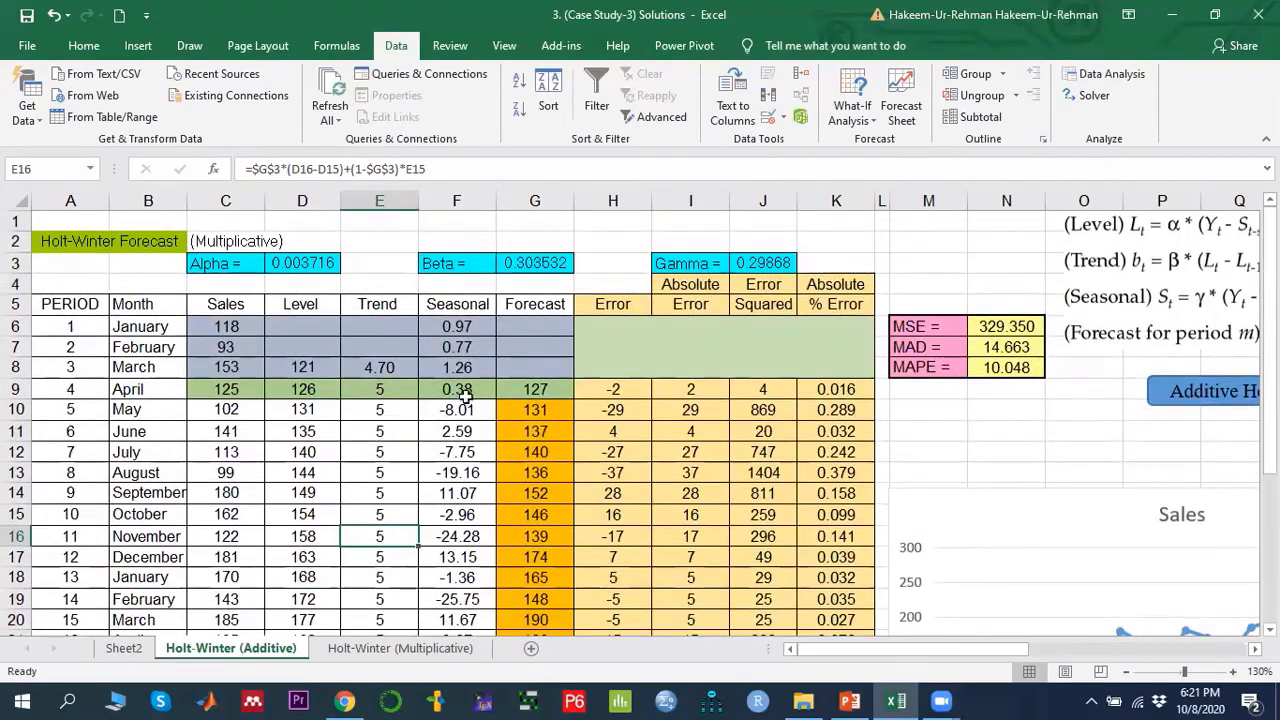
- Compare the F9 seasonal formula with the Seasonal equation shown beside the table
click(469, 387)
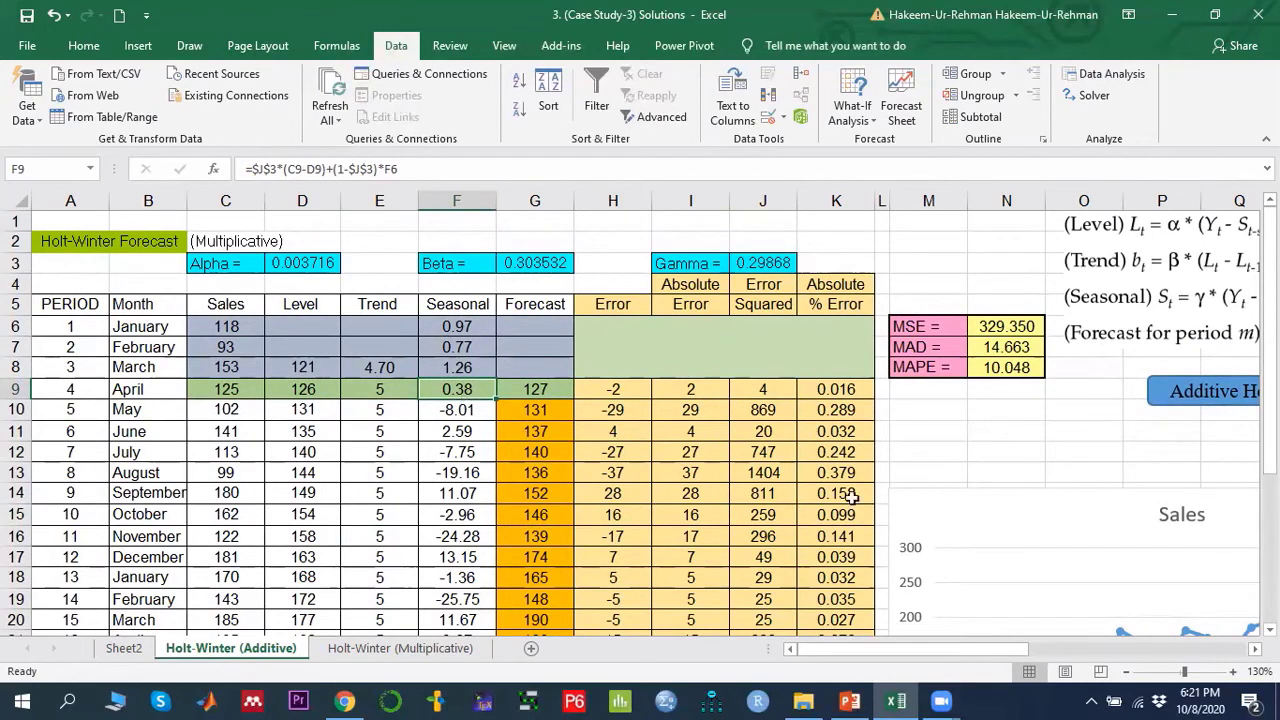
drag(920, 650, 965, 649)
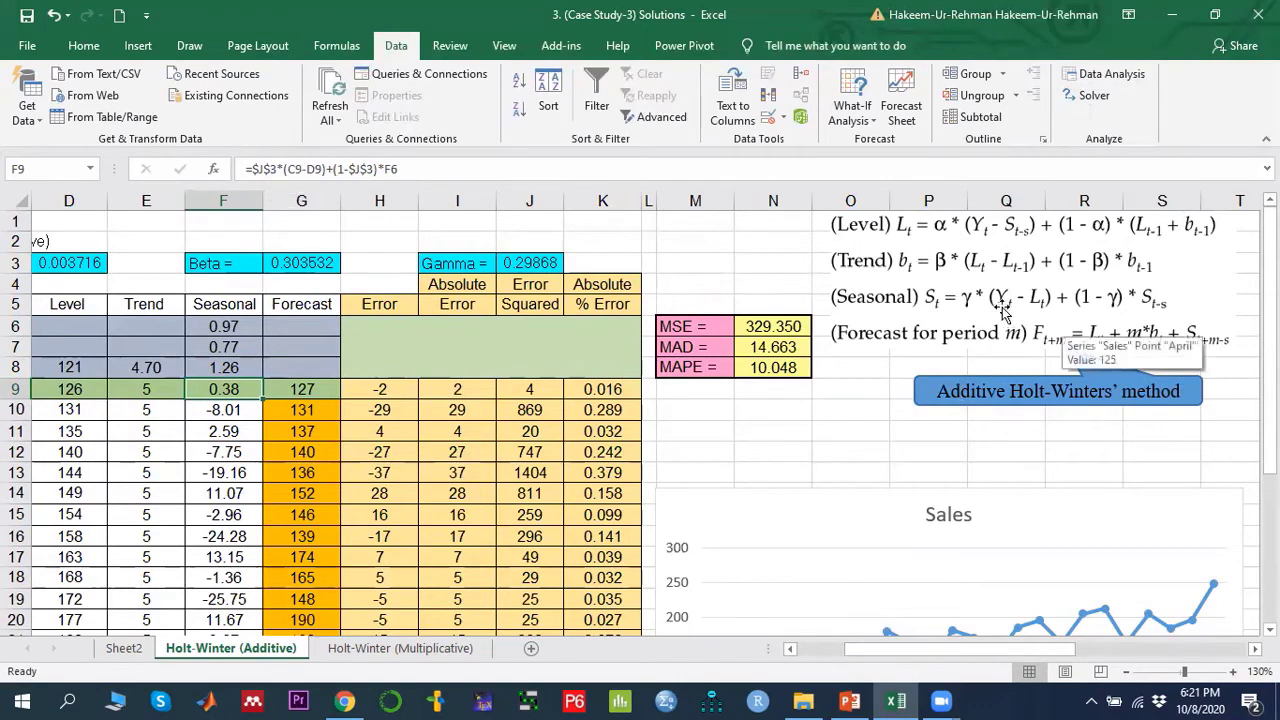
drag(948, 651, 848, 652)
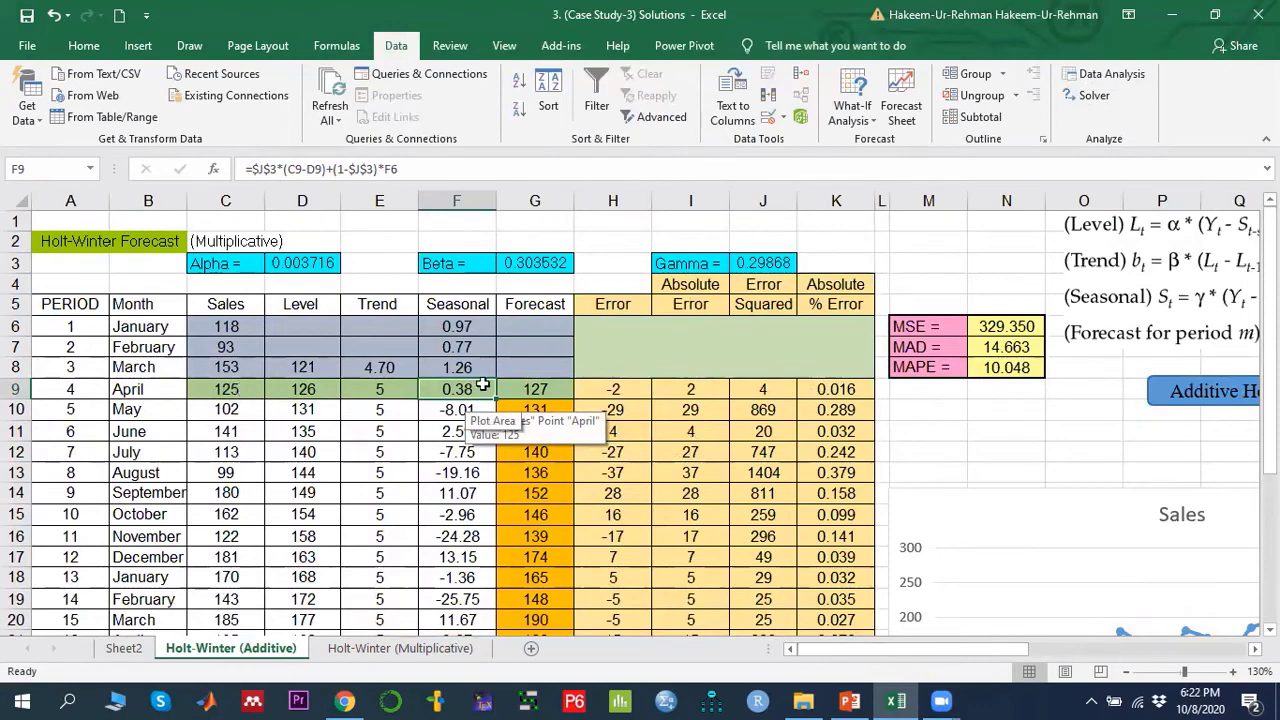
drag(881, 650, 943, 645)
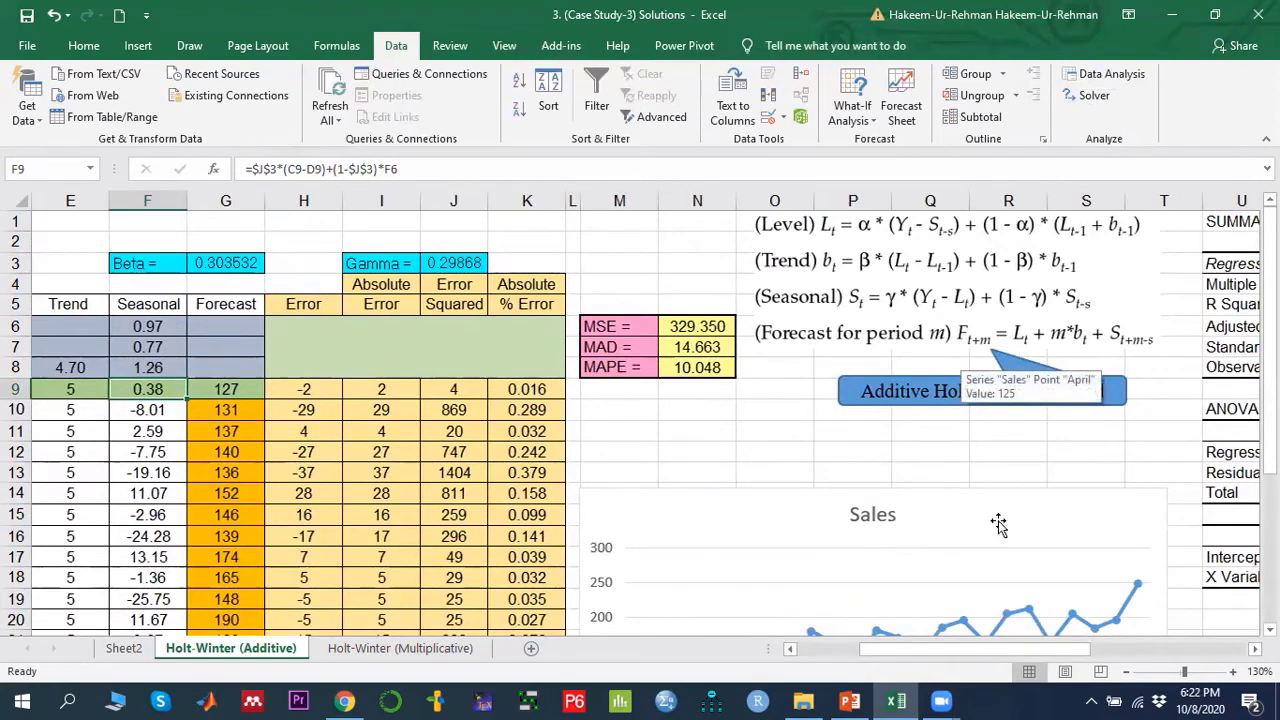
drag(1010, 645, 948, 645)
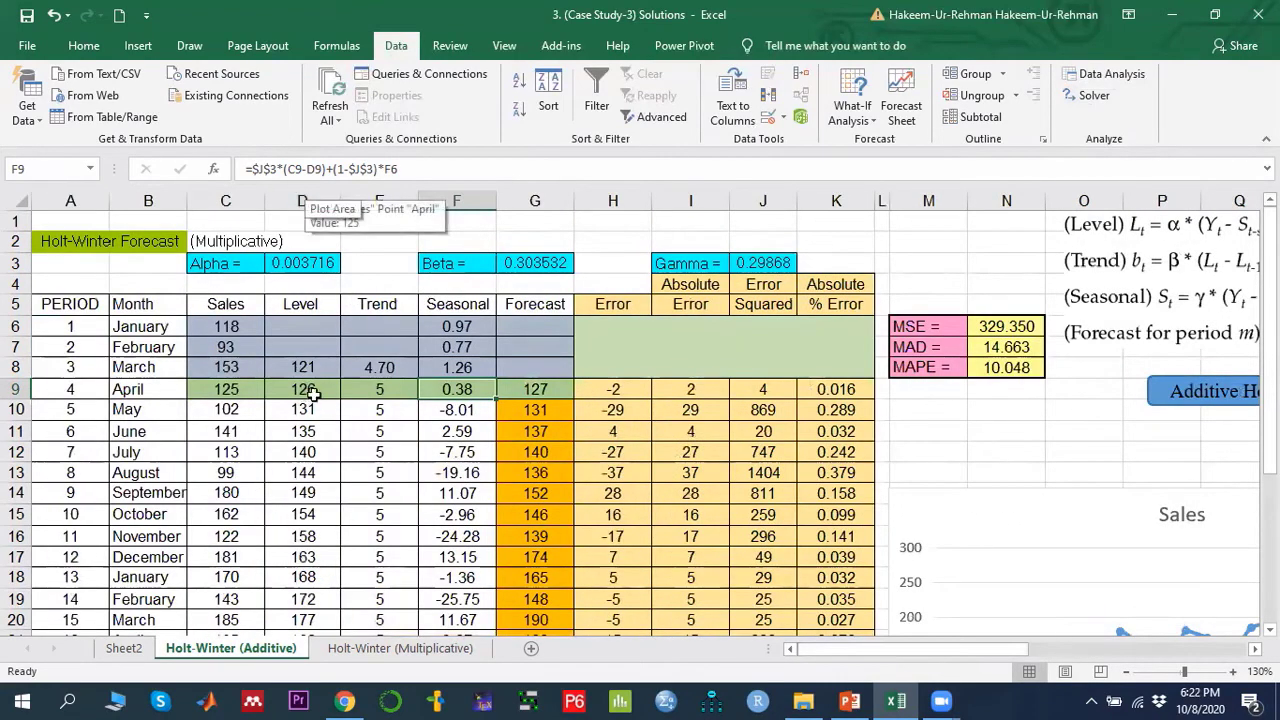
scroll(1038, 615, right, 3)
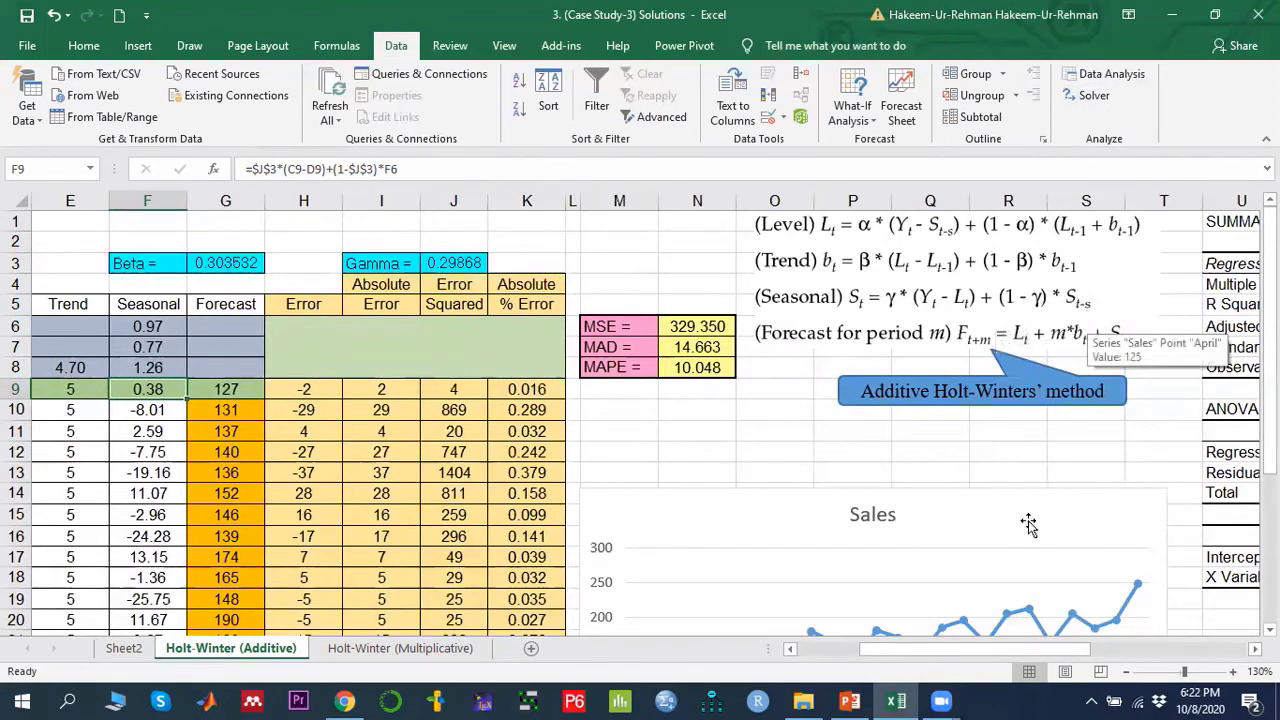
drag(1016, 649, 973, 647)
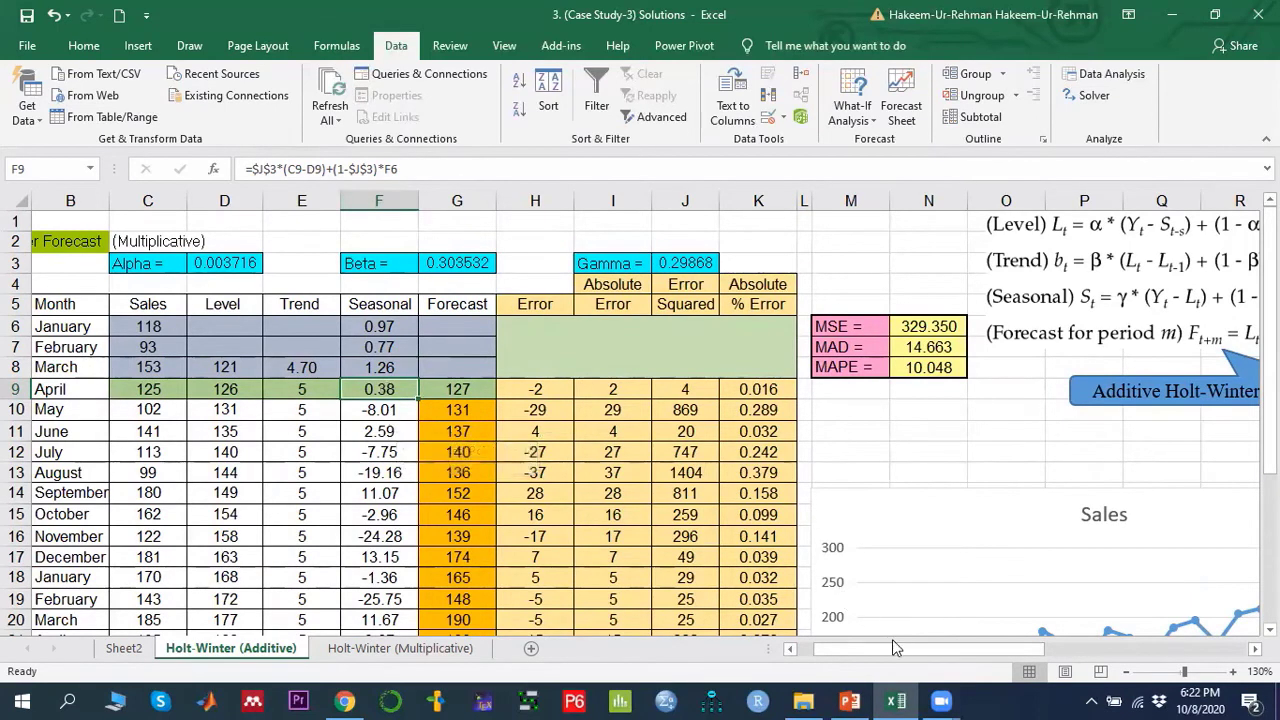
drag(896, 651, 944, 651)
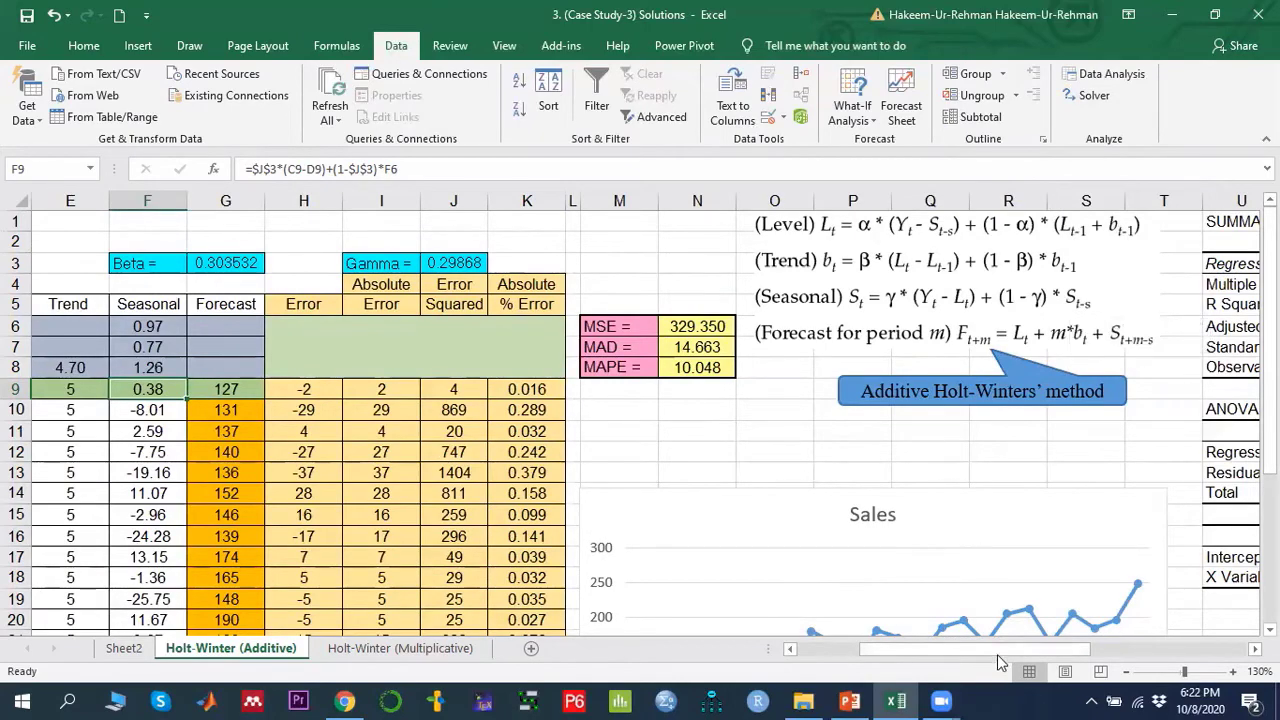
drag(997, 651, 862, 647)
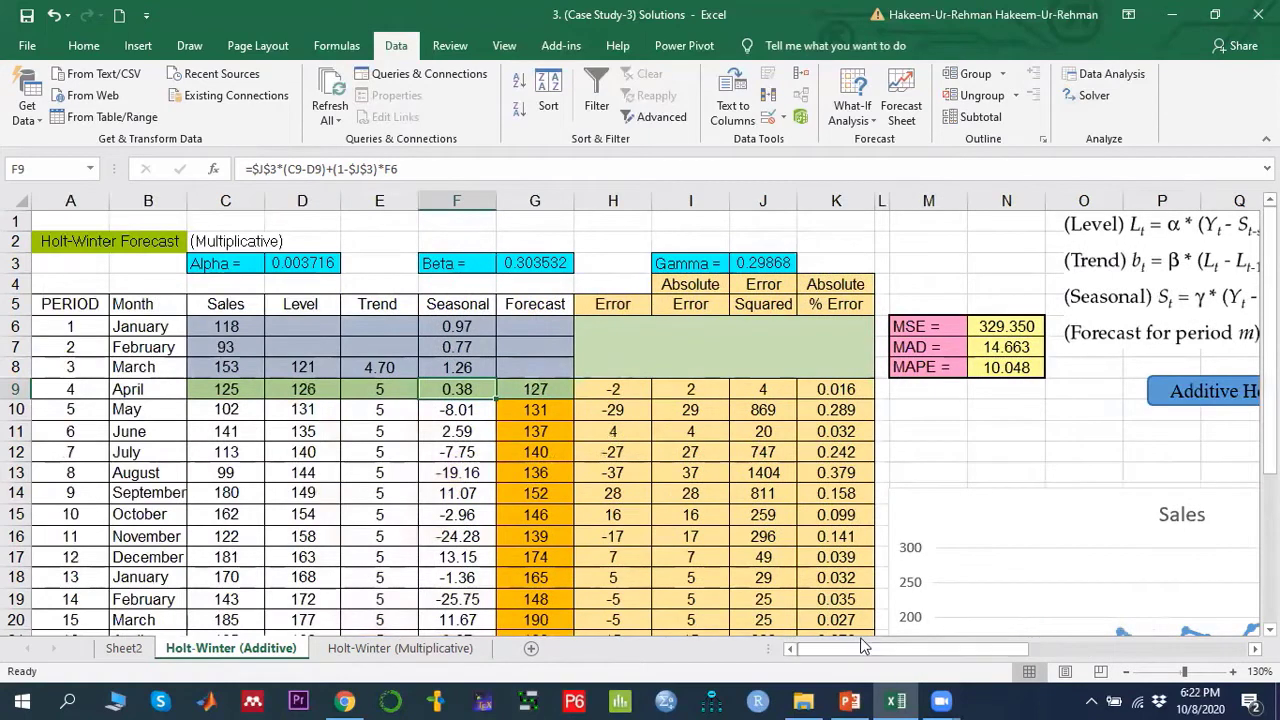
- Check the initial seasonal index formula in F6 and the level, trend and seasonal formulas in rows 9 and 10
click(471, 326)
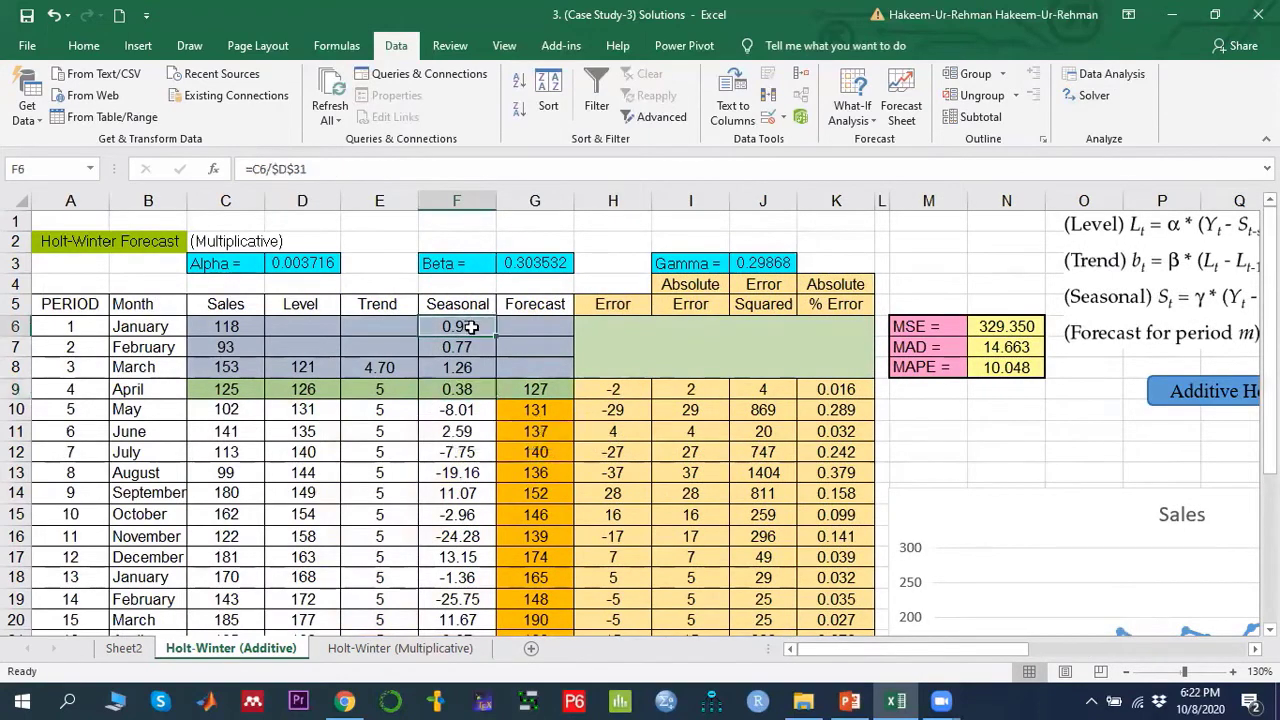
click(466, 395)
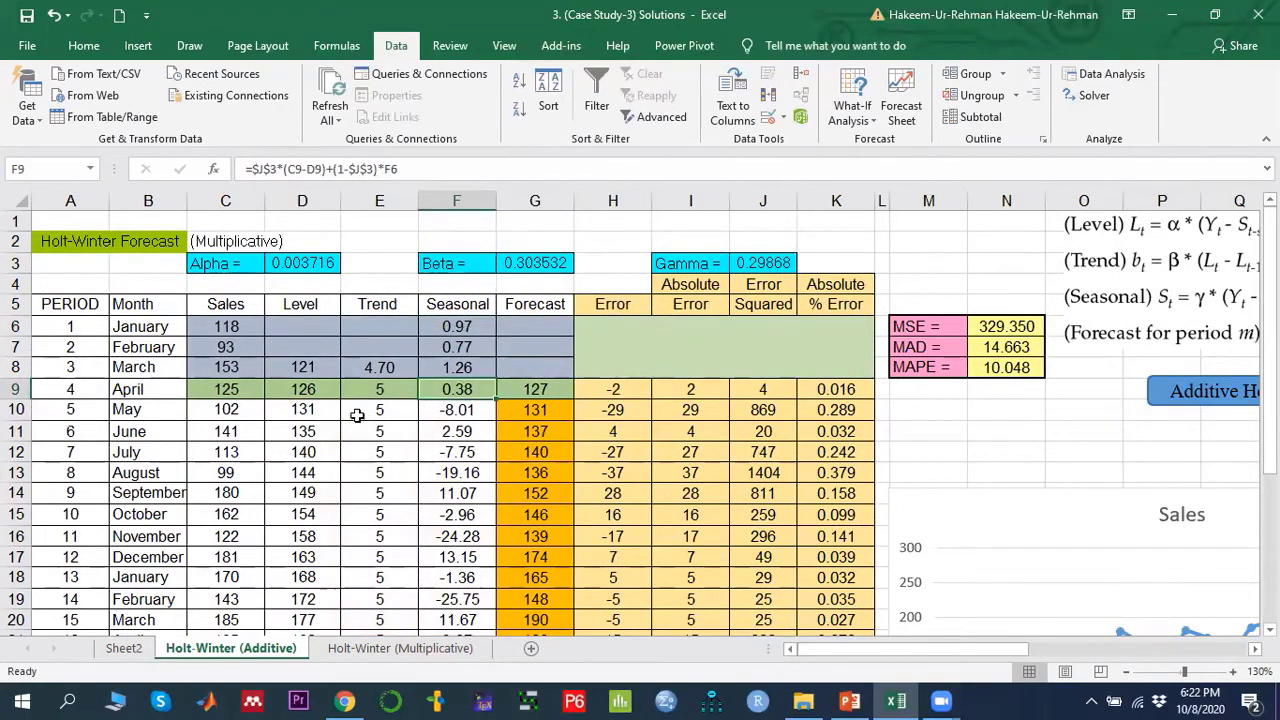
click(310, 393)
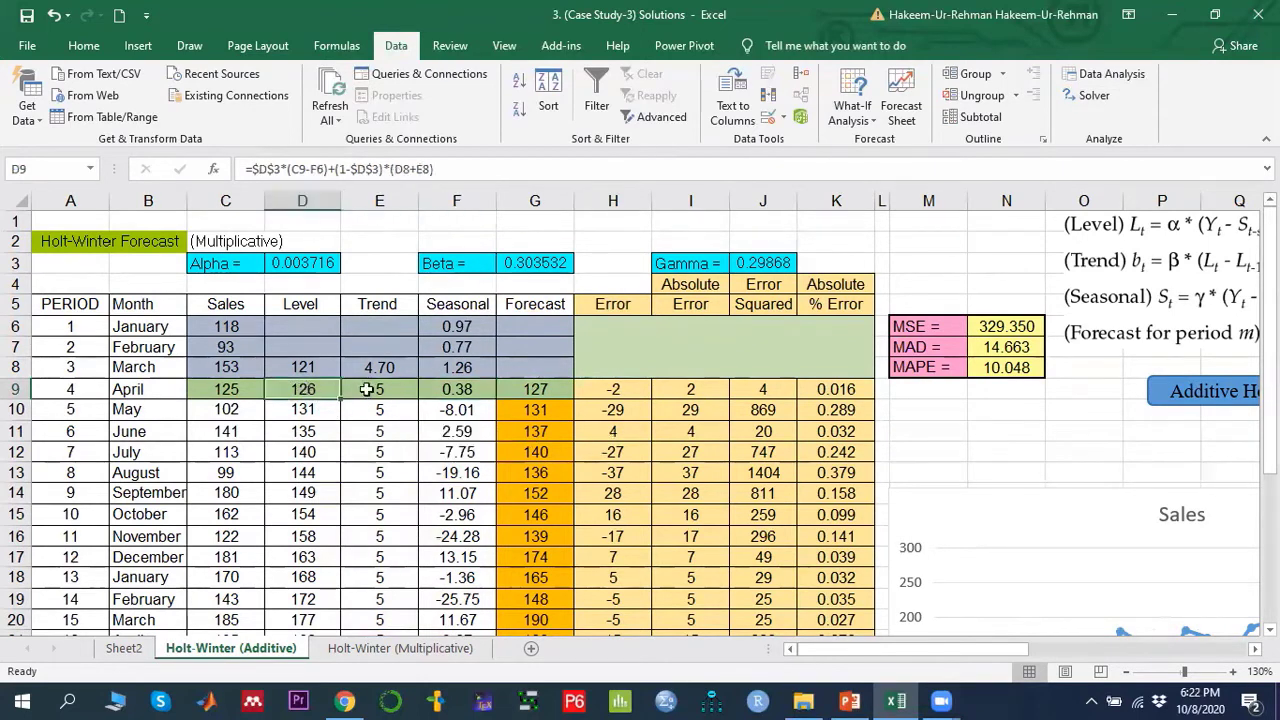
click(405, 392)
click(456, 390)
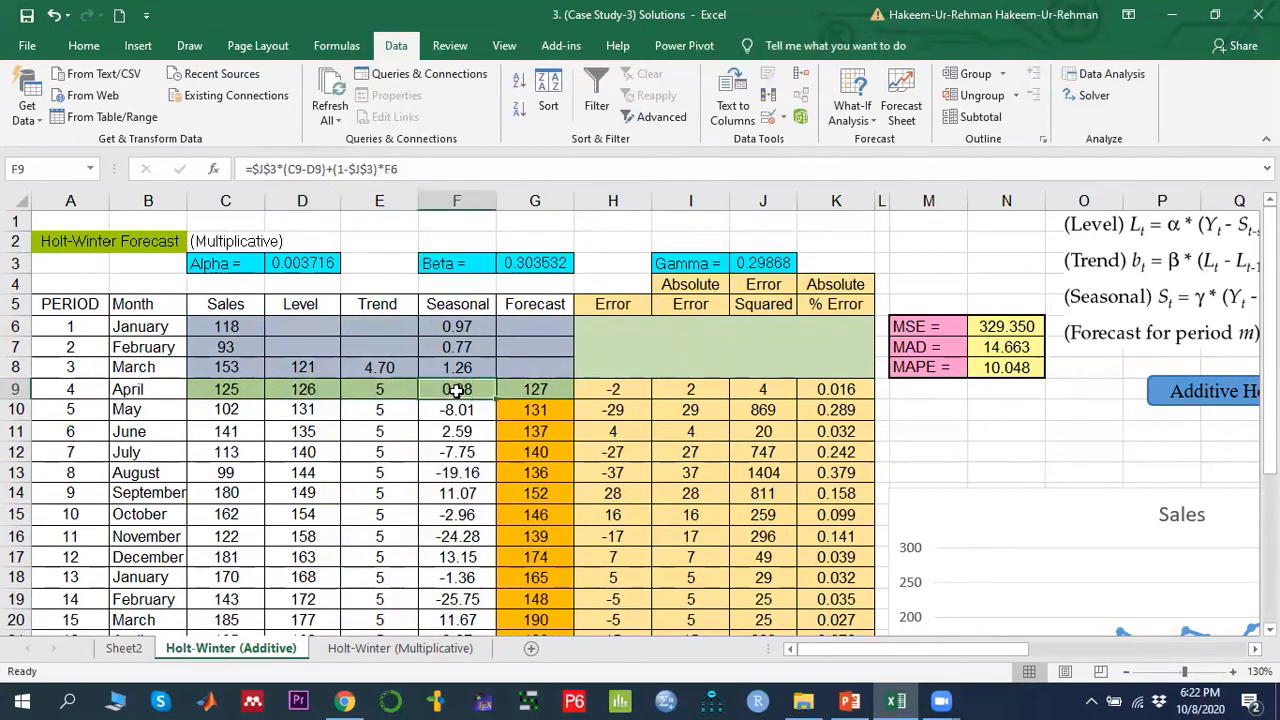
click(457, 405)
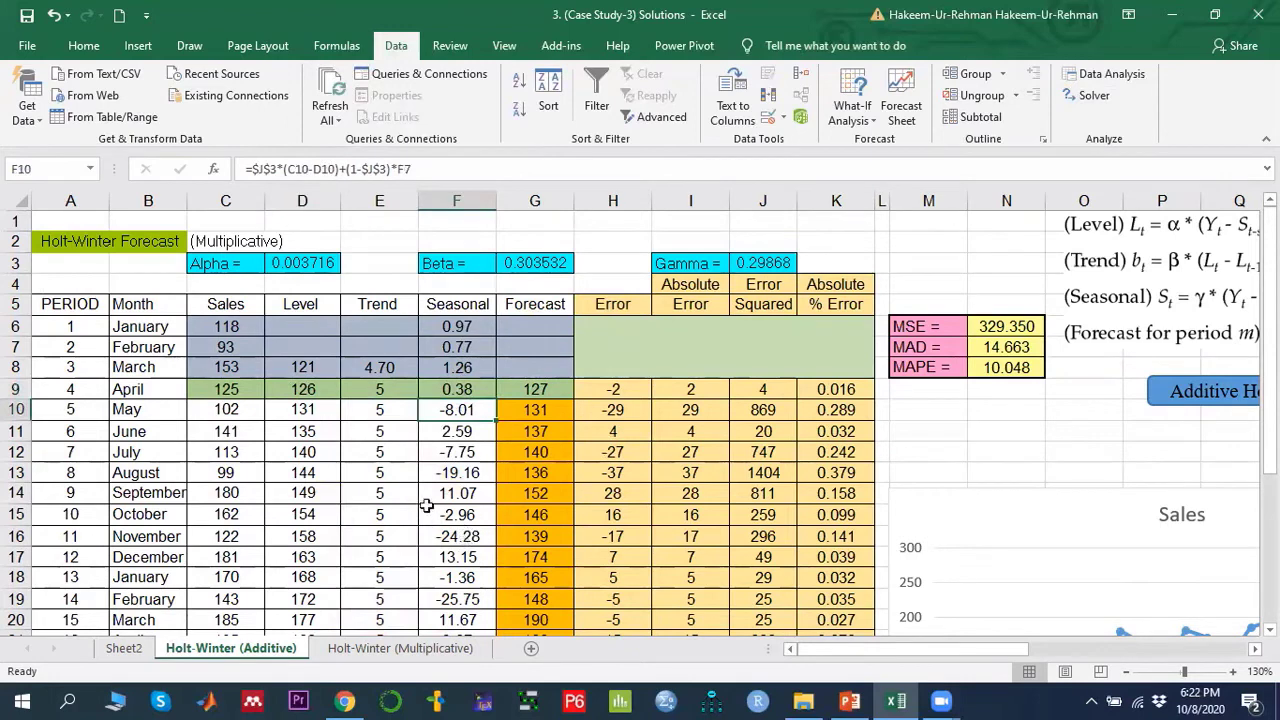
- Open the G9 forecast formula to show its precedents and compare it with the Forecast for period m equation
click(560, 387)
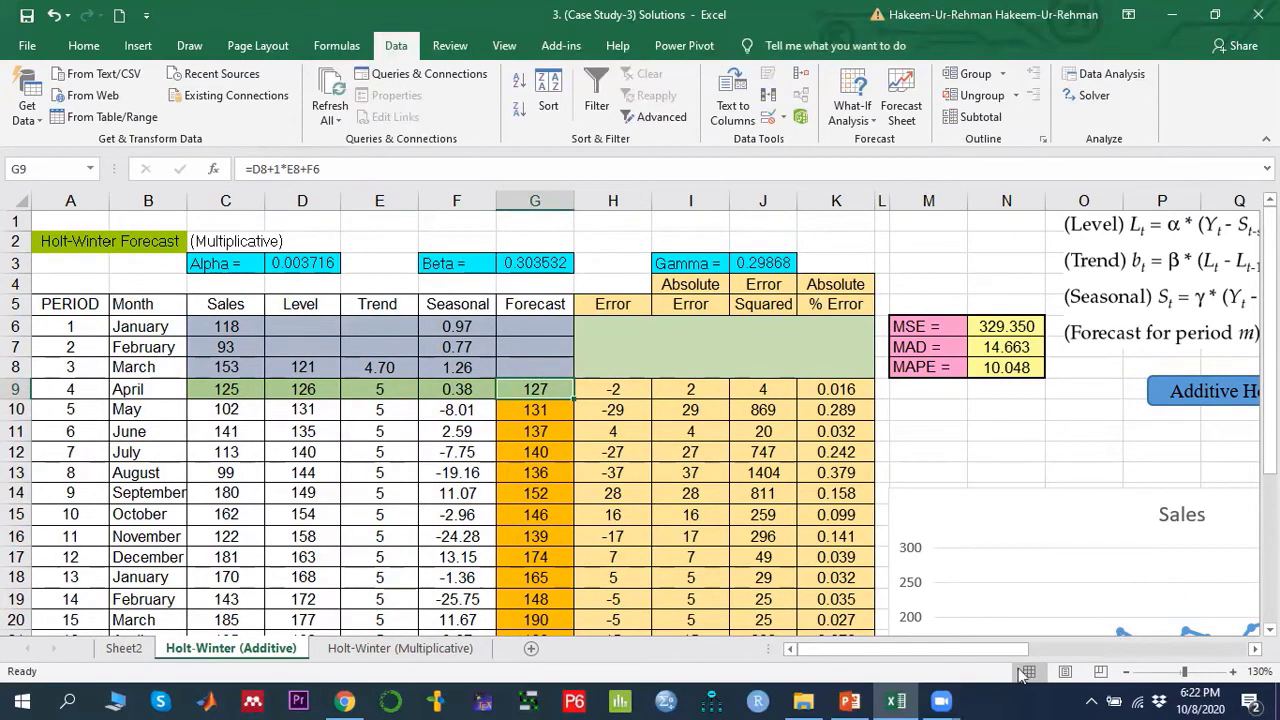
drag(958, 647, 1024, 647)
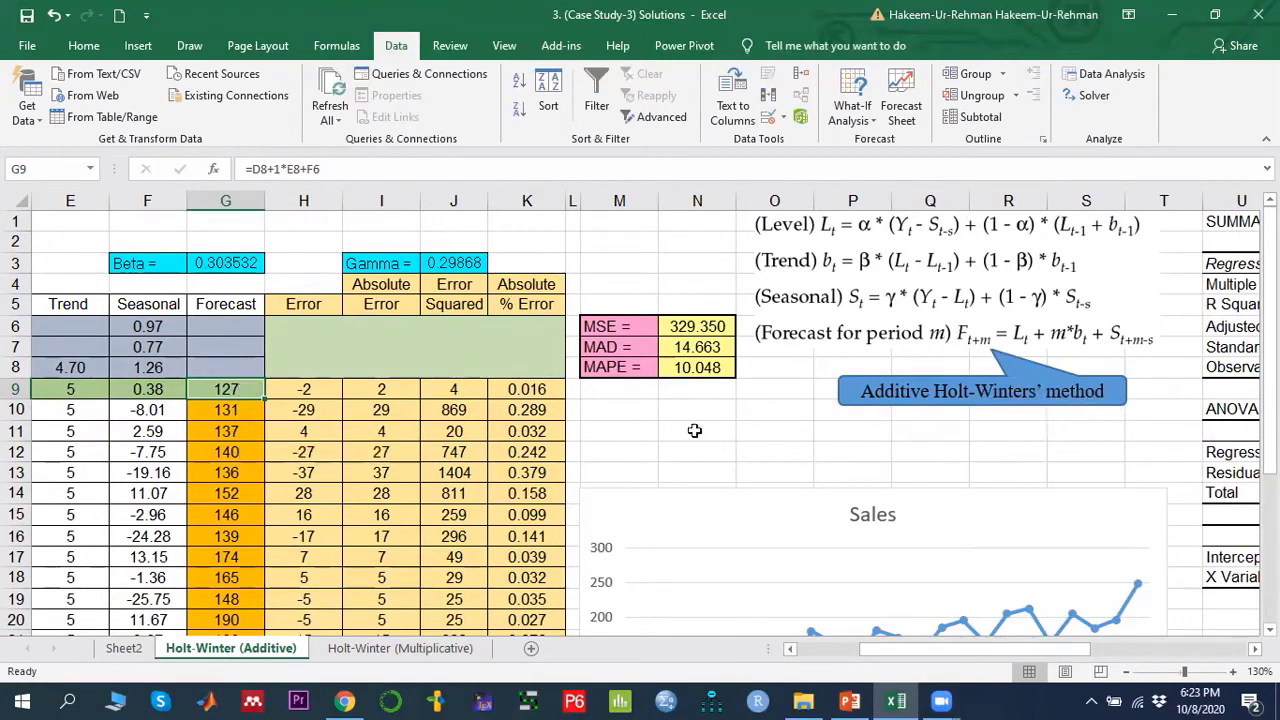
click(1020, 335)
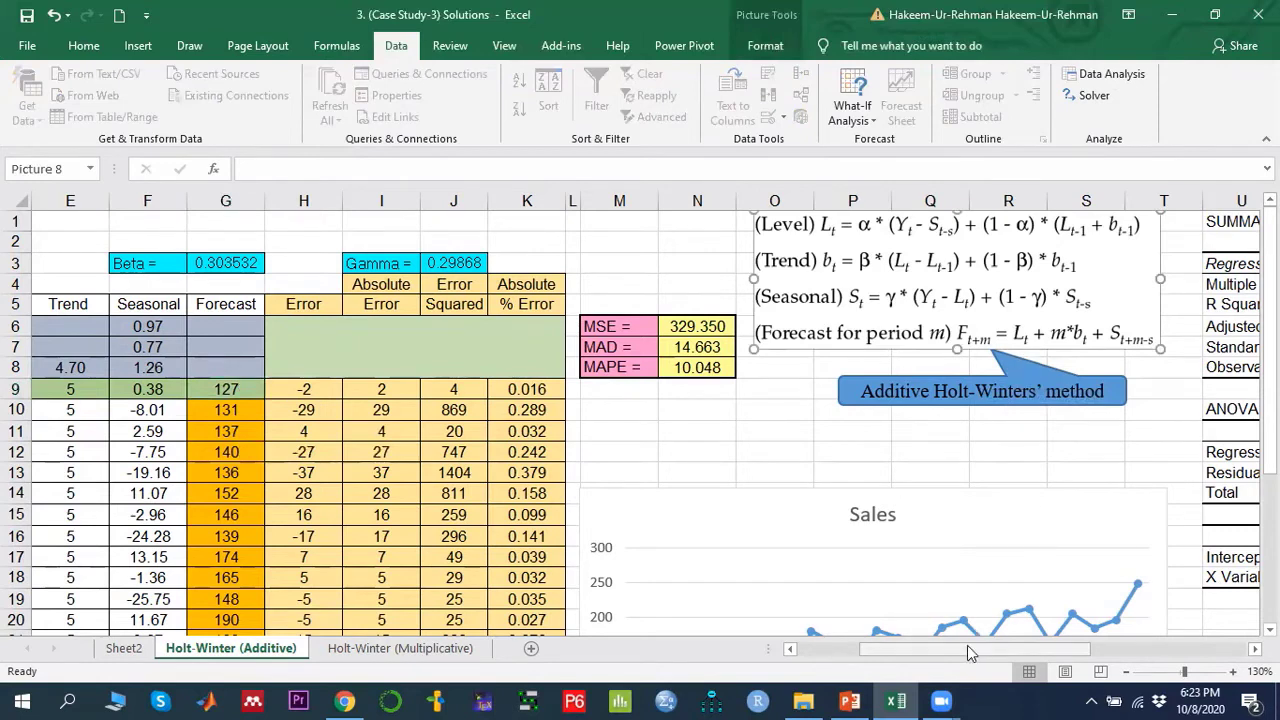
drag(967, 649, 945, 649)
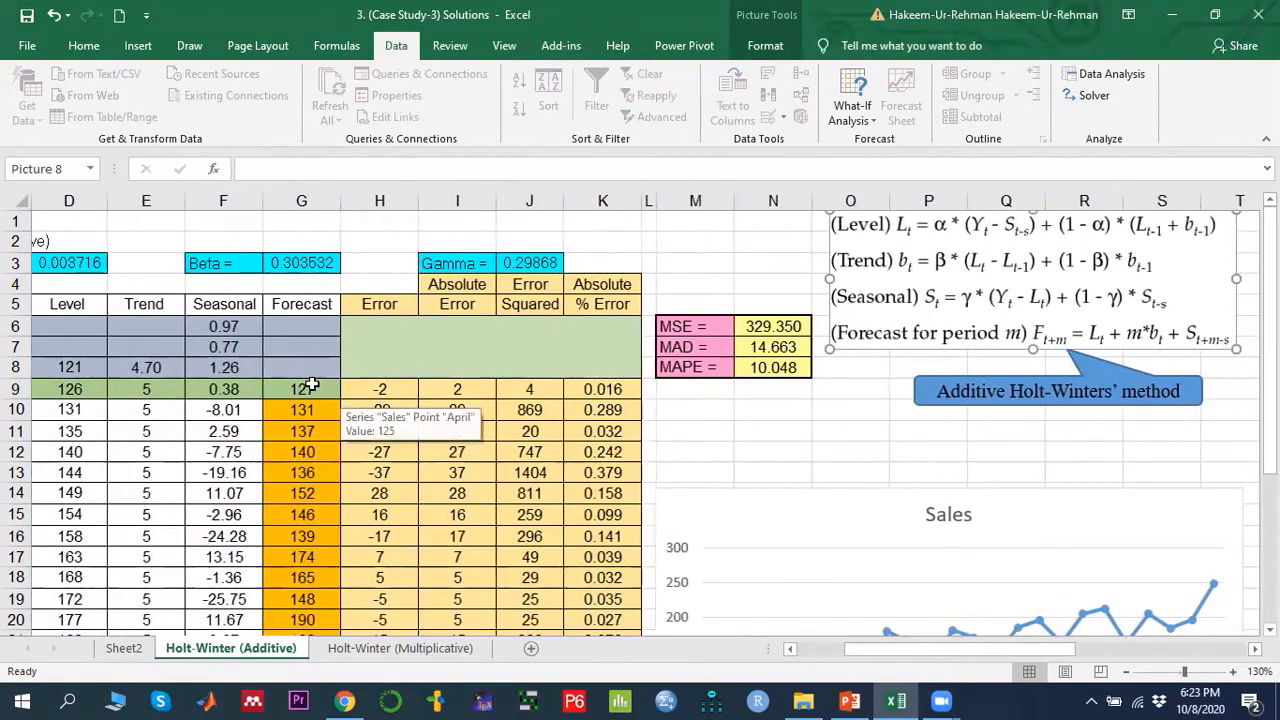
click(312, 387)
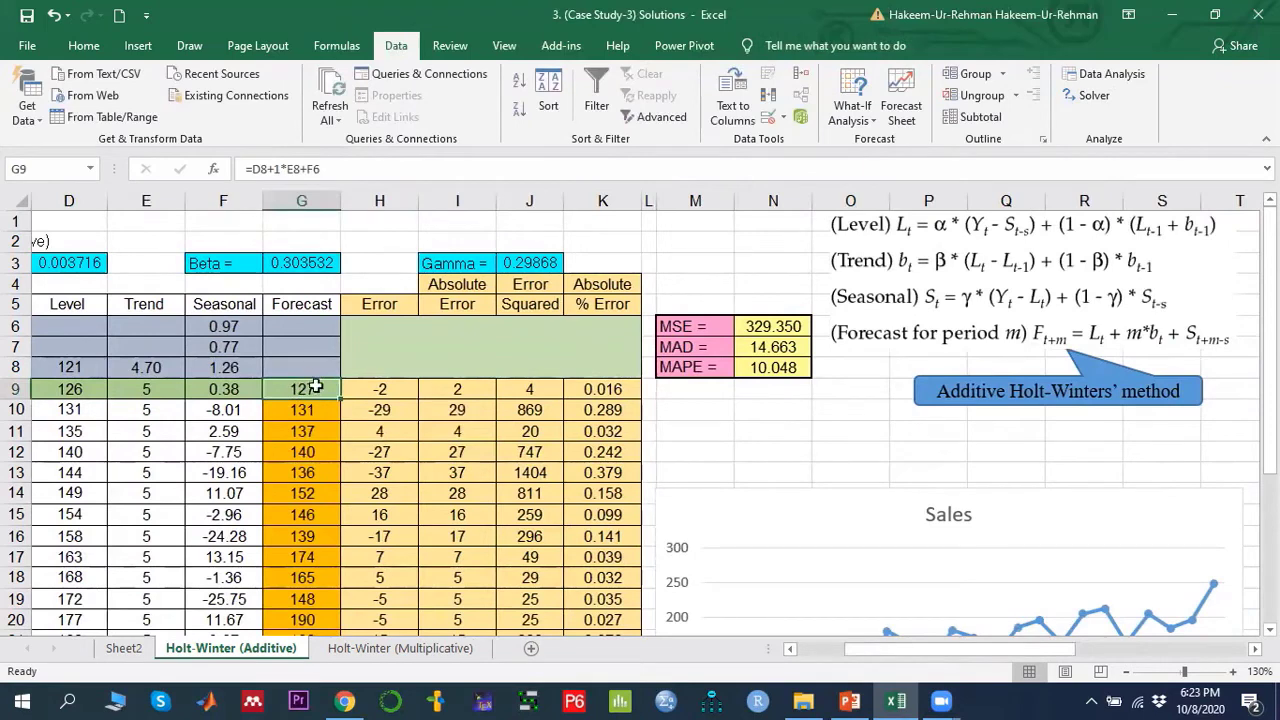
double_click(305, 389)
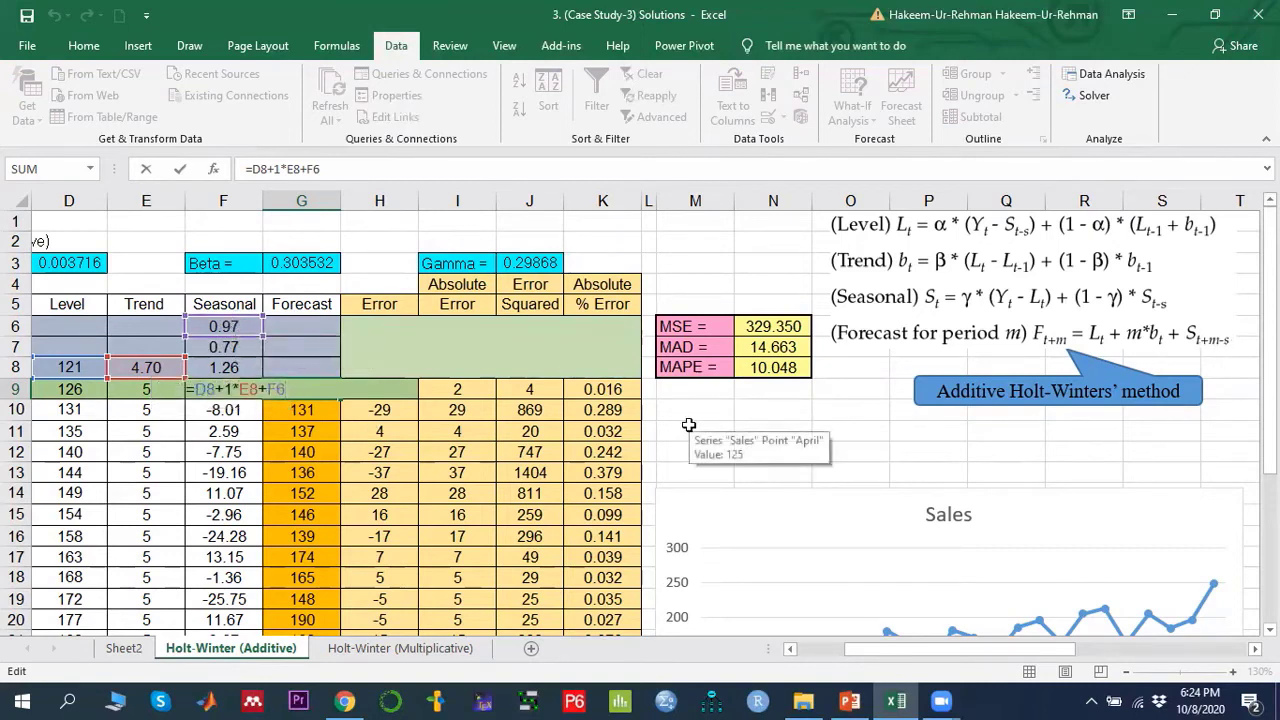
key(Return)
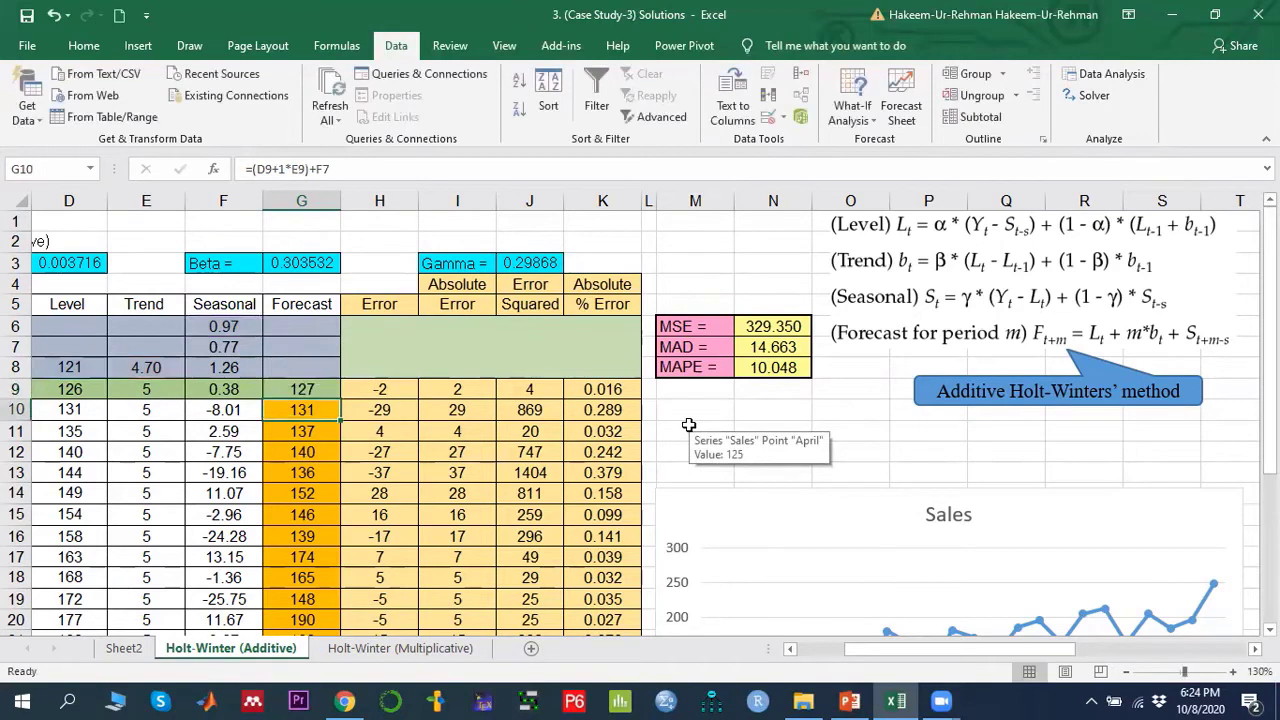
key(Up)
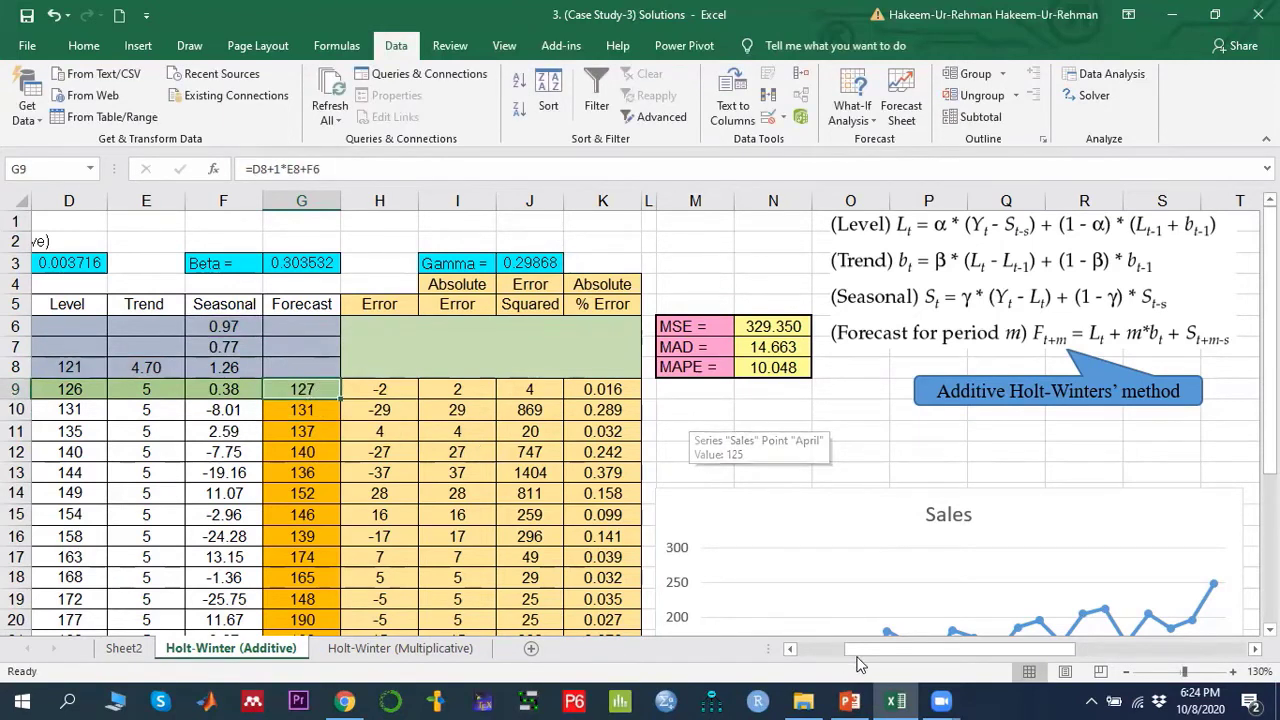
- Review the forecast formulas down column G from G10 to the last period
drag(832, 648, 782, 648)
click(545, 412)
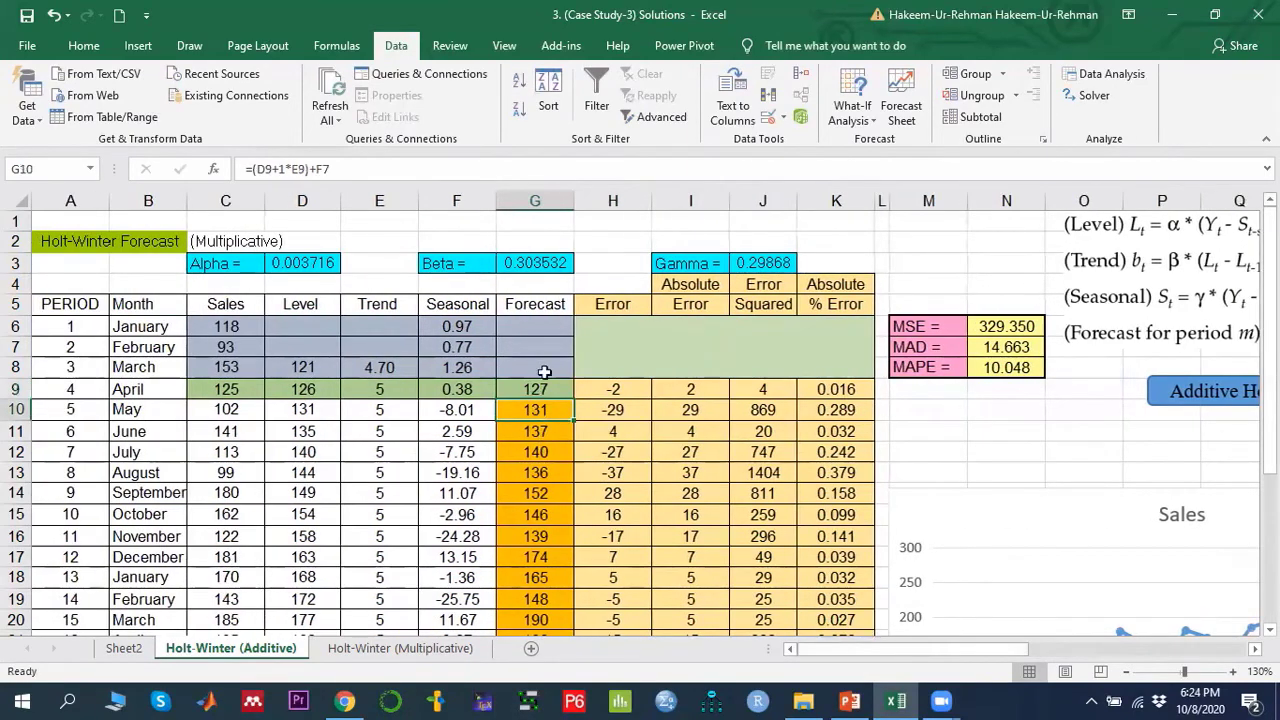
scroll(553, 457, down, 5)
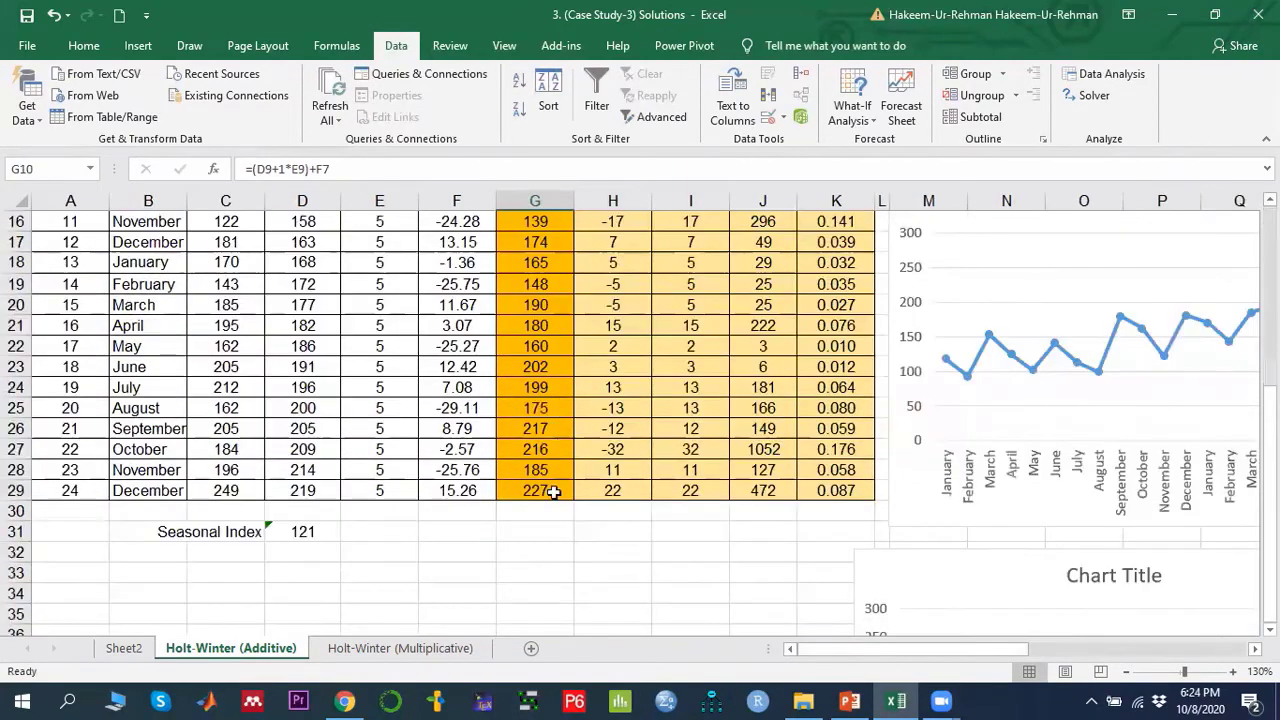
scroll(553, 492, up, 5)
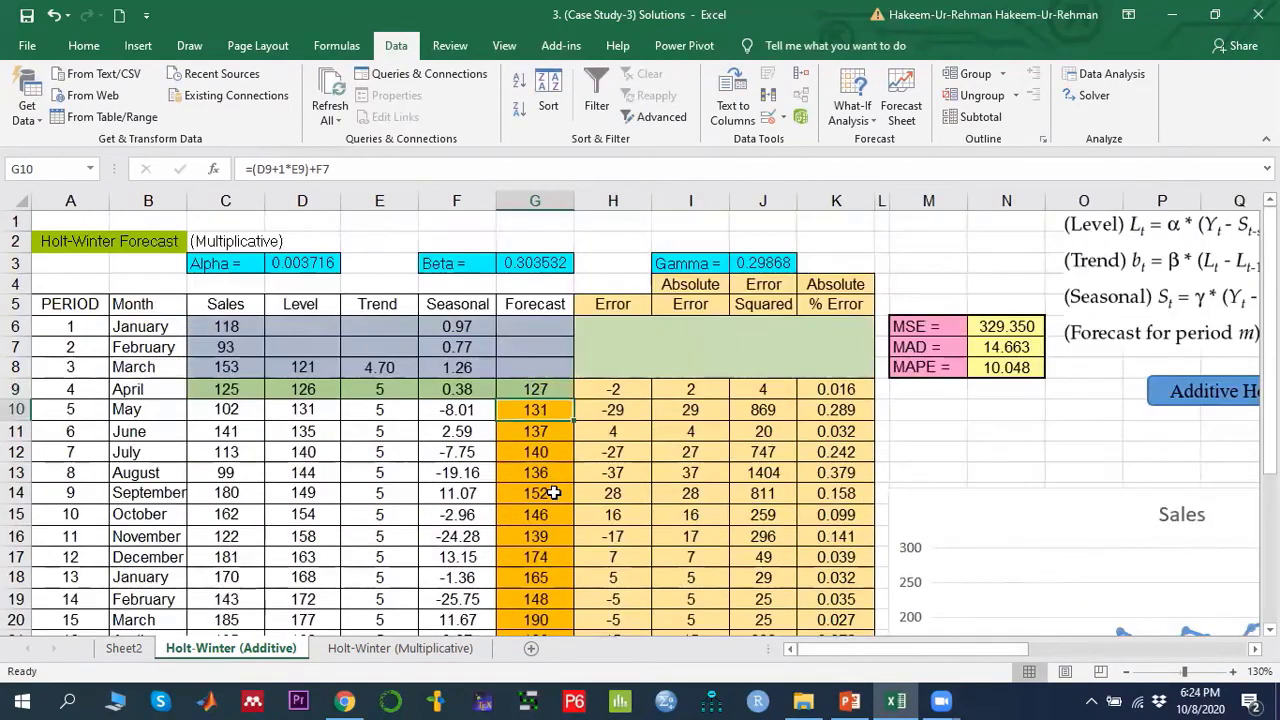
- Select the forecast column from G9 down and review the error measure labels MSE, MAD and MAPE
click(544, 388)
drag(541, 429, 540, 593)
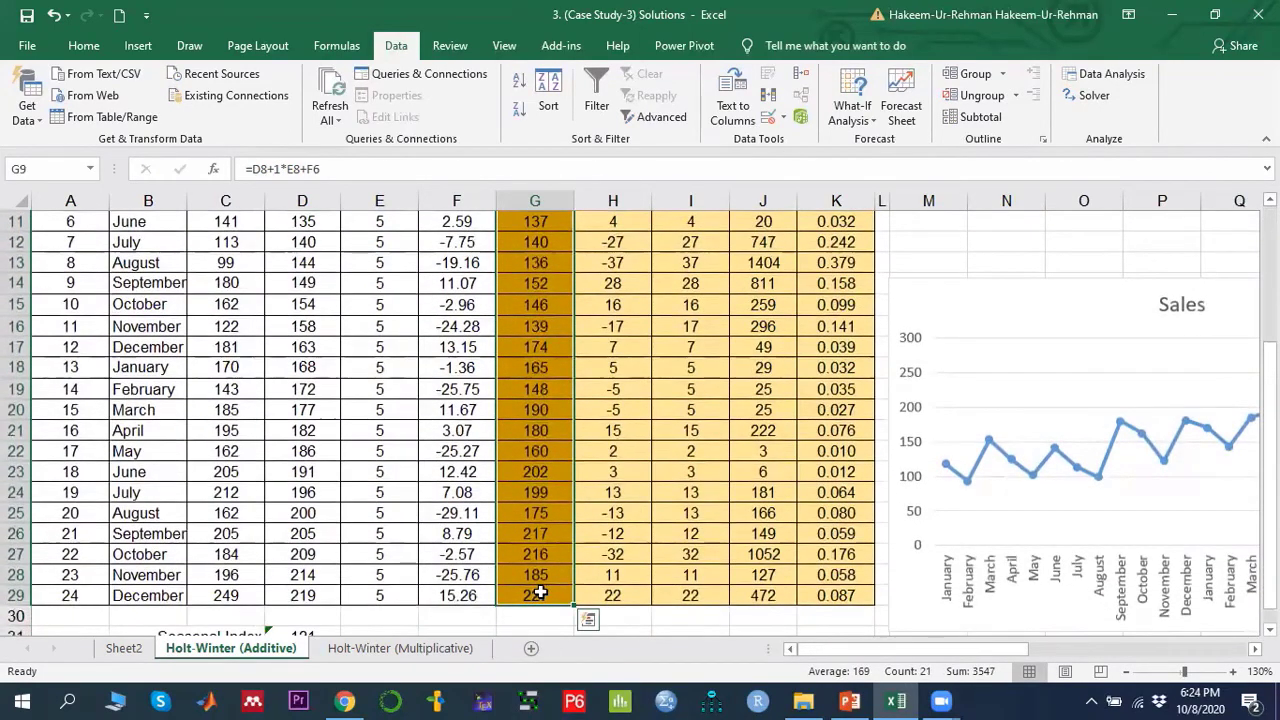
scroll(540, 593, up, 4)
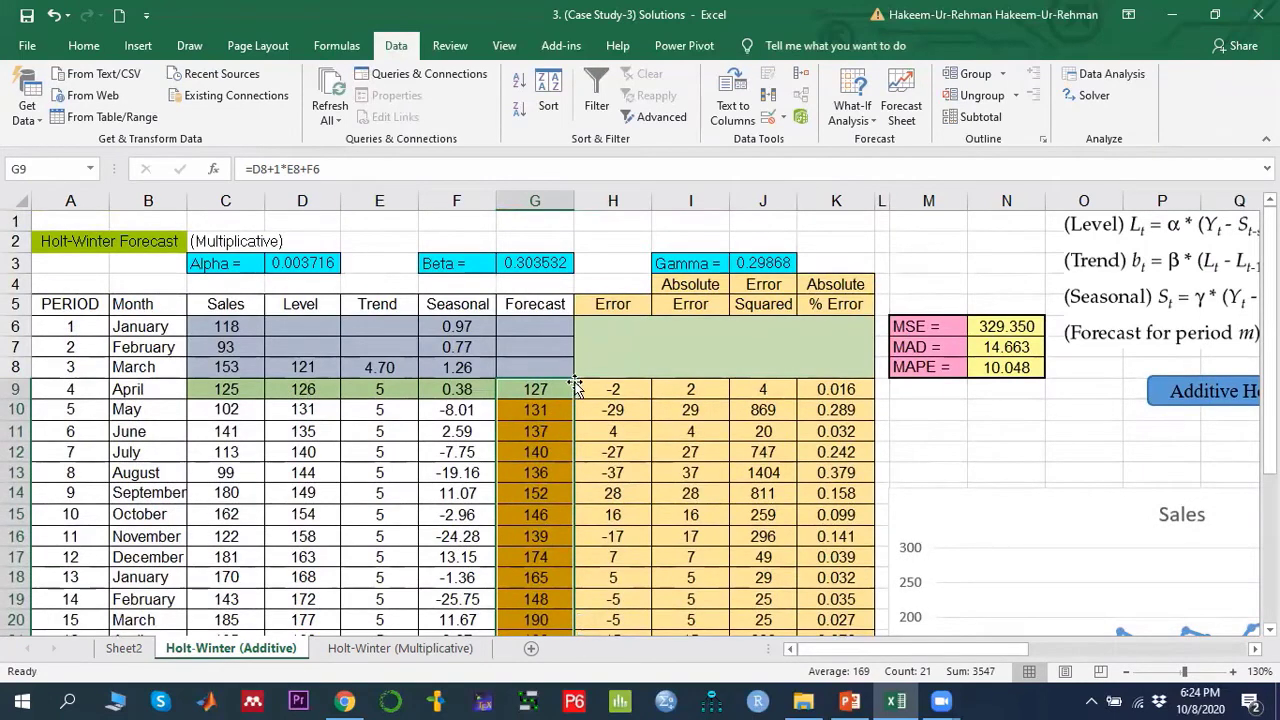
click(608, 390)
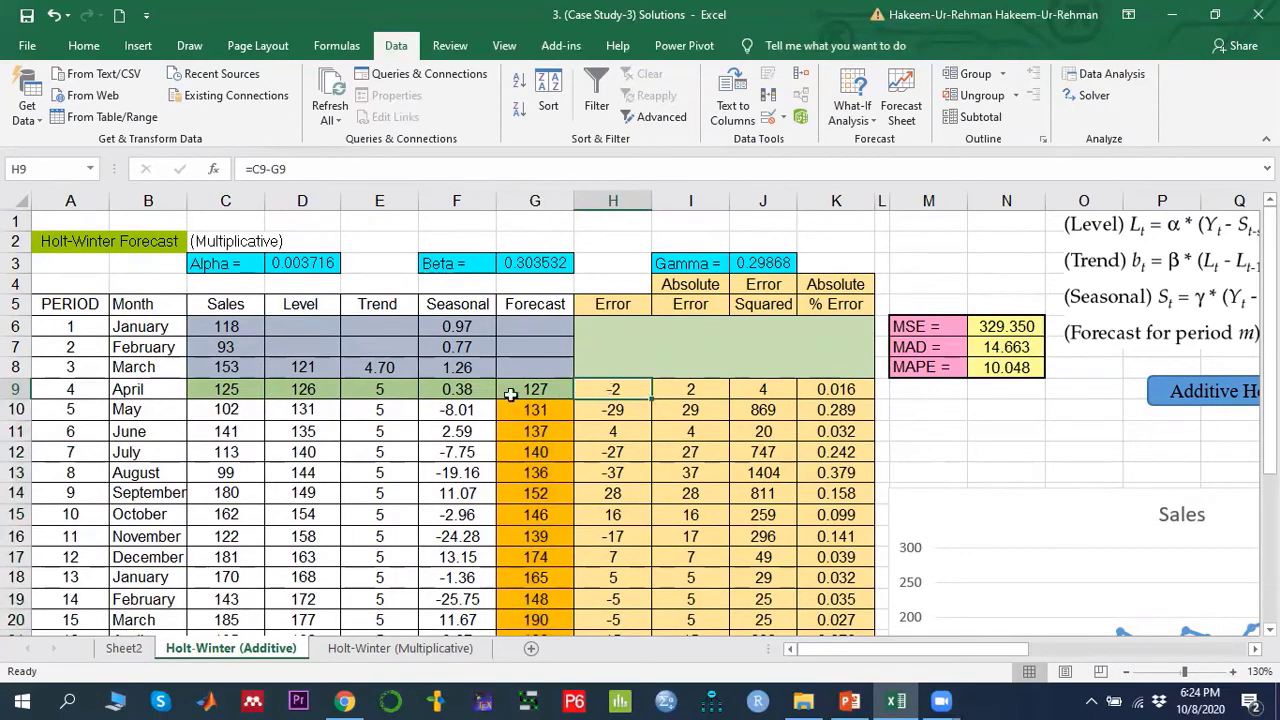
click(912, 328)
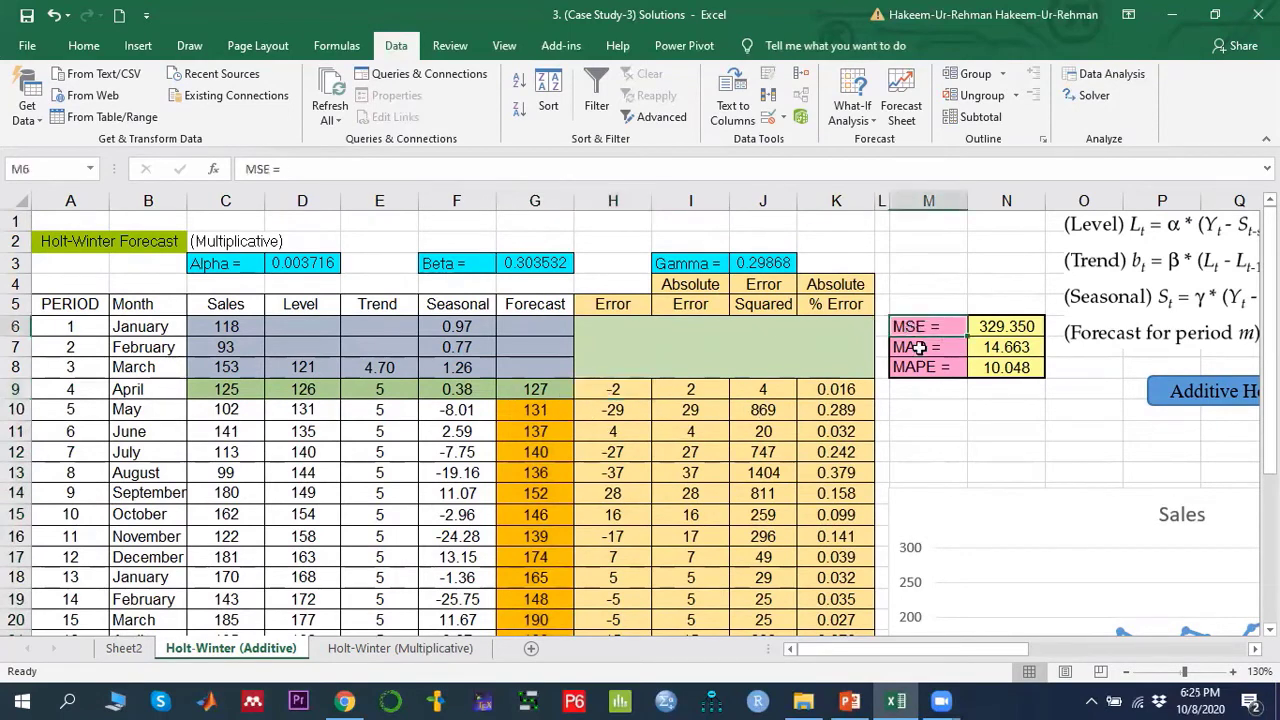
click(918, 347)
click(922, 368)
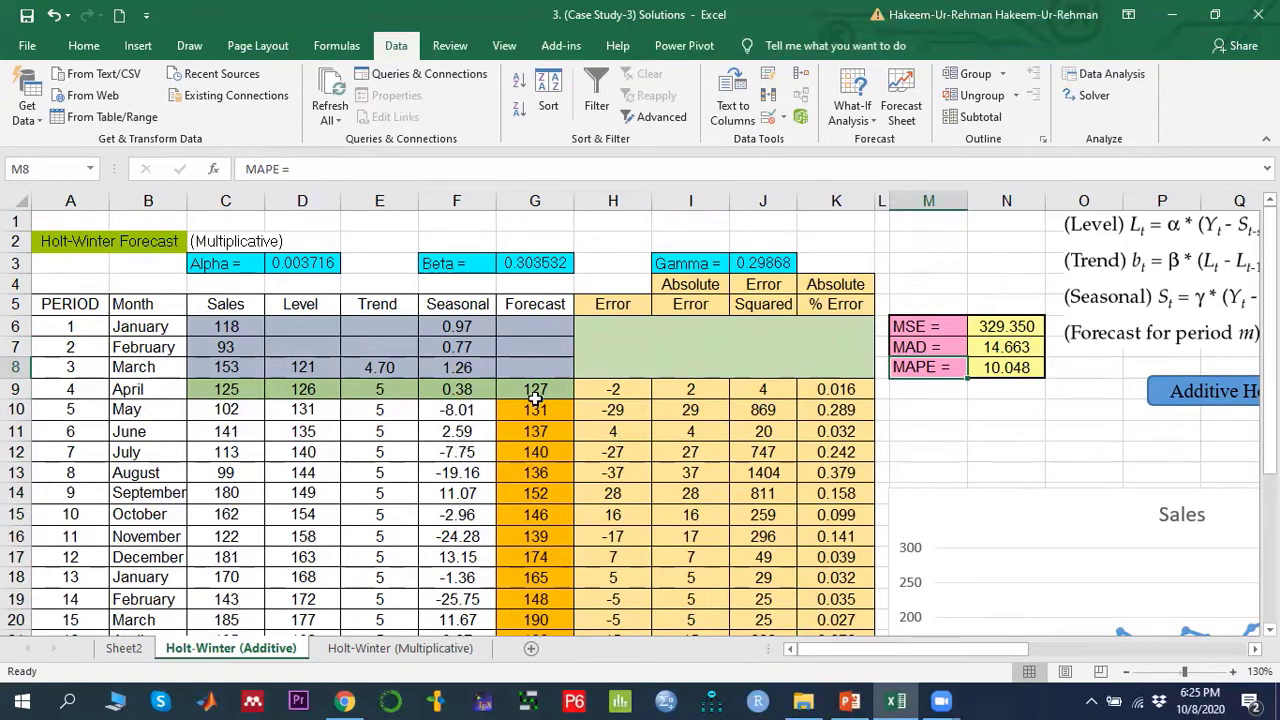
- Inspect the MSE formula in N6 and the H9 error formula against its sales and forecast cells
click(1006, 327)
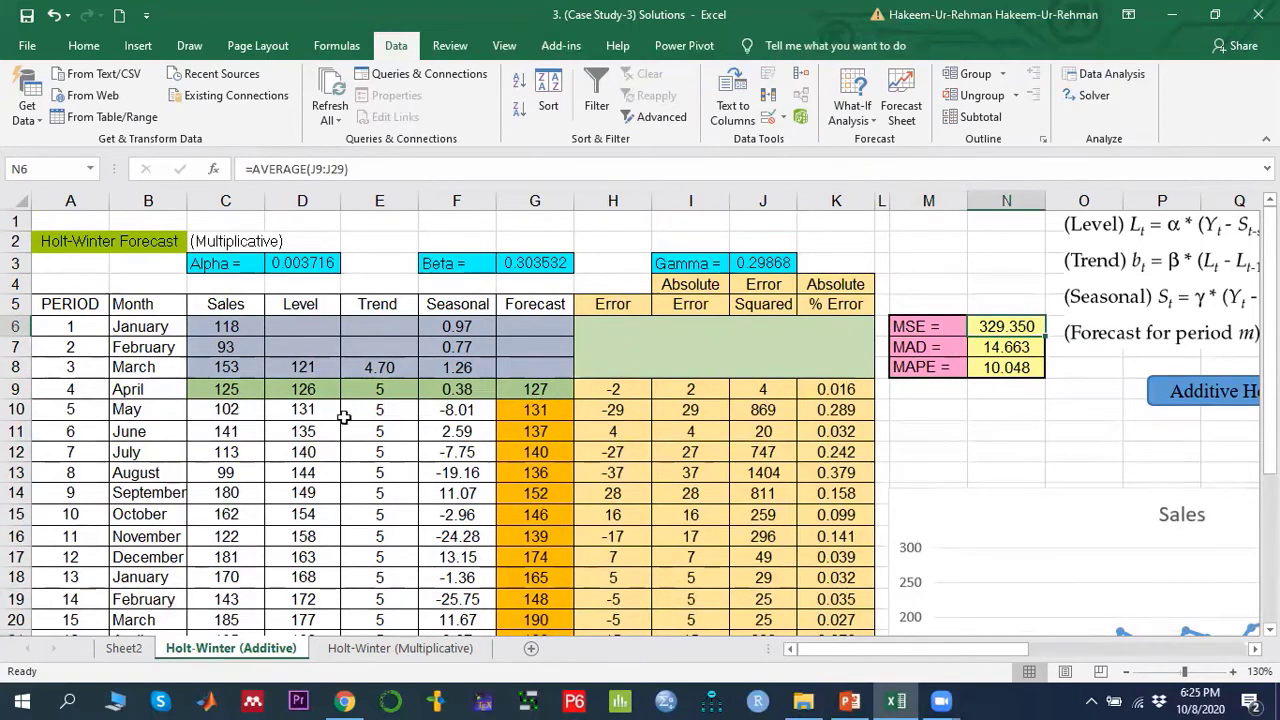
click(535, 395)
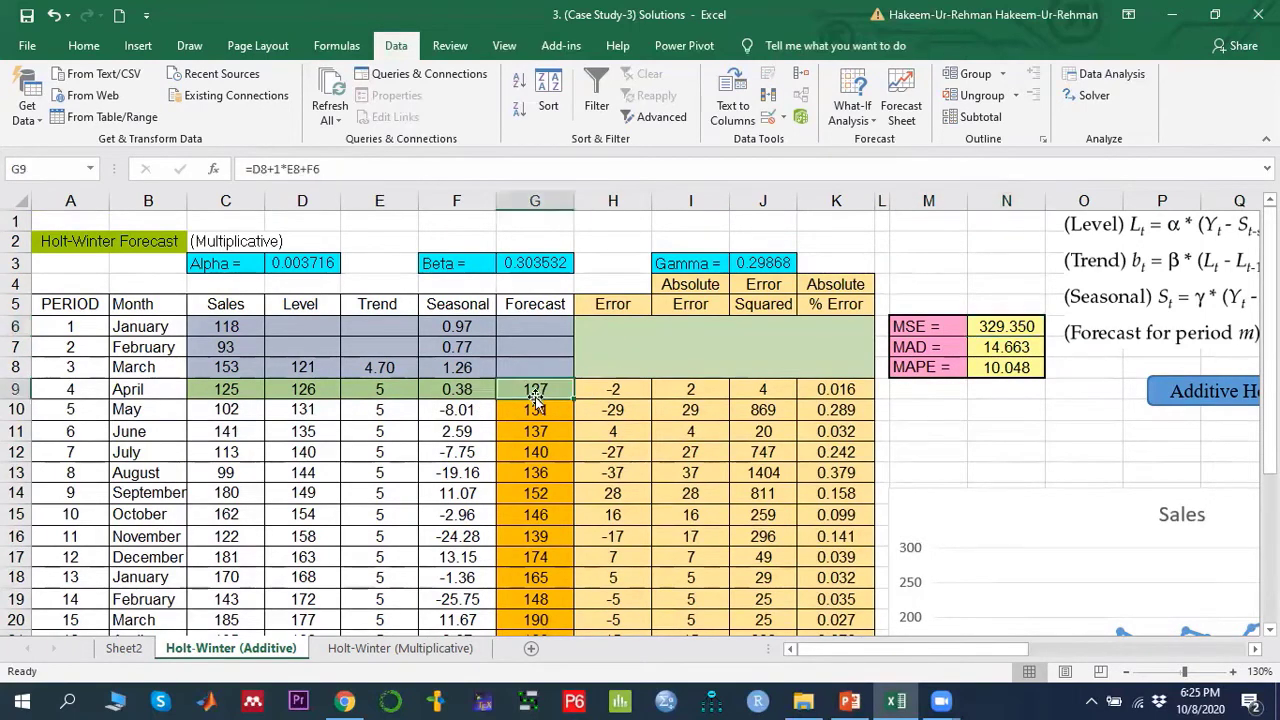
click(622, 390)
click(229, 393)
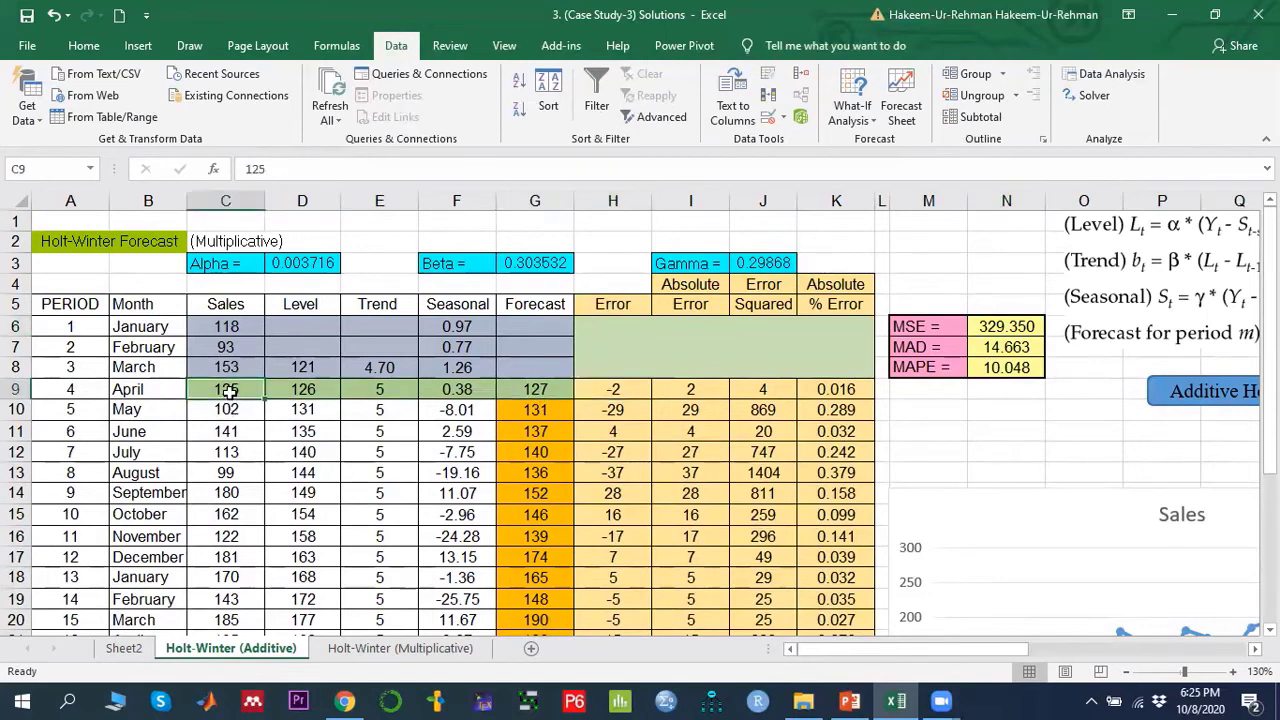
click(537, 390)
click(636, 394)
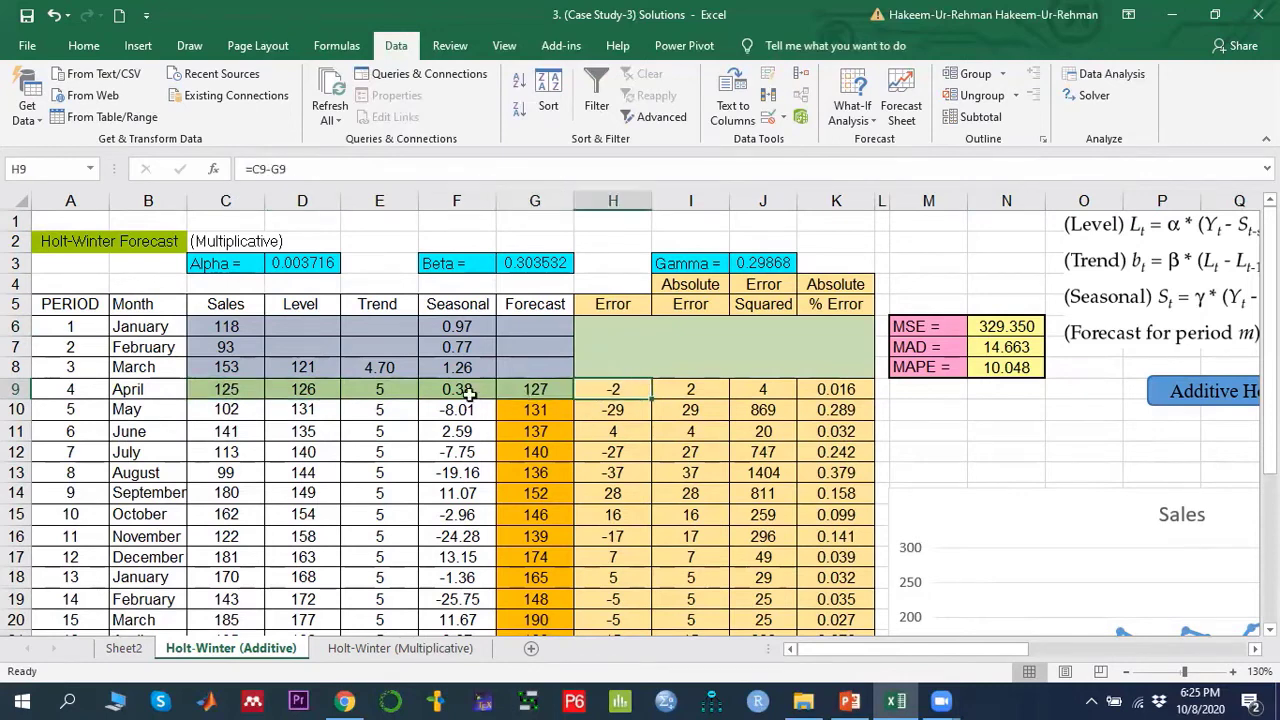
click(228, 201)
click(534, 201)
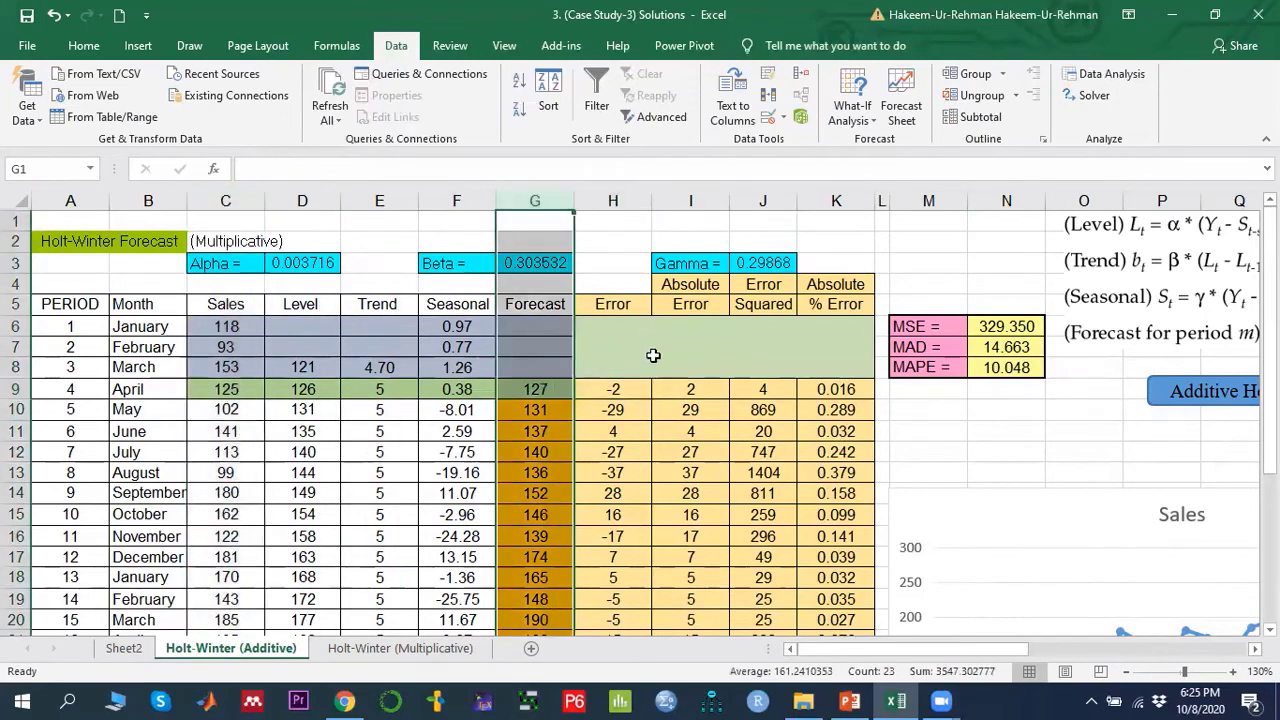
click(614, 386)
scroll(617, 385, down, 4)
scroll(617, 385, up, 4)
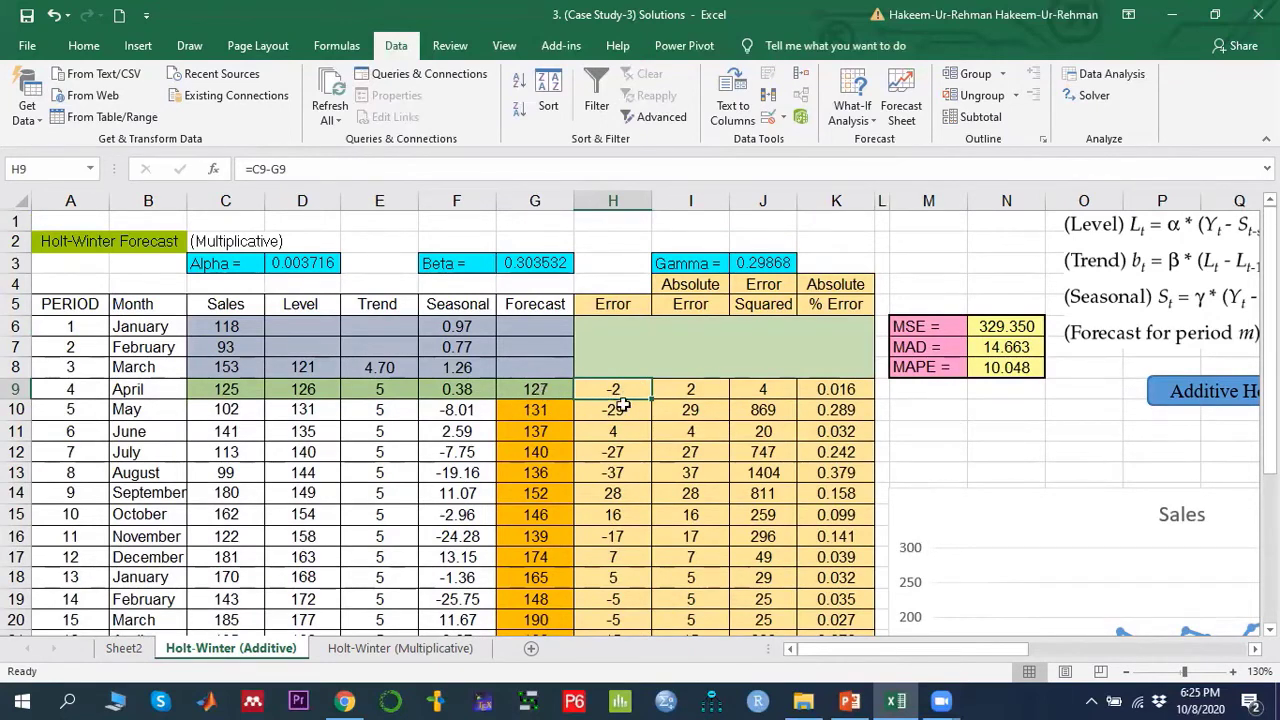
- Open the absolute error formula in I9 and review the squared error formulas down column J
click(695, 389)
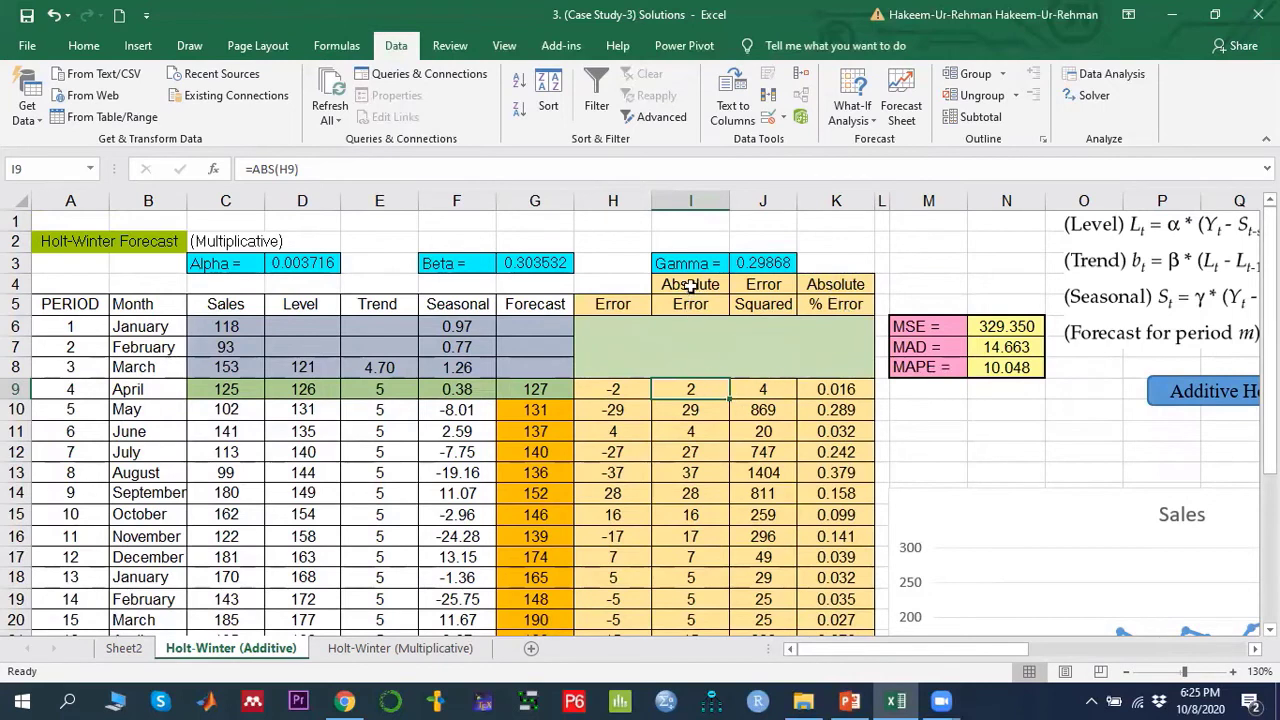
double_click(695, 391)
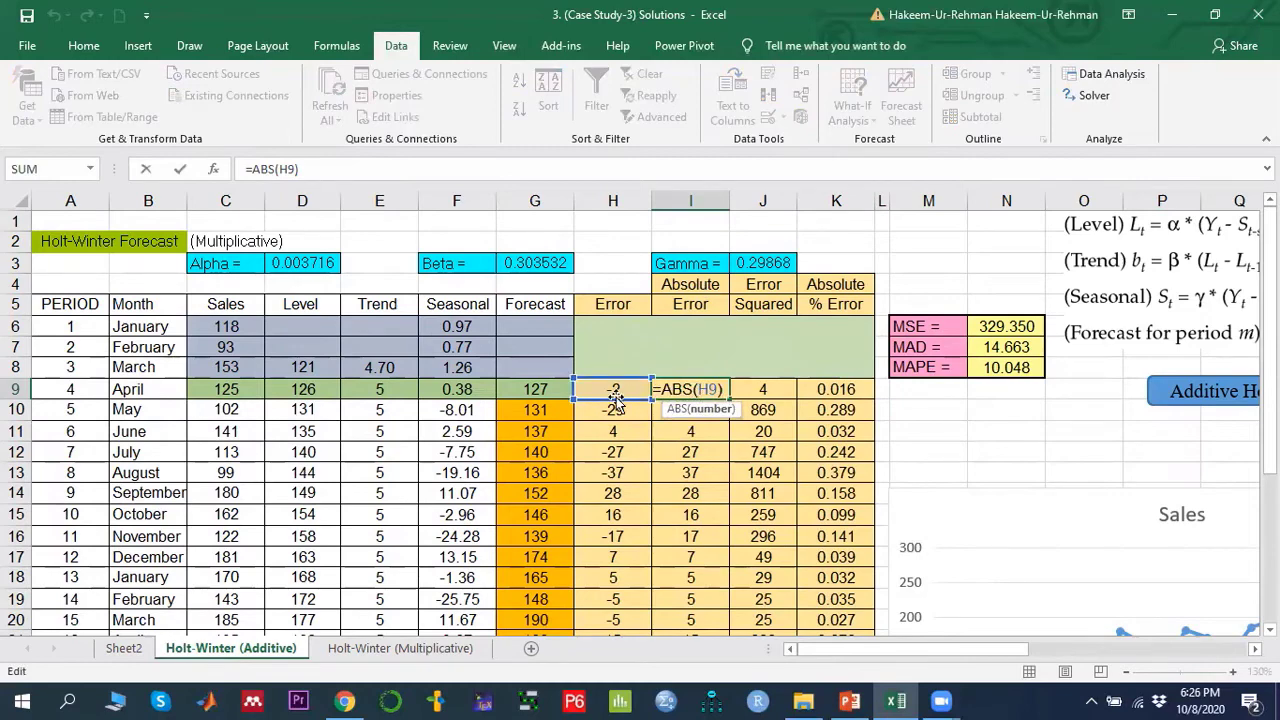
key(Return)
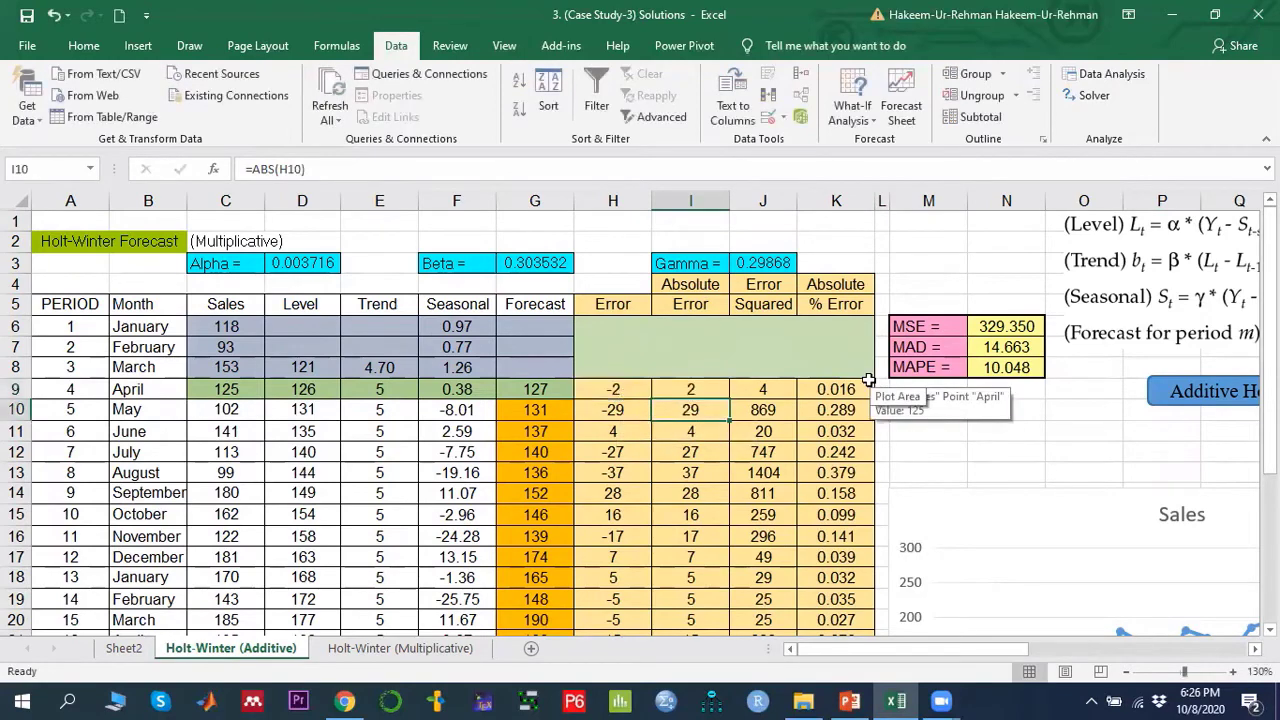
scroll(705, 409, down, 3)
scroll(705, 409, up, 3)
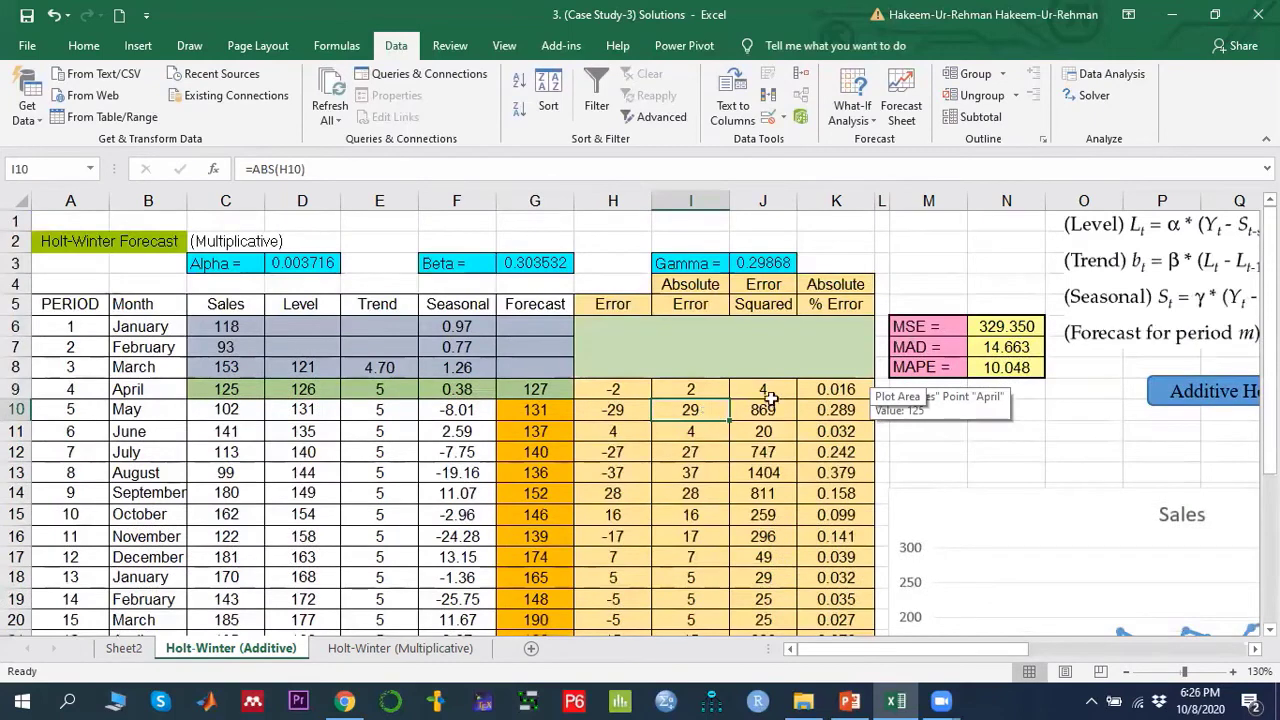
click(770, 393)
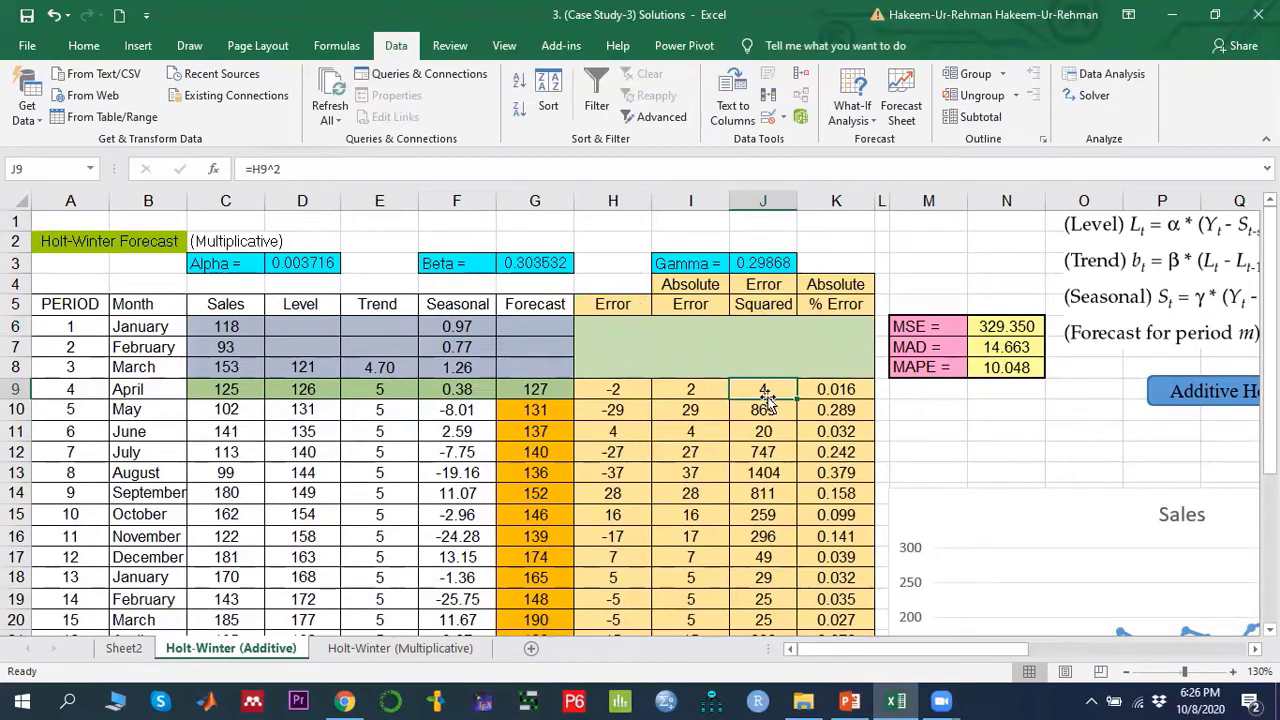
drag(768, 388, 766, 608)
scroll(758, 518, down, 4)
scroll(758, 518, up, 5)
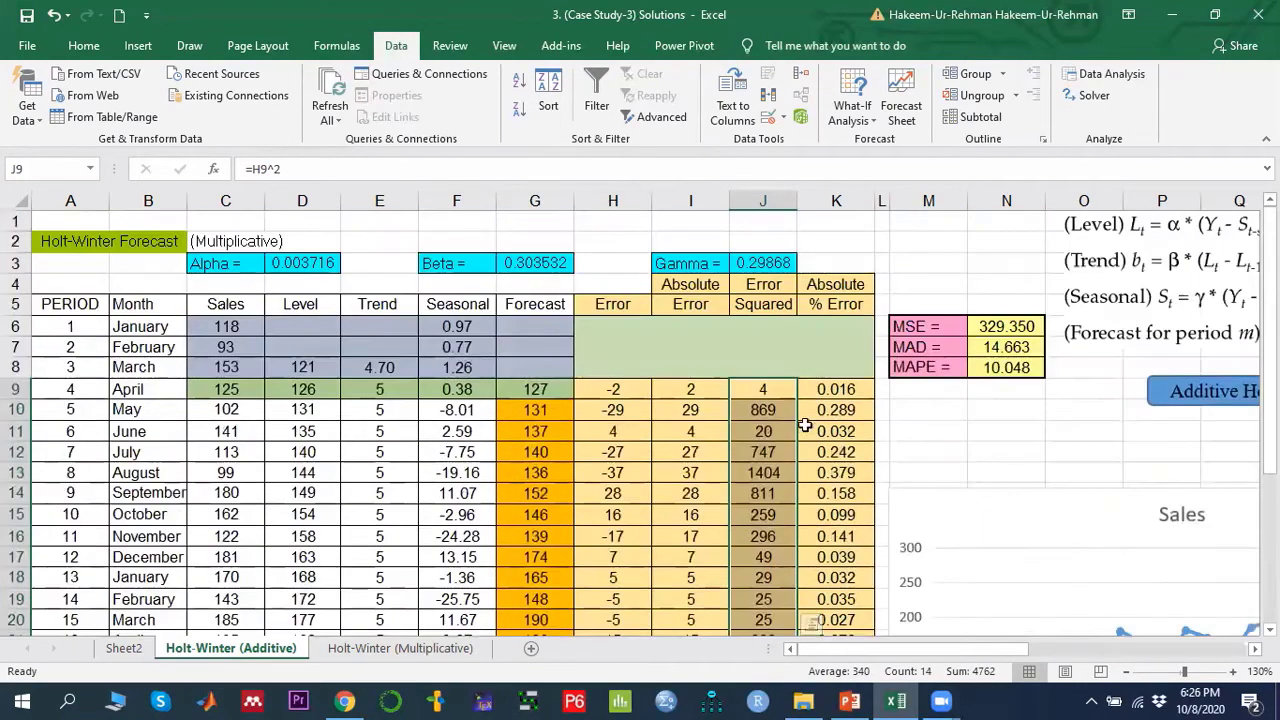
- Compare the absolute percent error formula in K9 with the absolute and squared error columns
click(837, 389)
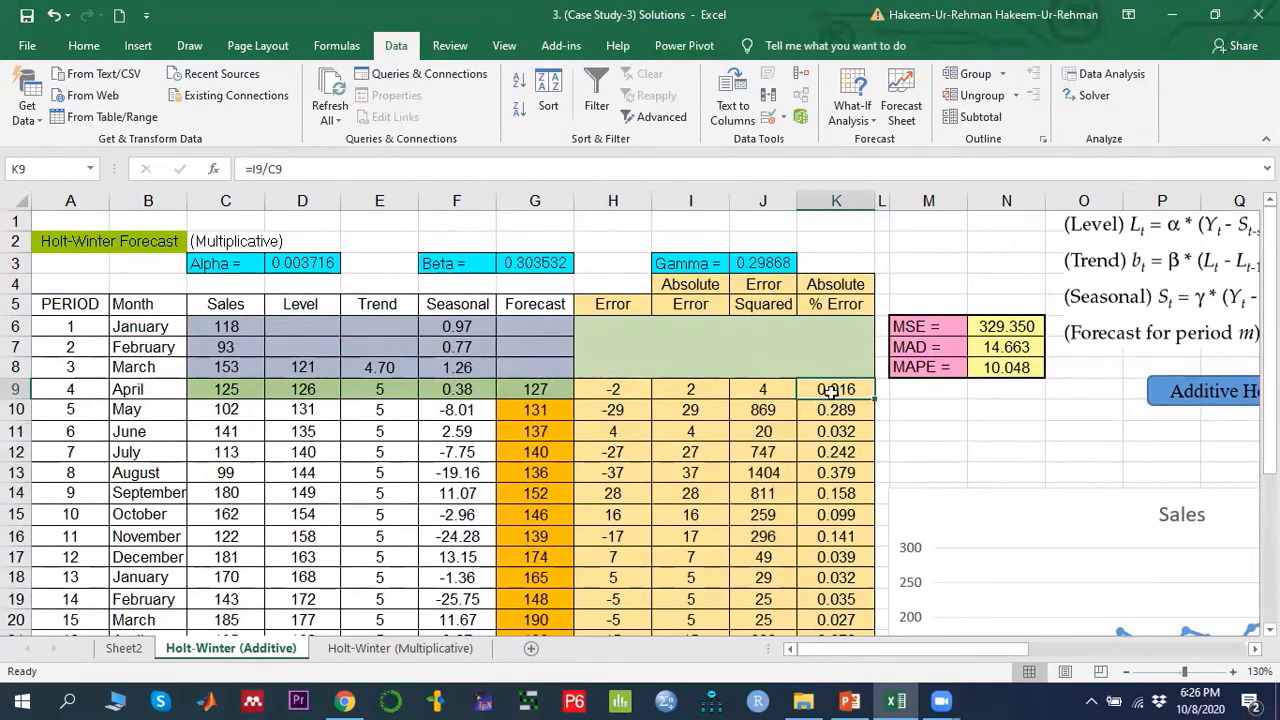
click(681, 391)
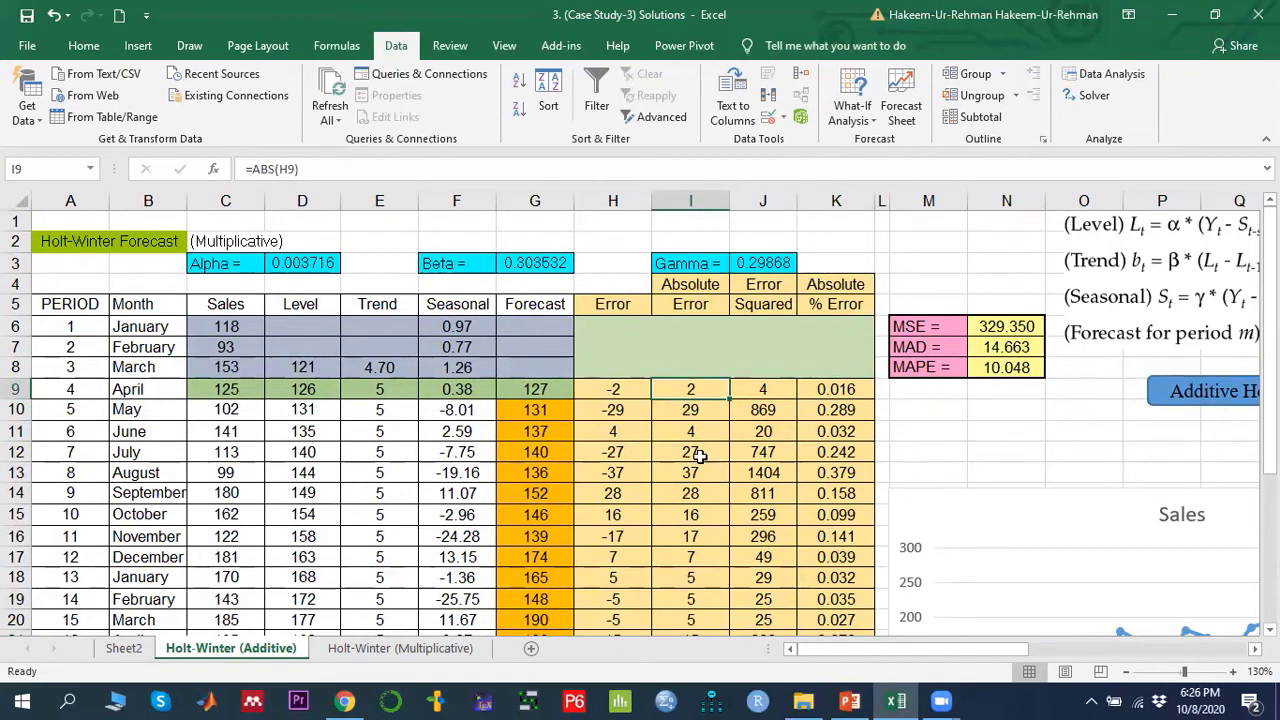
click(836, 391)
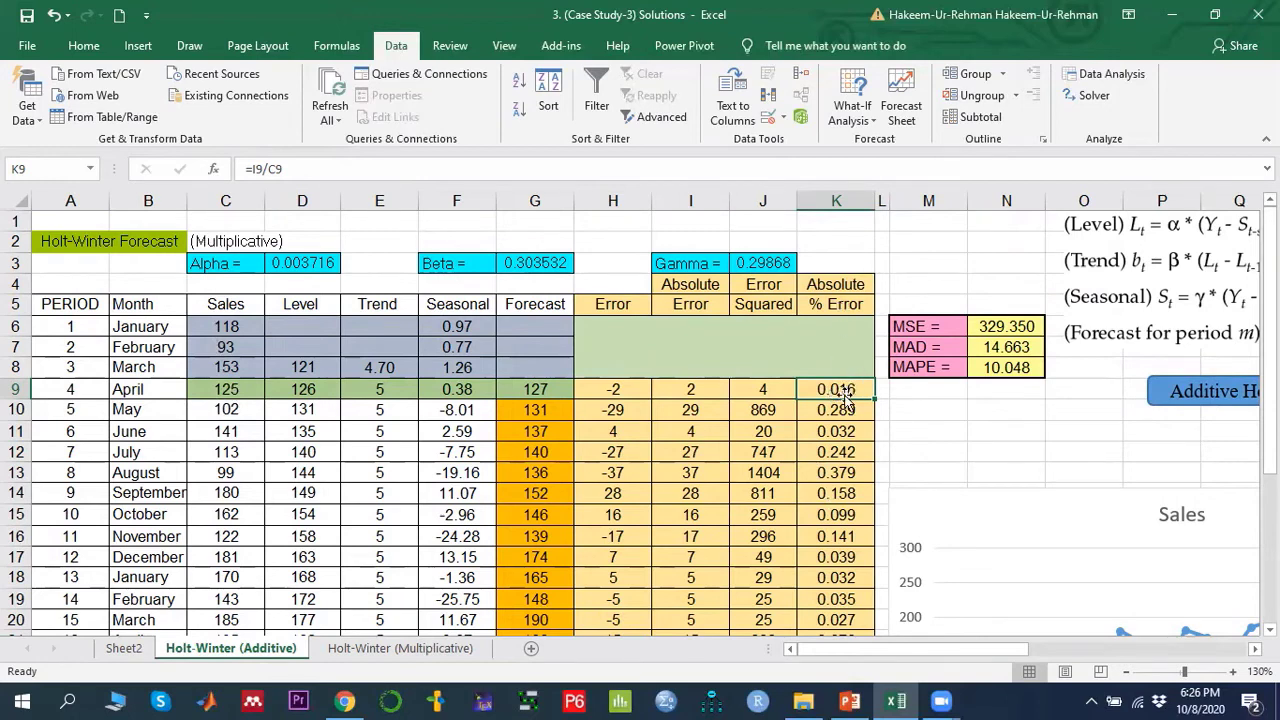
drag(843, 397, 840, 561)
scroll(837, 557, up, 4)
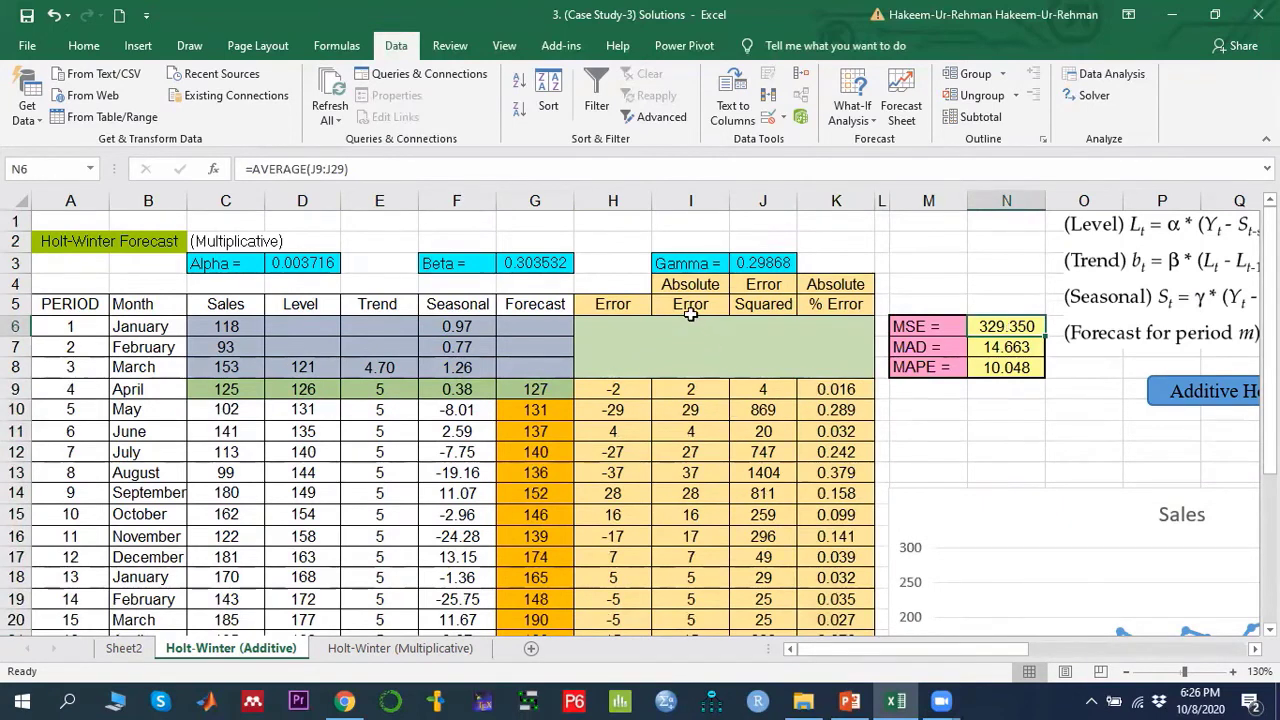
double_click(771, 391)
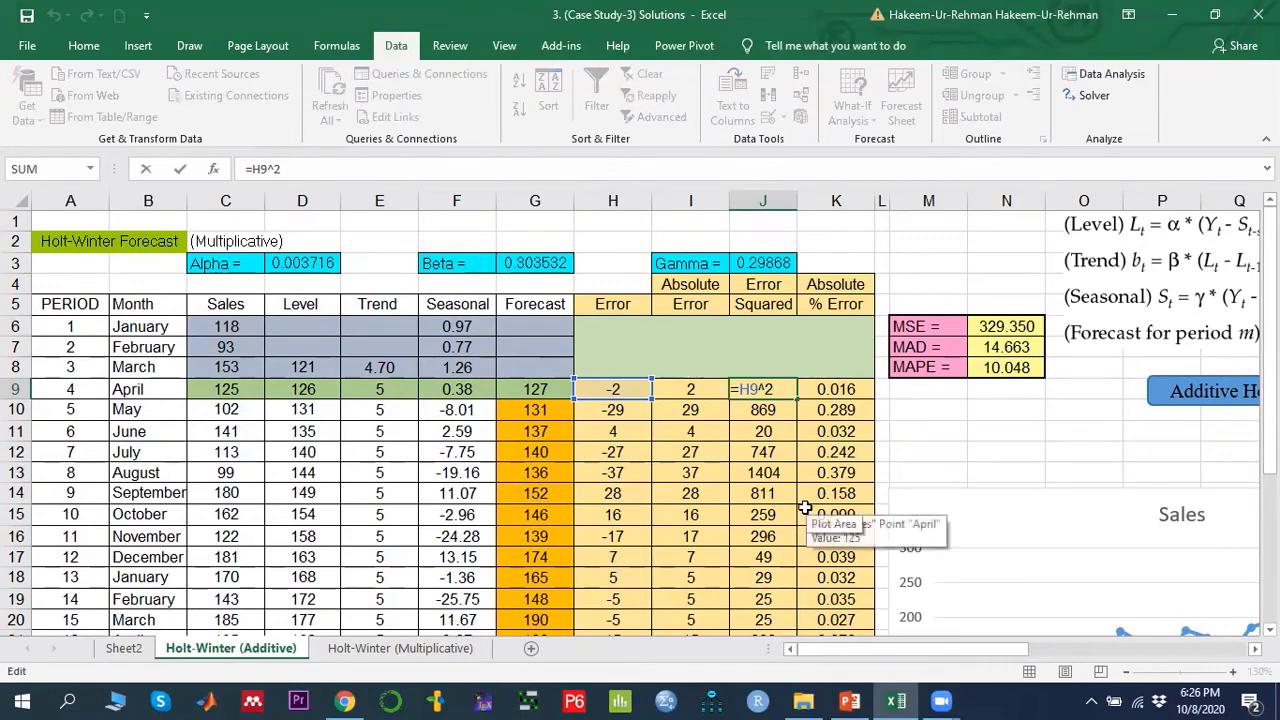
key(Escape)
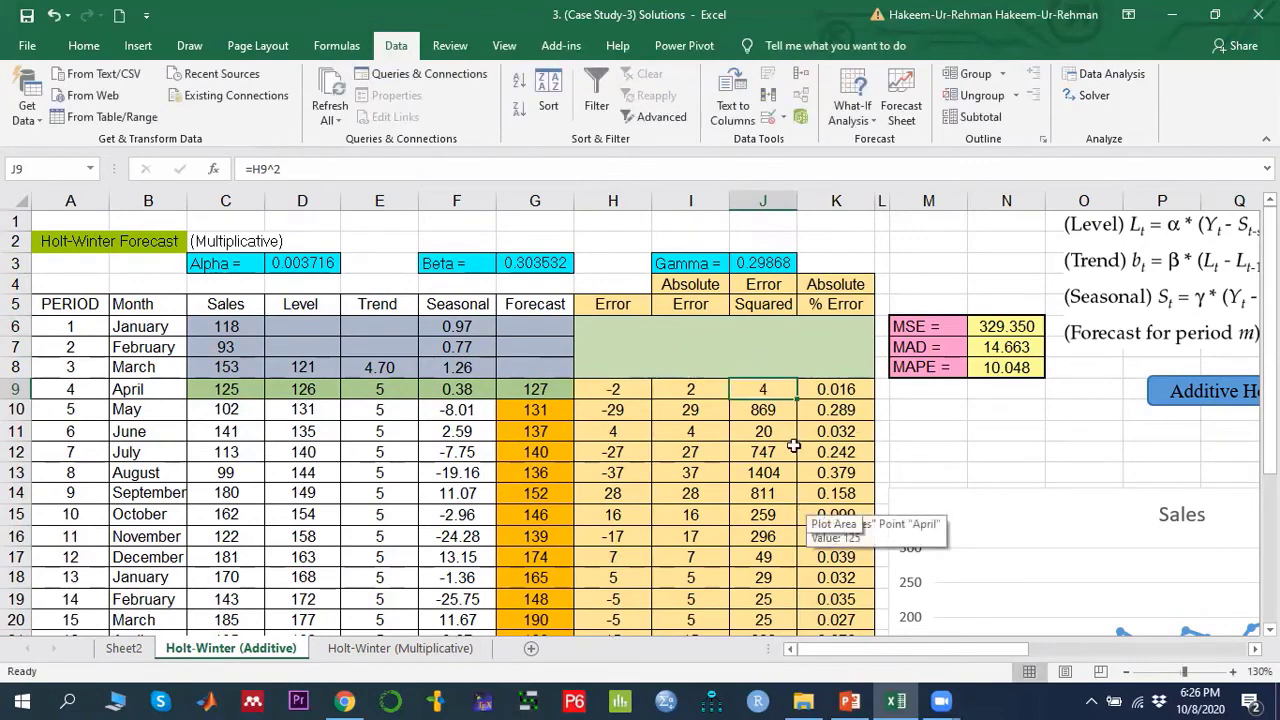
drag(763, 392, 763, 591)
scroll(835, 508, up, 4)
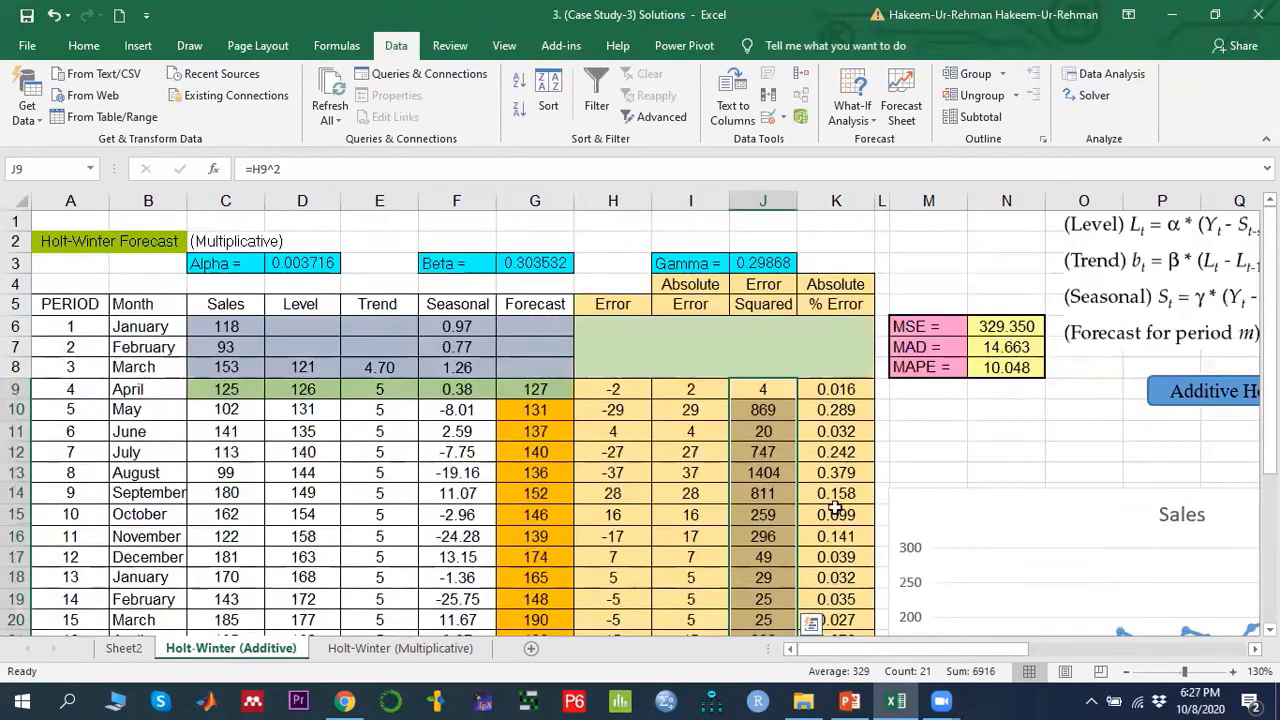
- Check the MSE, MAD and MAPE formulas in N6 to N8 against the error columns they average
click(1006, 326)
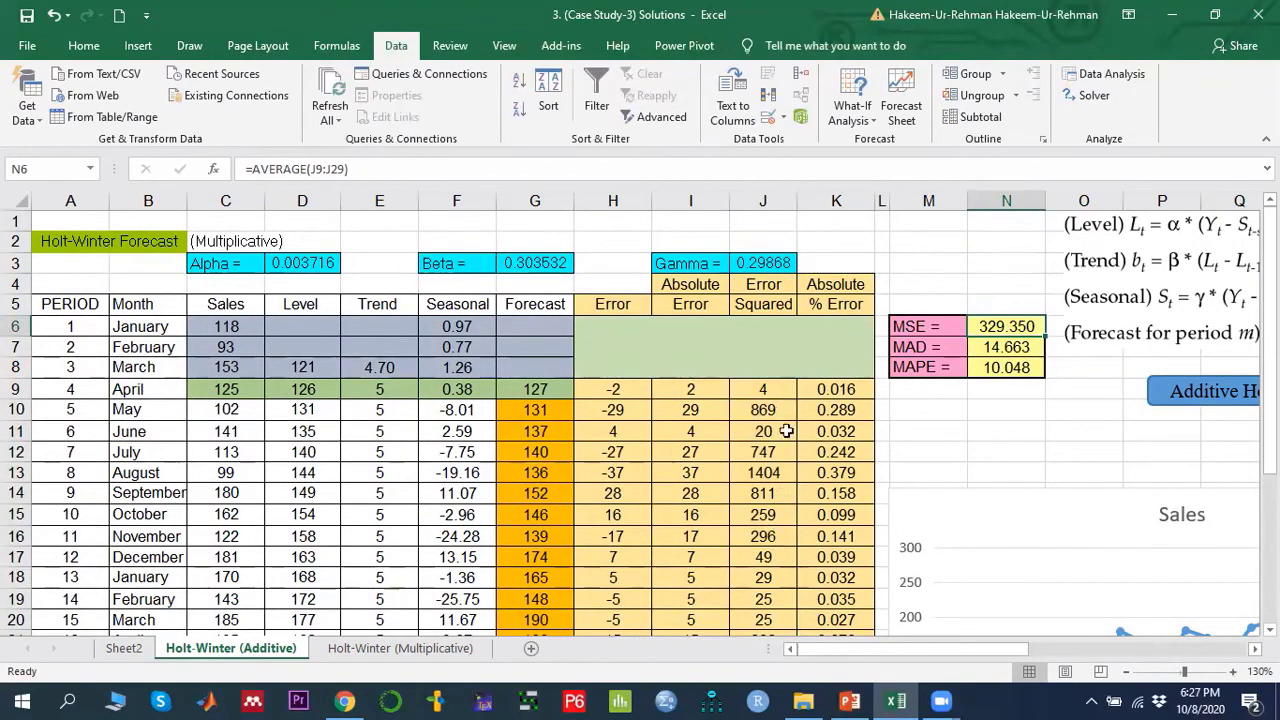
click(995, 345)
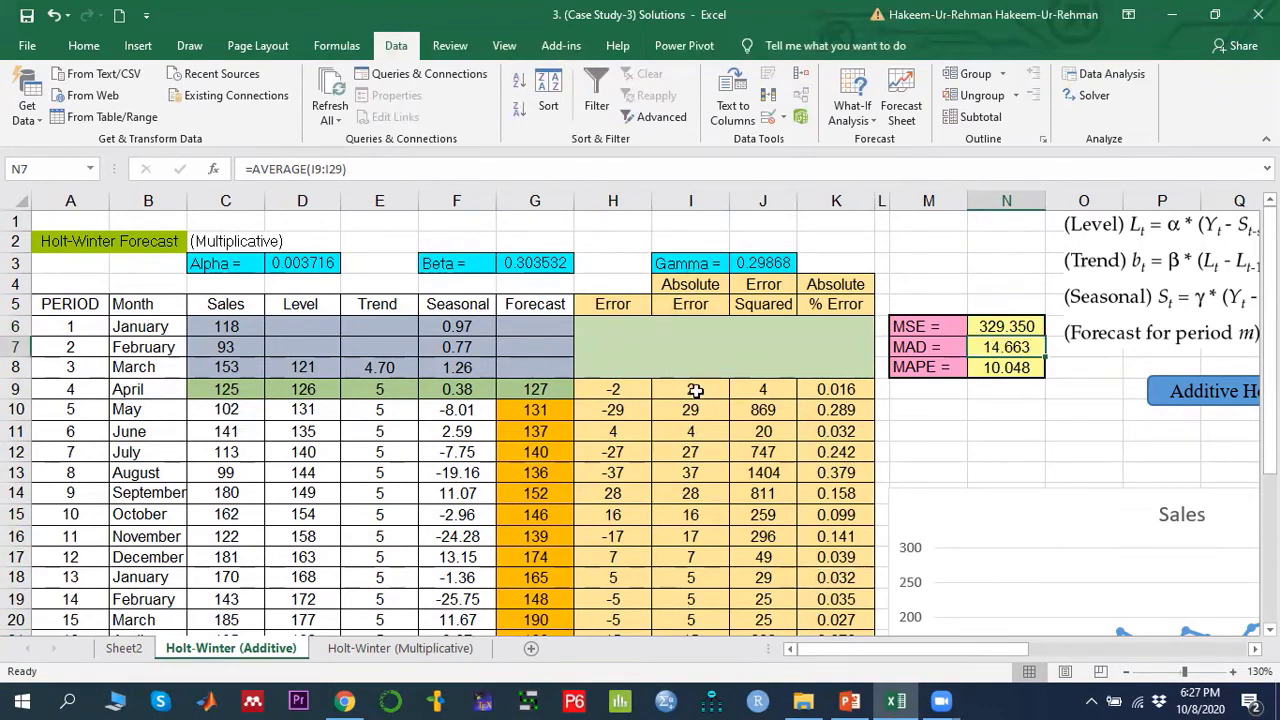
drag(695, 390, 690, 557)
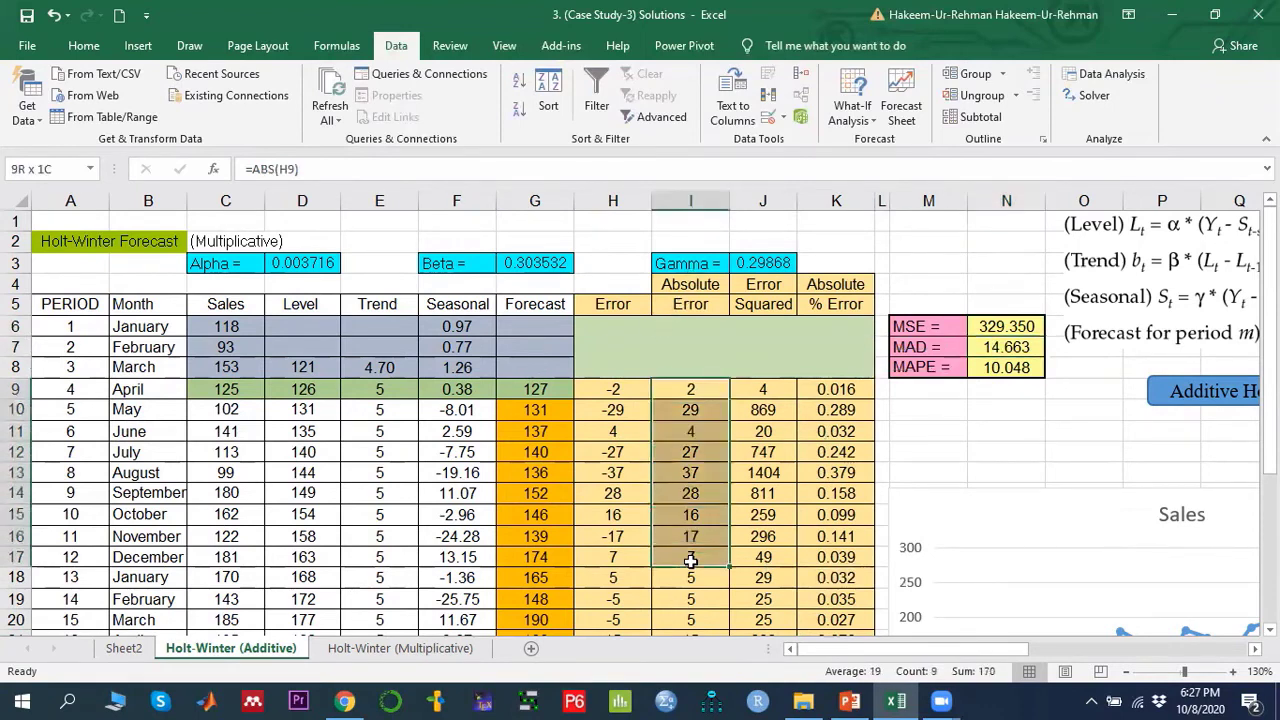
click(1002, 370)
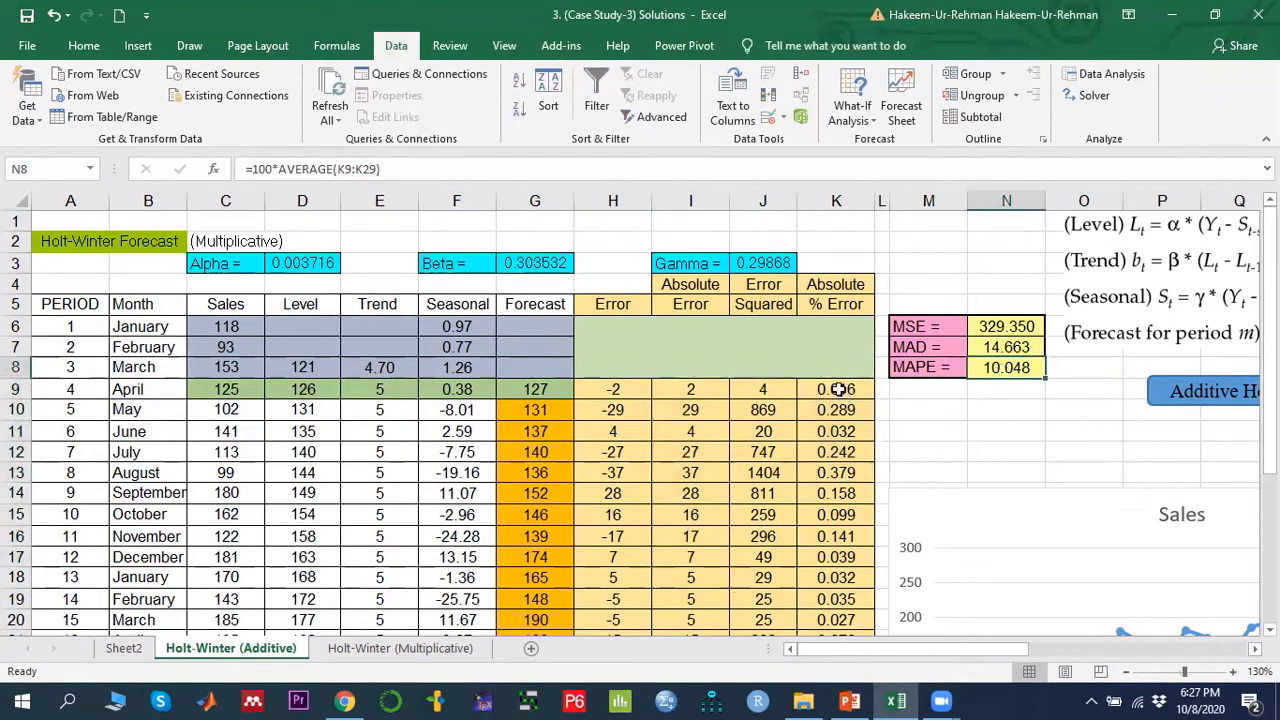
drag(838, 387, 834, 540)
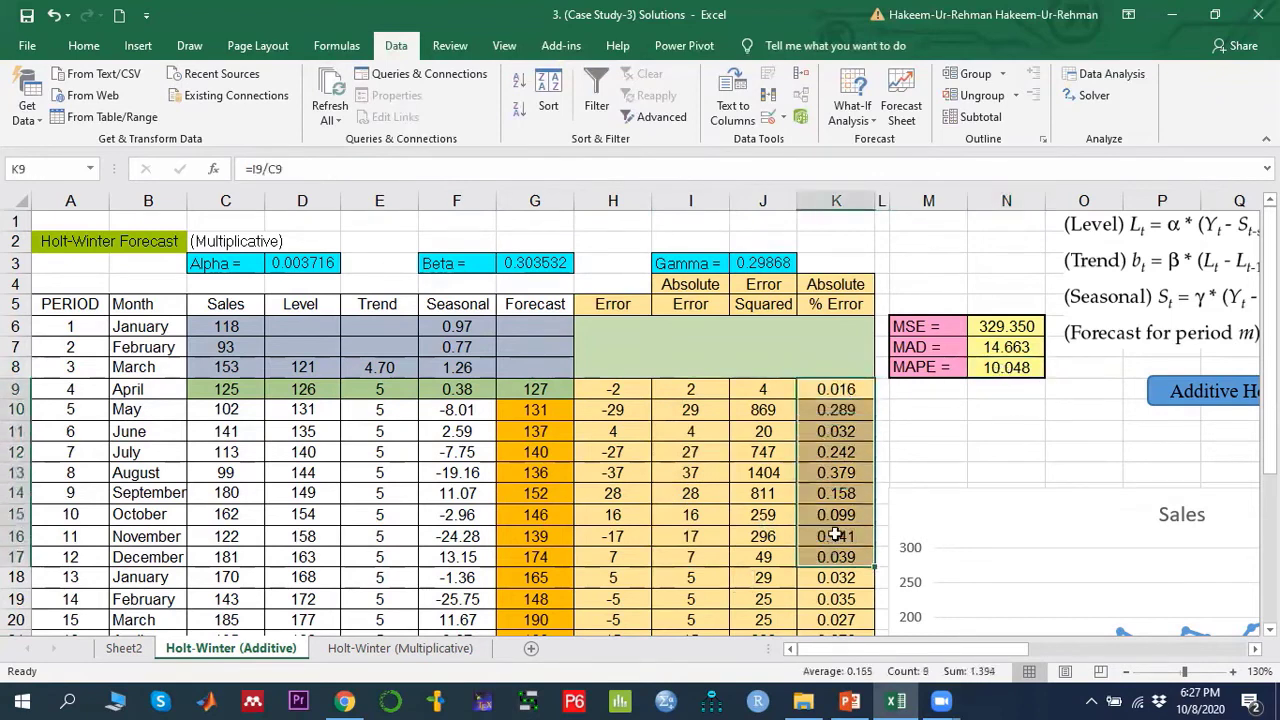
click(1018, 368)
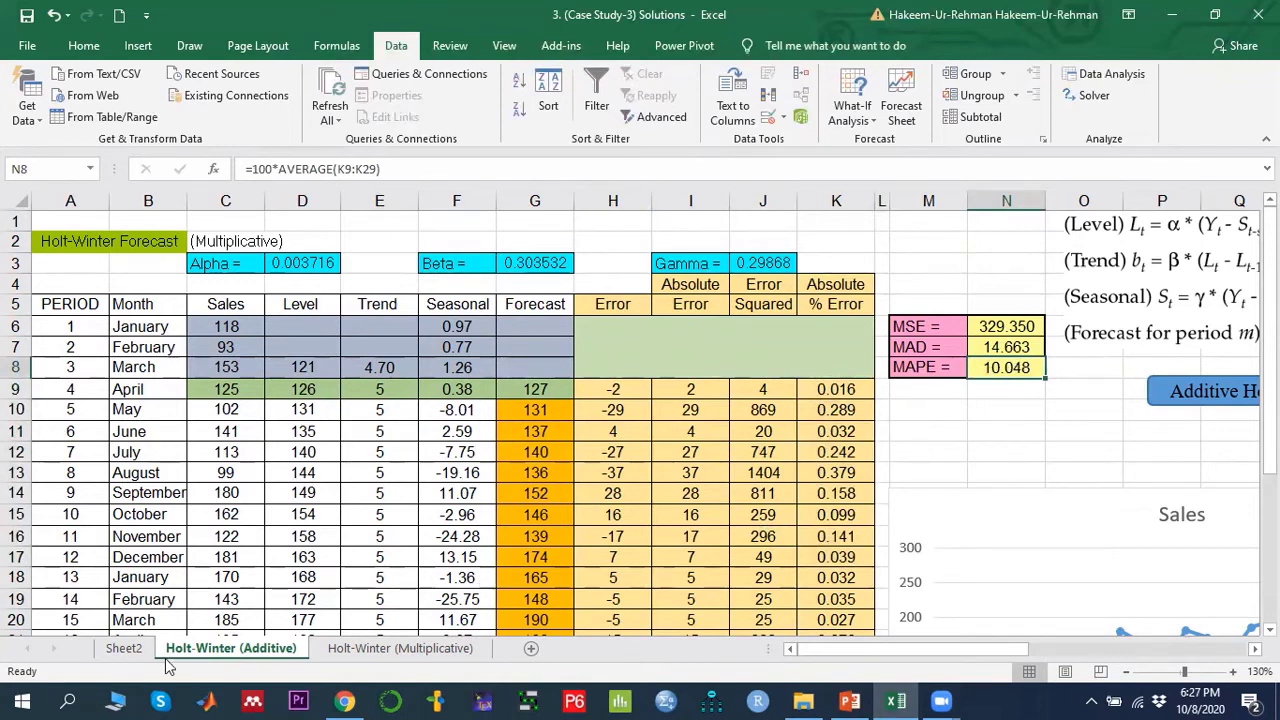
click(1000, 326)
drag(1000, 326, 1000, 372)
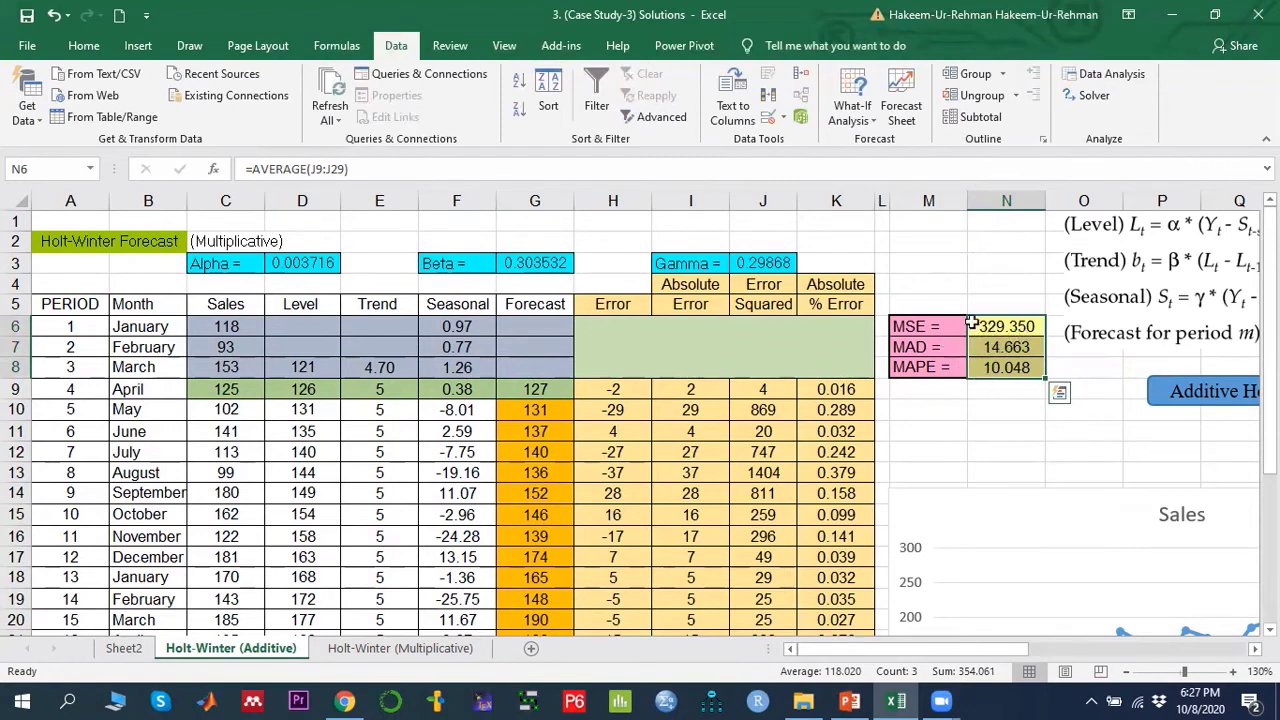
click(1002, 367)
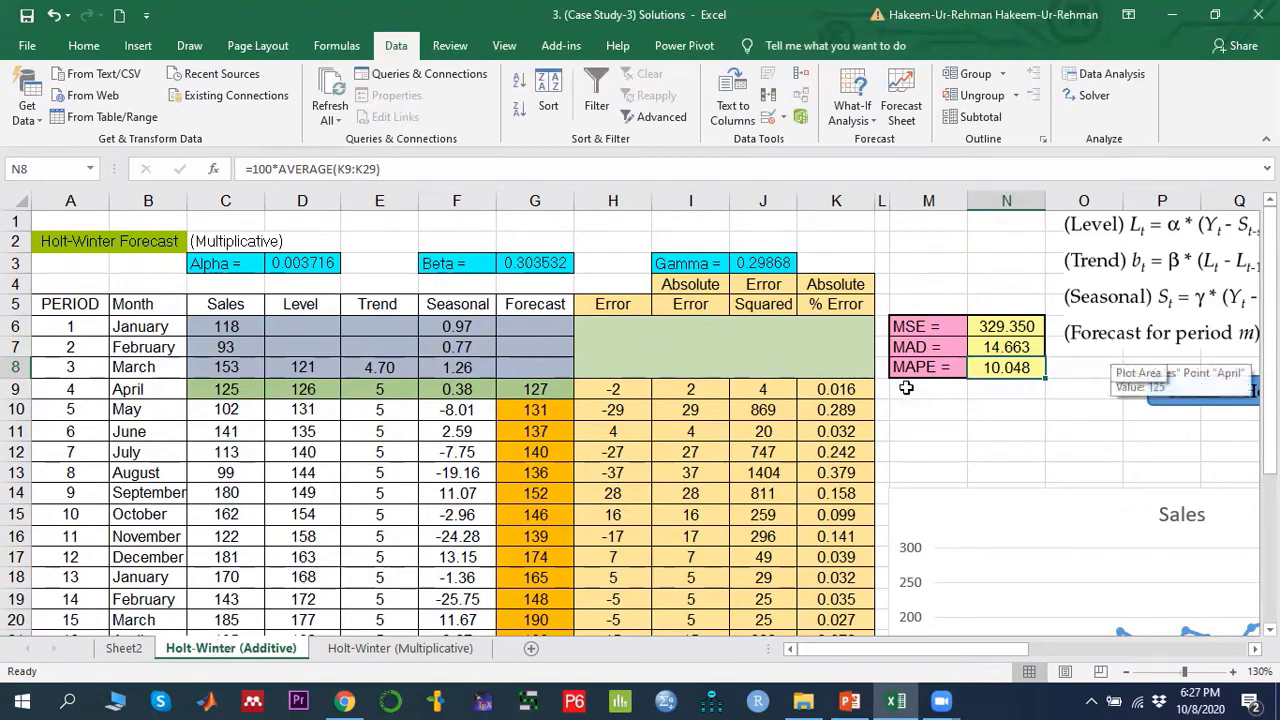
scroll(732, 389, down, 3)
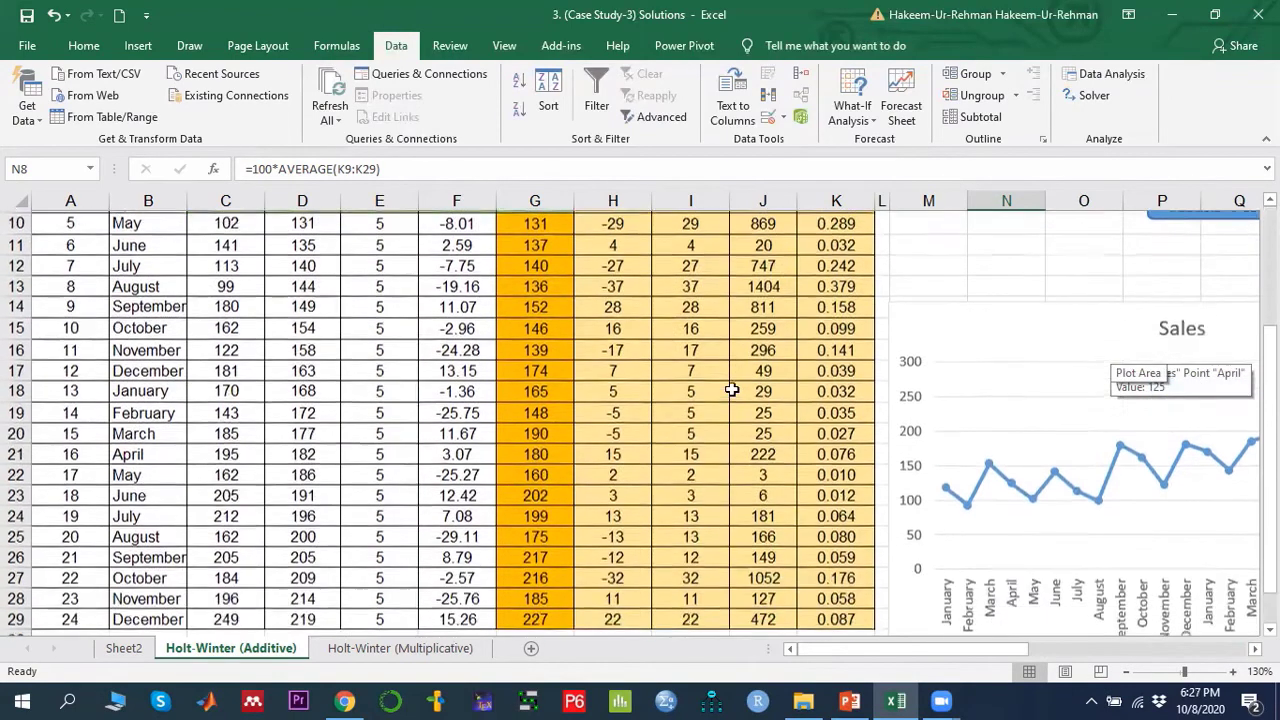
scroll(732, 389, up, 3)
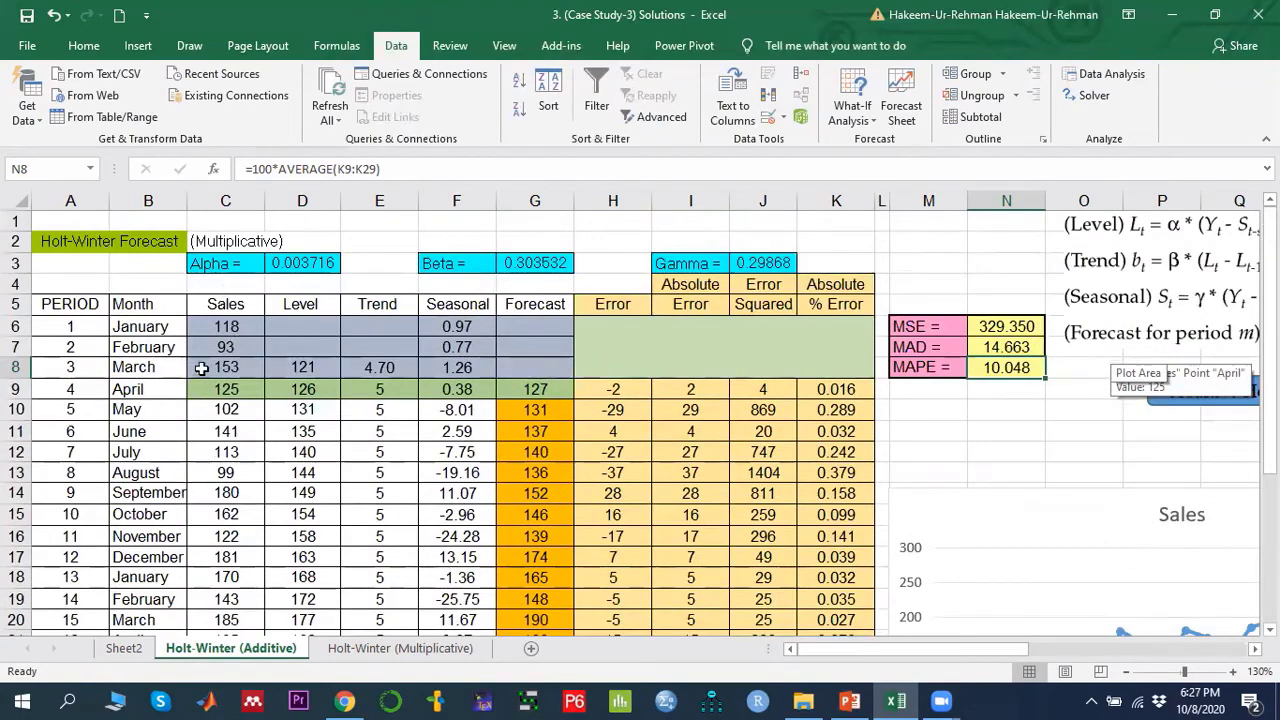
click(233, 326)
scroll(310, 404, down, 3)
scroll(383, 408, up, 1)
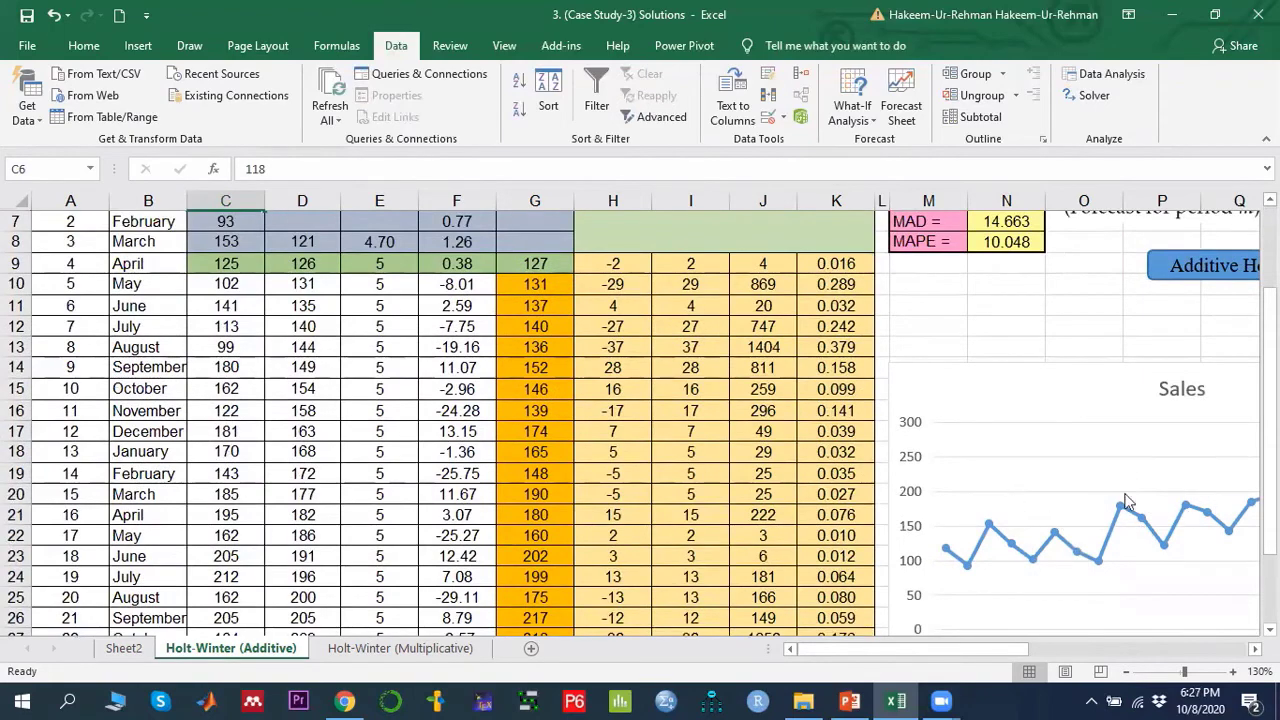
- Insert a line chart of the Sales column and delete it again
scroll(538, 478, up, 2)
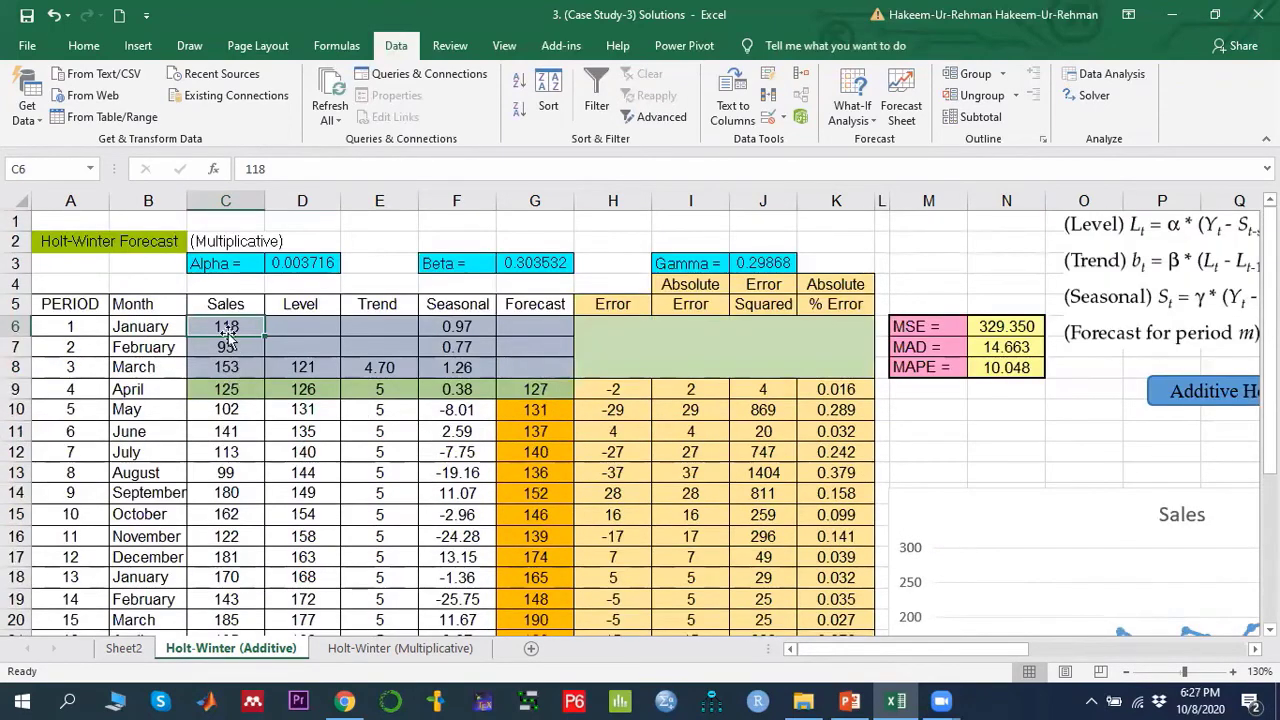
drag(226, 304, 128, 596)
scroll(183, 515, up, 4)
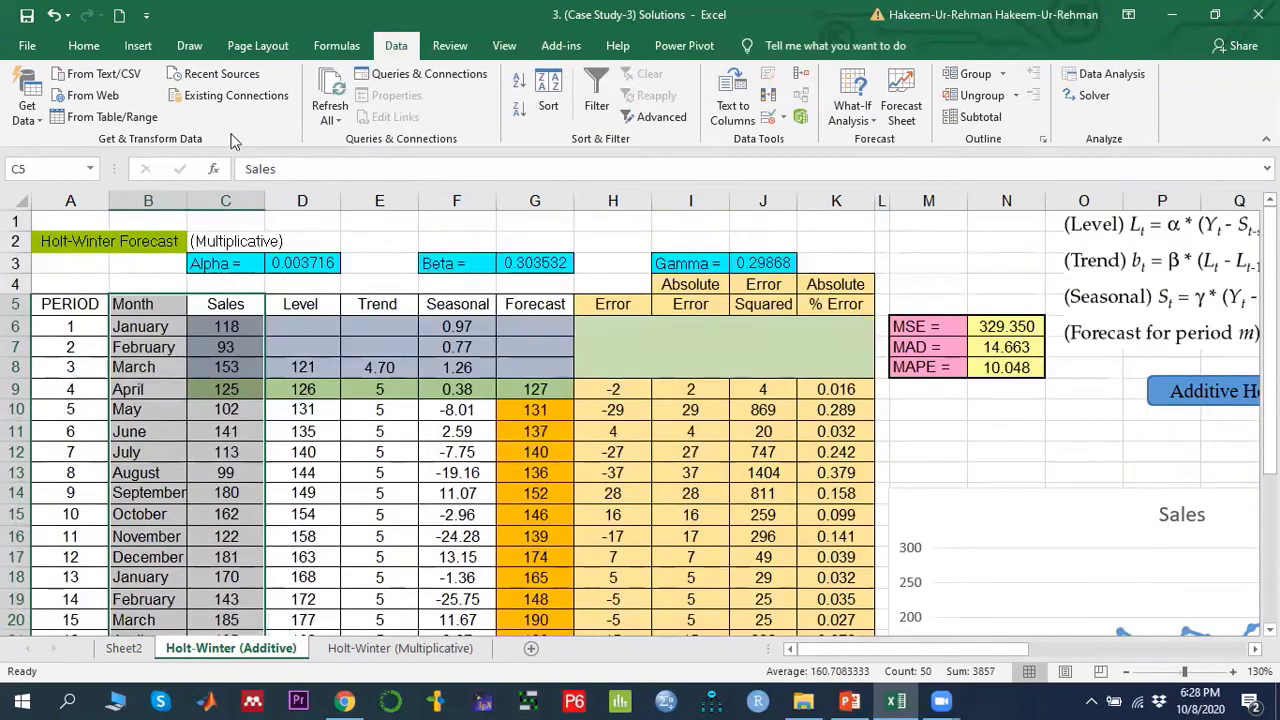
click(138, 45)
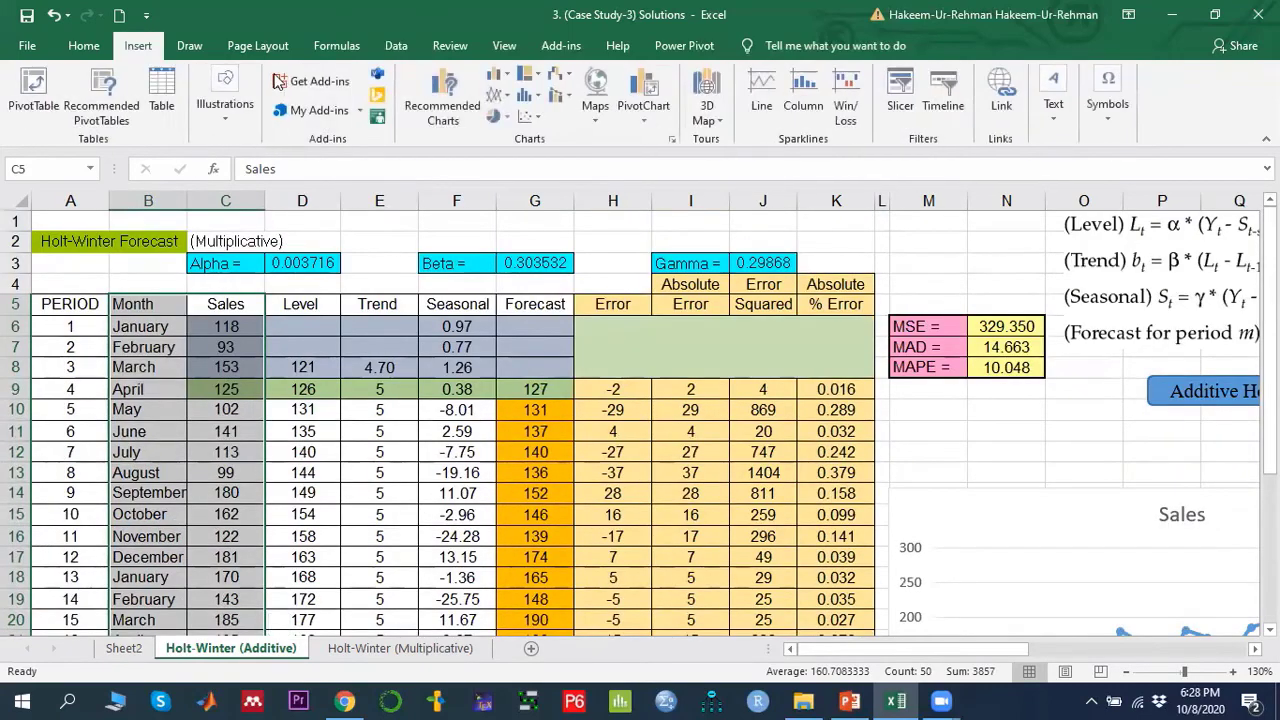
click(499, 95)
click(672, 163)
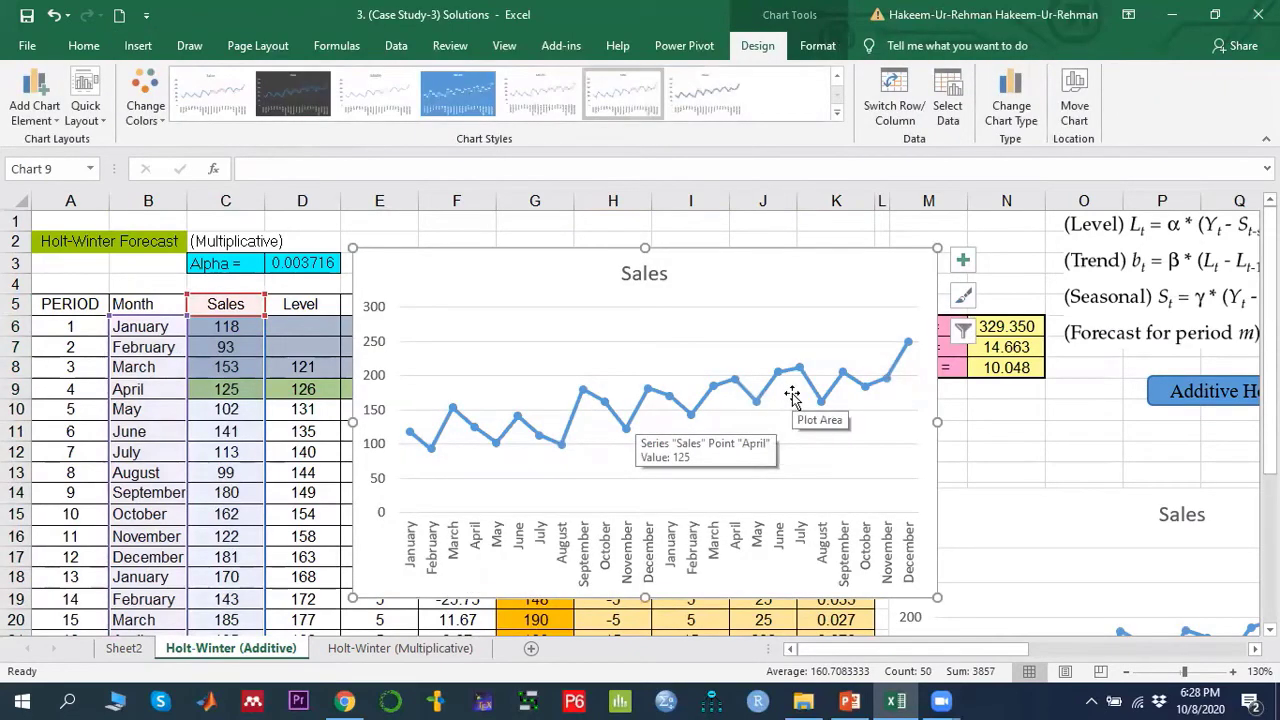
key(Delete)
- Insert a line-with-markers chart of the Sales and Forecast columns and delete it again
scroll(955, 395, down, 6)
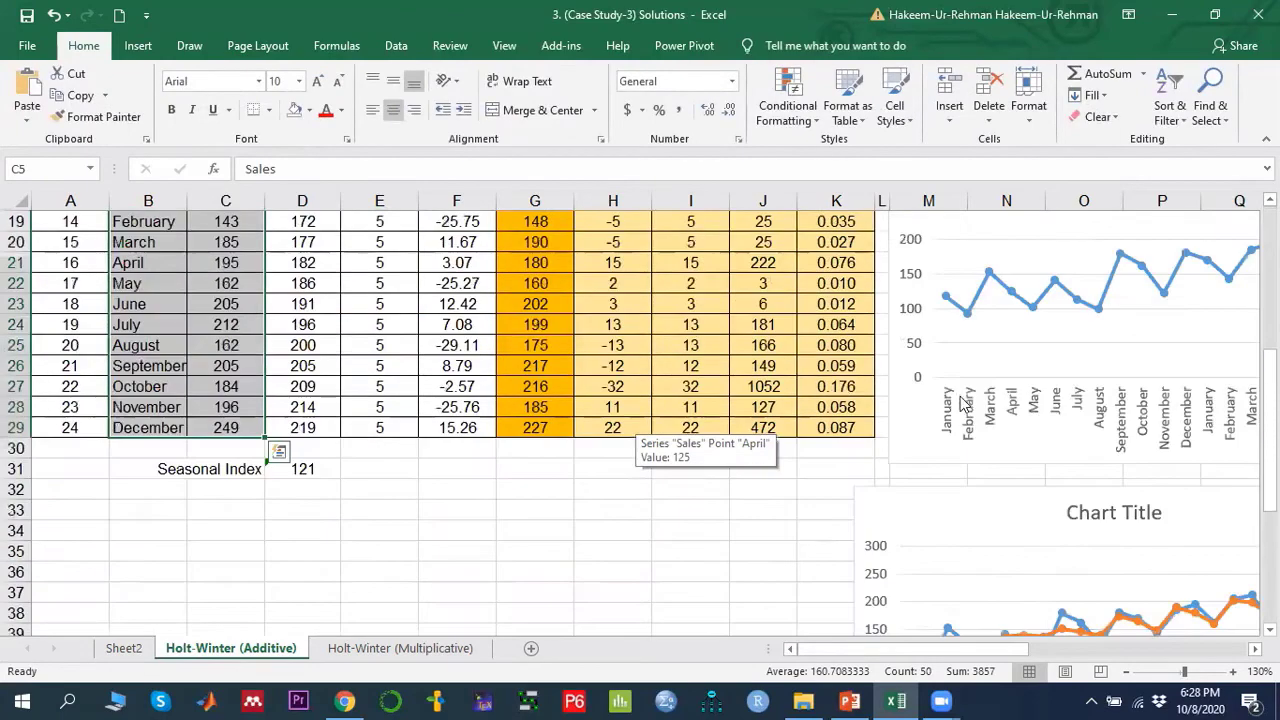
scroll(960, 497, down, 2)
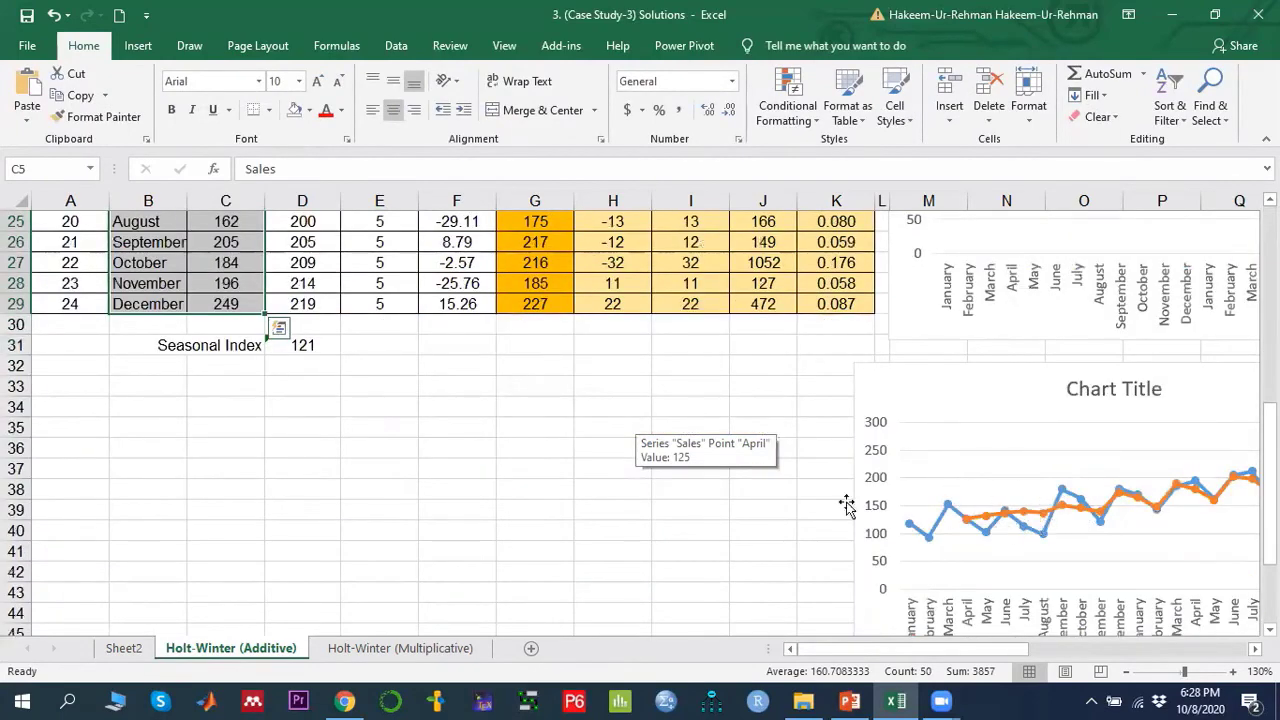
scroll(817, 500, up, 8)
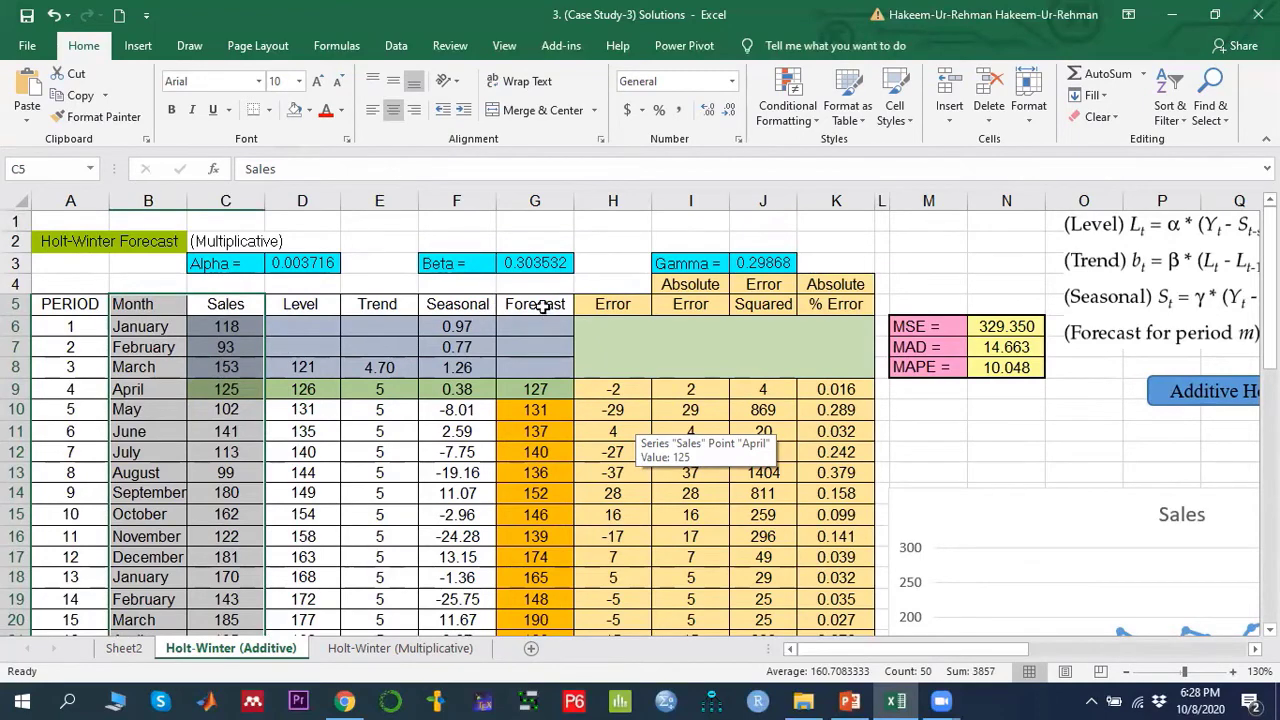
drag(541, 307, 534, 554)
scroll(534, 554, up, 4)
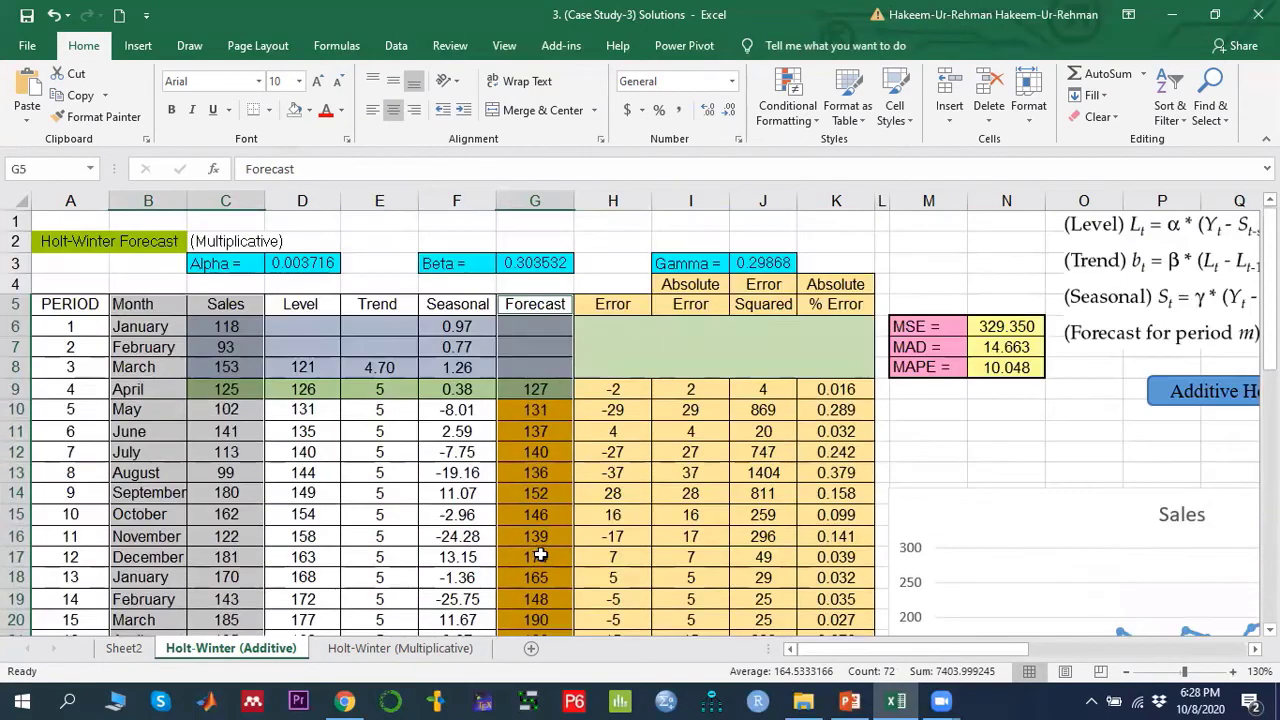
click(138, 45)
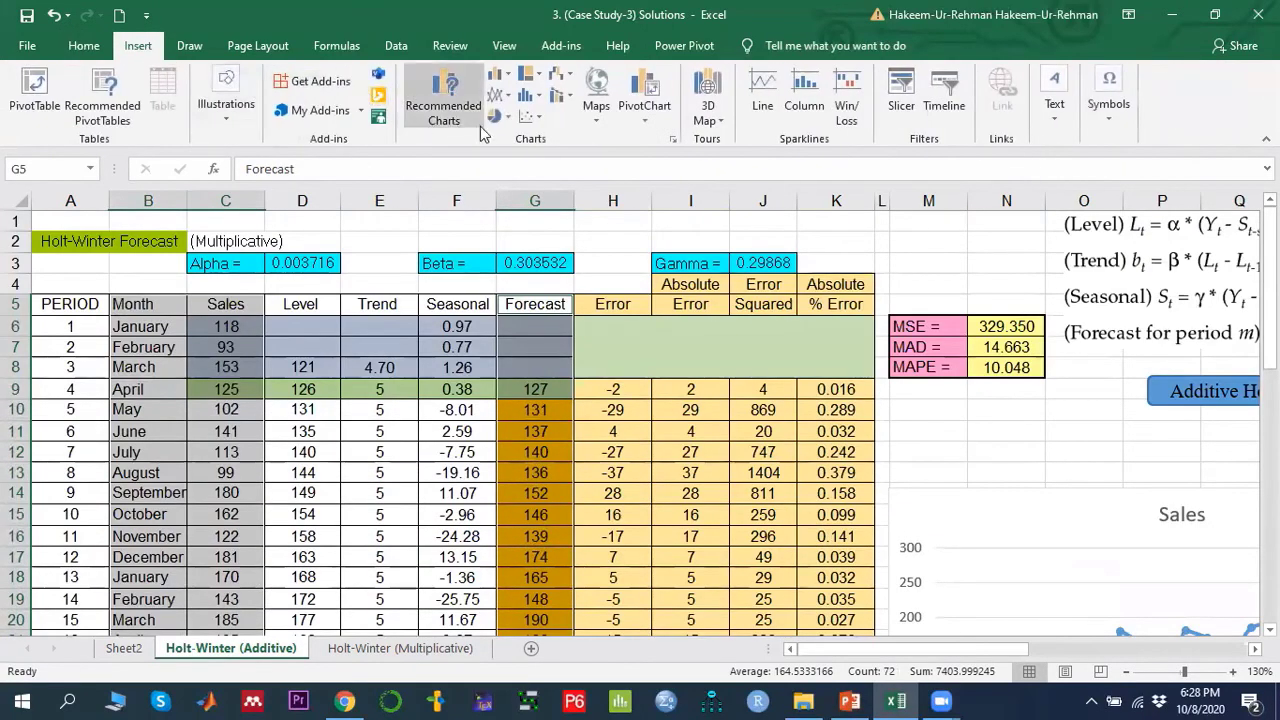
click(510, 97)
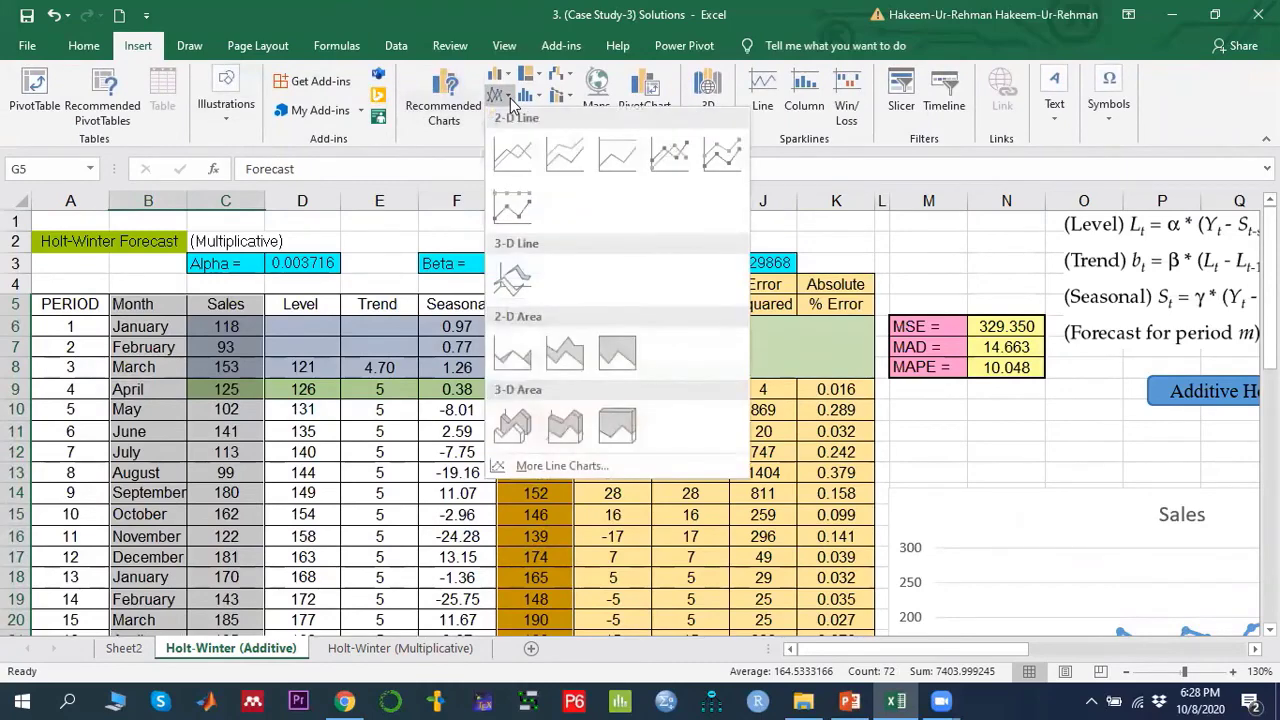
click(671, 156)
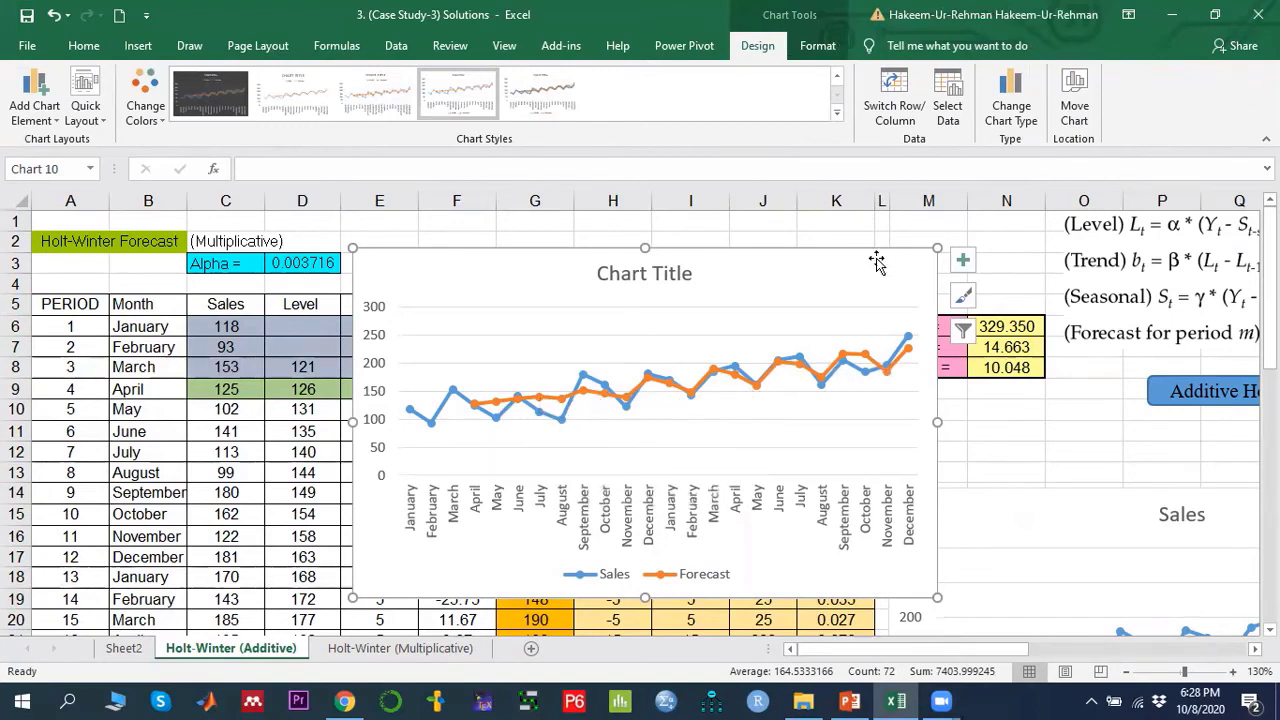
key(Delete)
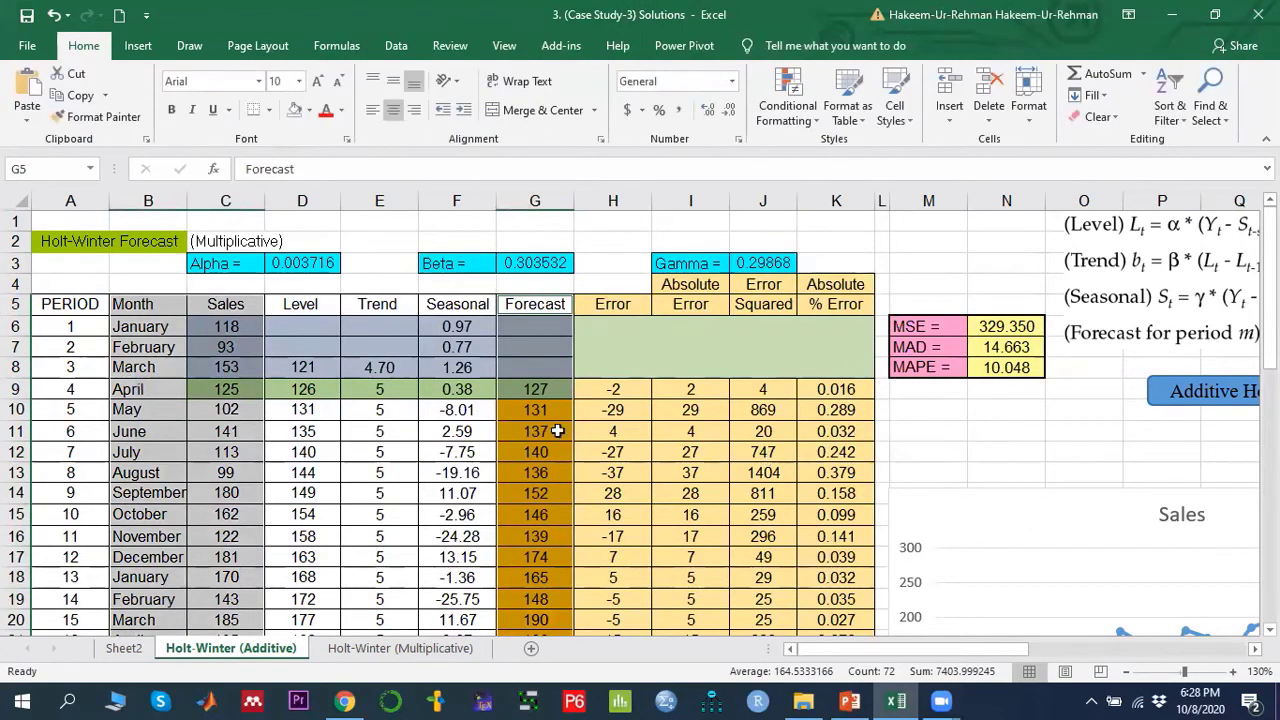
- Compare with the multiplicative sheet and inspect the alpha, beta and gamma parameter cells D3, G3 and J3
click(602, 351)
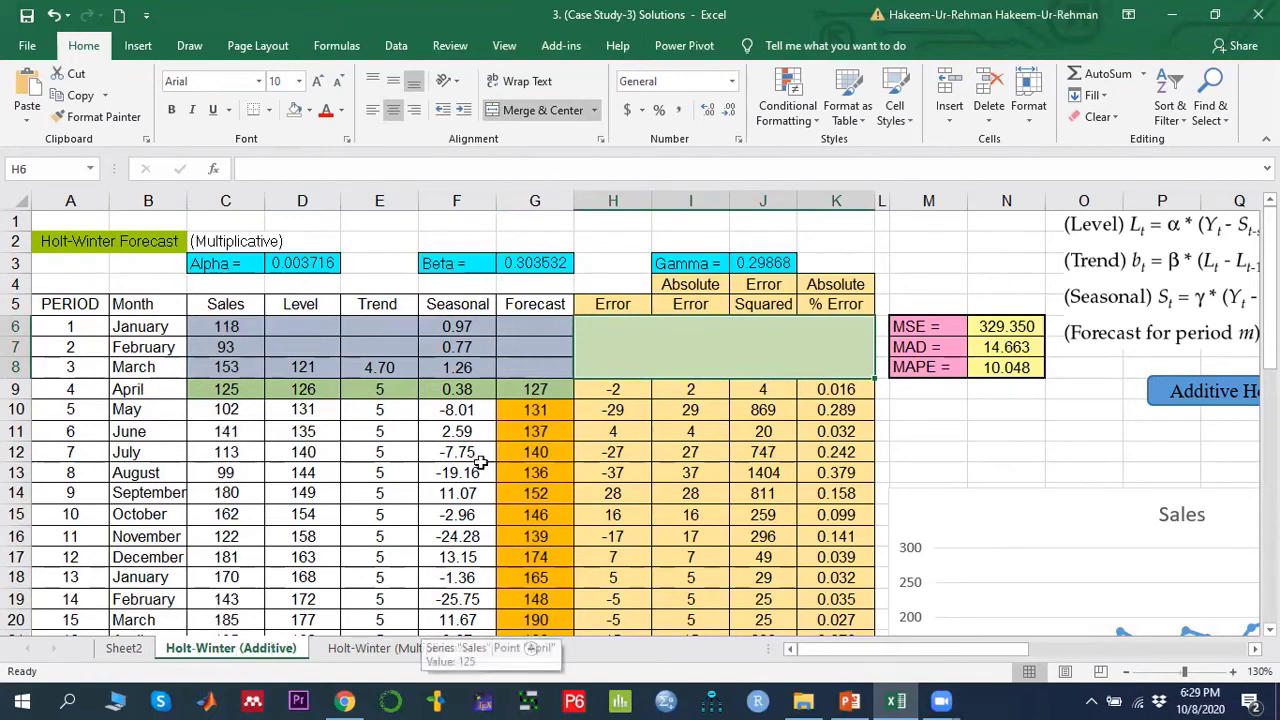
click(396, 650)
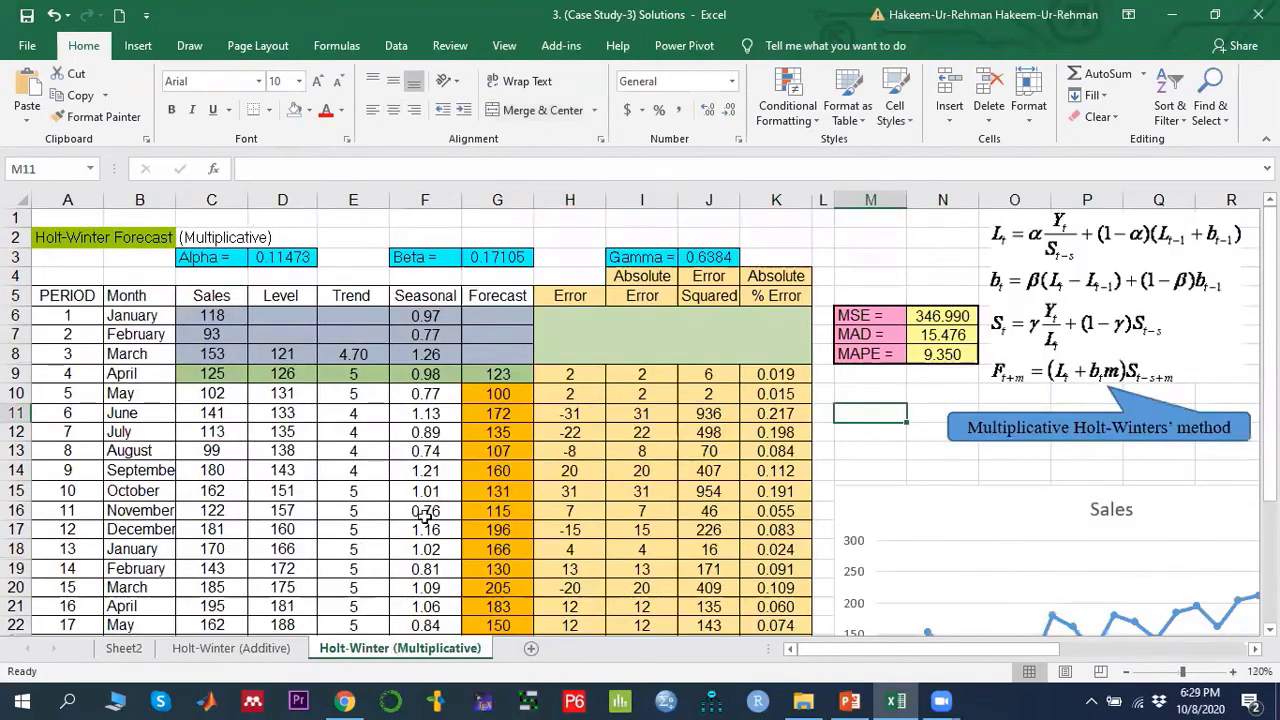
click(233, 650)
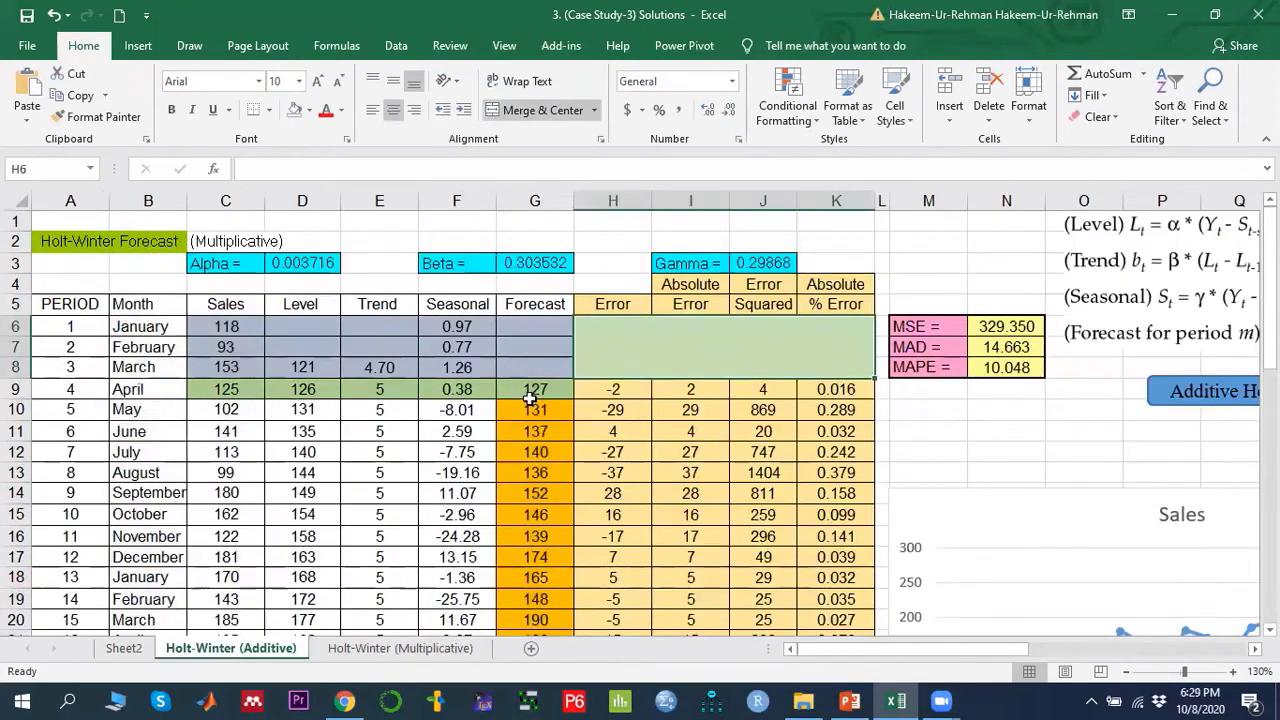
click(310, 263)
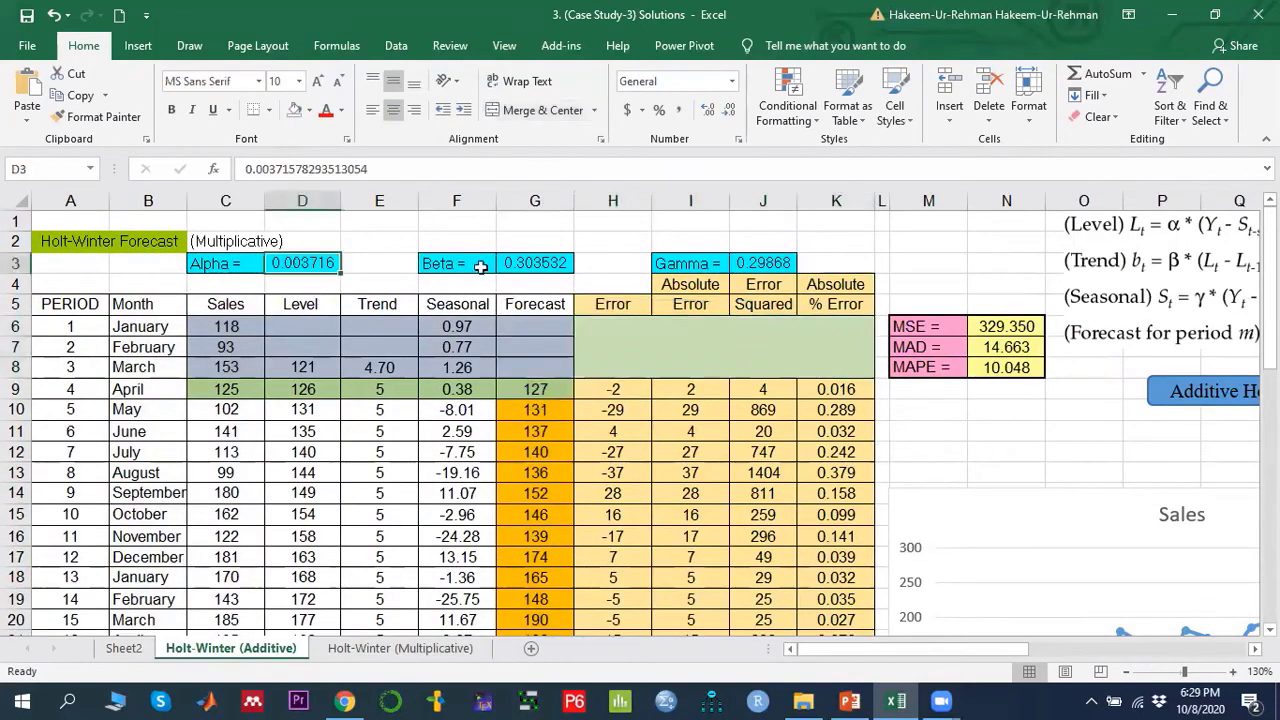
click(528, 263)
click(775, 260)
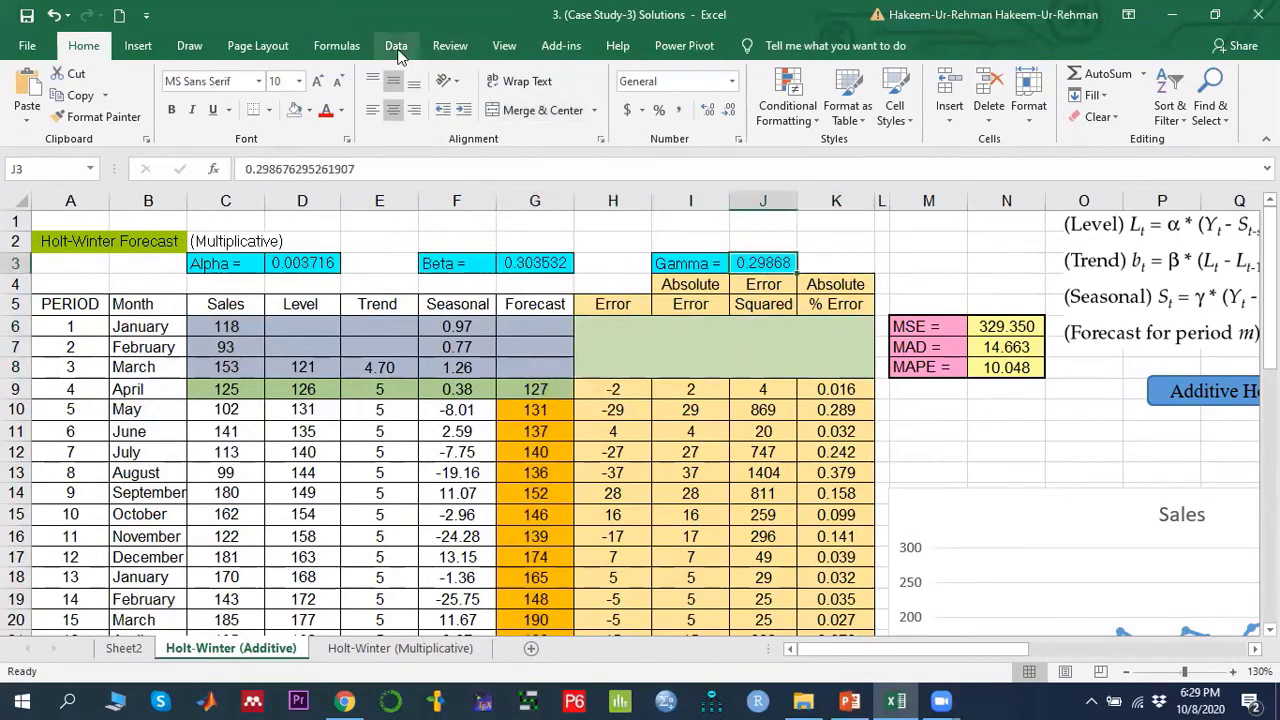
click(302, 260)
click(554, 260)
click(752, 262)
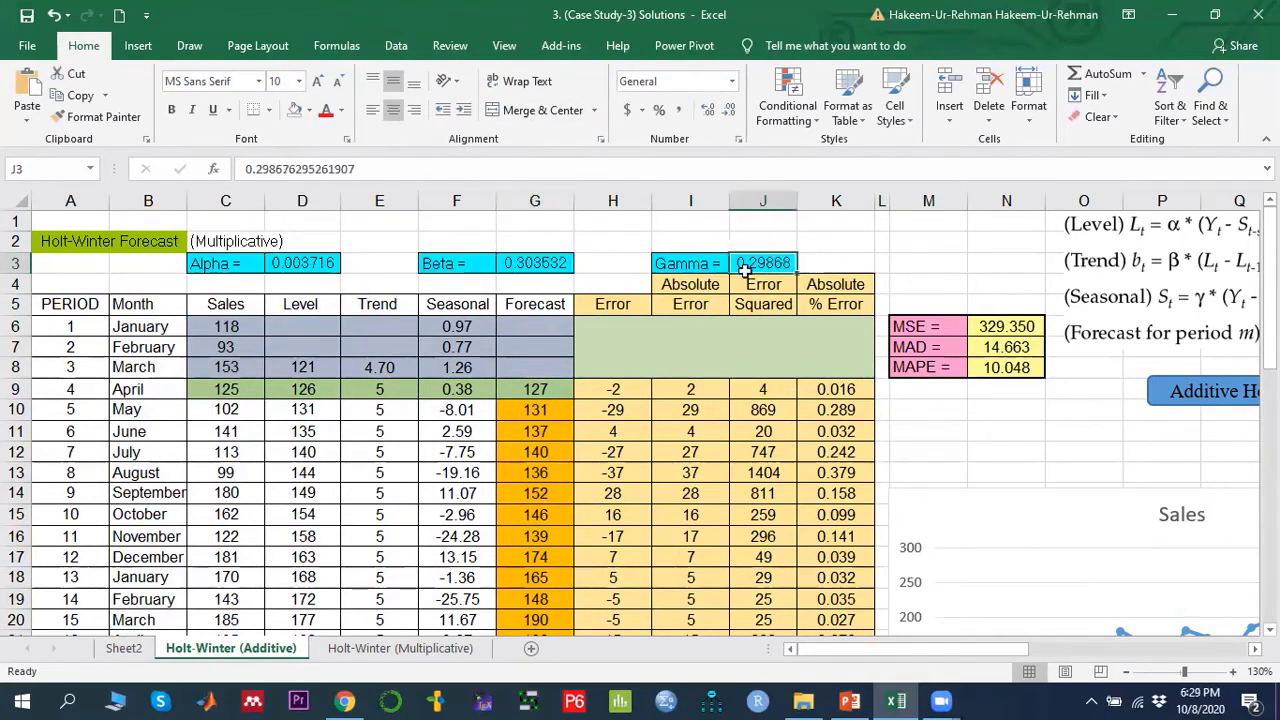
- Open Solver and set the objective to minimise the MAPE cell N8
click(399, 42)
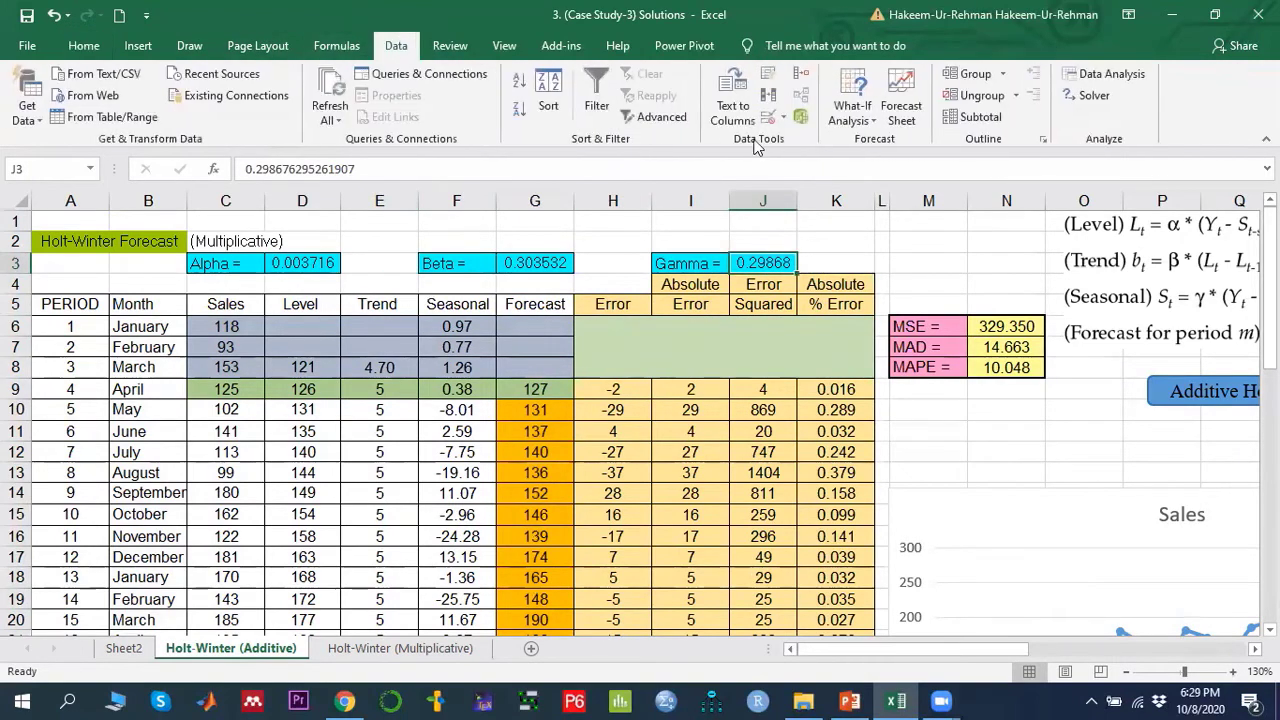
click(1100, 100)
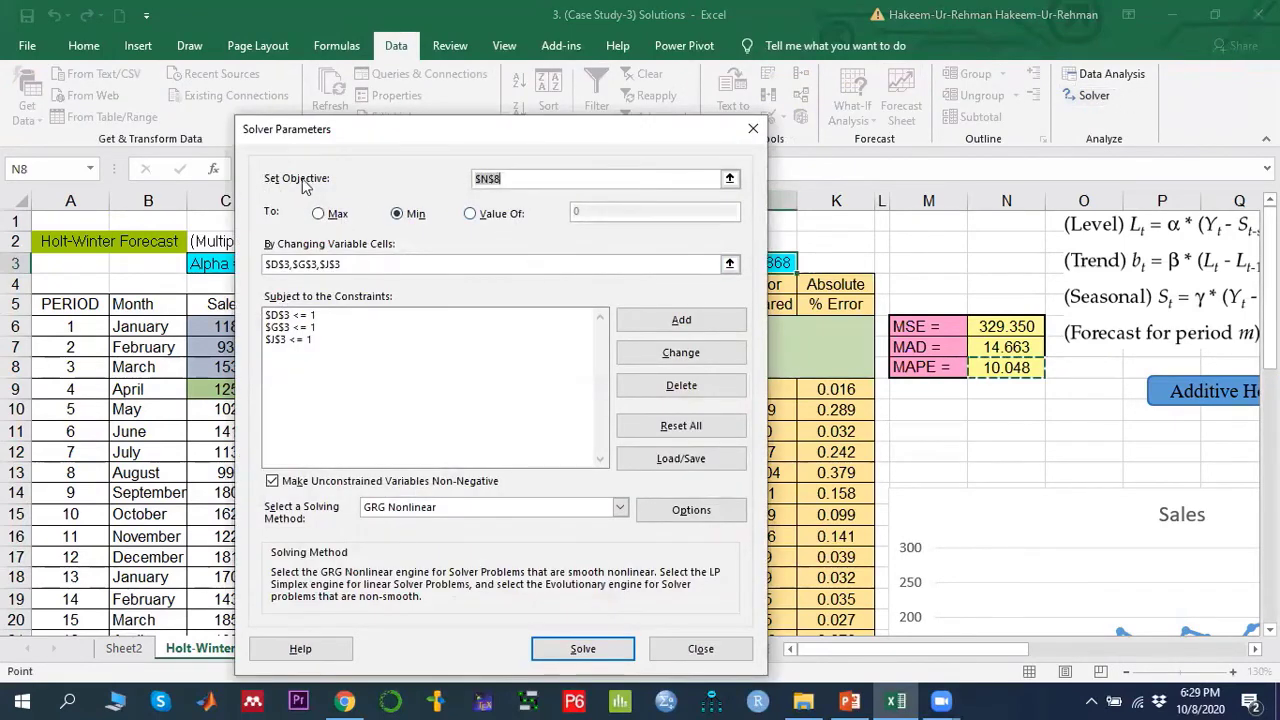
click(730, 179)
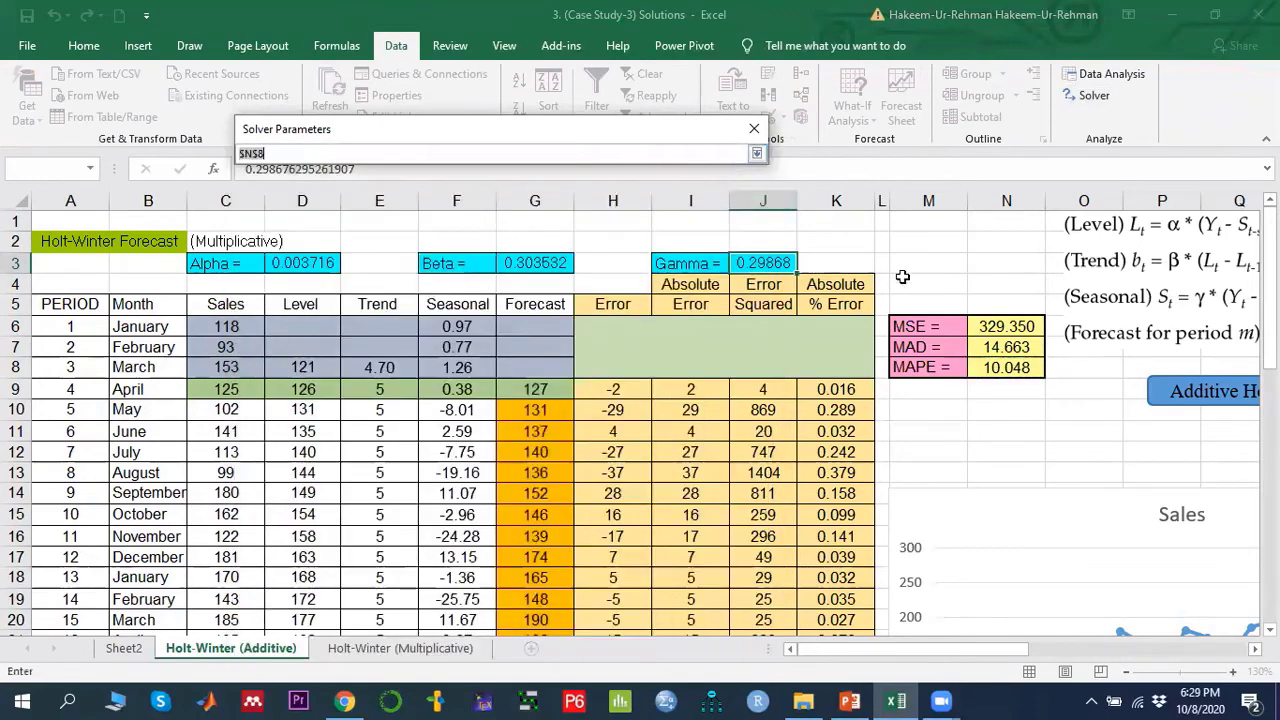
click(1013, 367)
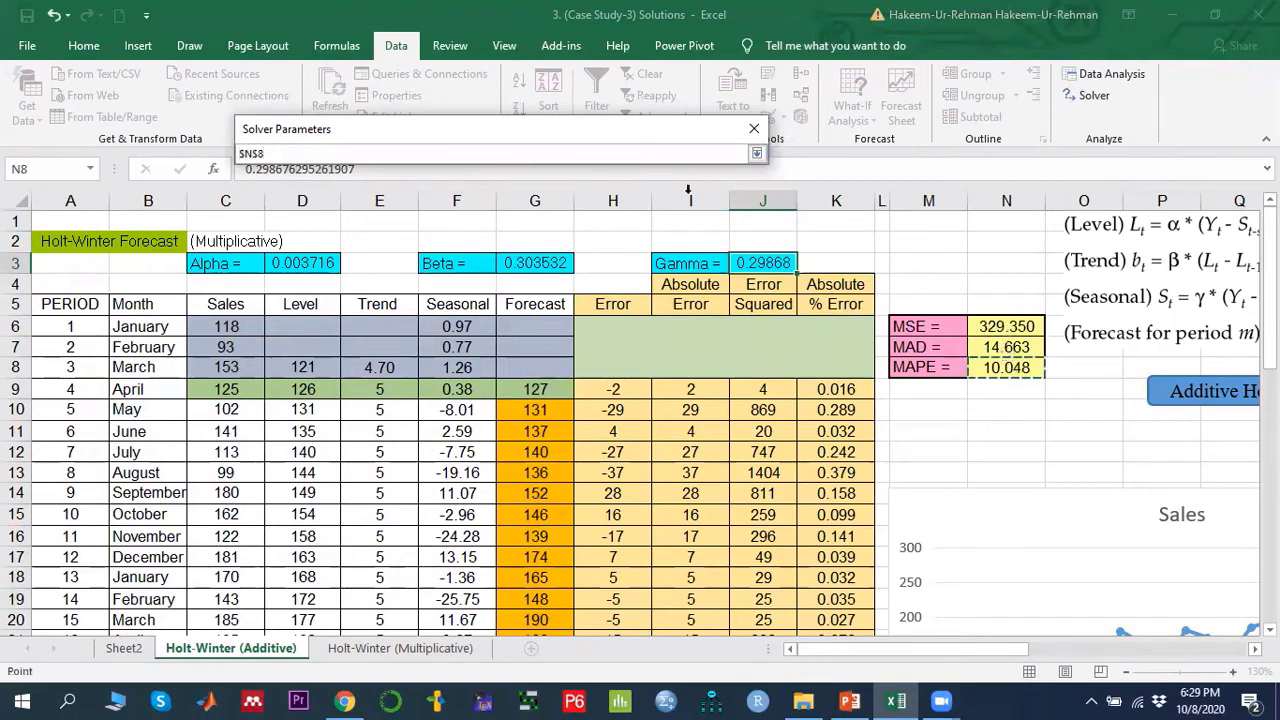
click(757, 154)
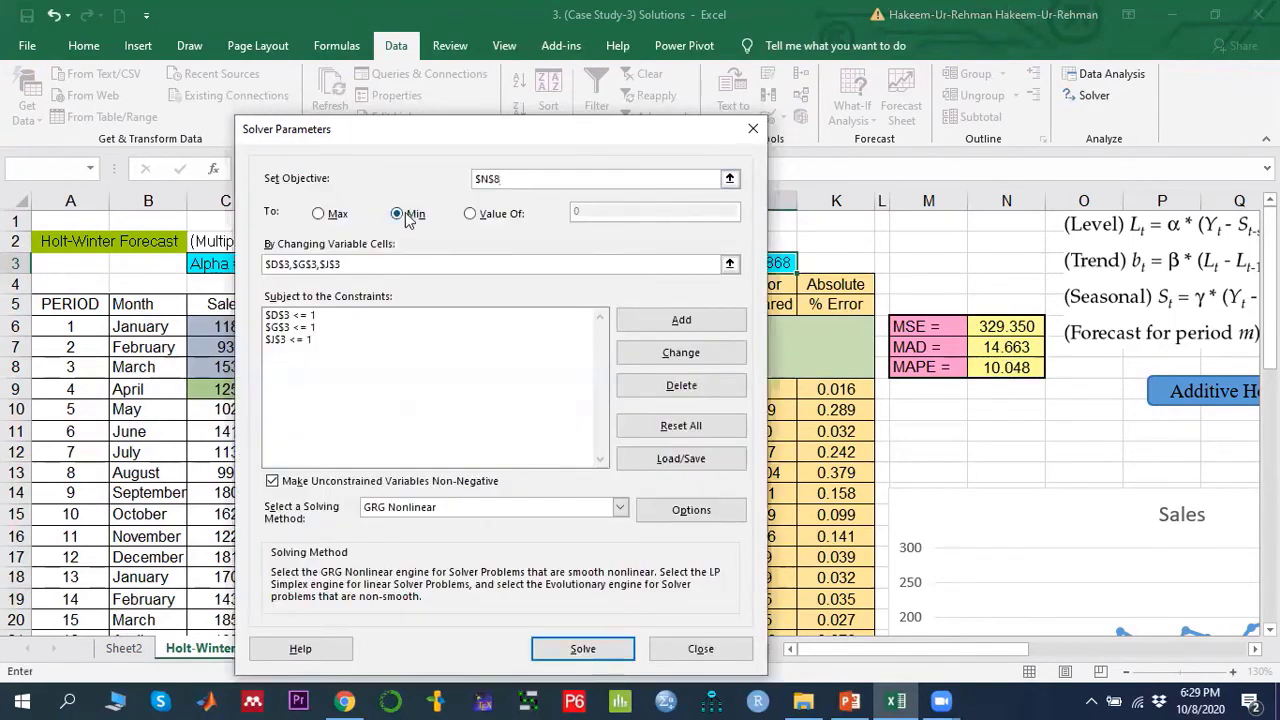
- Set Solver's changing variable cells to D3, G3 and J3
click(730, 264)
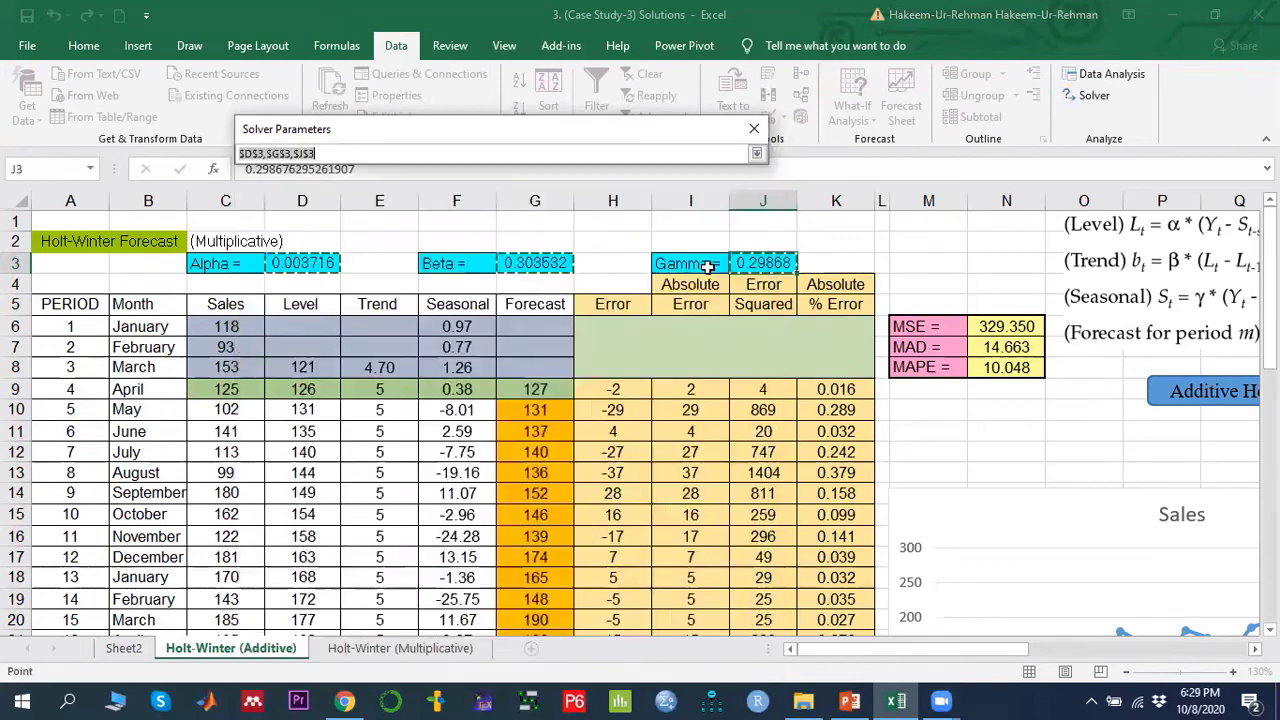
click(304, 262)
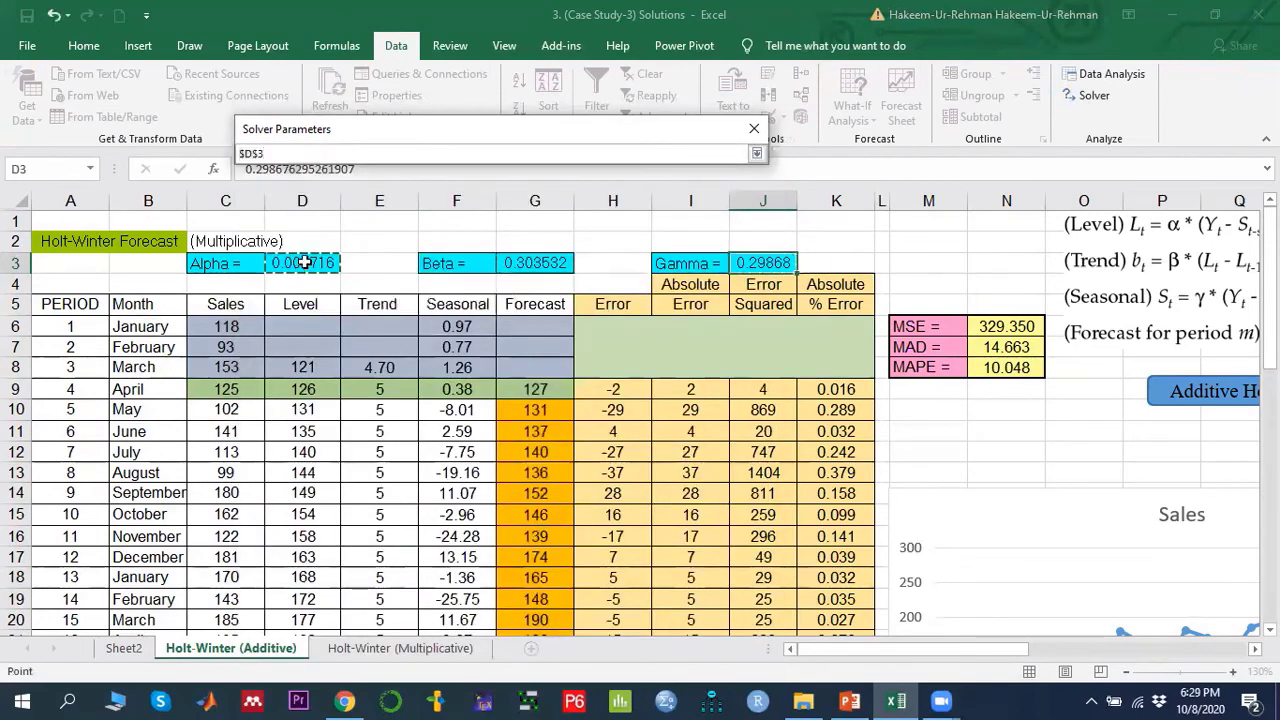
text(,)
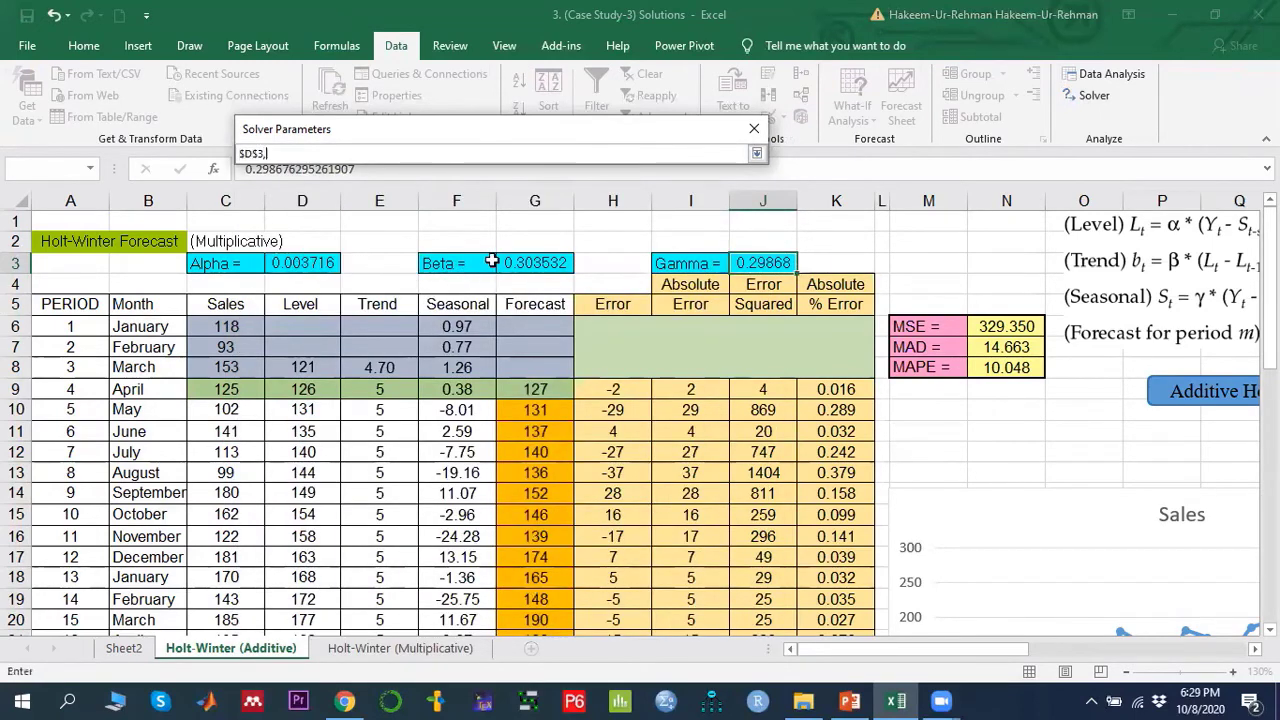
click(530, 261)
text(,)
click(762, 262)
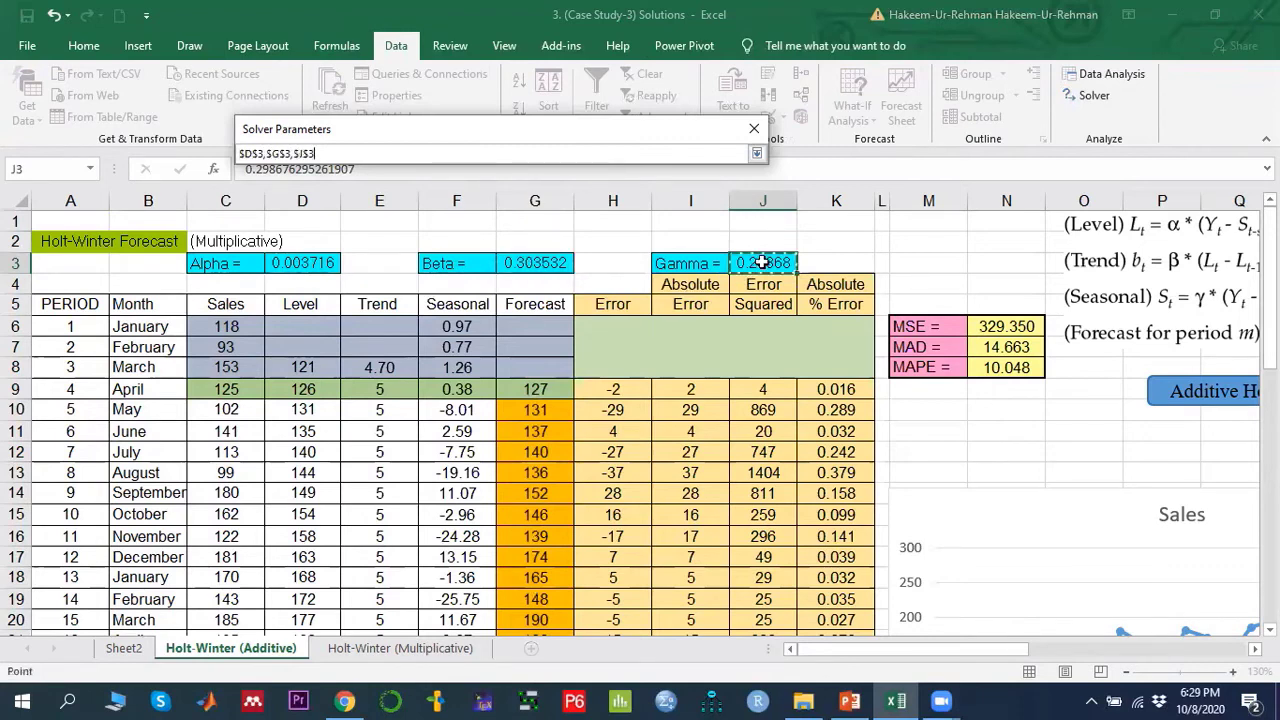
click(757, 153)
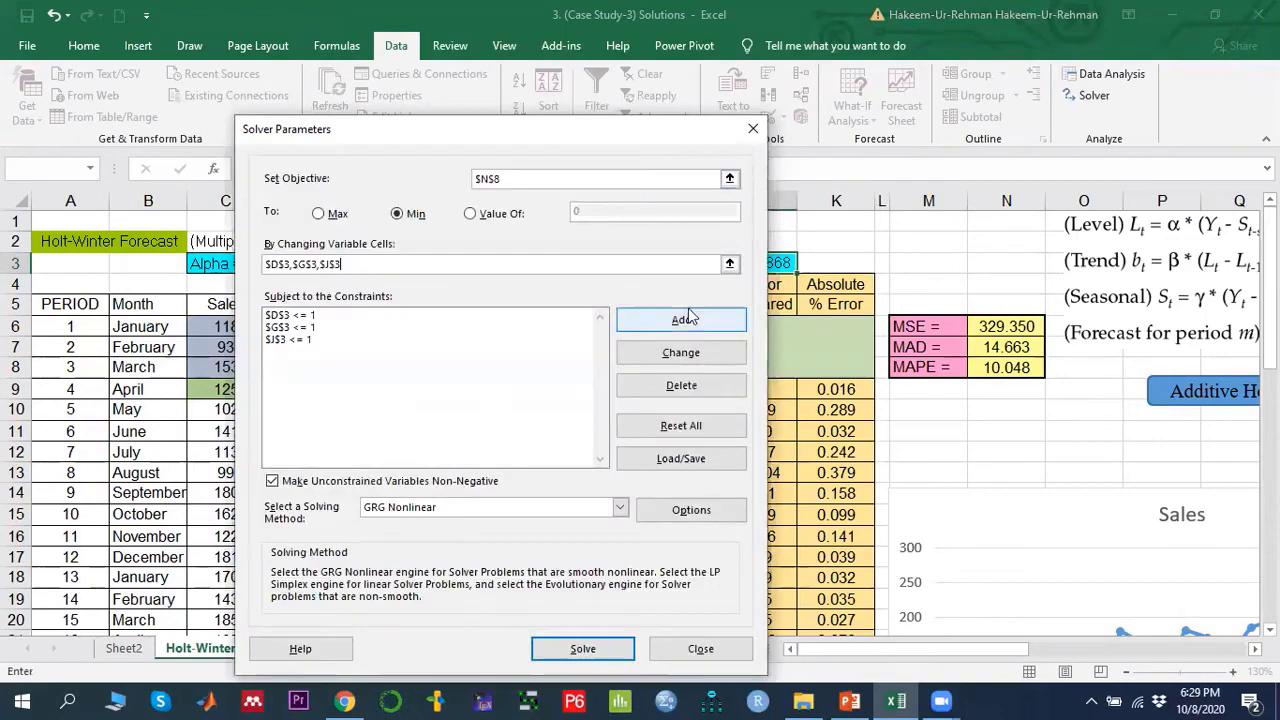
- Delete all three existing constraints from the Solver constraint list
click(300, 315)
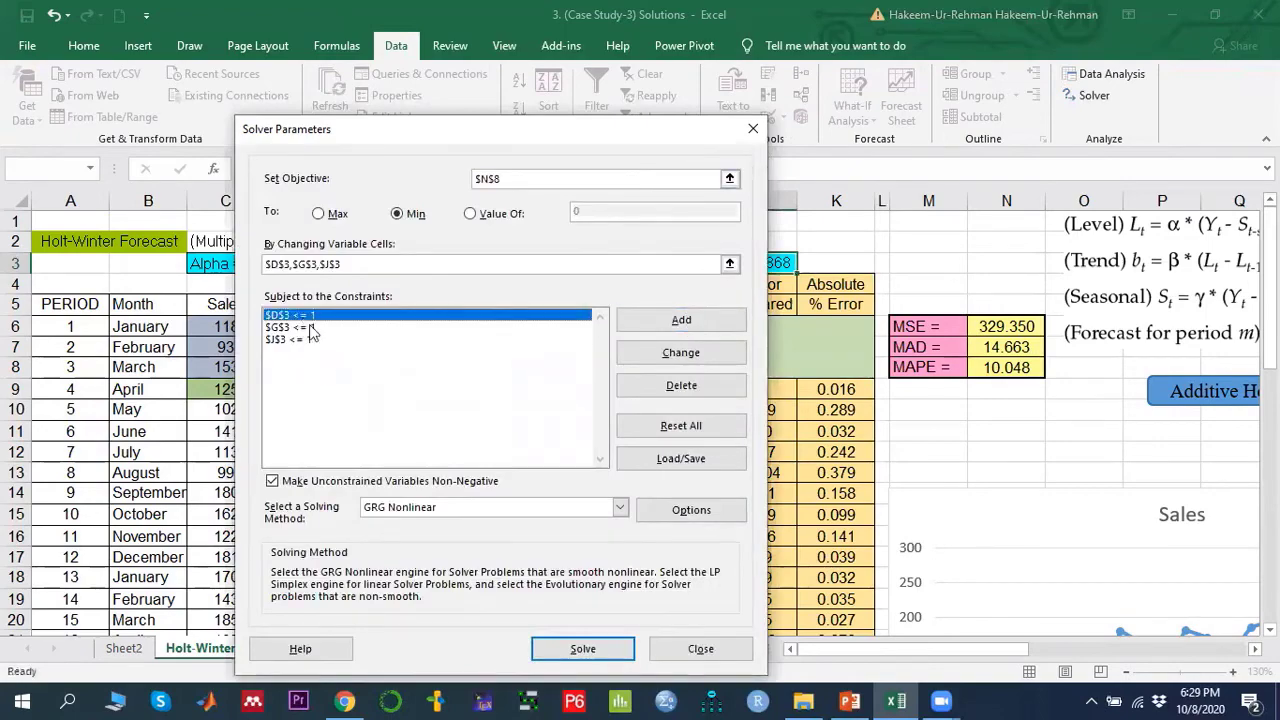
click(648, 386)
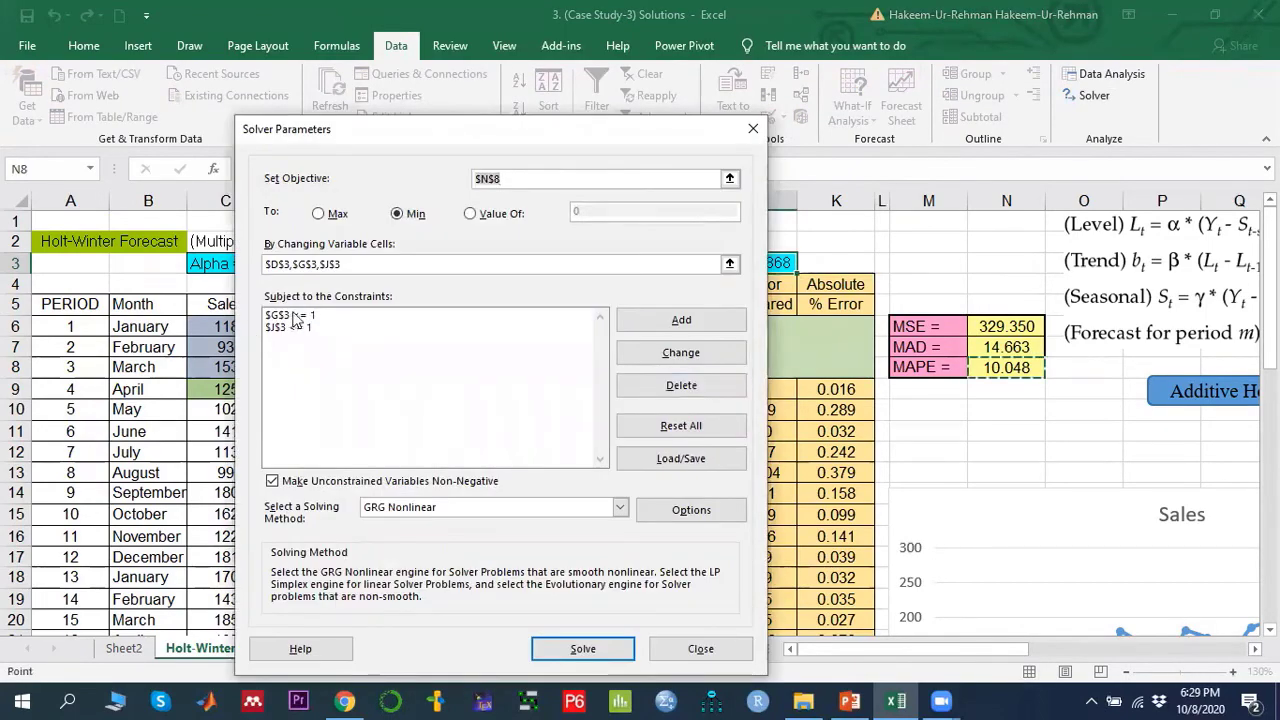
click(295, 318)
click(670, 386)
click(305, 318)
click(666, 387)
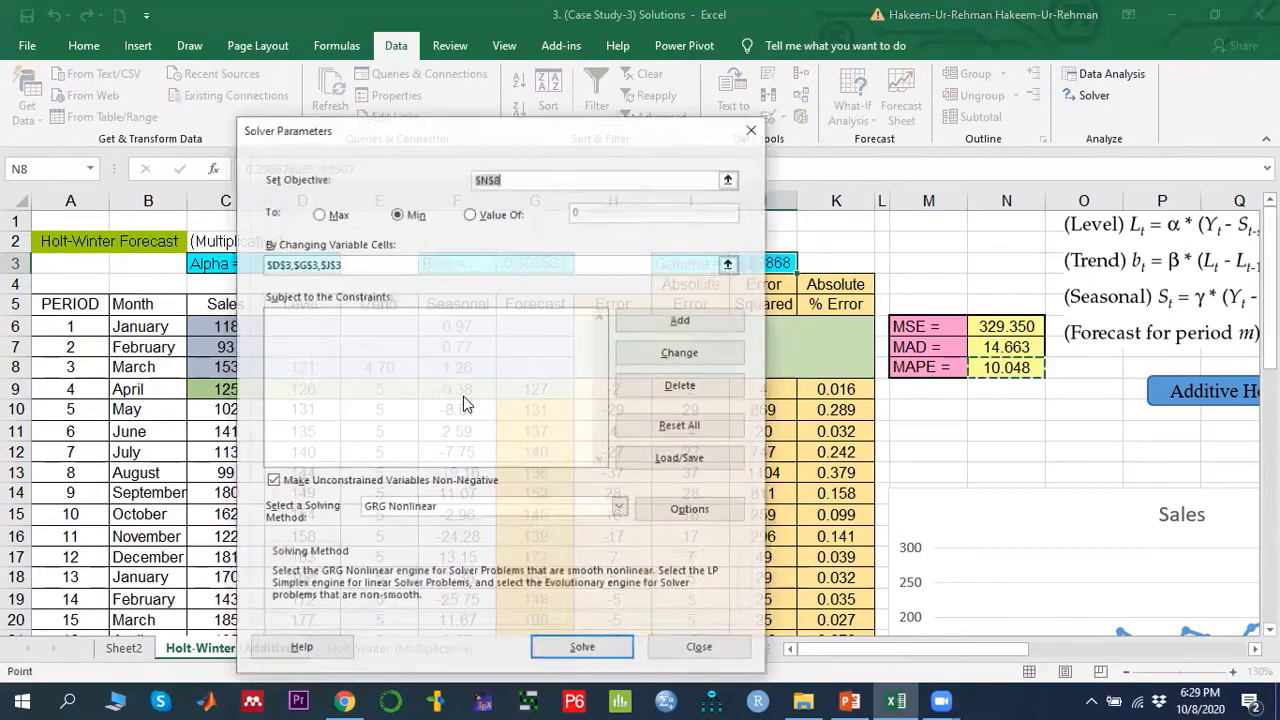
- Add constraints limiting alpha in D3 and beta in G3 to <= 1
click(688, 320)
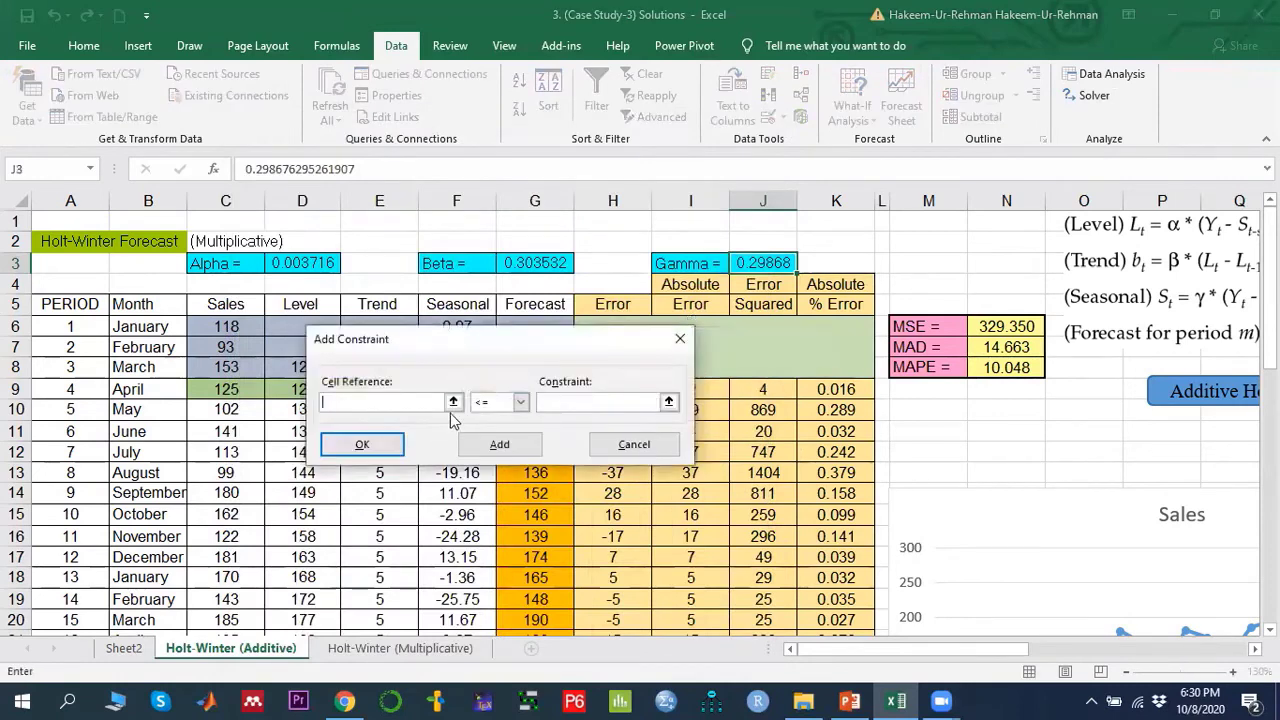
click(300, 265)
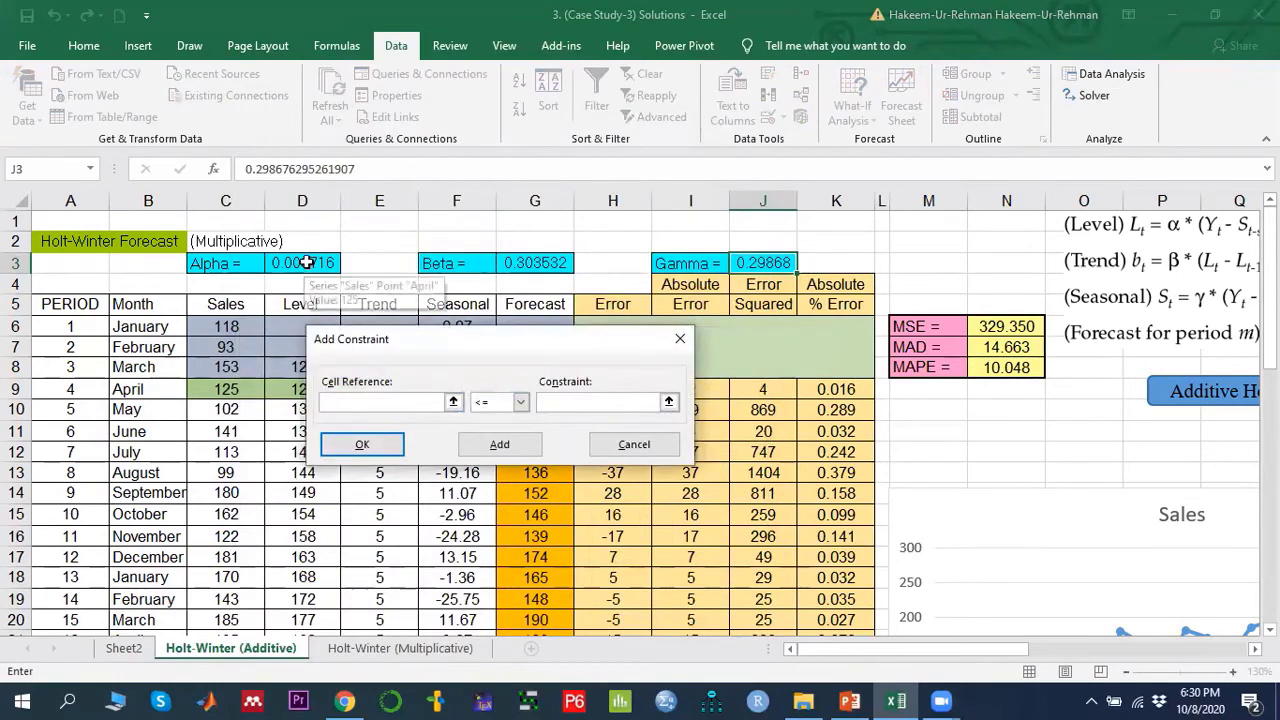
click(510, 402)
click(502, 413)
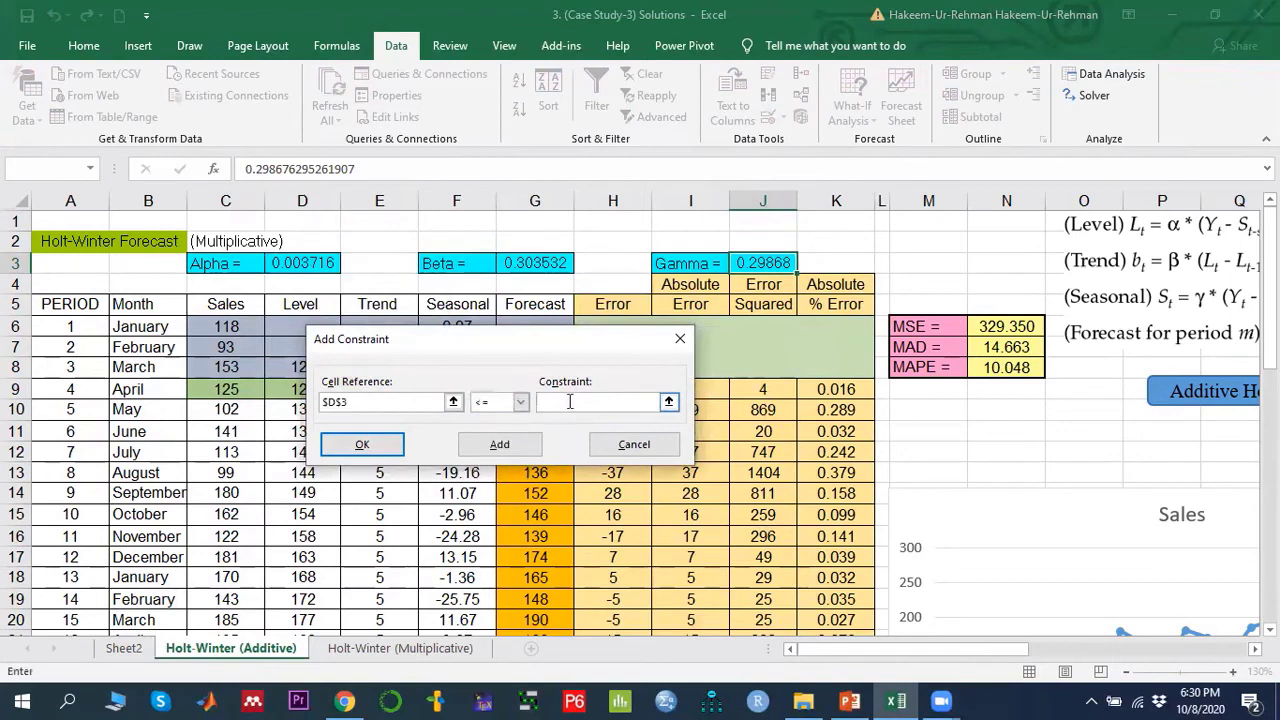
click(490, 452)
click(527, 264)
click(563, 407)
click(499, 444)
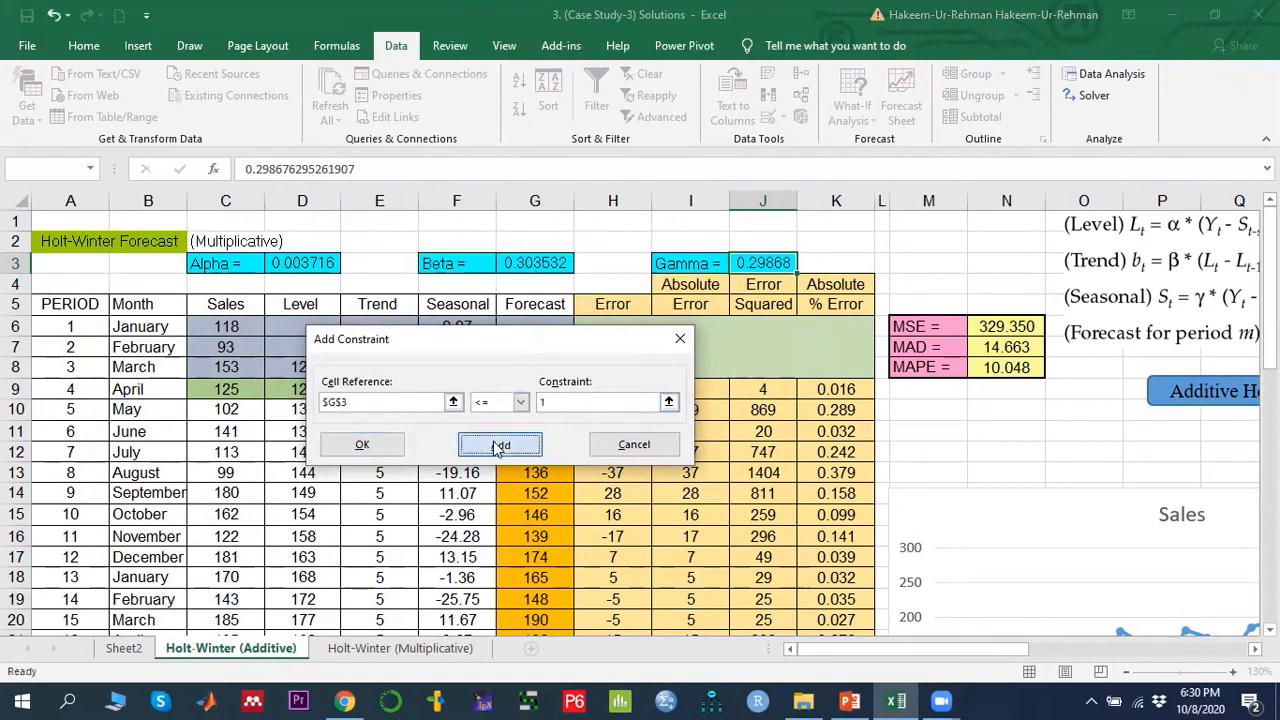
- Add a constraint limiting gamma in J3 to <= 1, then solve and keep Solver's solution
click(768, 261)
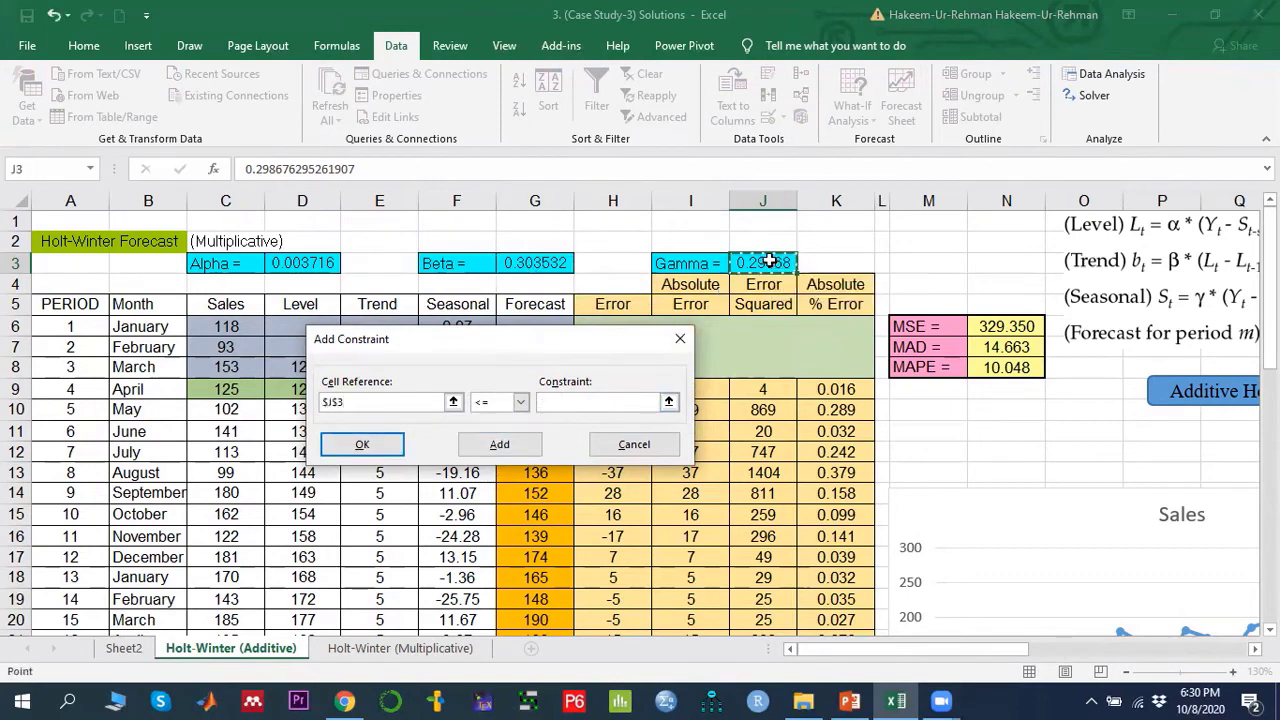
click(569, 400)
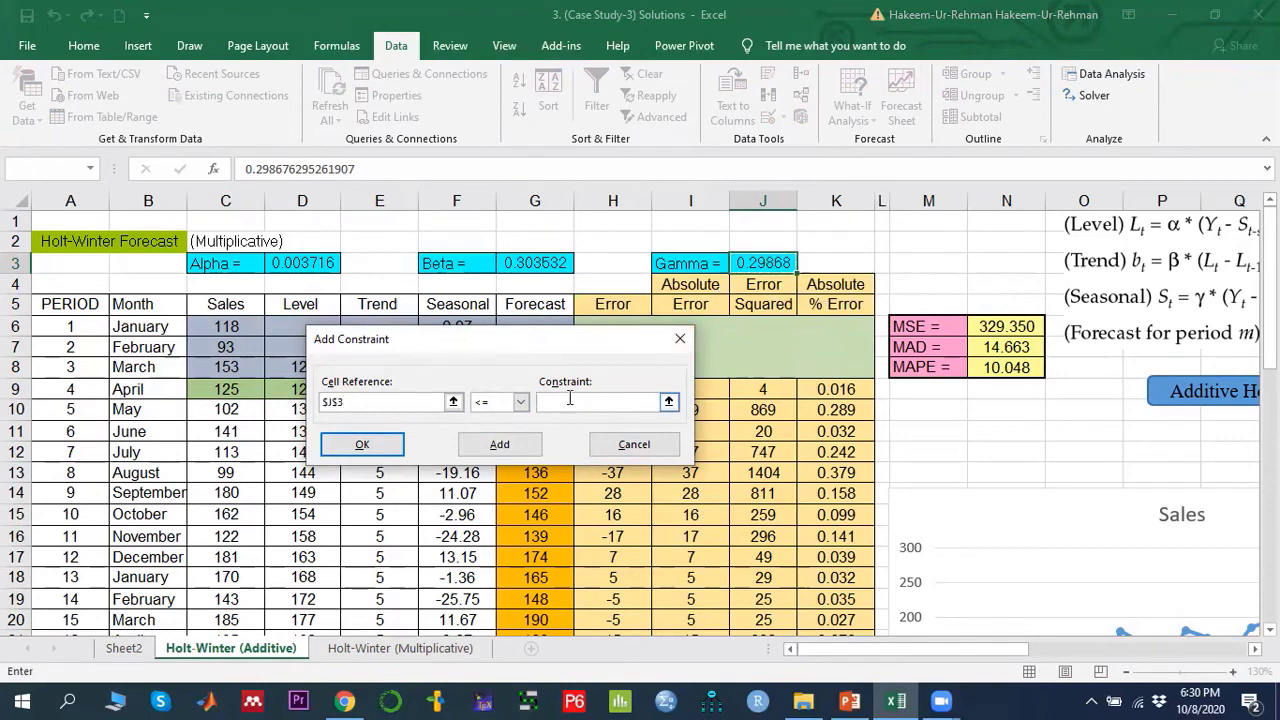
text(1)
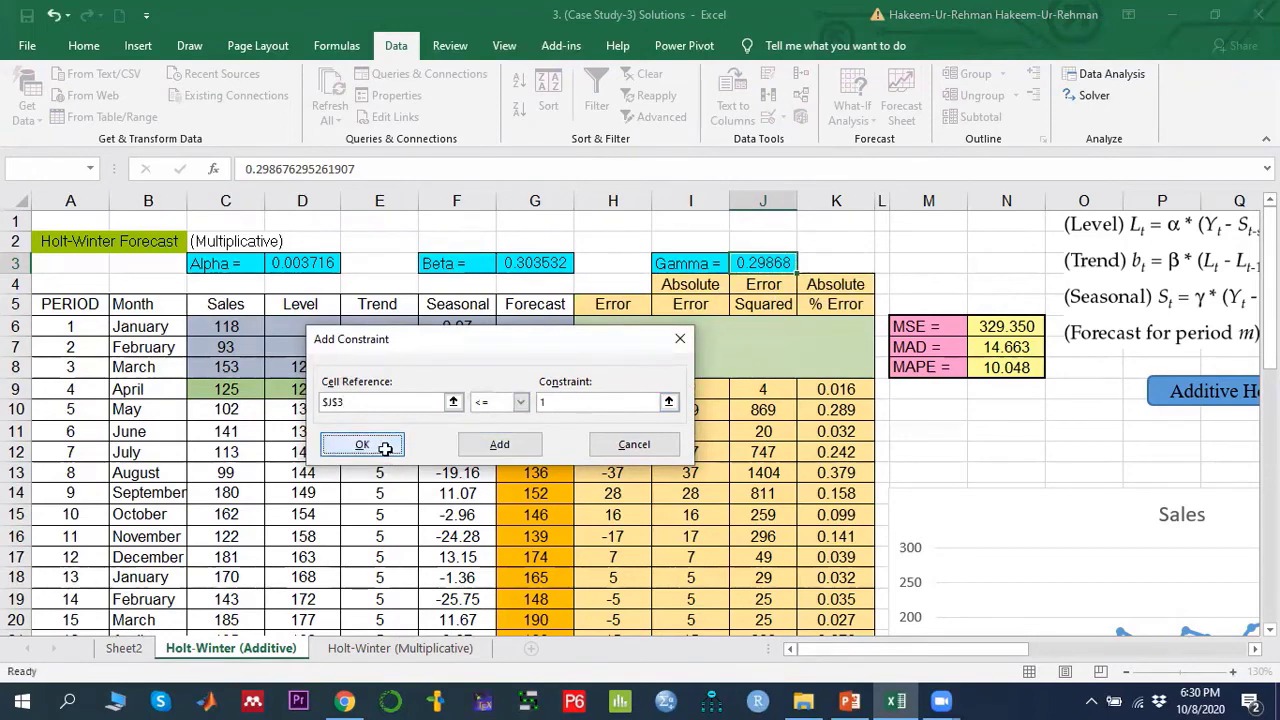
click(380, 446)
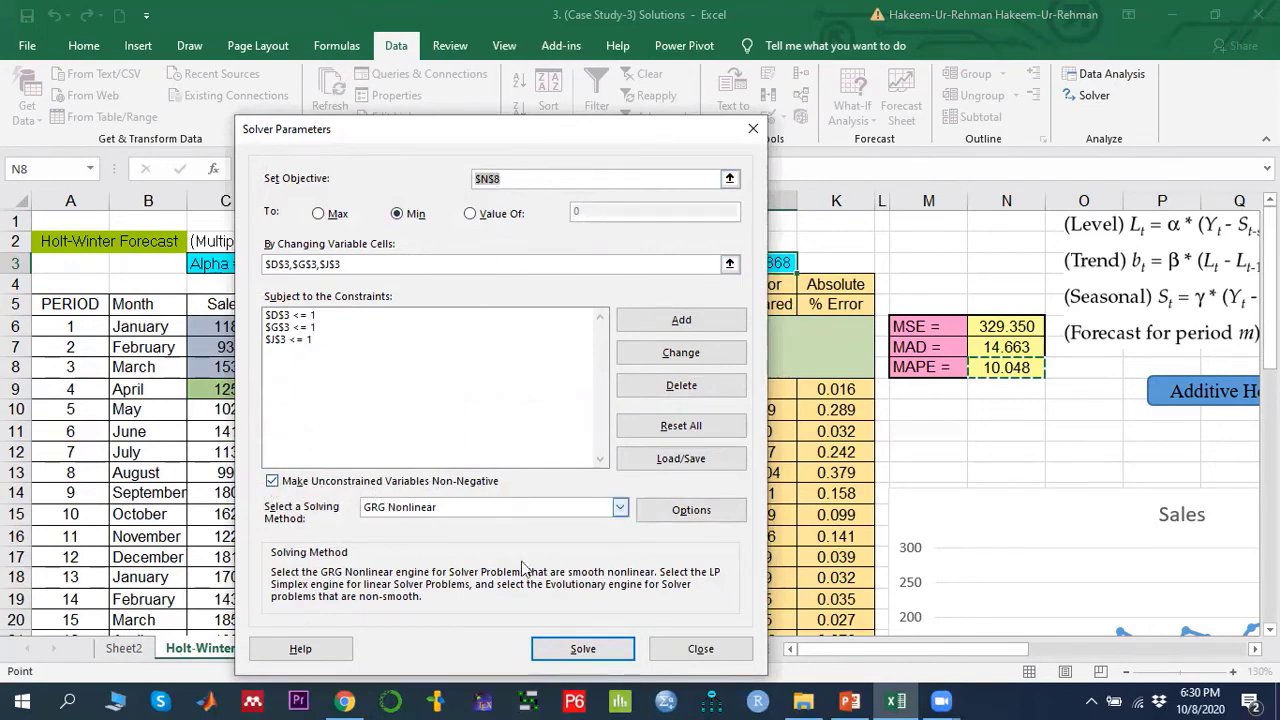
click(588, 650)
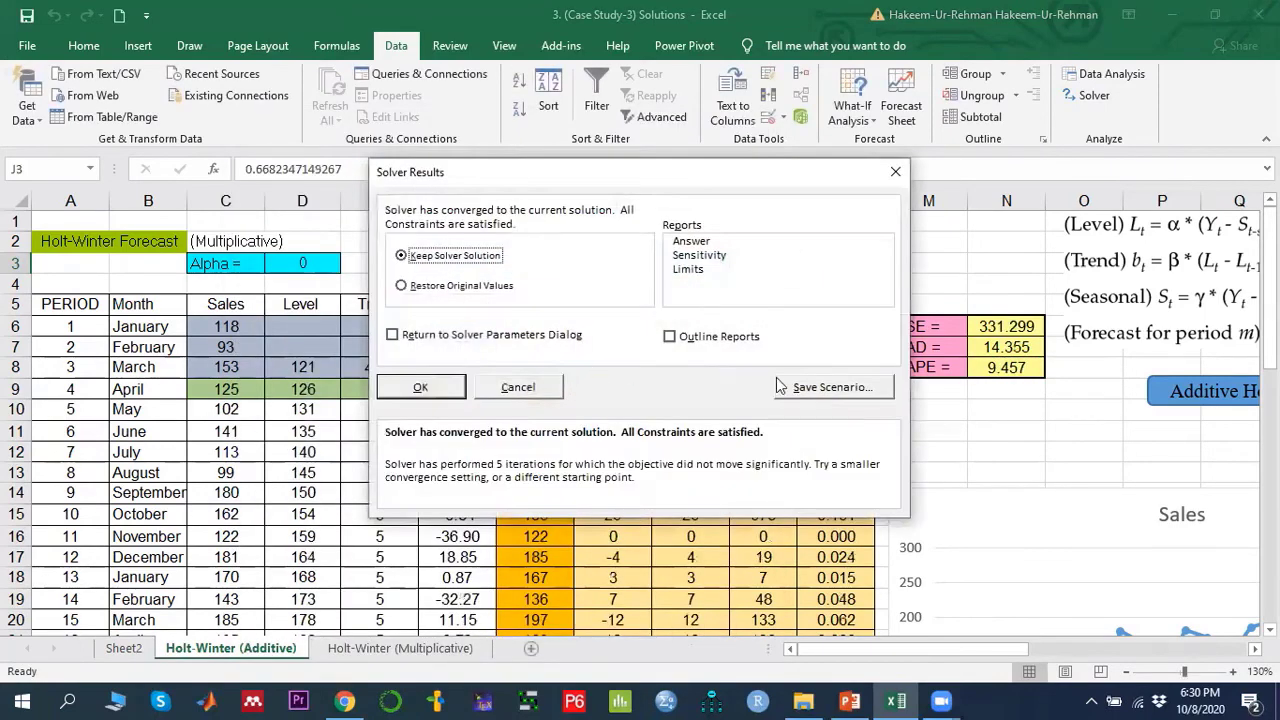
click(440, 390)
- Inspect the optimised alpha, beta and gamma values in D3, G3 and J3
click(291, 263)
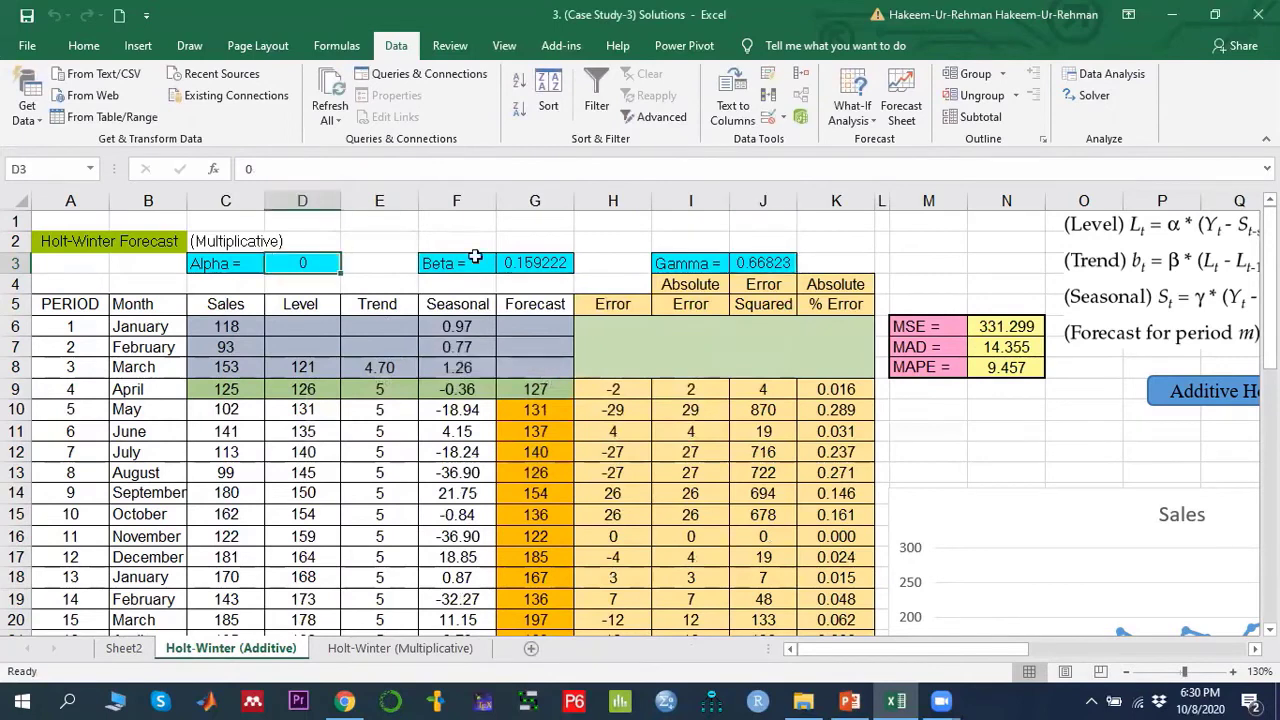
click(523, 264)
click(745, 262)
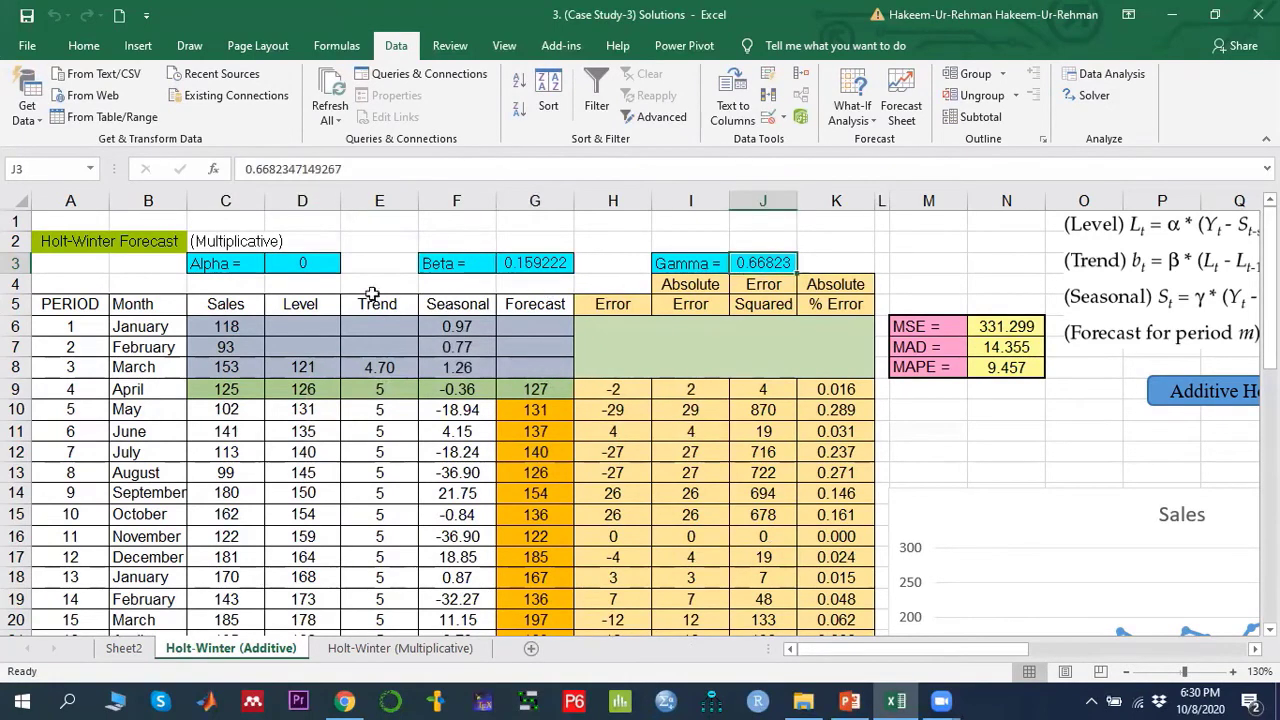
click(306, 261)
click(548, 264)
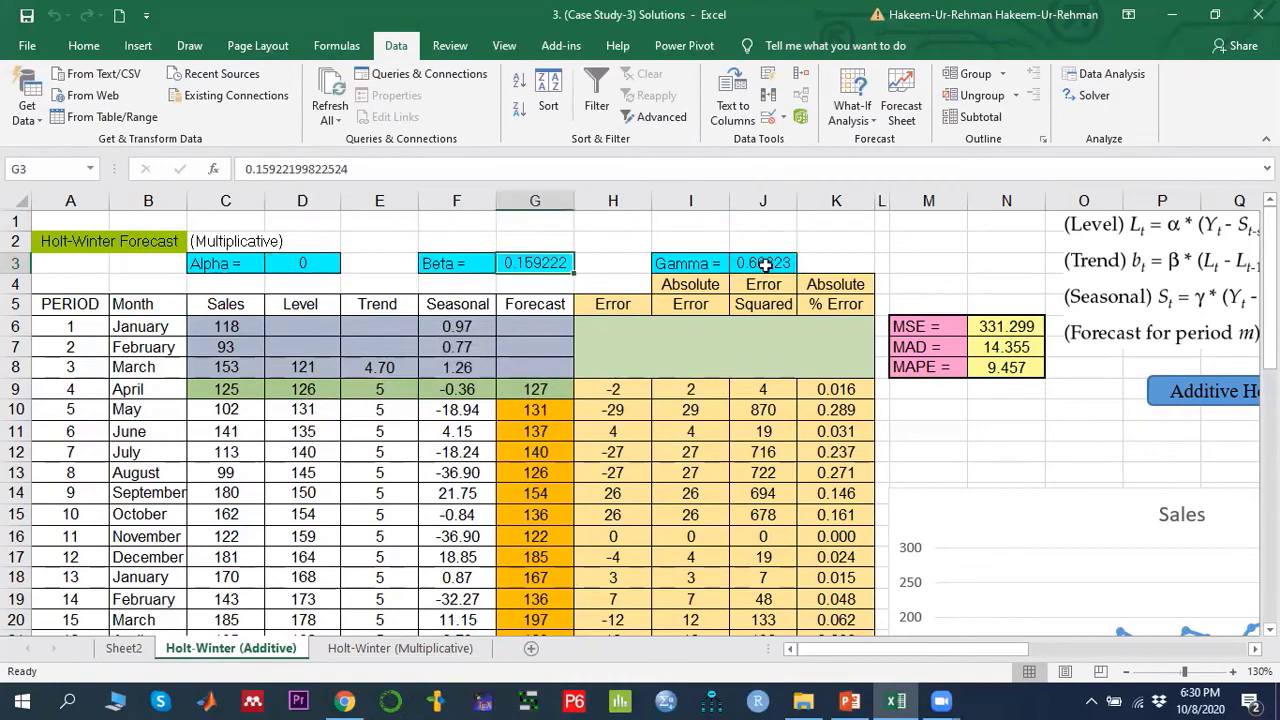
click(765, 263)
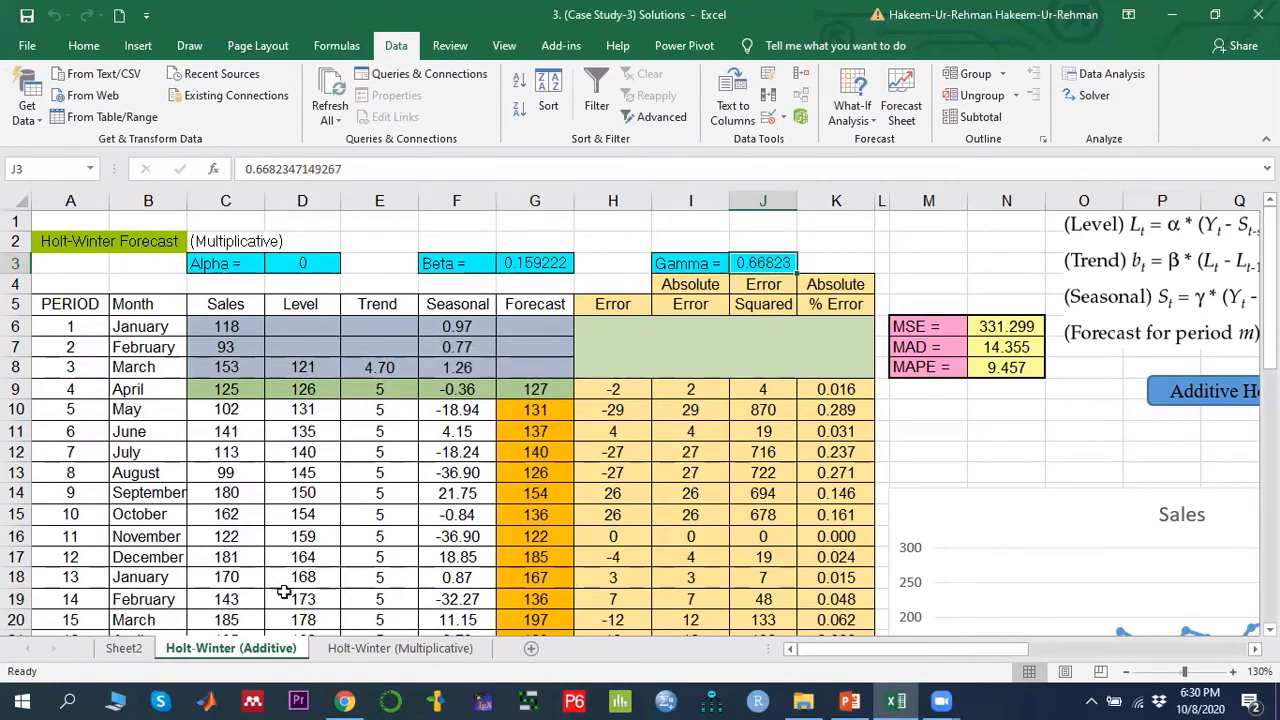
scroll(316, 452, down, 2)
scroll(316, 452, up, 2)
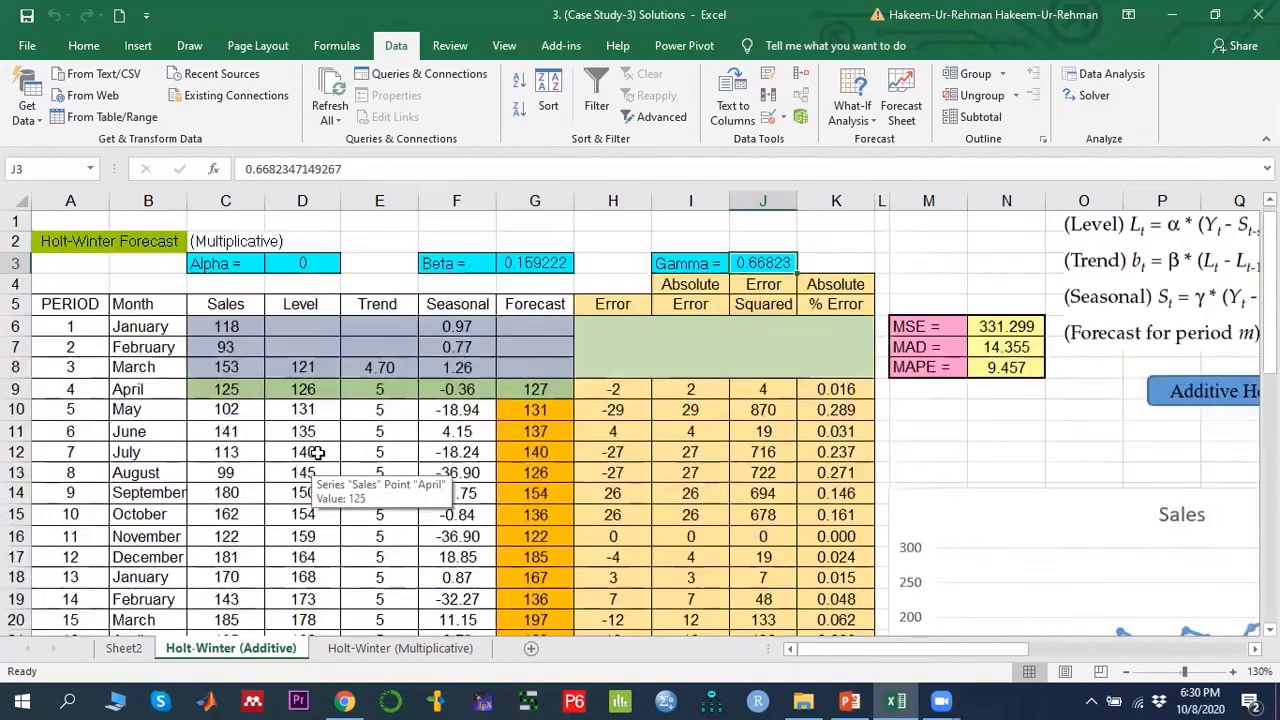
click(309, 261)
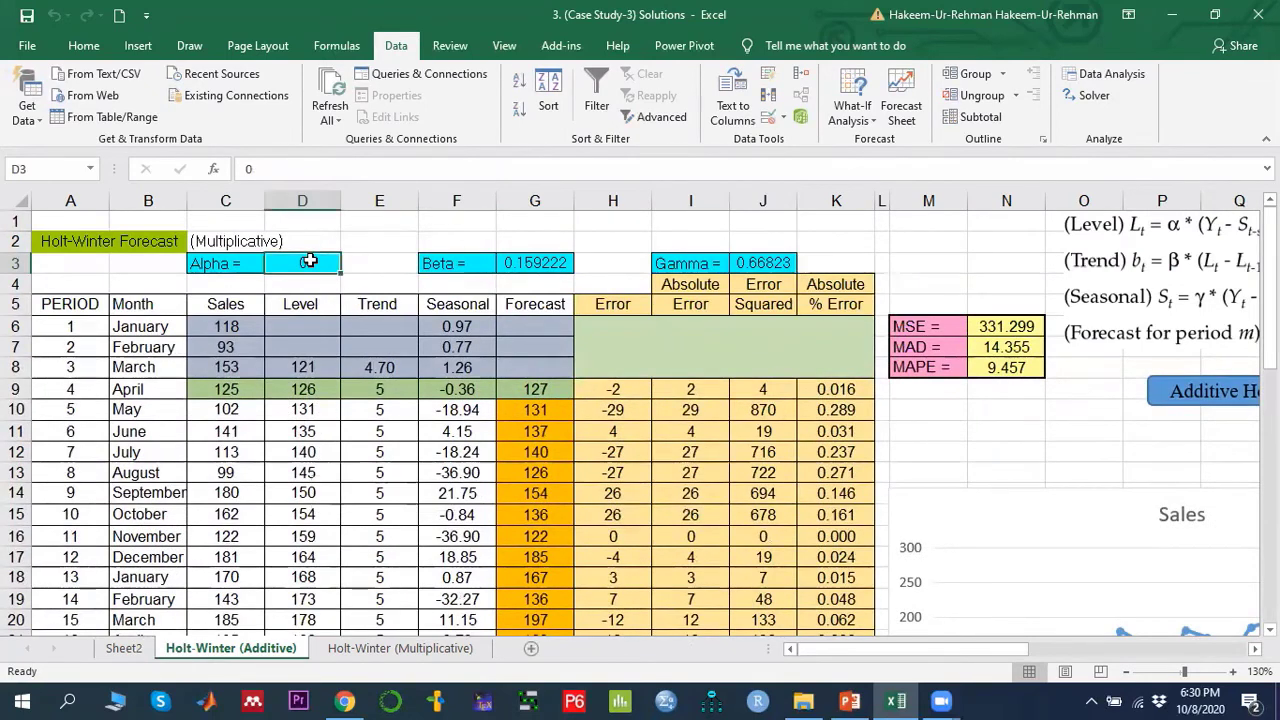
click(540, 262)
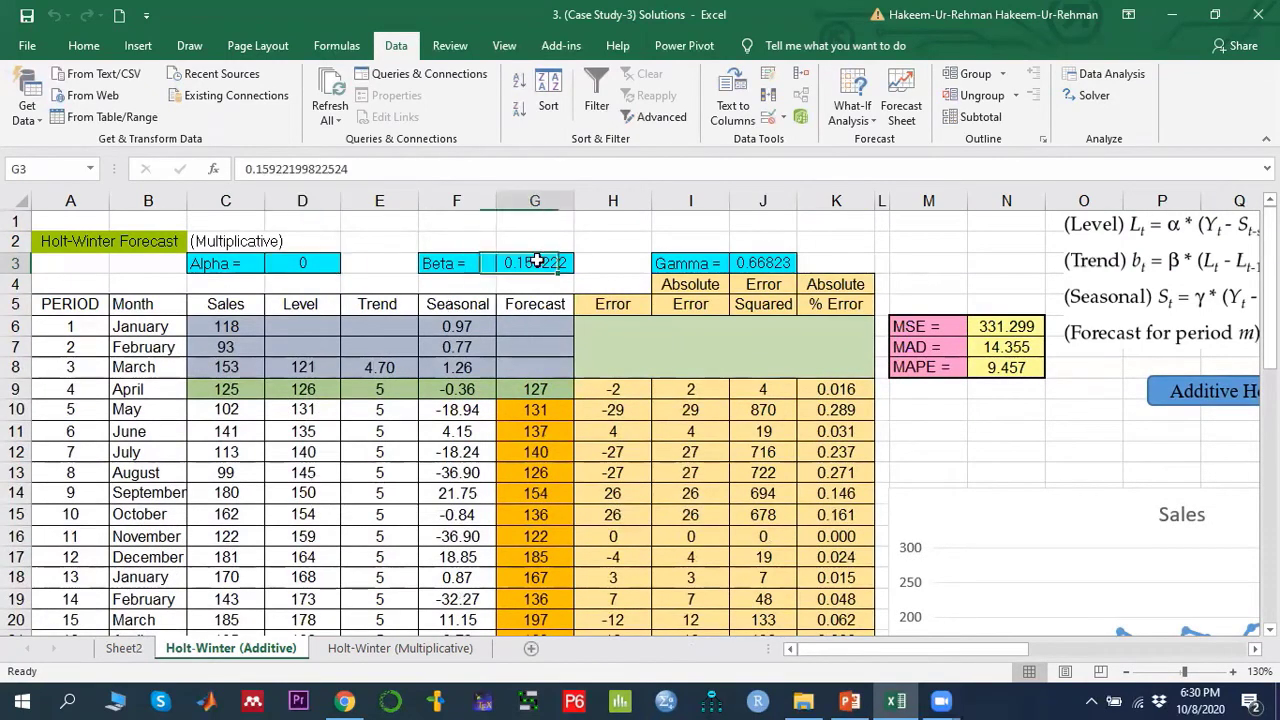
click(778, 262)
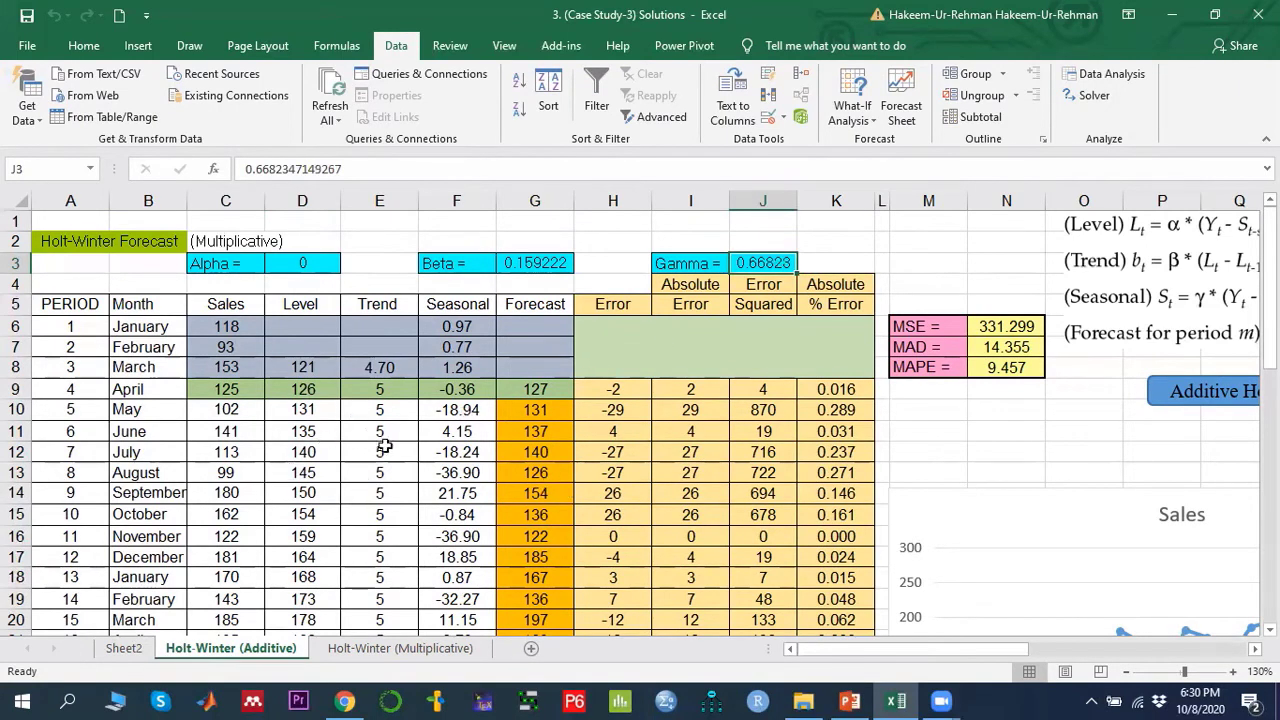
- On the Holt-Winter (Multiplicative) sheet, reset alpha, beta and gamma in D3, G3 and J3 to 0
click(377, 649)
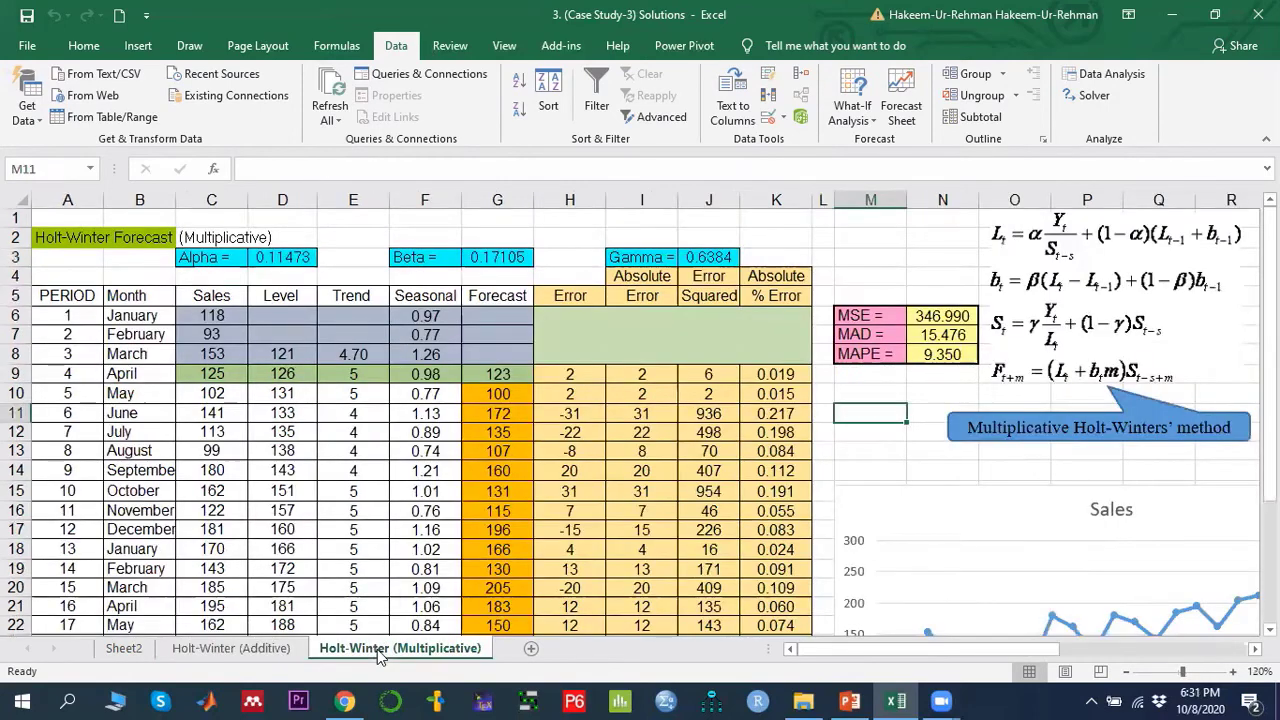
click(282, 256)
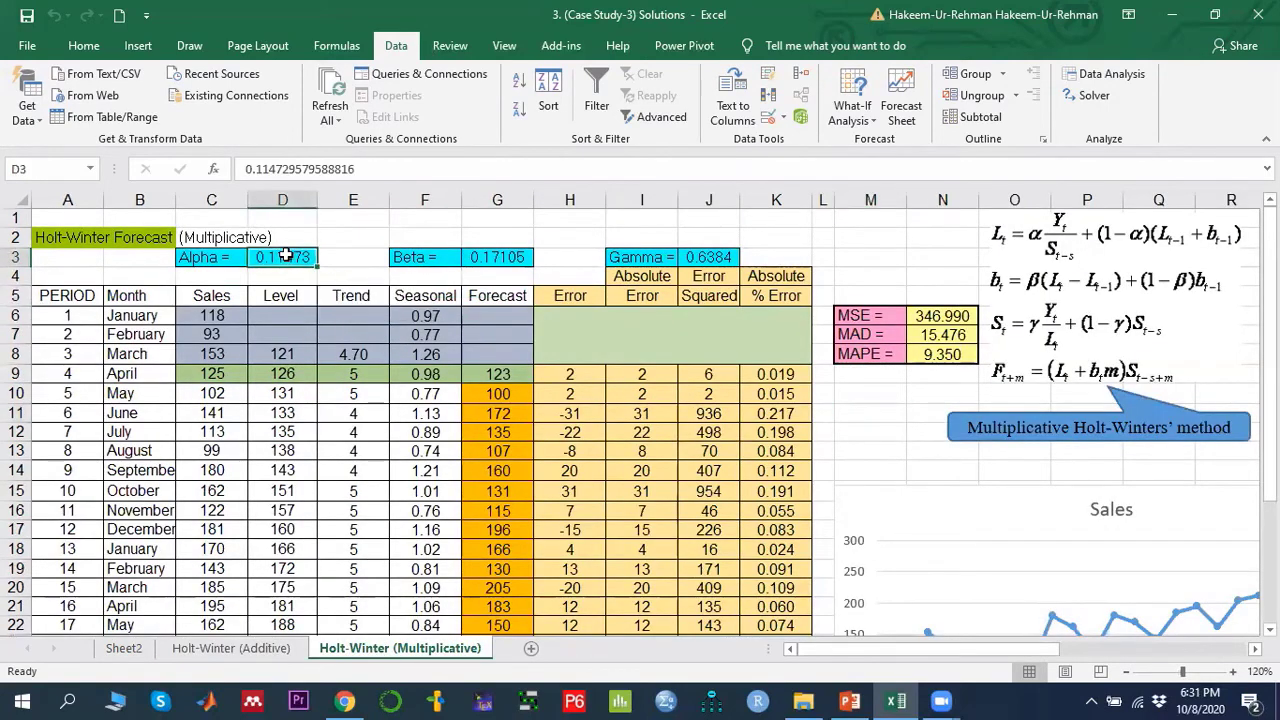
key(Delete)
key(Right)
key(Right)
key(Right)
key(Right)
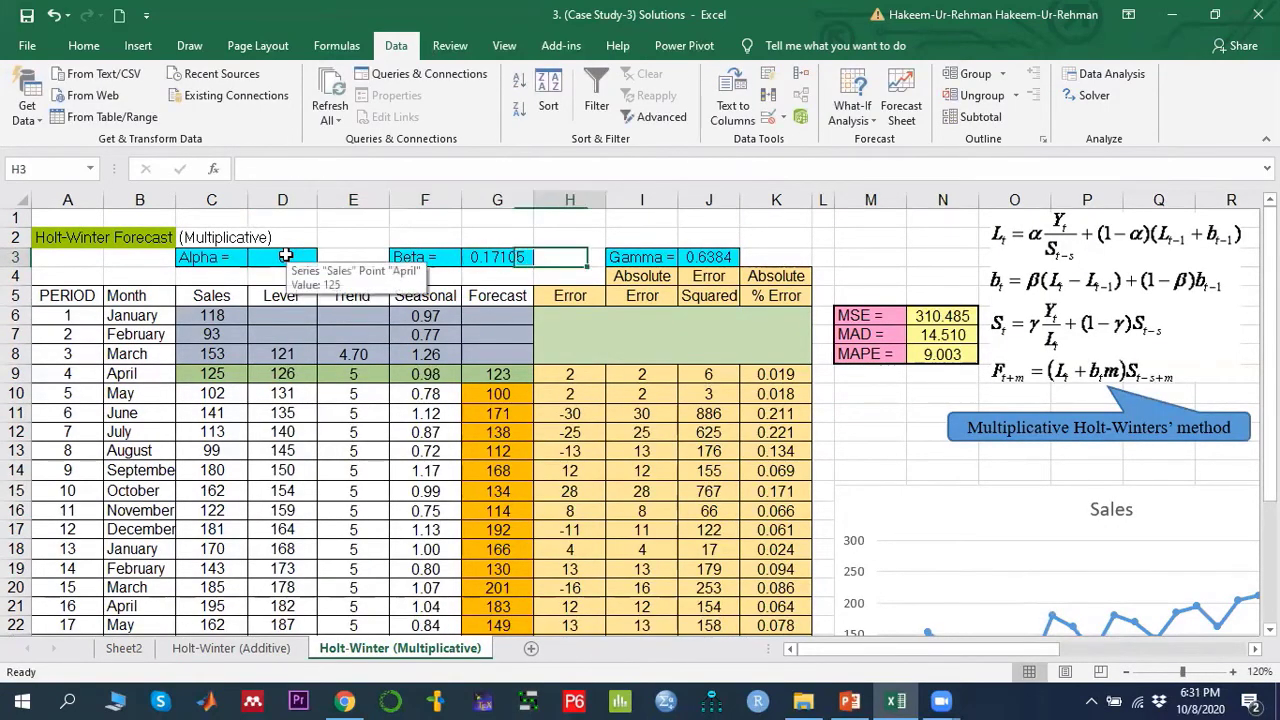
key(Left)
text(0.)
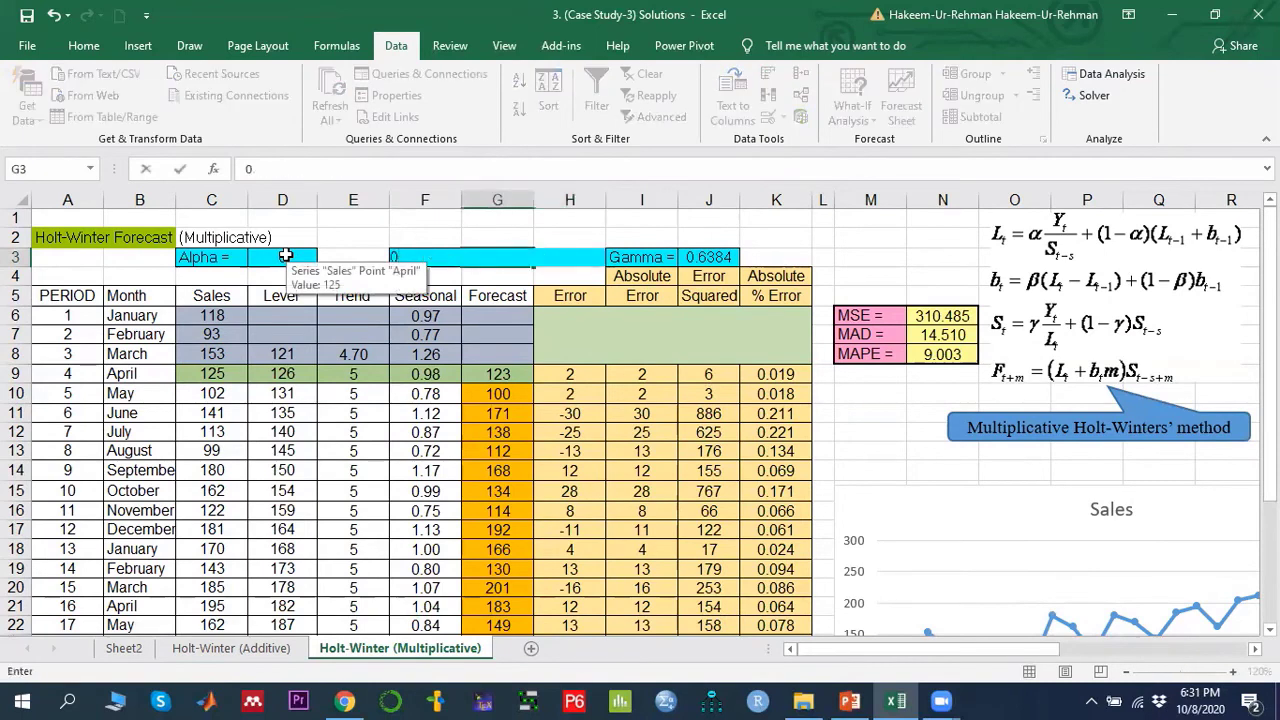
key(Right)
key(Right)
key(Right)
text(0.)
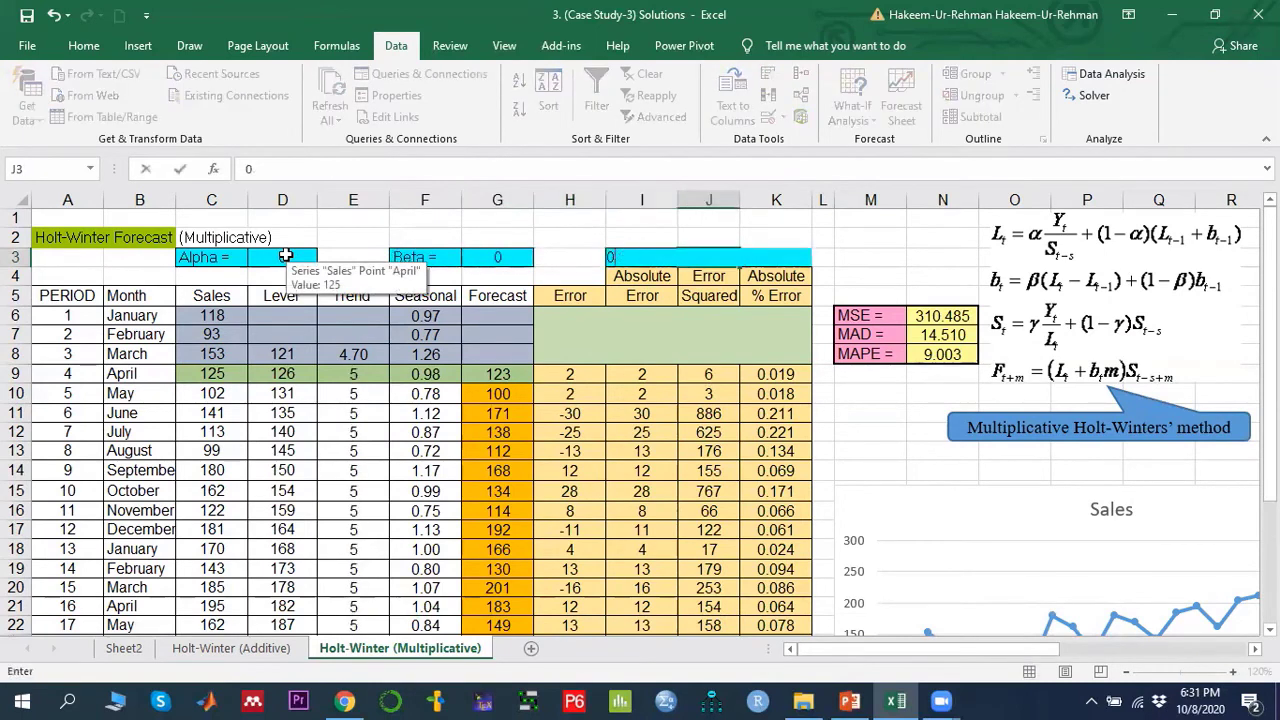
click(540, 228)
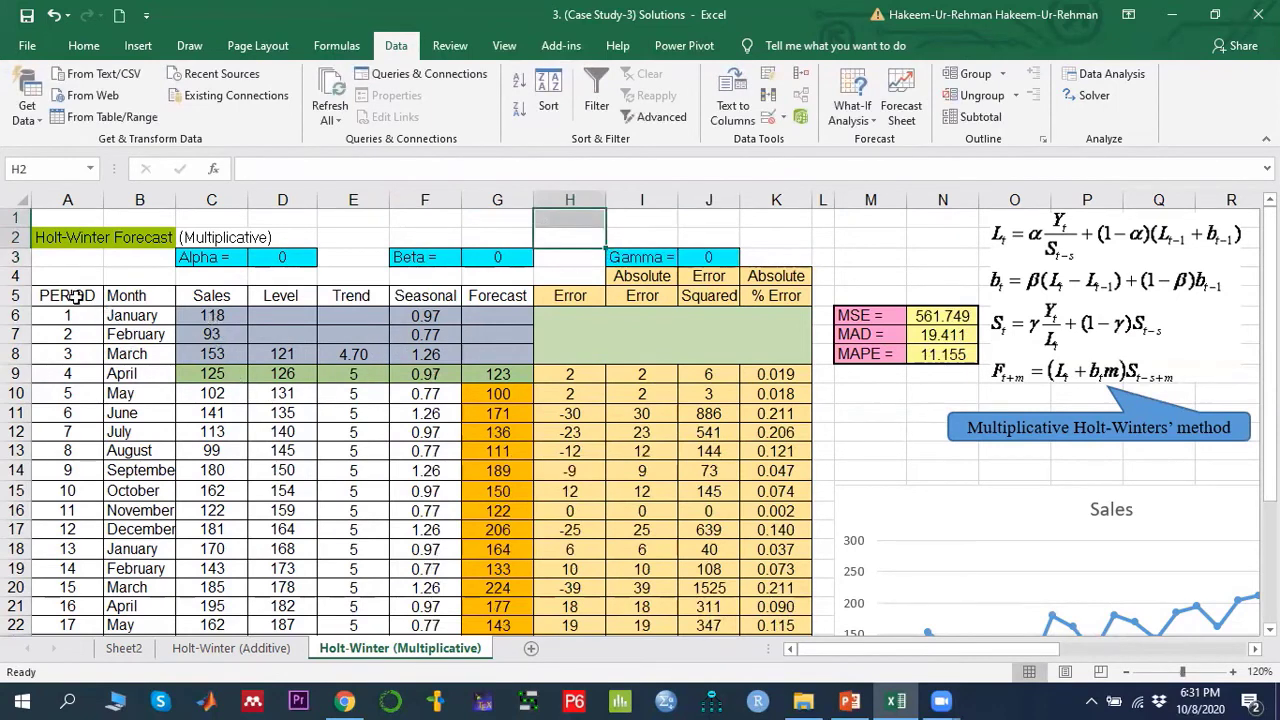
- Examine the initial level, trend and seasonal index formulas in rows 6 to 8 and the seasonal index average in D31
drag(75, 296, 222, 398)
click(296, 354)
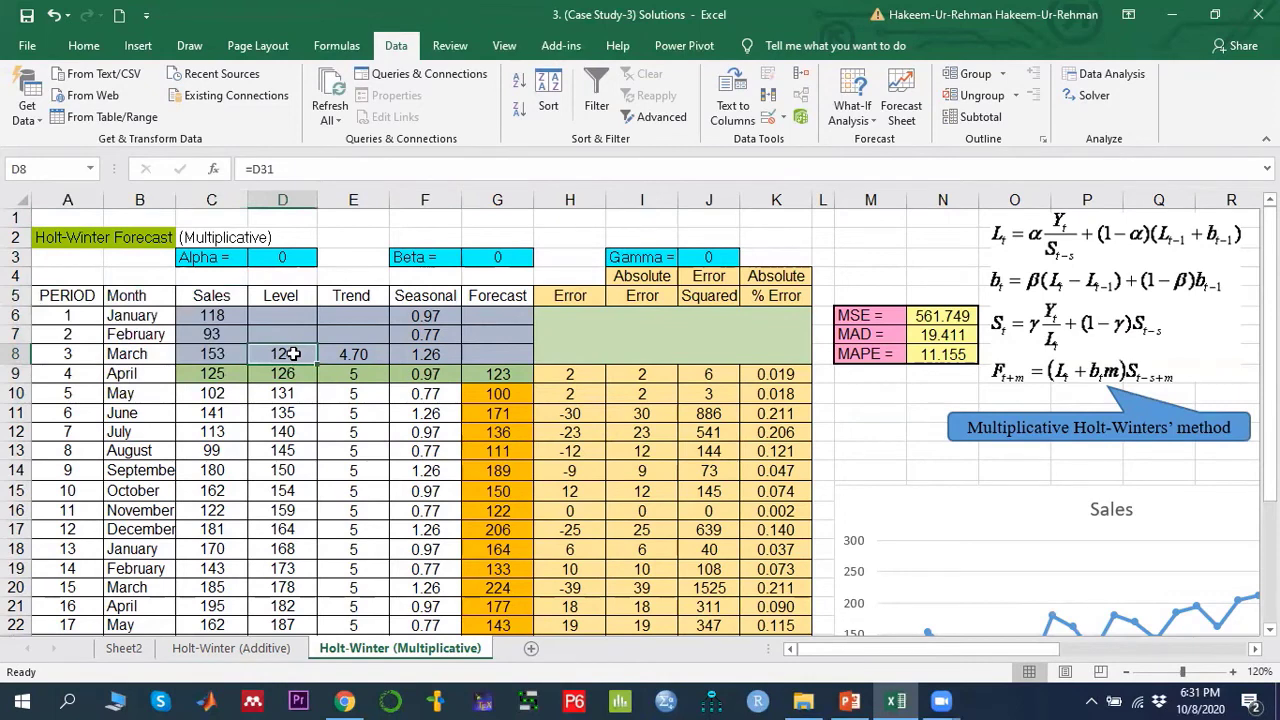
click(357, 354)
drag(428, 316, 437, 350)
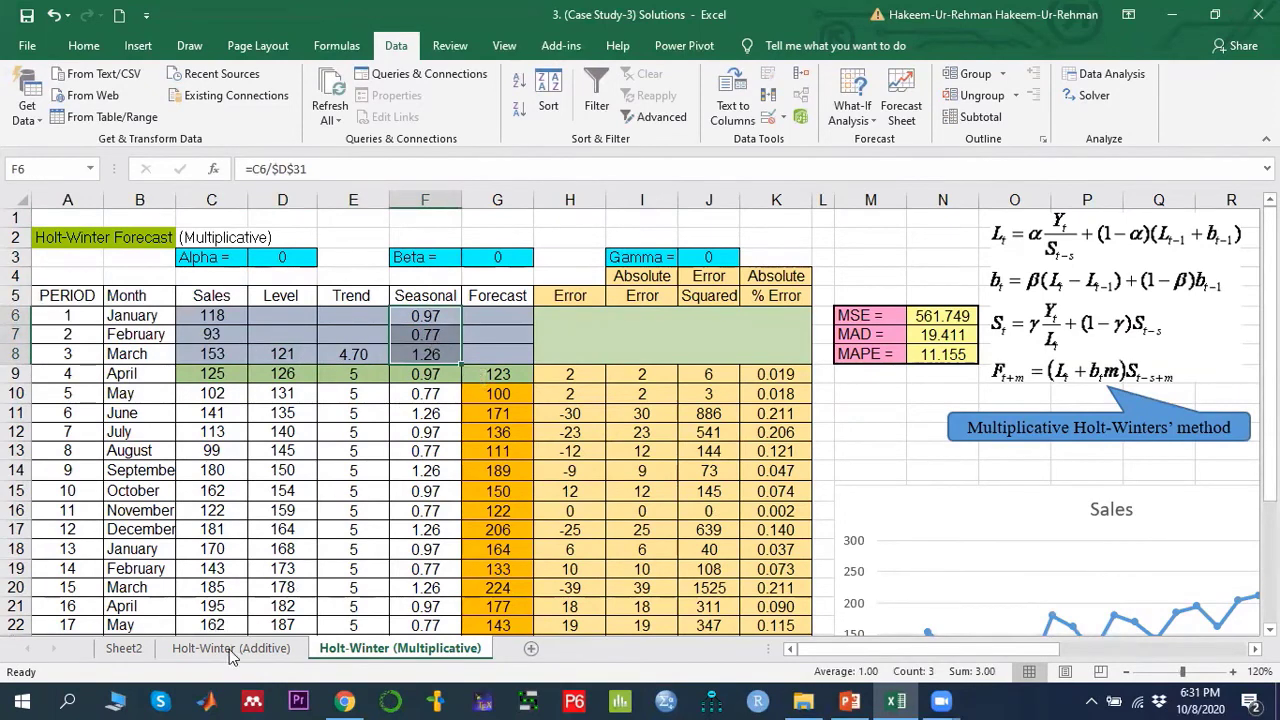
click(284, 354)
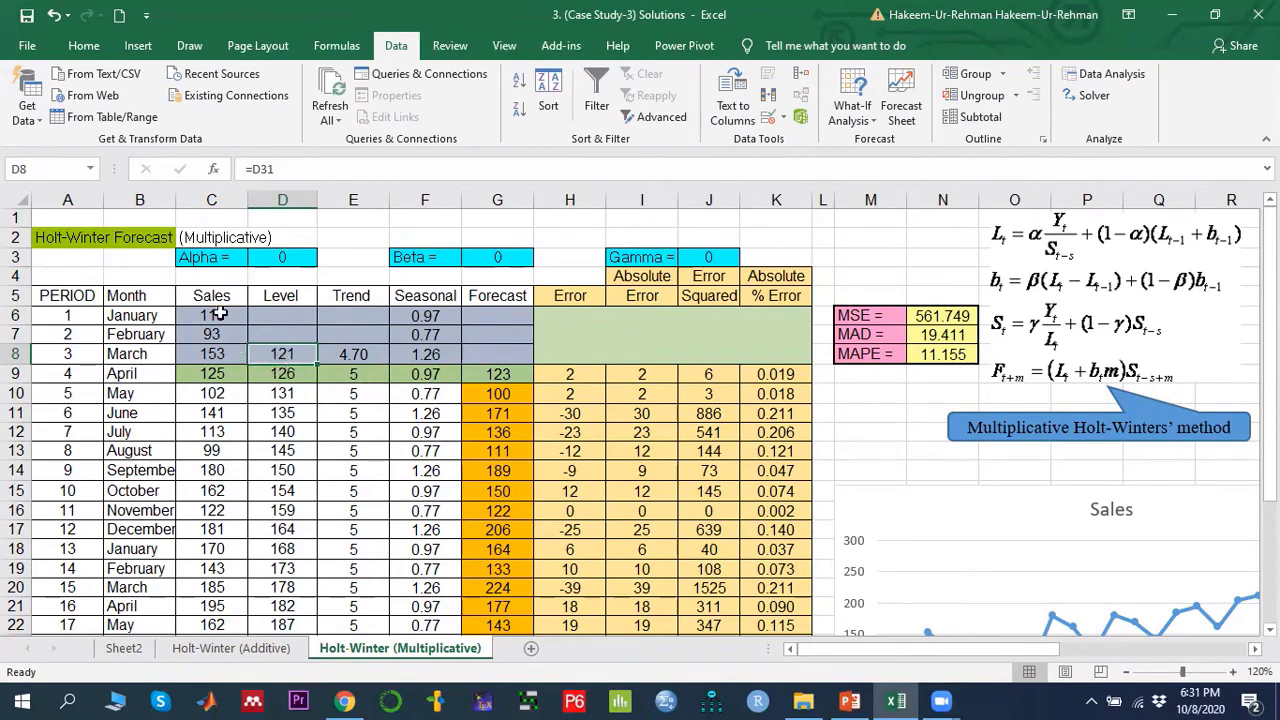
drag(220, 314, 222, 601)
scroll(222, 601, down, 2)
click(288, 522)
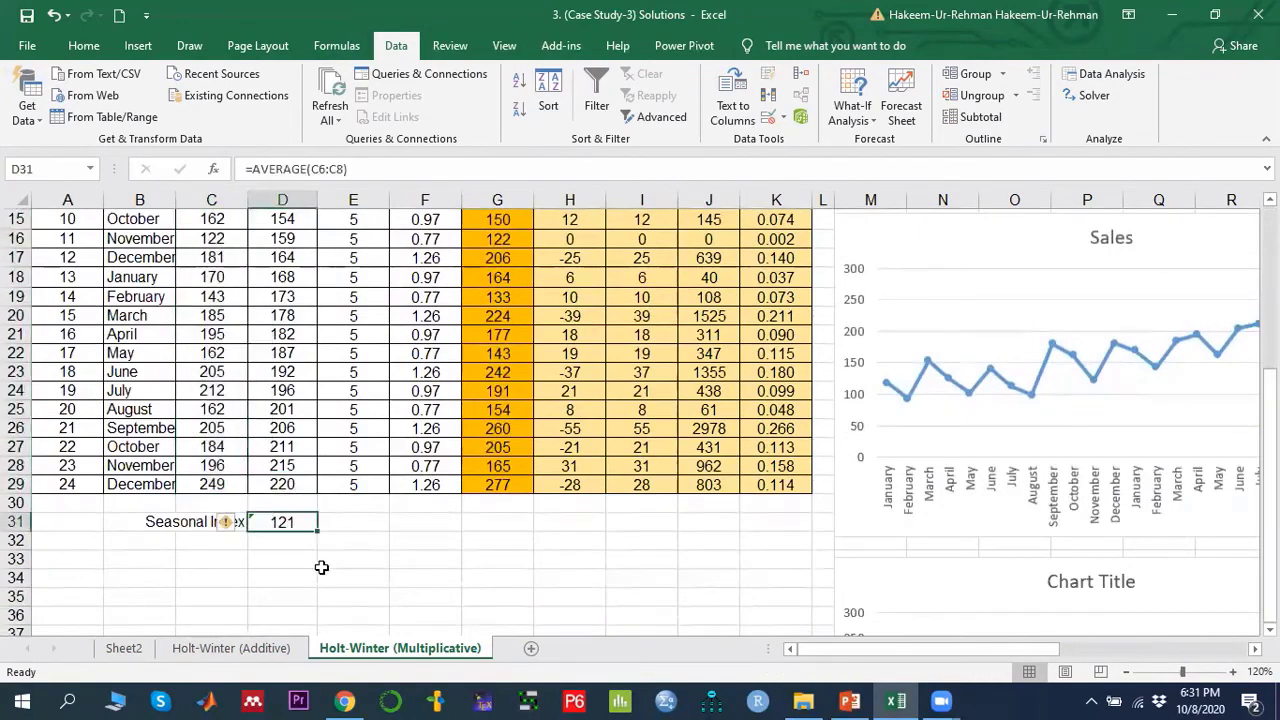
scroll(321, 567, up, 5)
click(288, 354)
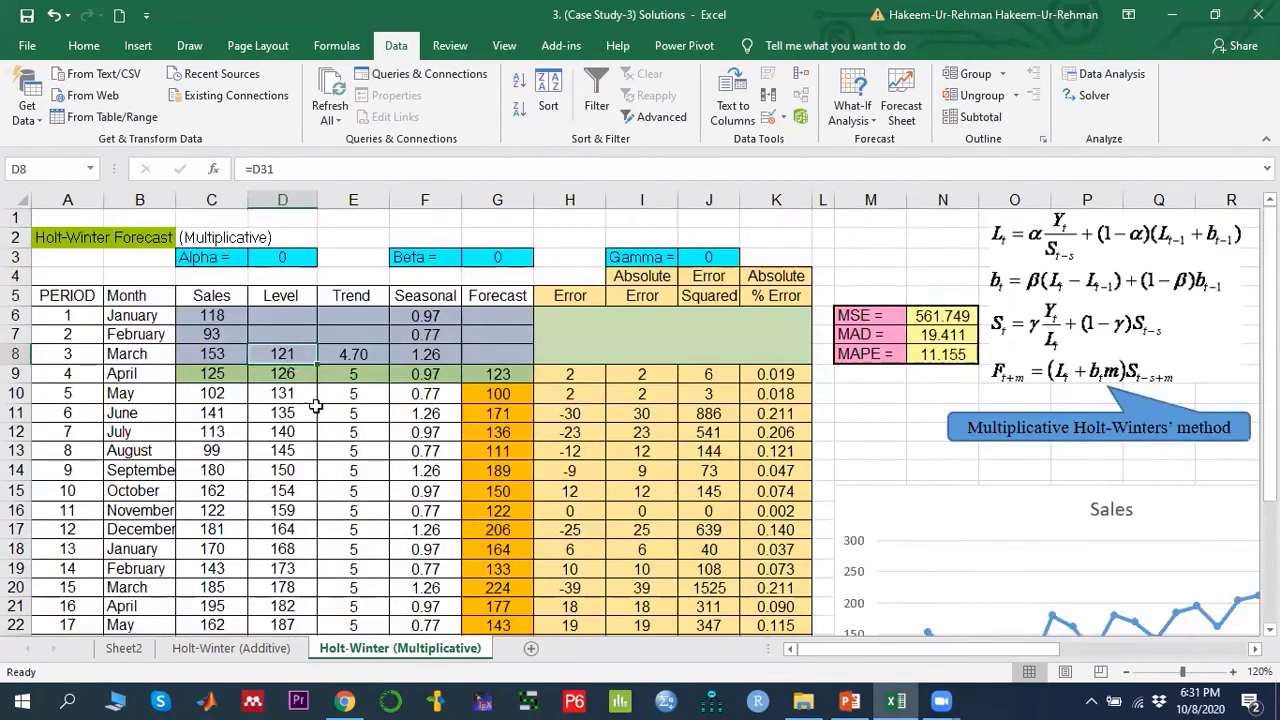
click(355, 354)
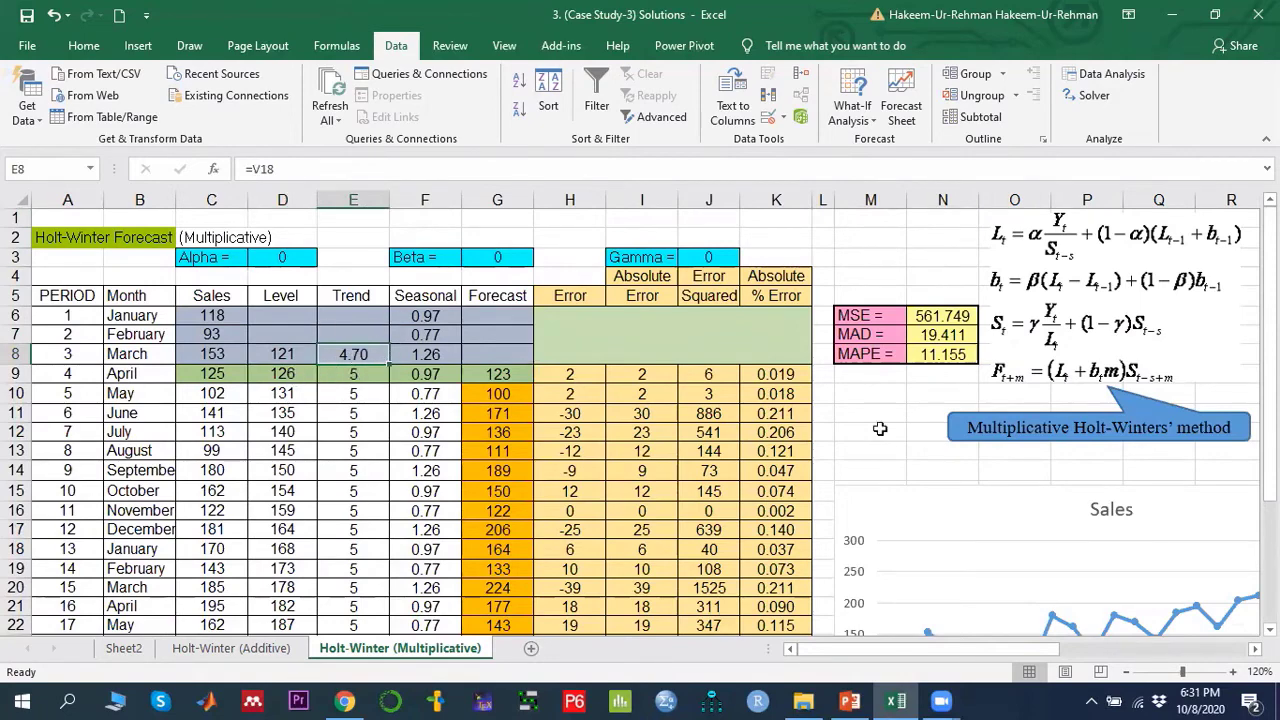
- Examine the regression slope in V18 feeding the initial trend, the seasonal formulas and the level formula in D9
drag(885, 650, 1040, 651)
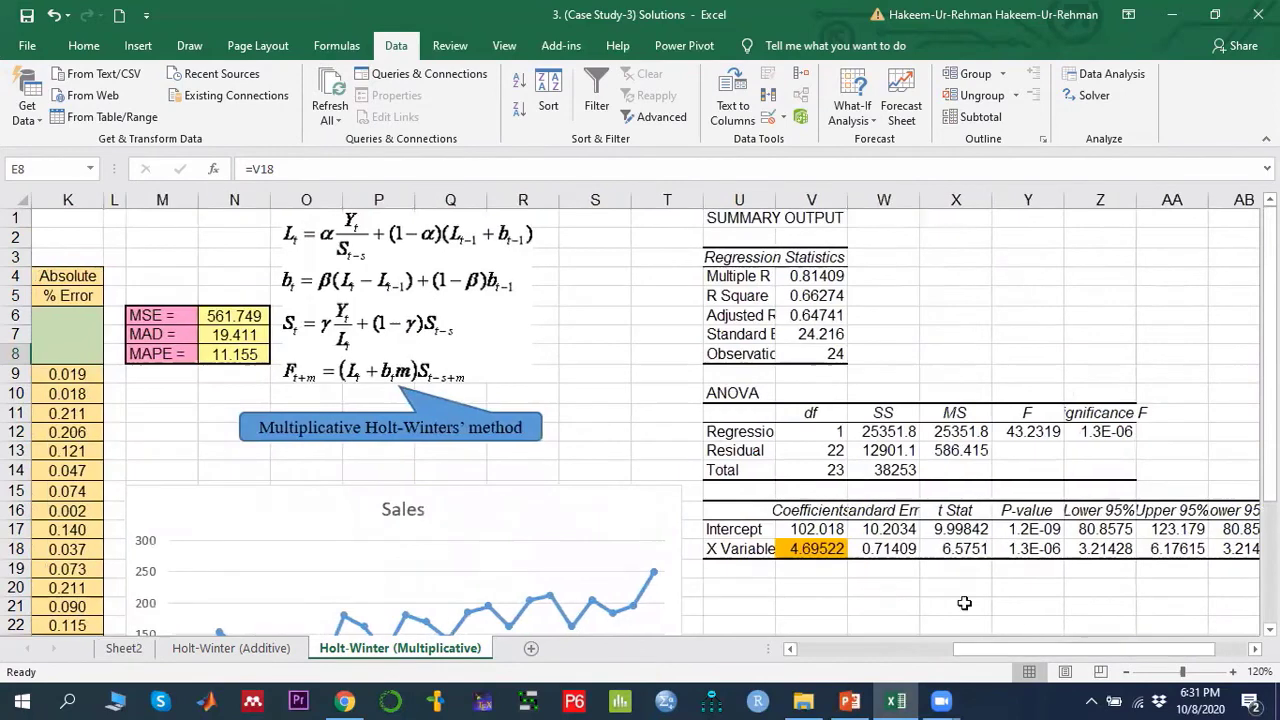
click(816, 550)
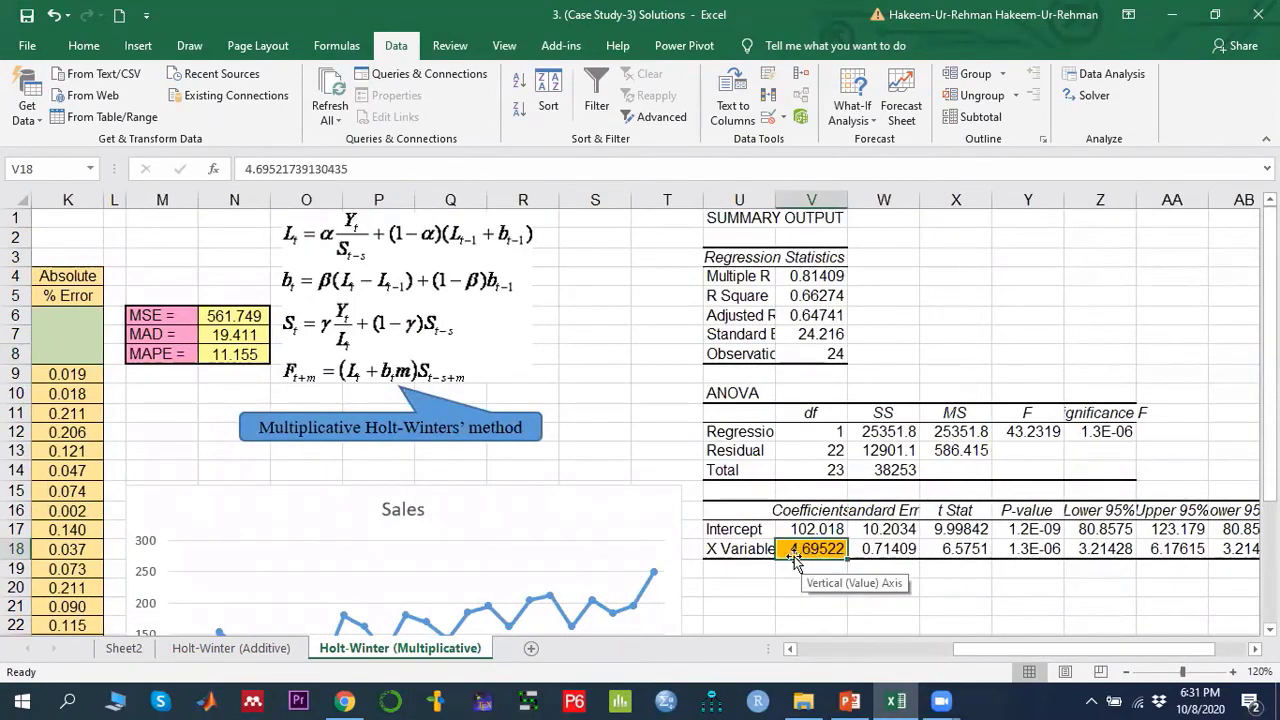
drag(1003, 651, 846, 651)
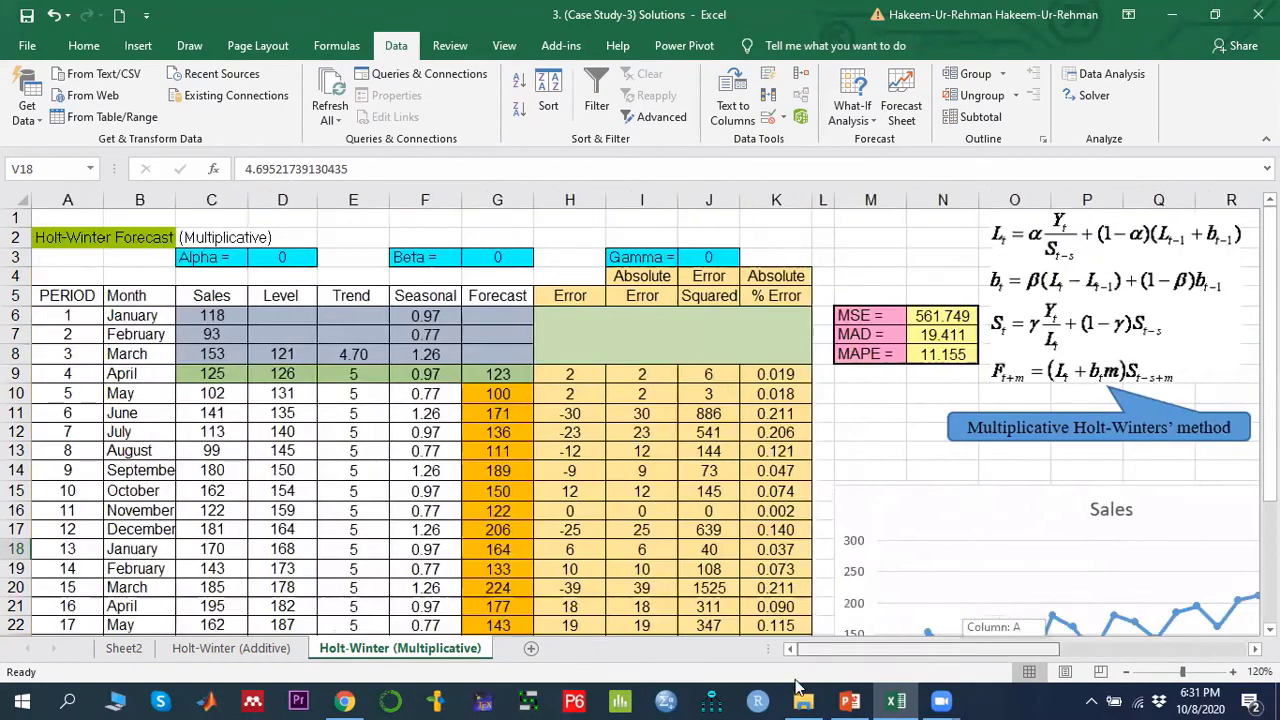
click(358, 352)
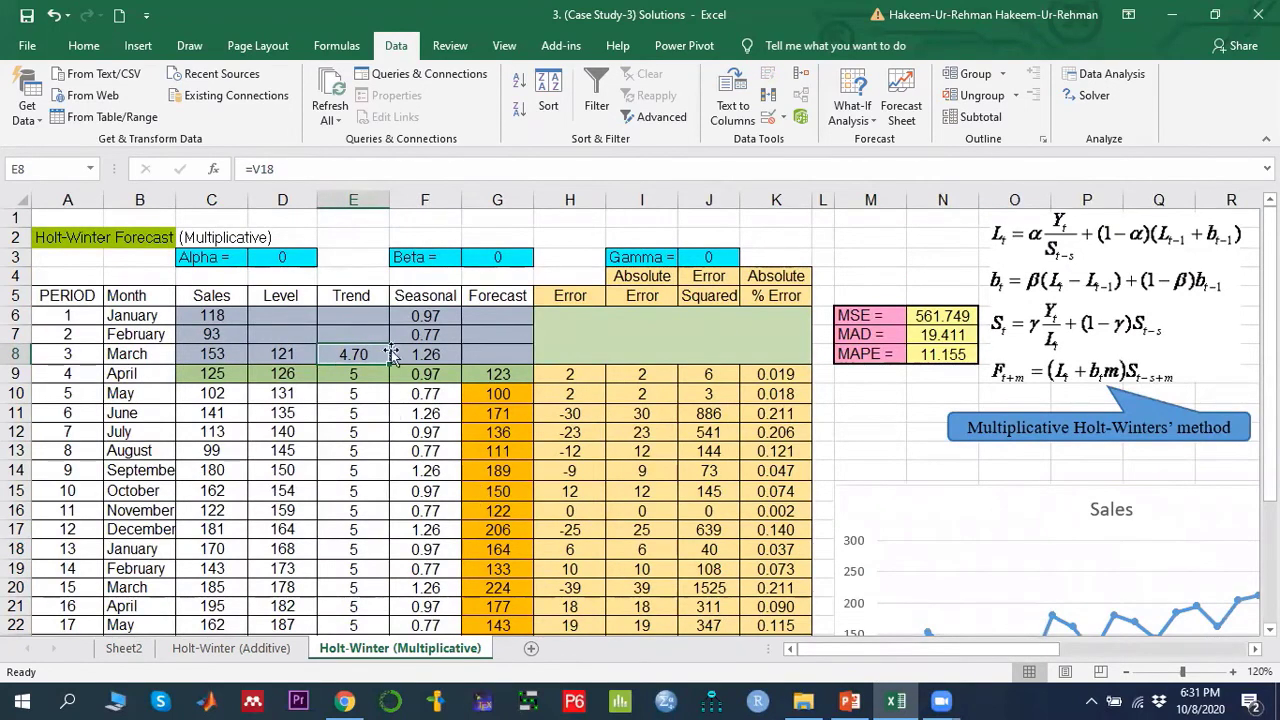
click(440, 356)
drag(428, 316, 425, 352)
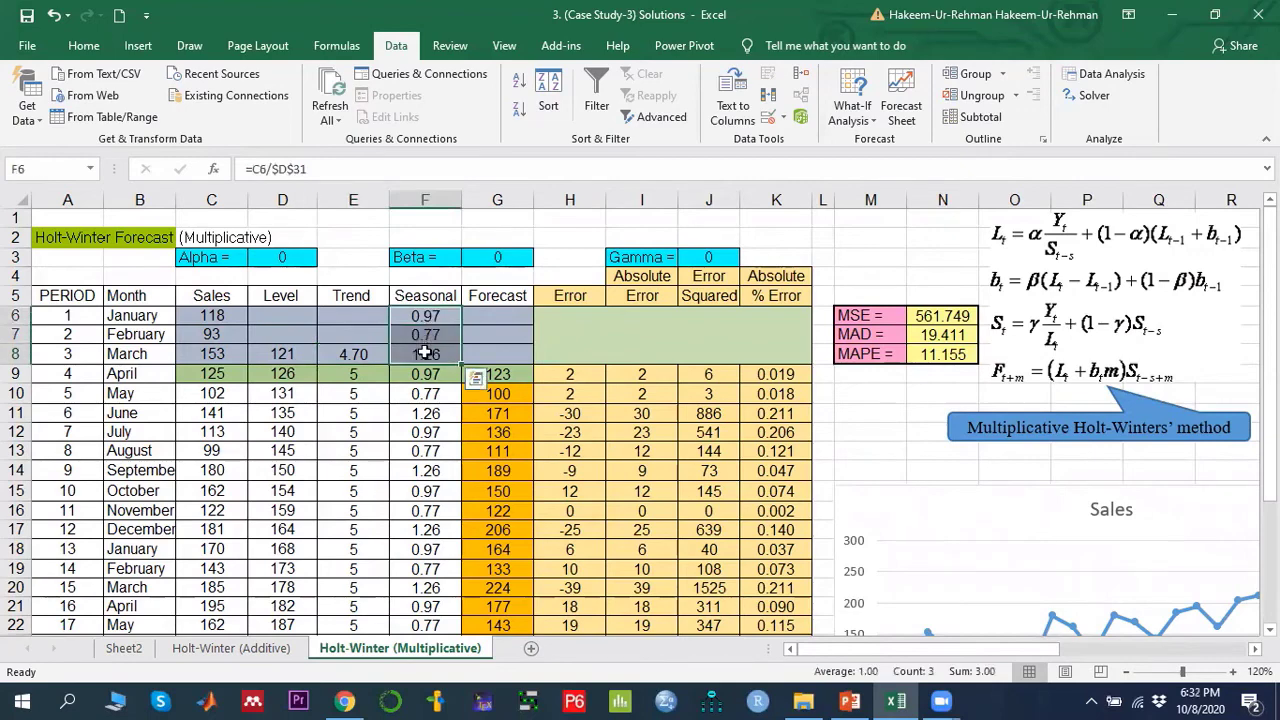
click(214, 314)
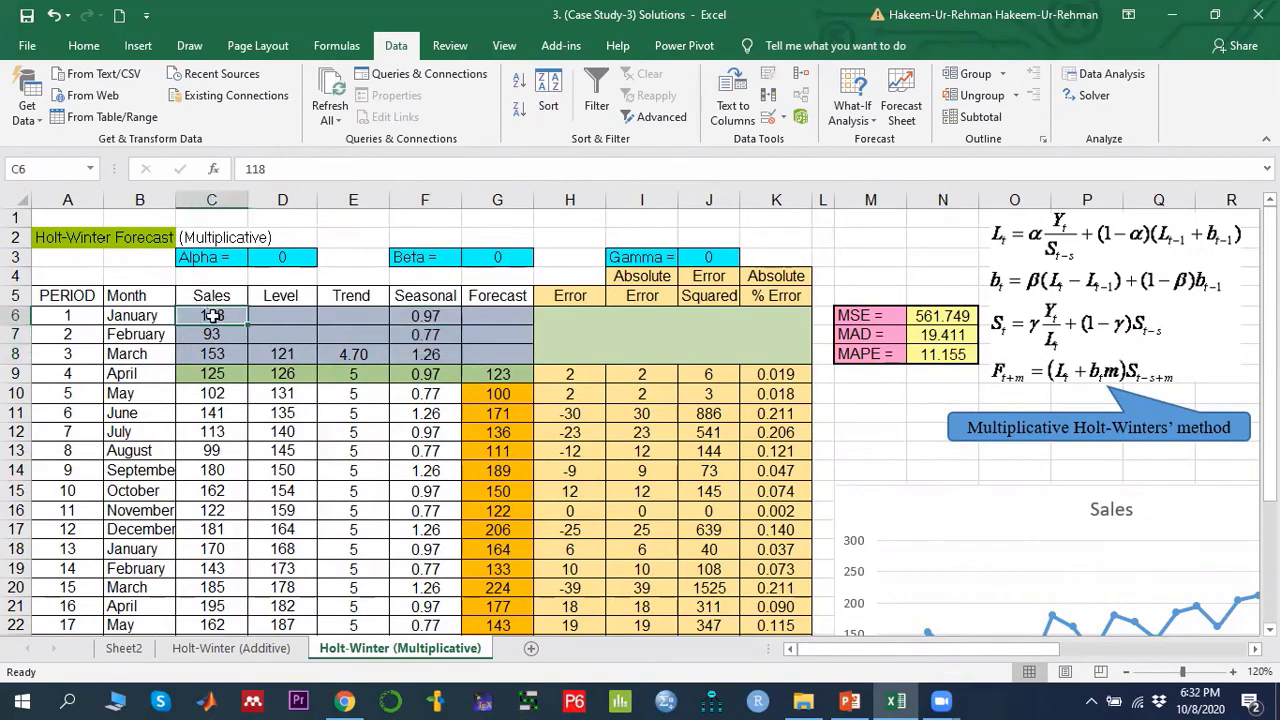
scroll(260, 440, down, 4)
click(300, 563)
scroll(390, 527, up, 4)
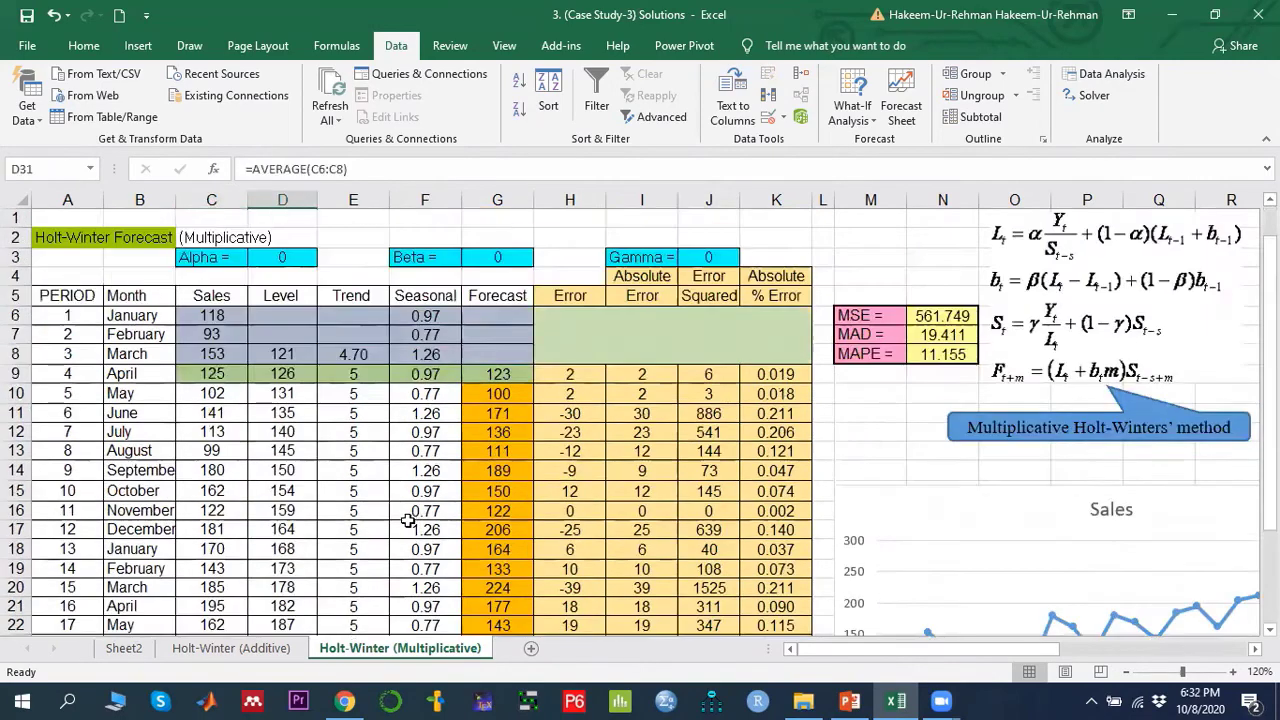
drag(436, 316, 436, 354)
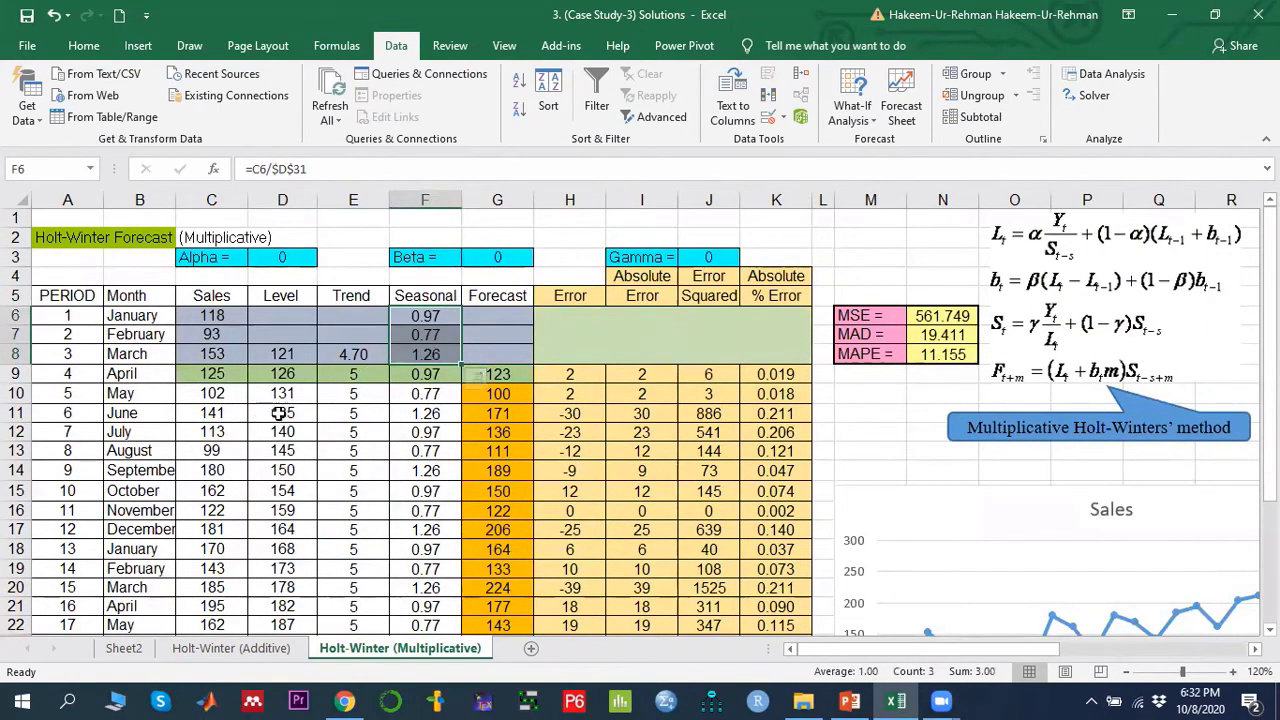
click(283, 373)
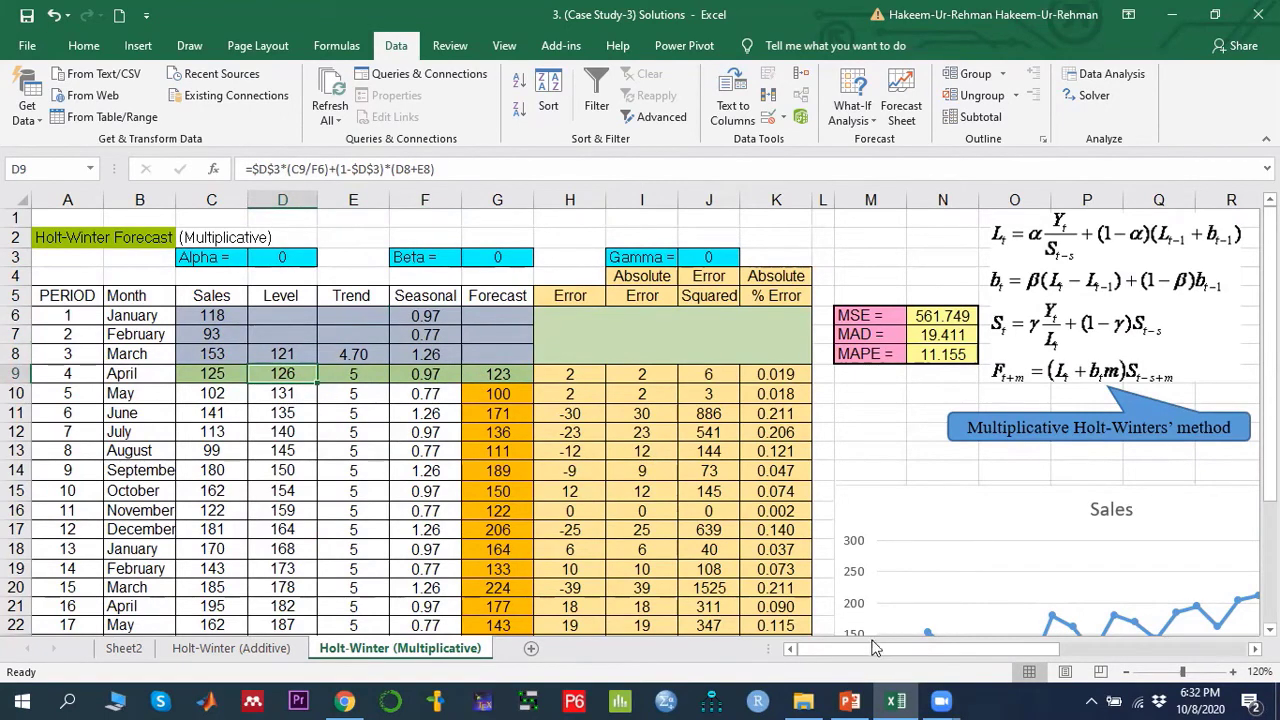
drag(872, 648, 890, 648)
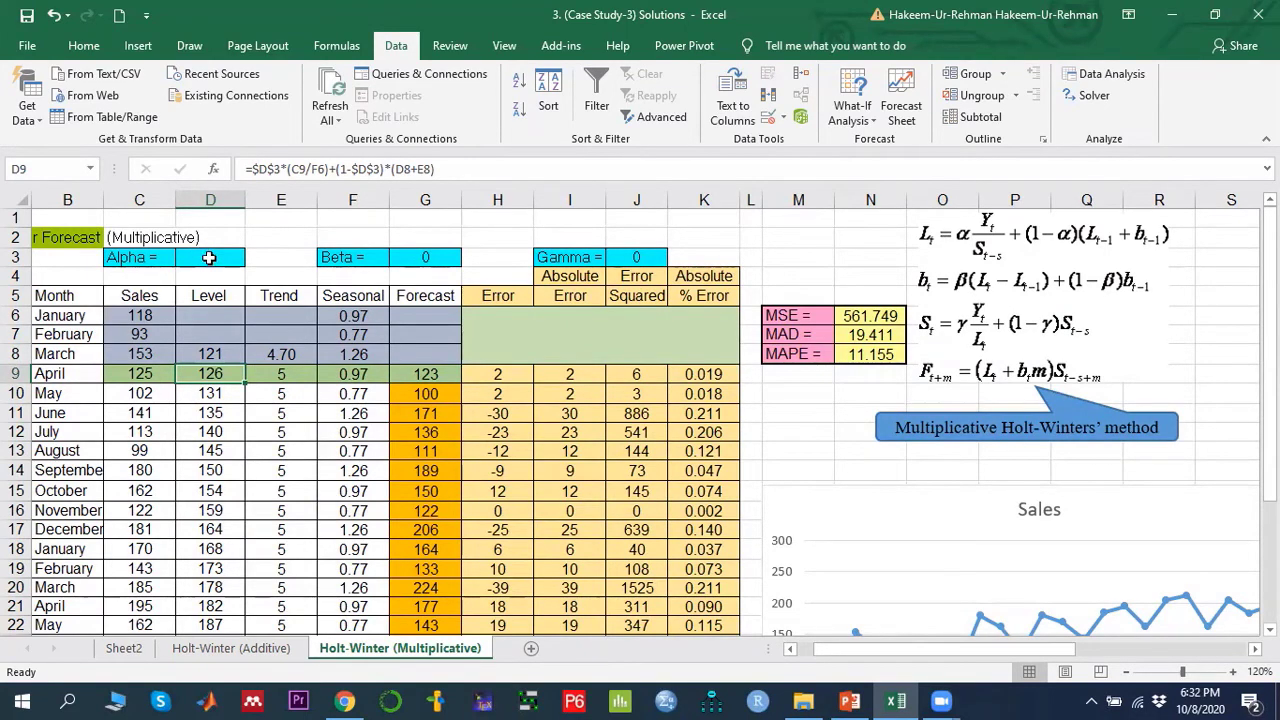
- Trace the level formula in D9 through its referenced seasonal index in F6 and the seasonal index average in D31
double_click(221, 373)
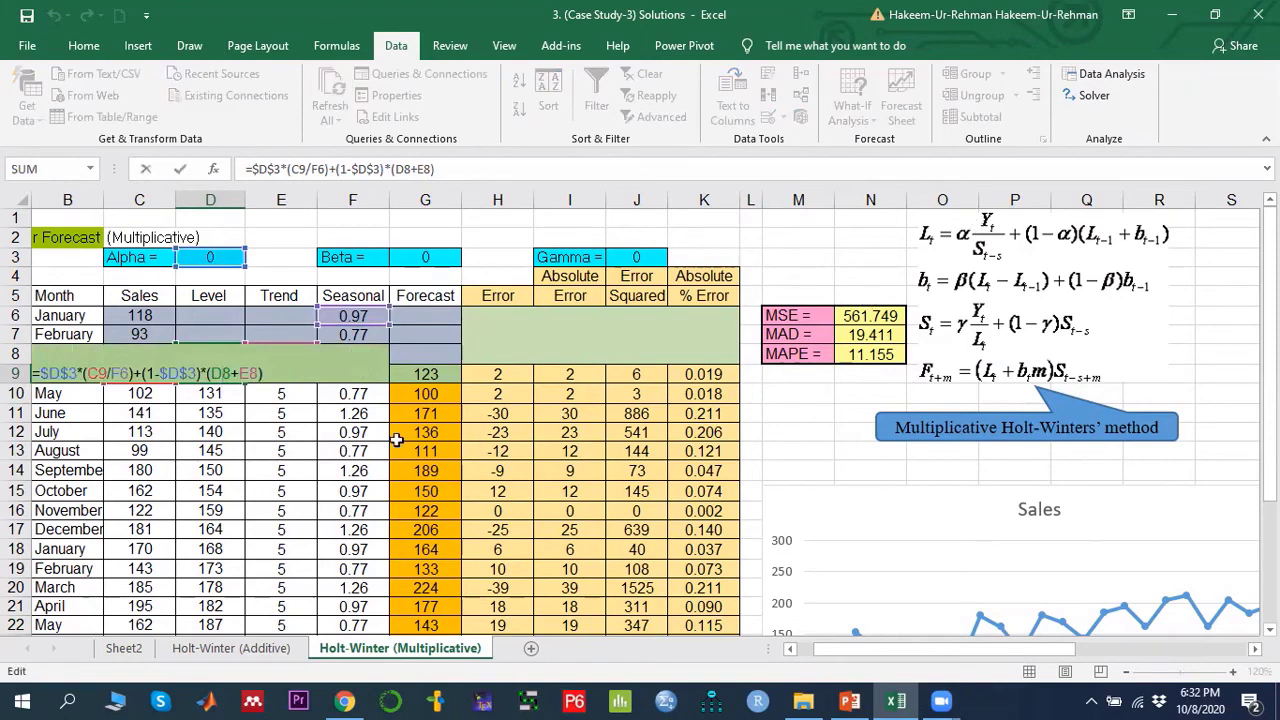
click(222, 364)
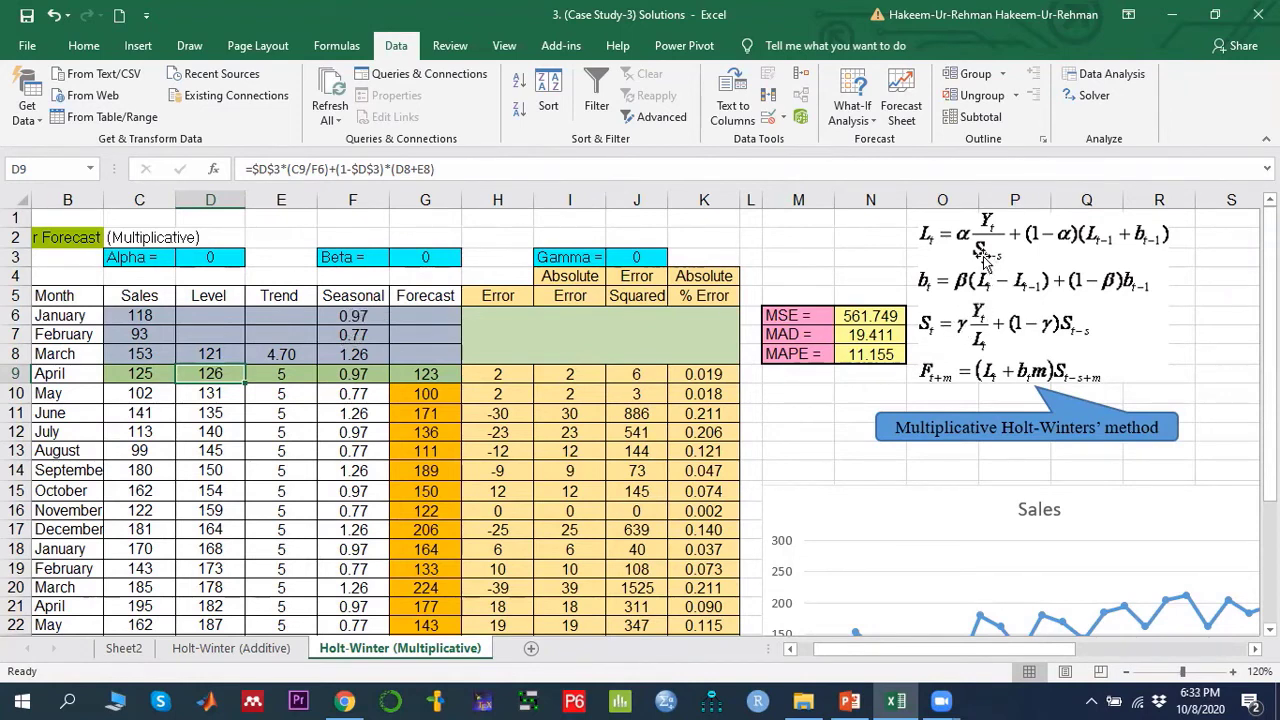
click(353, 315)
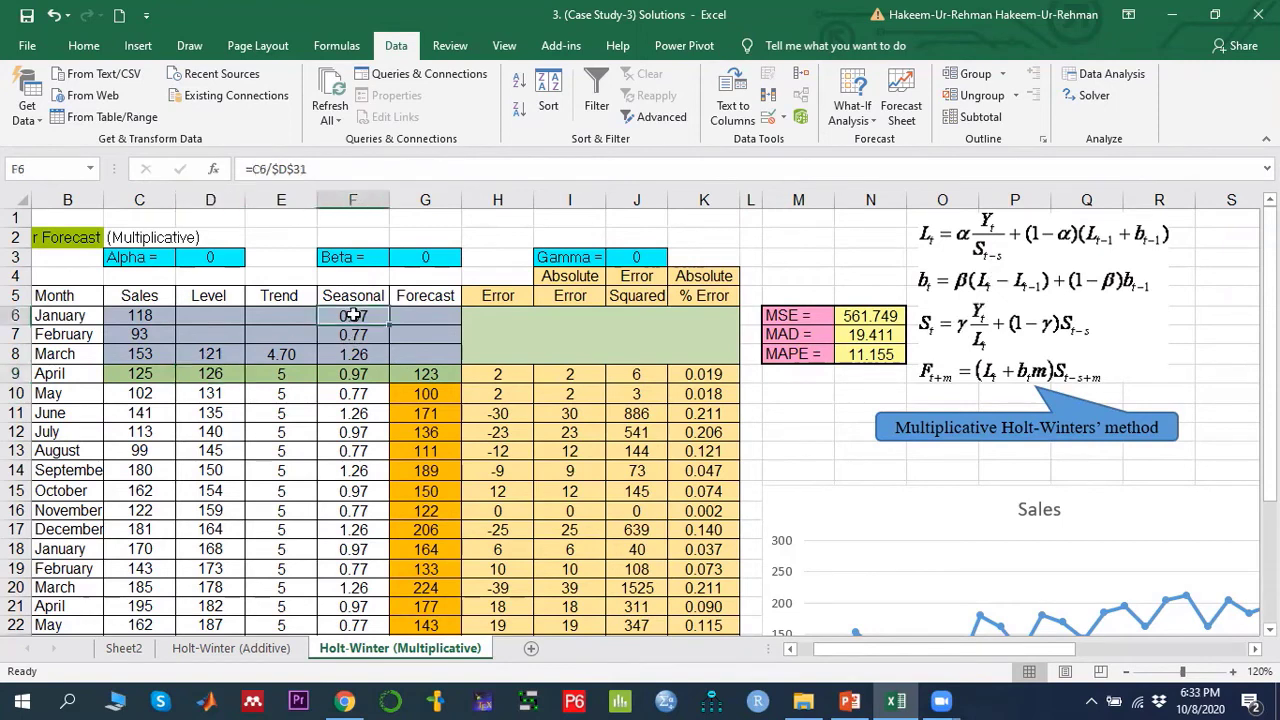
click(209, 372)
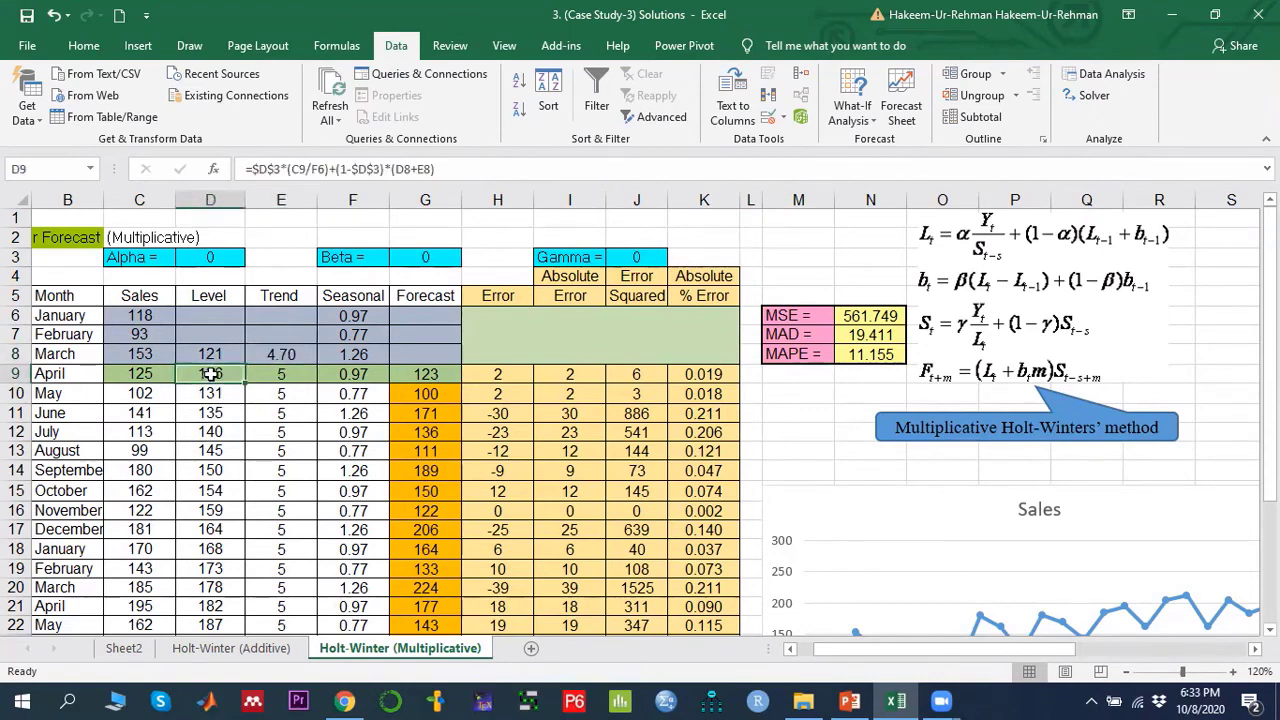
scroll(228, 398, down, 3)
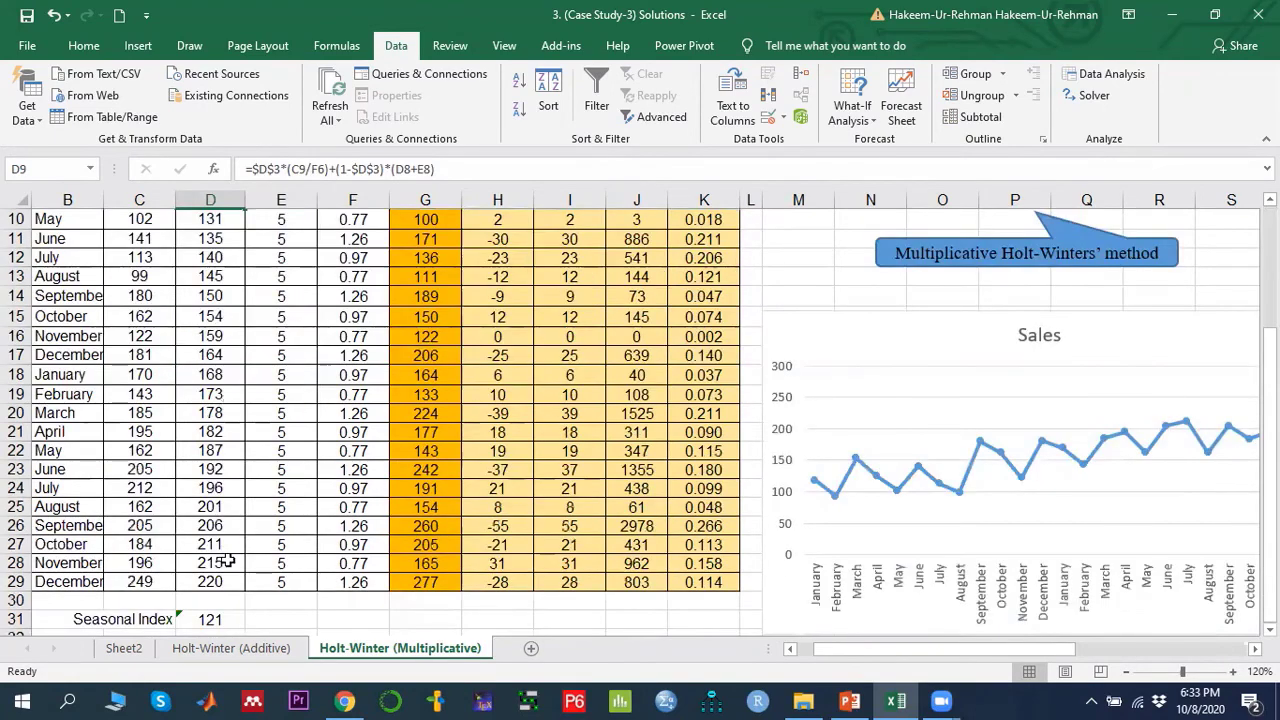
scroll(190, 500, up, 3)
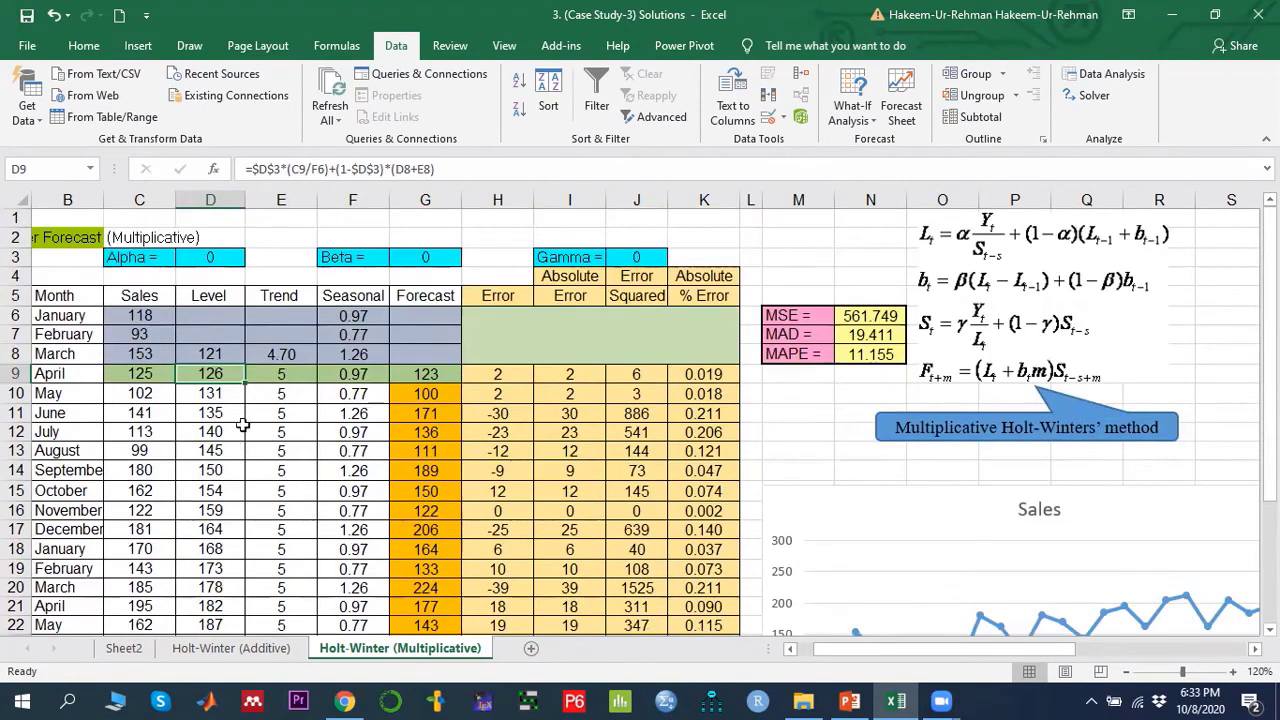
- Examine the trend formula in E9 with beta in G3, the seasonal formula in F9, and the forecast formula in G9
click(287, 370)
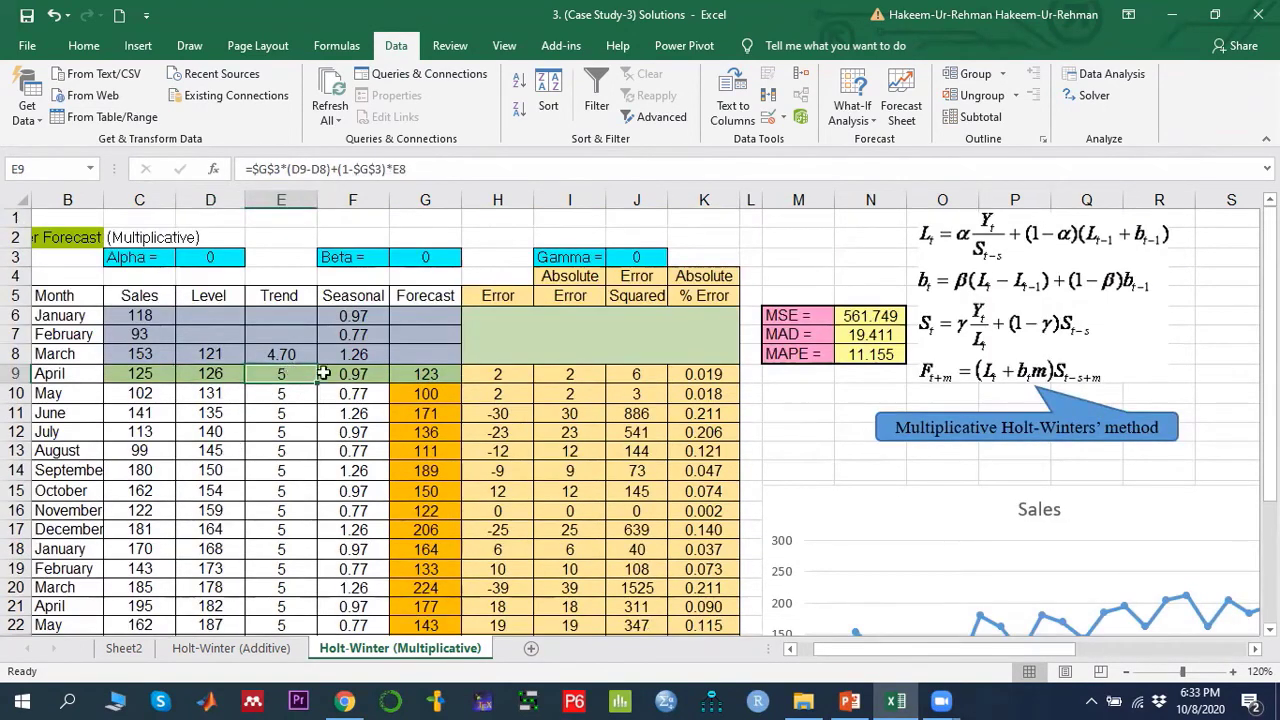
click(421, 257)
click(277, 380)
click(357, 373)
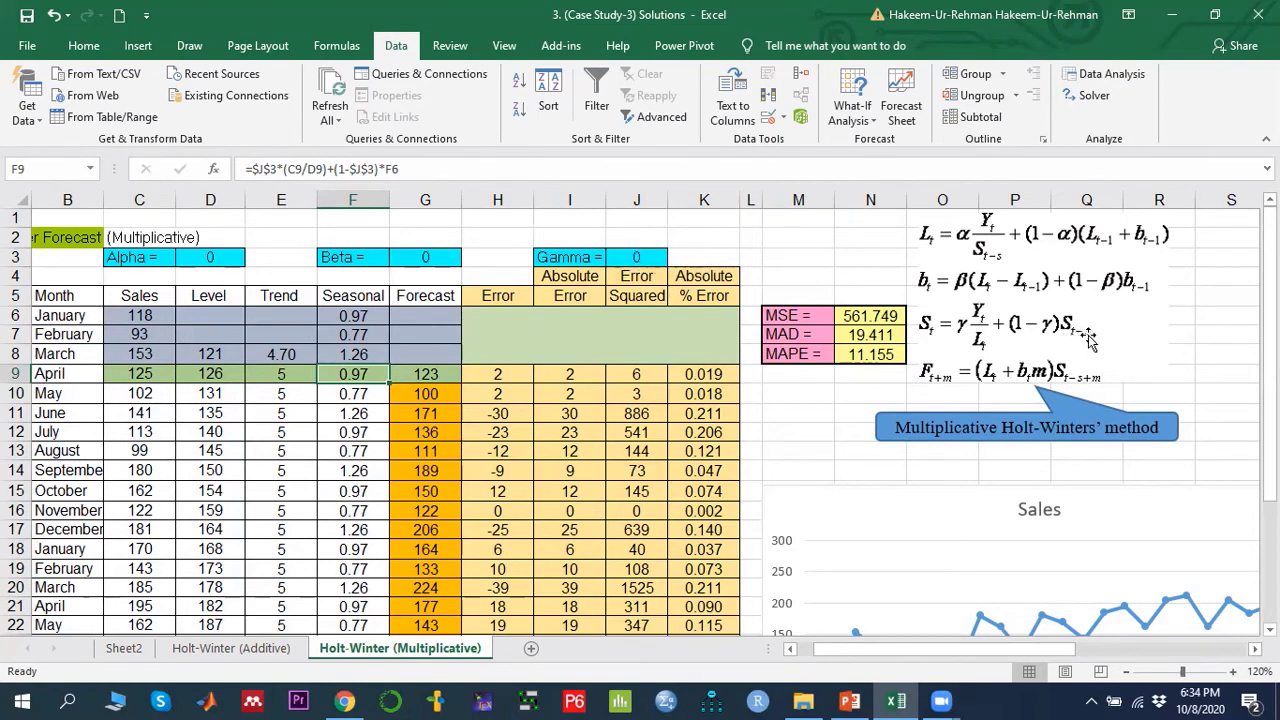
click(352, 316)
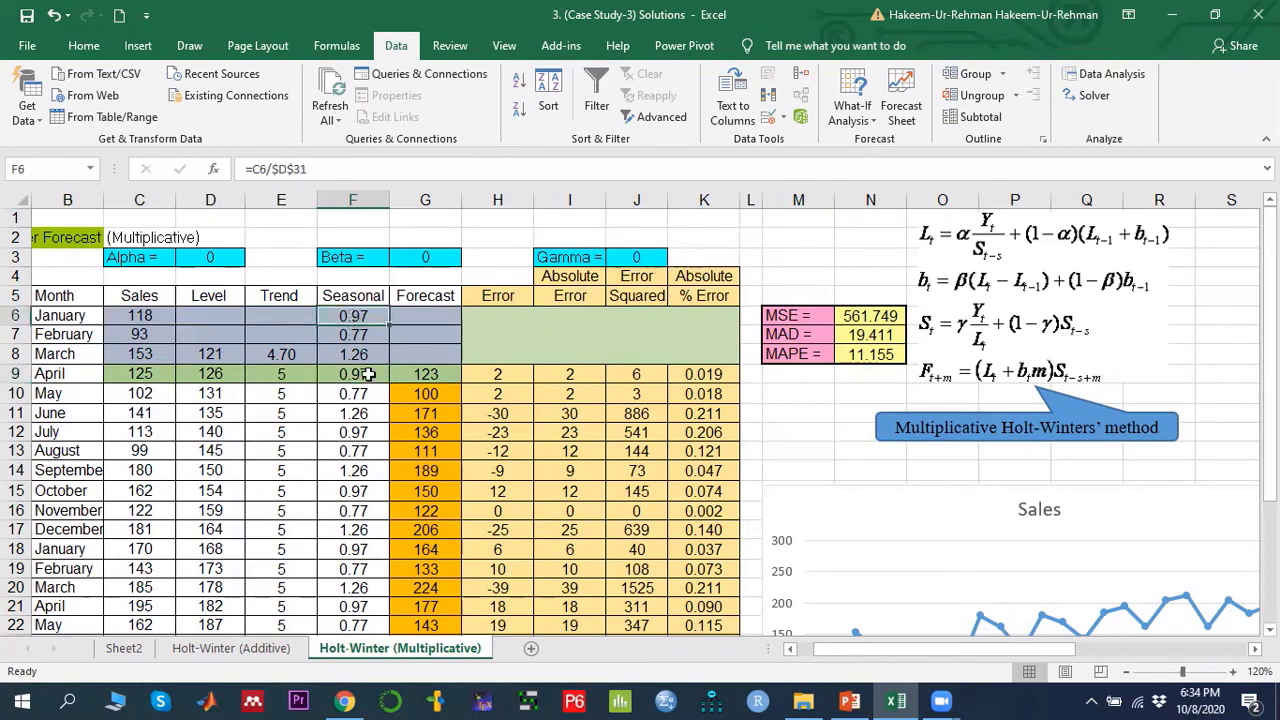
click(360, 374)
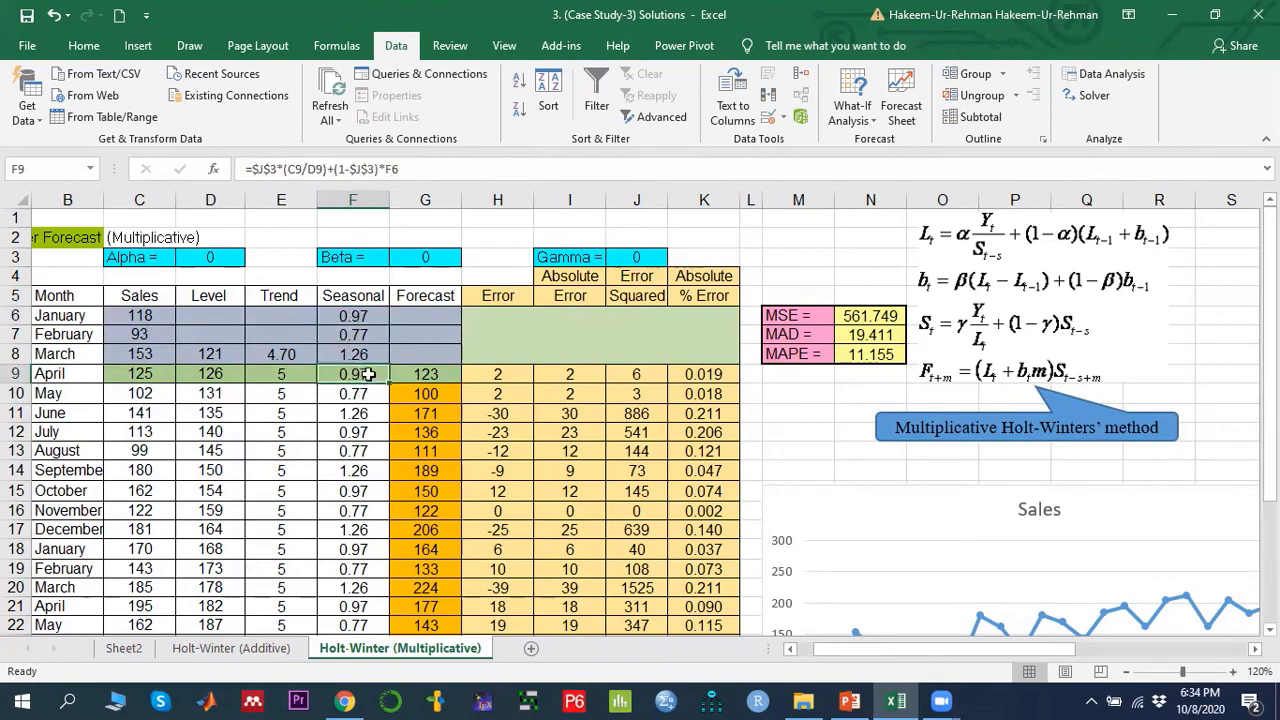
scroll(368, 374, down, 1)
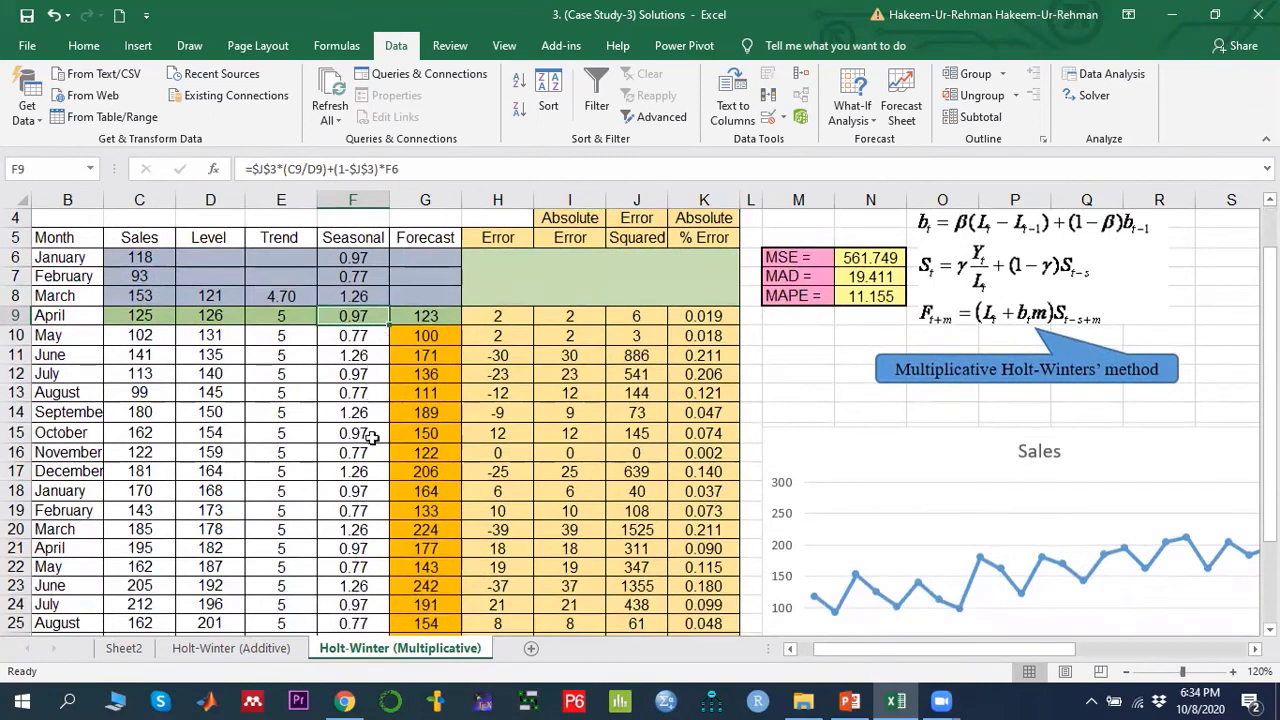
click(425, 315)
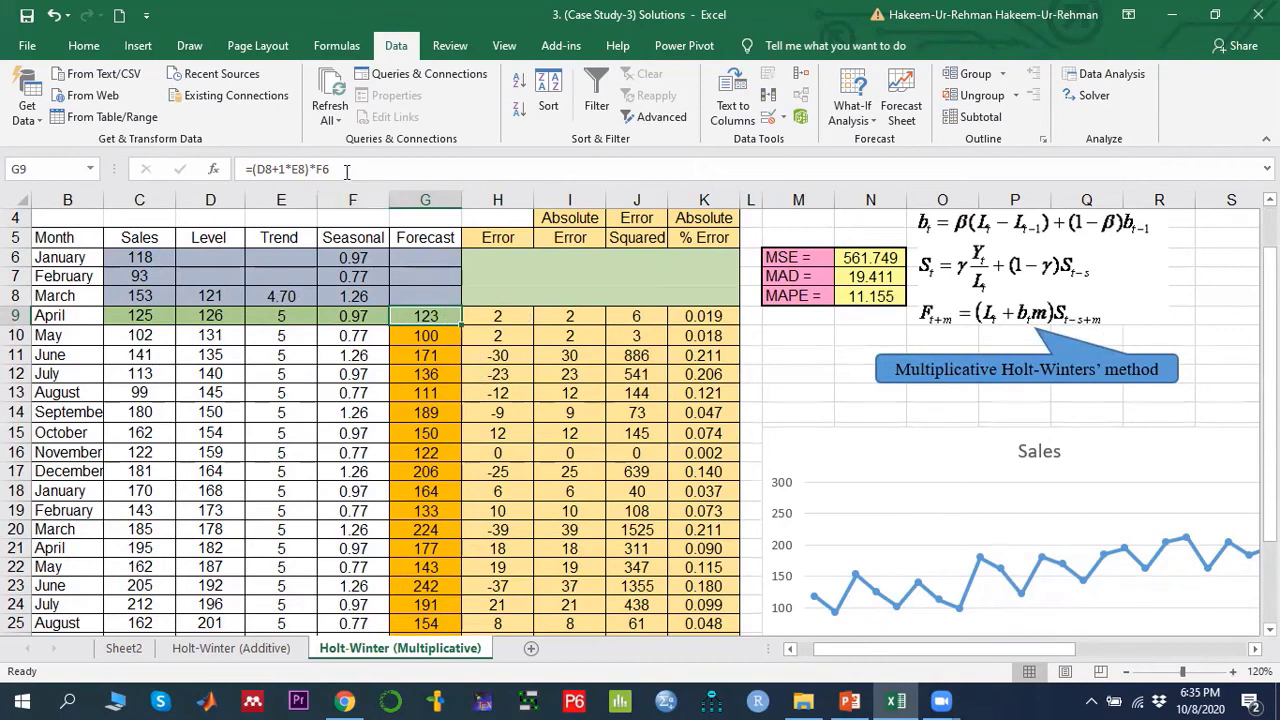
- Examine the forecast formula in G9 and its copy in G10, tracing the level, trend and seasonal references
drag(350, 169, 245, 169)
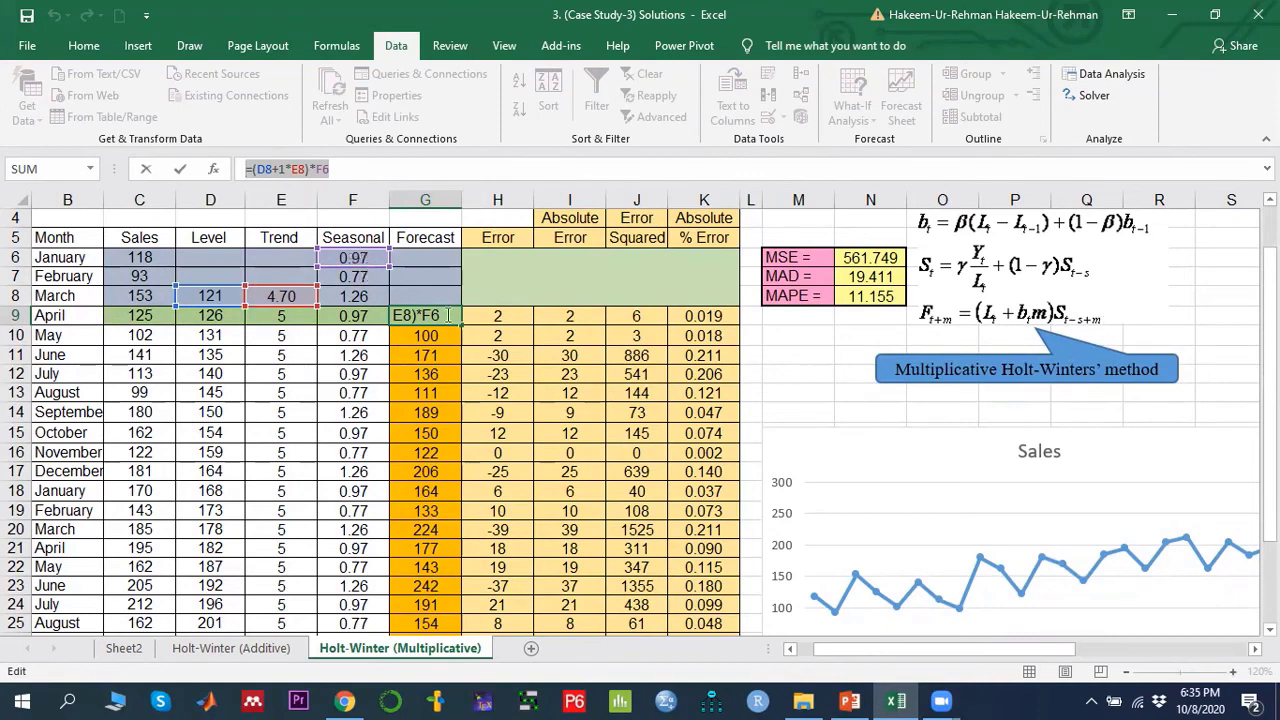
key(Return)
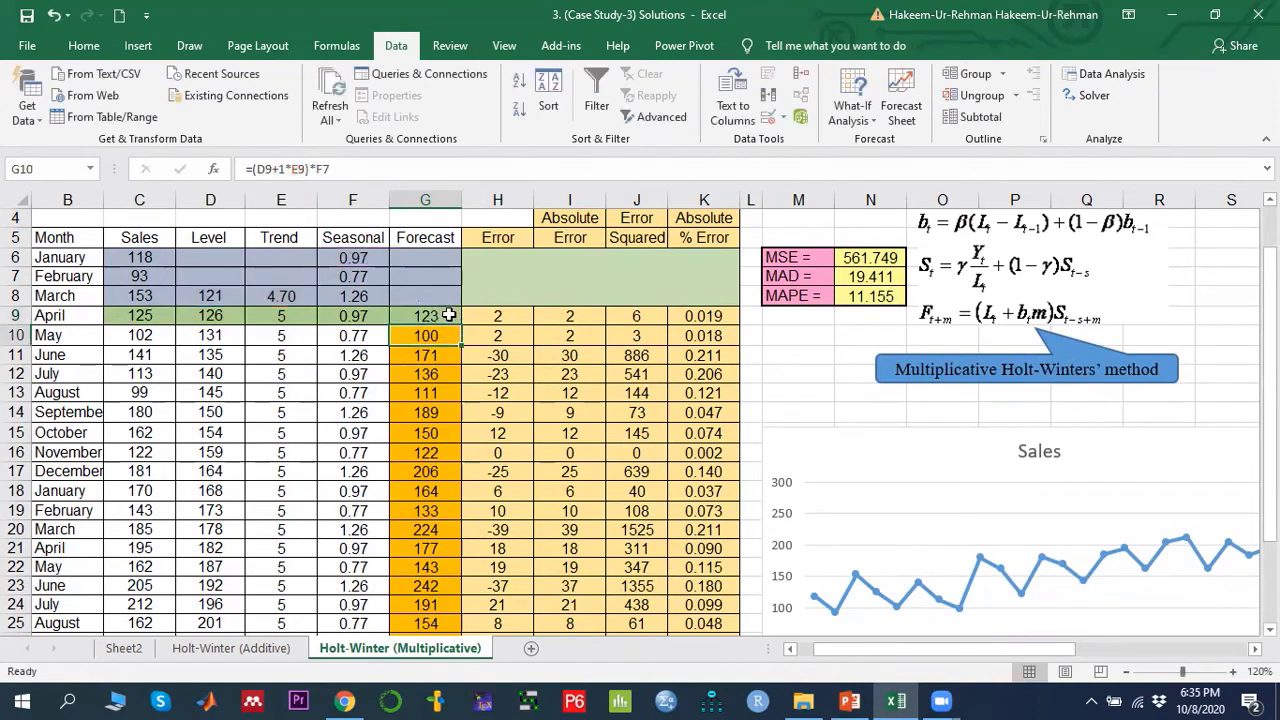
click(440, 318)
click(440, 337)
scroll(430, 500, down, 3)
scroll(440, 502, up, 4)
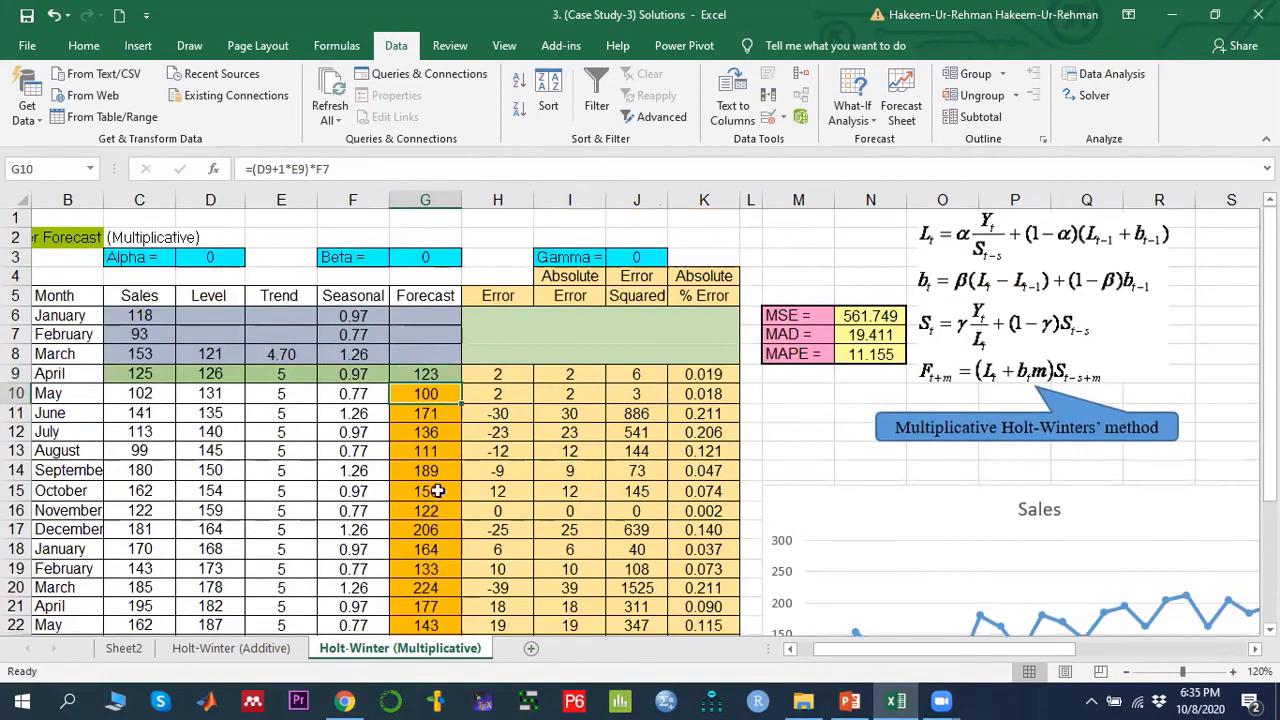
- Examine the error, absolute error, squared error and percent error formulas in row 9 and the MSE, MAD and MAPE cells
drag(500, 296, 704, 413)
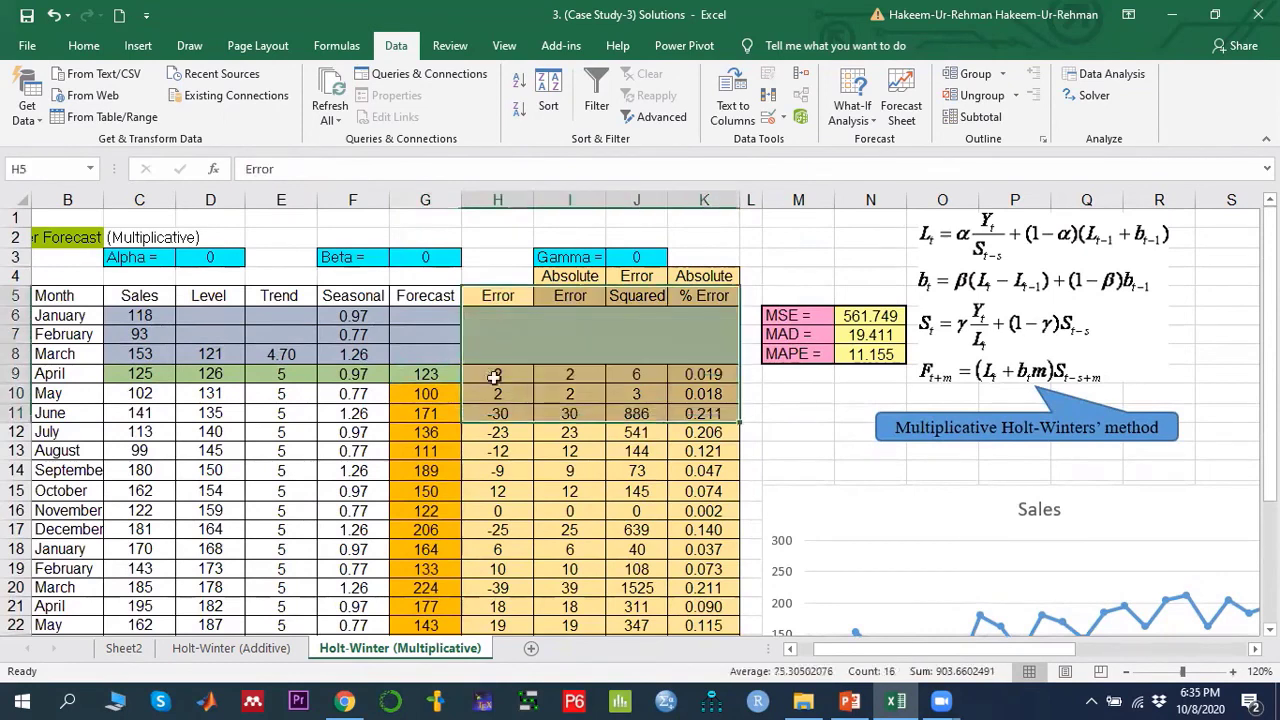
click(494, 376)
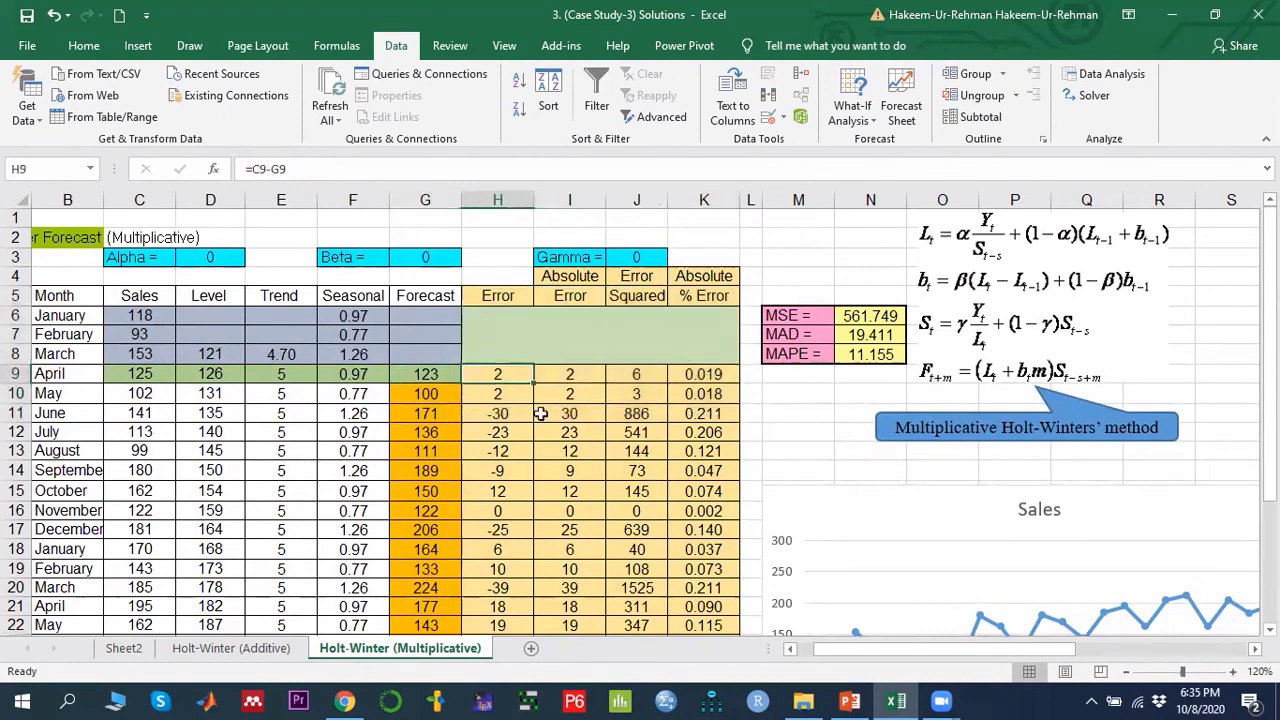
click(572, 372)
click(633, 378)
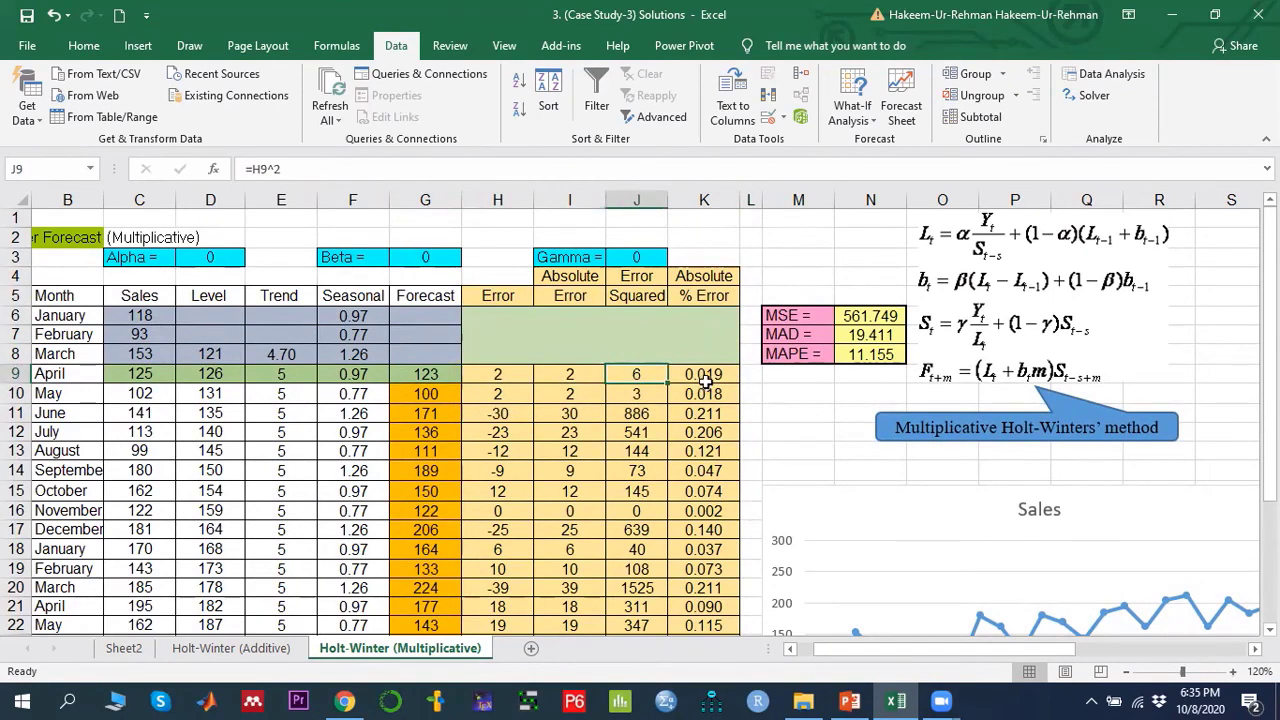
drag(866, 316, 868, 360)
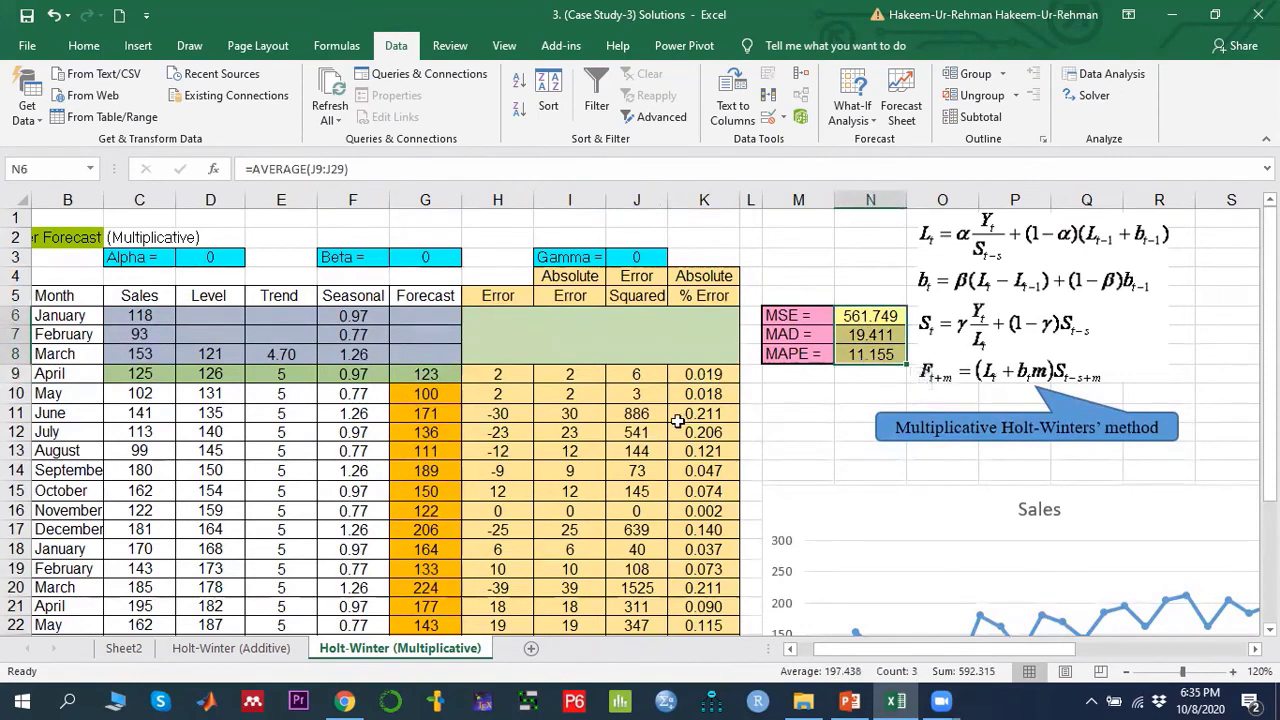
- Open Solver for the multiplicative sheet and reset all its options and cell selections
click(230, 258)
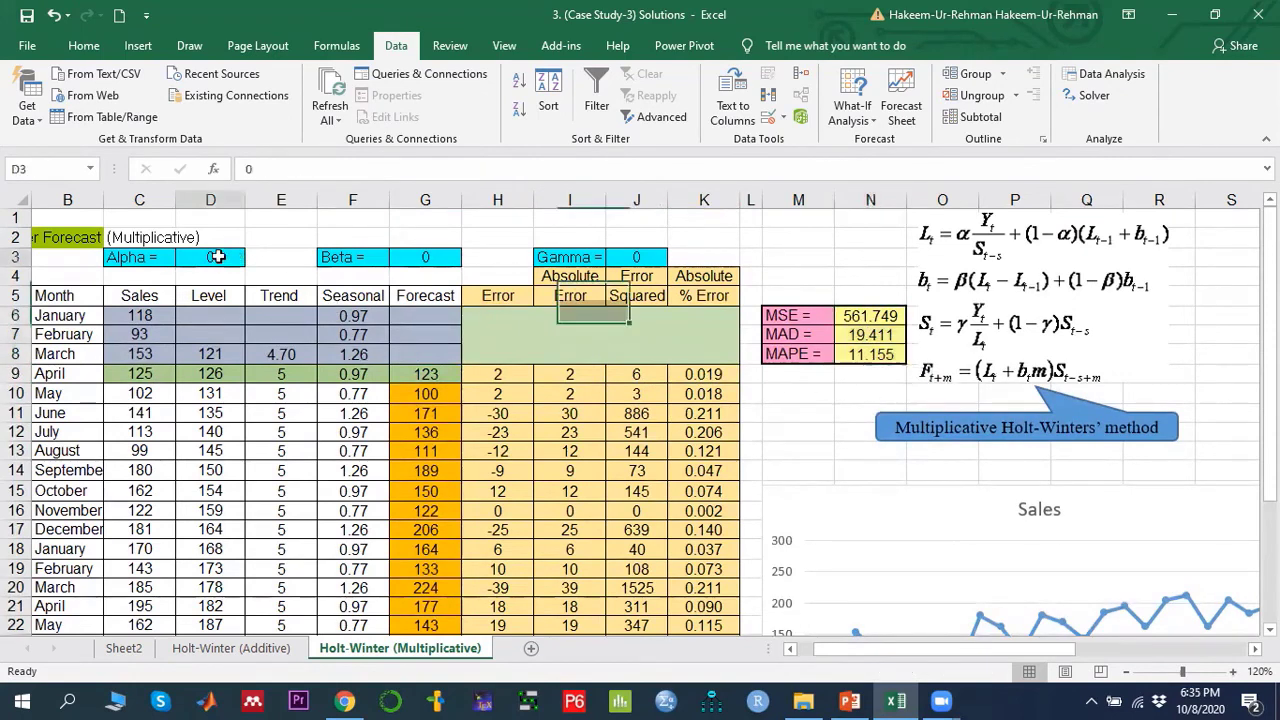
click(410, 257)
click(641, 259)
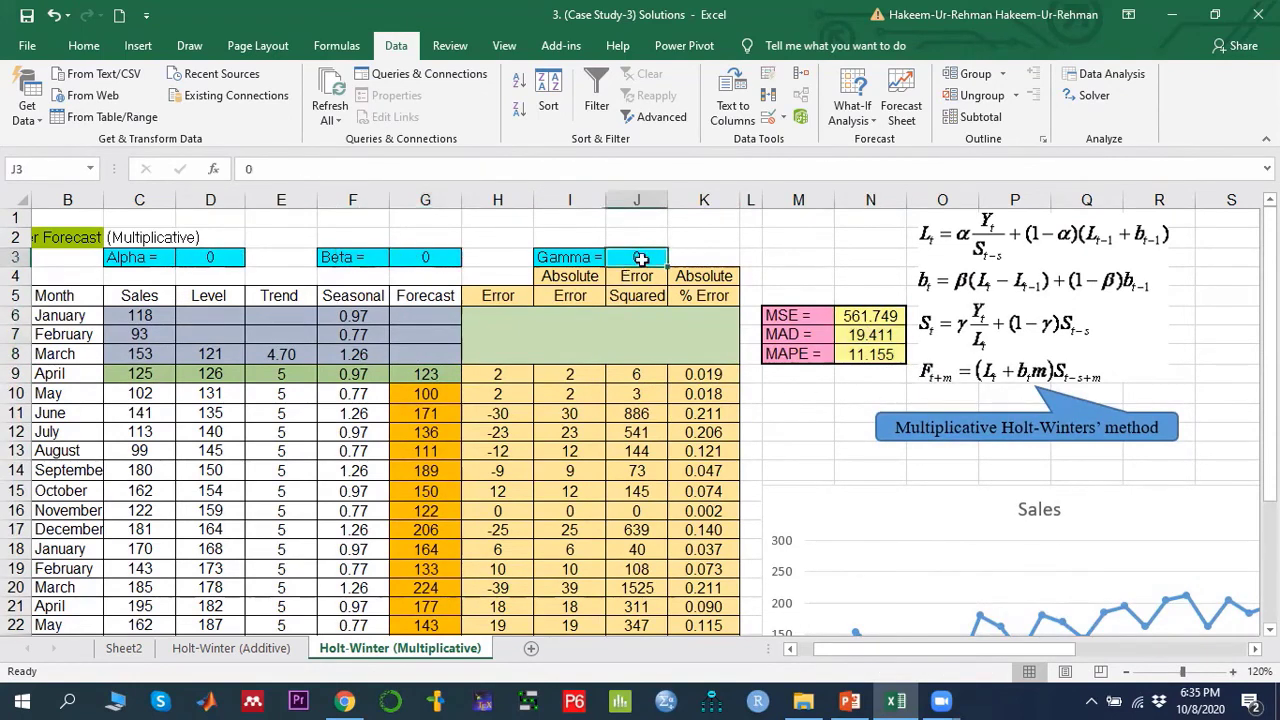
click(1094, 95)
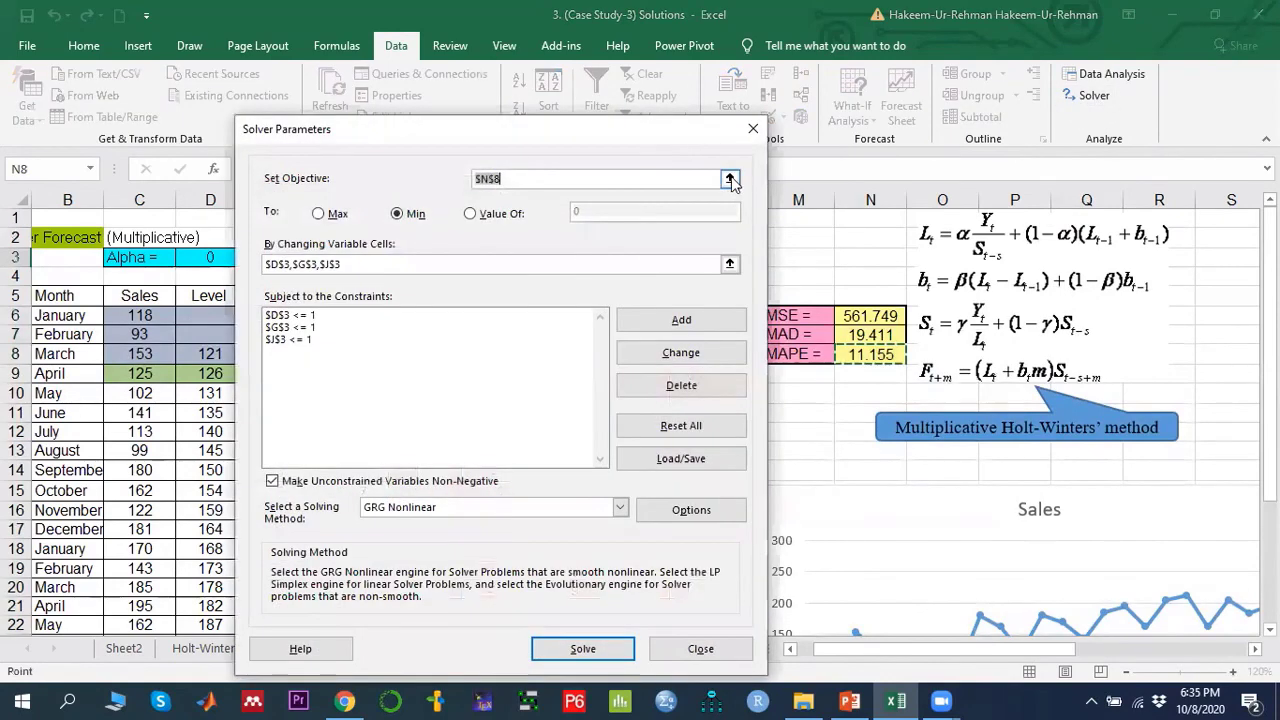
click(729, 183)
click(878, 352)
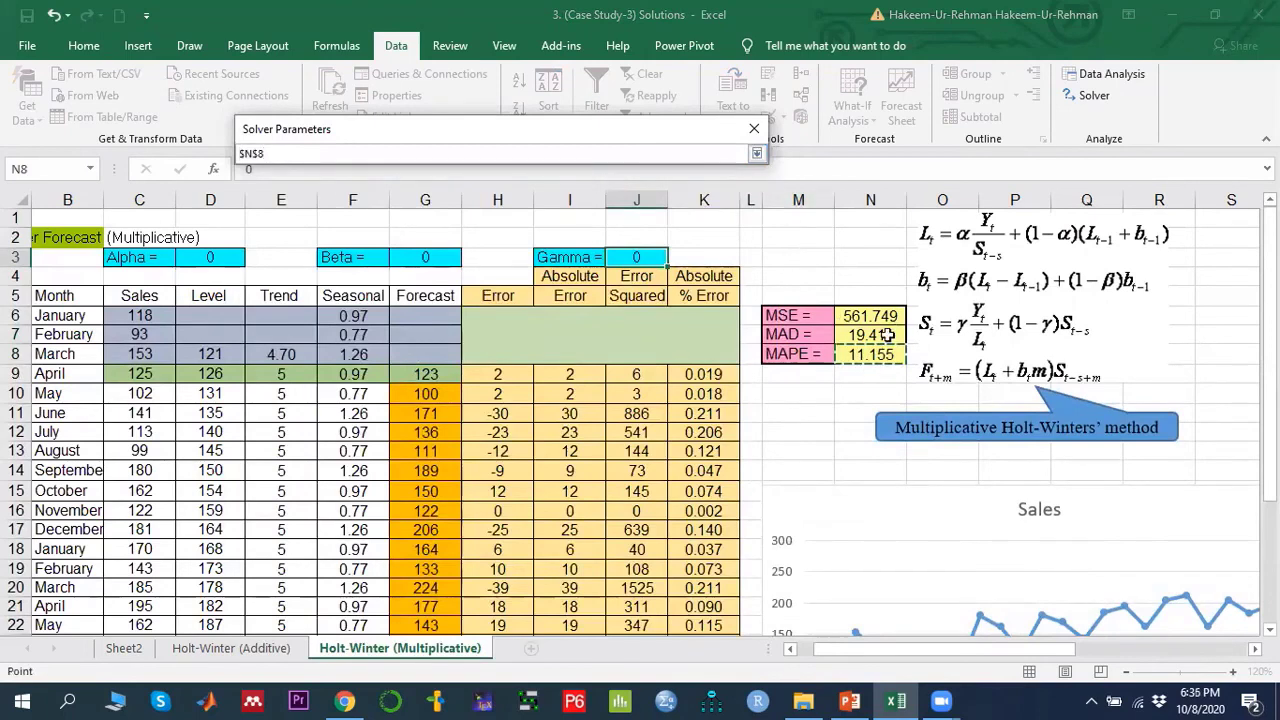
click(757, 153)
click(682, 424)
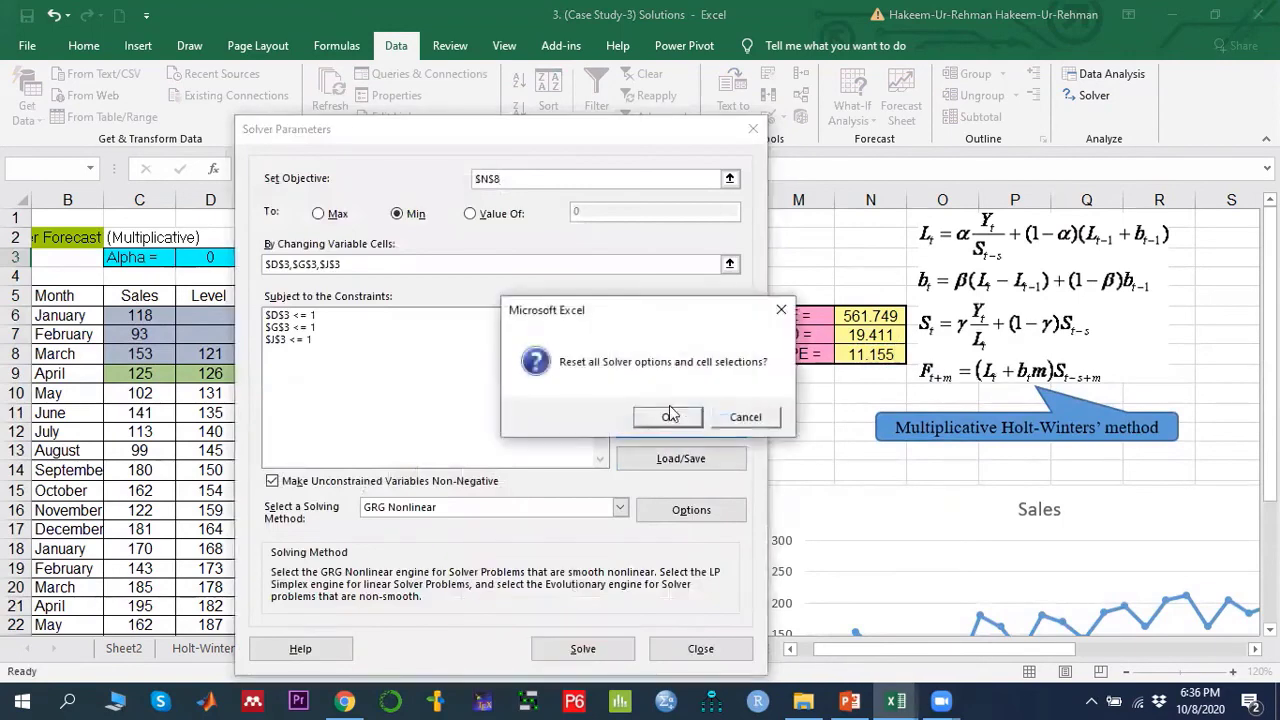
click(666, 418)
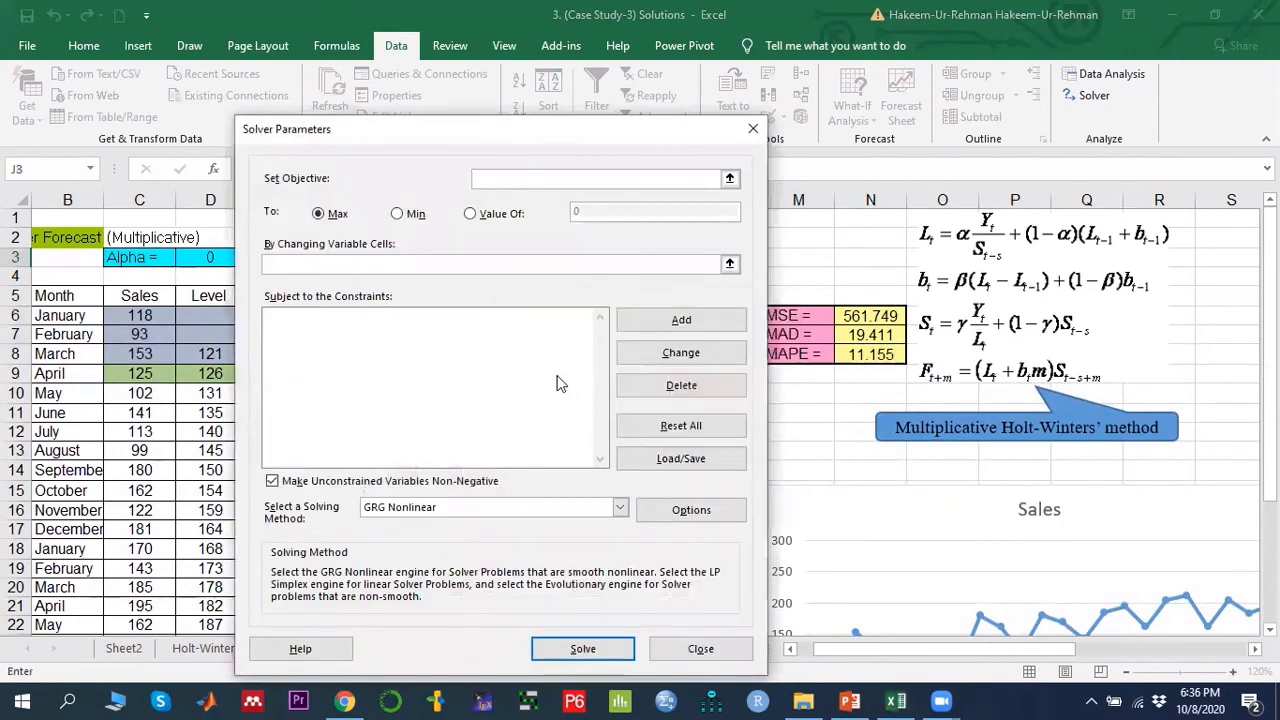
- Set the Solver objective to the MSE cell N8 and choose to minimise it
click(730, 178)
click(860, 355)
click(757, 153)
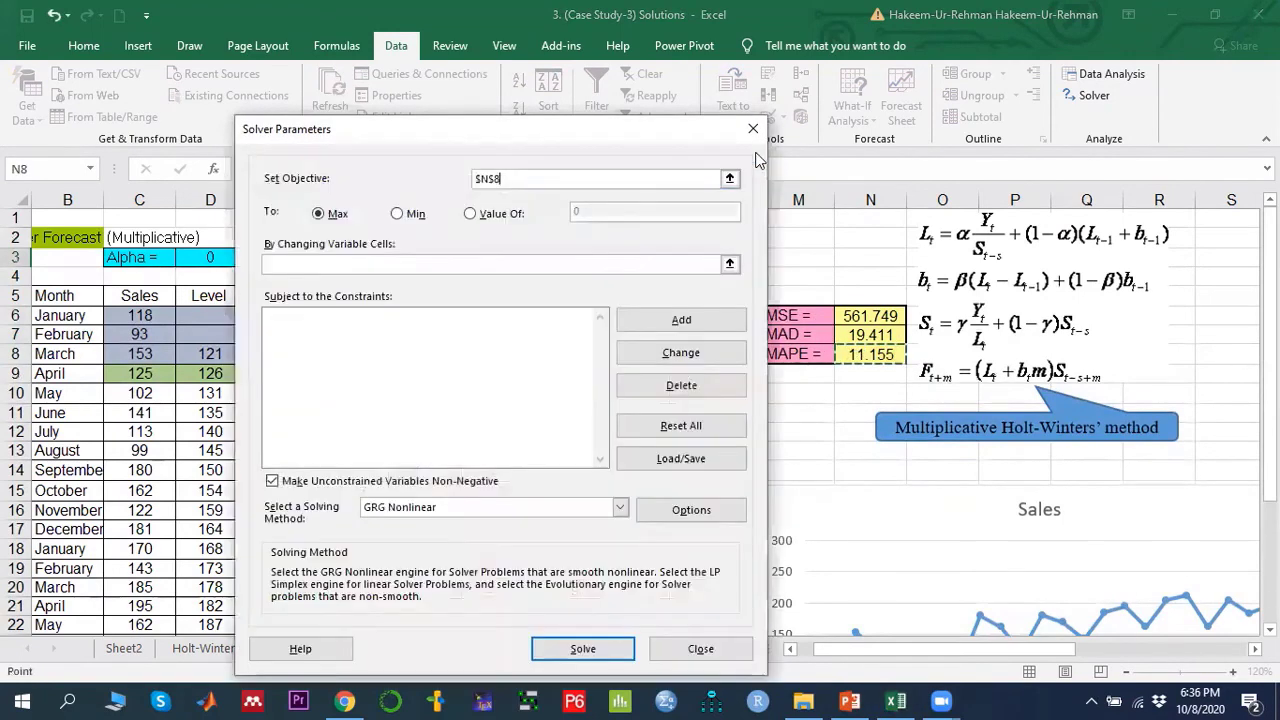
click(414, 215)
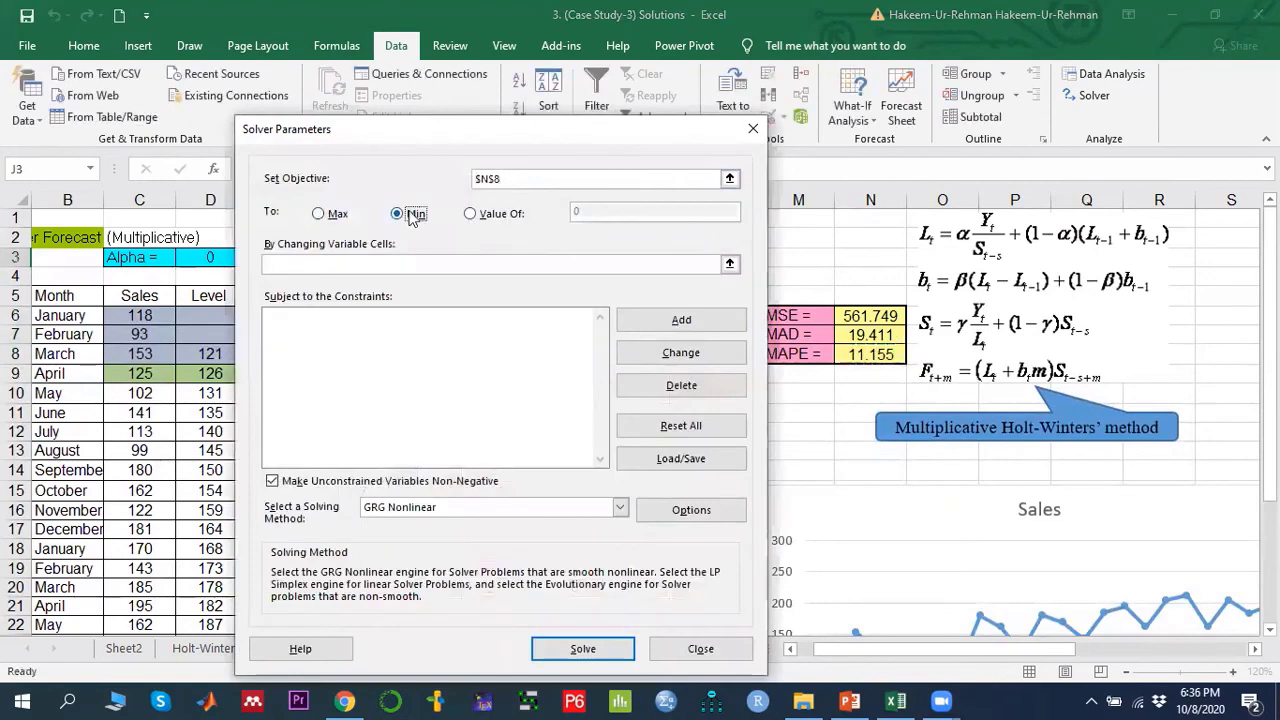
- Set the variable cells to alpha D3, beta G3 and gamma J3
click(730, 265)
click(215, 259)
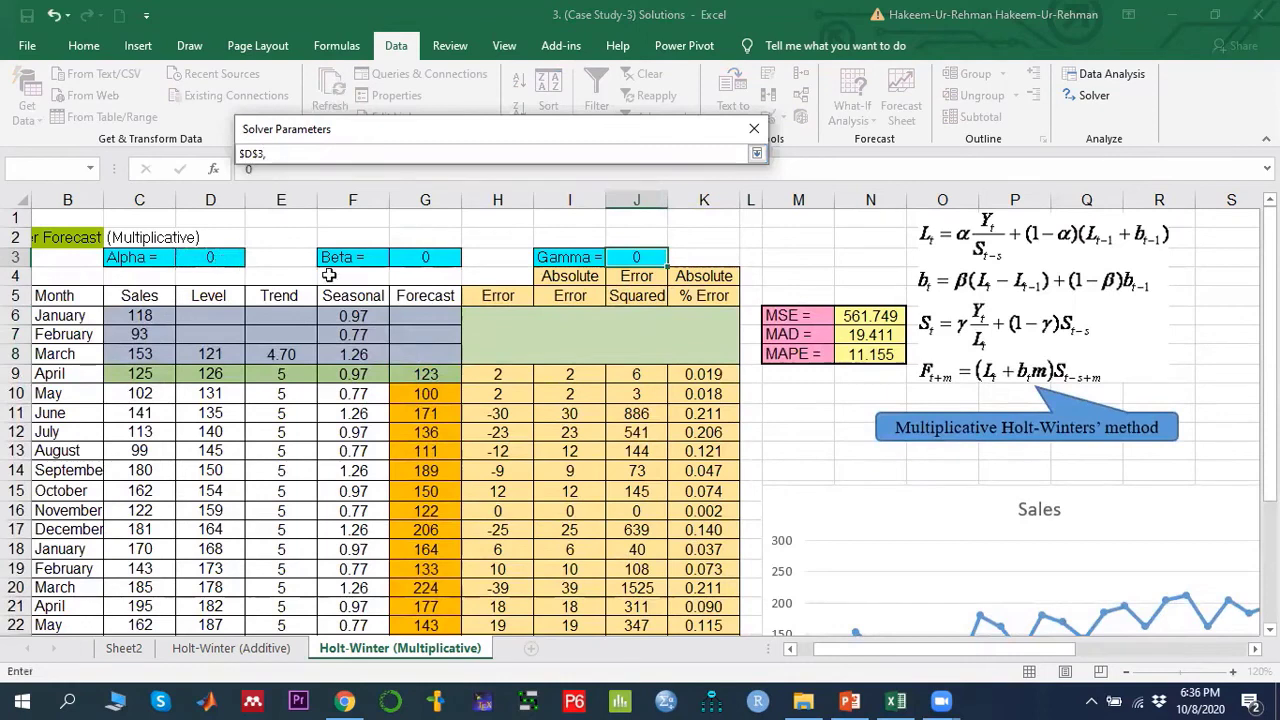
ctrl+click(417, 259)
ctrl+click(632, 259)
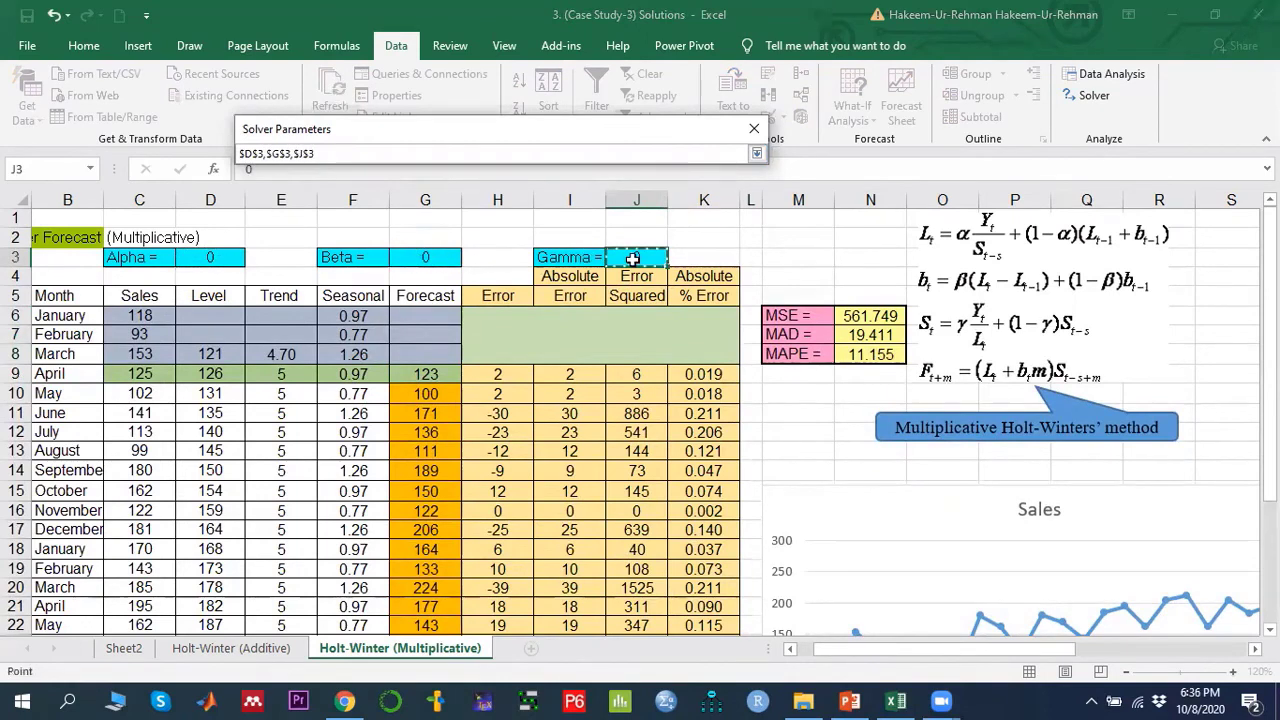
click(757, 153)
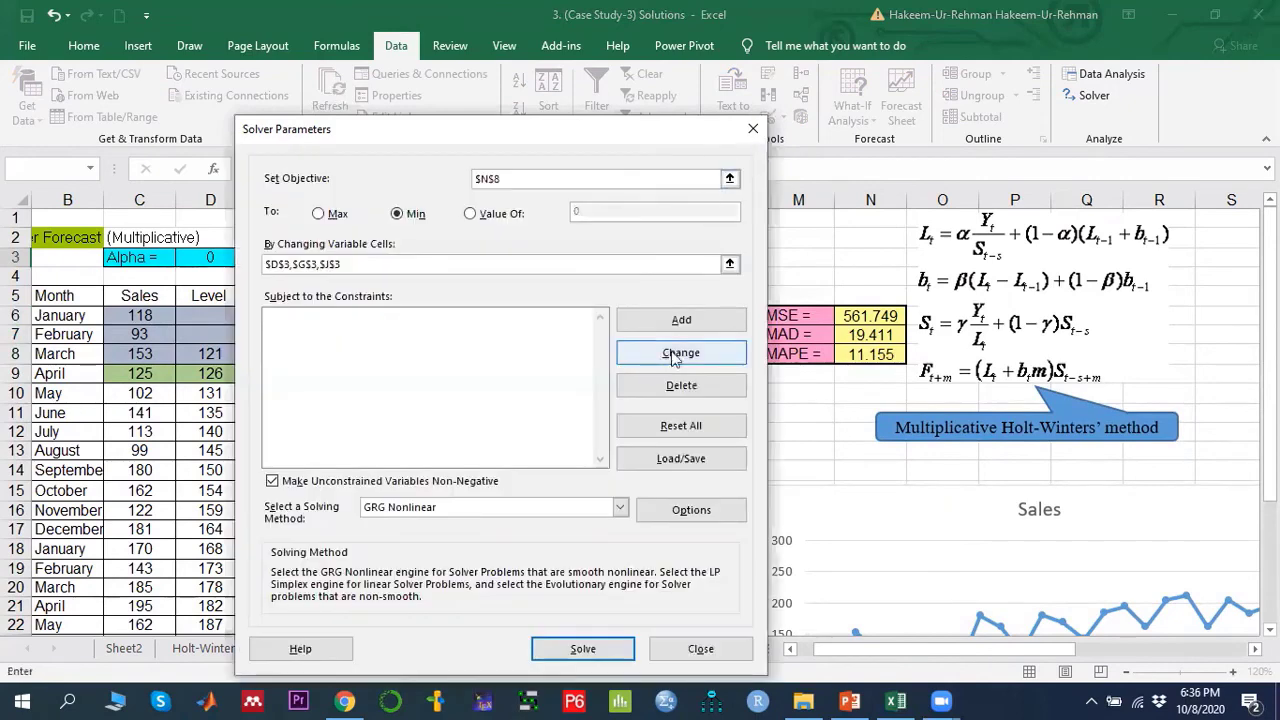
- Add constraints limiting D3, G3 and J3 each to at most 1, then solve
click(681, 319)
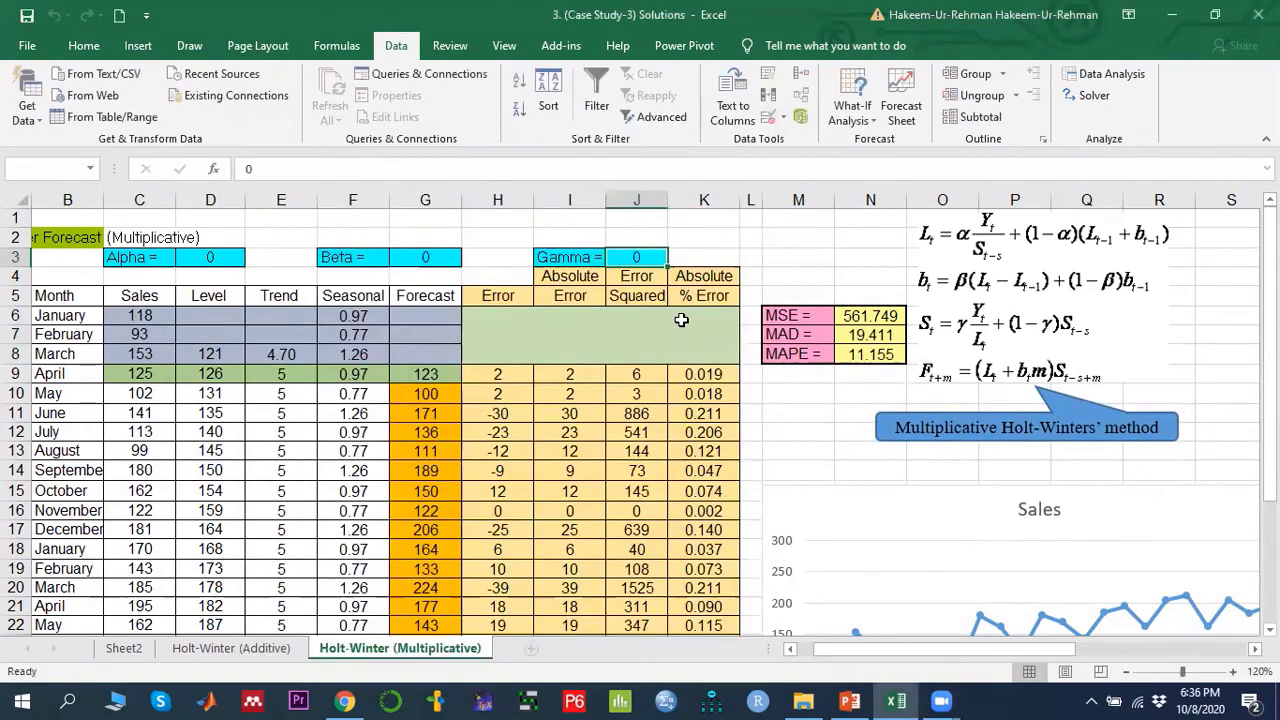
click(208, 260)
click(581, 400)
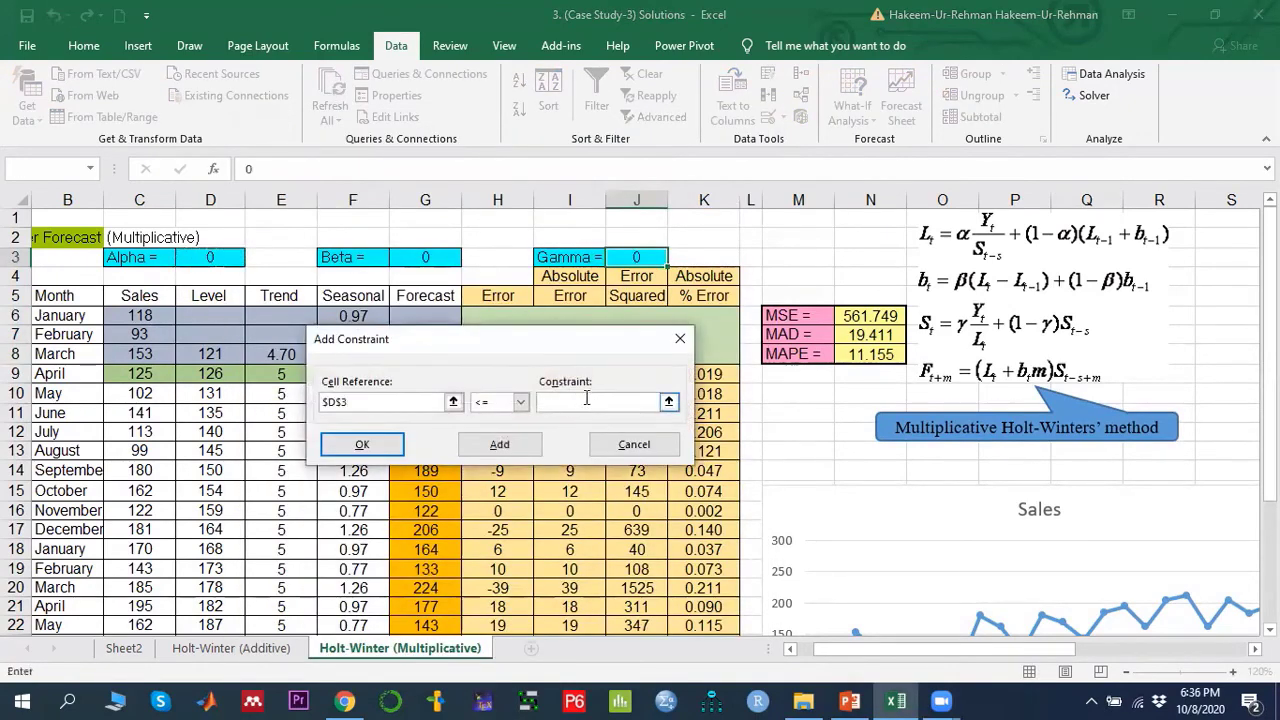
click(499, 444)
click(425, 257)
click(567, 402)
text(1)
click(499, 444)
click(640, 258)
click(578, 402)
click(362, 444)
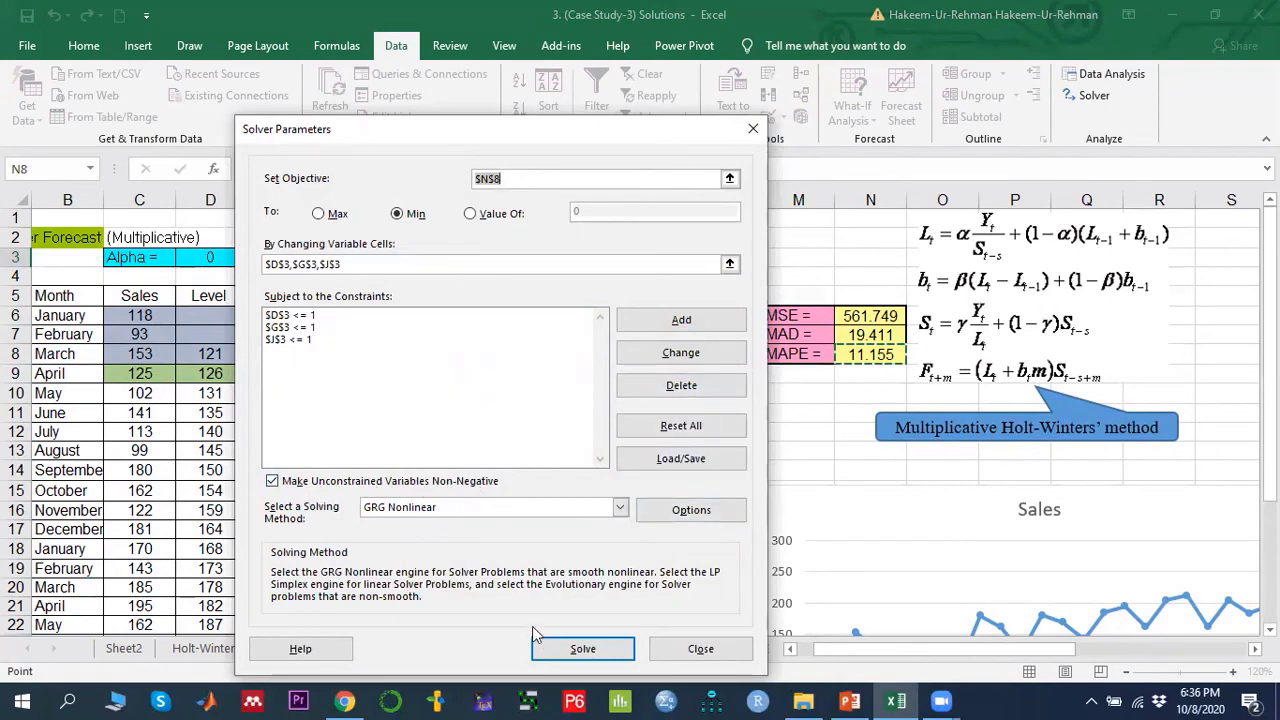
click(580, 651)
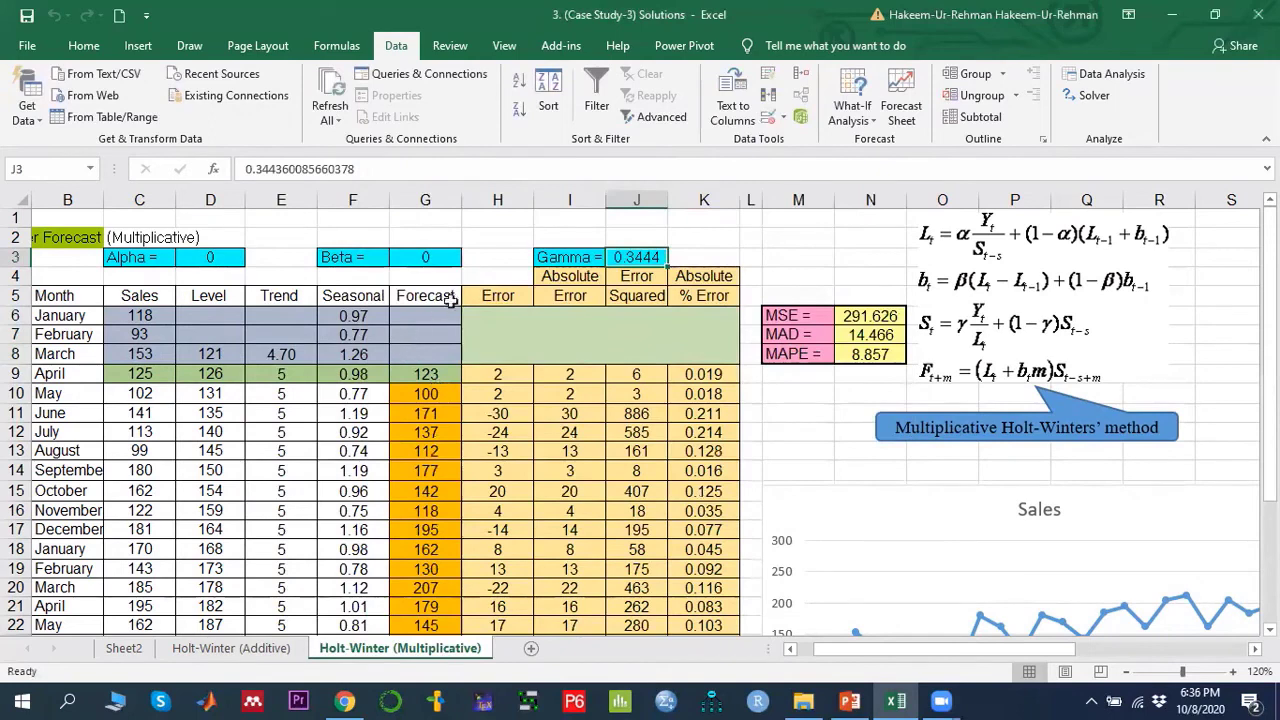
- Examine the optimised alpha, beta and gamma values and the resulting MSE, MAD and MAPE cells
click(488, 258)
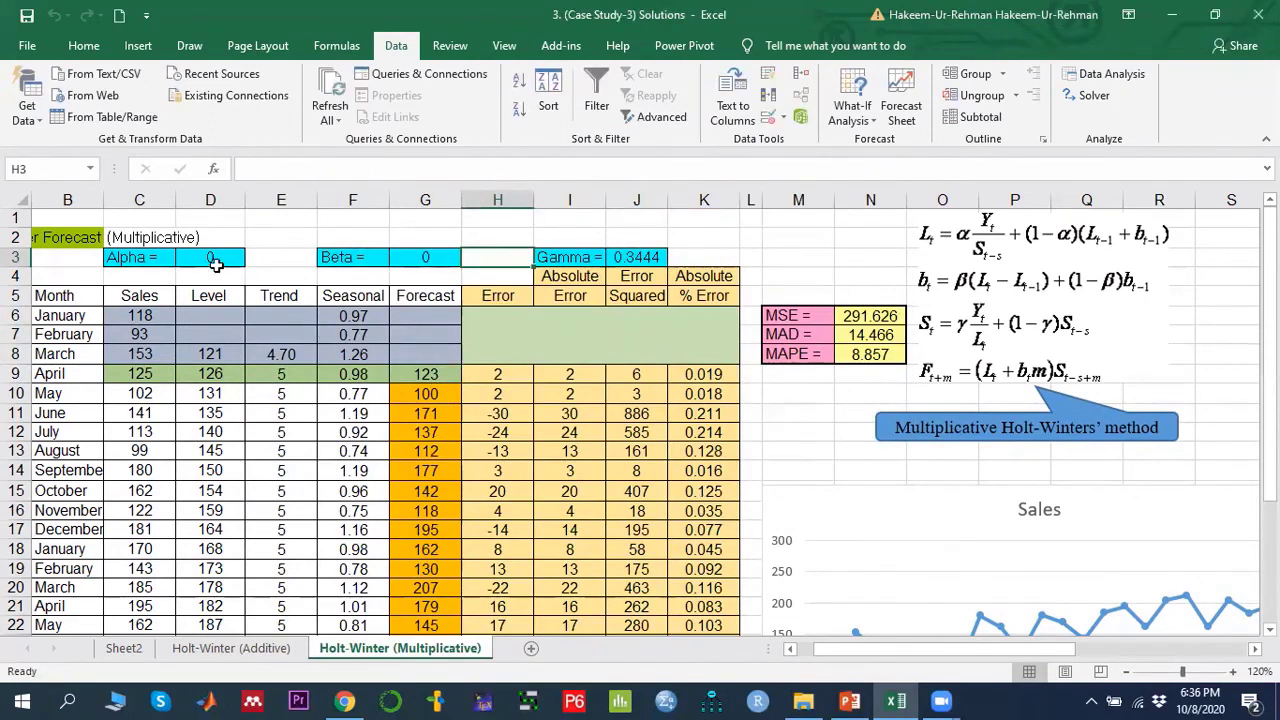
drag(202, 258, 626, 258)
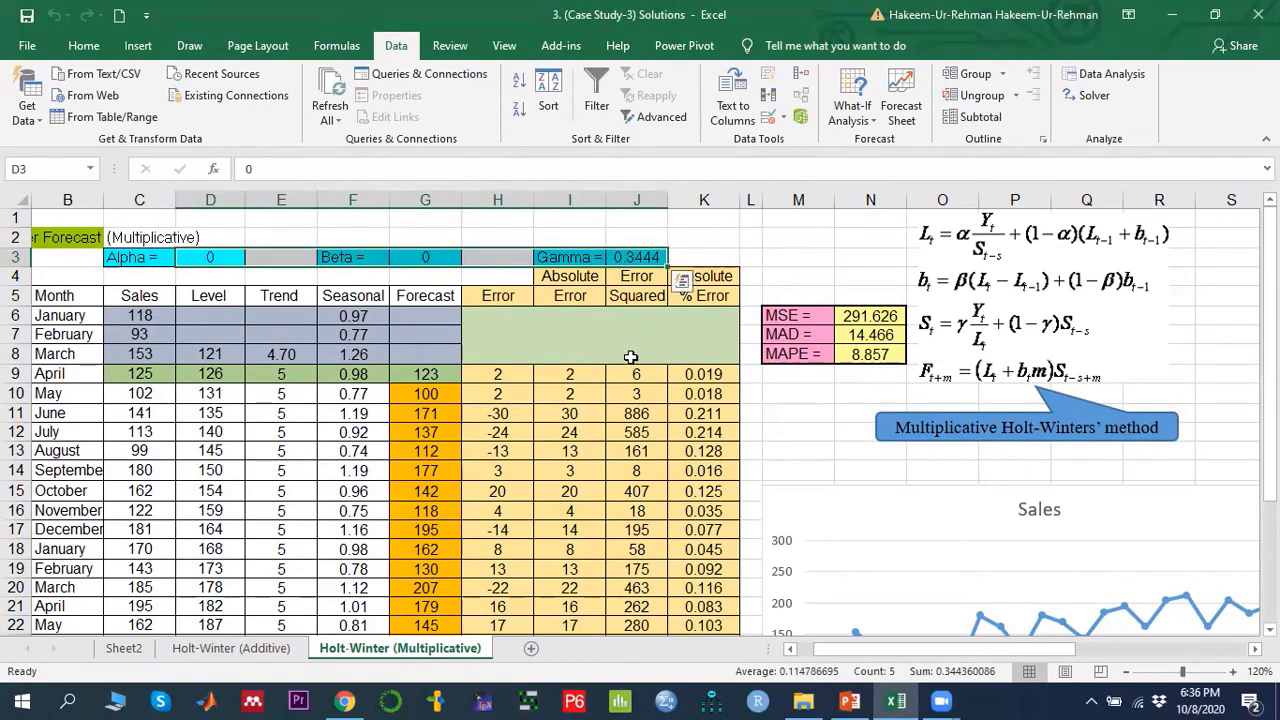
scroll(635, 368, down, 5)
scroll(635, 368, up, 5)
click(872, 315)
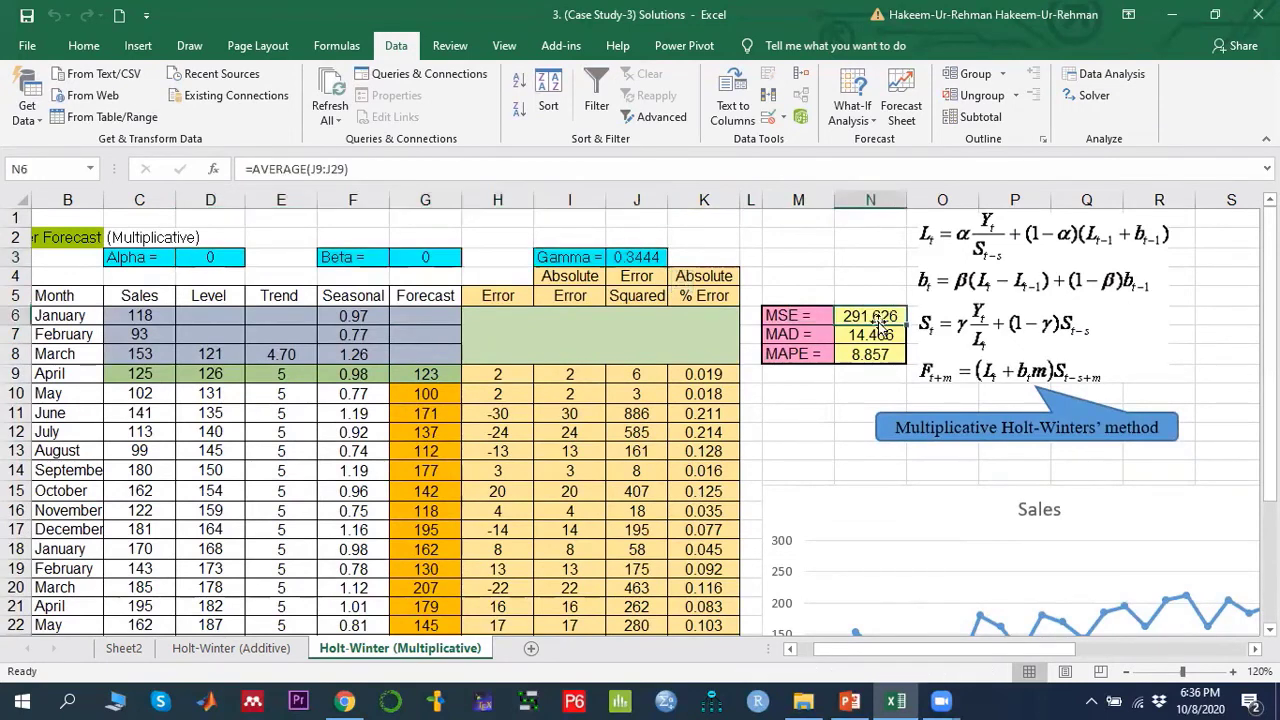
click(869, 336)
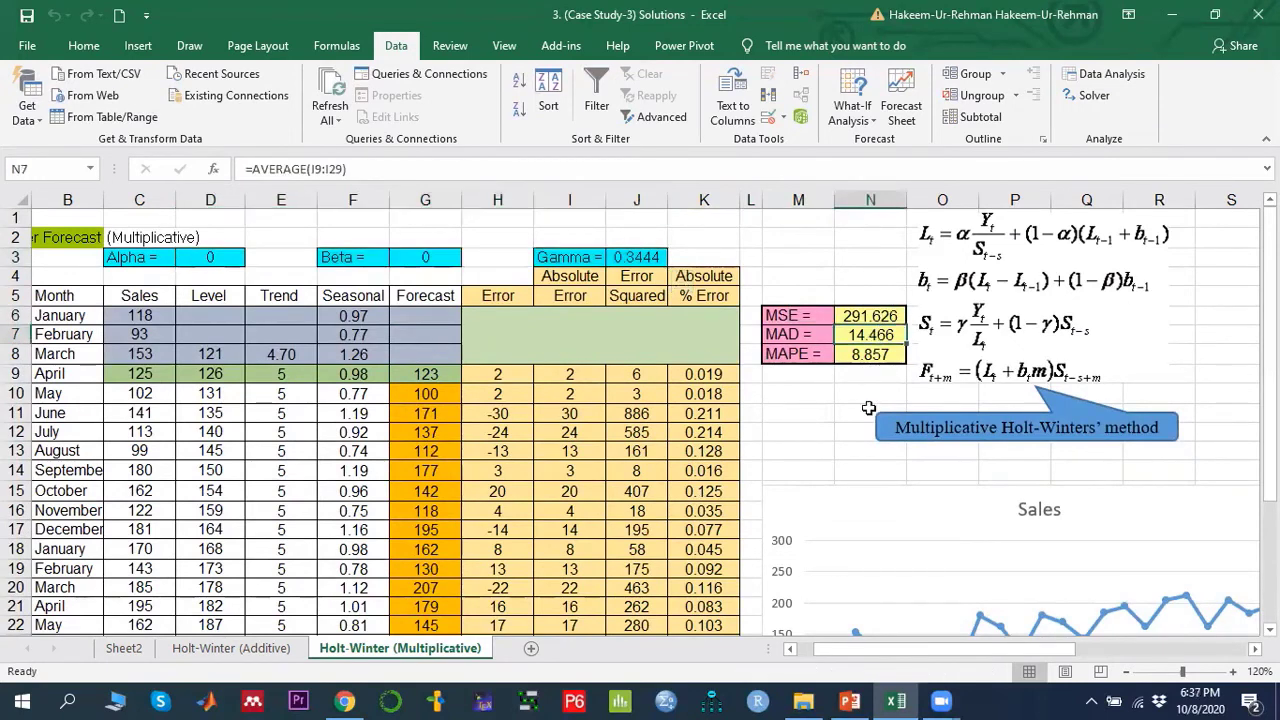
click(876, 352)
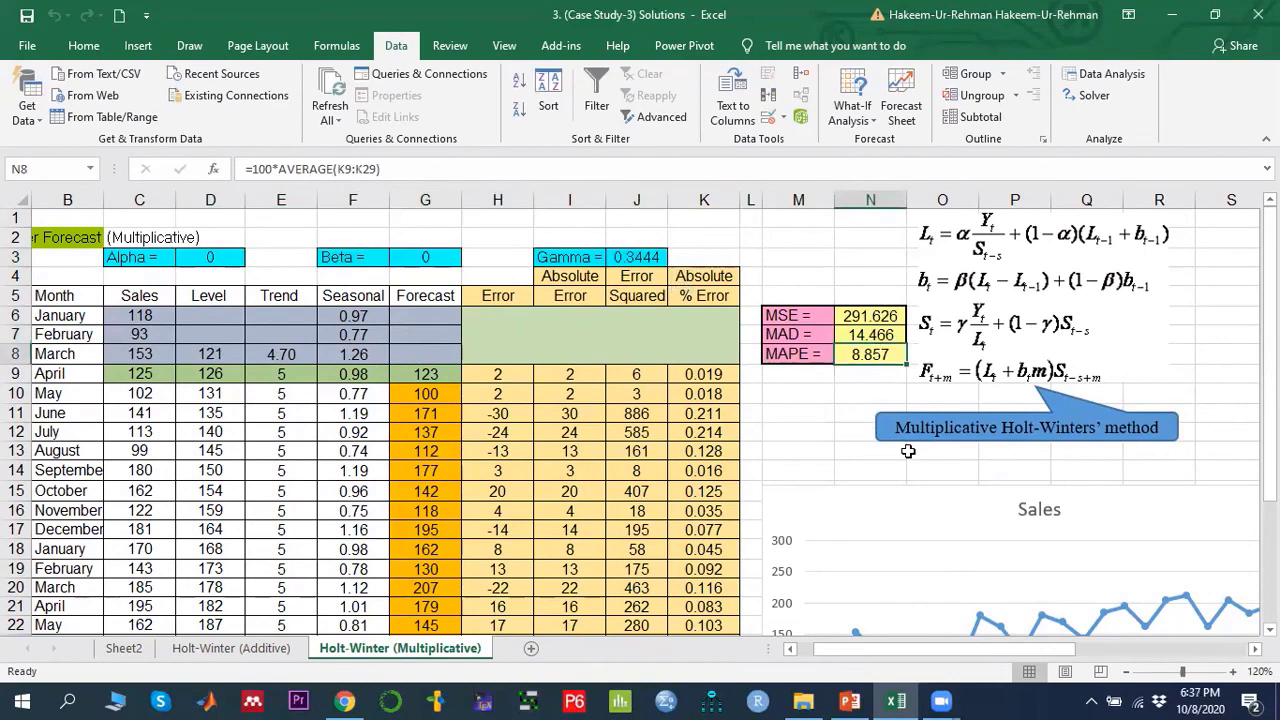
- Compare the MSE, MAD and MAPE of the additive and multiplicative Holt-Winters sheets
click(262, 652)
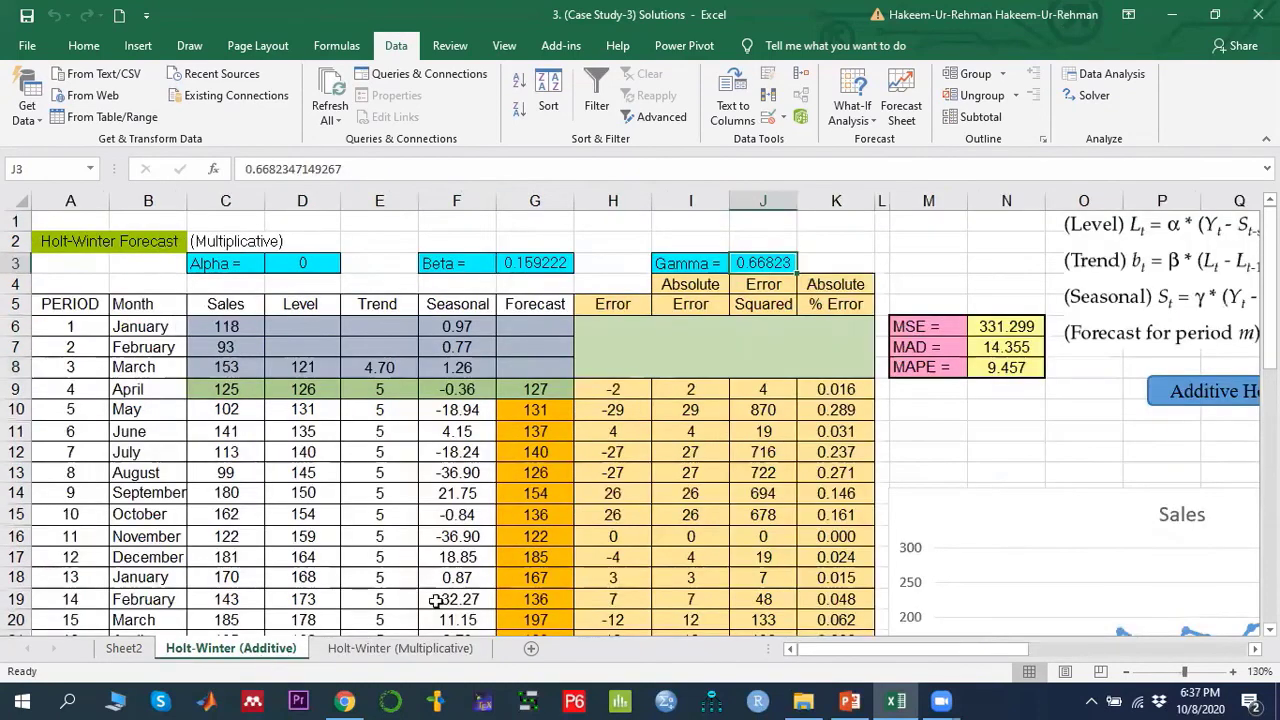
click(1006, 367)
click(428, 652)
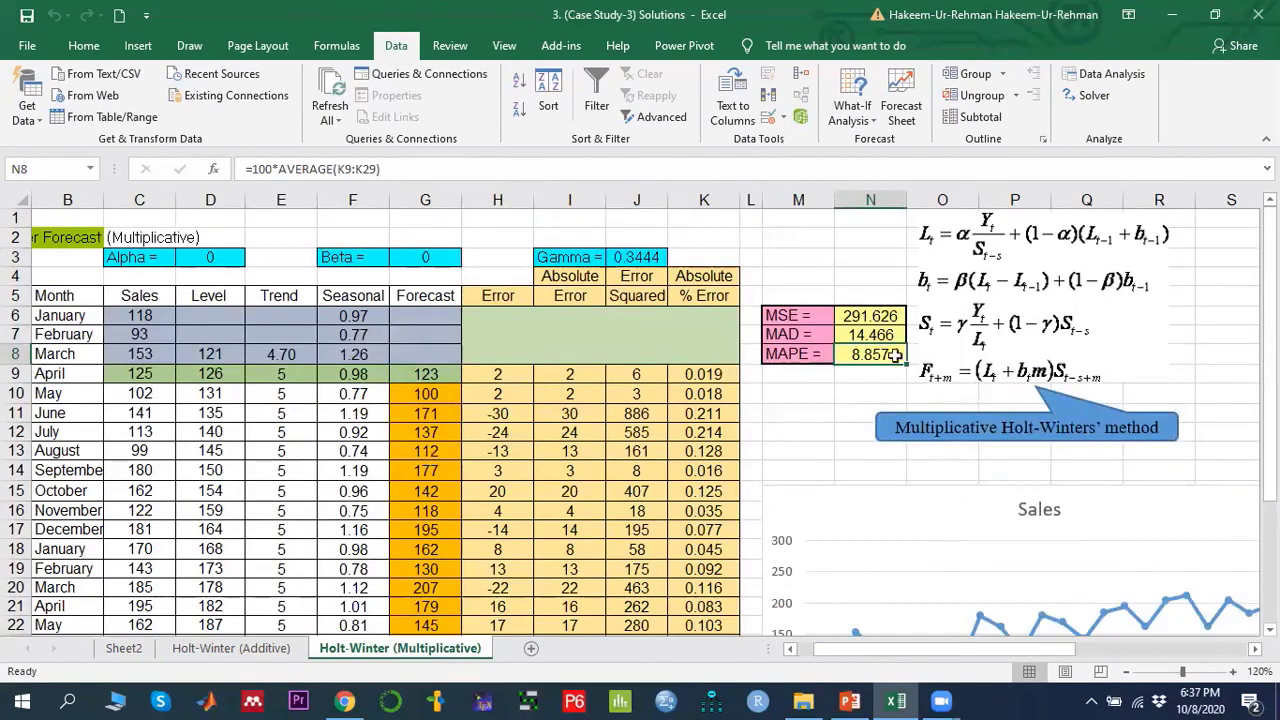
click(262, 650)
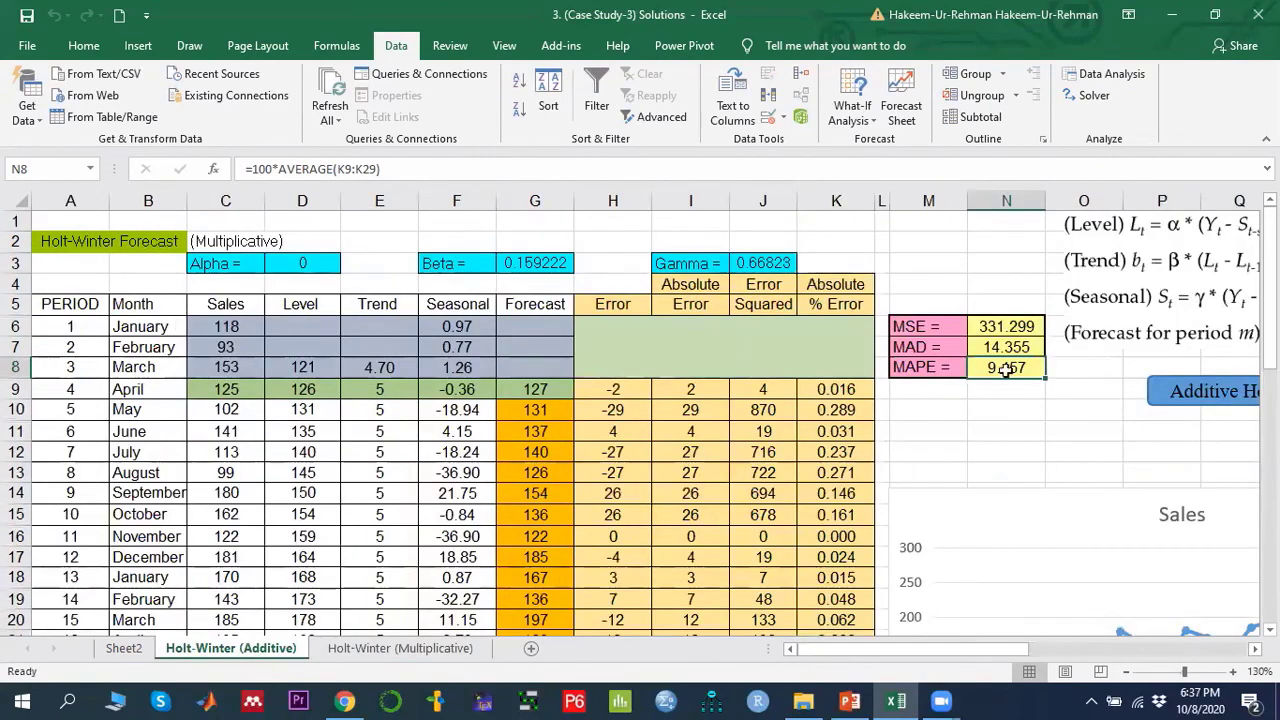
click(370, 652)
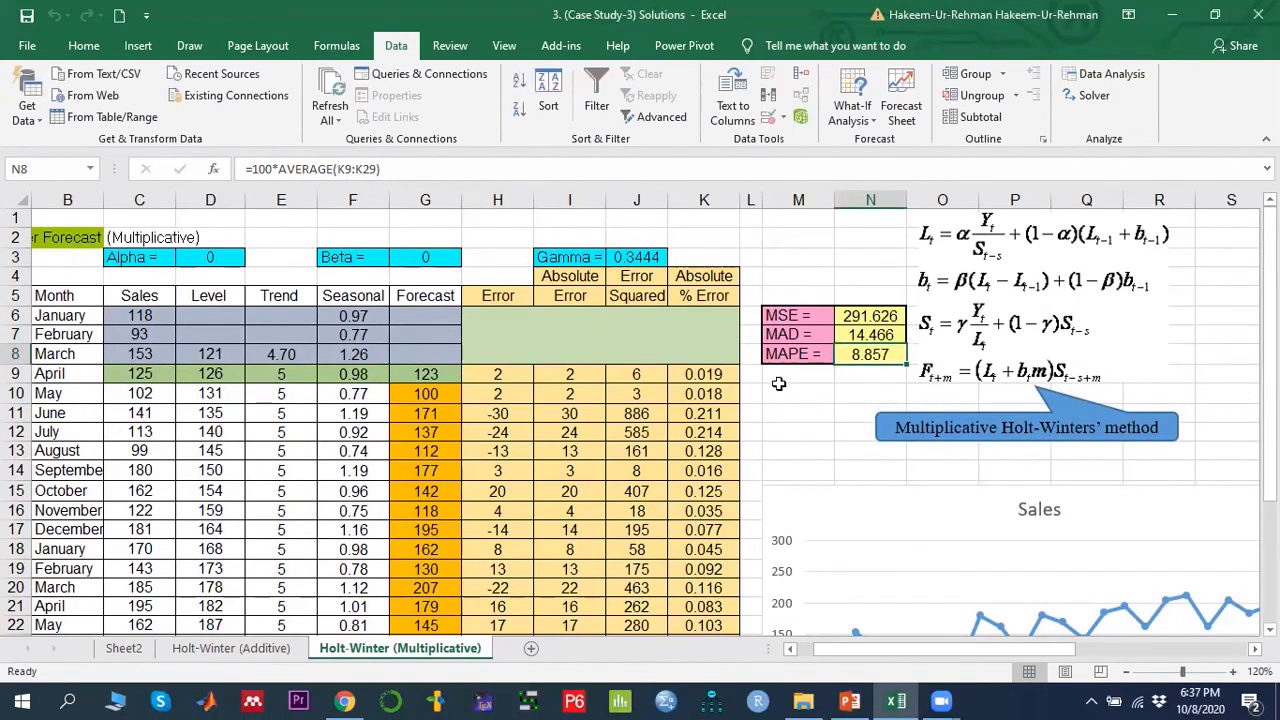
click(794, 354)
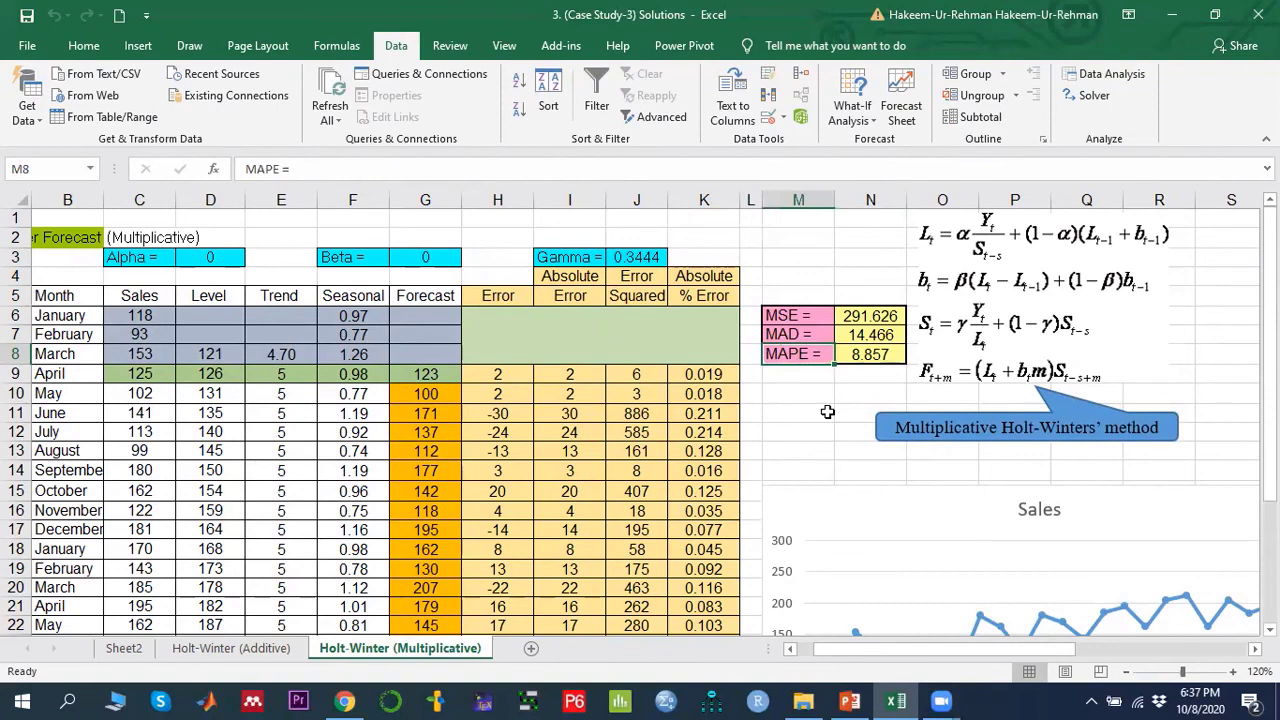
click(866, 316)
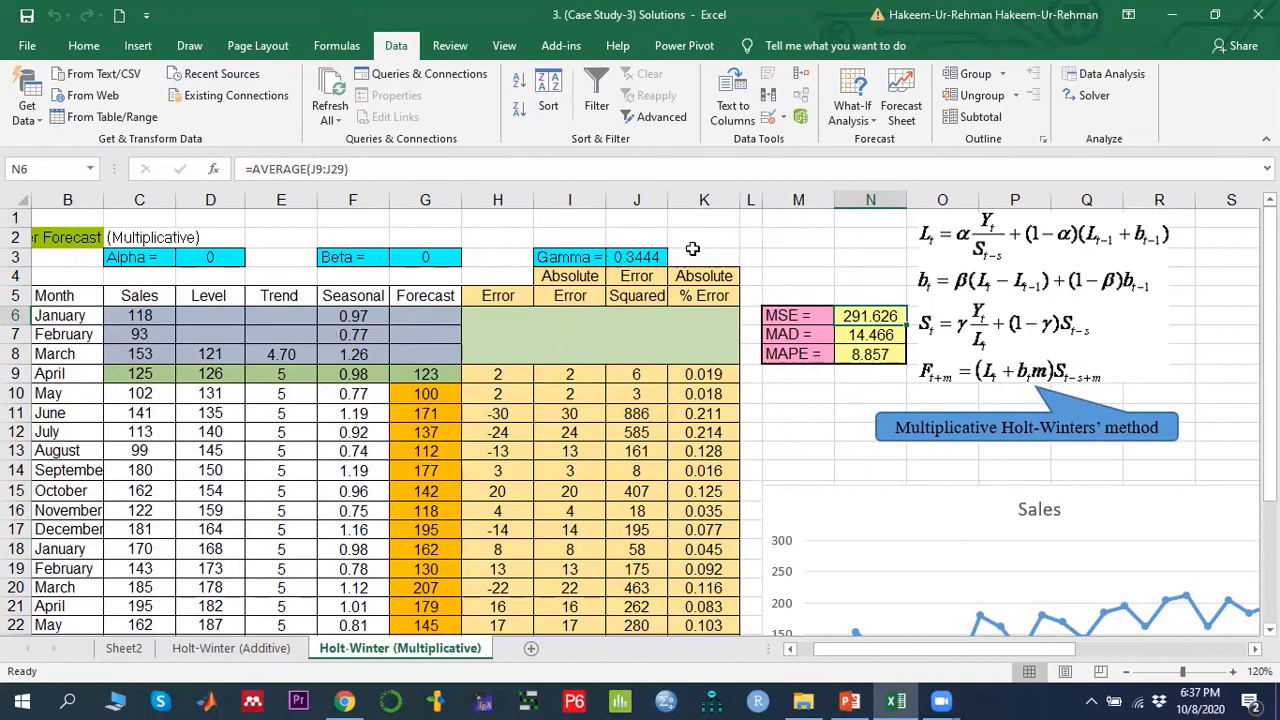
click(862, 355)
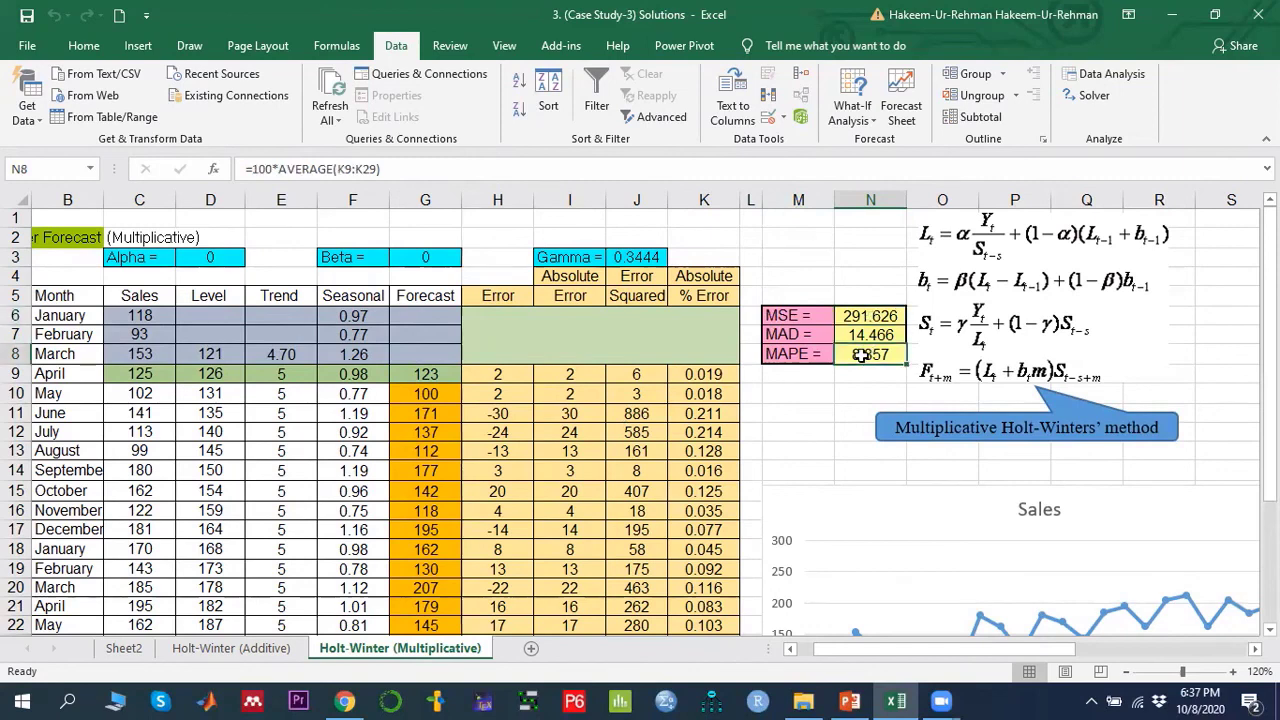
click(876, 316)
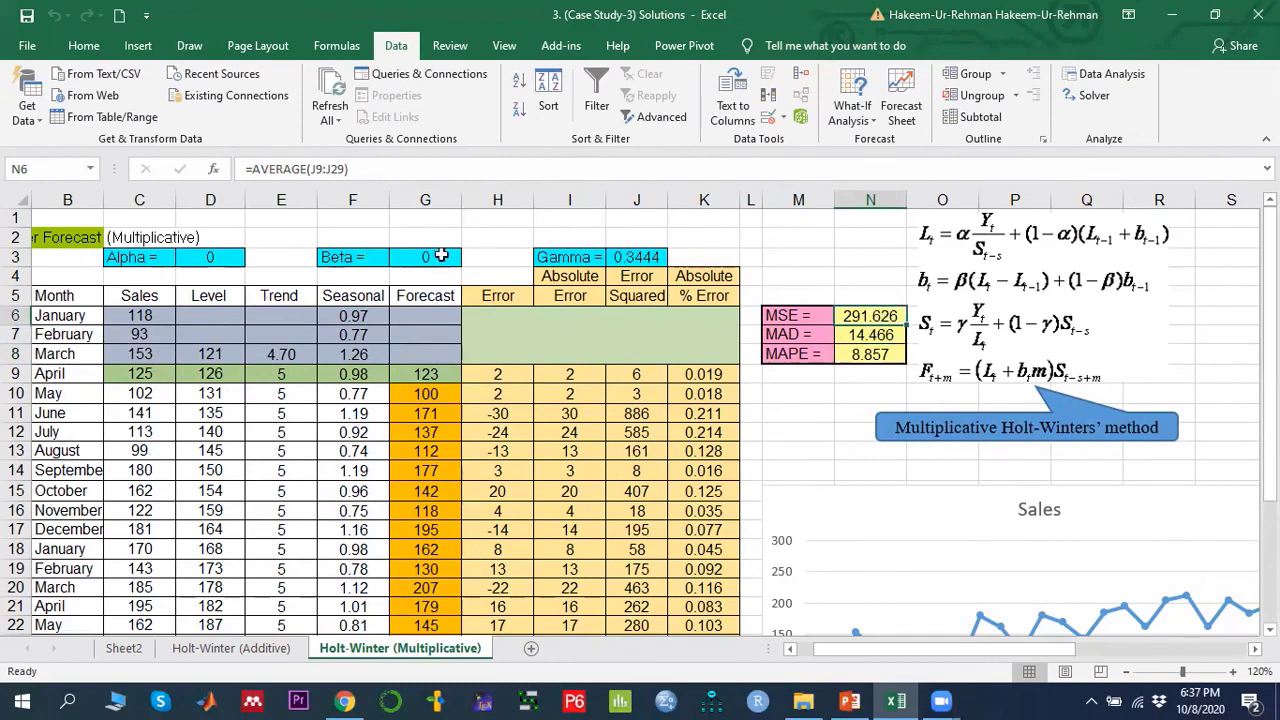
- Re-run Solver on the multiplicative sheet with the objective changed to minimise MSE in N6, keep the solution, and review beta and gamma
click(1095, 97)
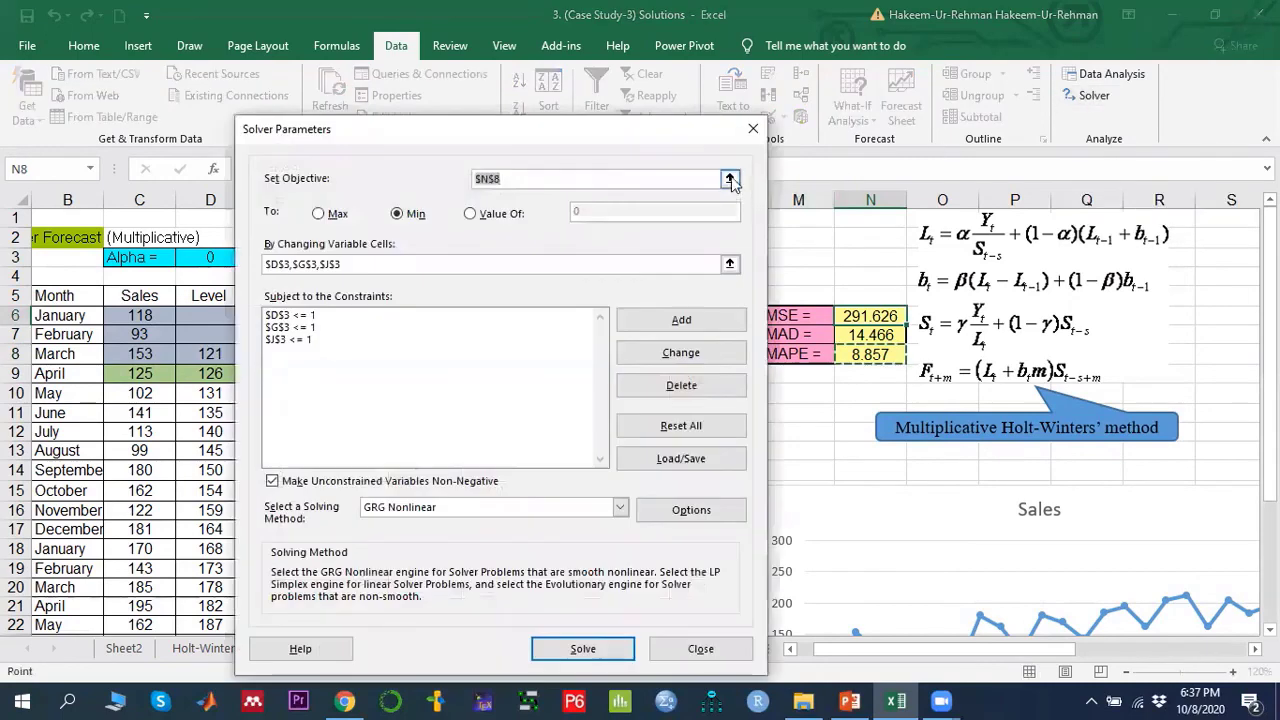
click(730, 178)
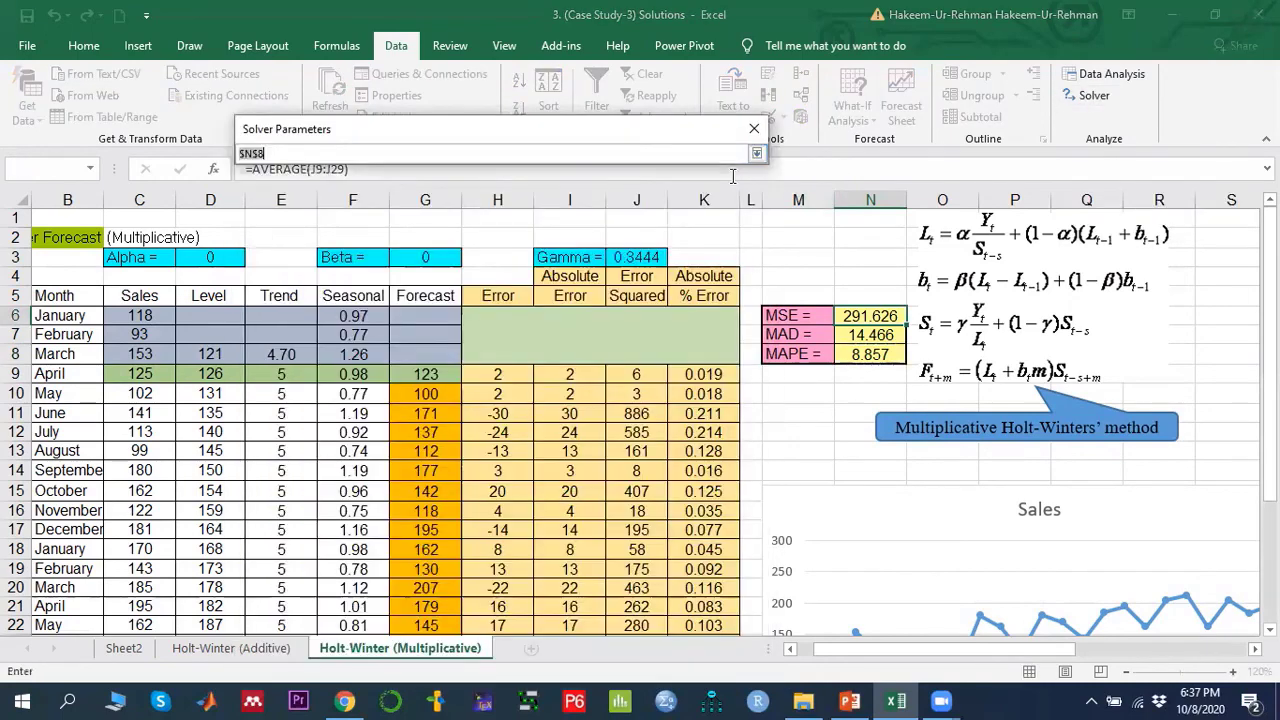
click(870, 315)
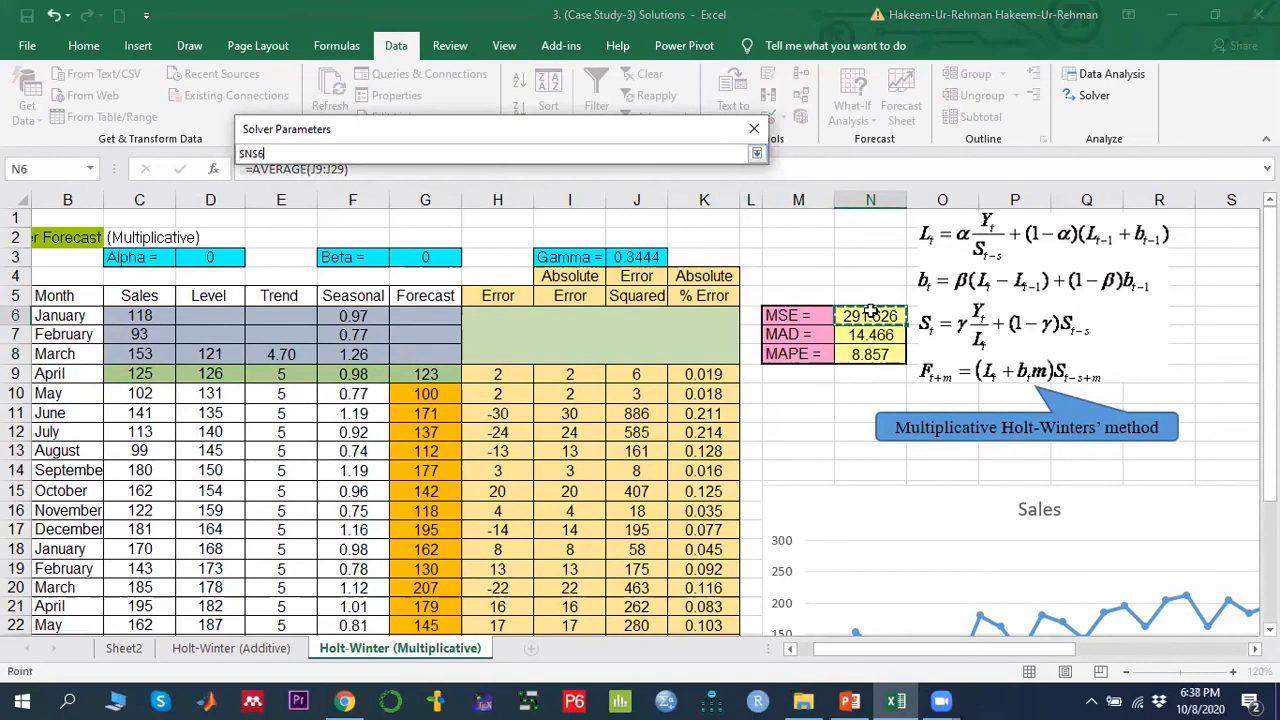
click(757, 155)
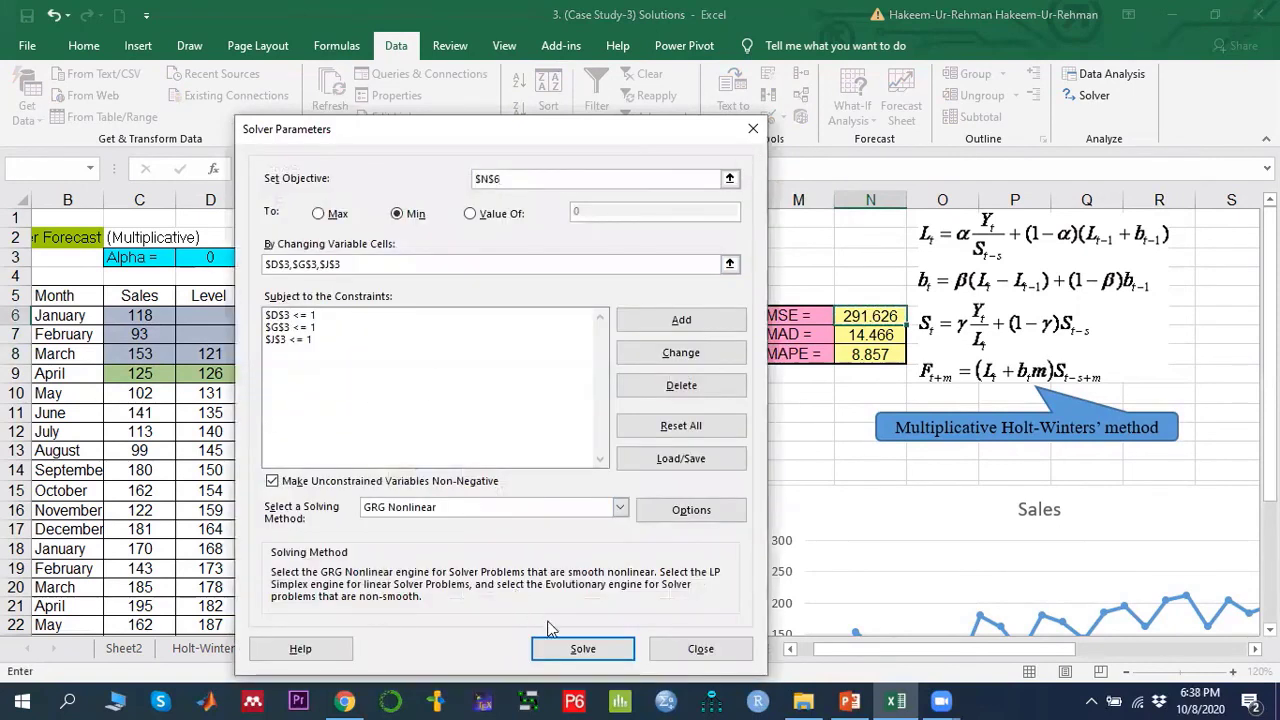
click(584, 649)
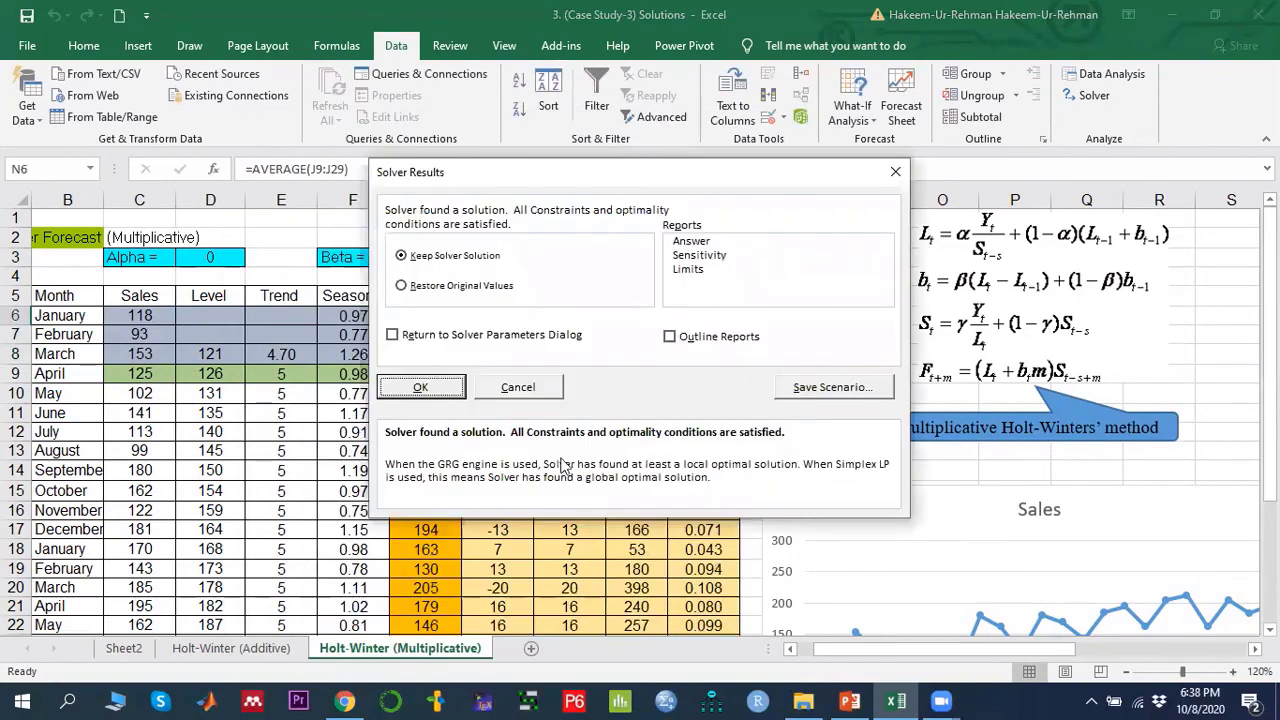
click(421, 387)
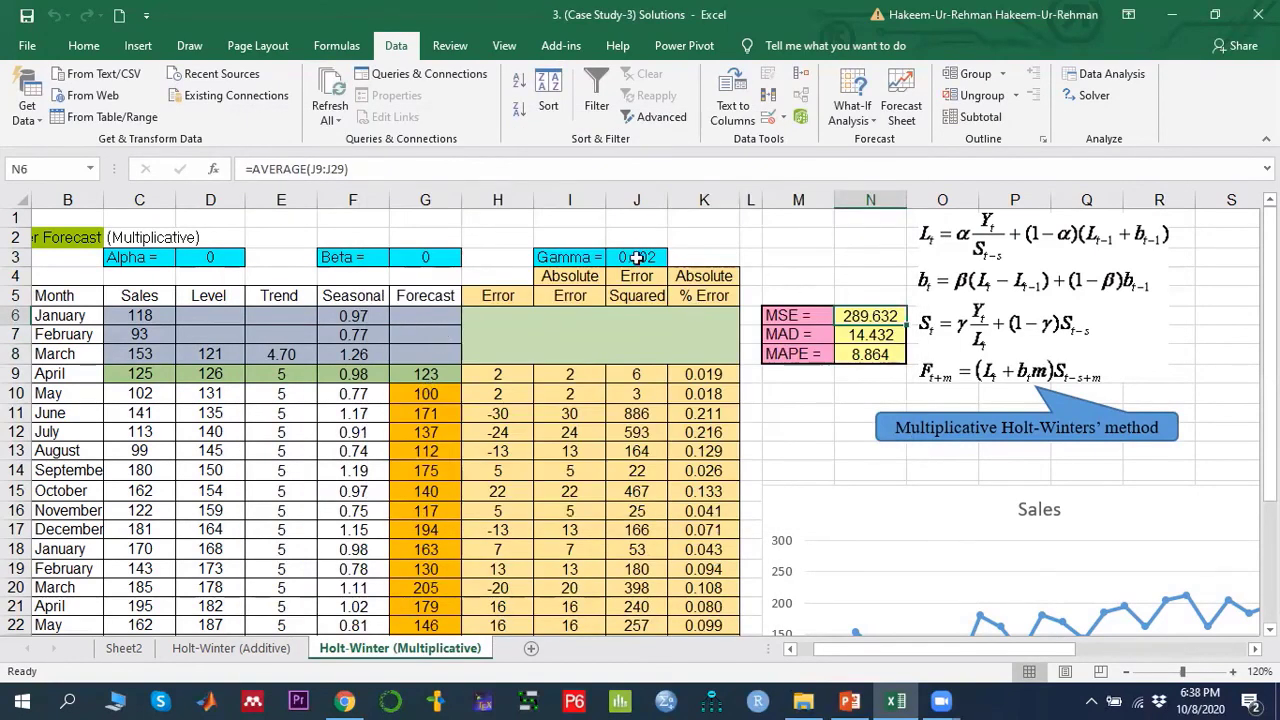
click(214, 278)
click(418, 253)
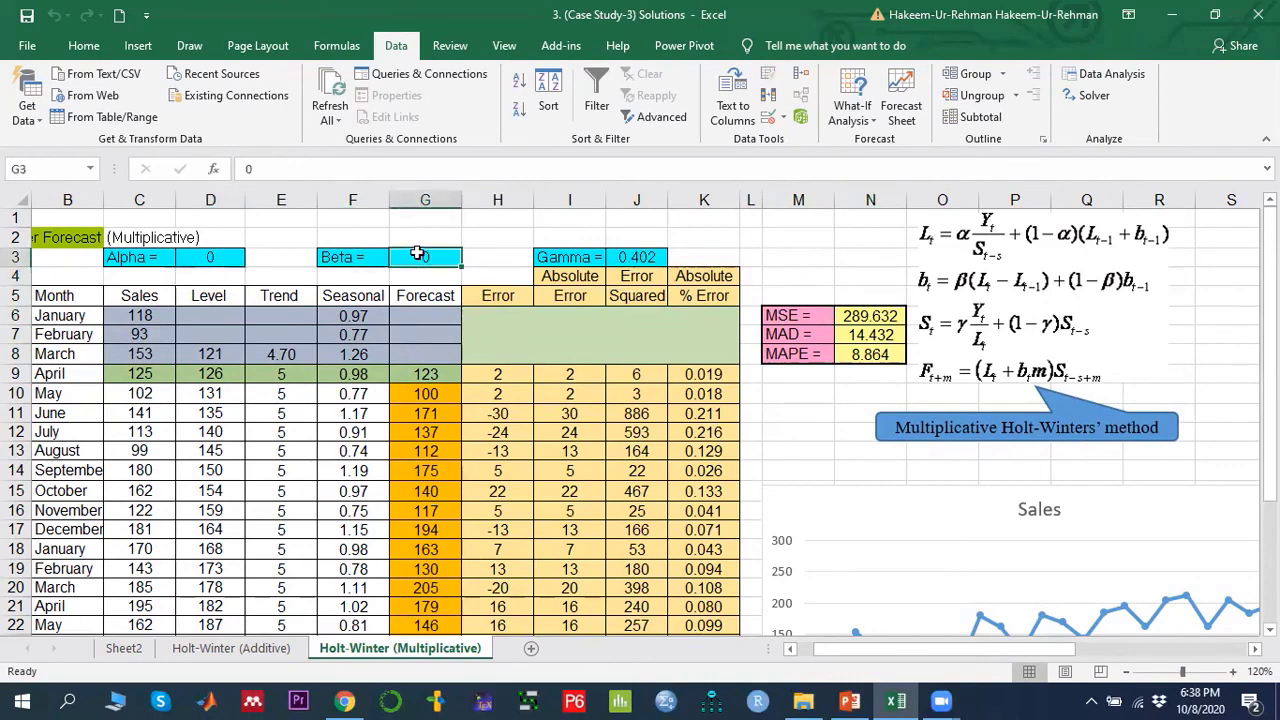
click(645, 258)
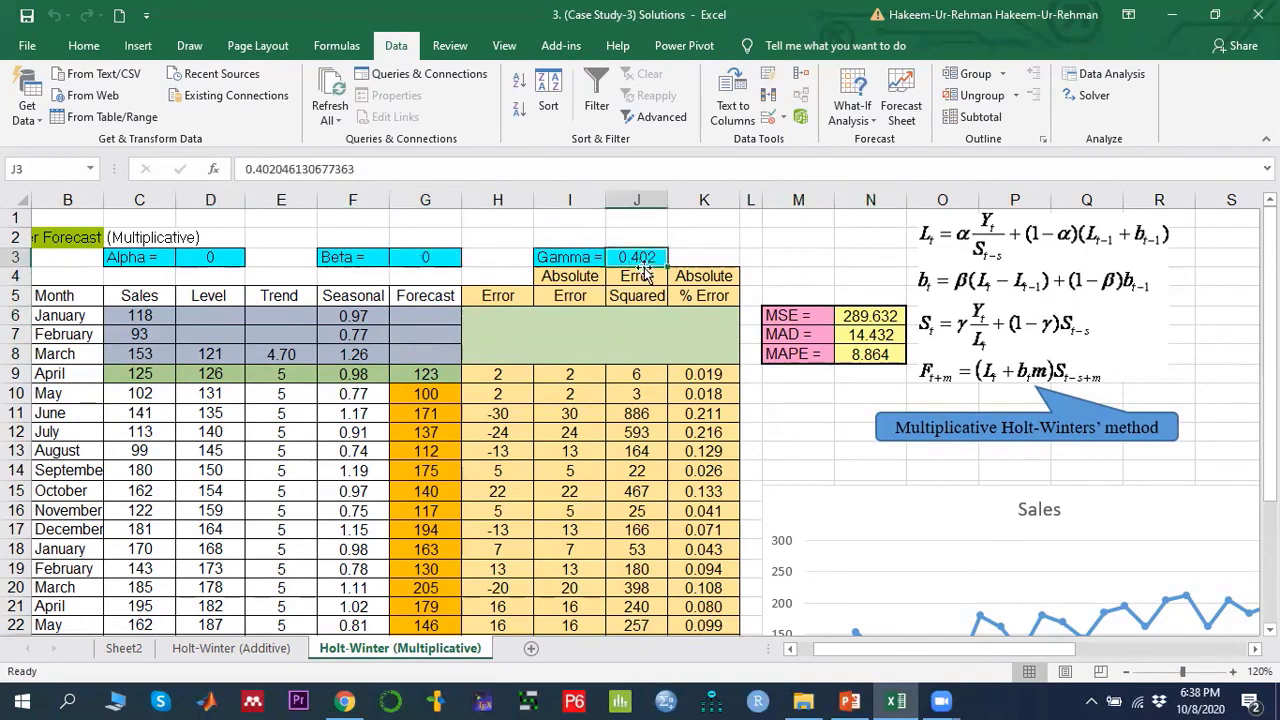
- On the additive Holt-Winters sheet, re-run Solver with the objective changed to minimise MSE in N6 and keep the solution
click(250, 648)
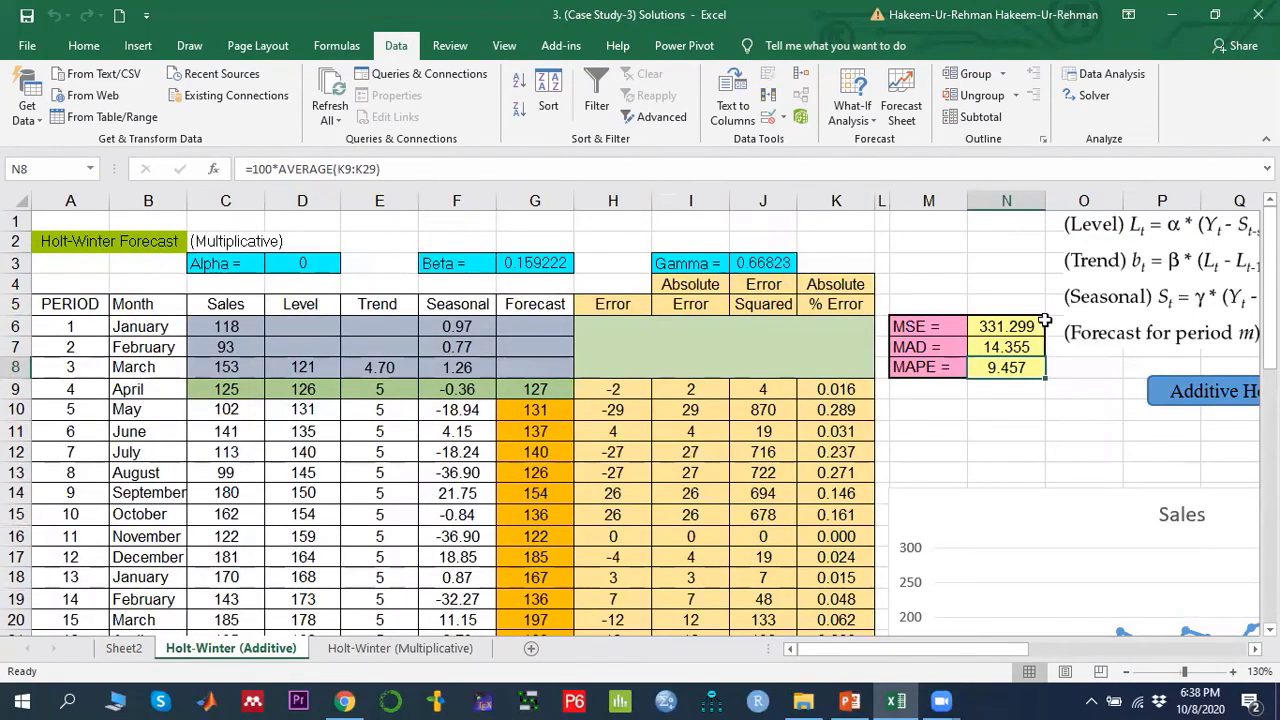
click(1092, 95)
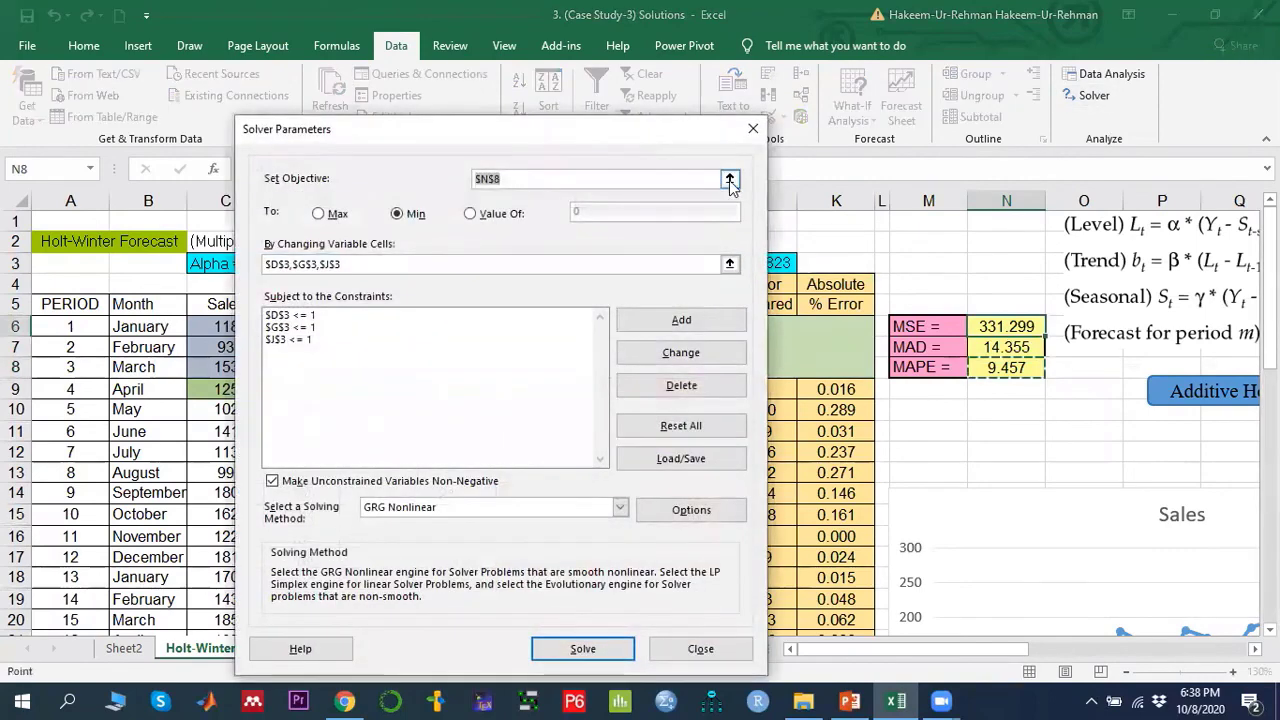
click(730, 179)
click(992, 322)
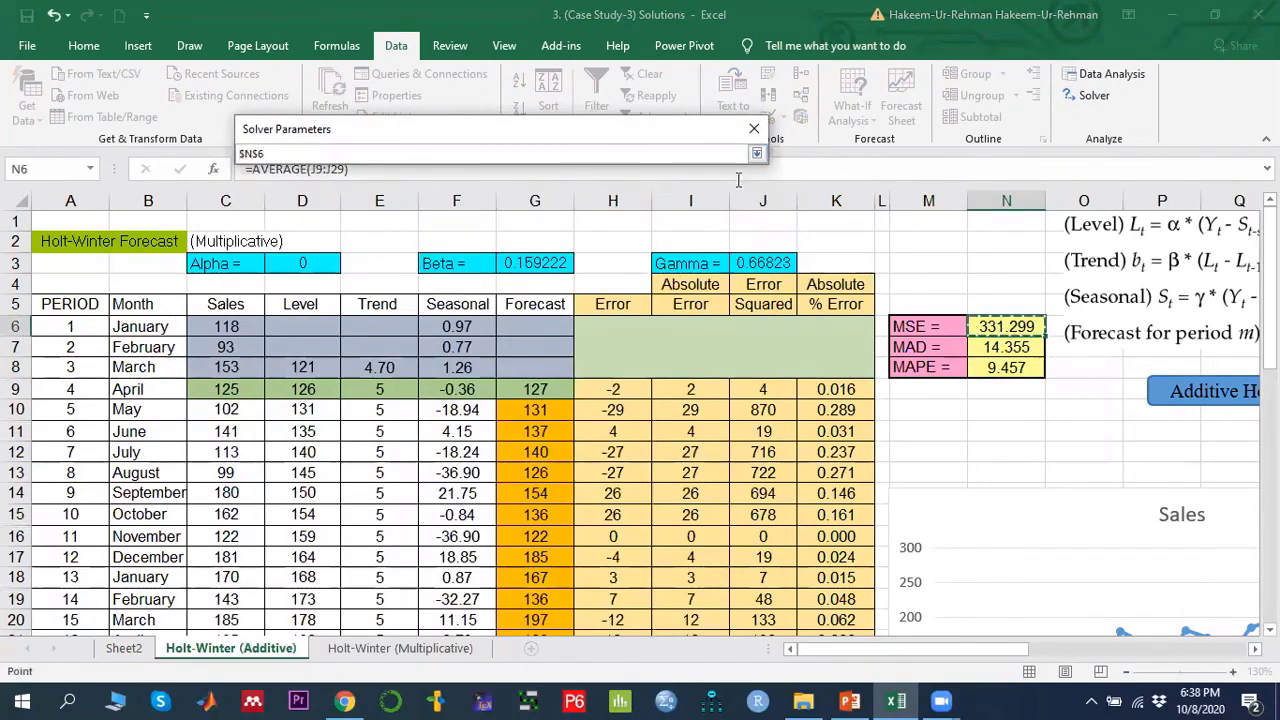
click(757, 153)
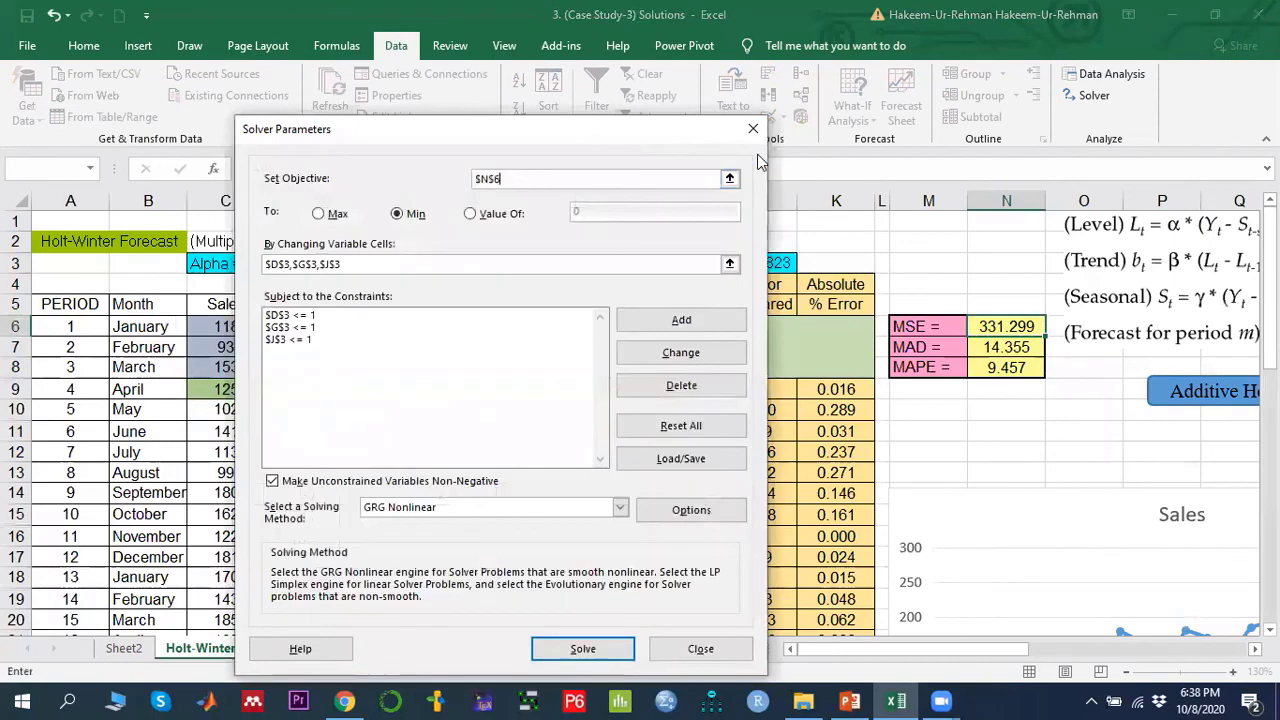
click(584, 648)
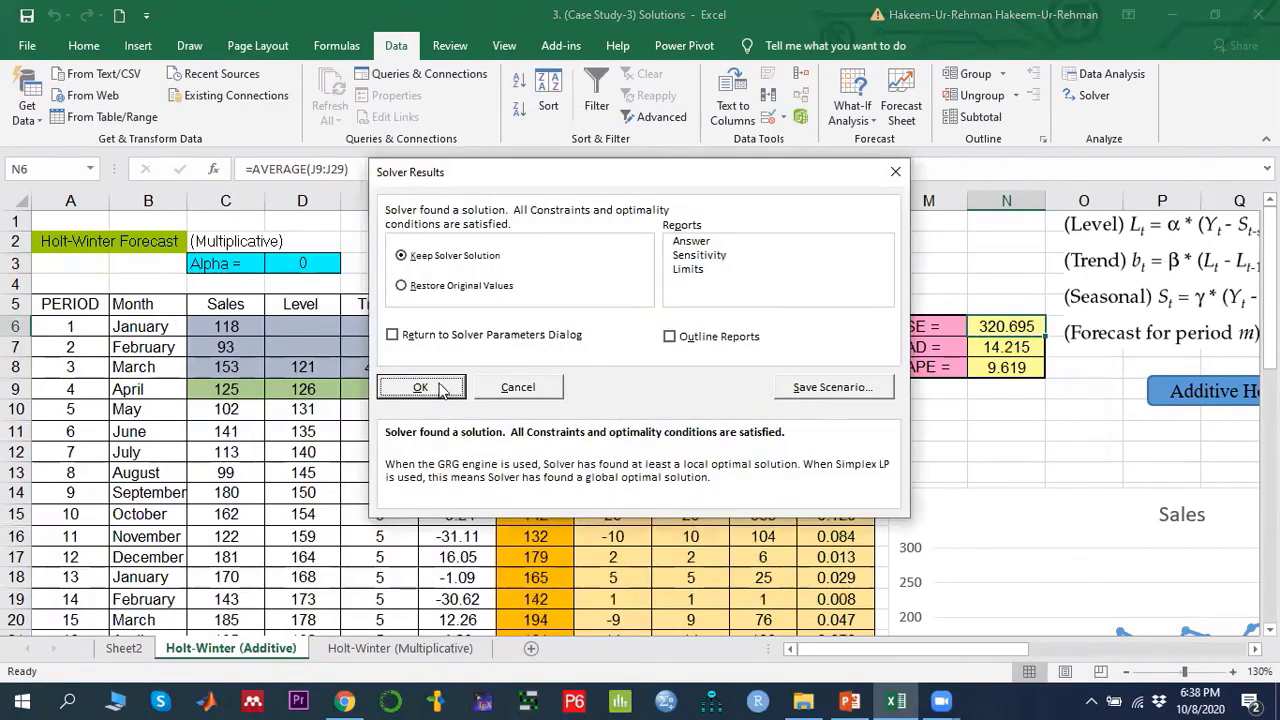
click(421, 388)
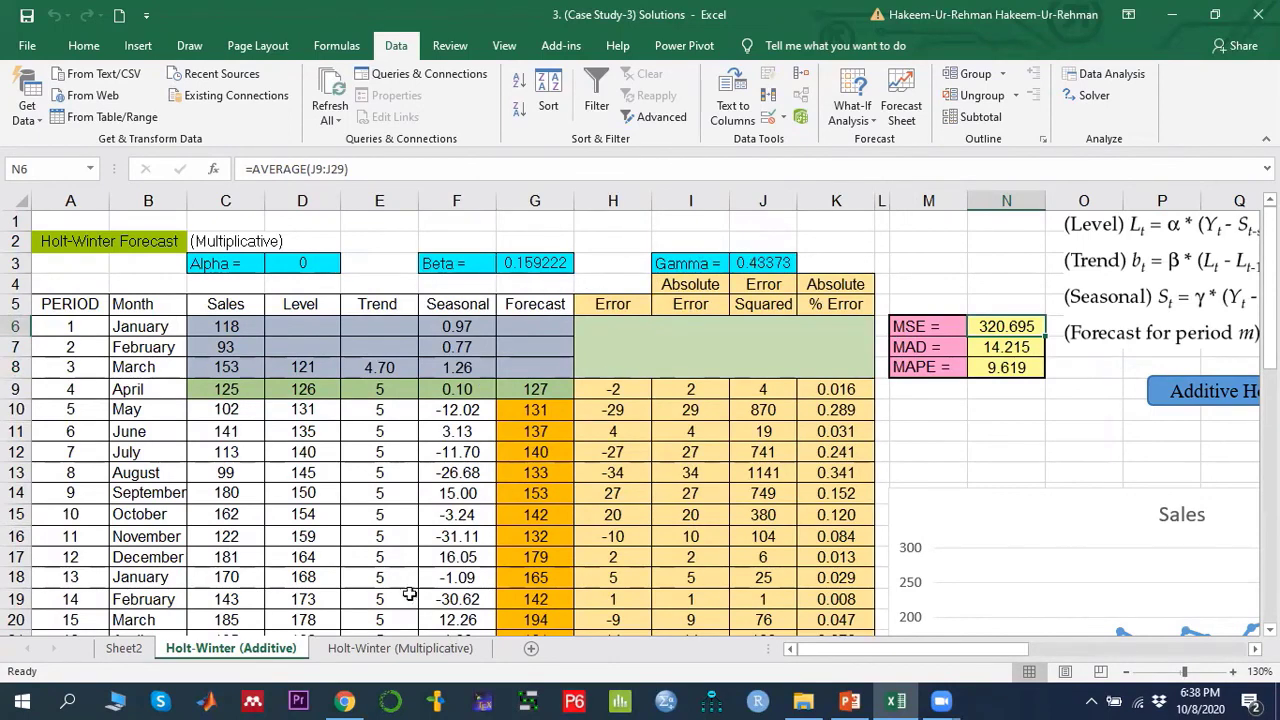
- Return to the multiplicative sheet and review its MSE cell for comparison with the additive result
click(381, 648)
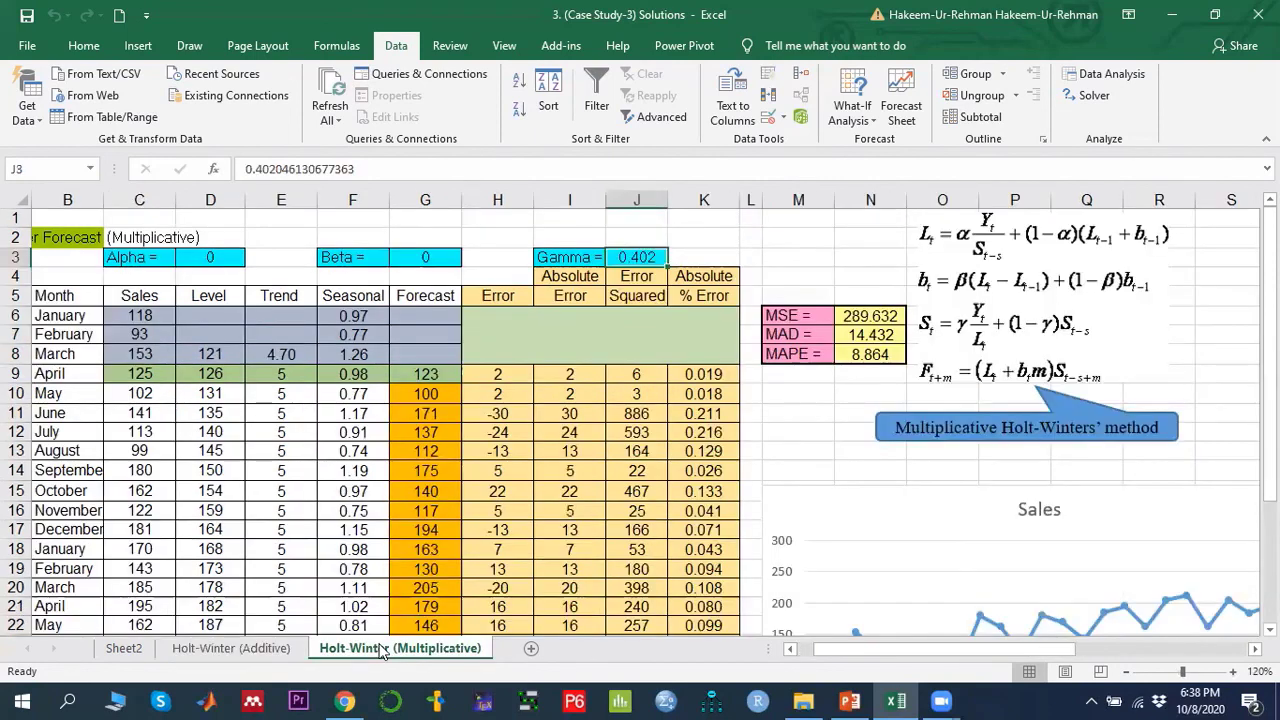
click(848, 315)
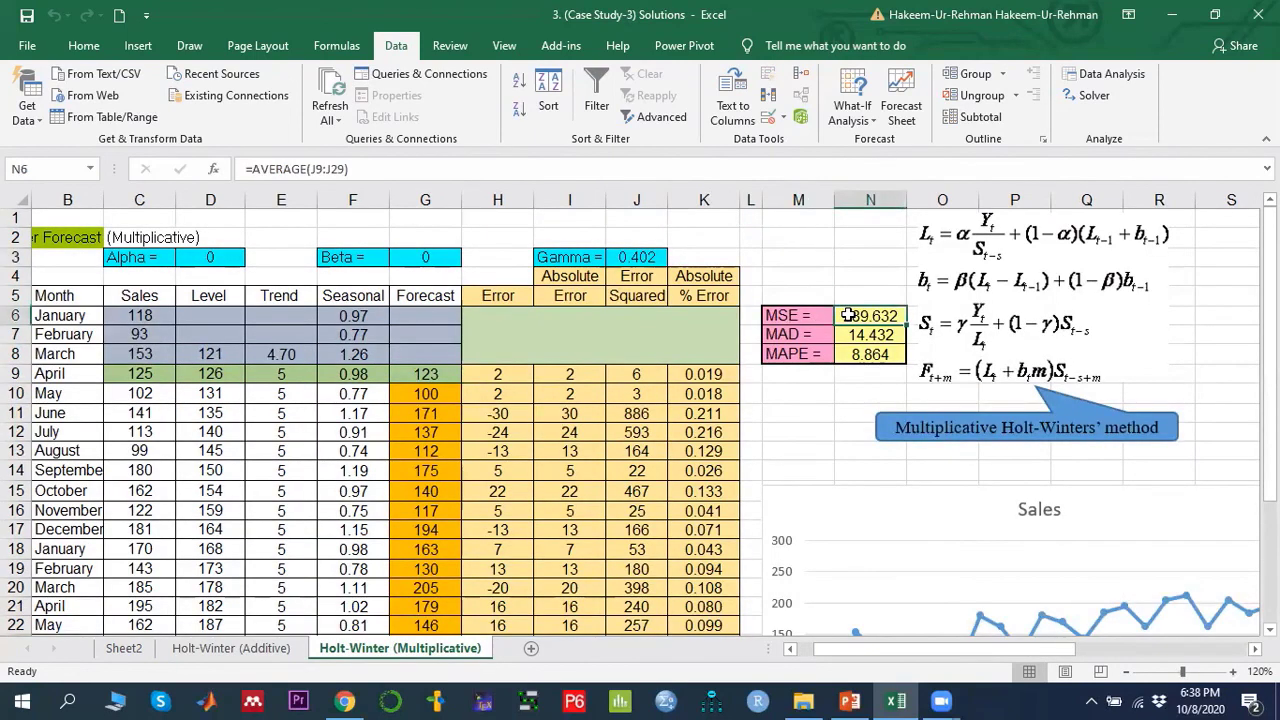